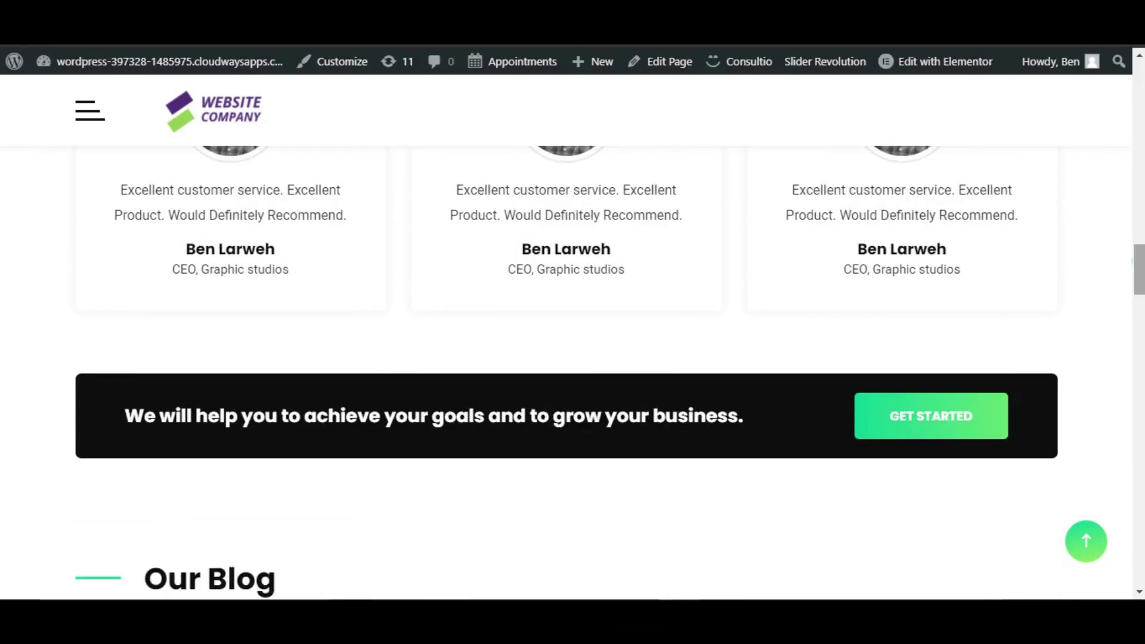
Step: Scroll through the finished homepage from the hero down to the testimonials
{"action": "scroll", "coordinate": [572, 370], "scroll_direction": "down", "scroll_amount": 15}
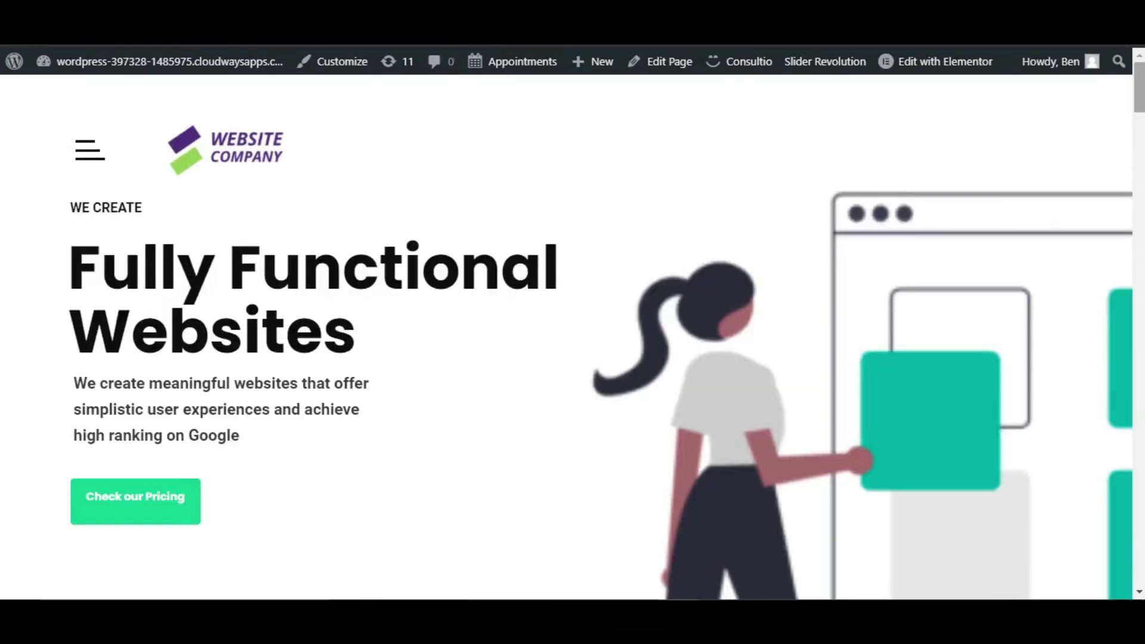
{"action": "scroll", "coordinate": [573, 333], "scroll_direction": "down", "scroll_amount": 8}
{"action": "scroll", "coordinate": [573, 334], "scroll_direction": "up", "scroll_amount": 8}
{"action": "scroll", "coordinate": [572, 334], "scroll_direction": "down", "scroll_amount": 8}
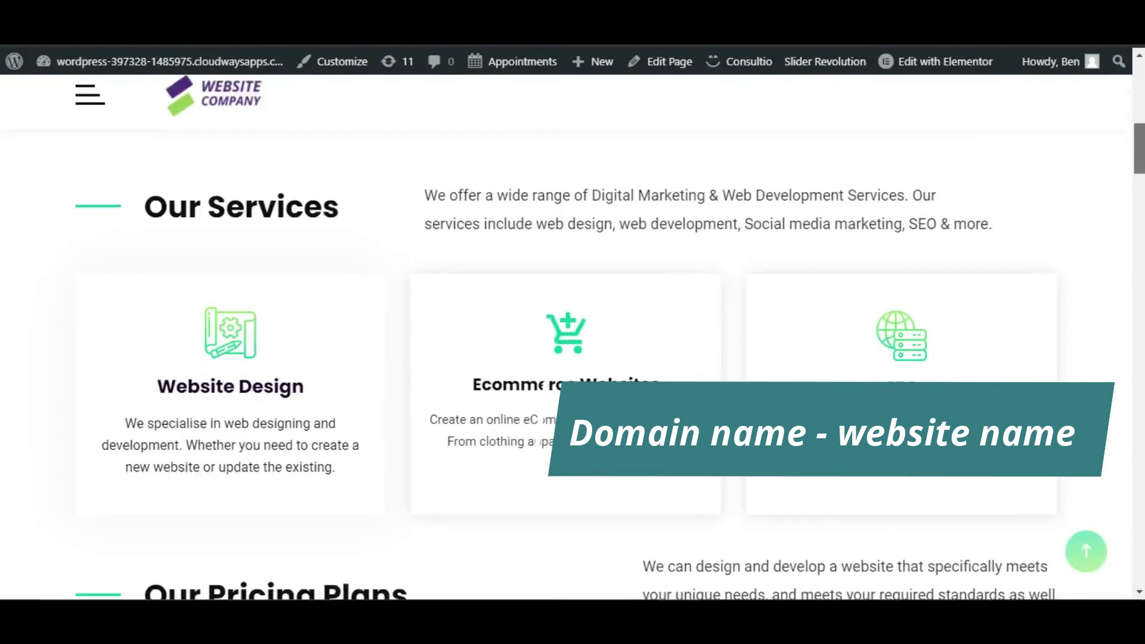
{"action": "scroll", "coordinate": [572, 333], "scroll_direction": "down", "scroll_amount": 4}
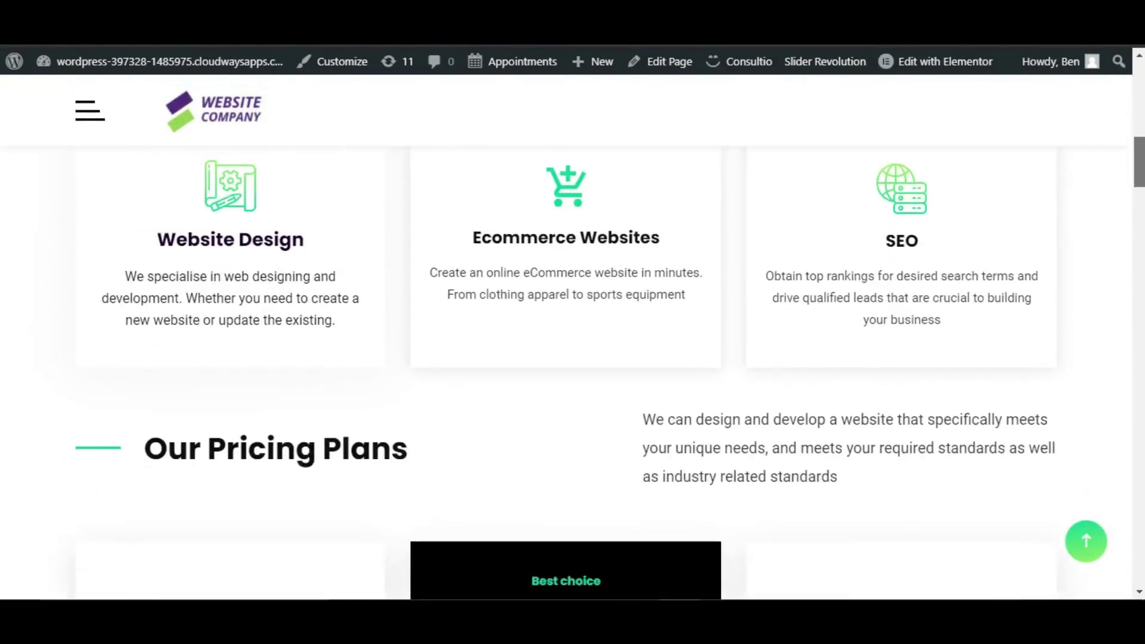
{"action": "scroll", "coordinate": [573, 334], "scroll_direction": "down", "scroll_amount": 5}
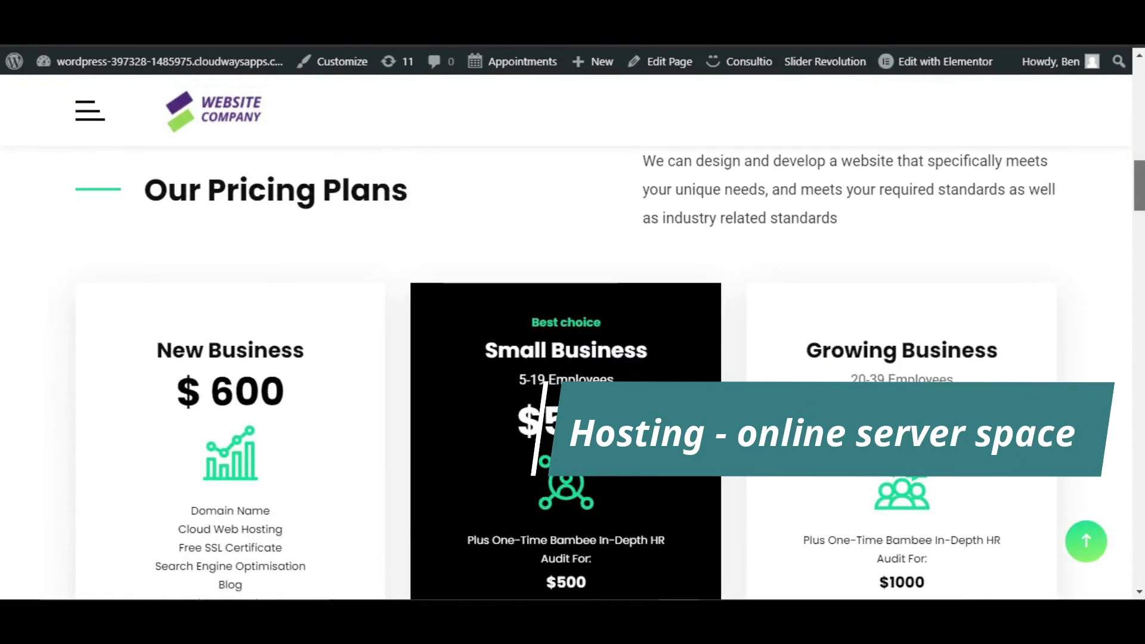
{"action": "scroll", "coordinate": [572, 334], "scroll_direction": "down", "scroll_amount": 2}
{"action": "scroll", "coordinate": [572, 334], "scroll_direction": "up", "scroll_amount": 3}
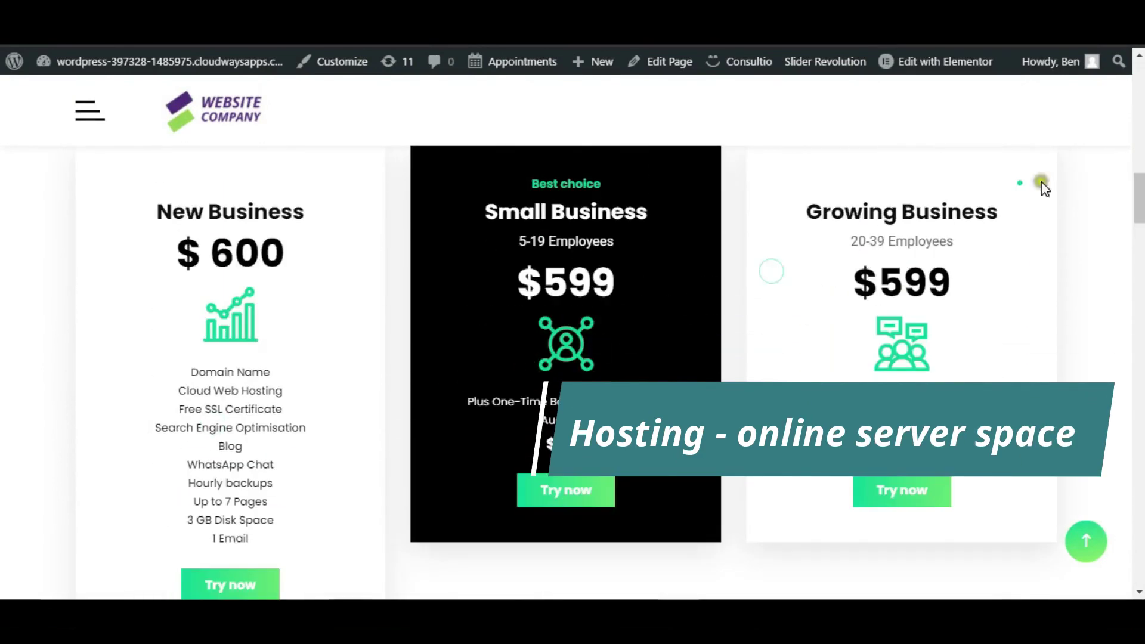
{"action": "scroll", "coordinate": [573, 334], "scroll_direction": "down", "scroll_amount": 6}
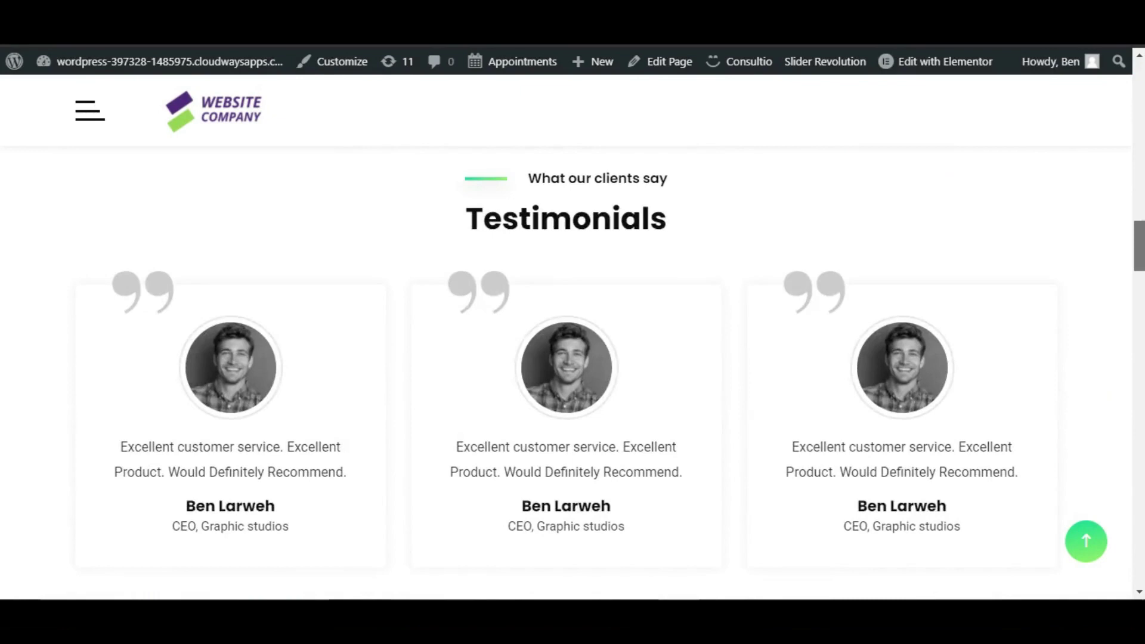
{"action": "scroll", "coordinate": [573, 334], "scroll_direction": "down", "scroll_amount": 4}
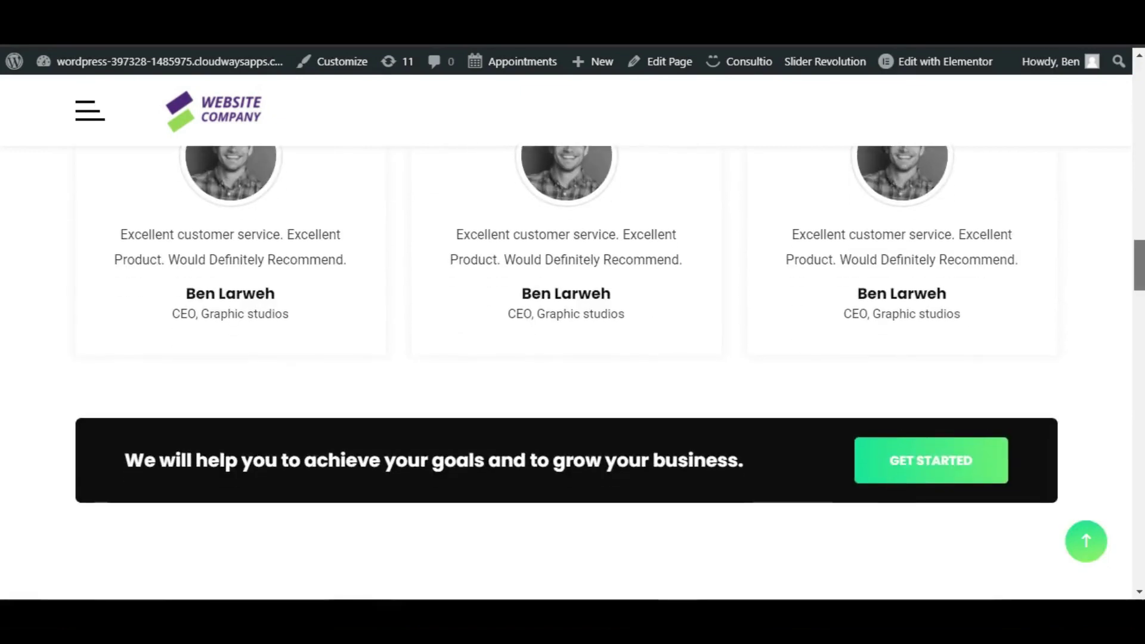
Step: Pause the tutorial video at 1:07 and exit fullscreen to its YouTube page
{"action": "key", "text": "space"}
{"action": "key", "text": "Escape"}
{"action": "left_click_drag", "start_coordinate": [1141, 178], "coordinate": [1141, 237]}
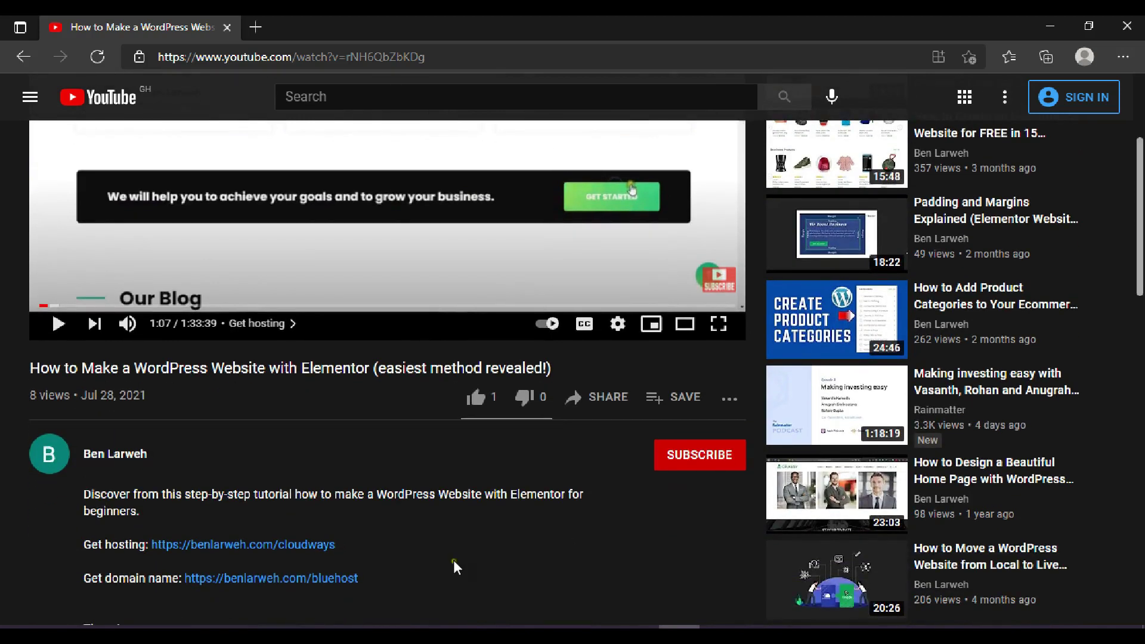
Step: Follow the Get hosting link in the video description to the Cloudways homepage
{"action": "left_click", "coordinate": [327, 549]}
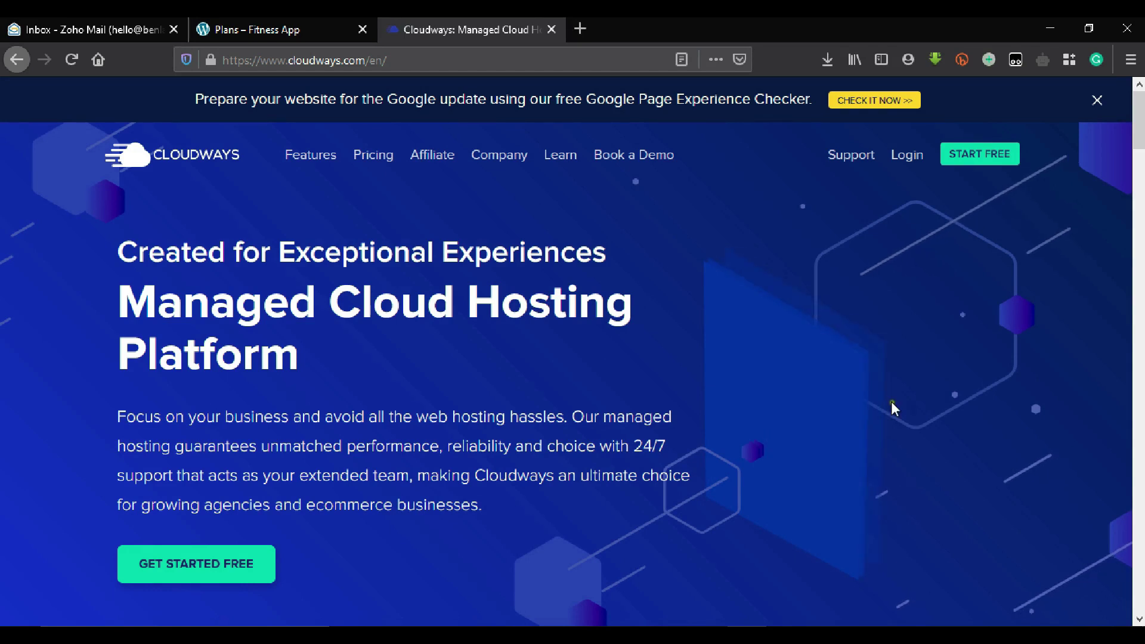
Step: Sign up free on Cloudways as Other Businesses spending $0 - $50, accepting the terms
{"action": "left_click", "coordinate": [261, 566]}
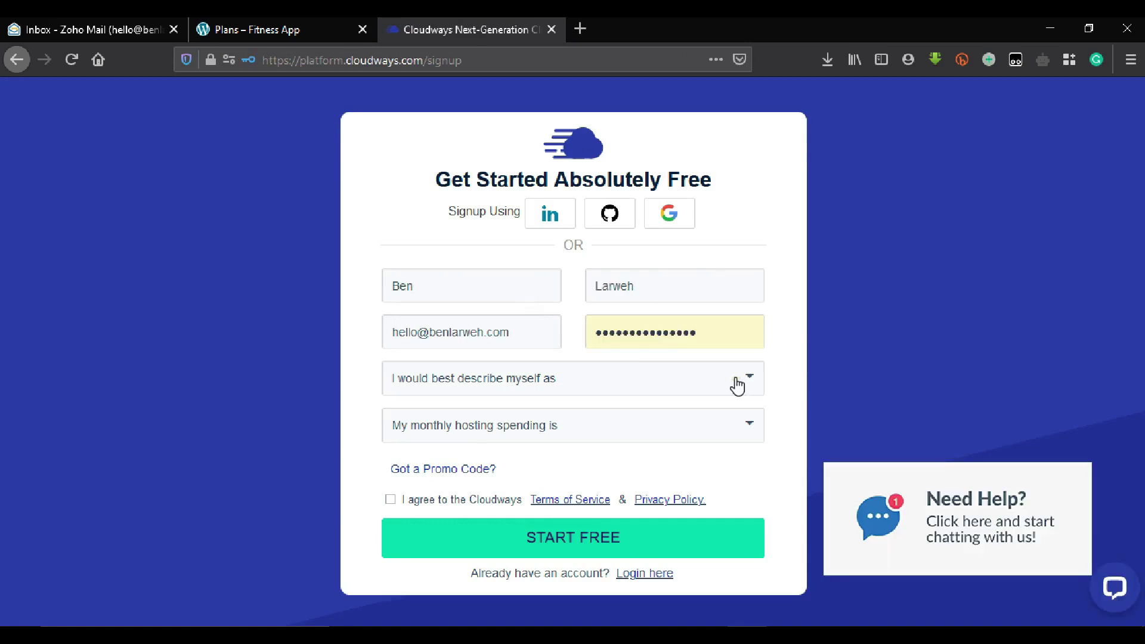
{"action": "left_click", "coordinate": [738, 386]}
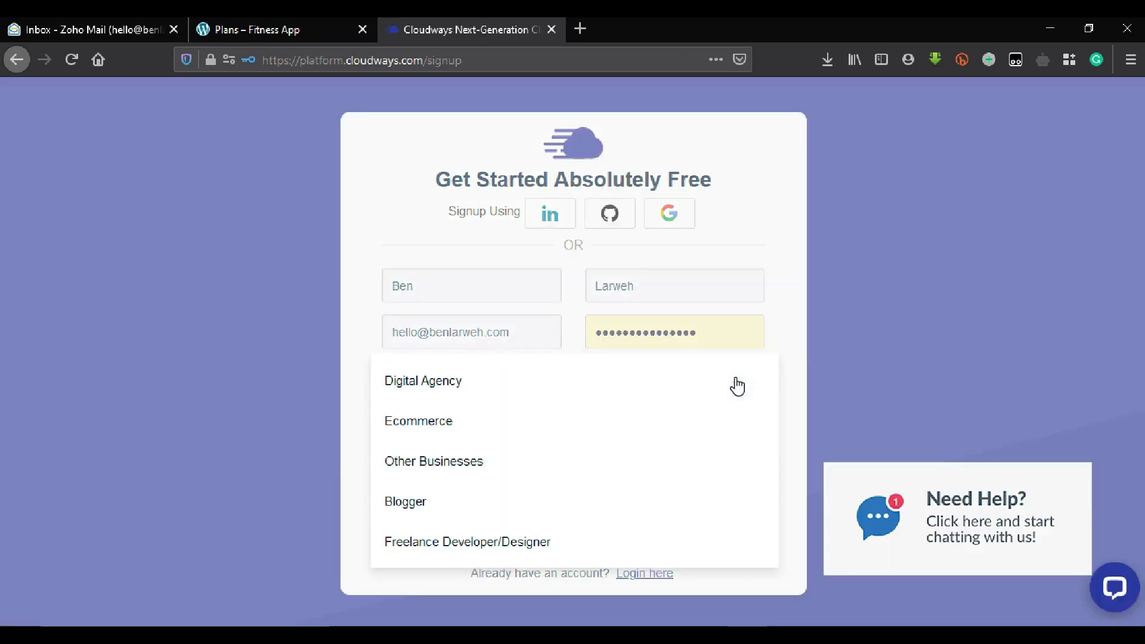
{"action": "left_click", "coordinate": [479, 462]}
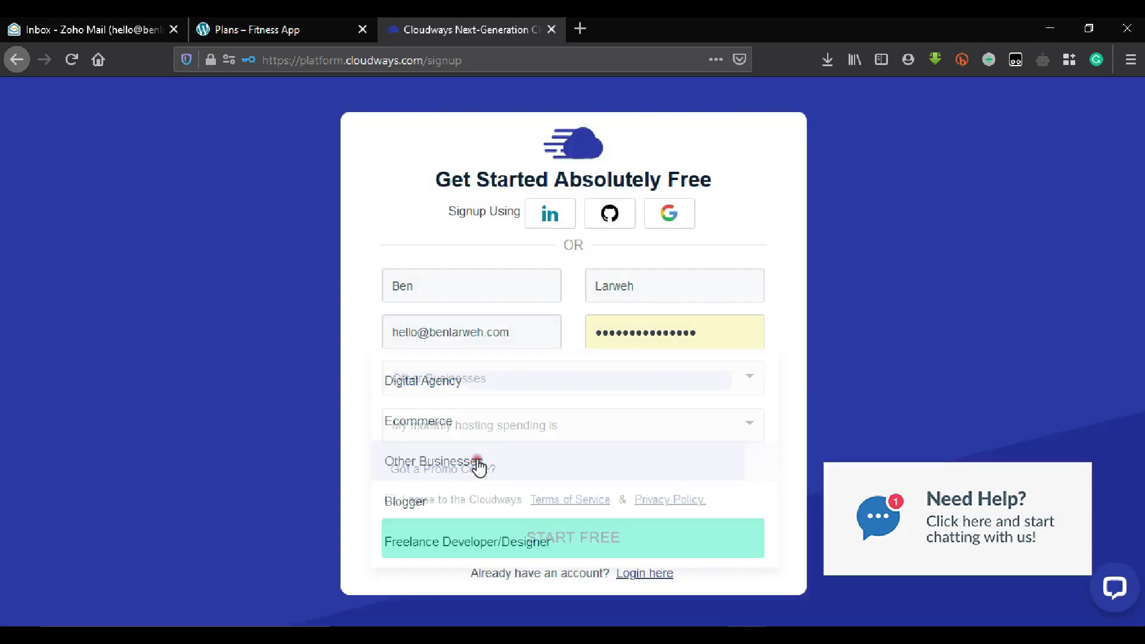
{"action": "left_click", "coordinate": [527, 438]}
{"action": "left_click", "coordinate": [517, 427]}
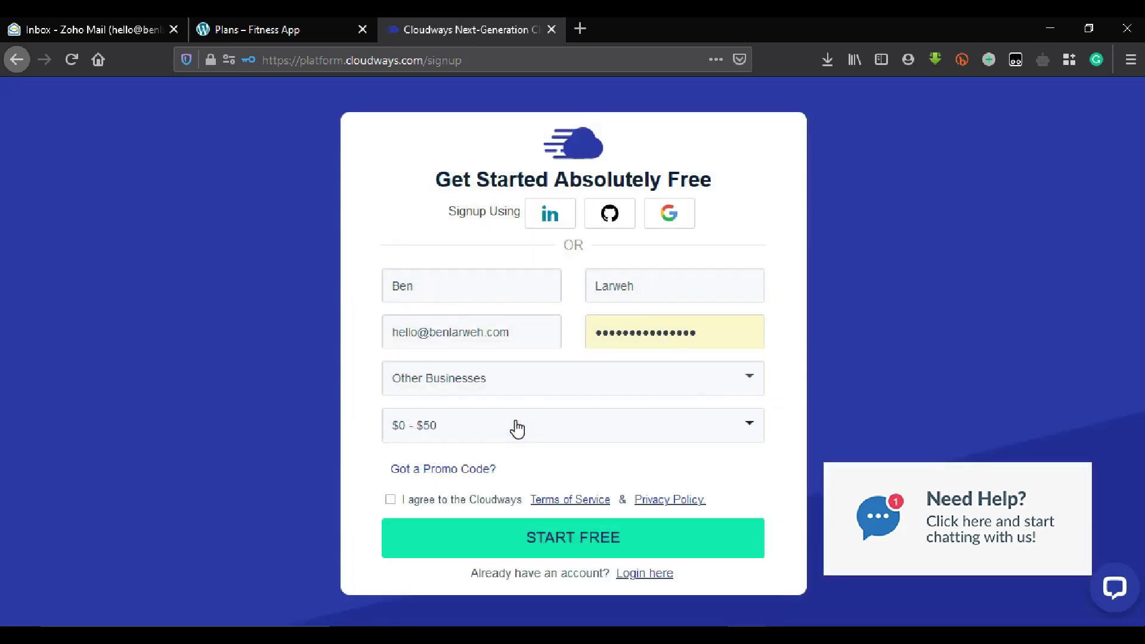
{"action": "left_click", "coordinate": [390, 501]}
{"action": "left_click", "coordinate": [588, 549]}
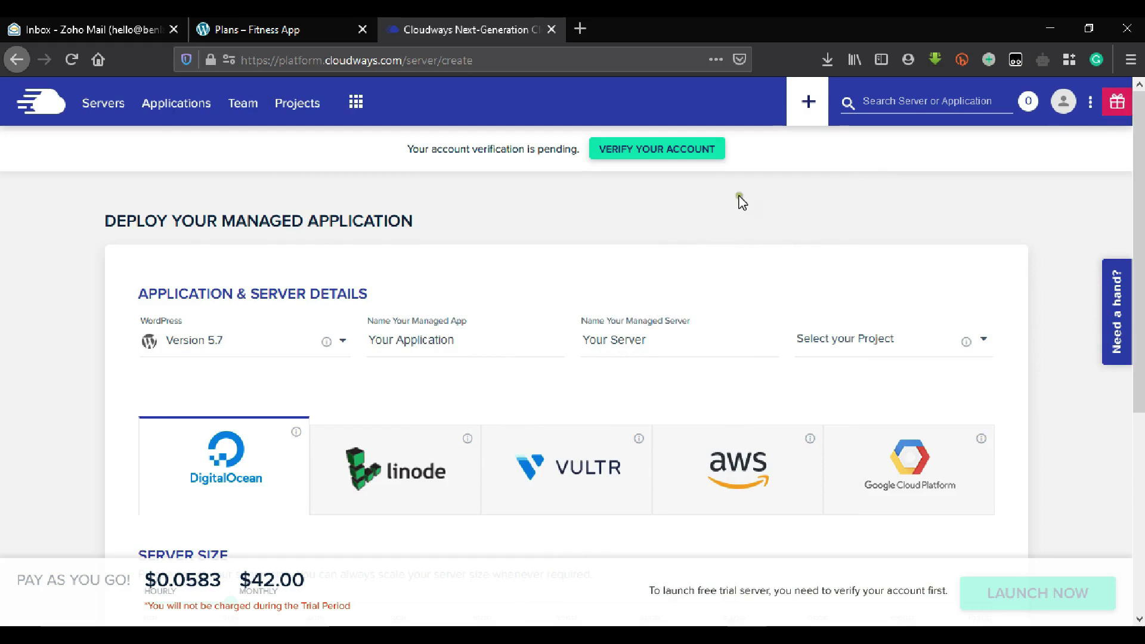
Step: Verify the Cloudways account by entering the phone number and the six-digit SMS code
{"action": "left_click", "coordinate": [696, 159]}
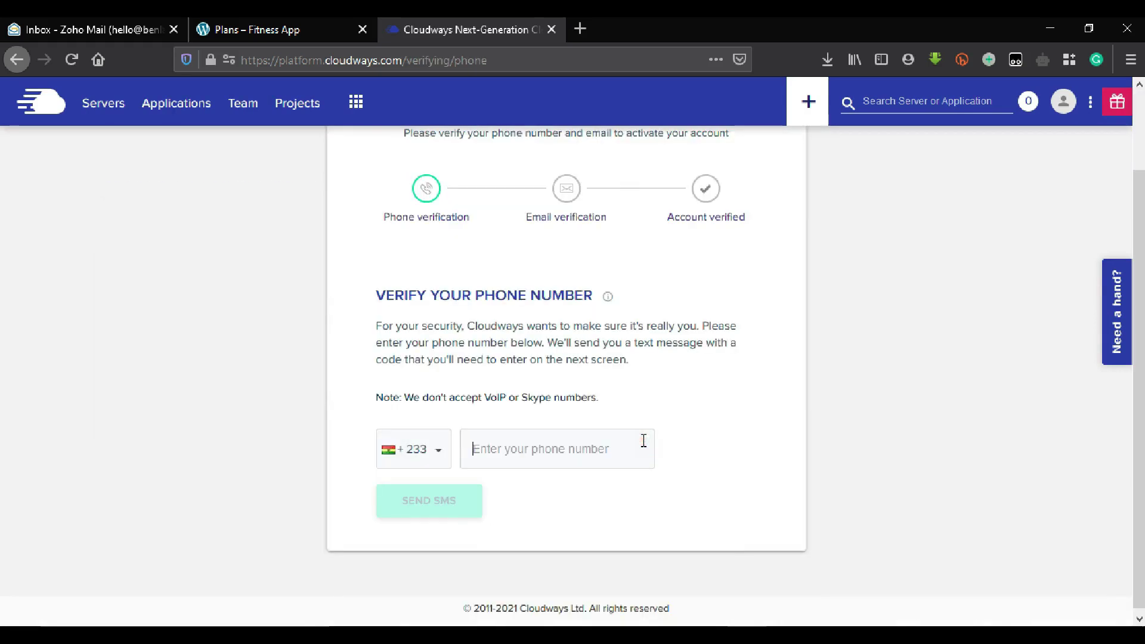
{"action": "left_click", "coordinate": [469, 506]}
{"action": "scroll", "coordinate": [1140, 453], "scroll_direction": "down", "scroll_amount": 1}
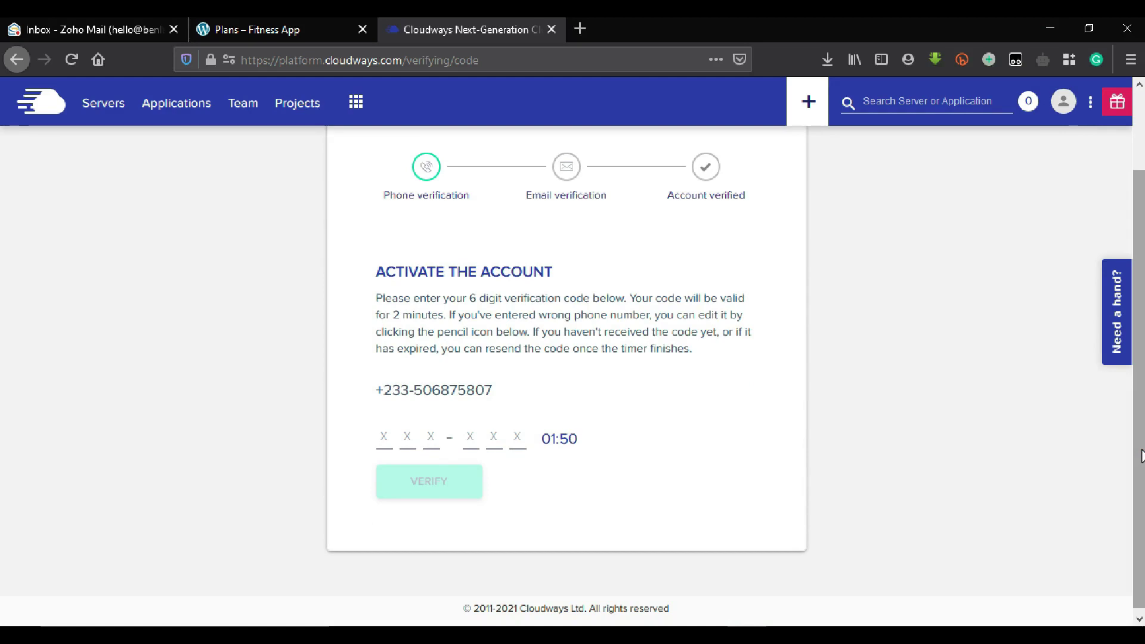
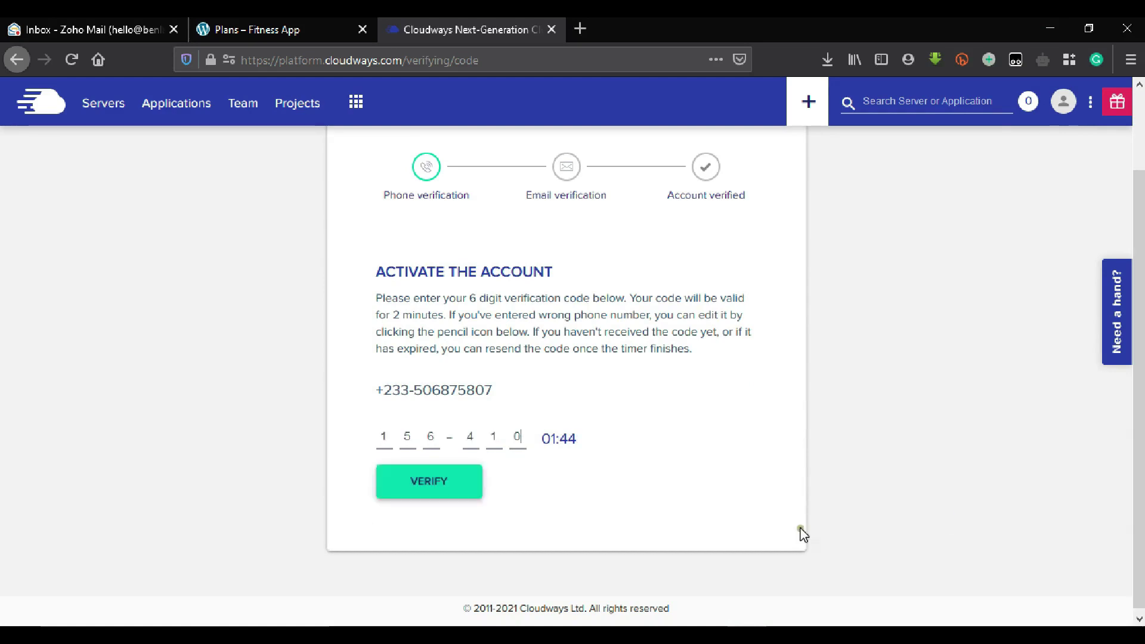
{"action": "left_click", "coordinate": [462, 490]}
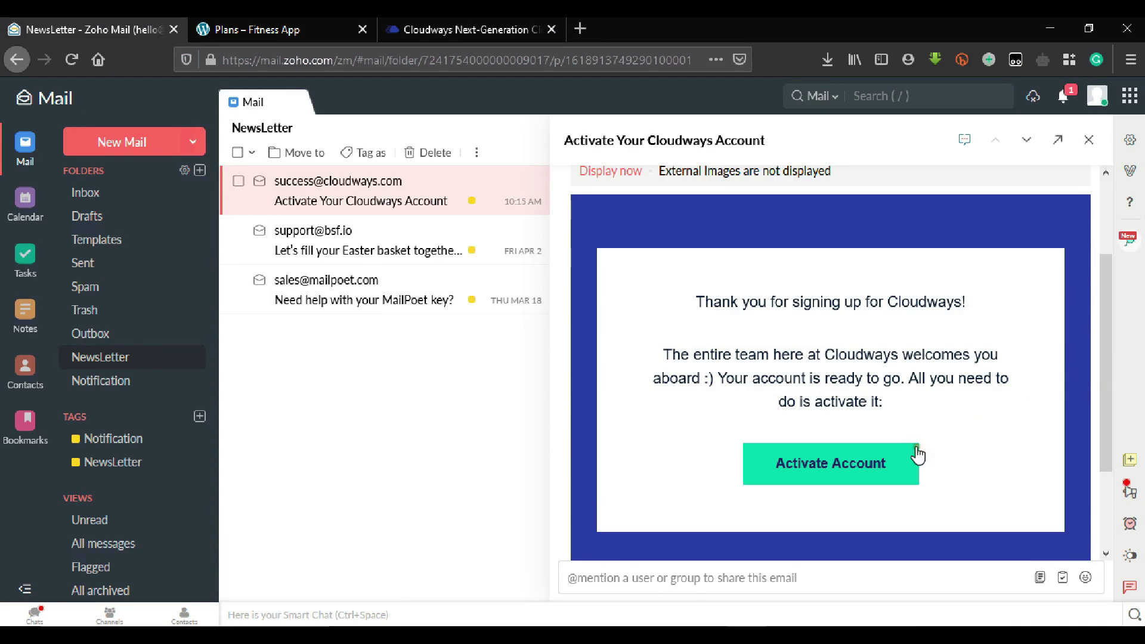
Step: Activate the Cloudways account from the activation email in Zoho Mail
{"action": "left_click", "coordinate": [902, 463]}
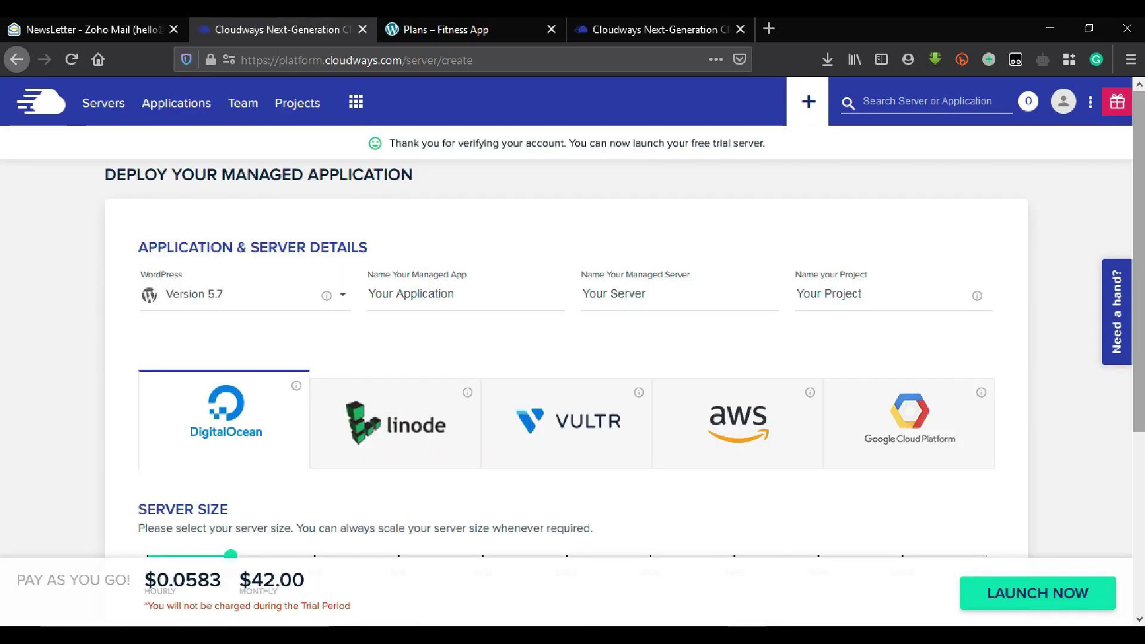
Step: Adjust the server size slider and choose WordPress Version 5.7 as the application
{"action": "scroll", "coordinate": [567, 352], "scroll_direction": "down", "scroll_amount": 1}
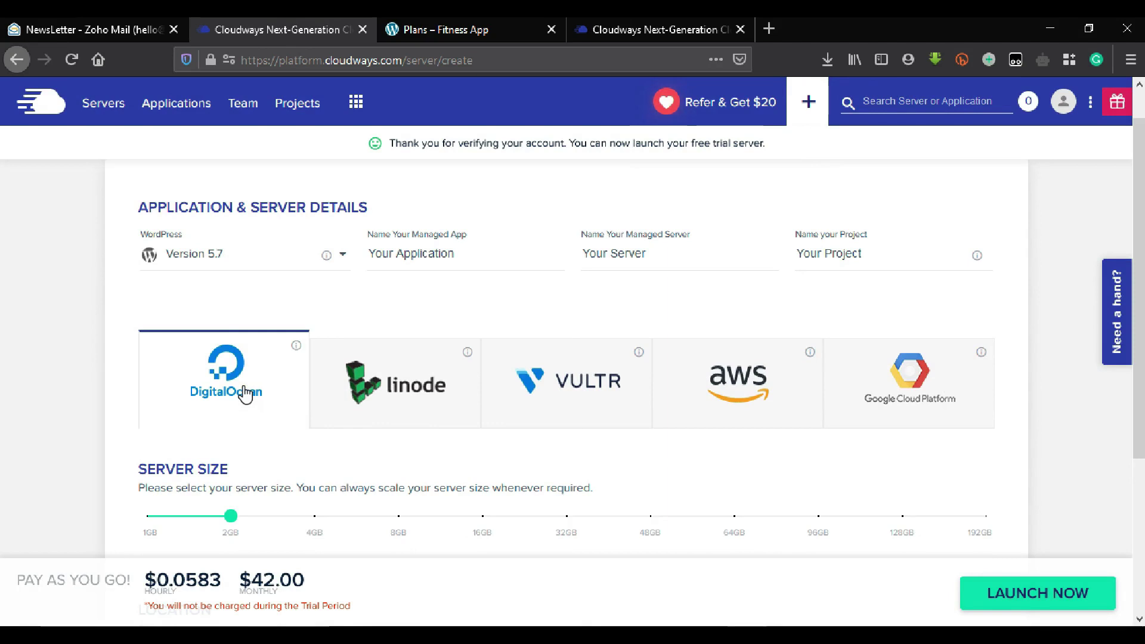
{"action": "mouse_move", "coordinate": [231, 523]}
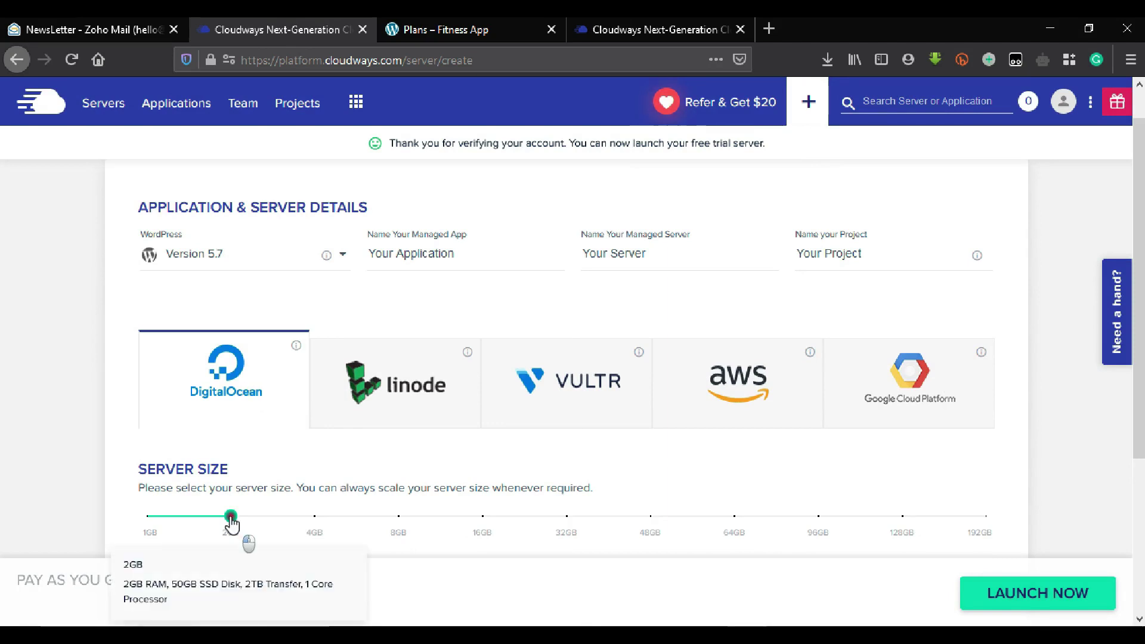
{"action": "left_click_drag", "start_coordinate": [231, 523], "coordinate": [149, 526]}
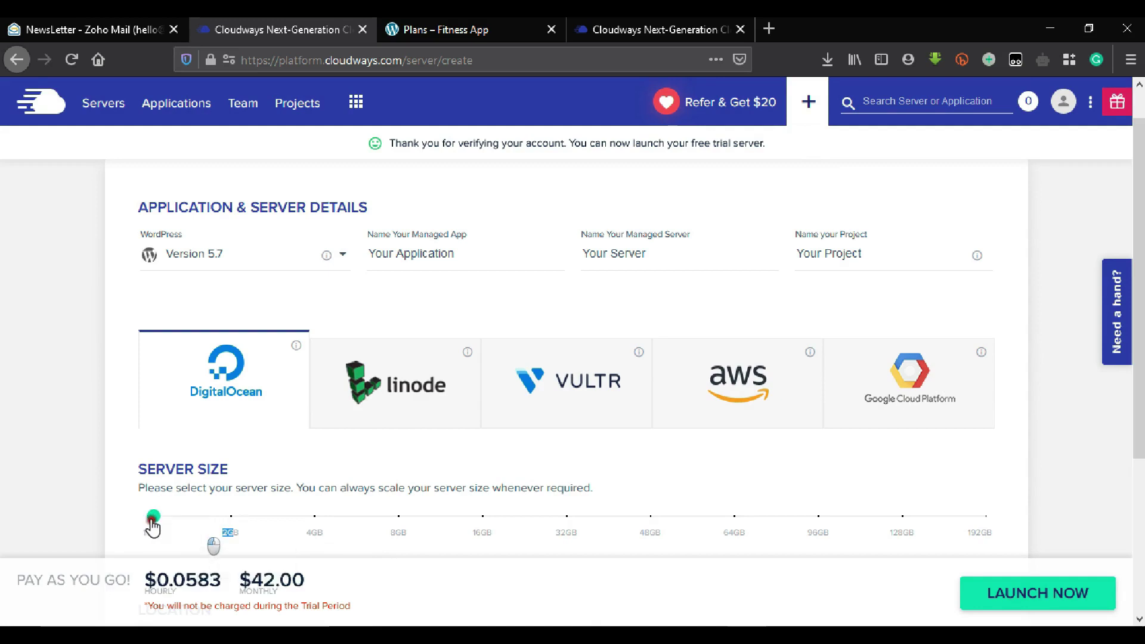
{"action": "left_click", "coordinate": [273, 256]}
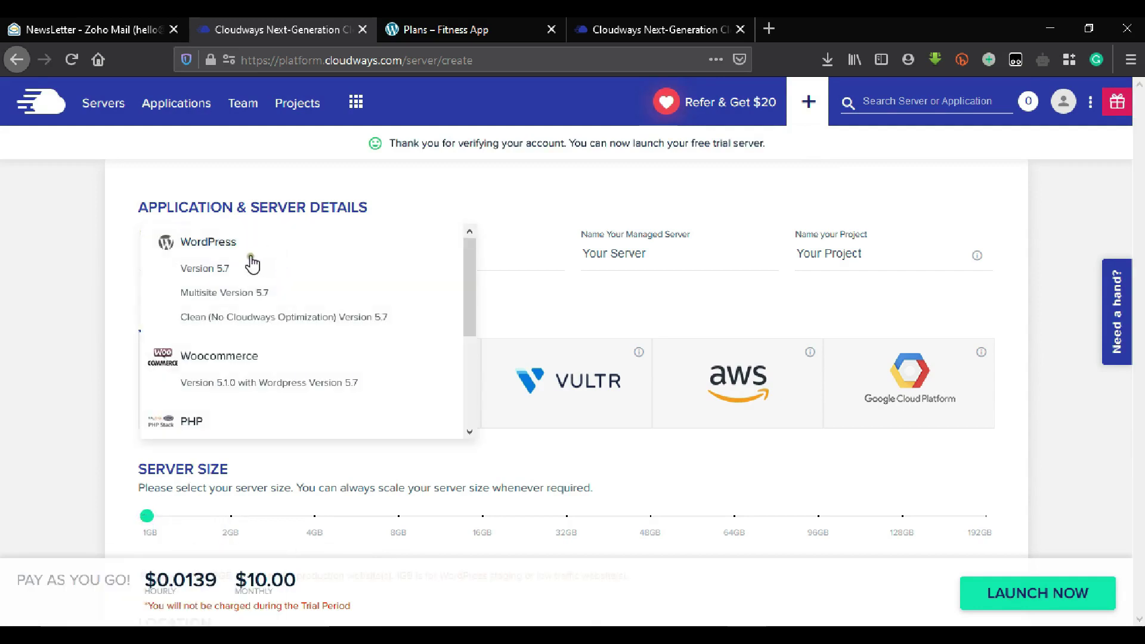
{"action": "left_click", "coordinate": [247, 266]}
Step: Name the app 'My website' and launch the 2GB DigitalOcean London server
{"action": "left_click", "coordinate": [457, 254]}
{"action": "key", "text": "ctrl+a"}
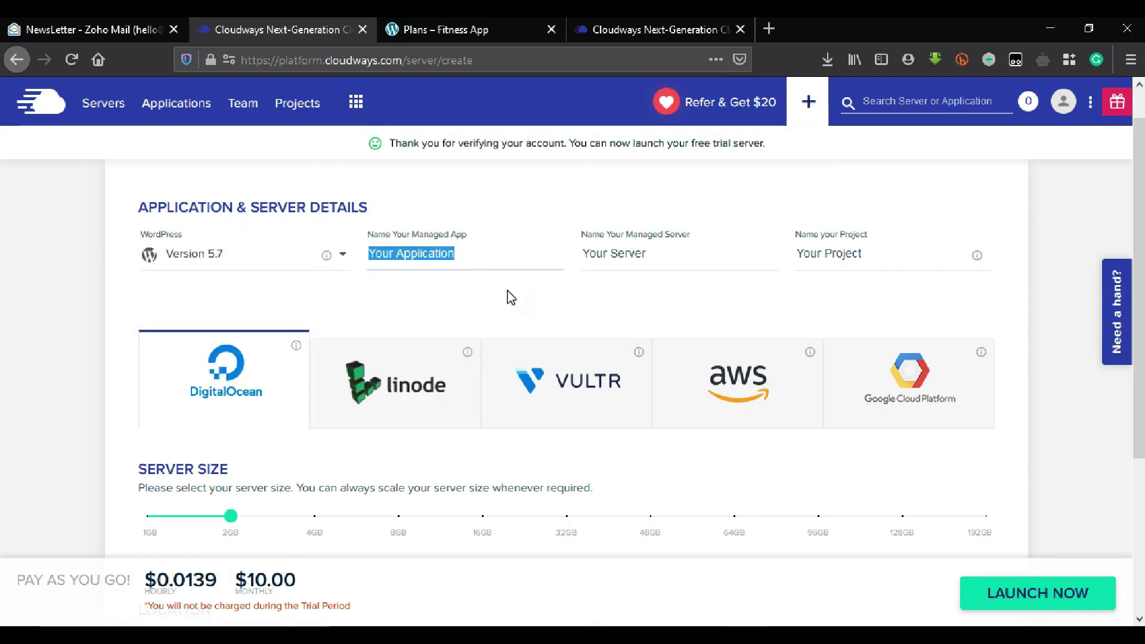
{"action": "type", "text": "My website"}
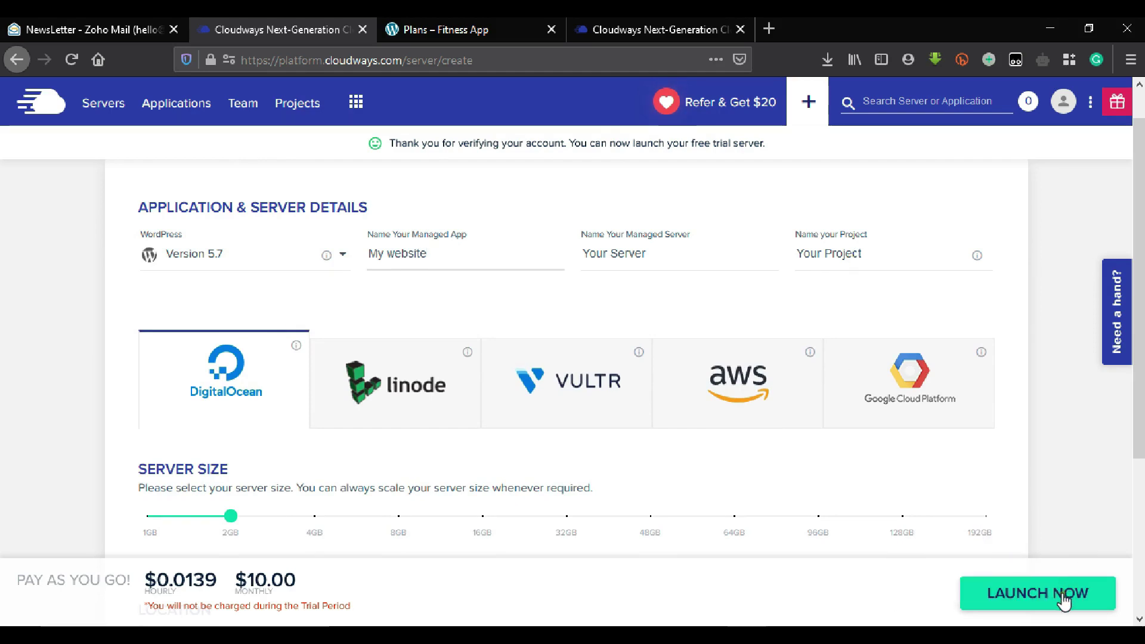
{"action": "scroll", "coordinate": [1065, 599], "scroll_direction": "down", "scroll_amount": 3}
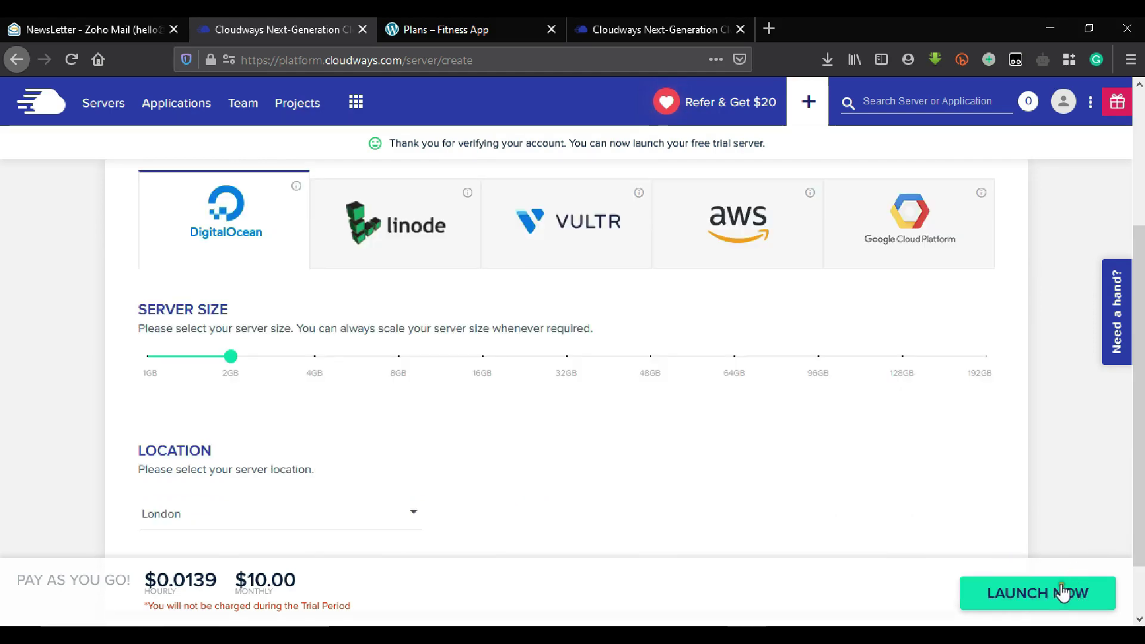
{"action": "left_click", "coordinate": [1063, 593]}
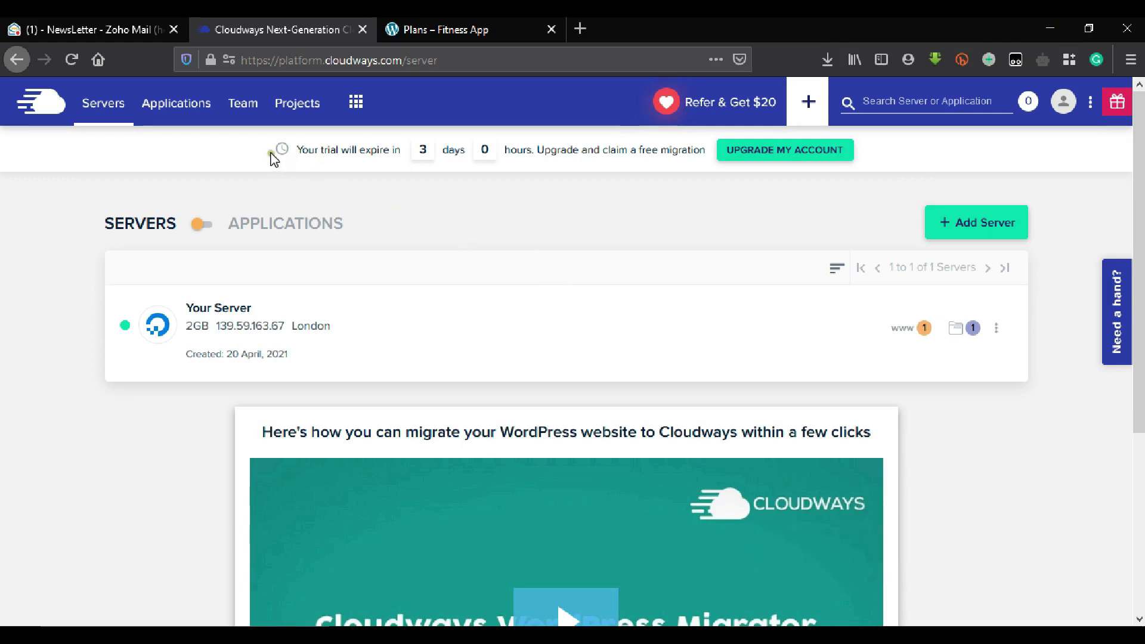
Step: Open My website's Access Details from Applications and launch its WordPress admin login page
{"action": "left_click", "coordinate": [182, 107]}
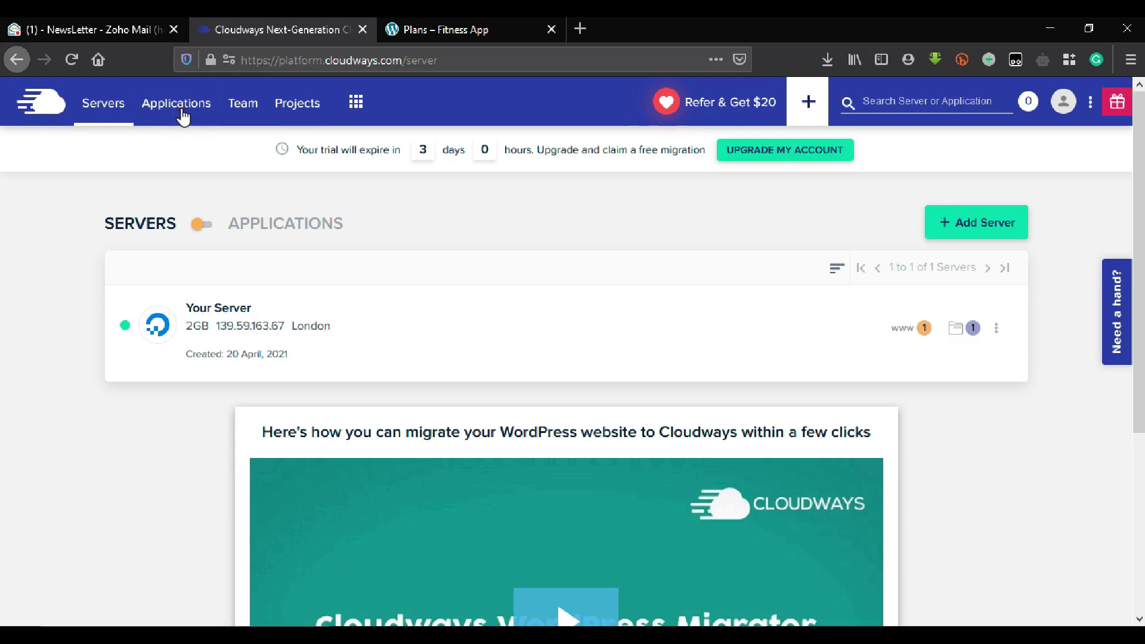
{"action": "left_click", "coordinate": [432, 345]}
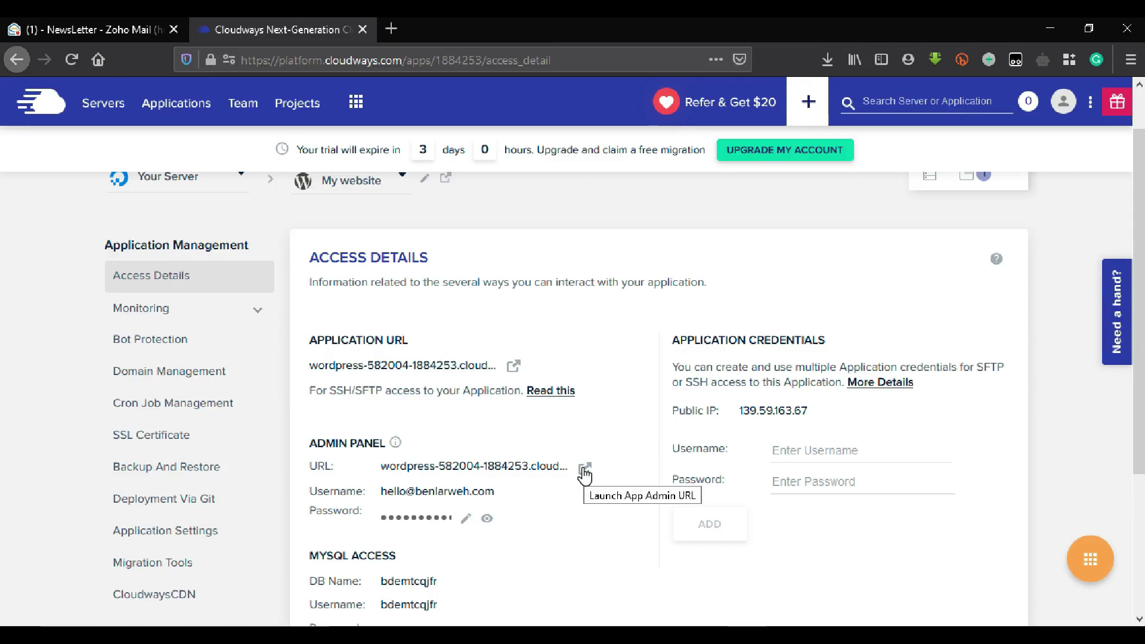
{"action": "left_click", "coordinate": [821, 438]}
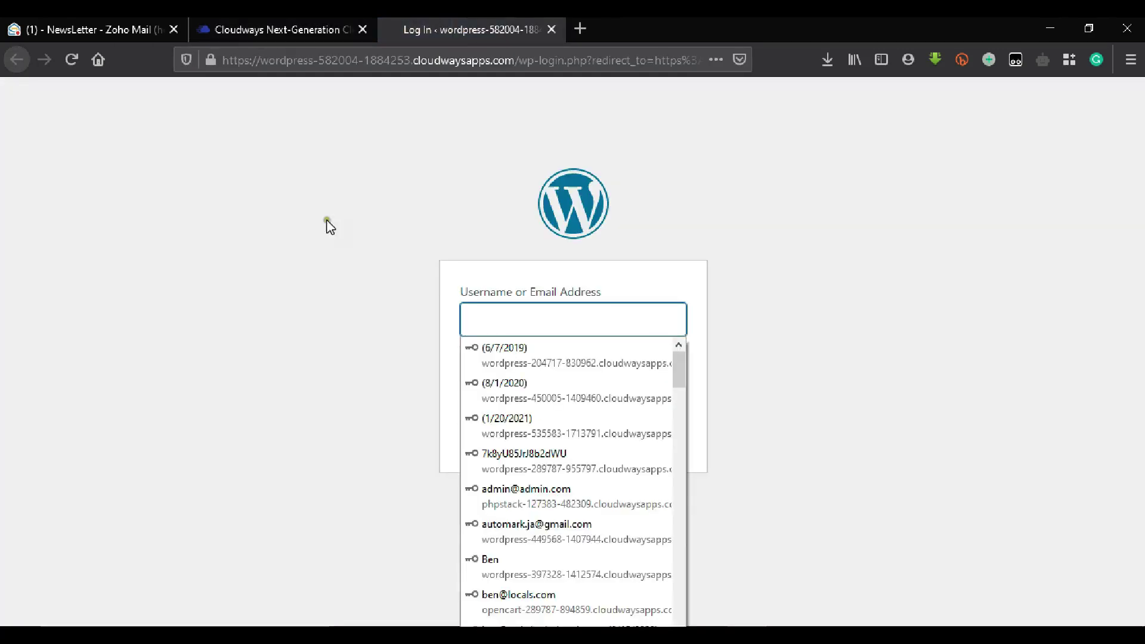
Step: Copy the admin username from Cloudways Access Details into the WordPress login form
{"action": "left_click", "coordinate": [338, 260]}
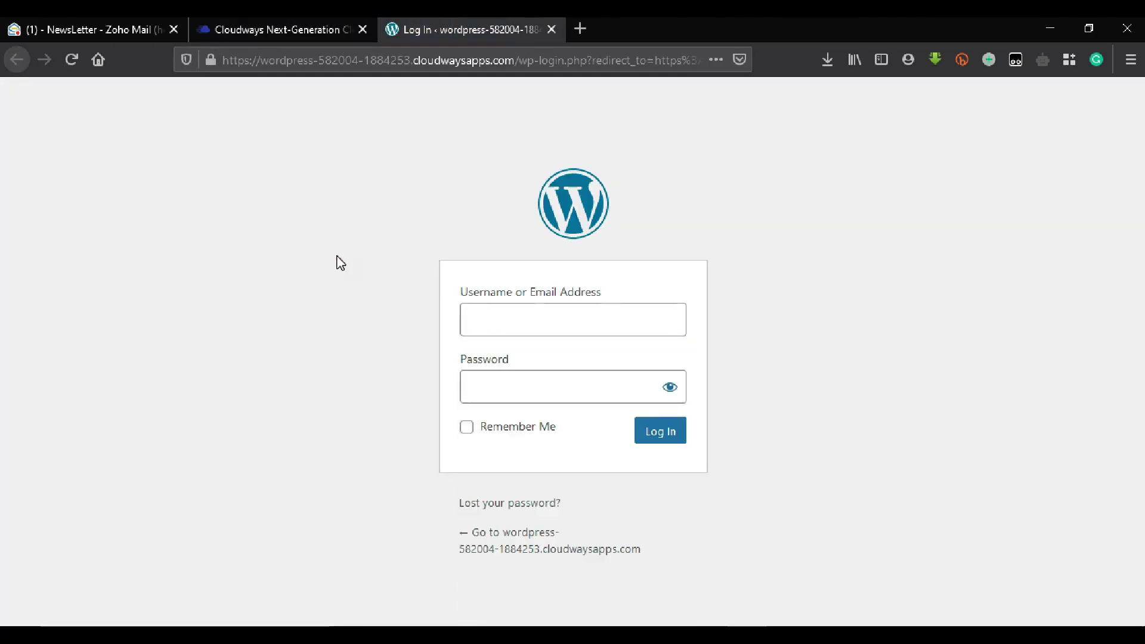
{"action": "left_click", "coordinate": [297, 23]}
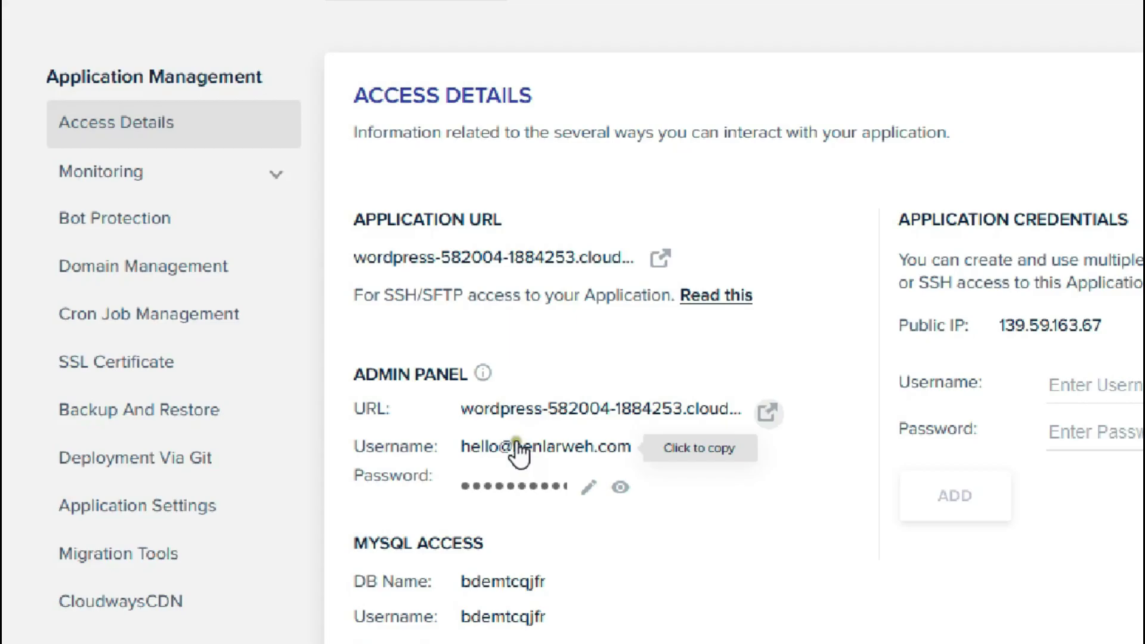
{"action": "left_click", "coordinate": [417, 490]}
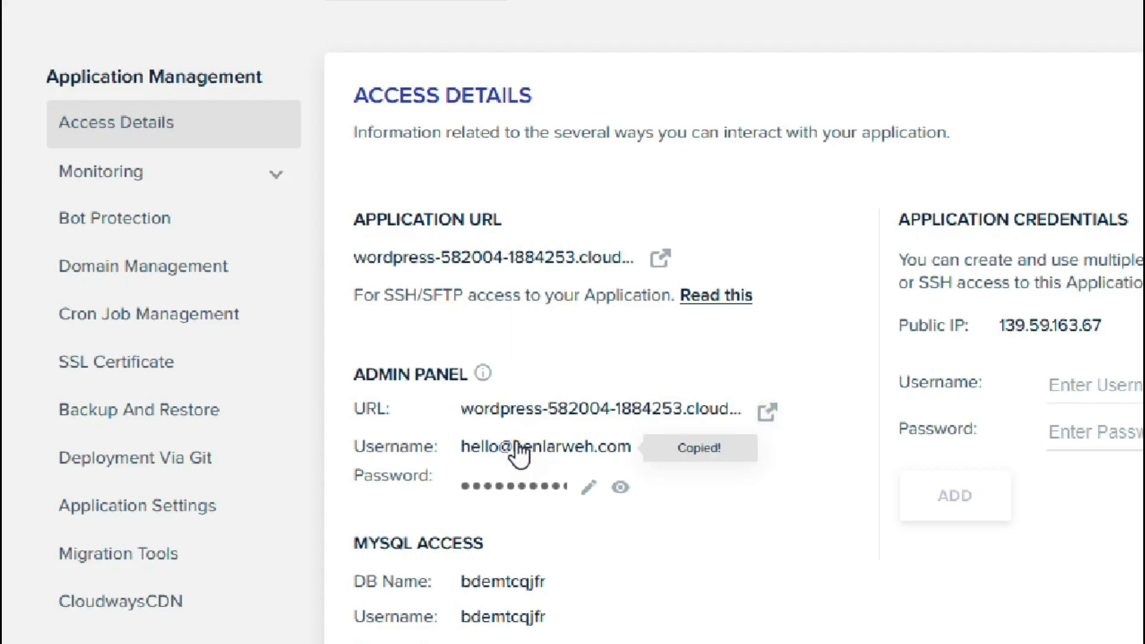
{"action": "left_click", "coordinate": [471, 29]}
{"action": "left_click", "coordinate": [592, 328]}
{"action": "key", "text": "ctrl+v"}
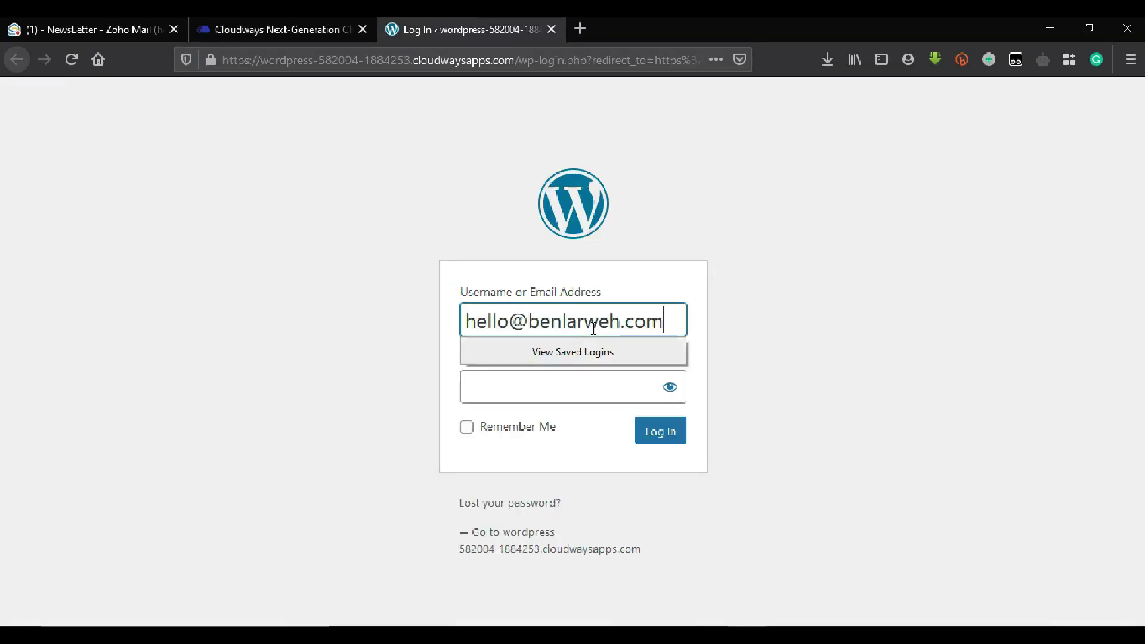
Step: Paste the copied admin password into the login form and log in to the Dashboard
{"action": "left_click", "coordinate": [271, 18]}
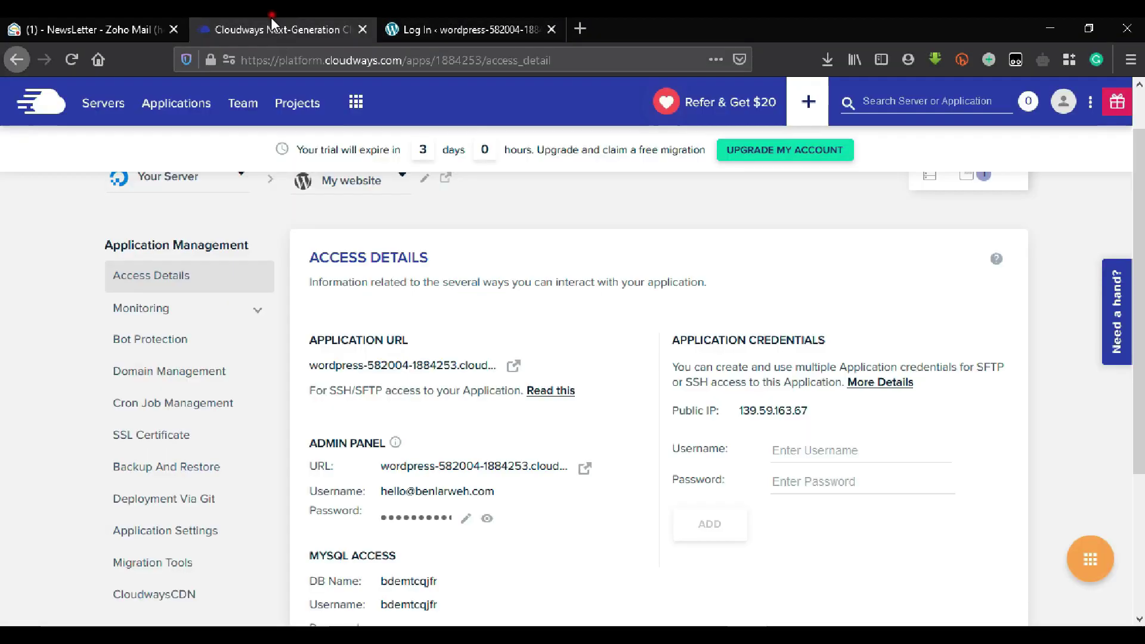
{"action": "left_click", "coordinate": [334, 506]}
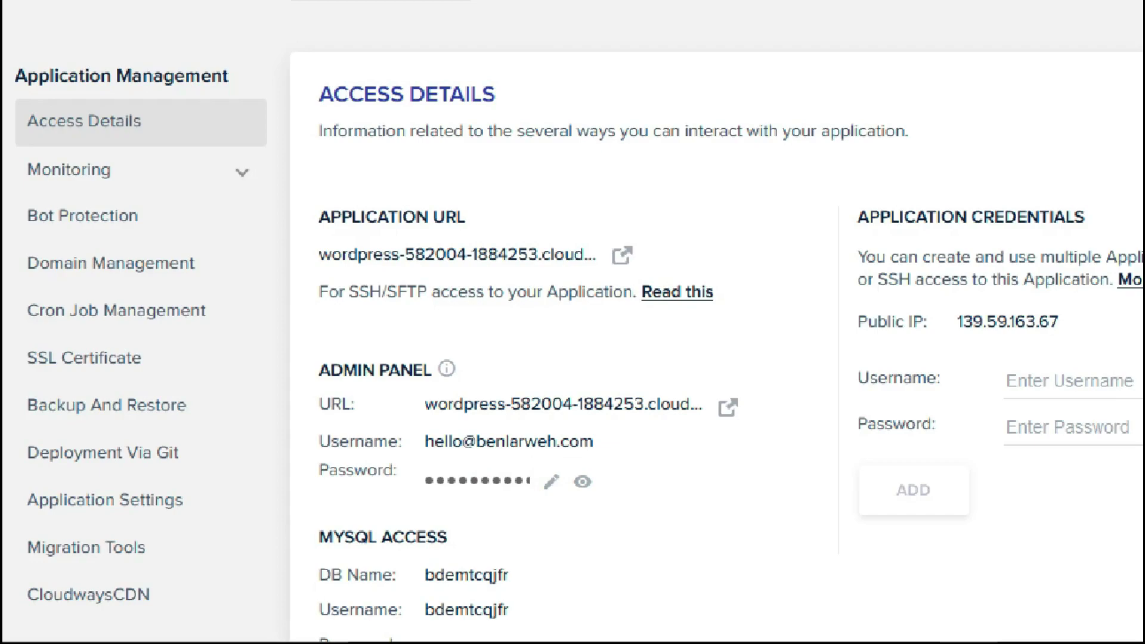
{"action": "left_click", "coordinate": [471, 29]}
{"action": "left_click", "coordinate": [567, 391]}
{"action": "left_click", "coordinate": [545, 389]}
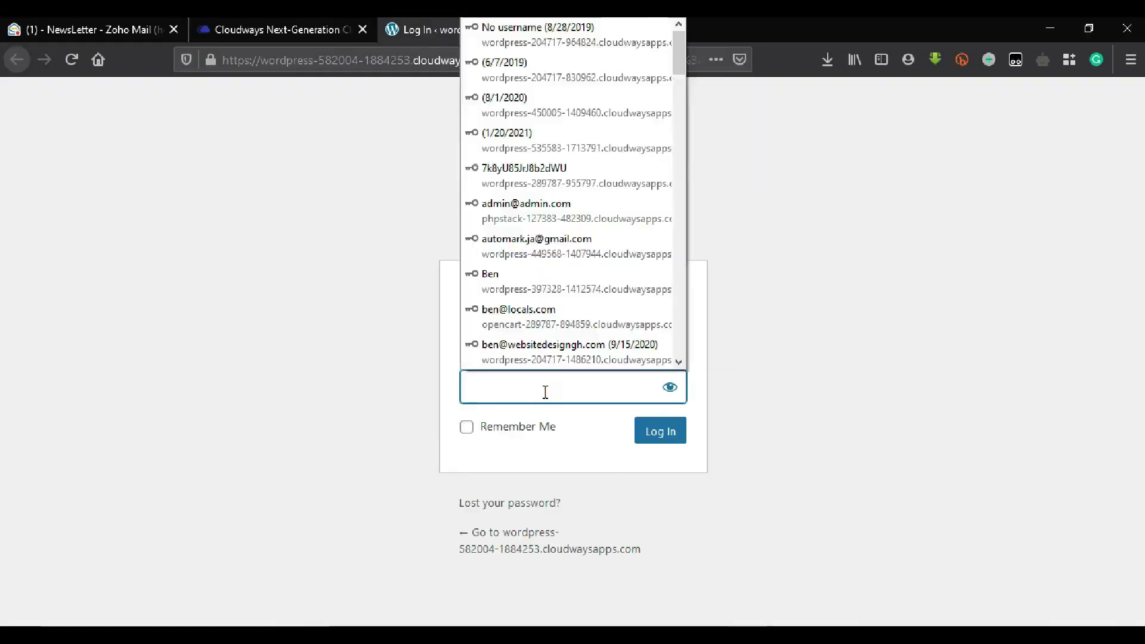
{"action": "key", "text": "ctrl+v"}
{"action": "left_click", "coordinate": [680, 436]}
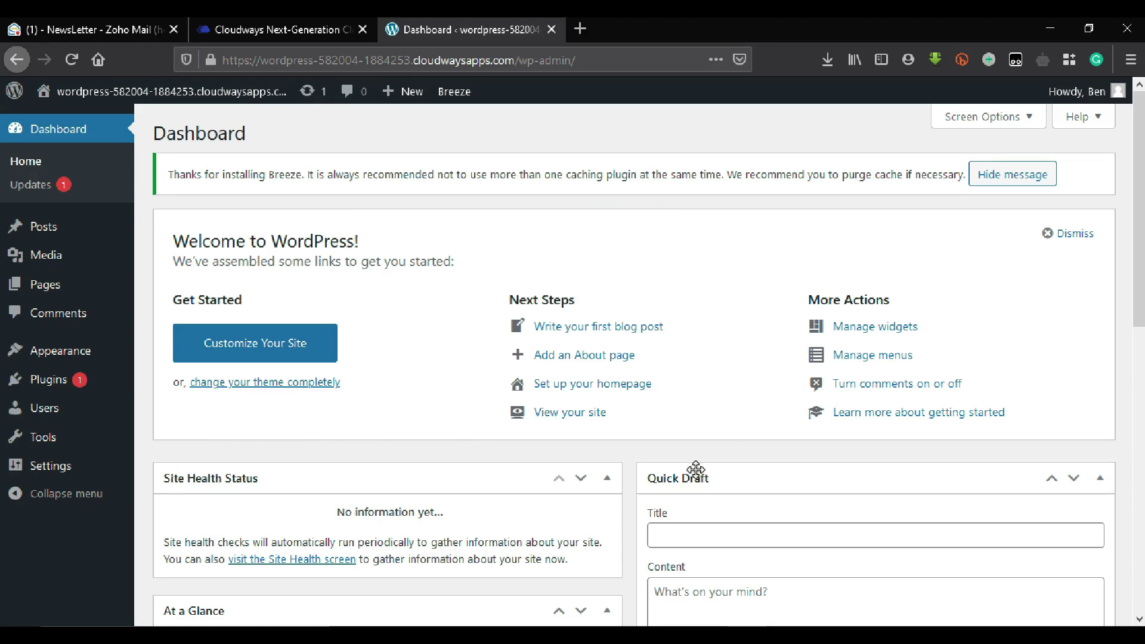
{"action": "mouse_move", "coordinate": [95, 350]}
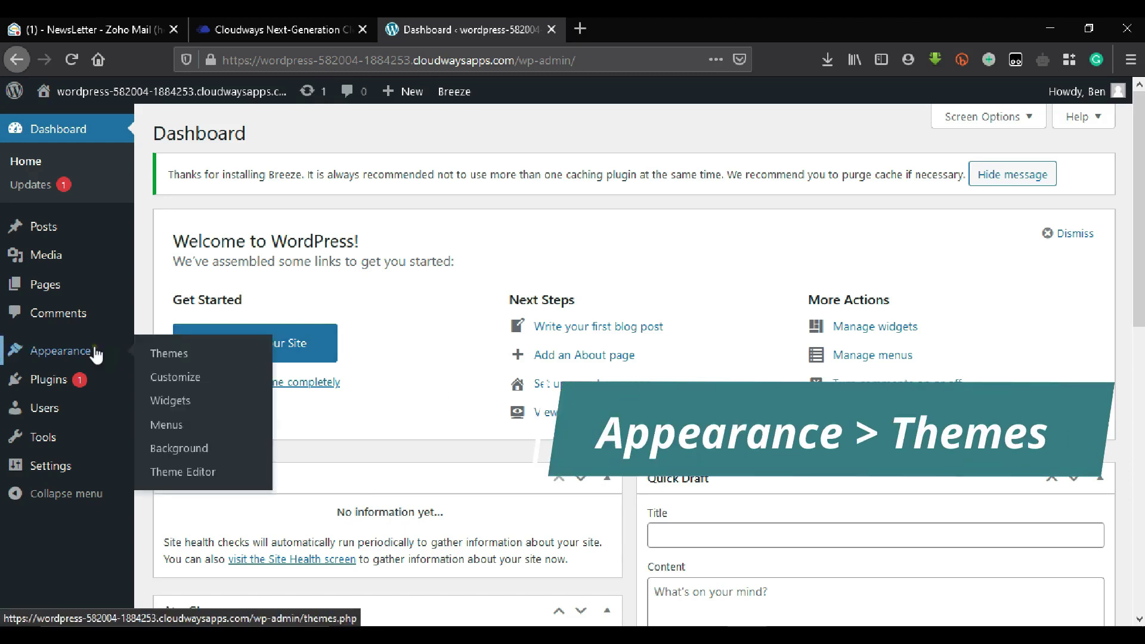
Step: Upload, install and activate the consultio.zip theme
{"action": "left_click", "coordinate": [170, 355]}
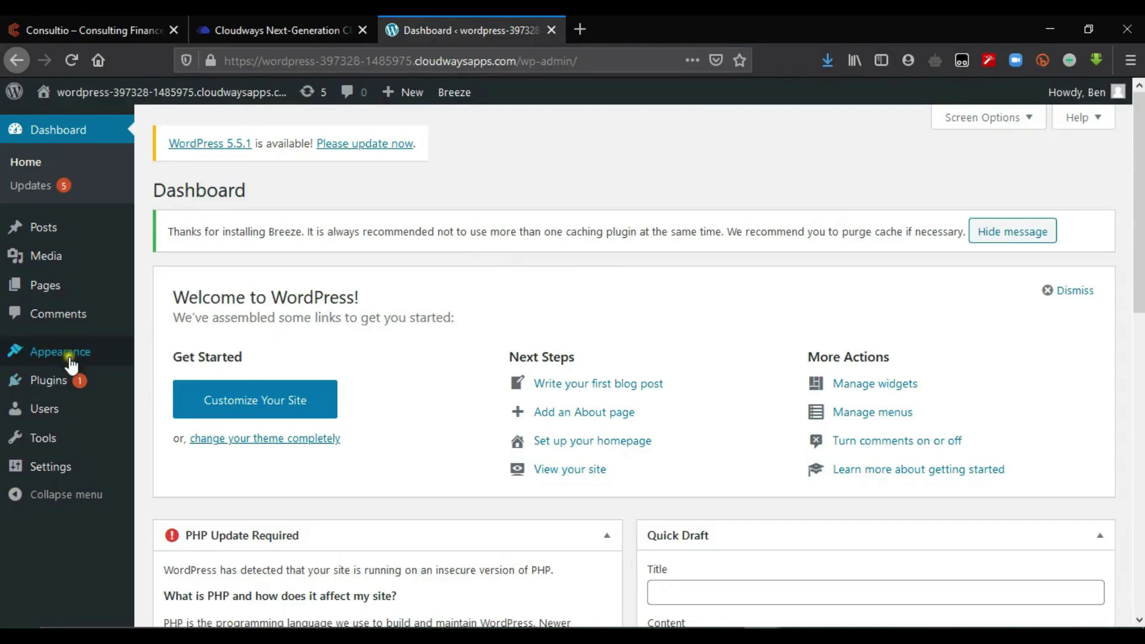
{"action": "mouse_move", "coordinate": [68, 353]}
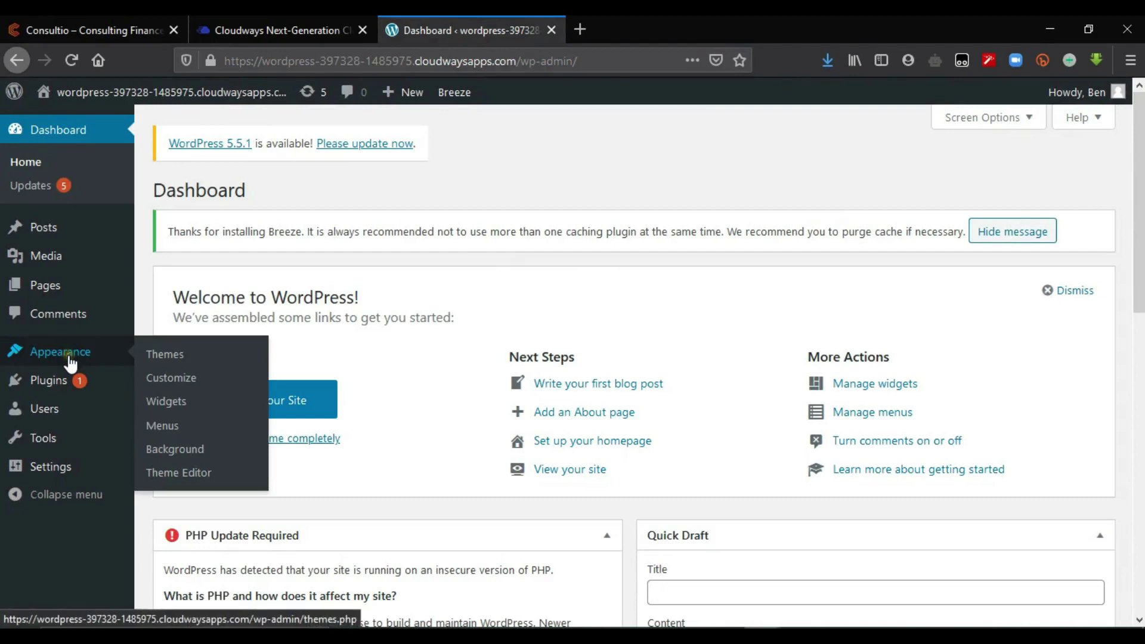
{"action": "left_click", "coordinate": [175, 358]}
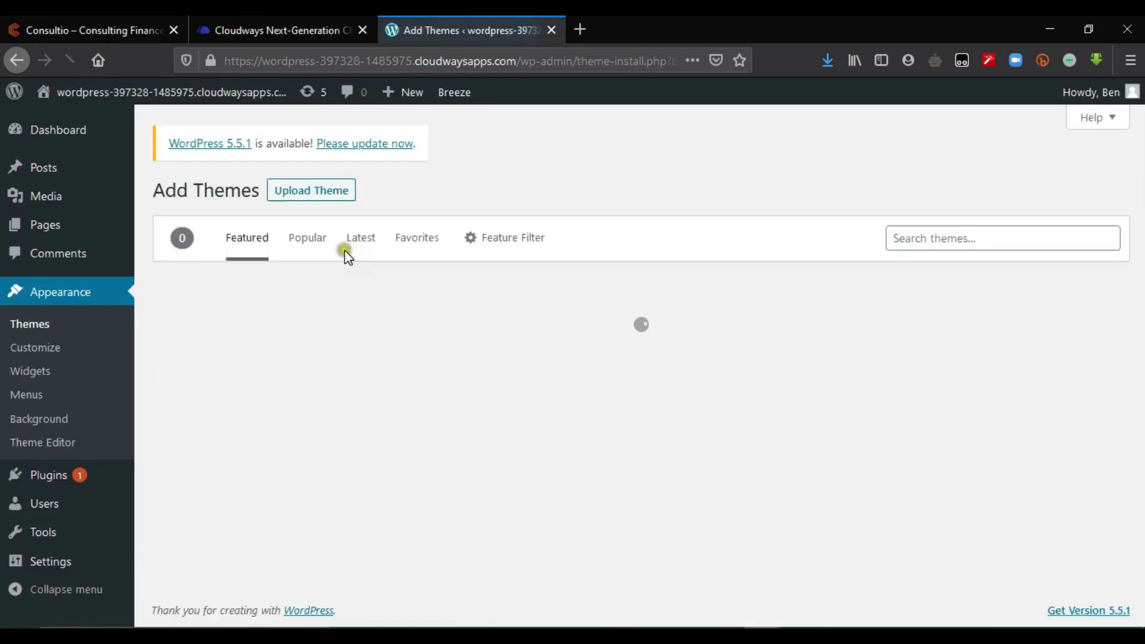
{"action": "left_click", "coordinate": [322, 193]}
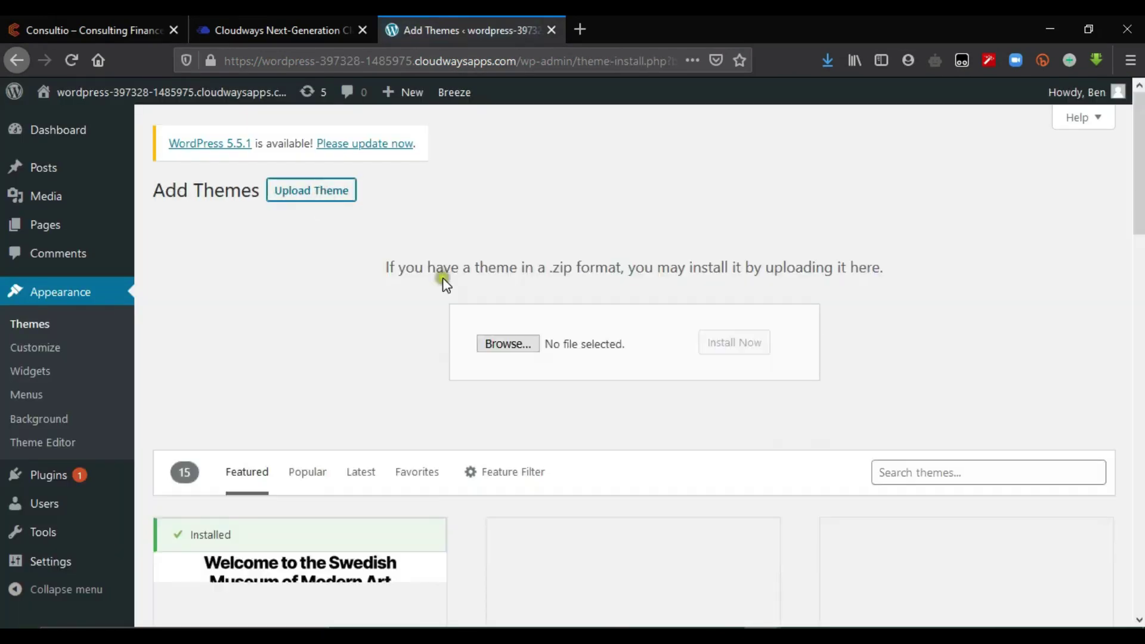
{"action": "left_click", "coordinate": [524, 347]}
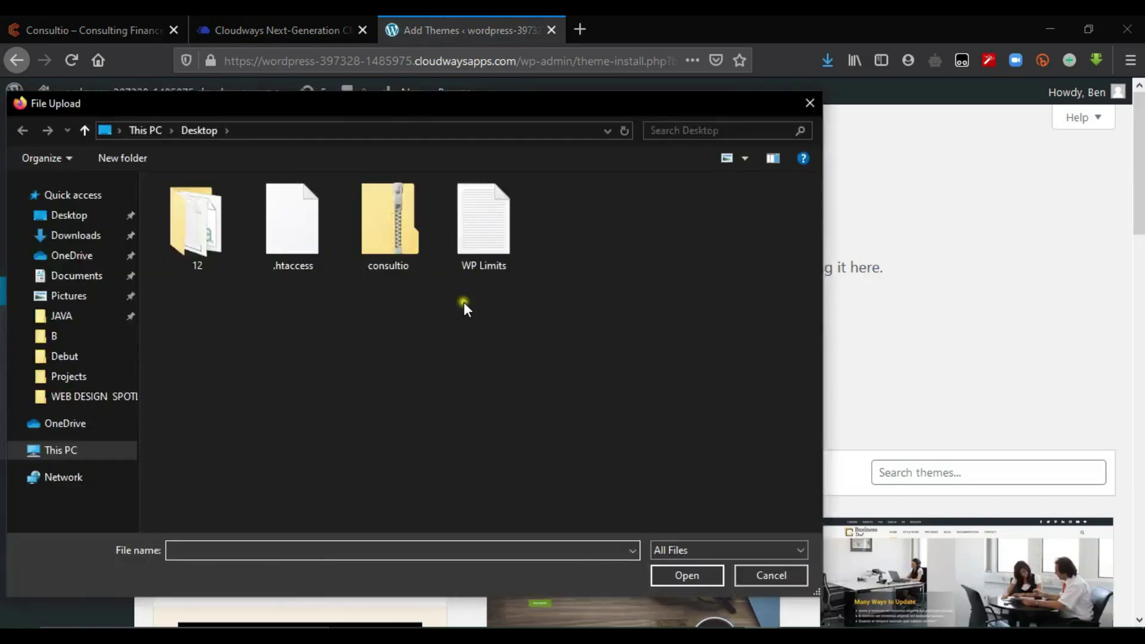
{"action": "double_click", "coordinate": [389, 250]}
{"action": "left_click", "coordinate": [738, 345]}
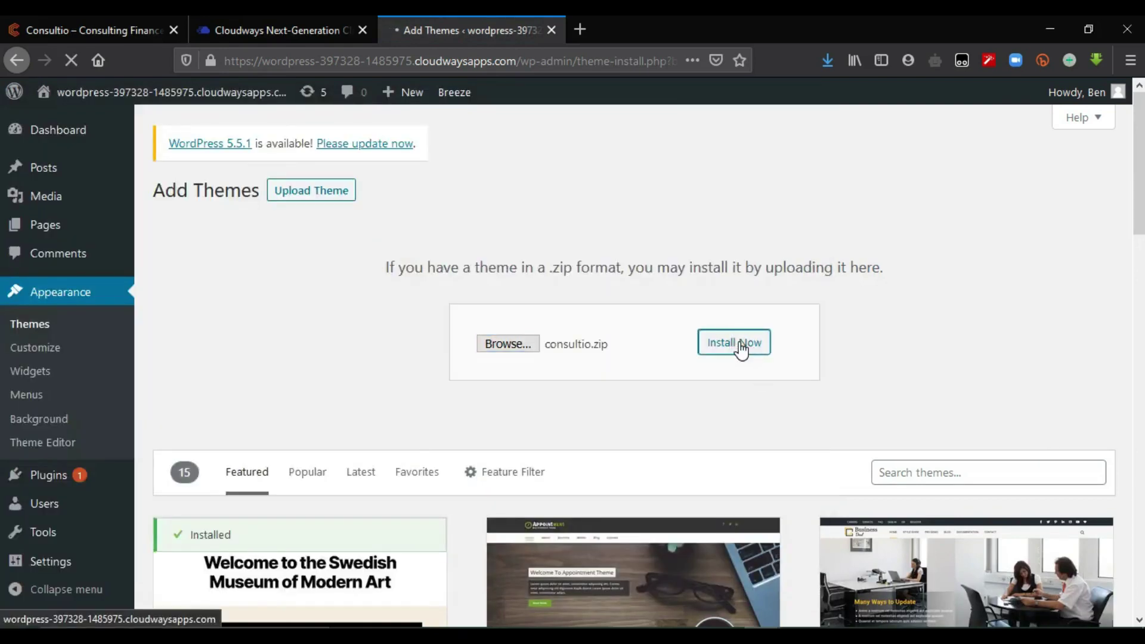
{"action": "left_click", "coordinate": [238, 310]}
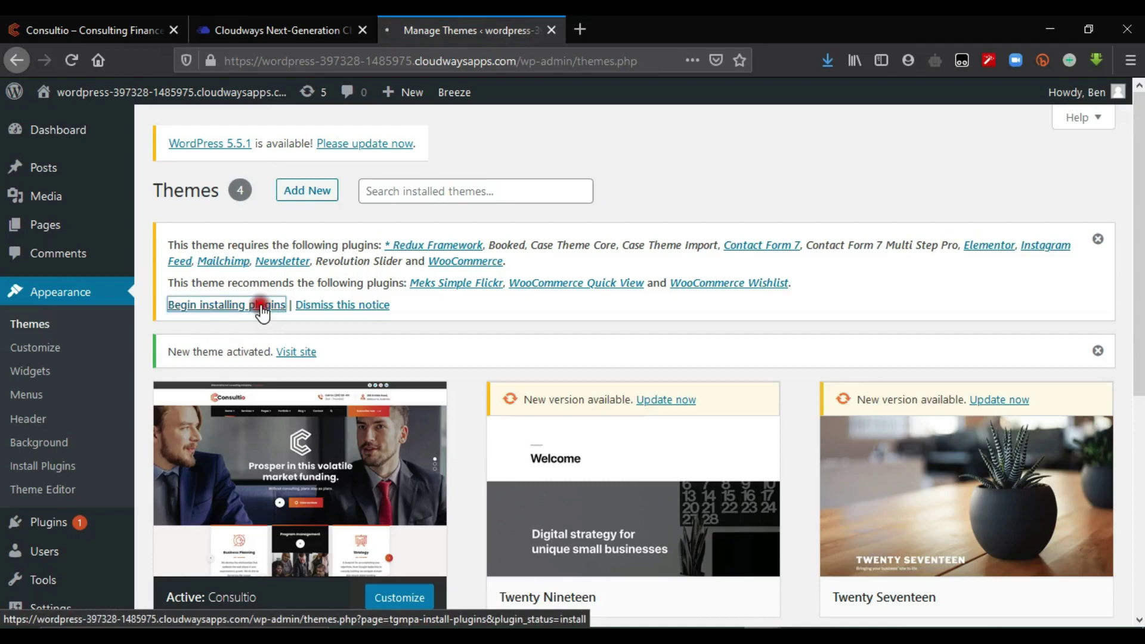
Step: Bulk-install all of the Consultio theme's required plugins
{"action": "left_click", "coordinate": [258, 306]}
{"action": "left_click", "coordinate": [169, 283]}
{"action": "left_click", "coordinate": [218, 247]}
{"action": "left_click", "coordinate": [218, 295]}
{"action": "left_click", "coordinate": [278, 251]}
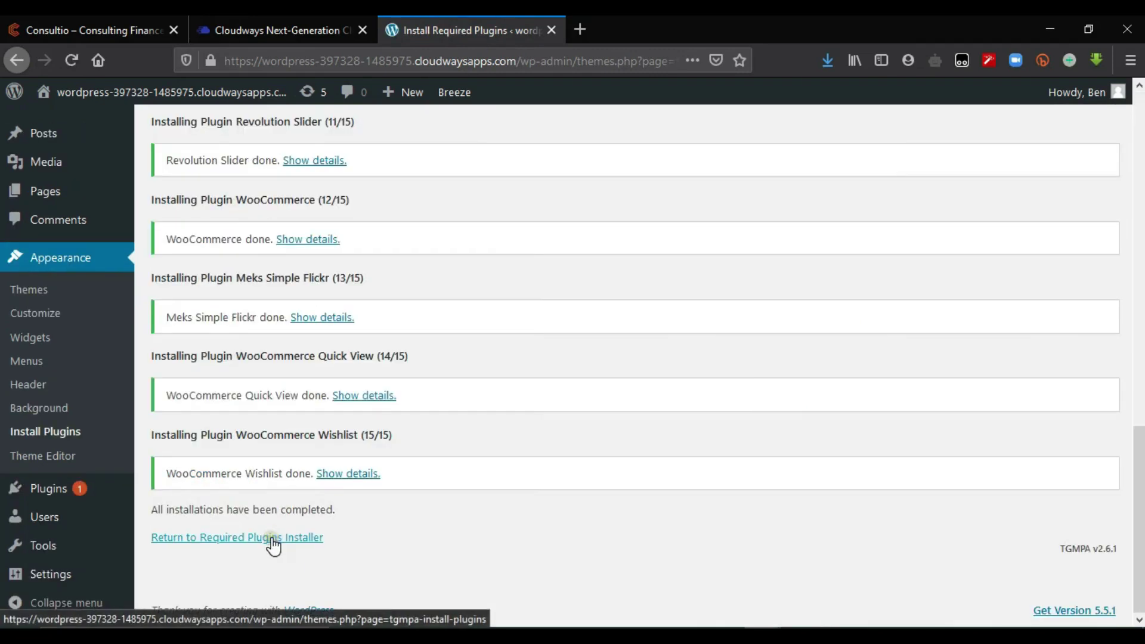
{"action": "left_click", "coordinate": [274, 541]}
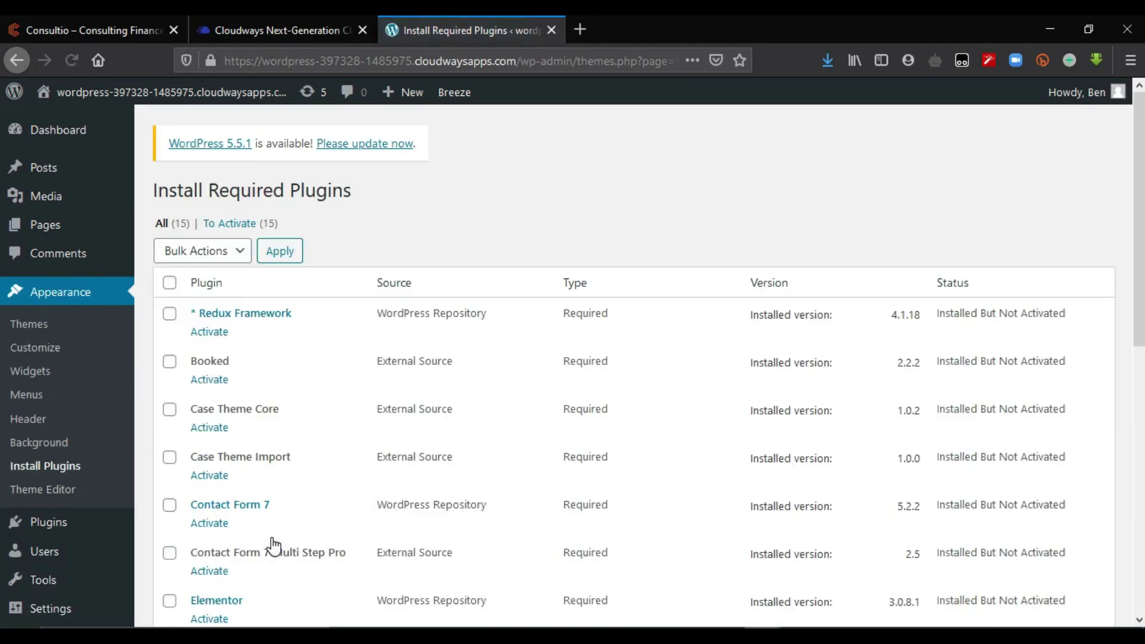
Step: Bulk-activate all 15 required plugins, including Elementor and WooCommerce
{"action": "left_click", "coordinate": [169, 283]}
{"action": "left_click", "coordinate": [229, 251]}
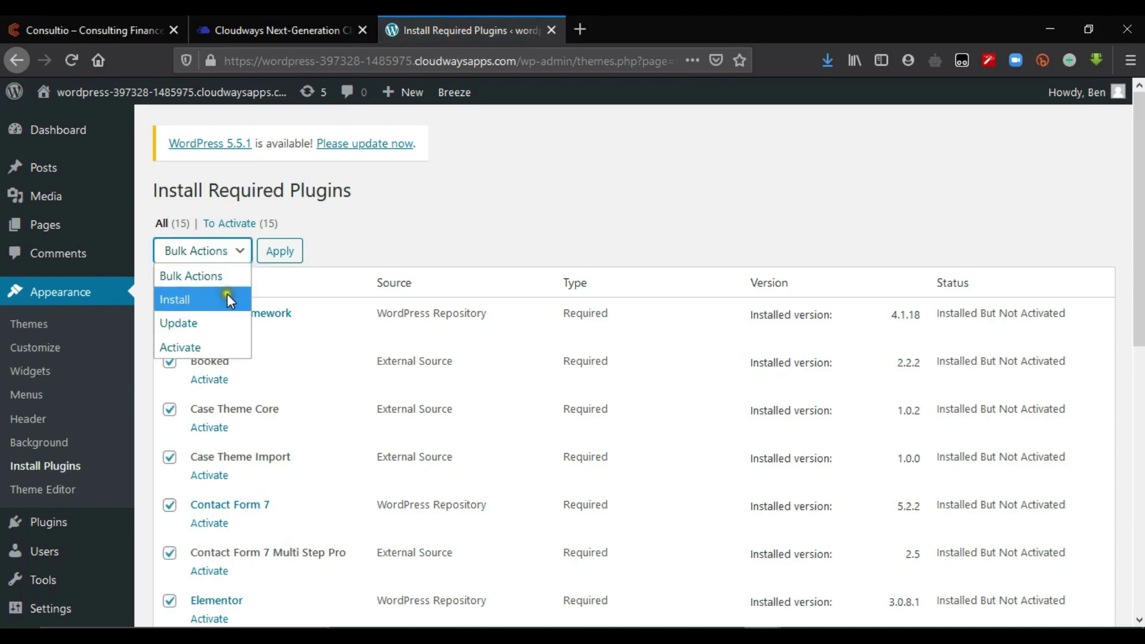
{"action": "left_click", "coordinate": [217, 341]}
{"action": "left_click", "coordinate": [279, 253]}
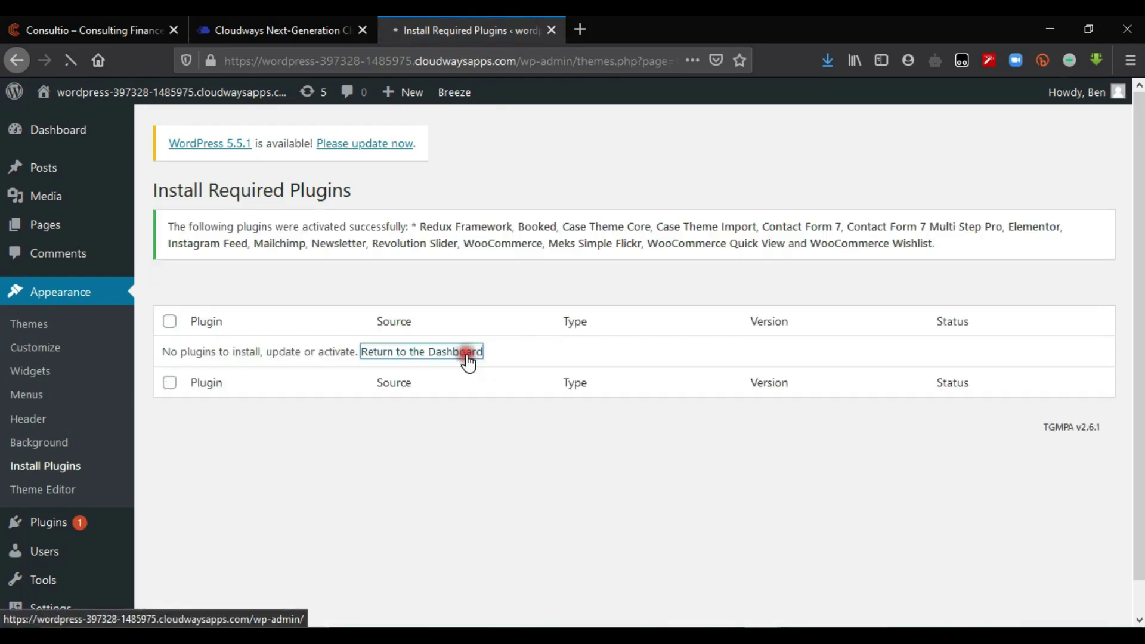
{"action": "left_click", "coordinate": [467, 358]}
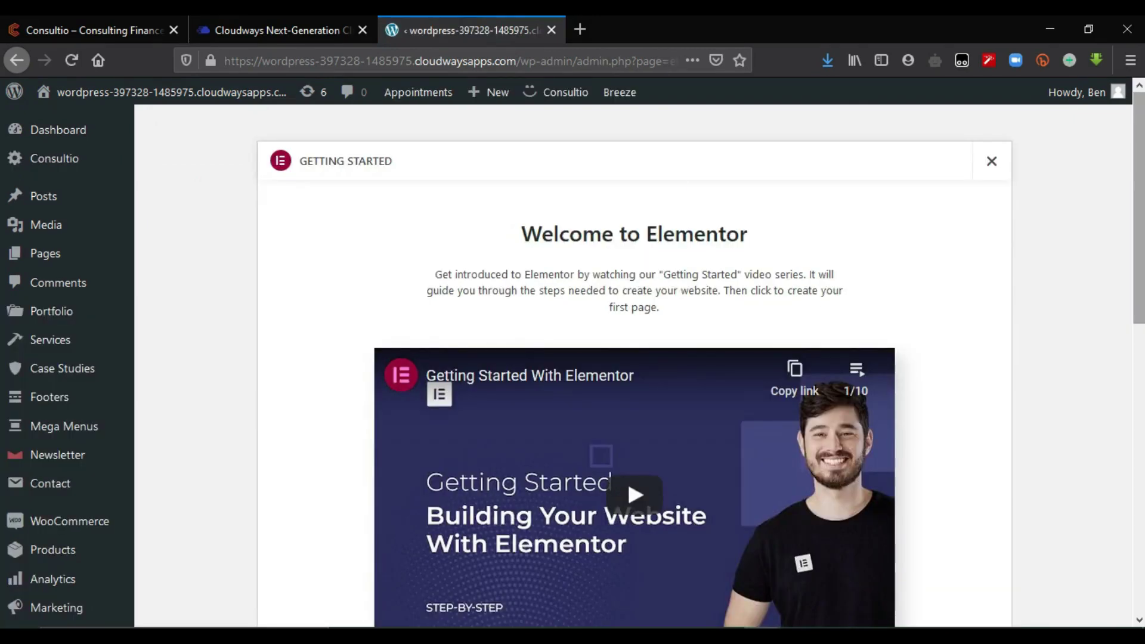
Step: Import the IT Solution demo from the Consultio Import Demo page
{"action": "mouse_move", "coordinate": [109, 161]}
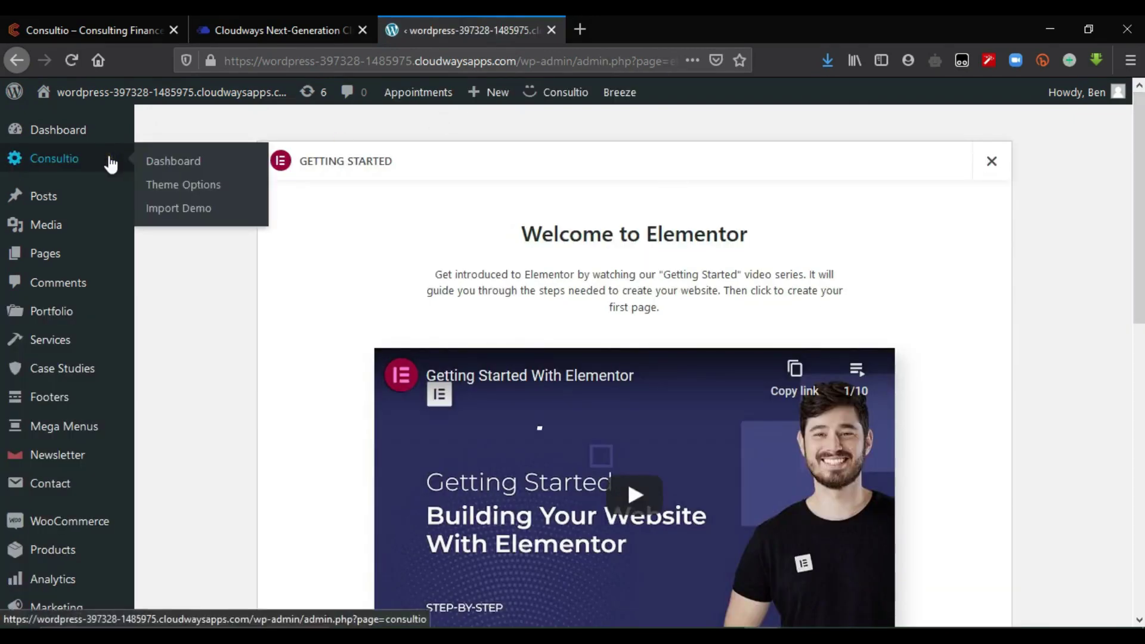
{"action": "left_click", "coordinate": [208, 218]}
{"action": "scroll", "coordinate": [620, 363], "scroll_direction": "down", "scroll_amount": 6}
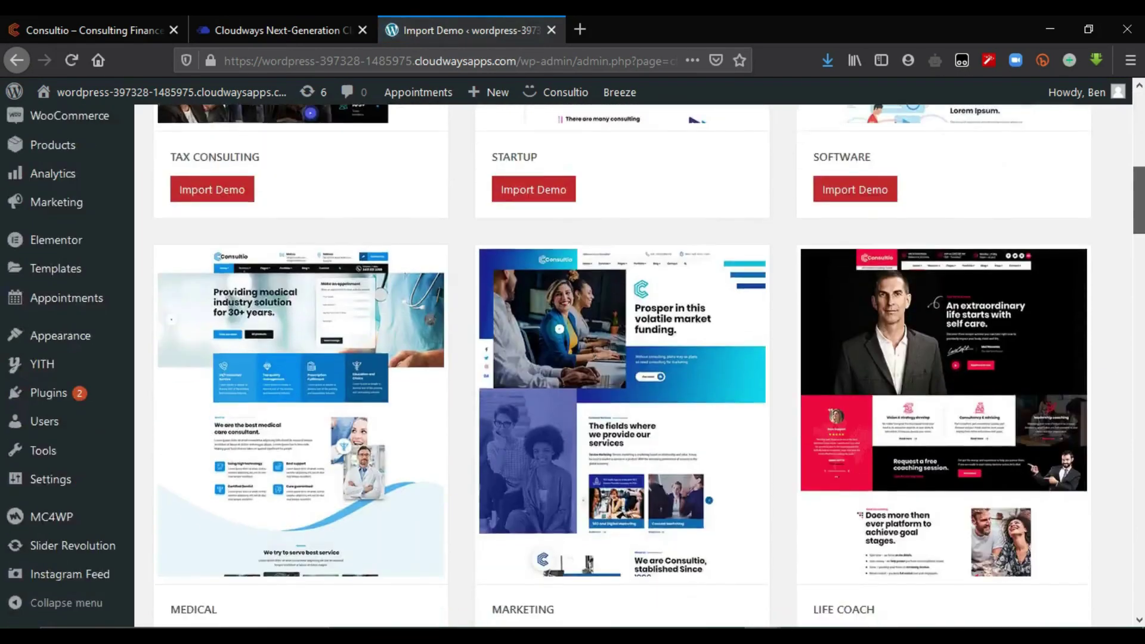
{"action": "scroll", "coordinate": [653, 362], "scroll_direction": "down", "scroll_amount": 10}
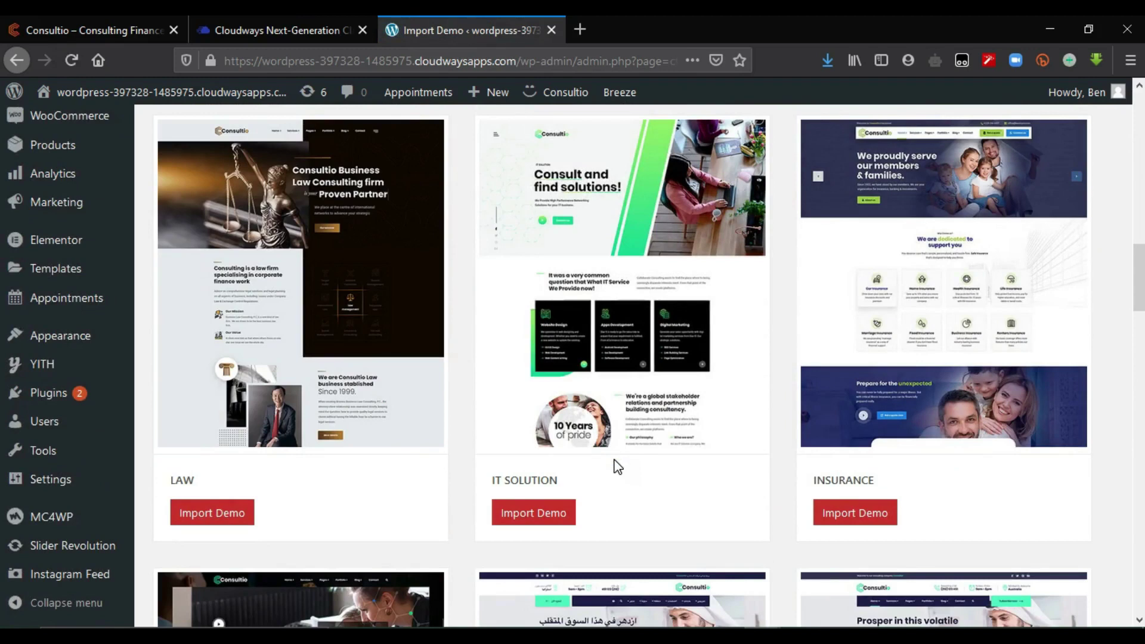
{"action": "left_click", "coordinate": [533, 513]}
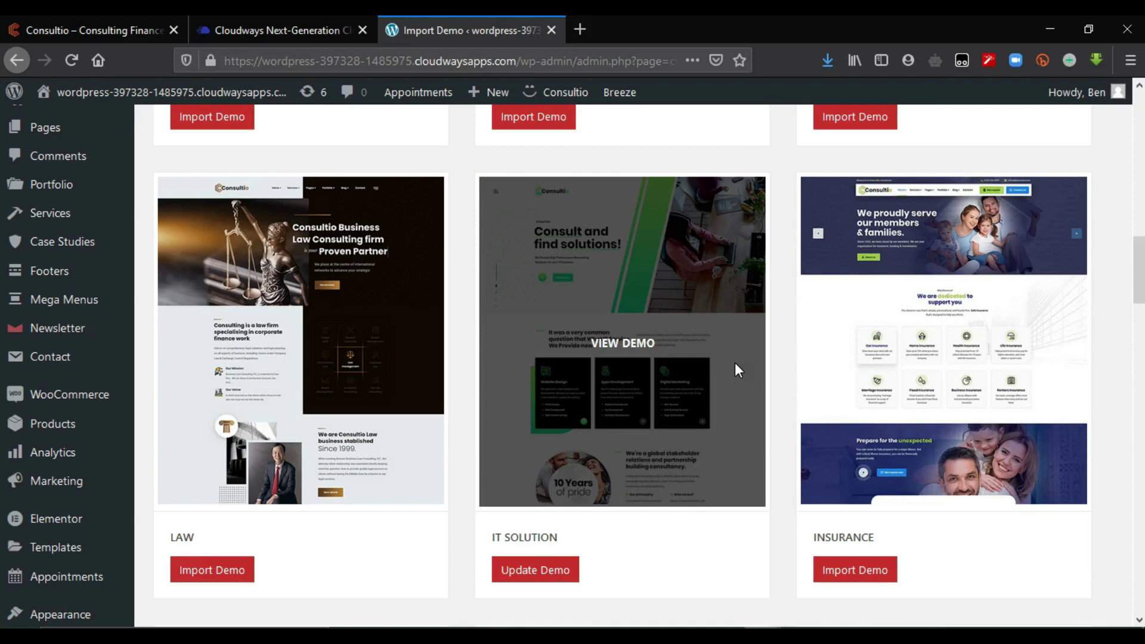
Step: Visit the live site to check the imported homepage and its navigation menu
{"action": "mouse_move", "coordinate": [89, 92]}
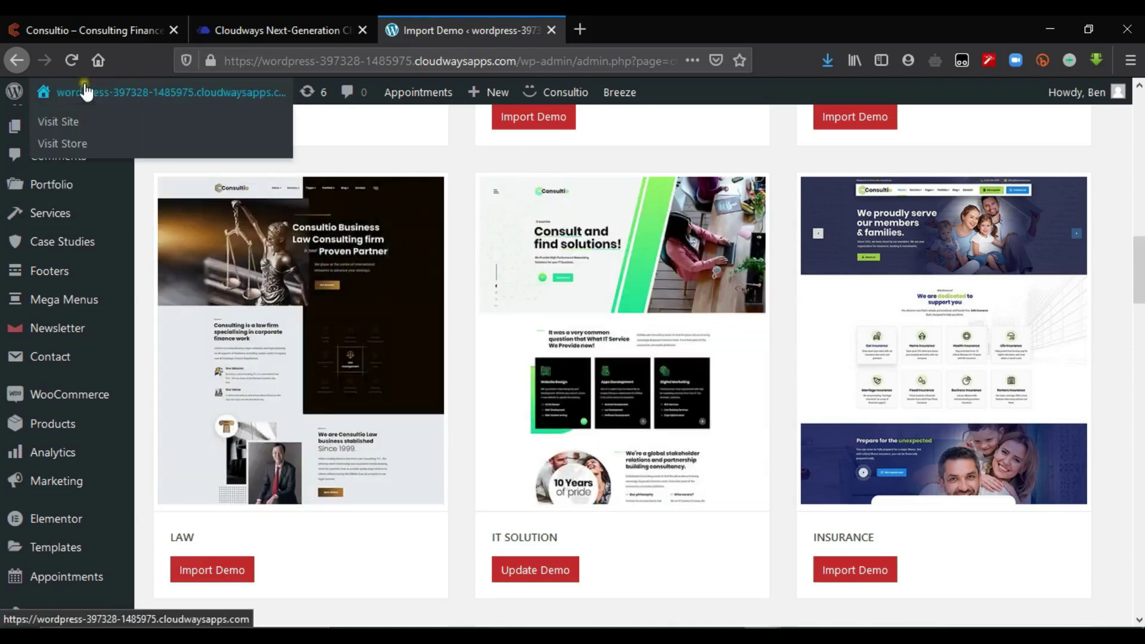
{"action": "left_click", "coordinate": [319, 303]}
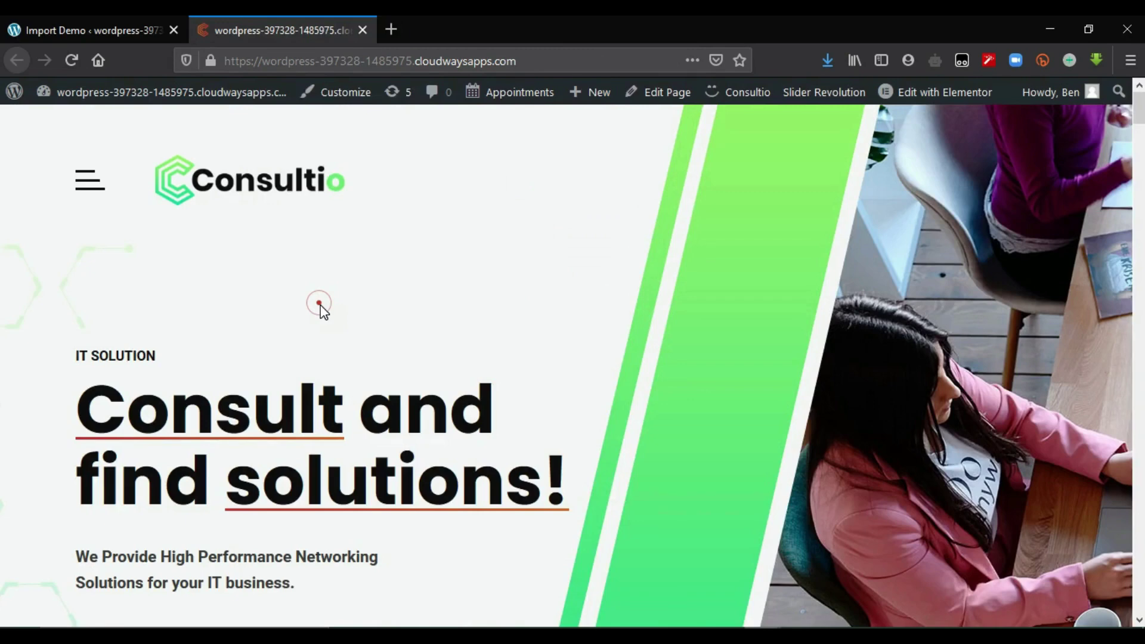
{"action": "left_click", "coordinate": [93, 187]}
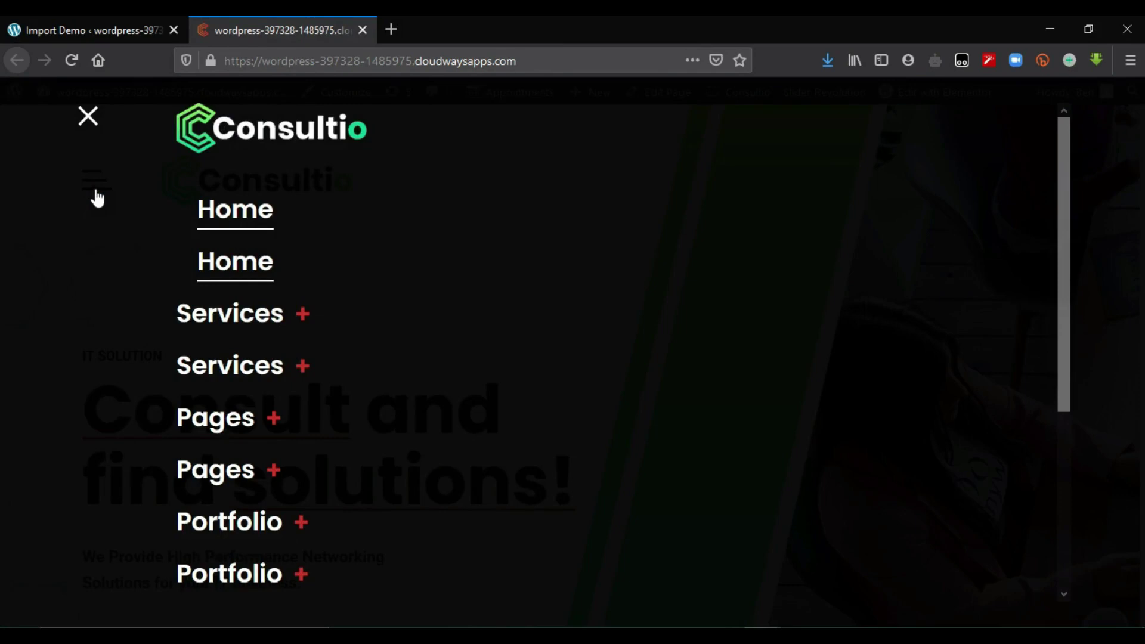
{"action": "left_click", "coordinate": [266, 141]}
{"action": "left_click", "coordinate": [377, 173]}
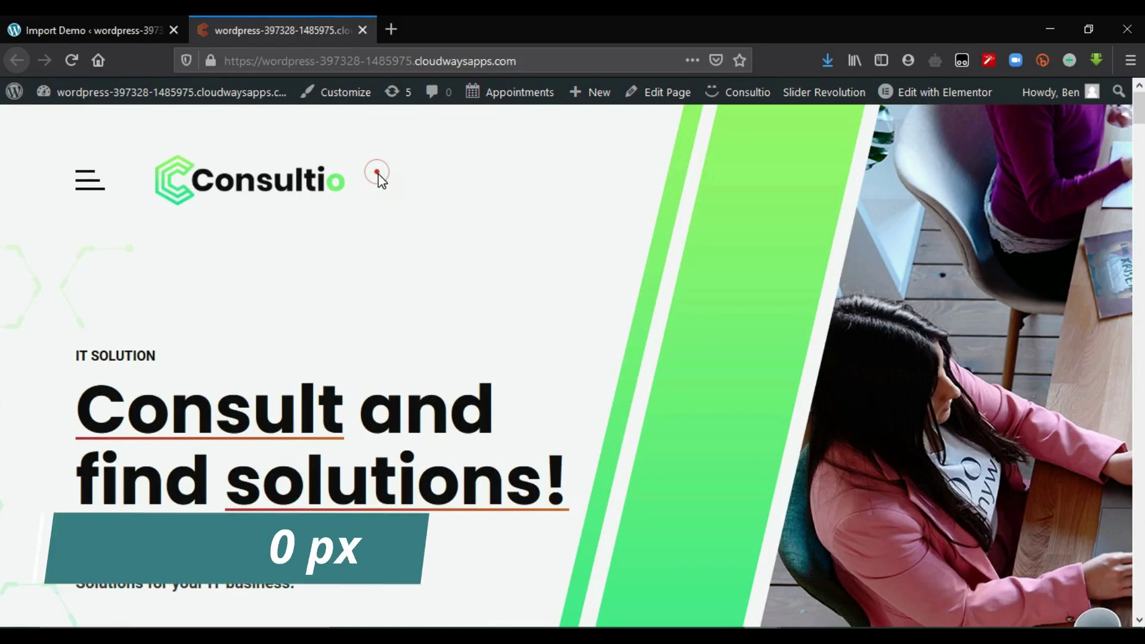
{"action": "left_click", "coordinate": [391, 30]}
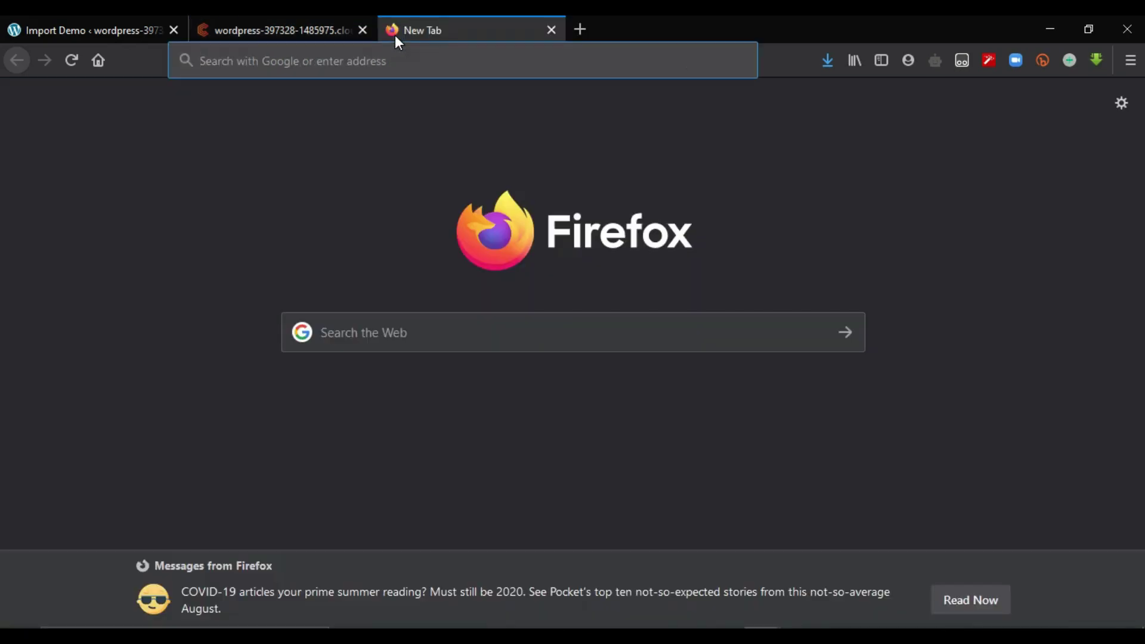
Step: Load resizeimage.net, upload the purple and green sports logo and crop it
{"action": "key", "text": "ctrl+v"}
{"action": "key", "text": "Return"}
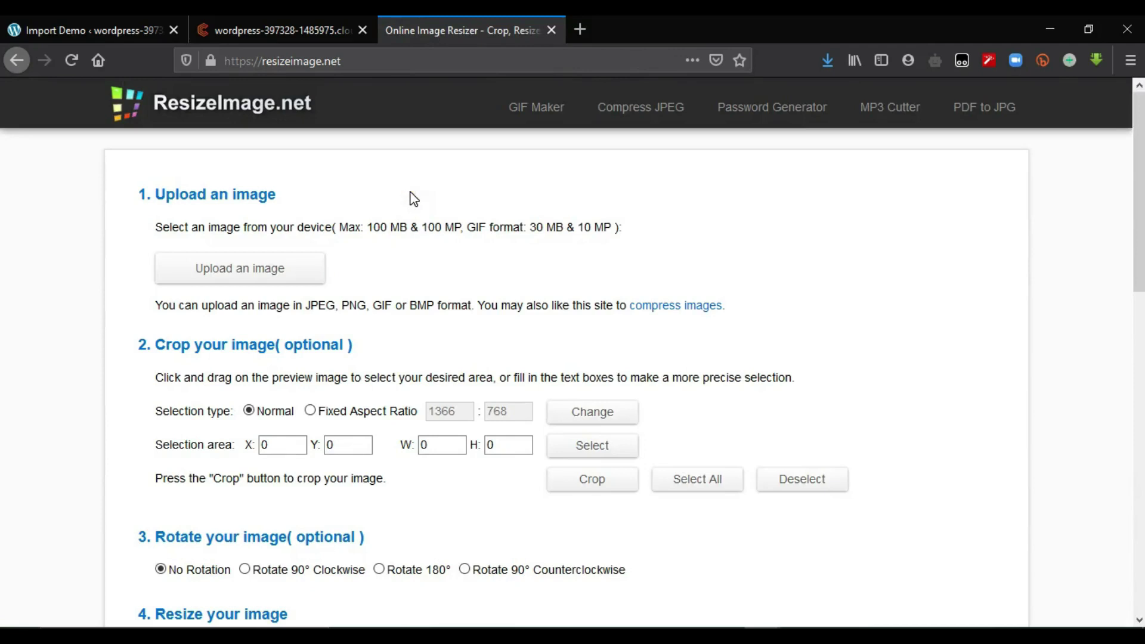
{"action": "left_click", "coordinate": [310, 266]}
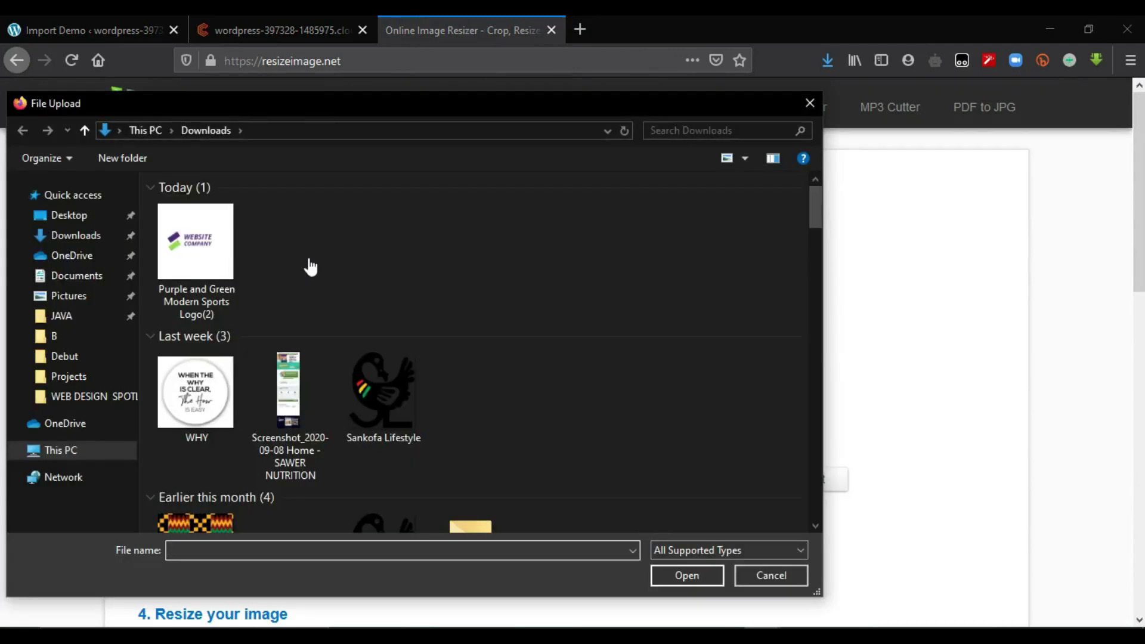
{"action": "double_click", "coordinate": [211, 250]}
{"action": "double_click", "coordinate": [220, 468]}
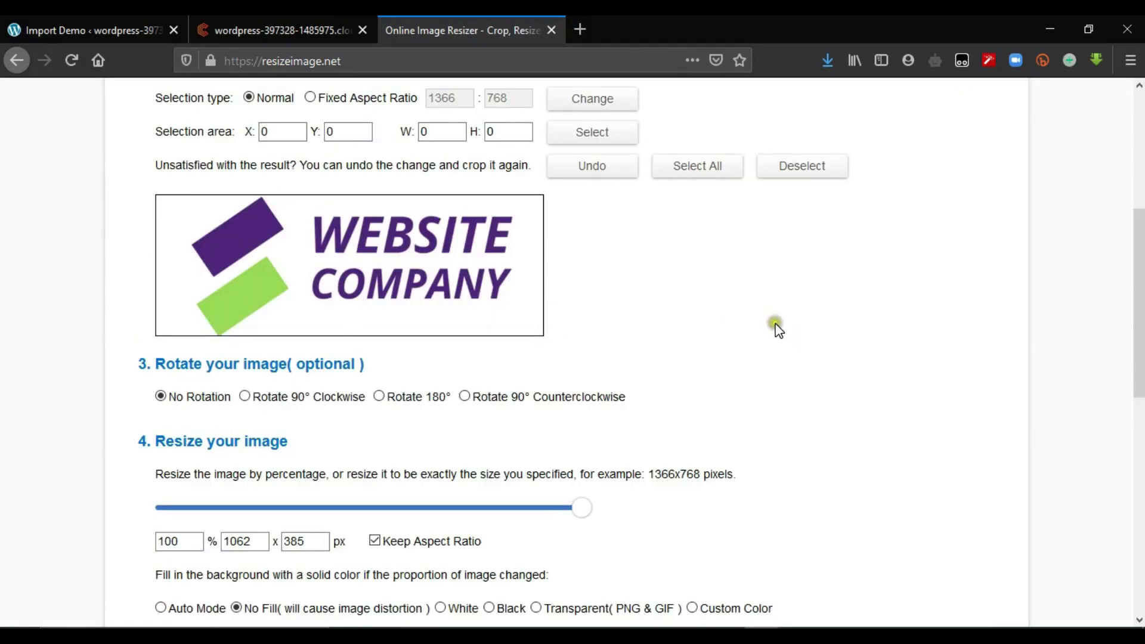
{"action": "scroll", "coordinate": [772, 327], "scroll_direction": "down", "scroll_amount": 10}
{"action": "scroll", "coordinate": [416, 301], "scroll_direction": "up", "scroll_amount": 4}
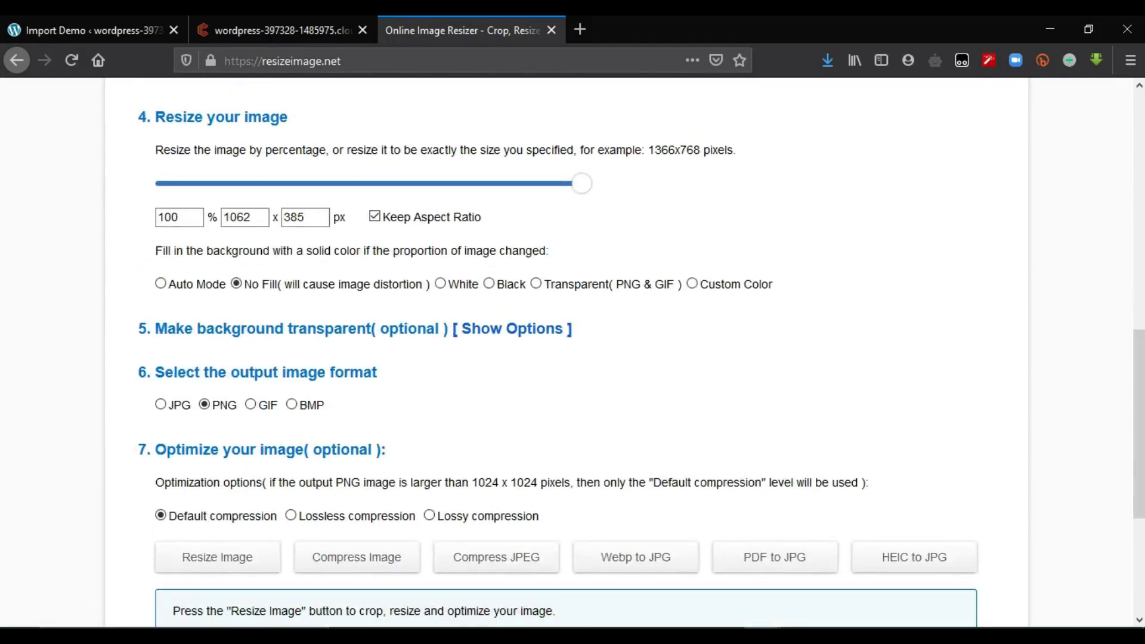
Step: Resize the logo to 160 px height (441 × 160 px PNG), checking the current Consultio logo first
{"action": "left_click", "coordinate": [289, 213]}
{"action": "left_click", "coordinate": [265, 18]}
{"action": "left_click", "coordinate": [148, 166]}
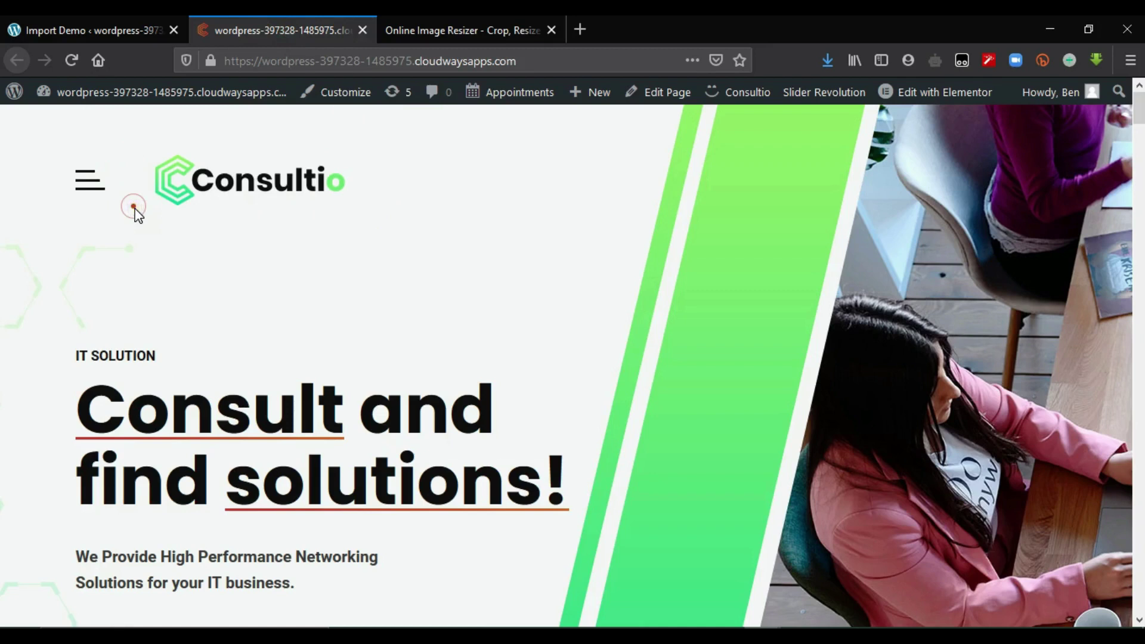
{"action": "left_click", "coordinate": [439, 18]}
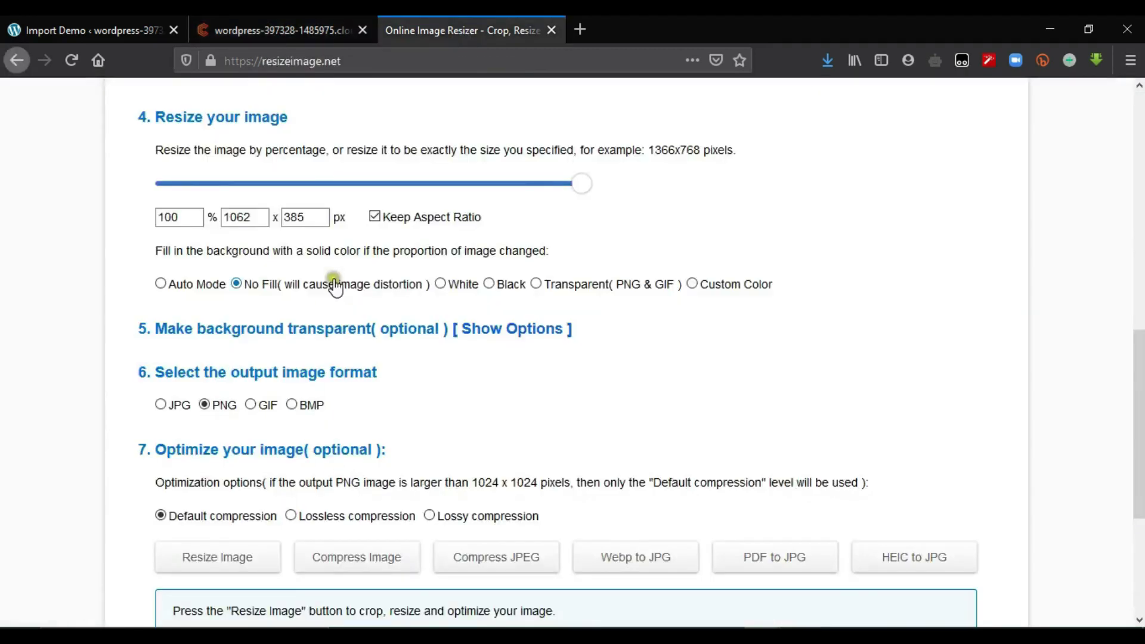
{"action": "double_click", "coordinate": [322, 220]}
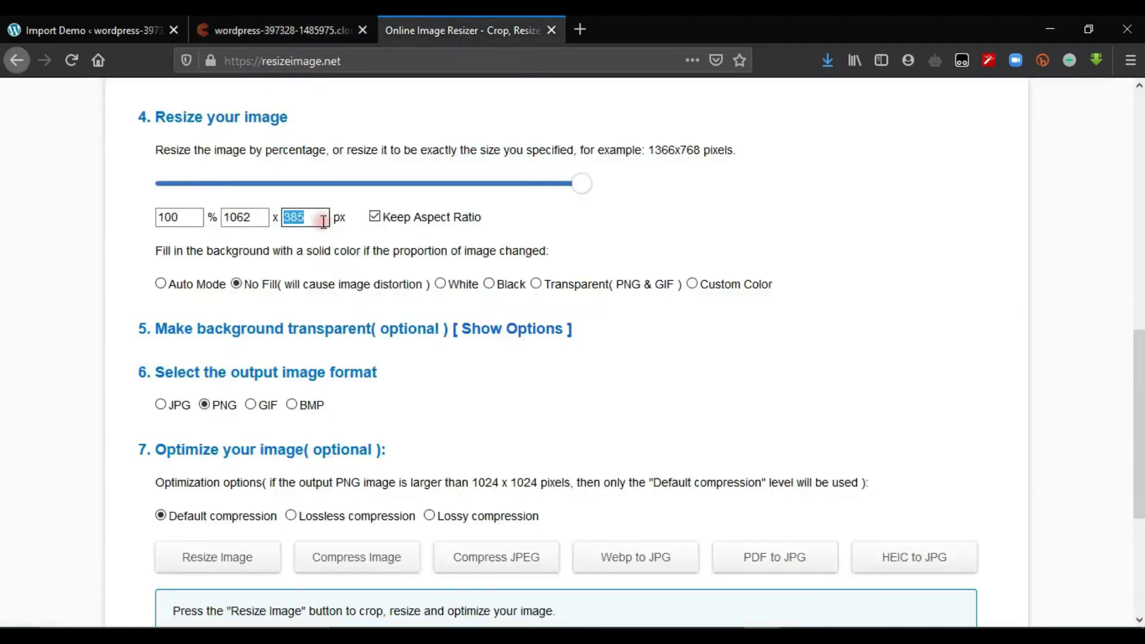
{"action": "type", "text": "160"}
{"action": "left_click", "coordinate": [391, 233]}
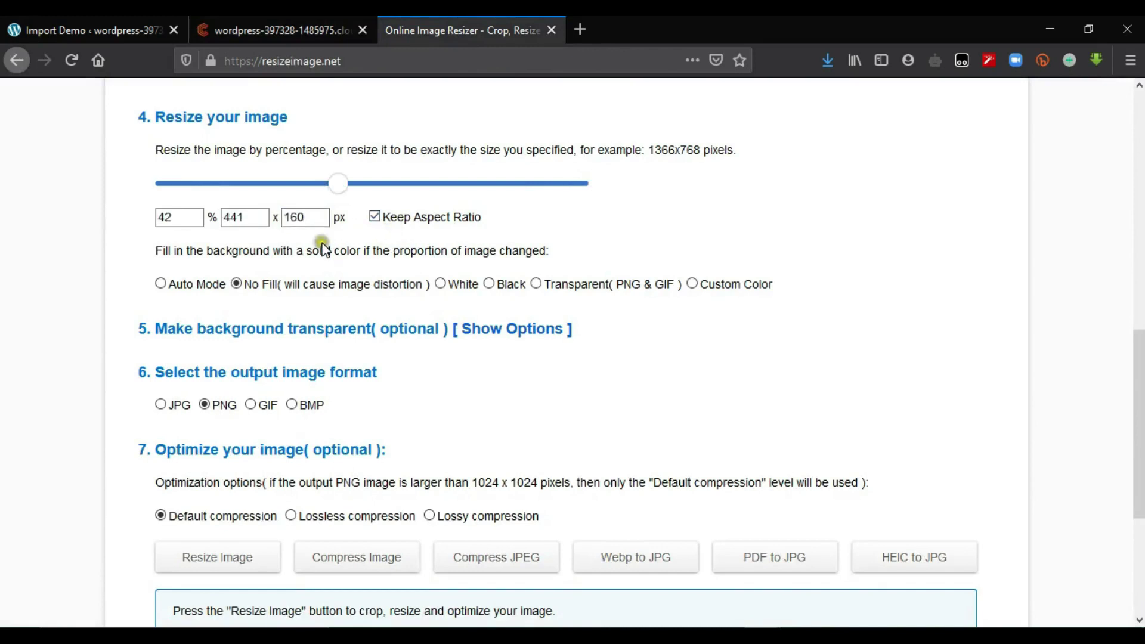
{"action": "left_click", "coordinate": [304, 217]}
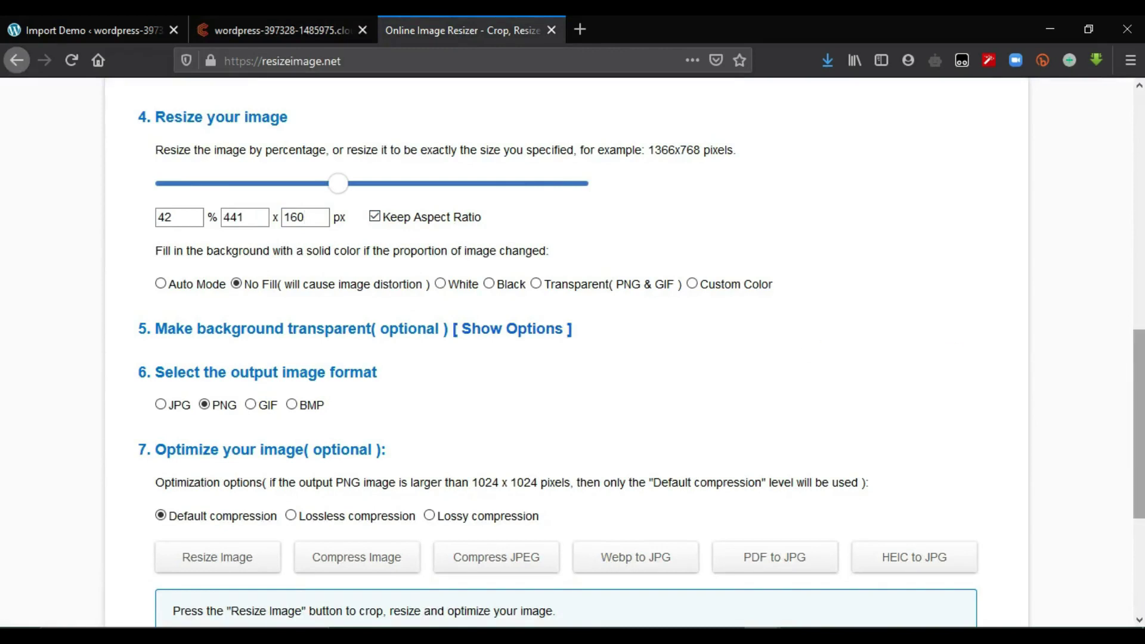
{"action": "scroll", "coordinate": [754, 434], "scroll_direction": "down", "scroll_amount": 2}
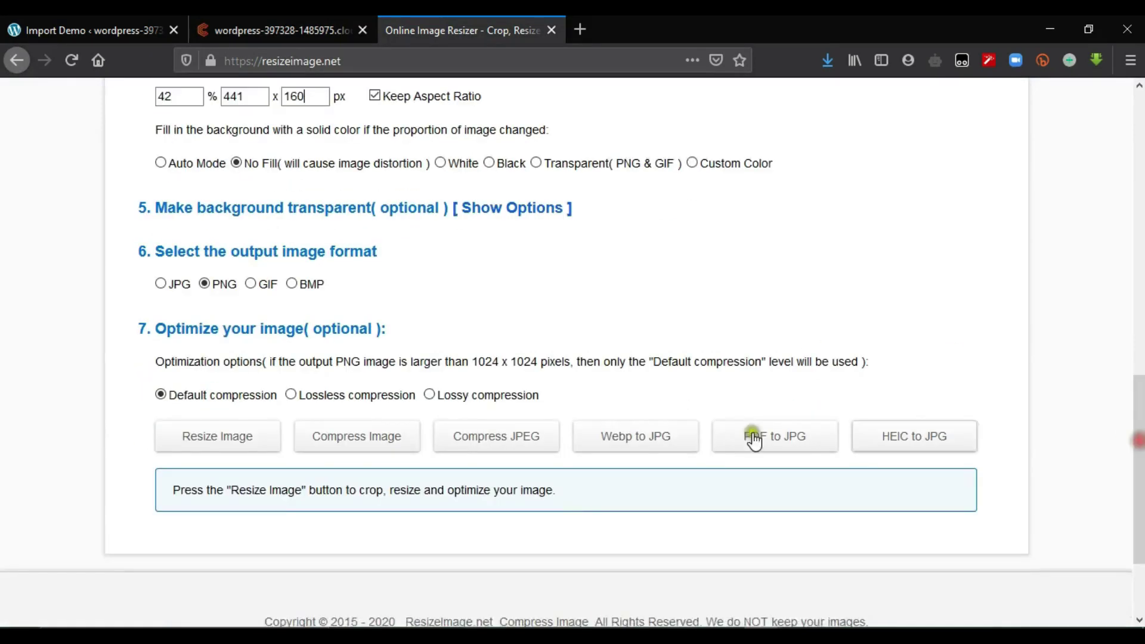
{"action": "left_click", "coordinate": [238, 420]}
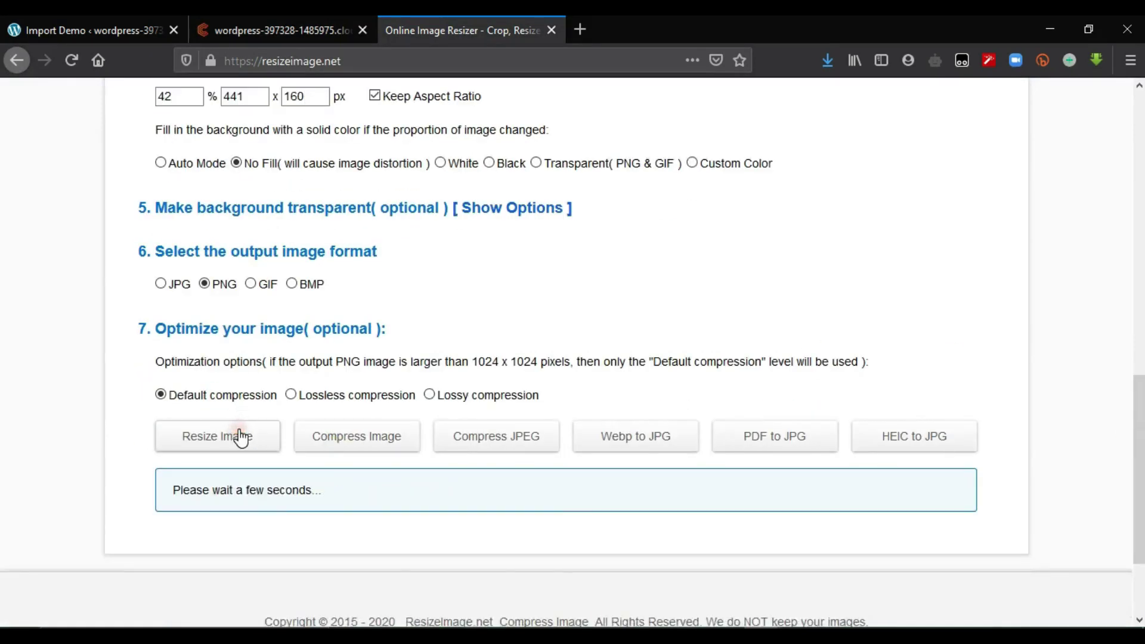
{"action": "left_click", "coordinate": [579, 30]}
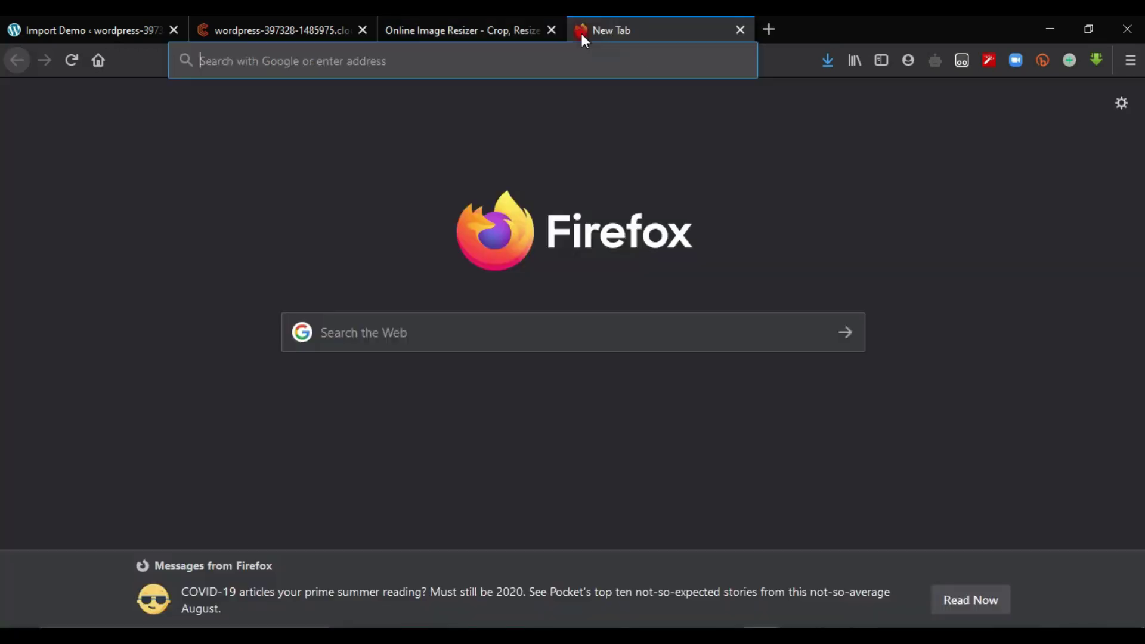
Step: Remove the resized logo's background on remove.bg and download the transparent PNG
{"action": "type", "text": "remove.bg/"}
{"action": "key", "text": "Return"}
{"action": "left_click", "coordinate": [827, 60]}
{"action": "left_click_drag", "start_coordinate": [746, 90], "coordinate": [418, 382]}
{"action": "left_click", "coordinate": [966, 337]}
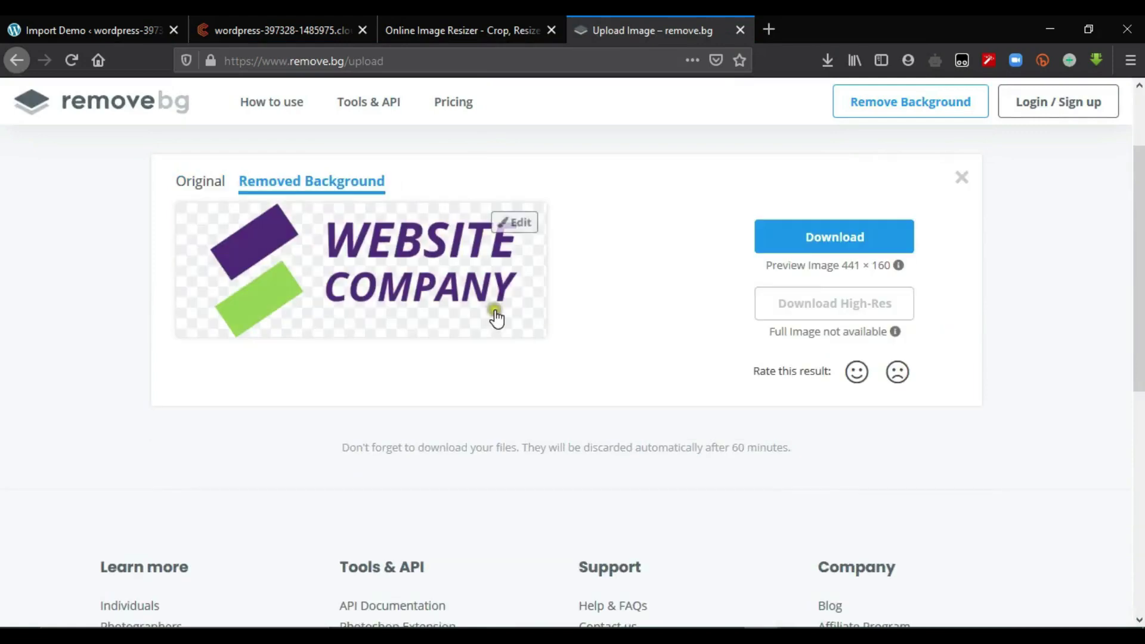
{"action": "left_click", "coordinate": [814, 251]}
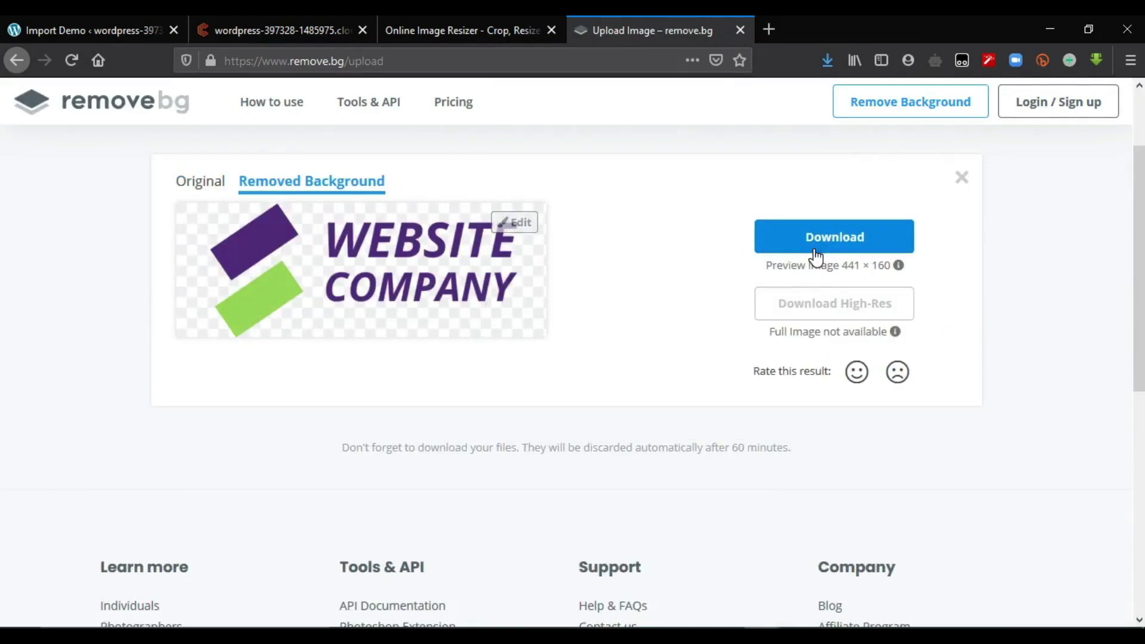
Step: Close the remove.bg and resizer tabs and return to the WordPress Consultio dashboard
{"action": "left_click", "coordinate": [741, 29]}
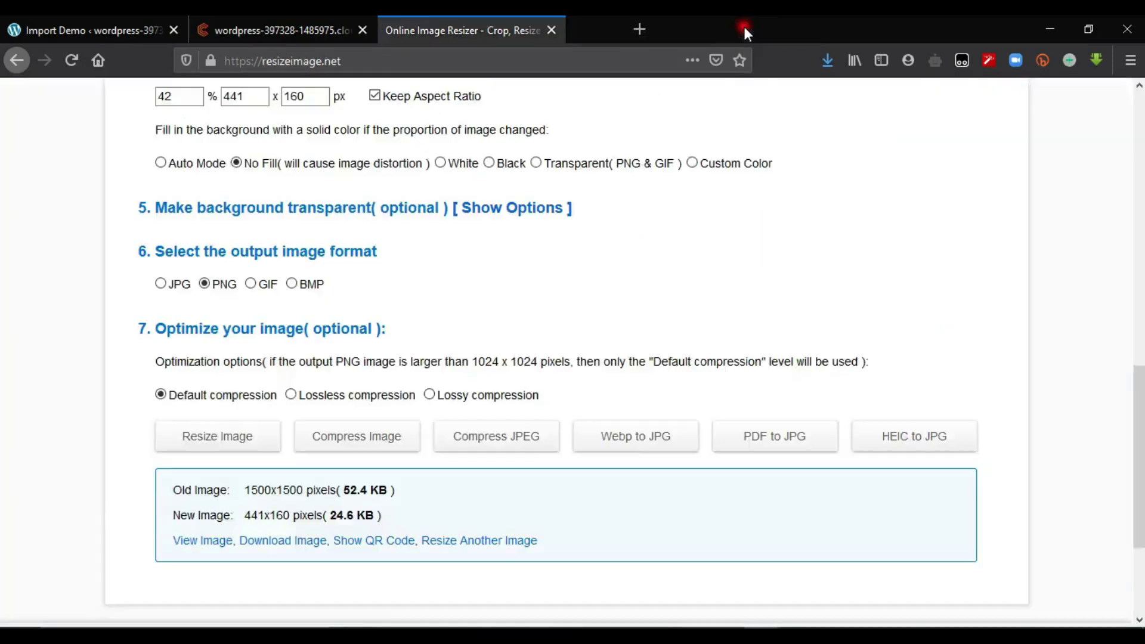
{"action": "left_click", "coordinate": [552, 30]}
{"action": "left_click", "coordinate": [32, 15]}
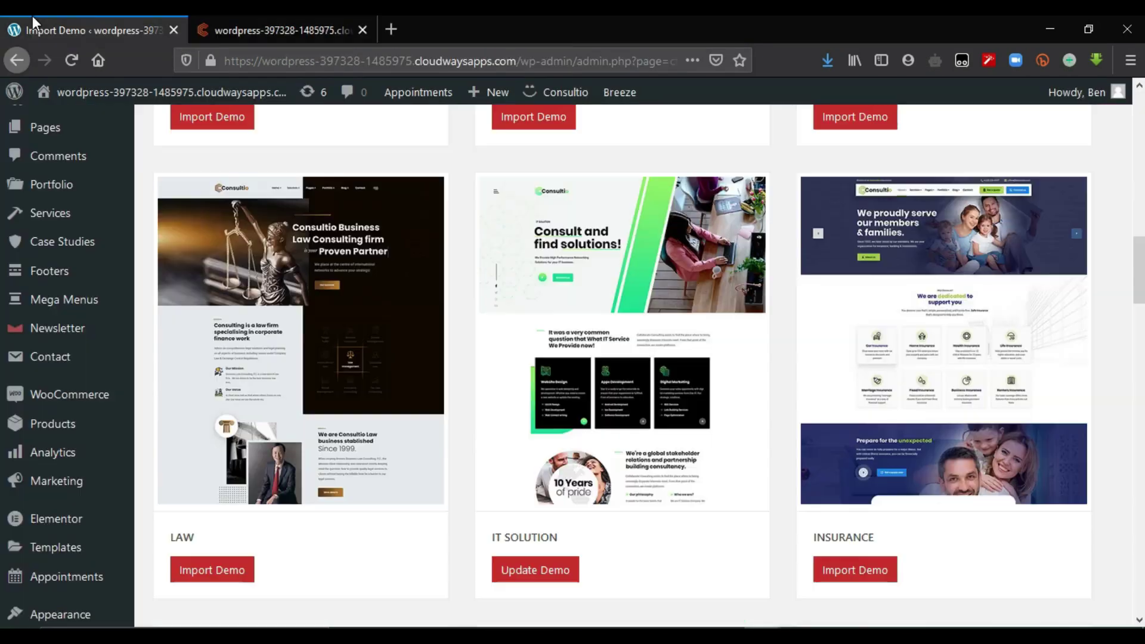
{"action": "left_click", "coordinate": [60, 164]}
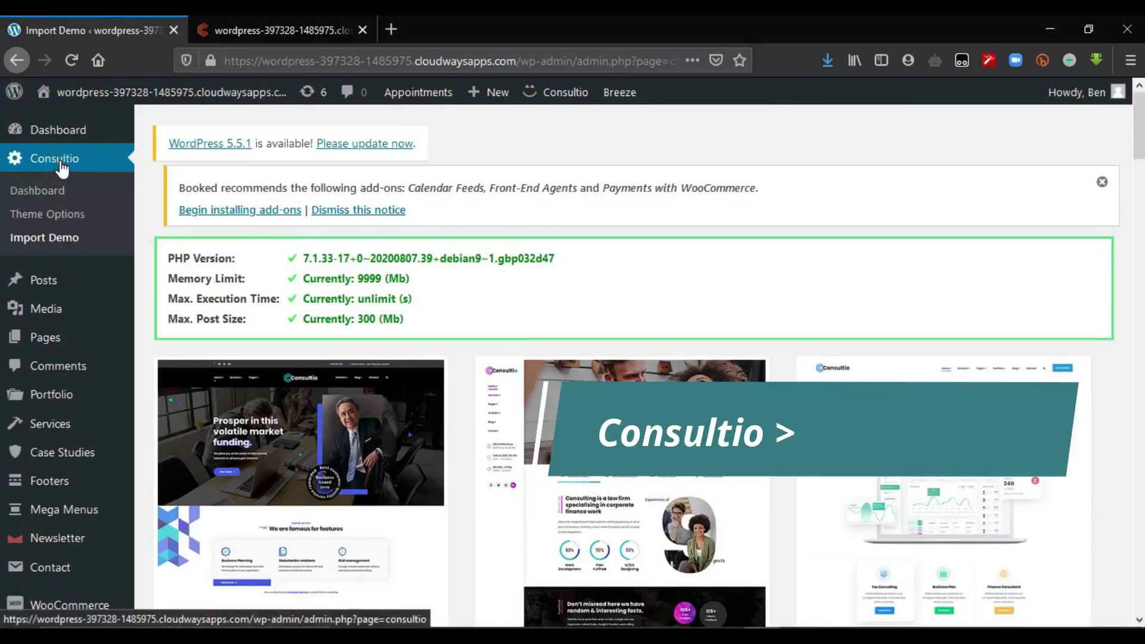
Step: In Consultio Theme Options > Header > Logo, remove the Logo Light and Logo Dark images
{"action": "left_click", "coordinate": [54, 216]}
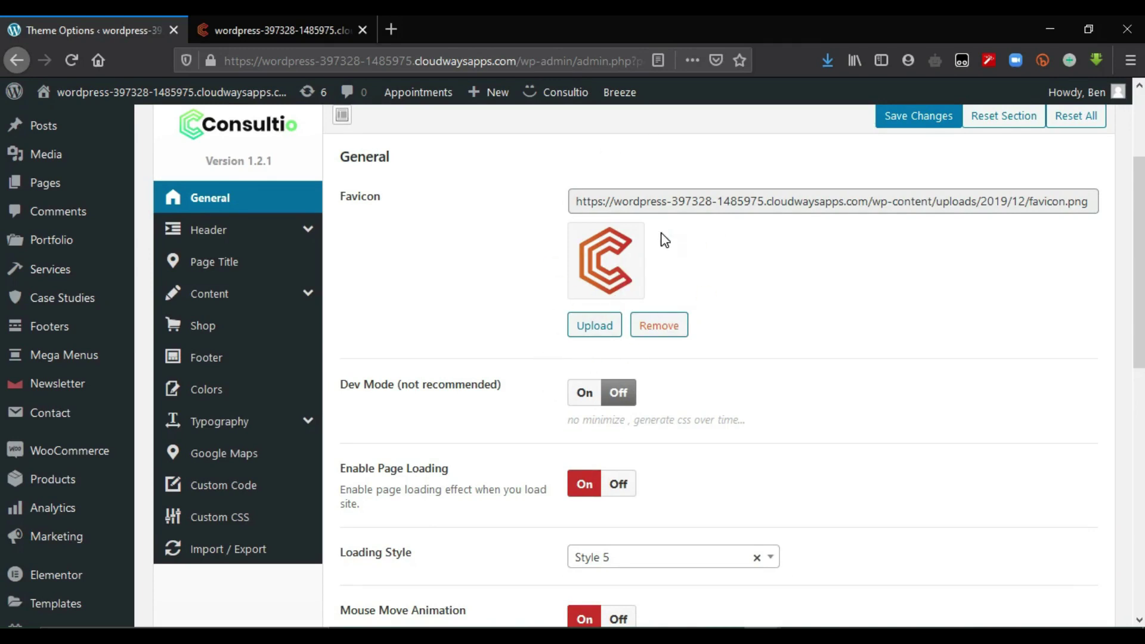
{"action": "scroll", "coordinate": [339, 294], "scroll_direction": "up", "scroll_amount": 2}
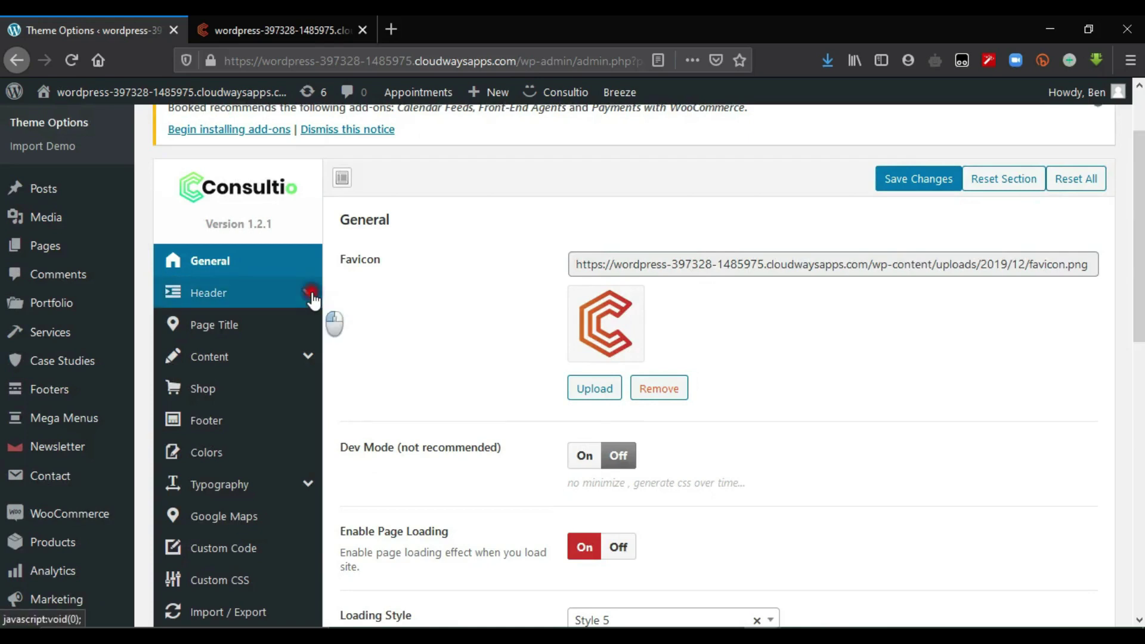
{"action": "left_click", "coordinate": [313, 295]}
{"action": "left_click", "coordinate": [238, 357]}
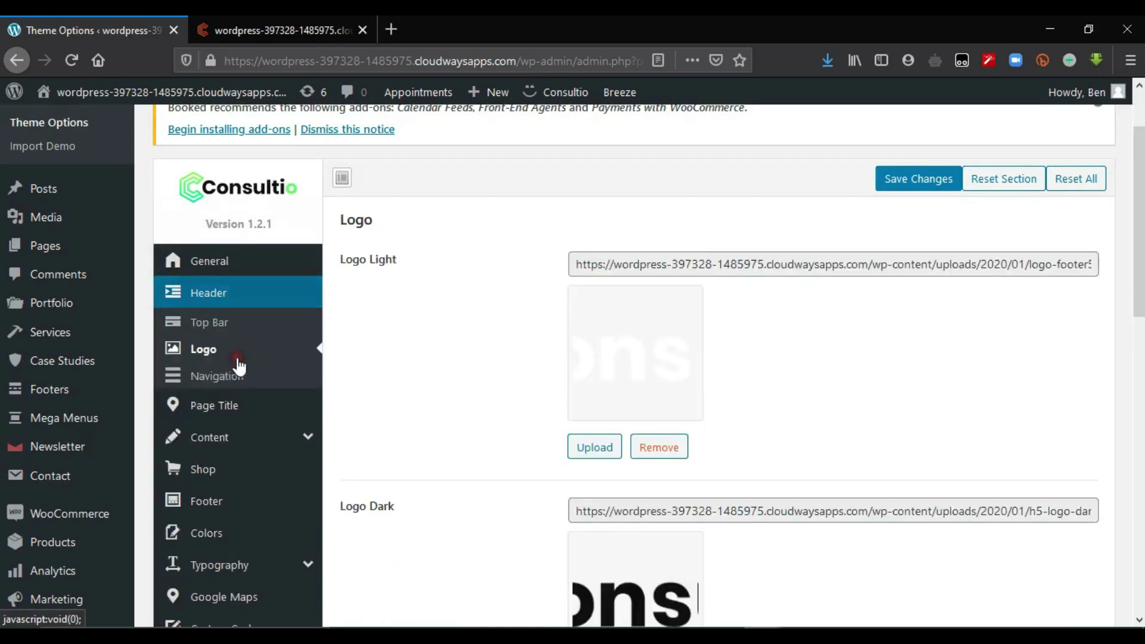
{"action": "scroll", "coordinate": [660, 365], "scroll_direction": "down", "scroll_amount": 2}
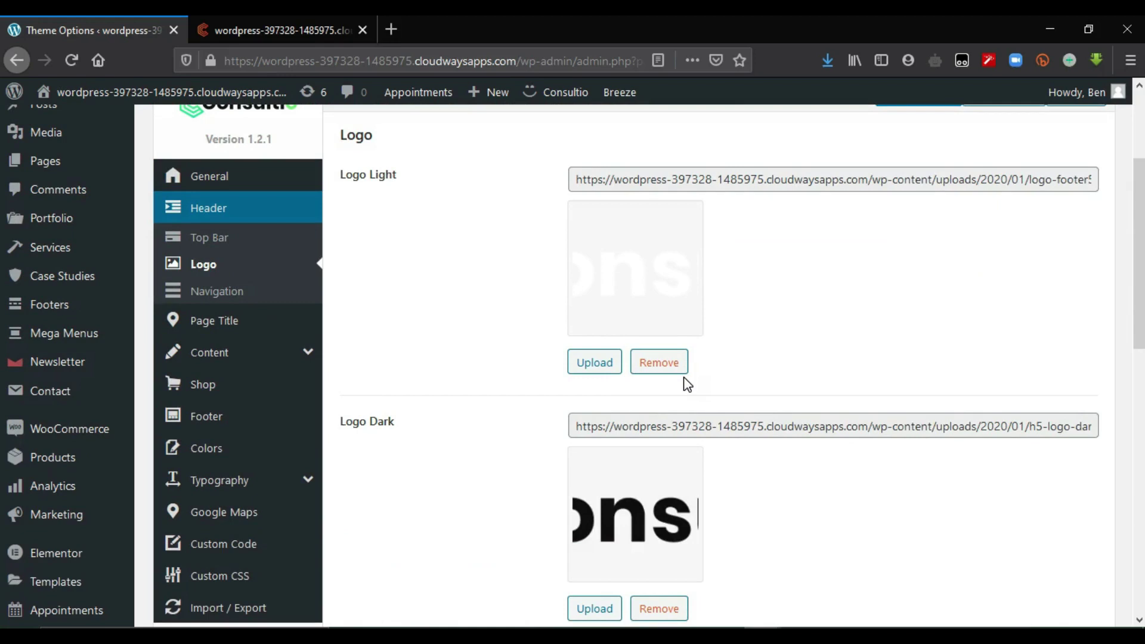
{"action": "left_click", "coordinate": [659, 363]}
{"action": "left_click", "coordinate": [654, 484]}
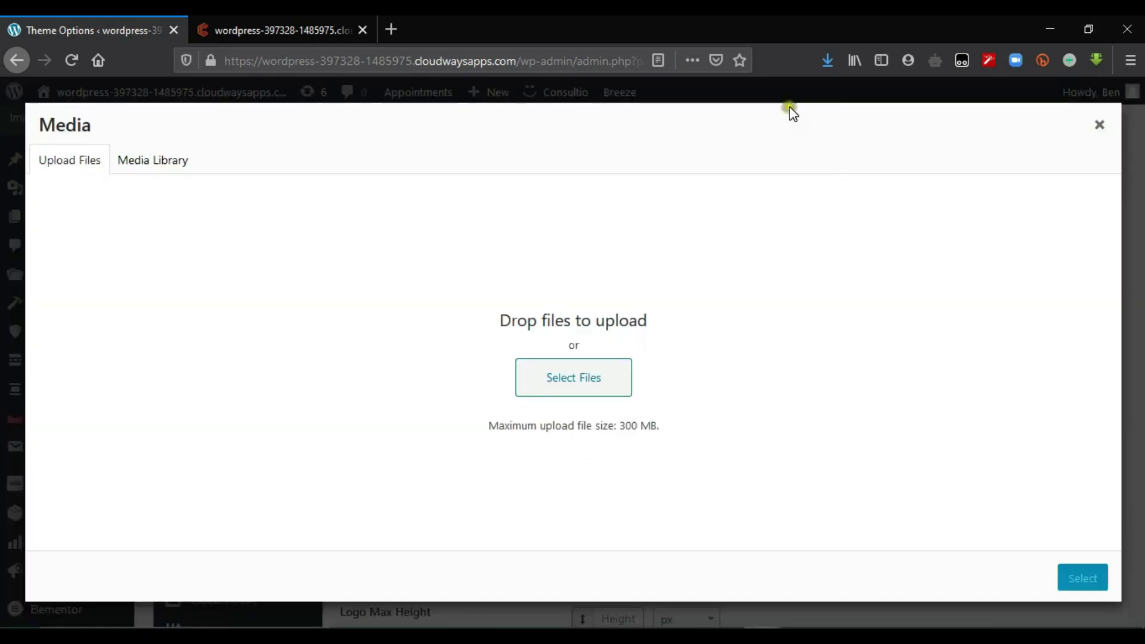
Step: Upload the transparent logo and set it as Logo Light and Logo Tablet & Mobile
{"action": "left_click", "coordinate": [827, 61]}
{"action": "left_click_drag", "start_coordinate": [700, 108], "coordinate": [197, 274]}
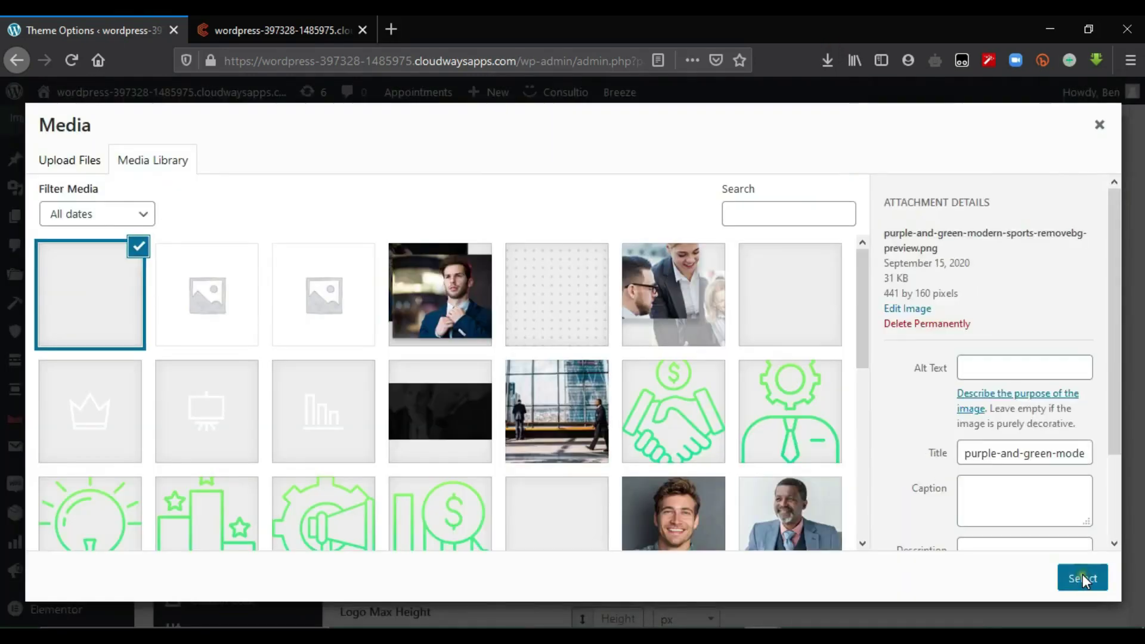
{"action": "left_click", "coordinate": [1082, 574]}
{"action": "scroll", "coordinate": [1141, 407], "scroll_direction": "down", "scroll_amount": 3}
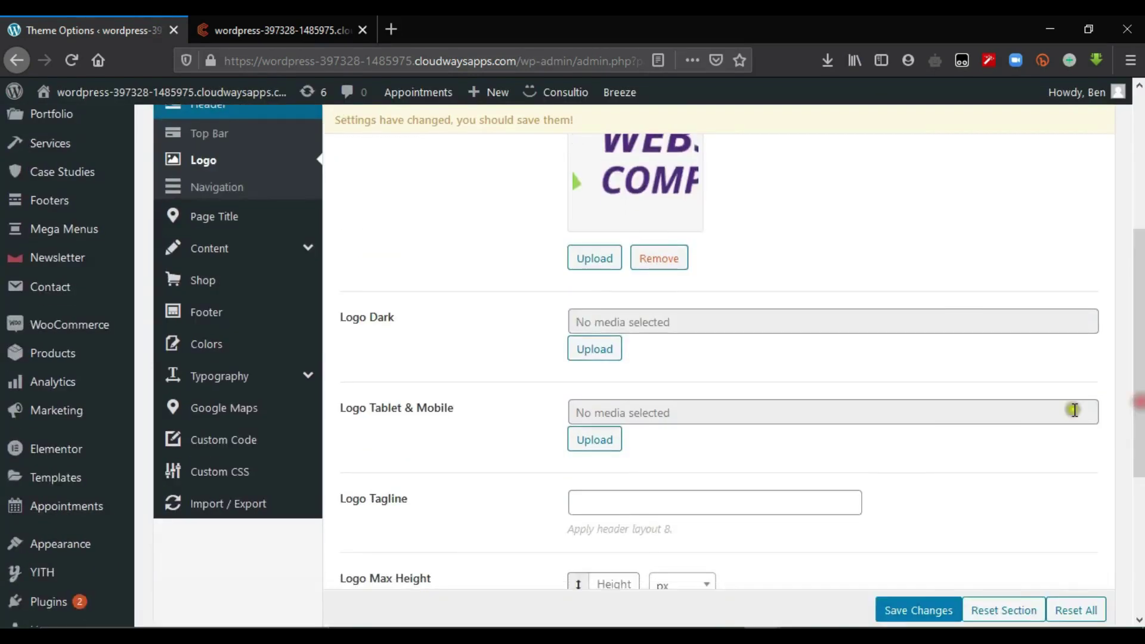
{"action": "left_click", "coordinate": [588, 442]}
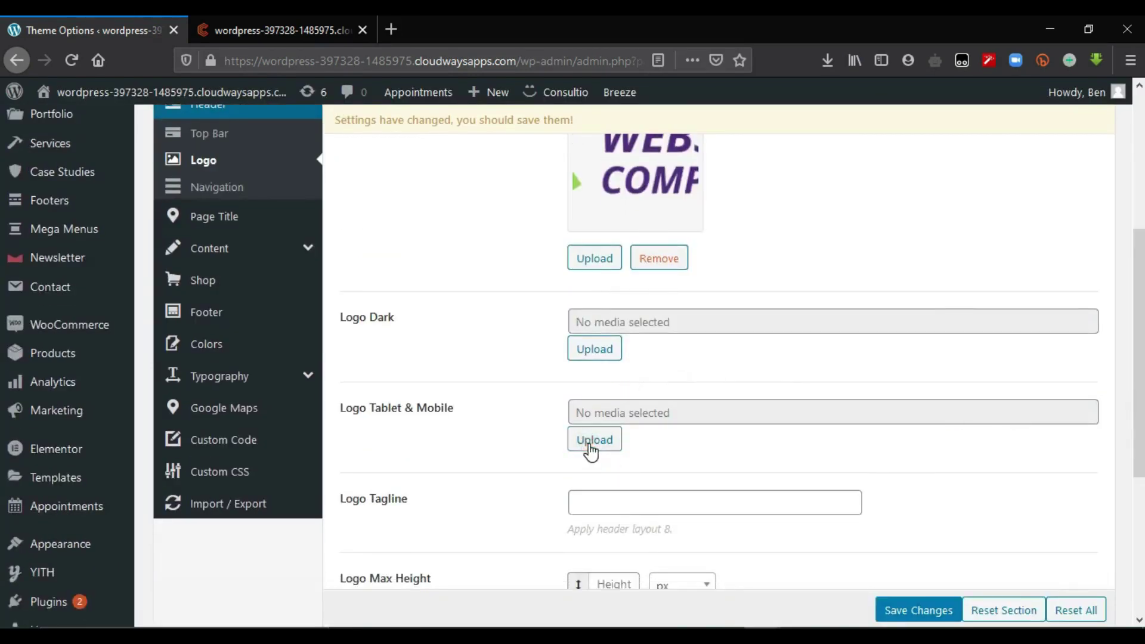
{"action": "left_click", "coordinate": [130, 293]}
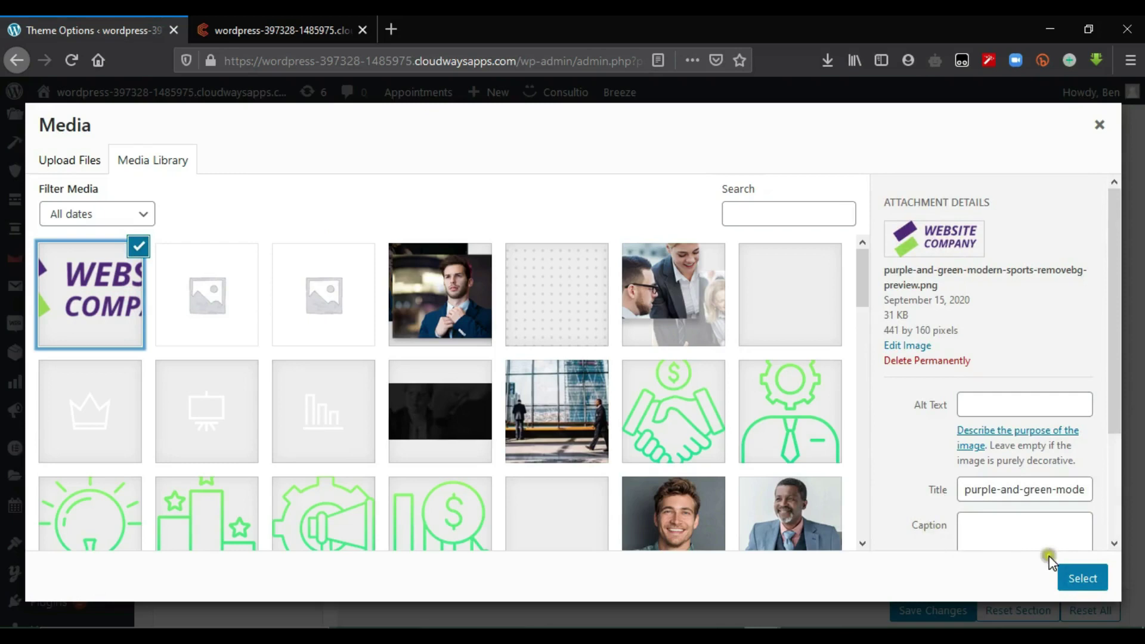
{"action": "left_click", "coordinate": [1091, 577]}
Step: Set the same logo as Logo Dark, save the changes and view the site front page
{"action": "left_click", "coordinate": [622, 359]}
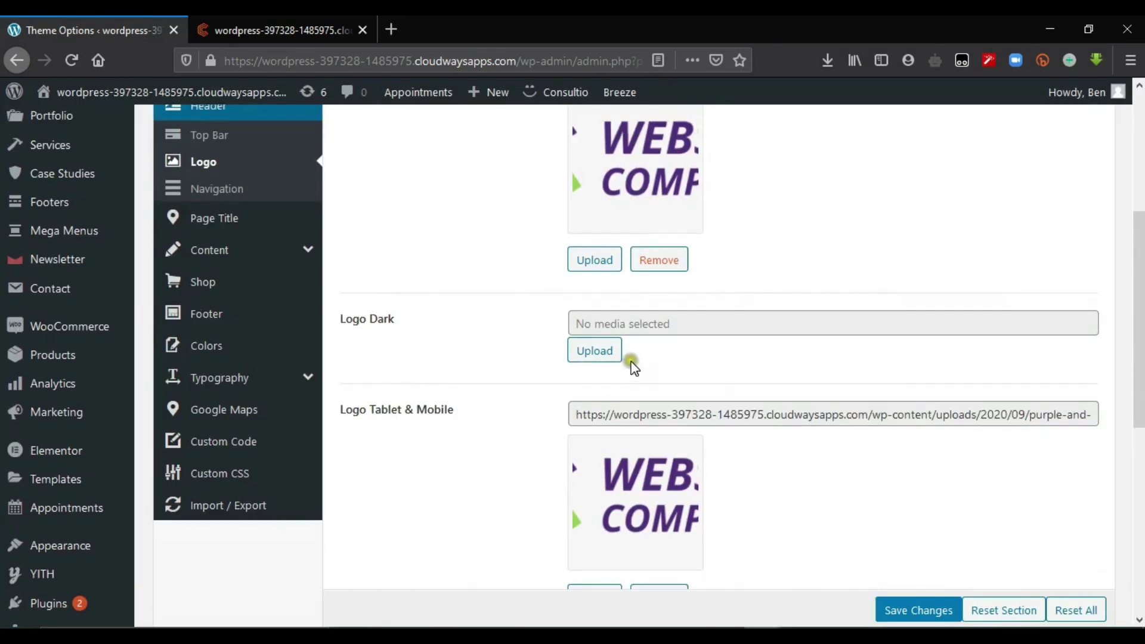
{"action": "left_click", "coordinate": [594, 351]}
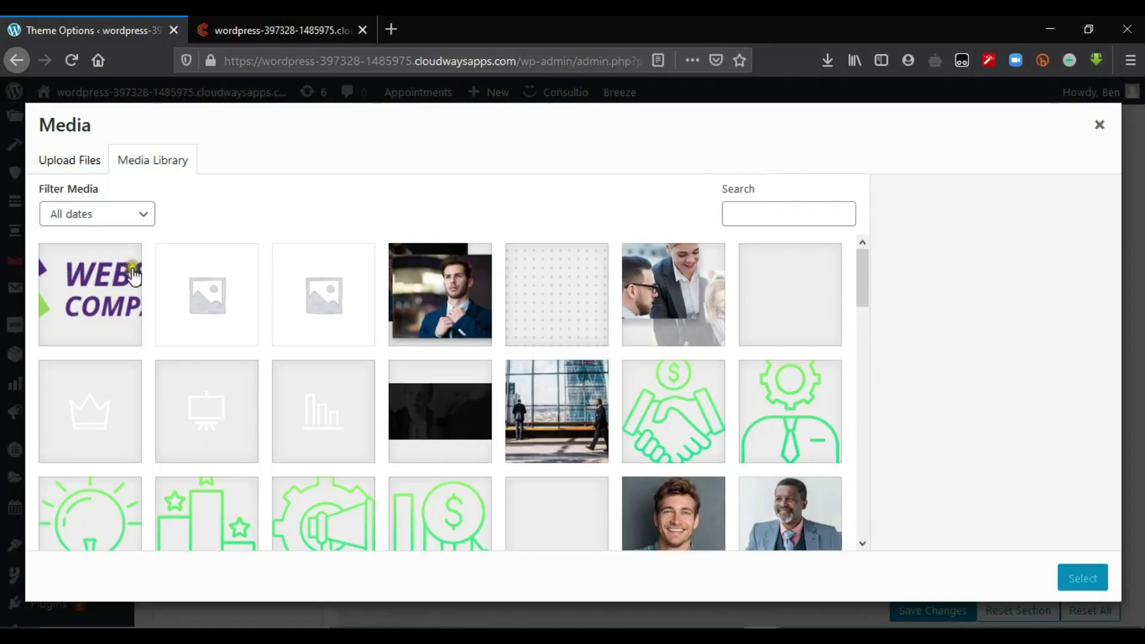
{"action": "left_click", "coordinate": [126, 264]}
{"action": "left_click", "coordinate": [1083, 578]}
{"action": "left_click", "coordinate": [941, 612]}
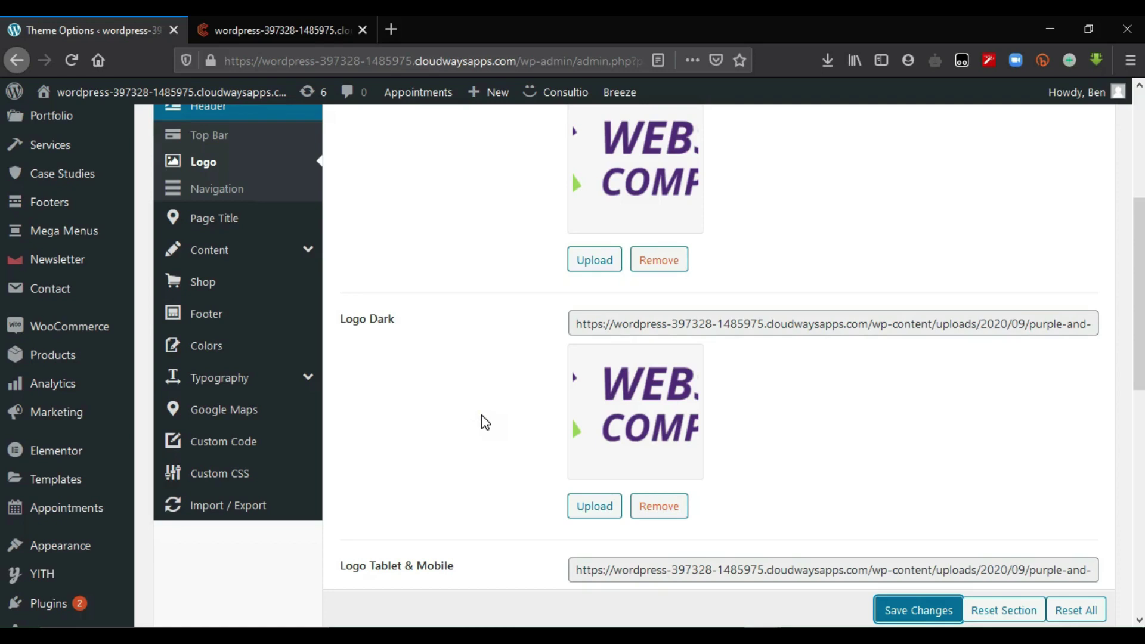
{"action": "left_click", "coordinate": [298, 15]}
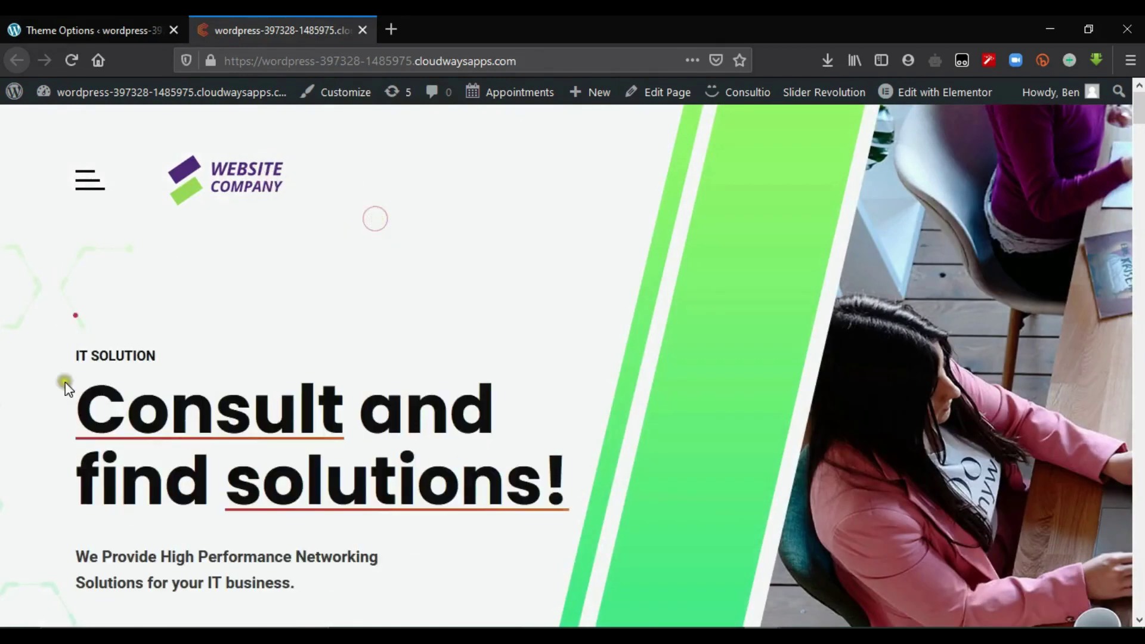
{"action": "left_click", "coordinate": [411, 458]}
{"action": "left_click", "coordinate": [735, 353]}
{"action": "mouse_move", "coordinate": [916, 101]}
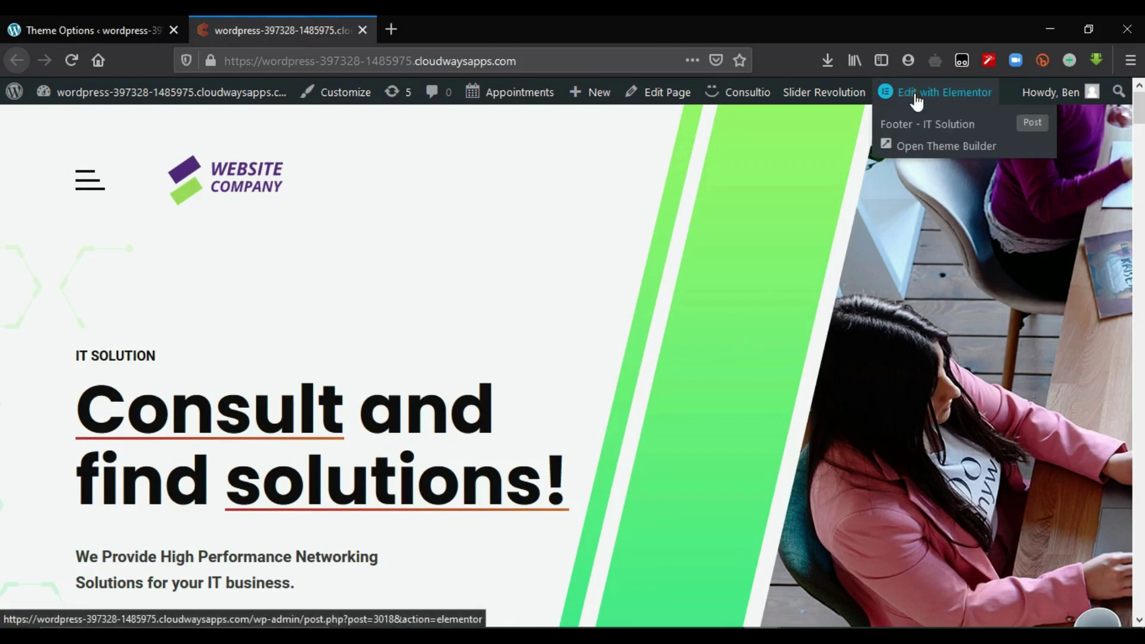
Step: Open the Home page in Elementor and bring up the Slider Revolution 6 hero widget's settings
{"action": "left_click", "coordinate": [916, 97]}
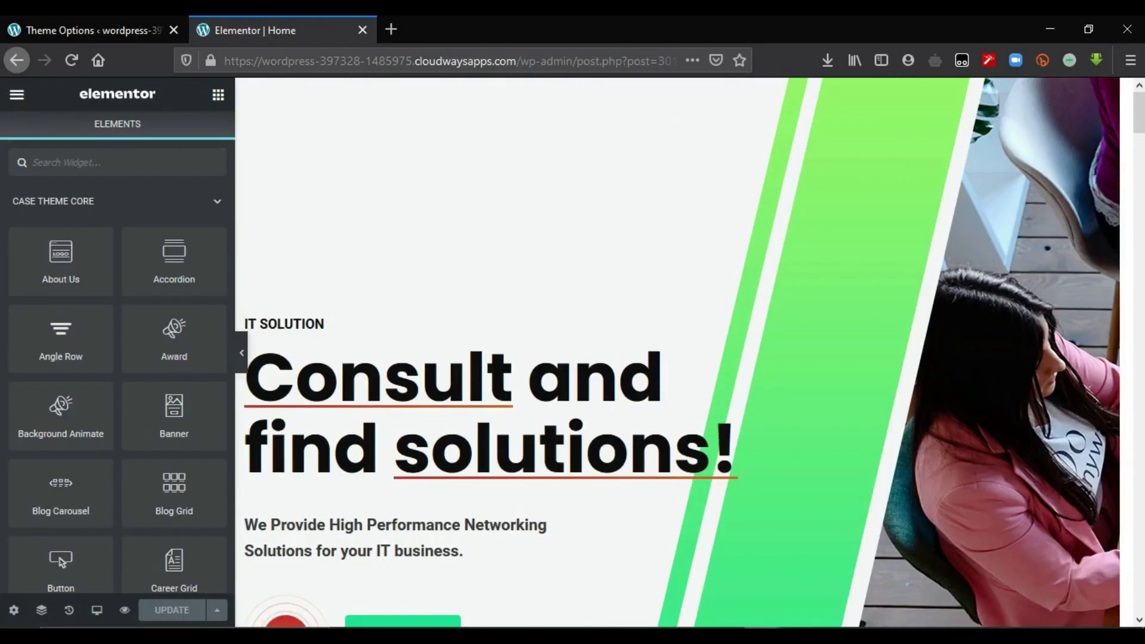
{"action": "left_click", "coordinate": [667, 311]}
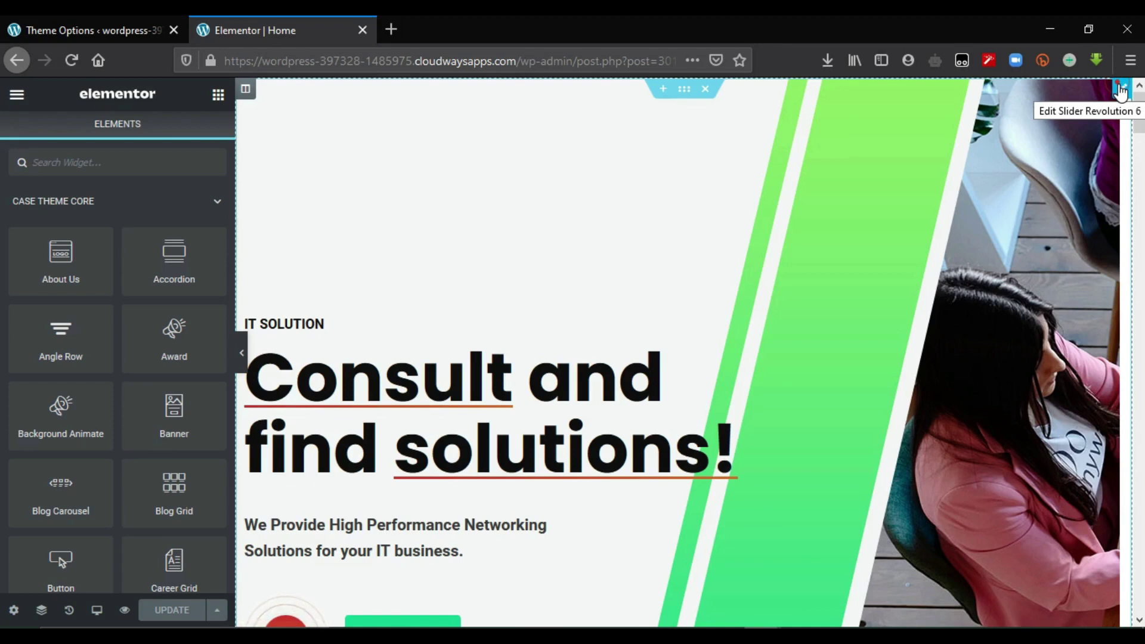
{"action": "left_click", "coordinate": [1120, 90]}
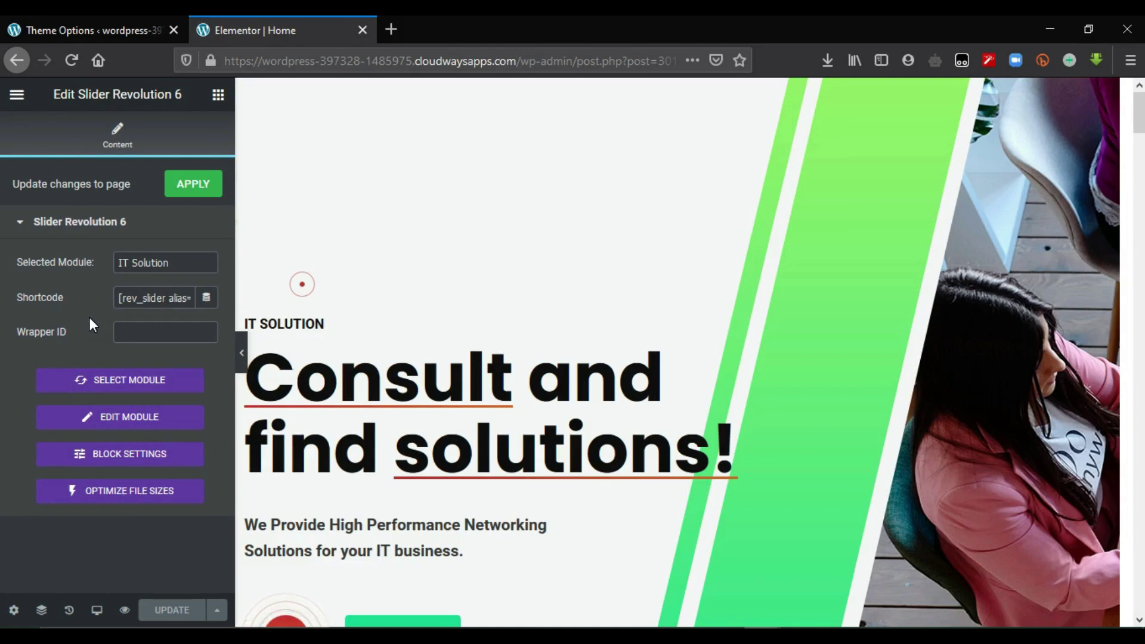
Step: Open the IT Solution module for editing, after rechecking the theme's logo settings page
{"action": "left_click", "coordinate": [102, 422]}
{"action": "left_click", "coordinate": [36, 28]}
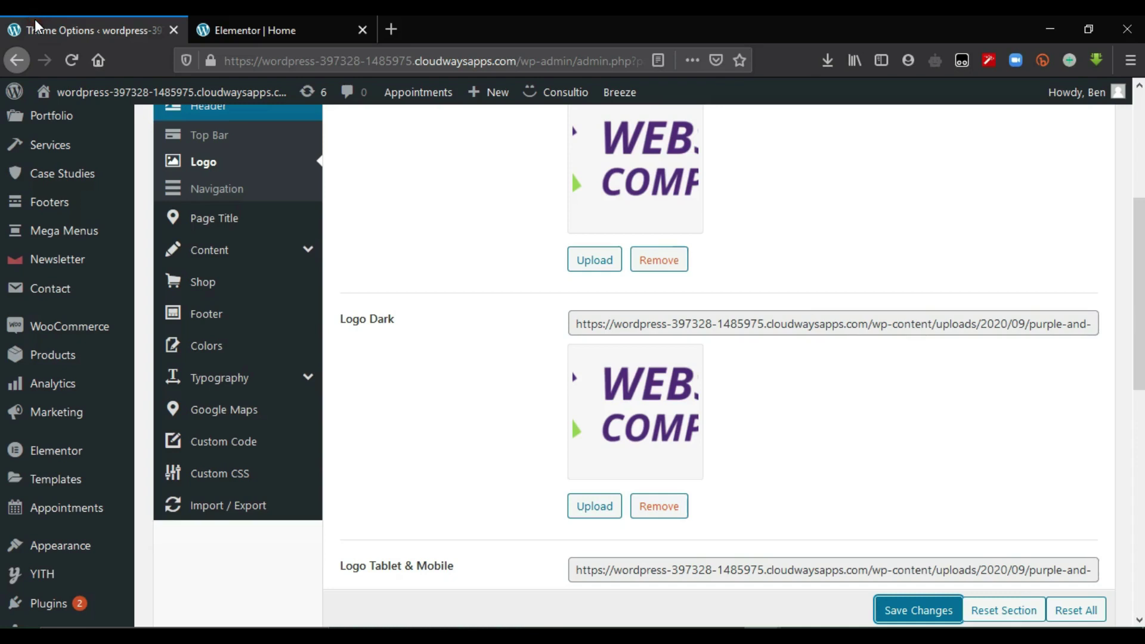
{"action": "scroll", "coordinate": [728, 187], "scroll_direction": "down", "scroll_amount": 5}
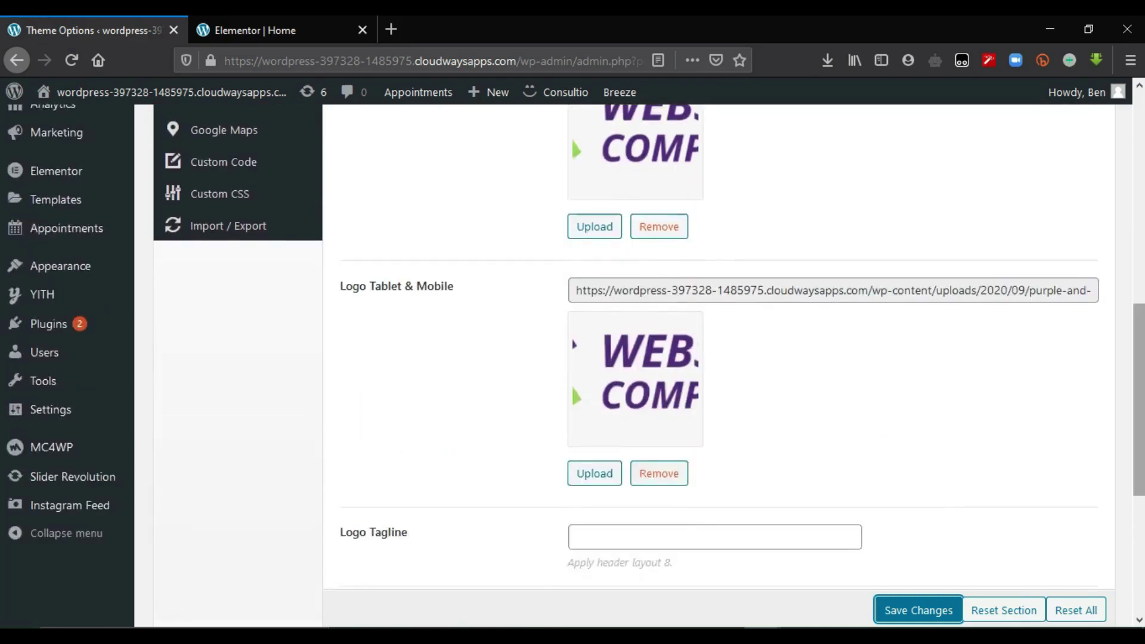
{"action": "scroll", "coordinate": [231, 534], "scroll_direction": "up", "scroll_amount": 4}
{"action": "scroll", "coordinate": [231, 534], "scroll_direction": "down", "scroll_amount": 3}
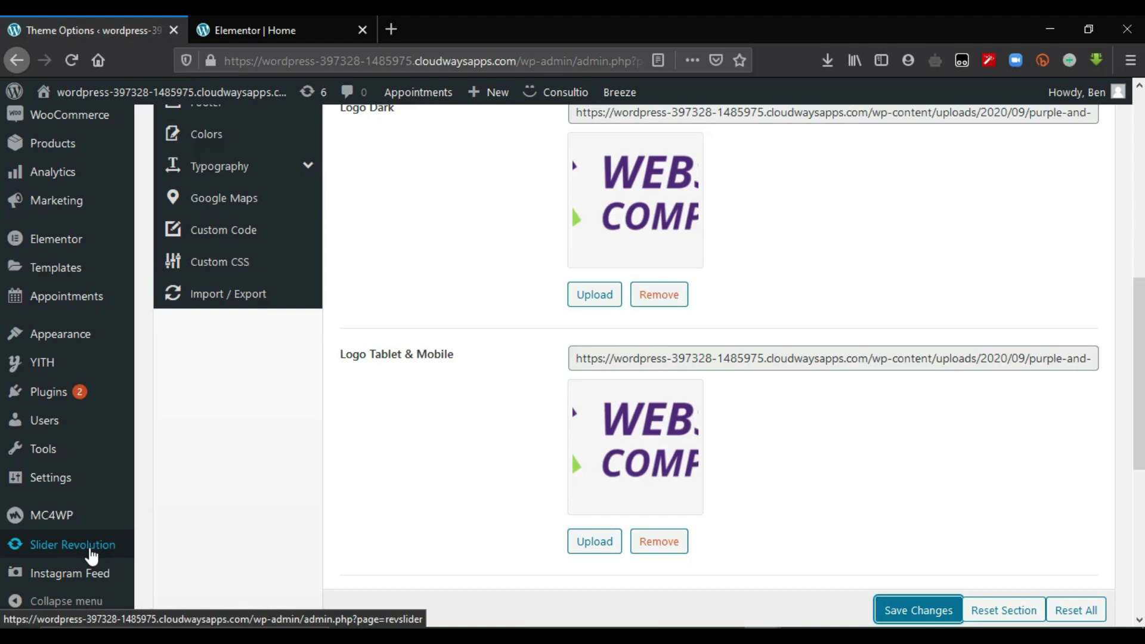
{"action": "left_click", "coordinate": [251, 20]}
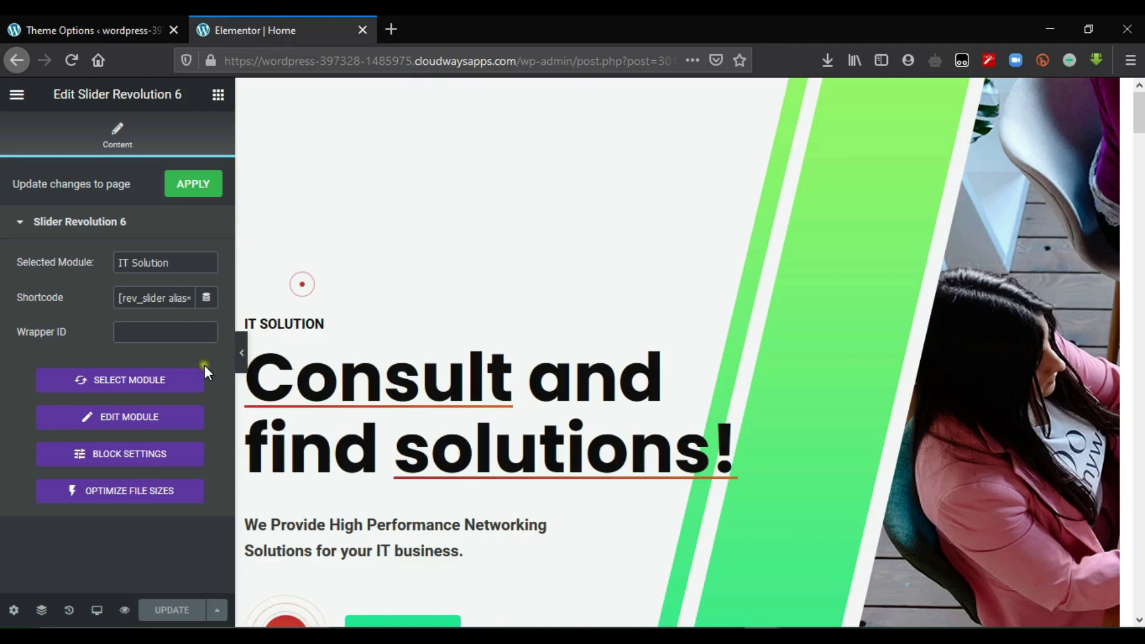
{"action": "left_click", "coordinate": [128, 422]}
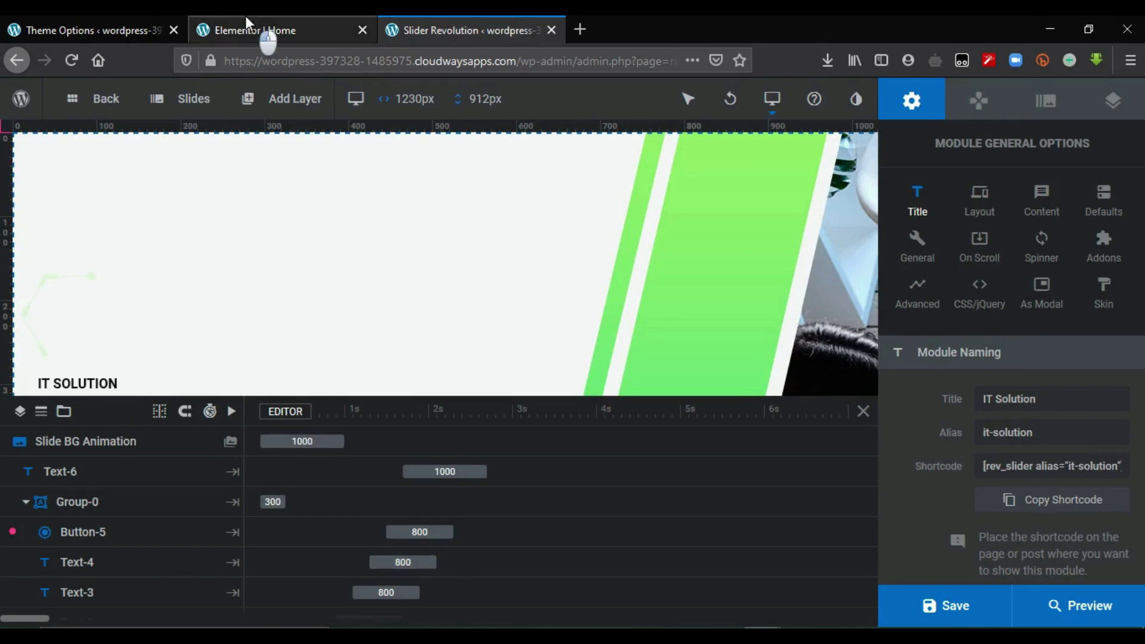
Step: Back in the IT Solution slide editor, collapse the layer timeline and zoom out to fit the slide
{"action": "left_click", "coordinate": [259, 30]}
{"action": "scroll", "coordinate": [281, 494], "scroll_direction": "down", "scroll_amount": 3}
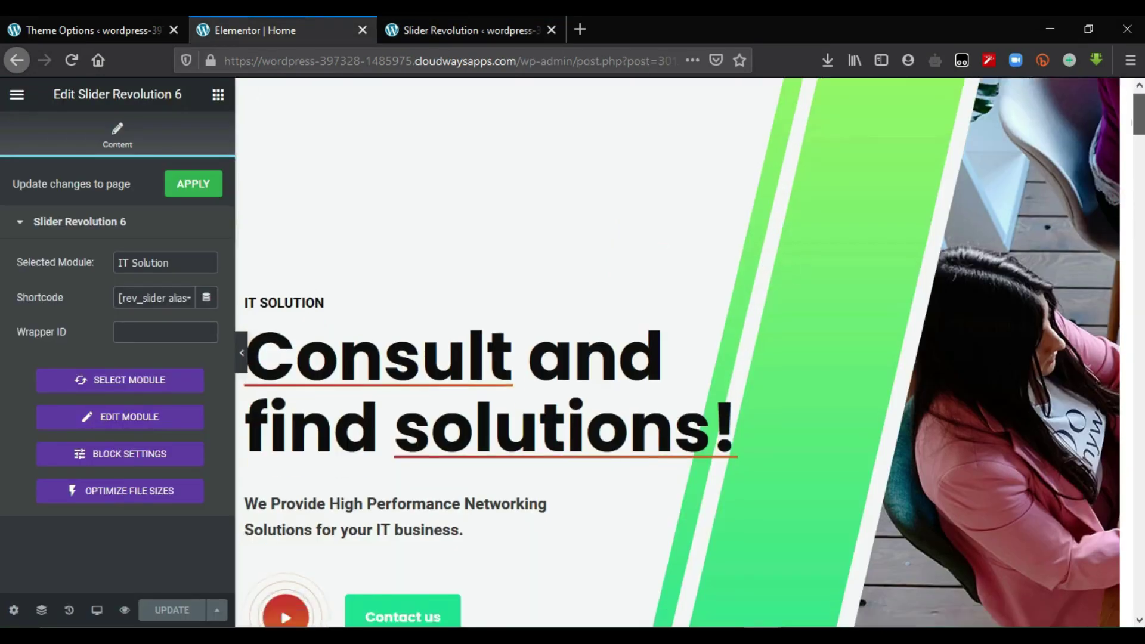
{"action": "scroll", "coordinate": [281, 474], "scroll_direction": "down", "scroll_amount": 4}
{"action": "scroll", "coordinate": [281, 473], "scroll_direction": "up", "scroll_amount": 6}
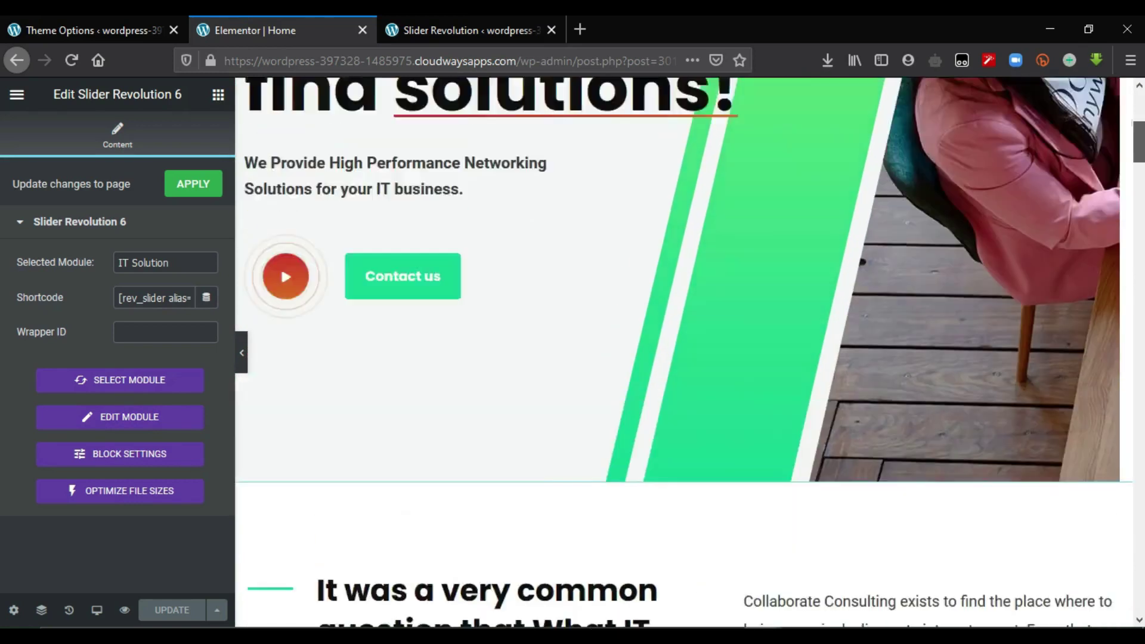
{"action": "scroll", "coordinate": [280, 596], "scroll_direction": "down", "scroll_amount": 2}
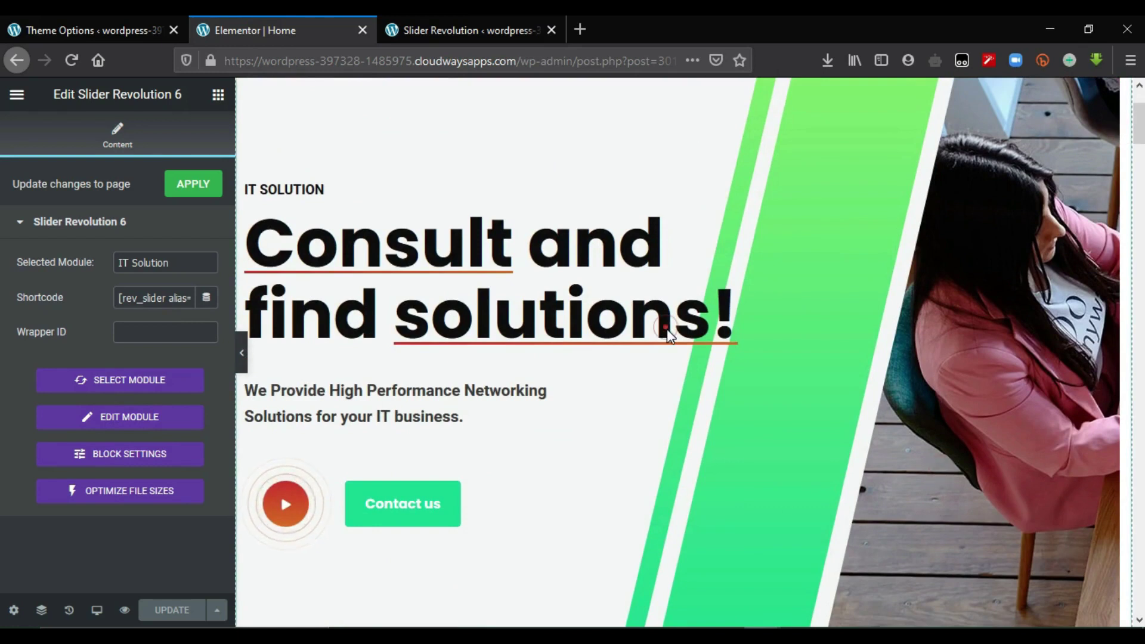
{"action": "left_click", "coordinate": [426, 15]}
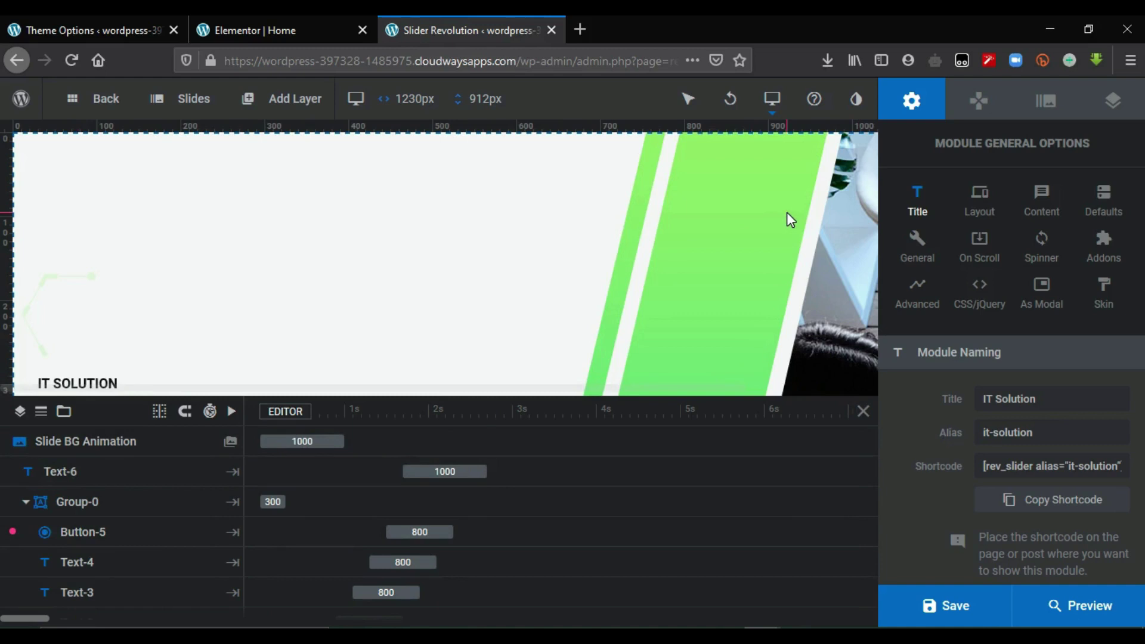
{"action": "left_click", "coordinate": [862, 411]}
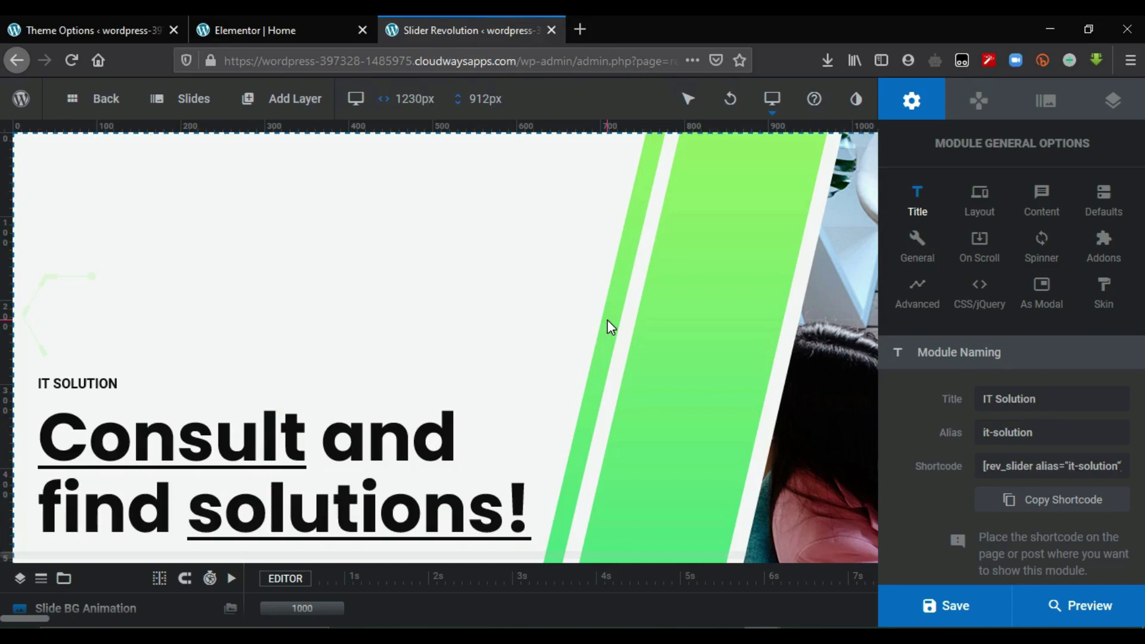
{"action": "key", "text": "ctrl+minus"}
{"action": "key", "text": "ctrl+minus"}
{"action": "key", "text": "ctrl+minus"}
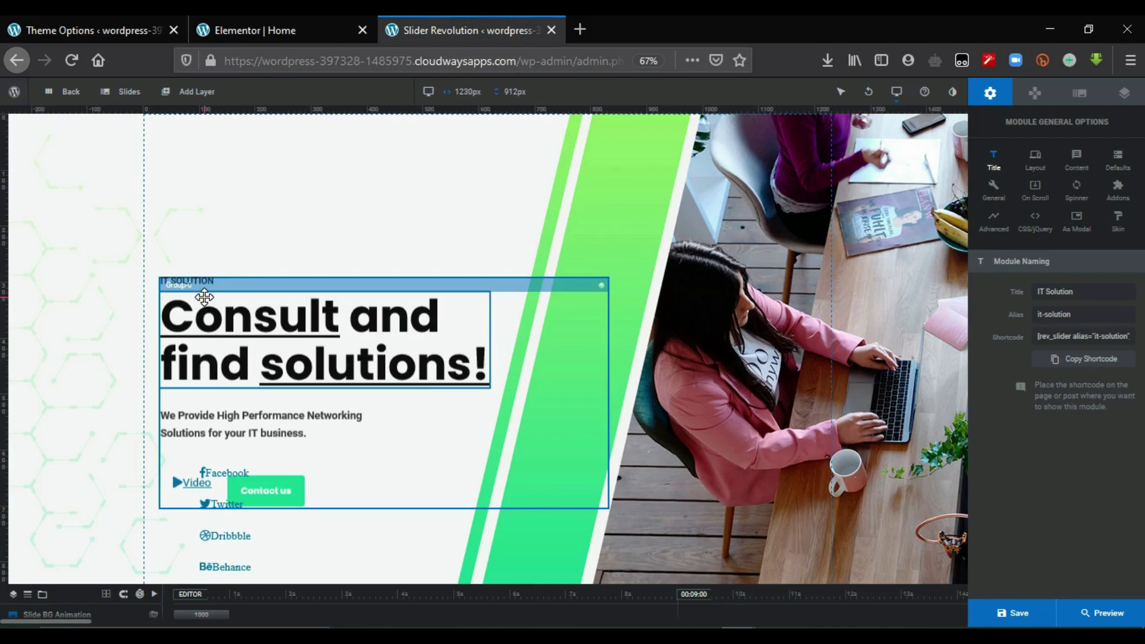
Step: Change the IT SOLUTION label to 'We Create' and the headline to 'Fully Functional Websites'
{"action": "left_click", "coordinate": [190, 278]}
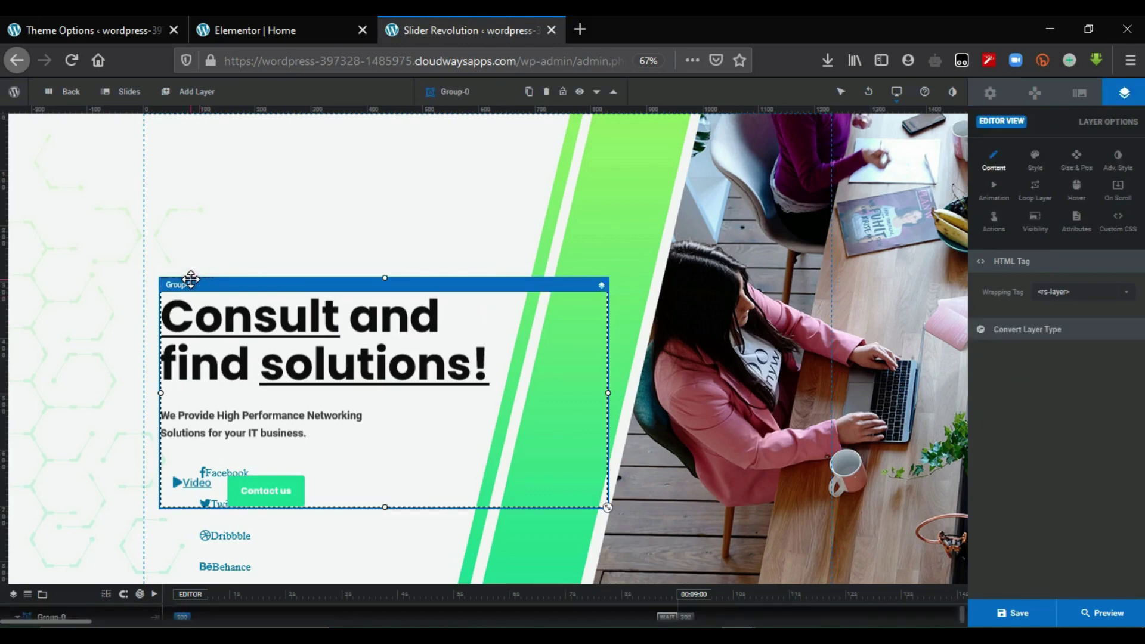
{"action": "left_click", "coordinate": [191, 279]}
{"action": "type", "text": "We Create"}
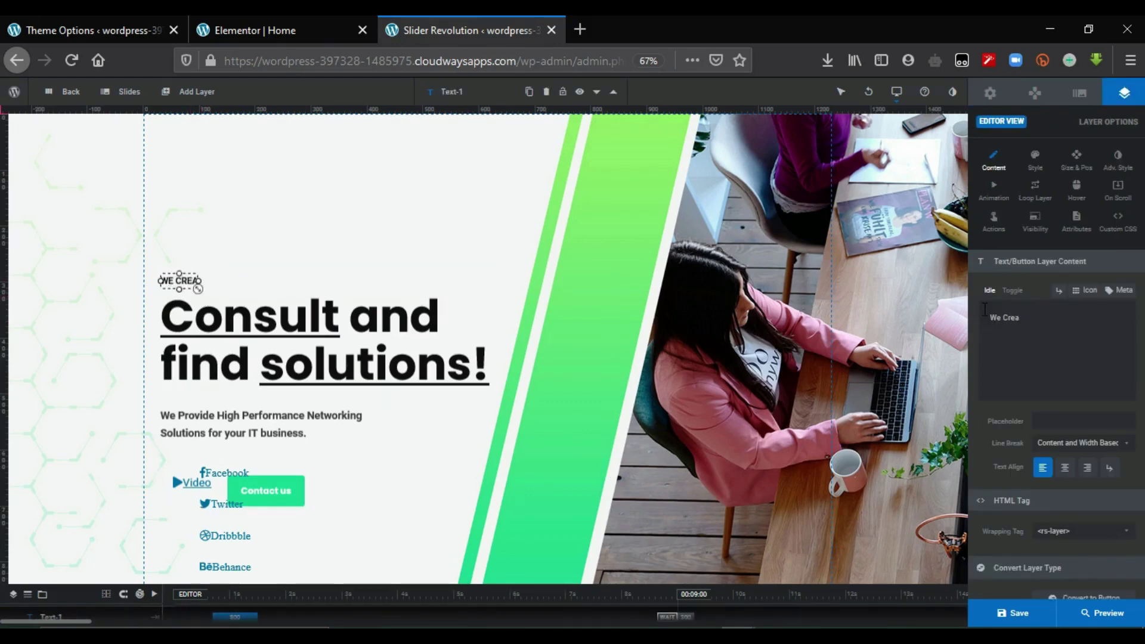
{"action": "left_click", "coordinate": [322, 340]}
{"action": "left_click", "coordinate": [1071, 334]}
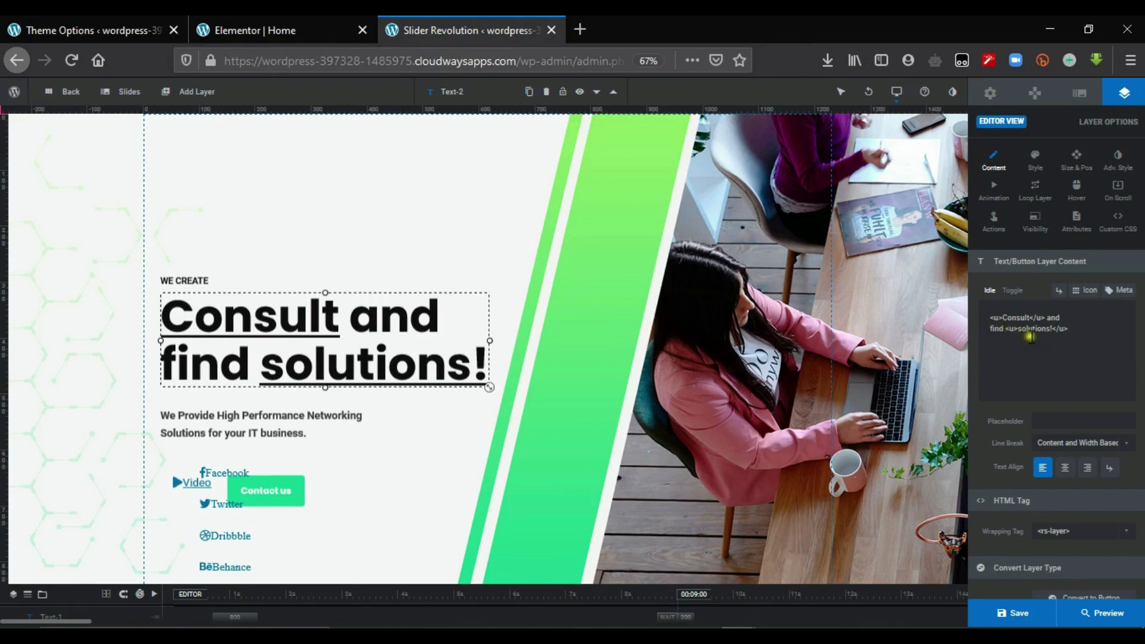
{"action": "left_click_drag", "start_coordinate": [1070, 329], "coordinate": [992, 312]}
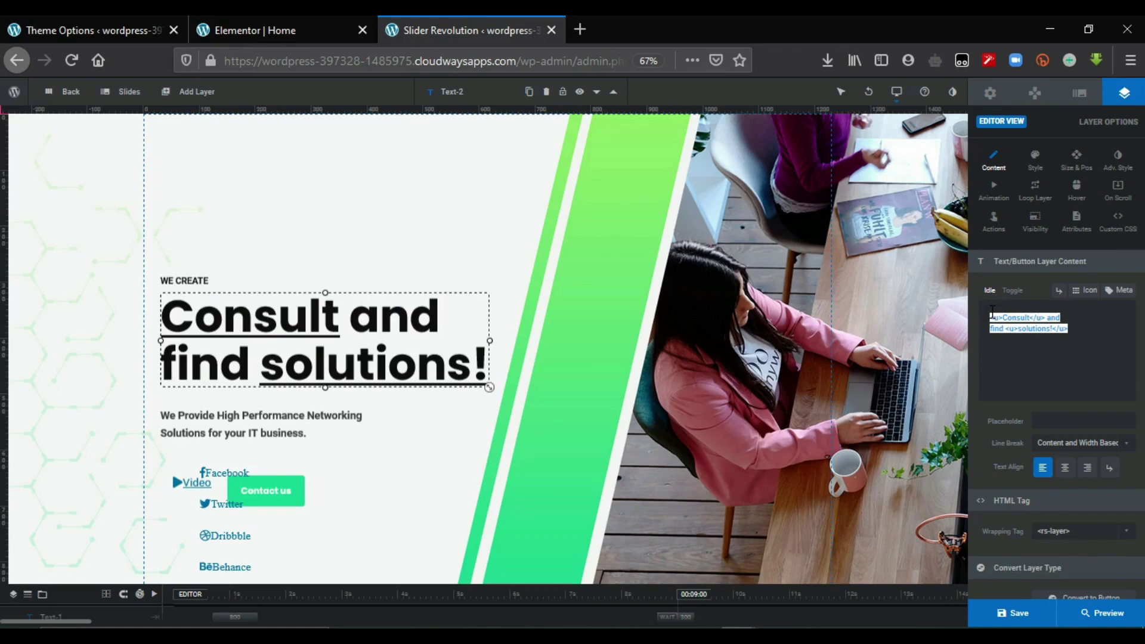
{"action": "type", "text": "Fully Functi"}
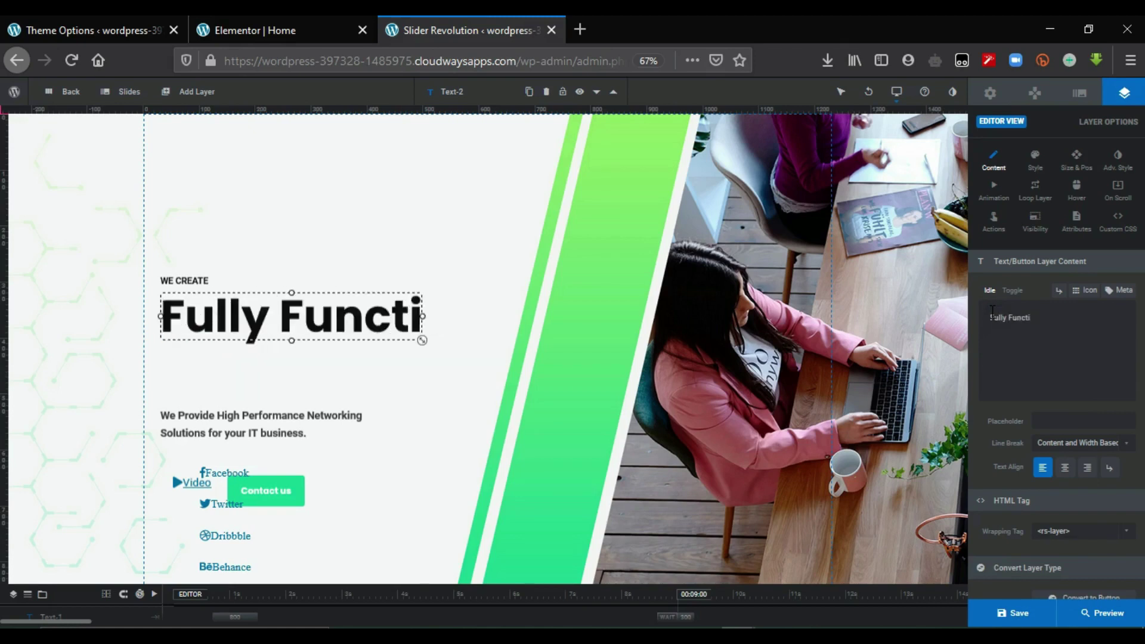
{"action": "type", "text": "onal Websites"}
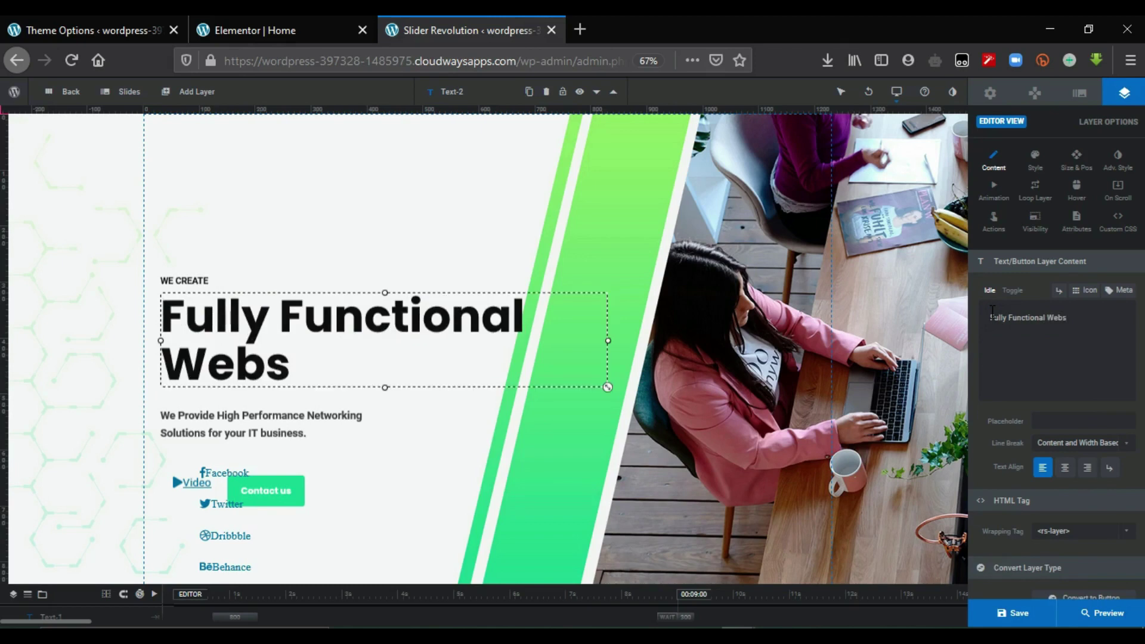
Step: Replace the subtitle with the pasted description about meaningful websites ranking high on Google
{"action": "left_click", "coordinate": [309, 425]}
{"action": "left_click", "coordinate": [1027, 347]}
{"action": "key", "text": "ctrl+a"}
{"action": "type", "text": "We create meaningful websites that offer simplistic user experiences and achieve high rankings on Google"}
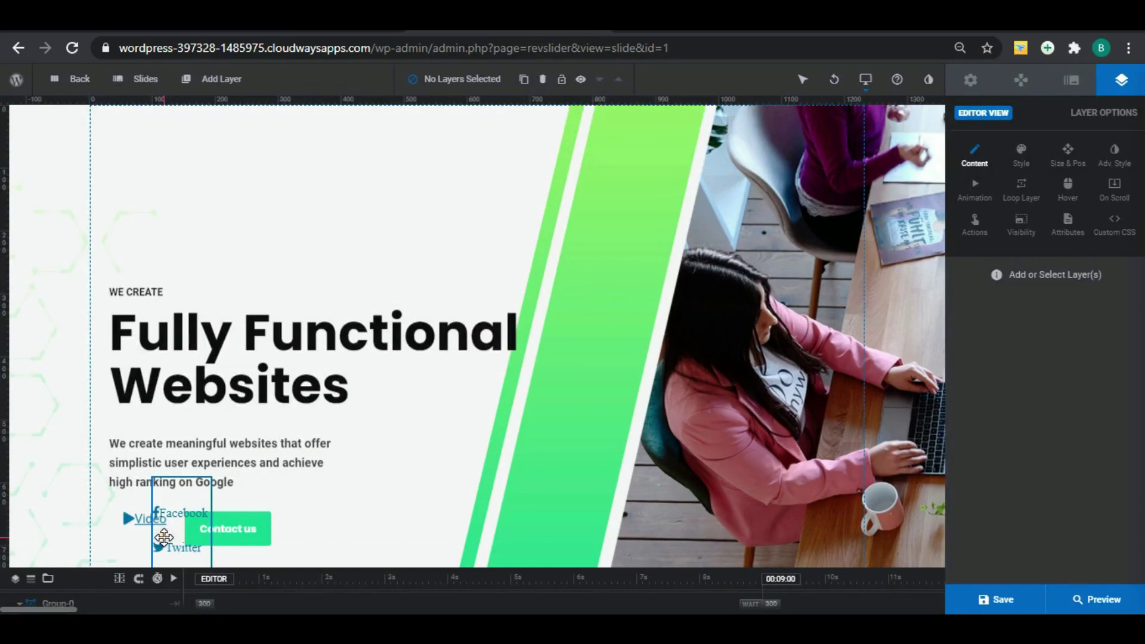
Step: Change the social layer's Facebook link from '#' to 'facebook.com/company'
{"action": "left_click", "coordinate": [164, 538]}
{"action": "left_click", "coordinate": [1102, 368]}
{"action": "scroll", "coordinate": [1116, 358], "scroll_direction": "down", "scroll_amount": 3}
{"action": "scroll", "coordinate": [1125, 384], "scroll_direction": "up", "scroll_amount": 3}
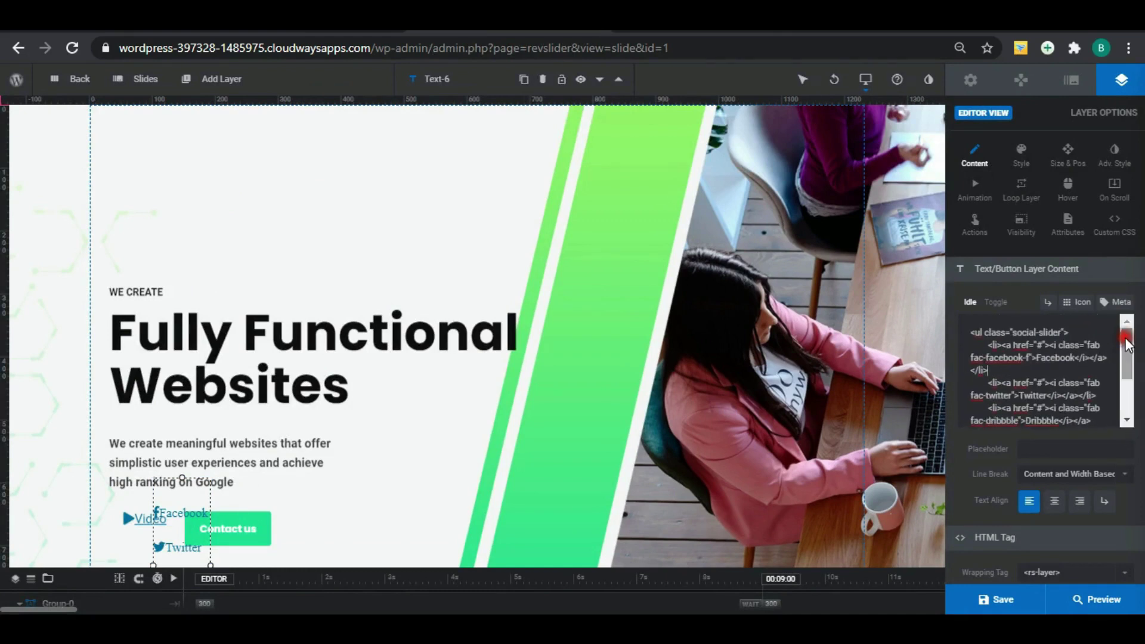
{"action": "double_click", "coordinate": [1039, 345]}
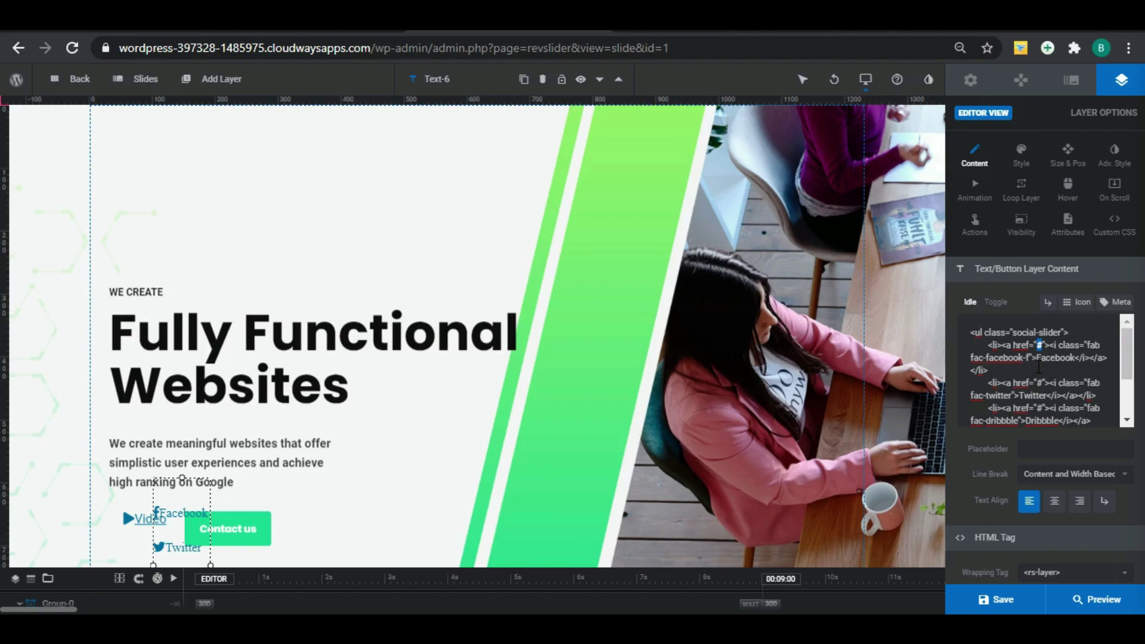
{"action": "type", "text": "facebook"}
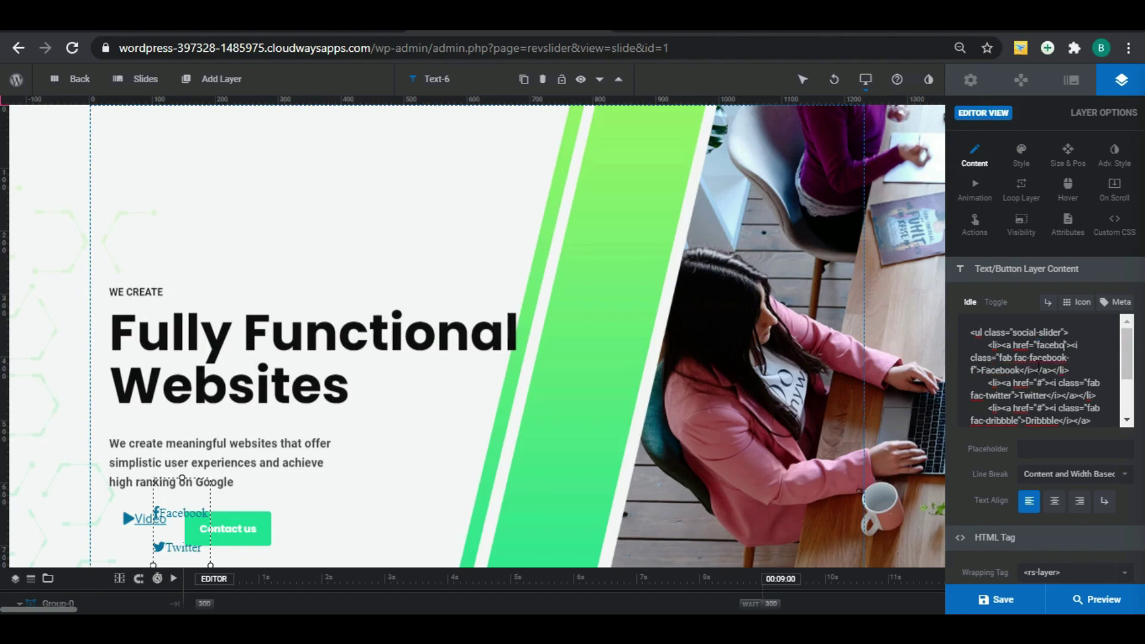
{"action": "type", "text": ".com/company"}
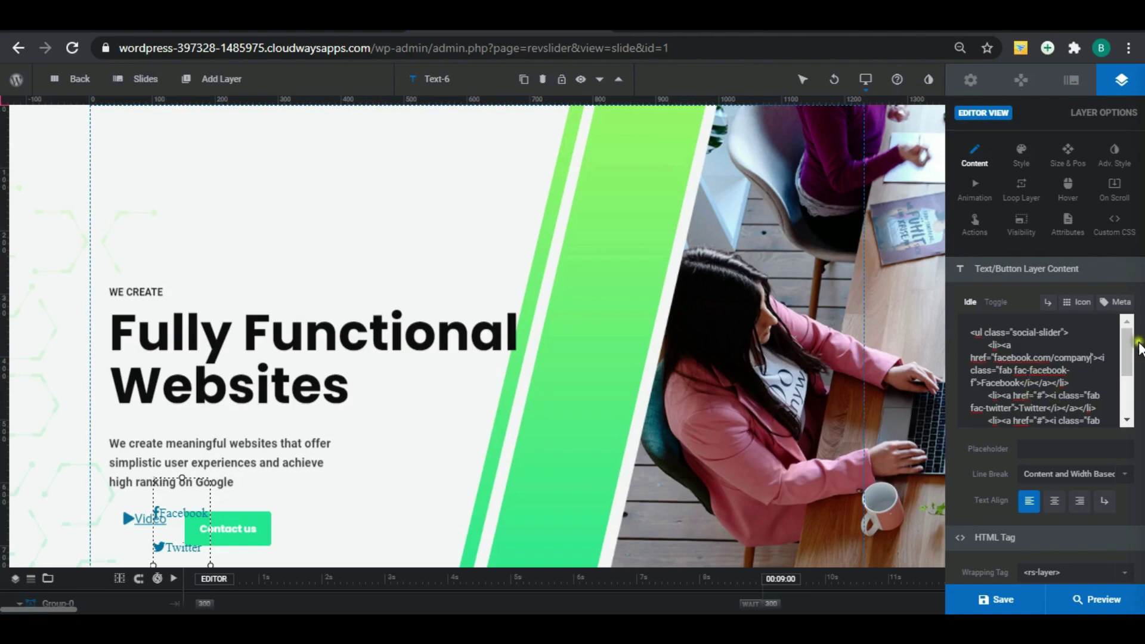
{"action": "left_click_drag", "start_coordinate": [1131, 351], "coordinate": [1127, 408]}
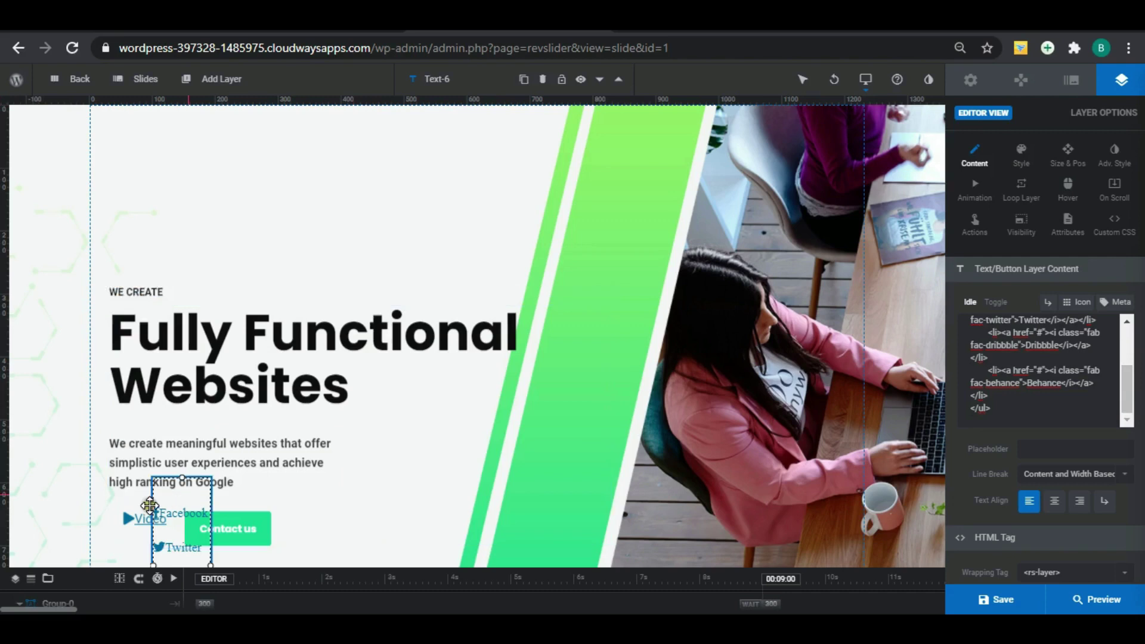
{"action": "left_click", "coordinate": [171, 513]}
{"action": "right_click", "coordinate": [175, 495]}
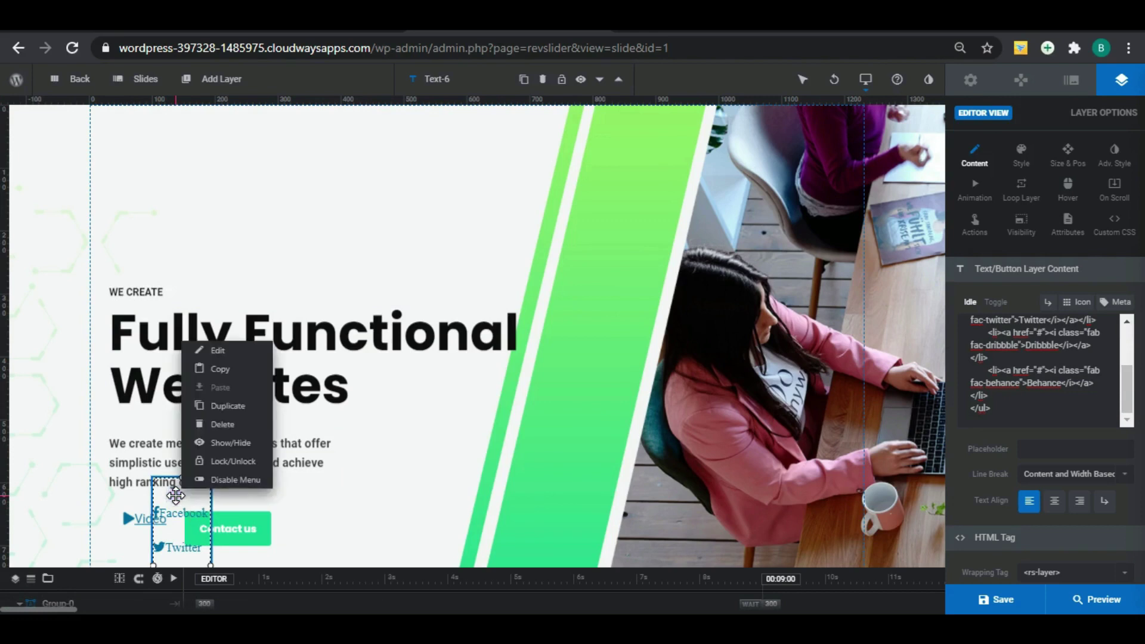
Step: Delete the social icons layer from the slide and return to the Elementor page editor
{"action": "left_click", "coordinate": [224, 425]}
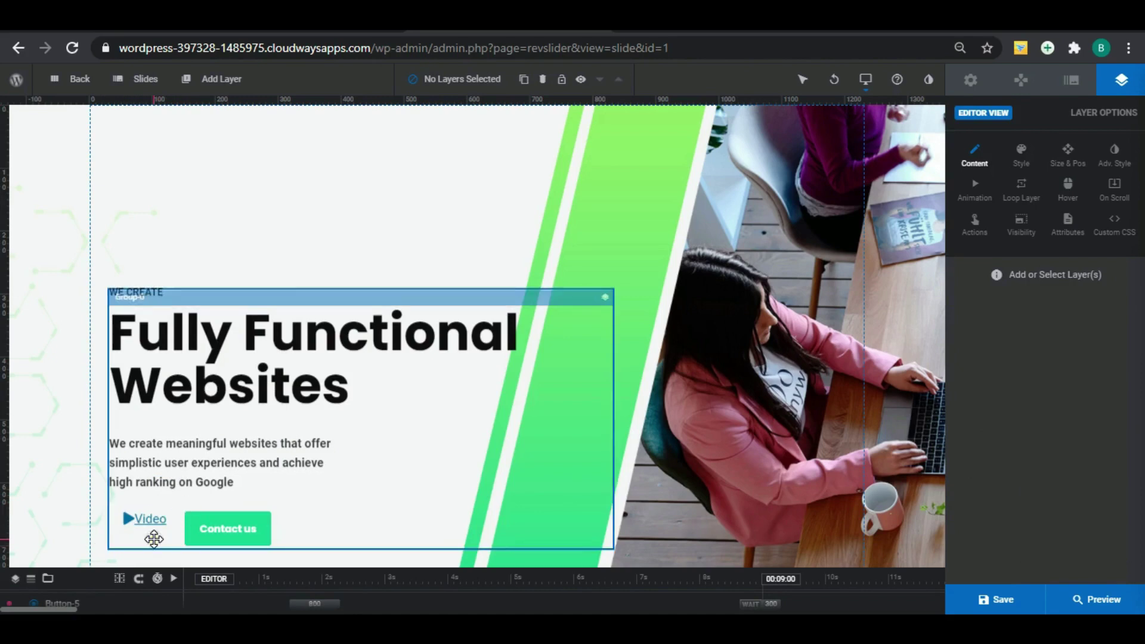
{"action": "left_click", "coordinate": [285, 21]}
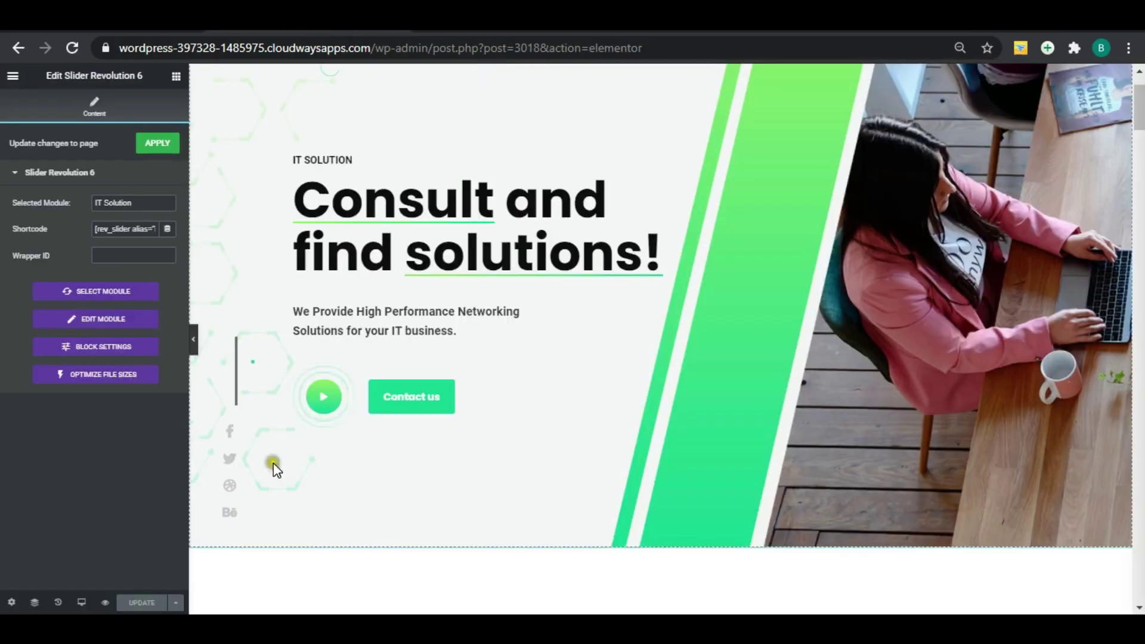
Step: Delete the Video link layer so only the Contact us button remains under the subtitle
{"action": "left_click", "coordinate": [149, 519]}
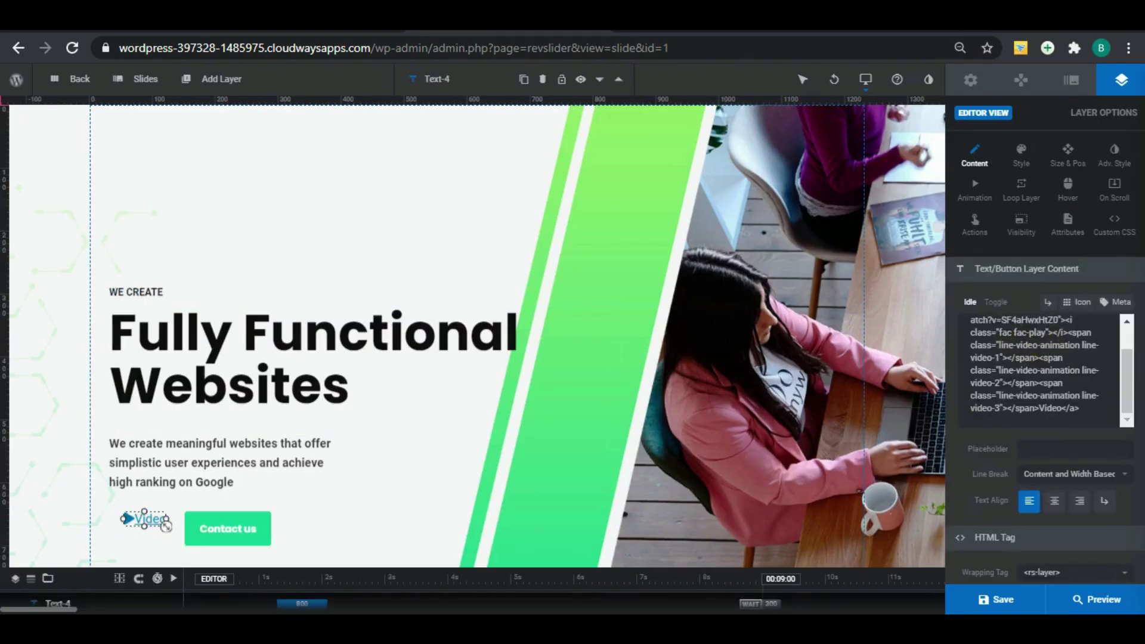
{"action": "scroll", "coordinate": [1037, 358], "scroll_direction": "up", "scroll_amount": 3}
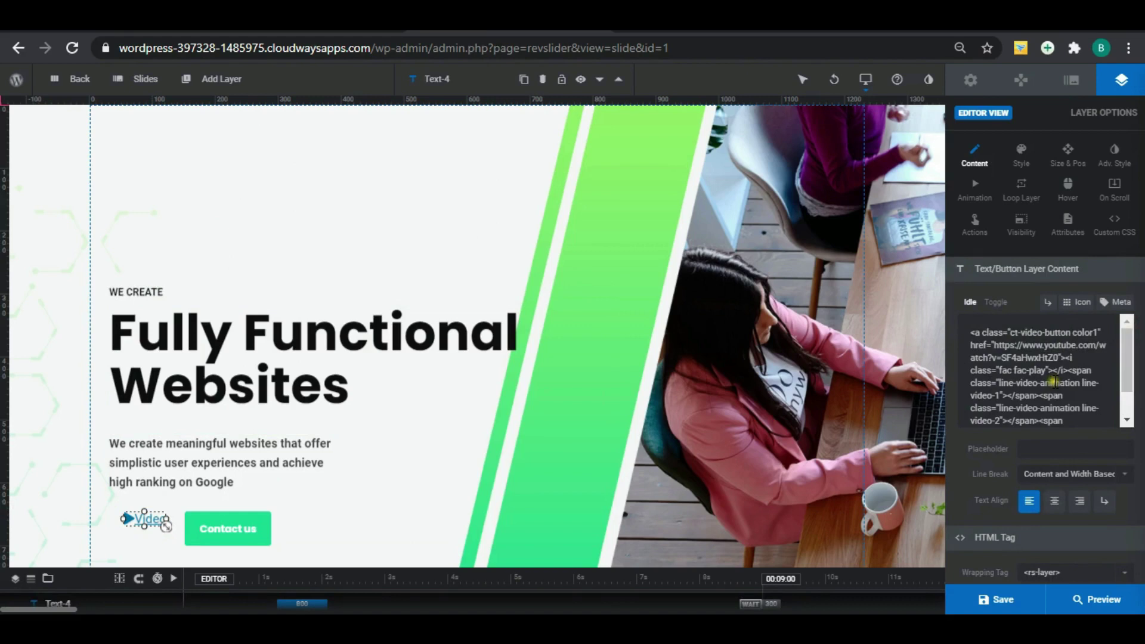
{"action": "right_click", "coordinate": [150, 525]}
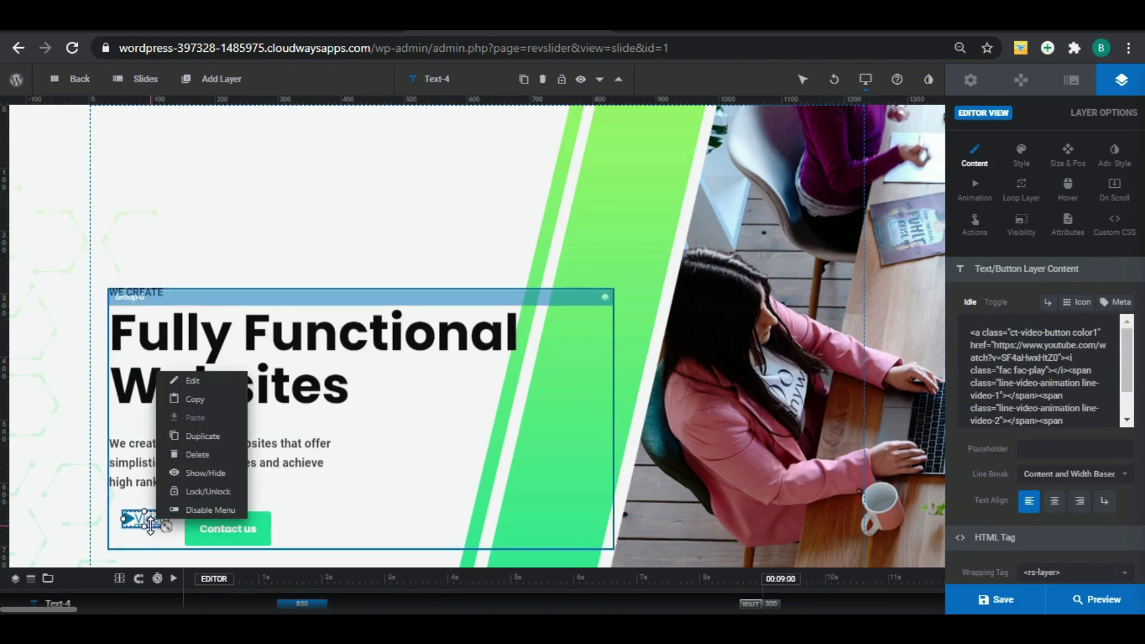
{"action": "left_click", "coordinate": [215, 460]}
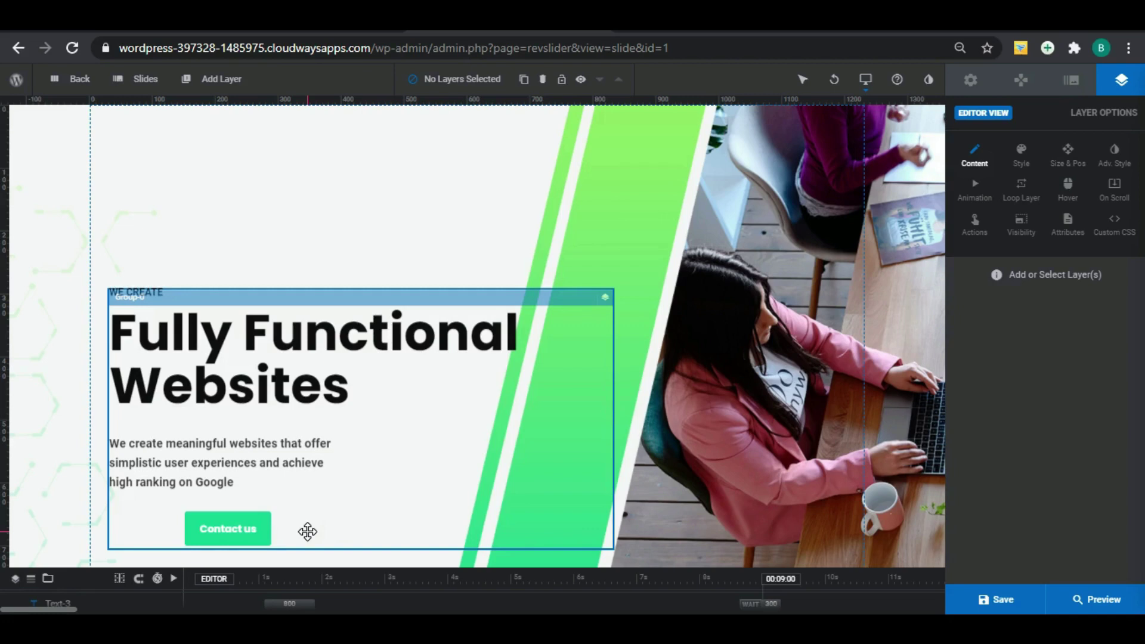
{"action": "left_click", "coordinate": [238, 523]}
Step: Drag the Contact us button left inside the group to line up with the heading
{"action": "mouse_move", "coordinate": [238, 527]}
{"action": "left_mouse_down"}
{"action": "mouse_move", "coordinate": [161, 529]}
{"action": "mouse_move", "coordinate": [236, 525]}
{"action": "left_mouse_up"}
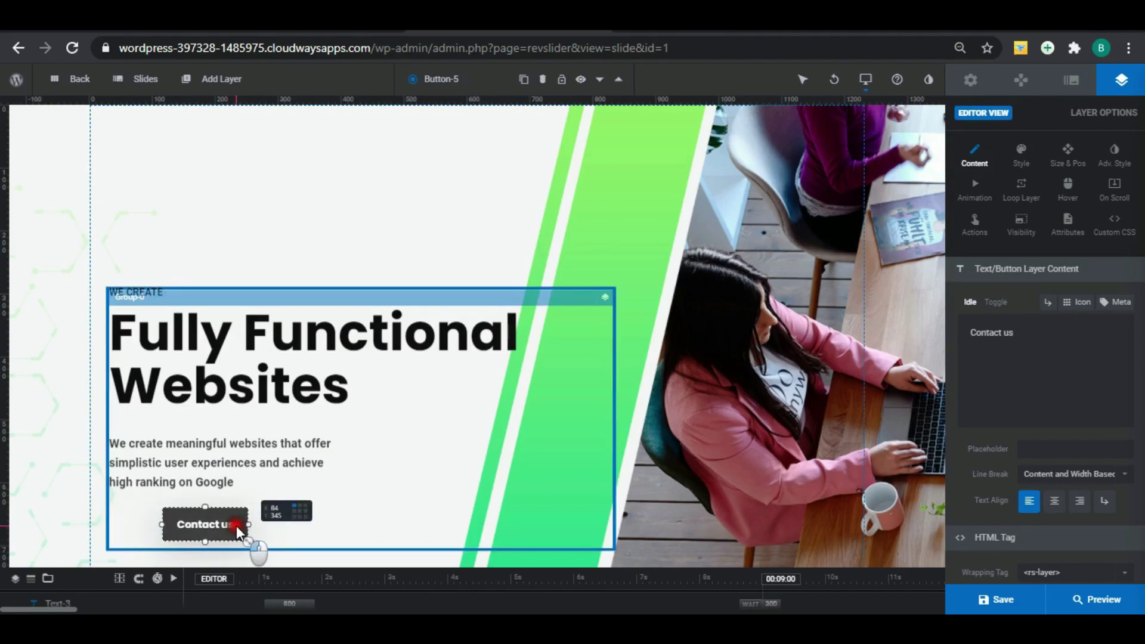
{"action": "left_click_drag", "start_coordinate": [236, 525], "coordinate": [199, 524]}
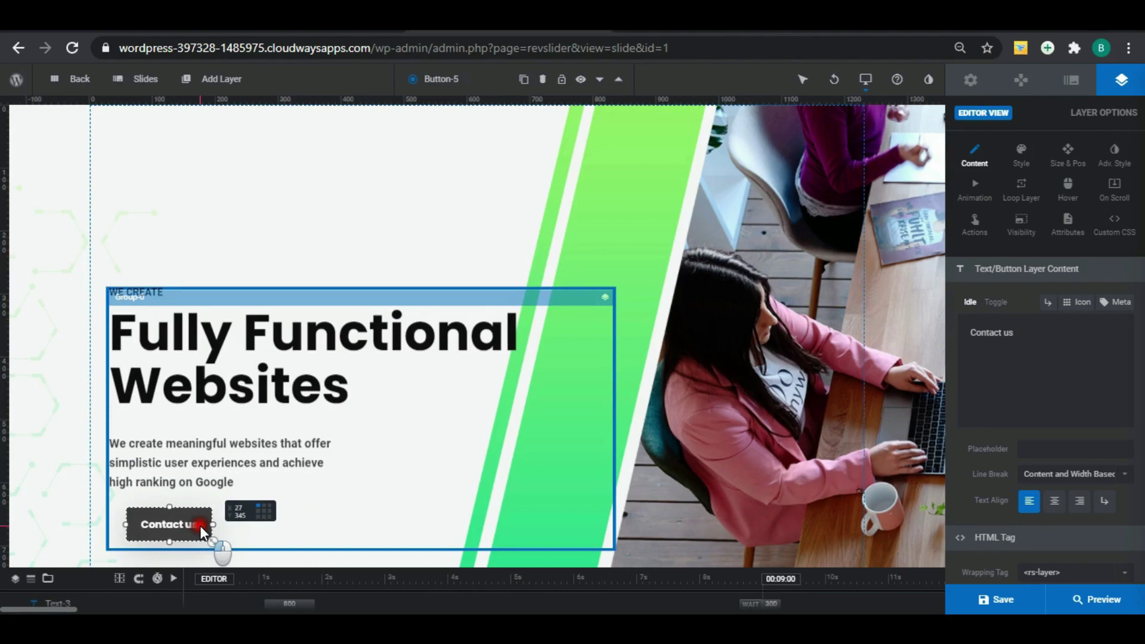
{"action": "left_click_drag", "start_coordinate": [199, 525], "coordinate": [406, 429]}
{"action": "left_click", "coordinate": [423, 244]}
{"action": "left_click_drag", "start_coordinate": [187, 531], "coordinate": [160, 529]}
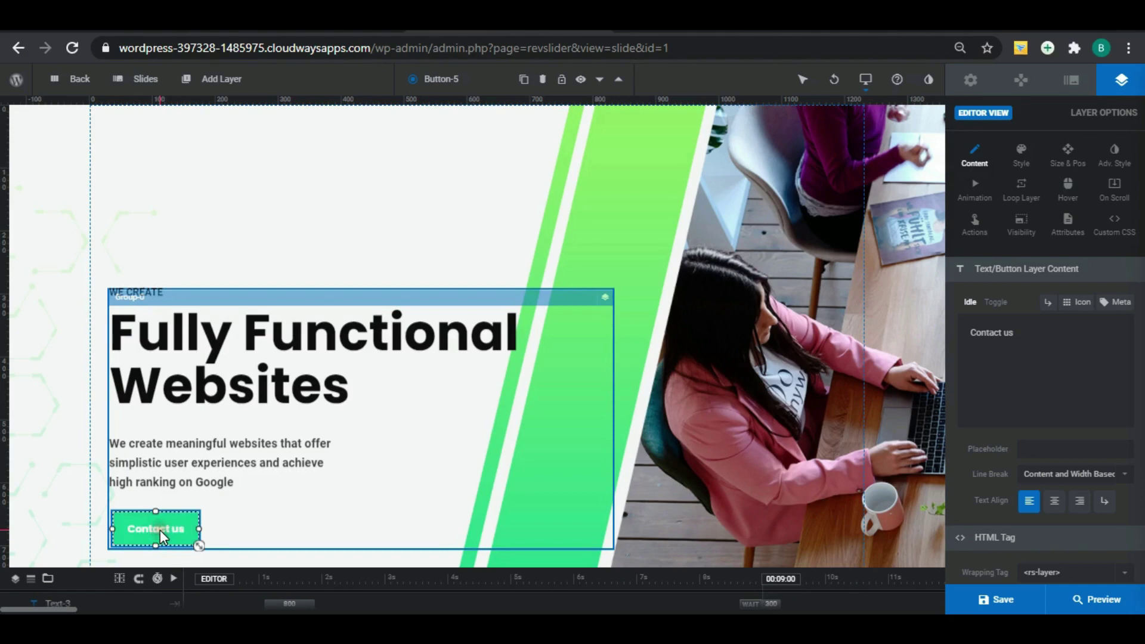
{"action": "left_click", "coordinate": [990, 332]}
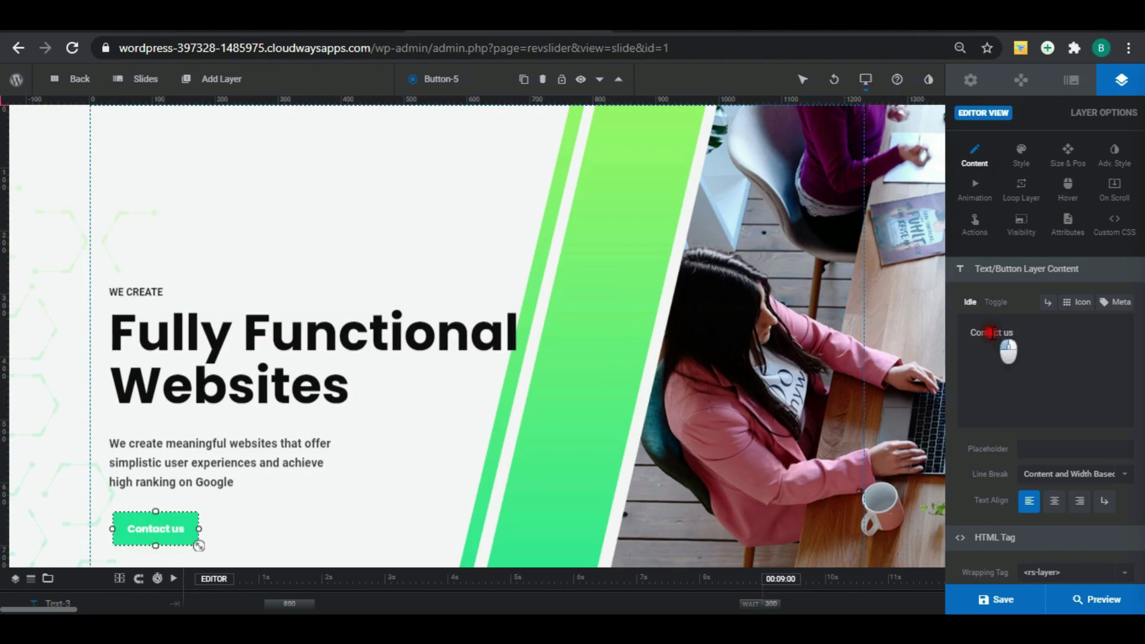
Step: Replace the button's 'Contact us' label text with 'Check our Pricing'
{"action": "left_click", "coordinate": [990, 332]}
{"action": "triple_click", "coordinate": [990, 332]}
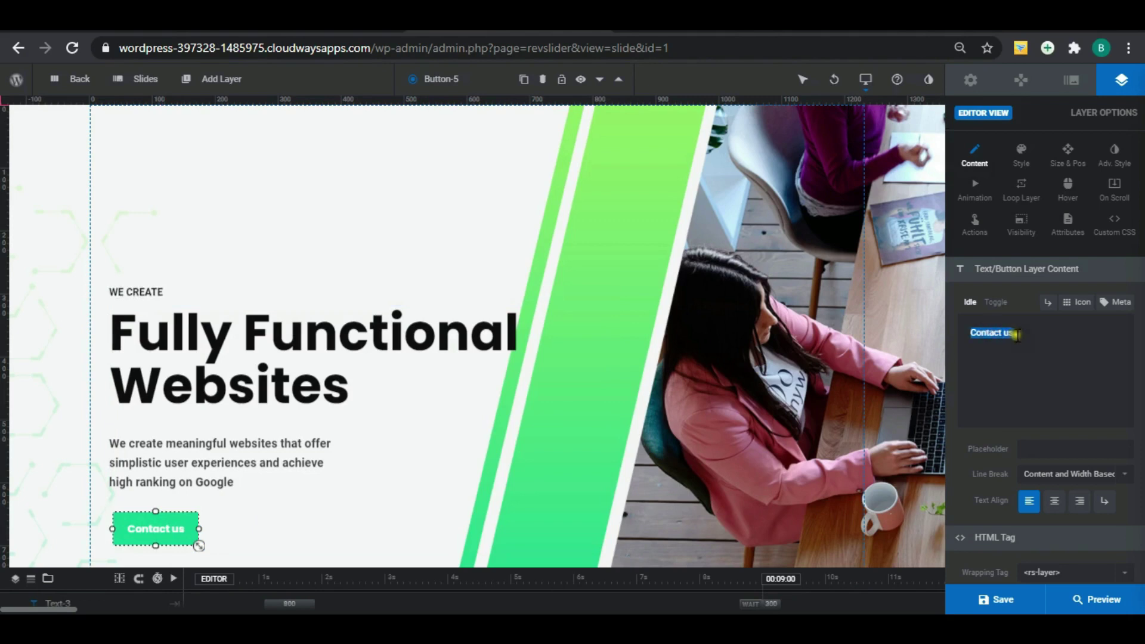
{"action": "left_click", "coordinate": [1015, 334]}
{"action": "triple_click", "coordinate": [1018, 335]}
{"action": "type", "text": "Che"}
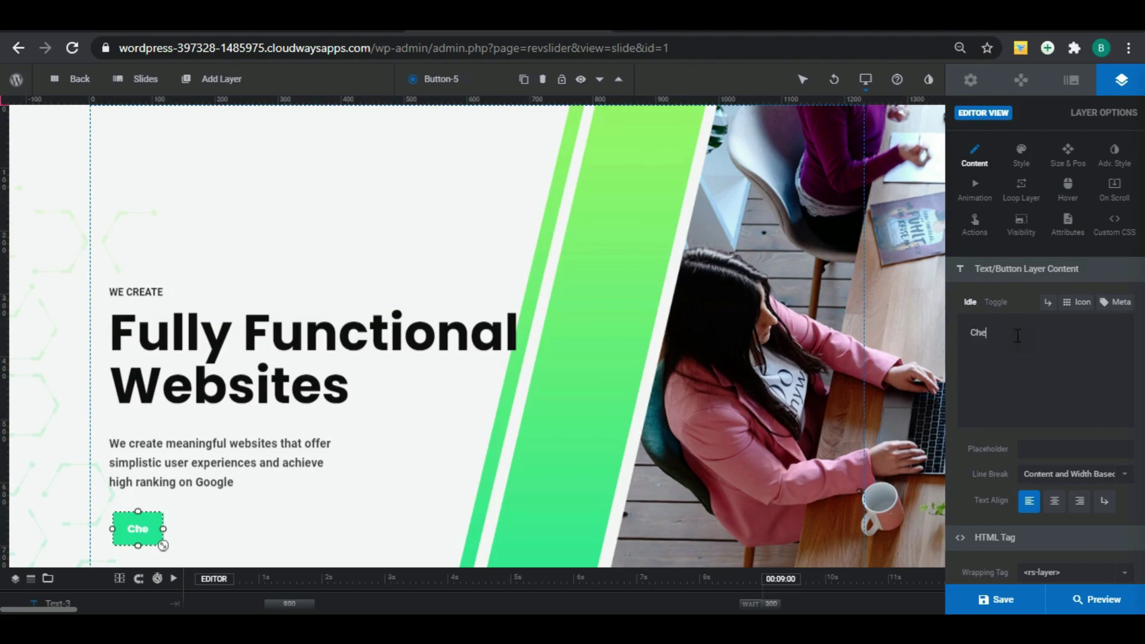
{"action": "type", "text": "ck our Pricing"}
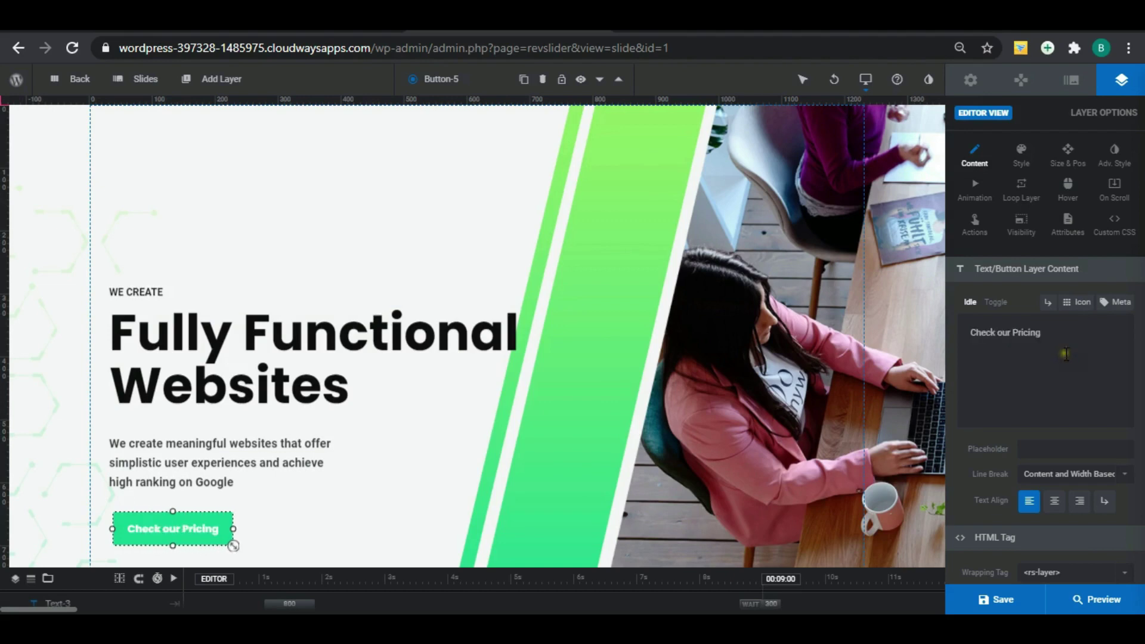
{"action": "triple_click", "coordinate": [1039, 339]}
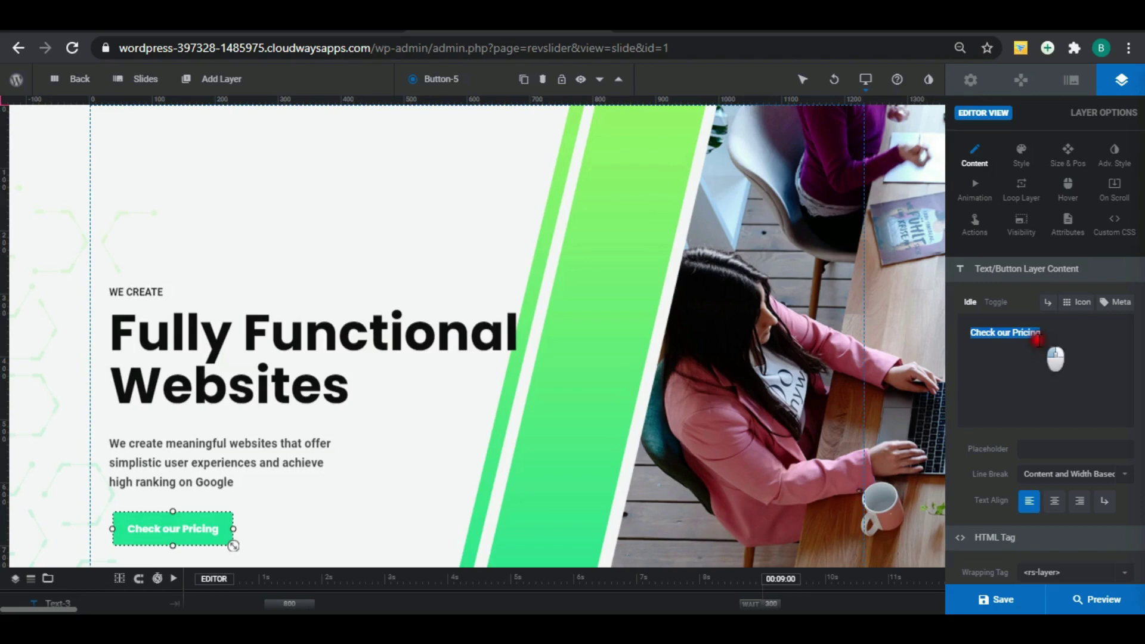
{"action": "left_click", "coordinate": [1038, 339]}
Step: Clear the demo URL from the button's click-triggered Simple Link action
{"action": "left_click", "coordinate": [982, 229]}
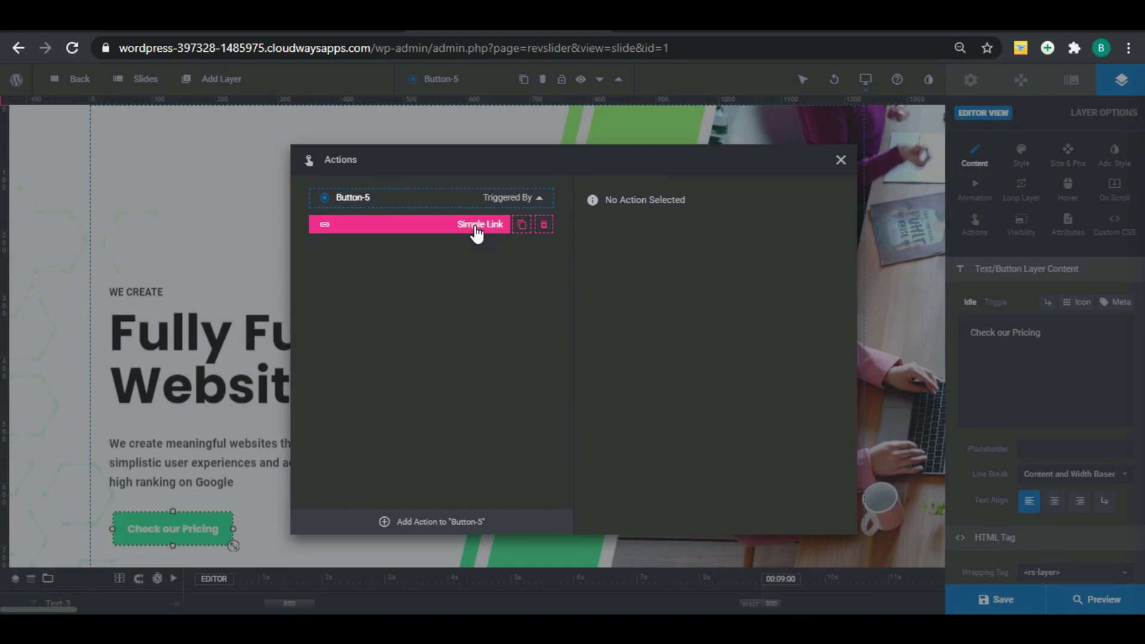
{"action": "left_click", "coordinate": [477, 230]}
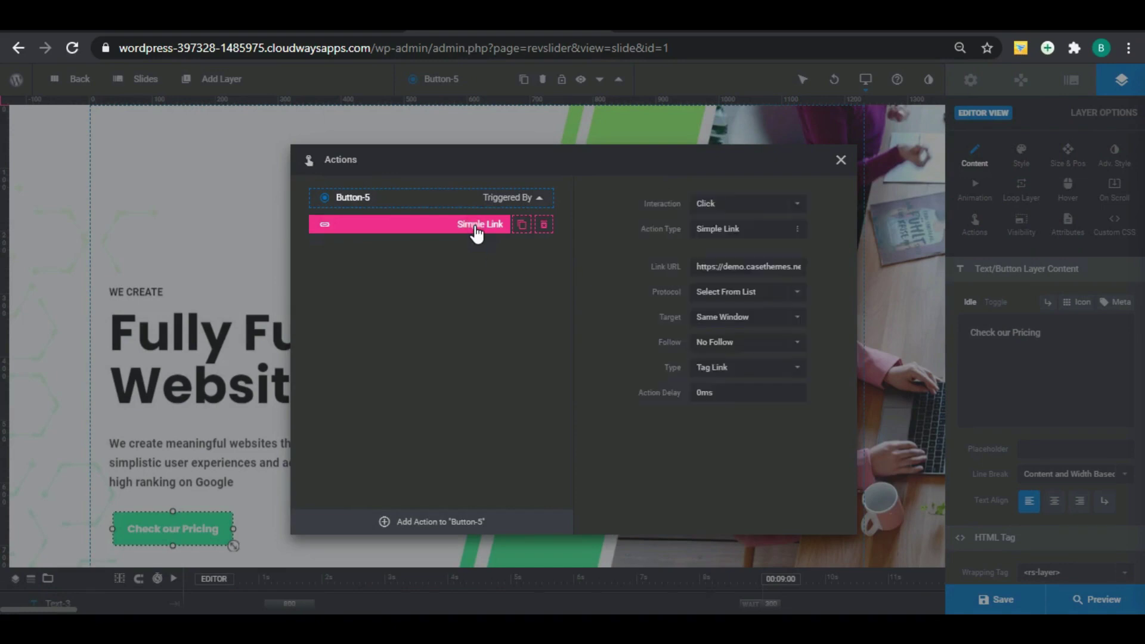
{"action": "left_click", "coordinate": [698, 234]}
{"action": "left_click", "coordinate": [710, 271]}
{"action": "triple_click", "coordinate": [711, 273]}
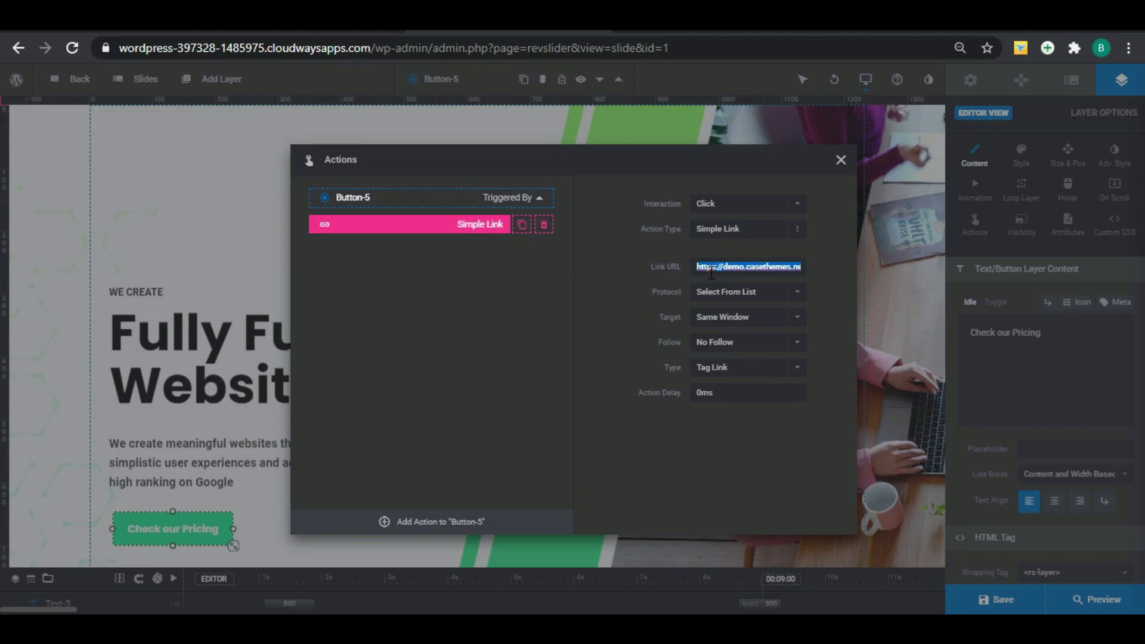
{"action": "key", "text": "BackSpace"}
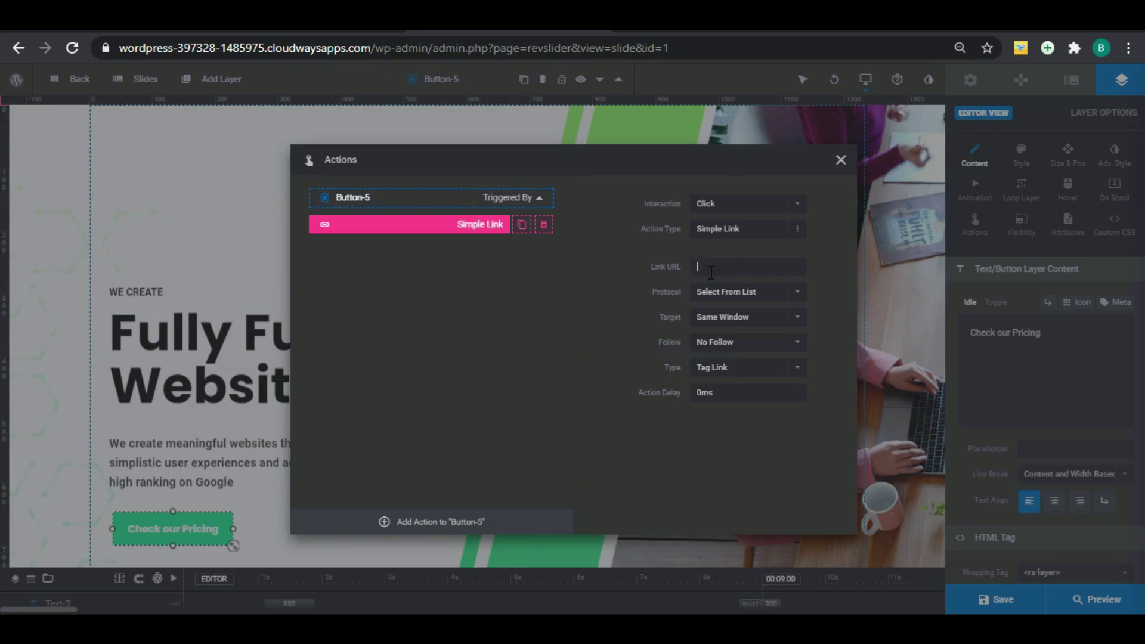
{"action": "key", "text": "Escape"}
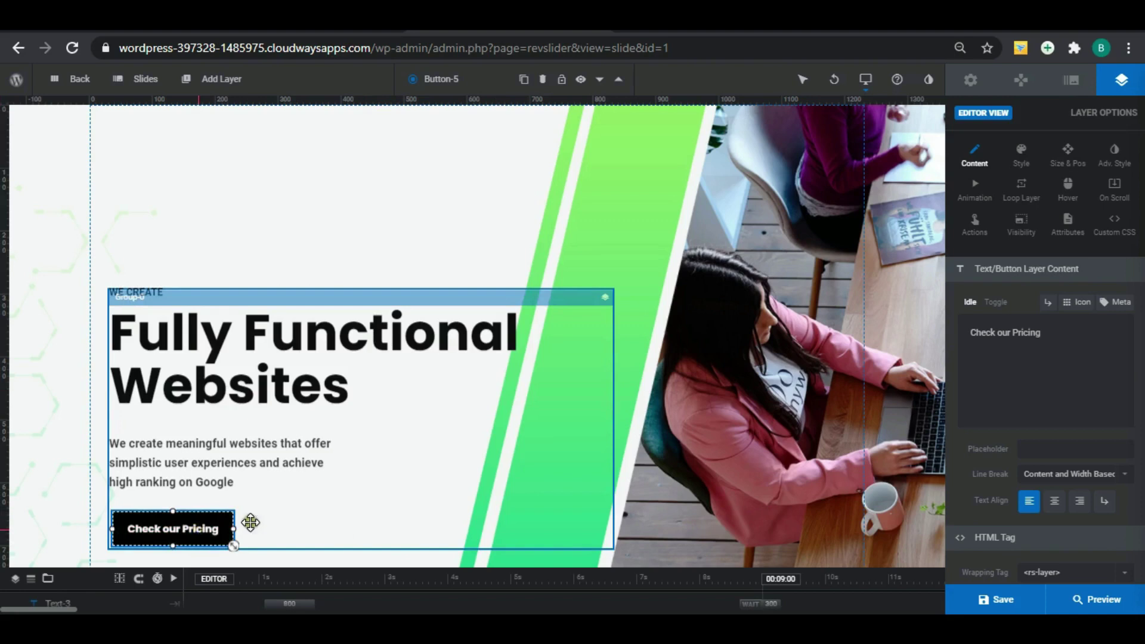
Step: Open the slide background's Media Library chooser, cancel it, and view the Background source settings
{"action": "left_click", "coordinate": [714, 410]}
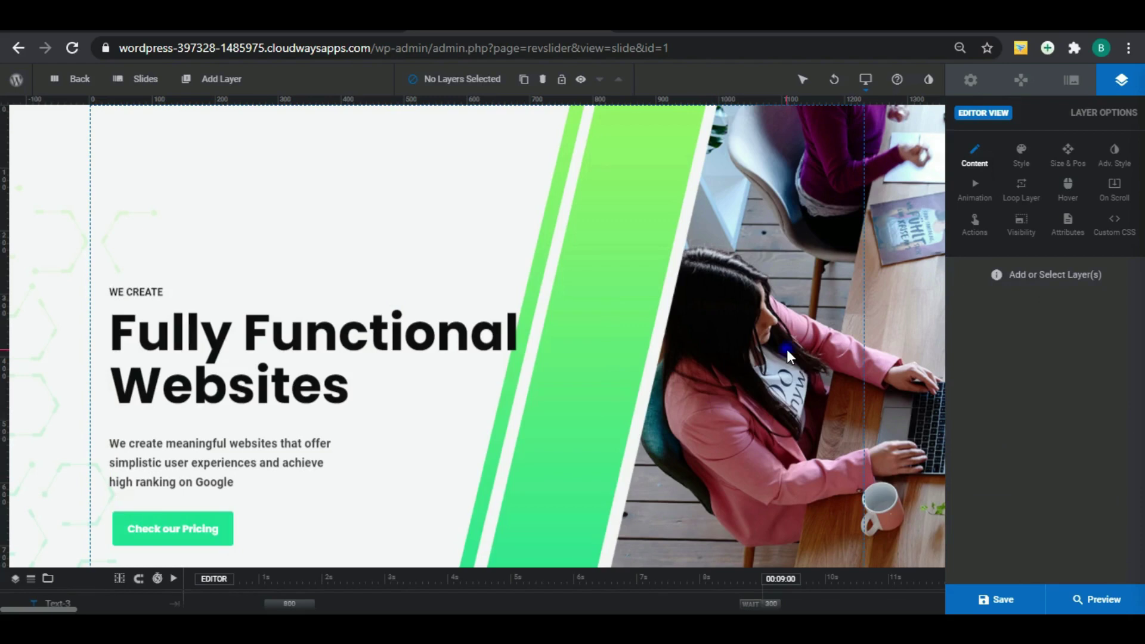
{"action": "right_click", "coordinate": [788, 357]}
{"action": "mouse_move", "coordinate": [821, 367]}
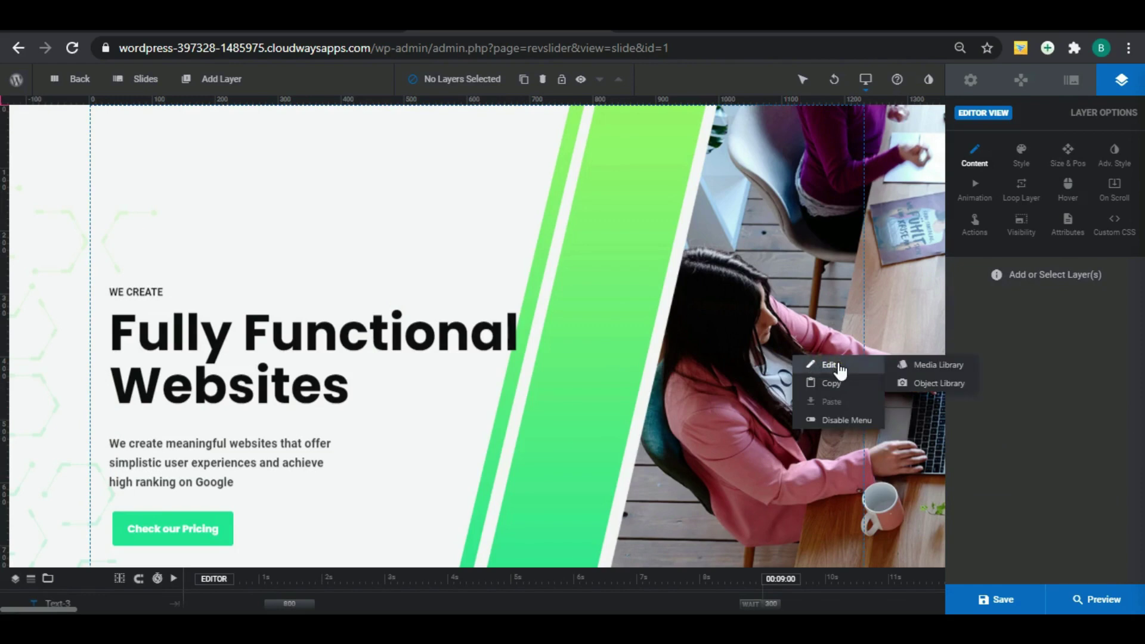
{"action": "left_click", "coordinate": [925, 369]}
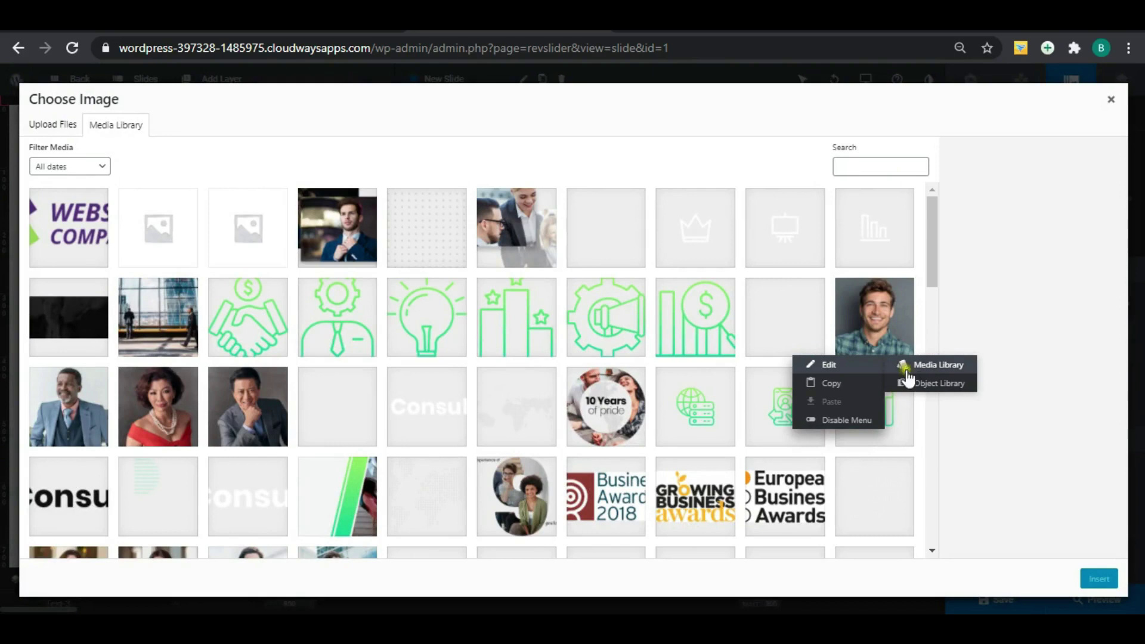
{"action": "key", "text": "Escape"}
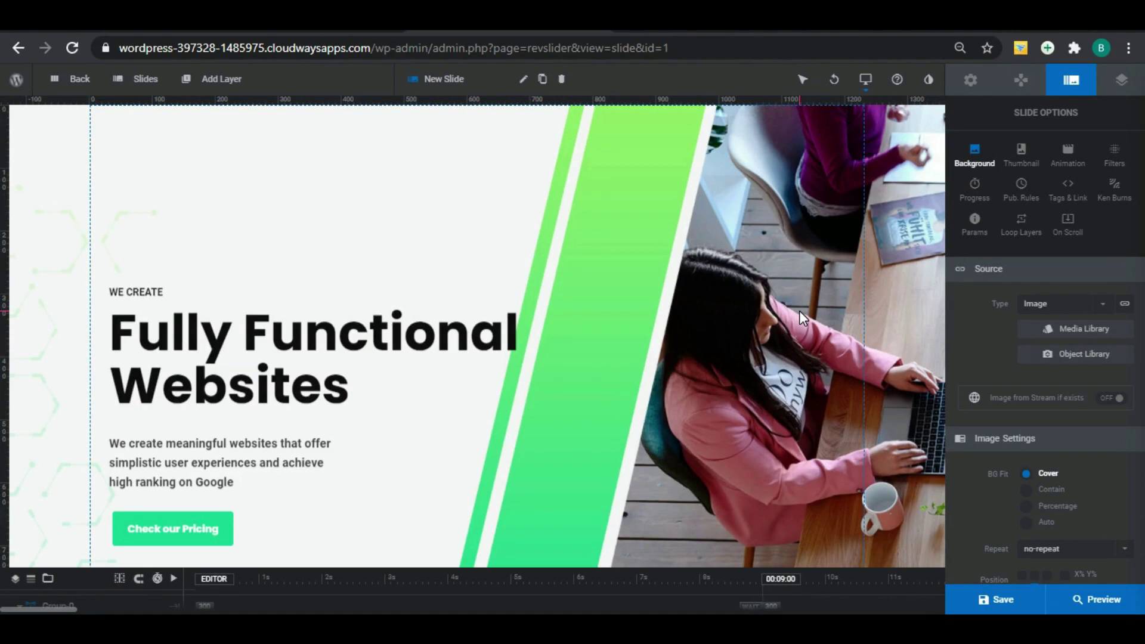
{"action": "left_click", "coordinate": [795, 280]}
Step: Switch to the browser tab showing undraw.co/illustrations
{"action": "left_click", "coordinate": [713, 18]}
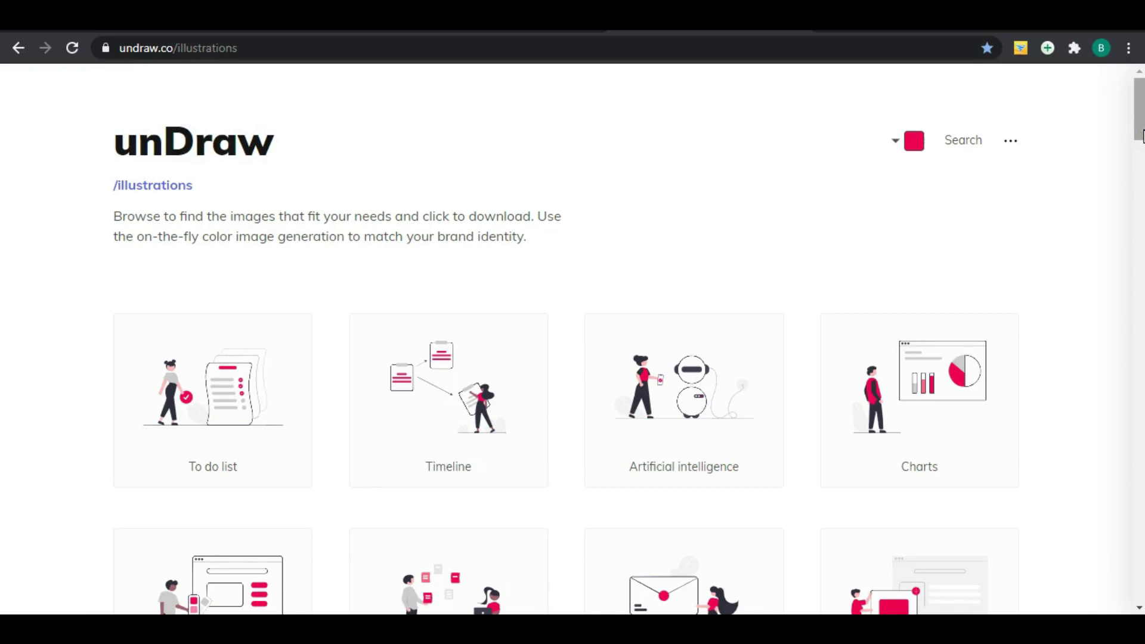
Step: Open undraw.co in a new tab and go to its illustration gallery
{"action": "left_click", "coordinate": [833, 32]}
{"action": "type", "text": "undraw.co"}
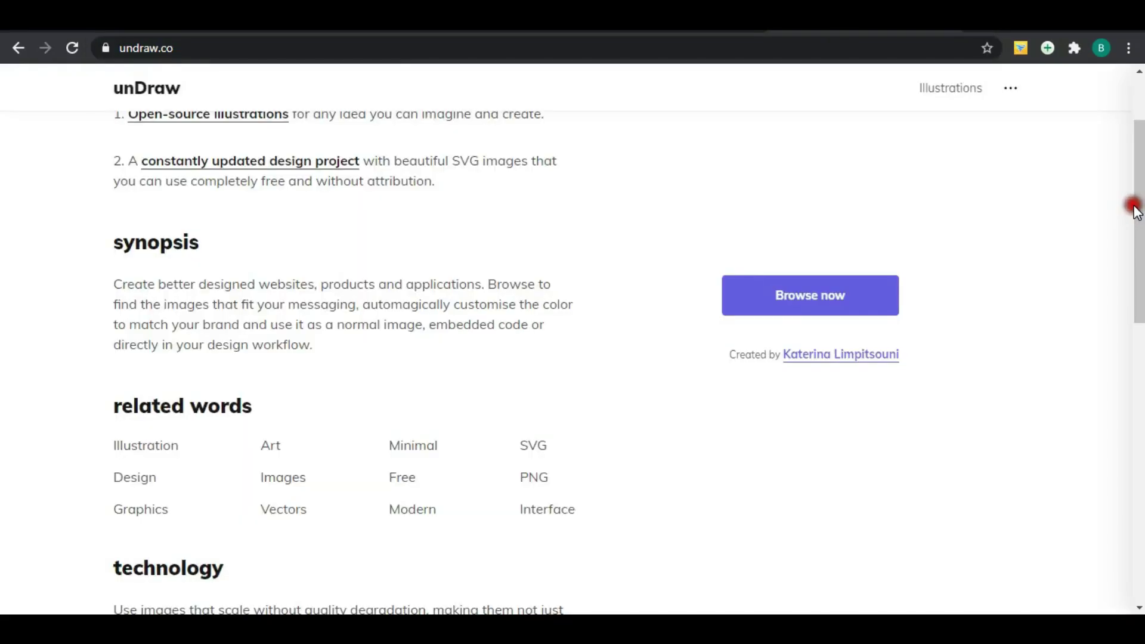
{"action": "left_click_drag", "start_coordinate": [1134, 208], "coordinate": [1135, 402]}
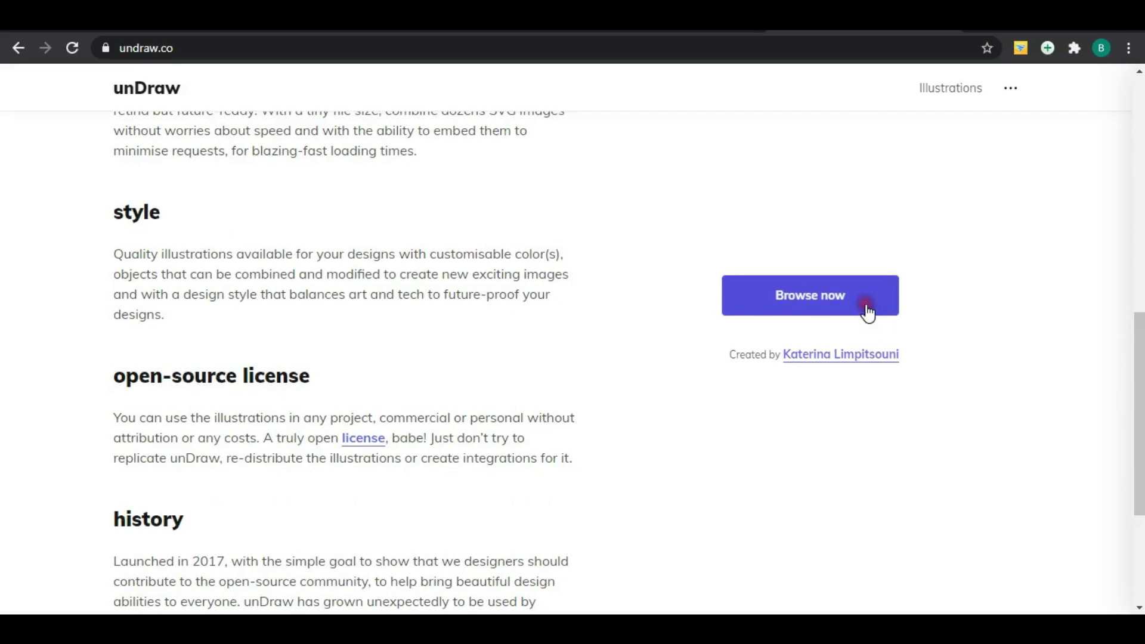
{"action": "left_click", "coordinate": [868, 313]}
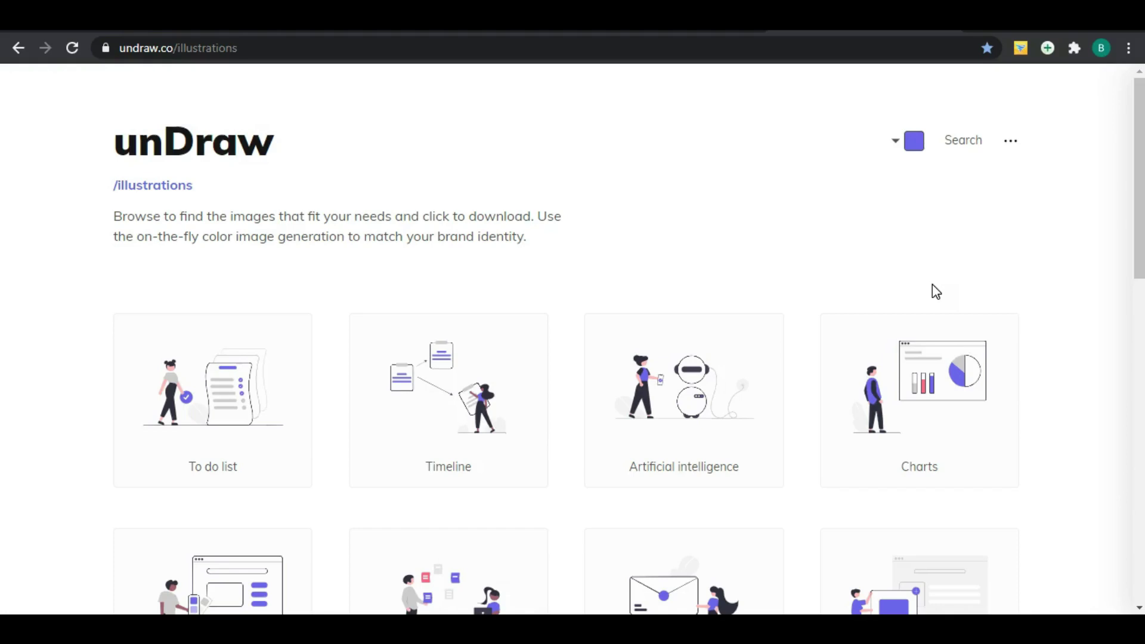
{"action": "left_click_drag", "start_coordinate": [1137, 202], "coordinate": [1132, 566]}
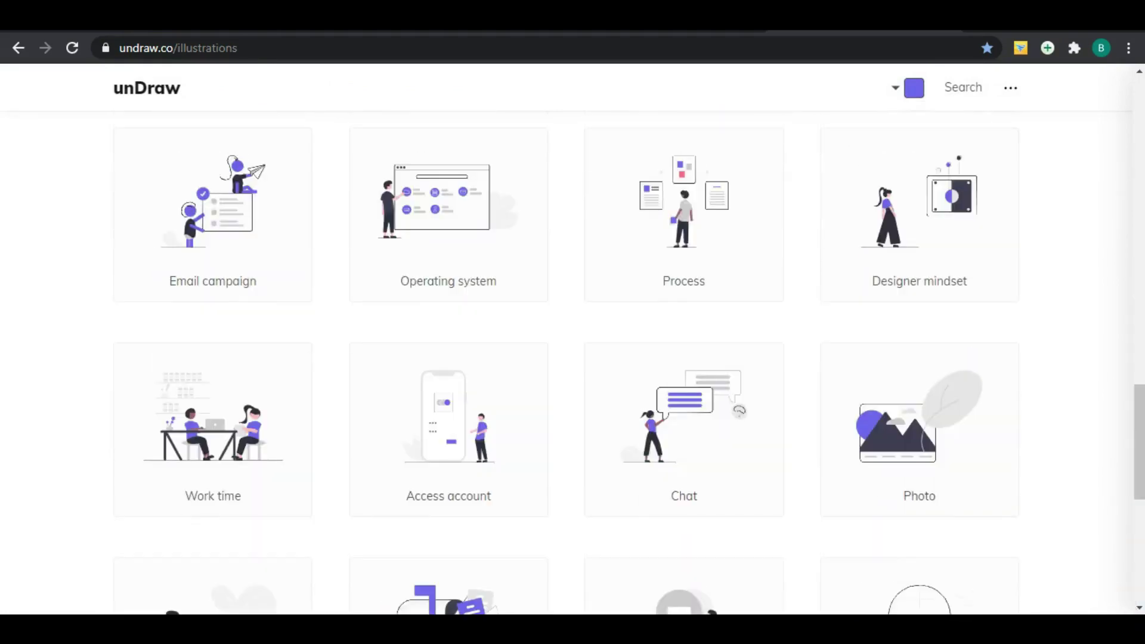
{"action": "left_click_drag", "start_coordinate": [1137, 441], "coordinate": [1062, 135]}
Step: Search unDraw illustrations for 'website' and open the colour settings
{"action": "left_click", "coordinate": [972, 136]}
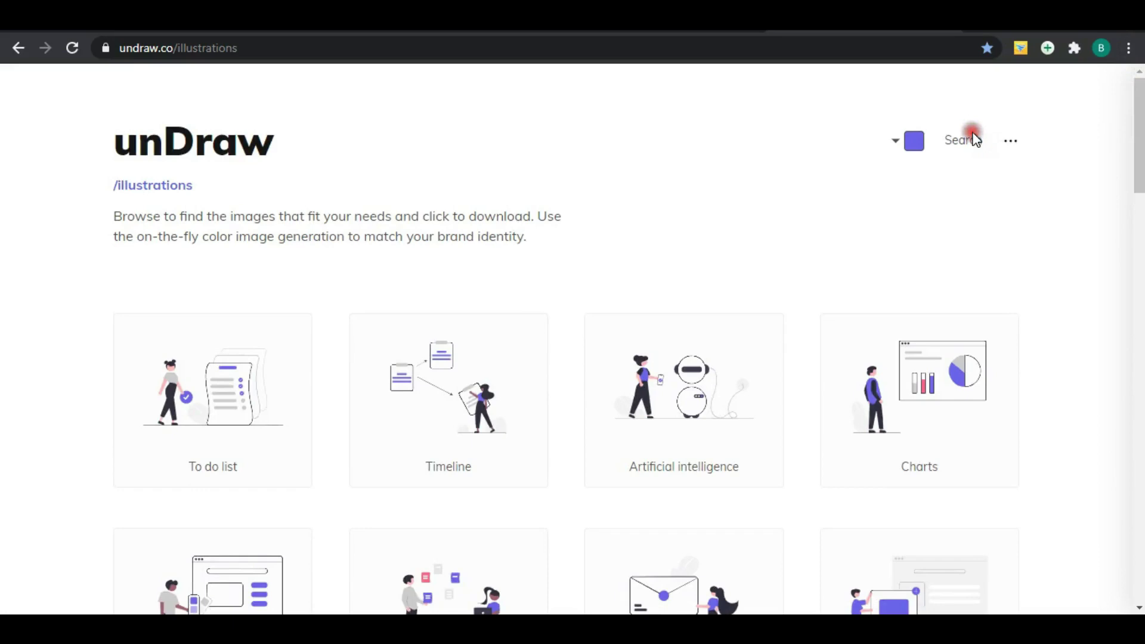
{"action": "left_click", "coordinate": [711, 318]}
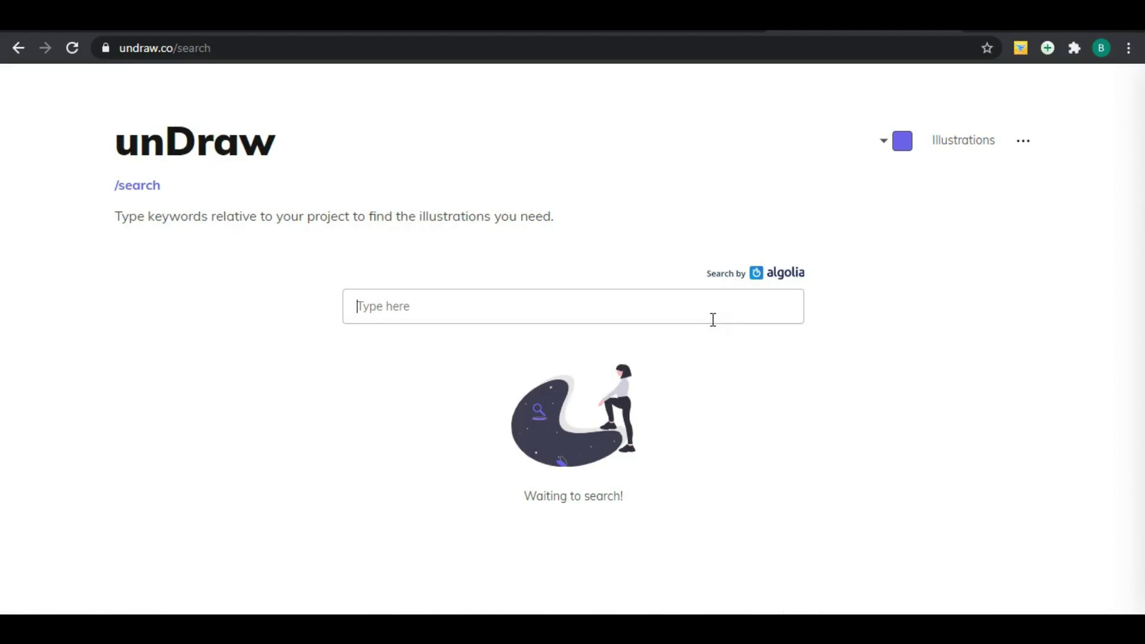
{"action": "type", "text": "website"}
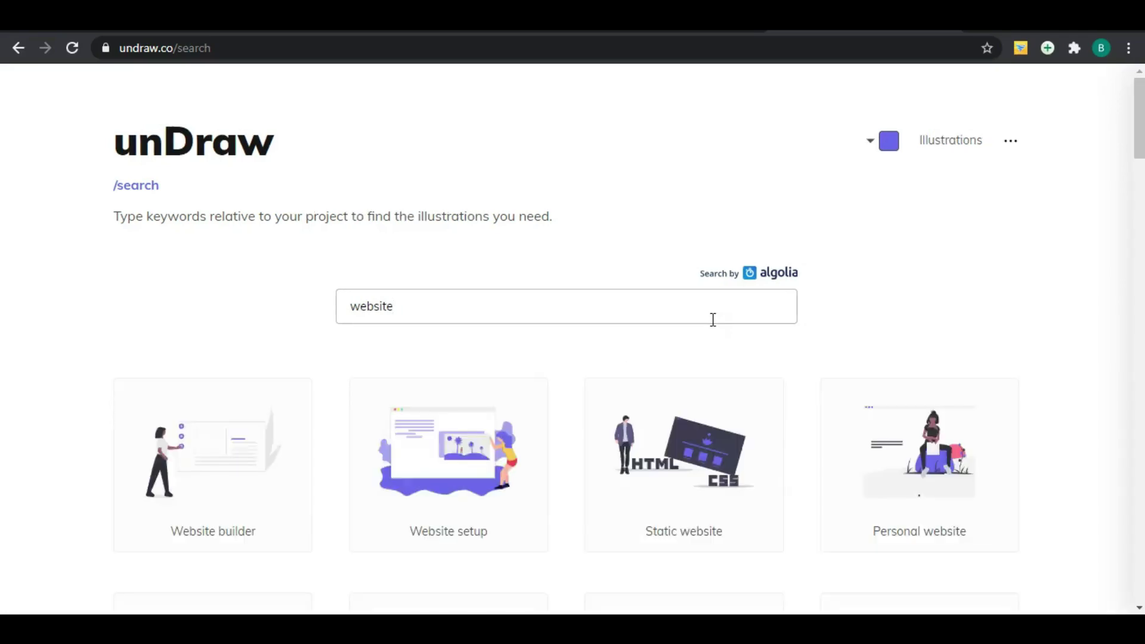
{"action": "left_click_drag", "start_coordinate": [1140, 152], "coordinate": [1140, 199]}
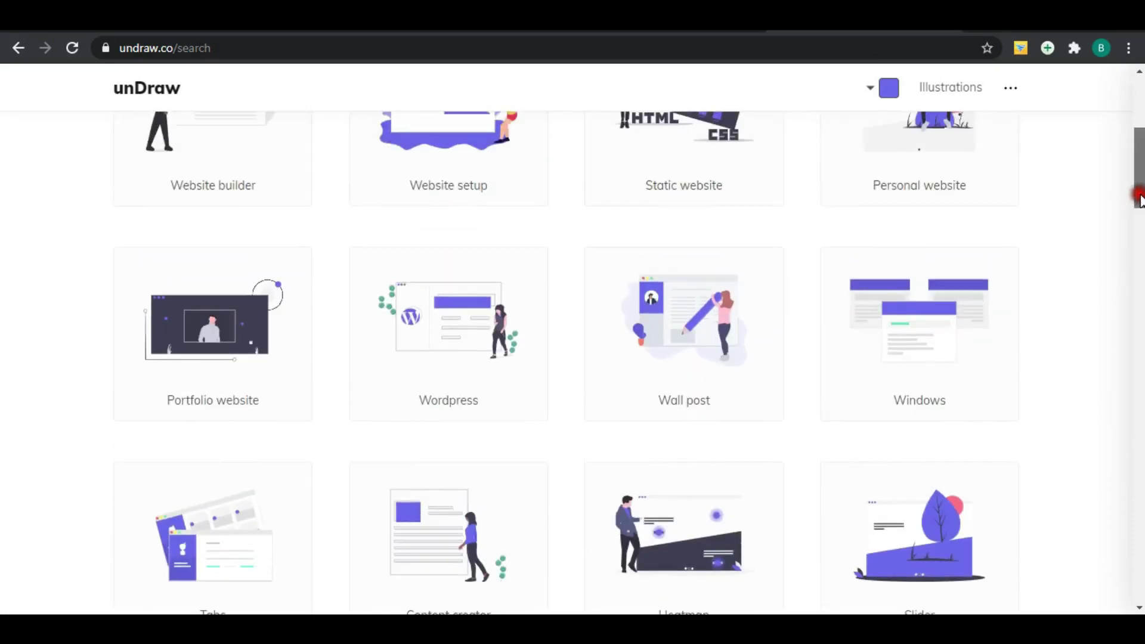
{"action": "scroll", "coordinate": [1093, 228], "scroll_direction": "up", "scroll_amount": 6}
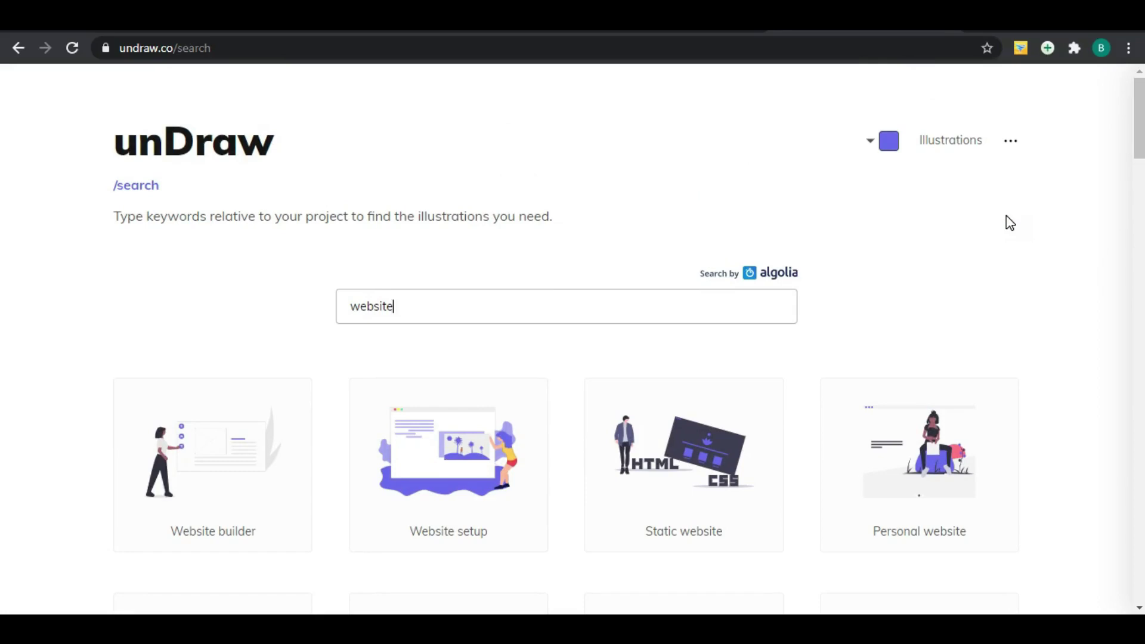
{"action": "left_click", "coordinate": [889, 143]}
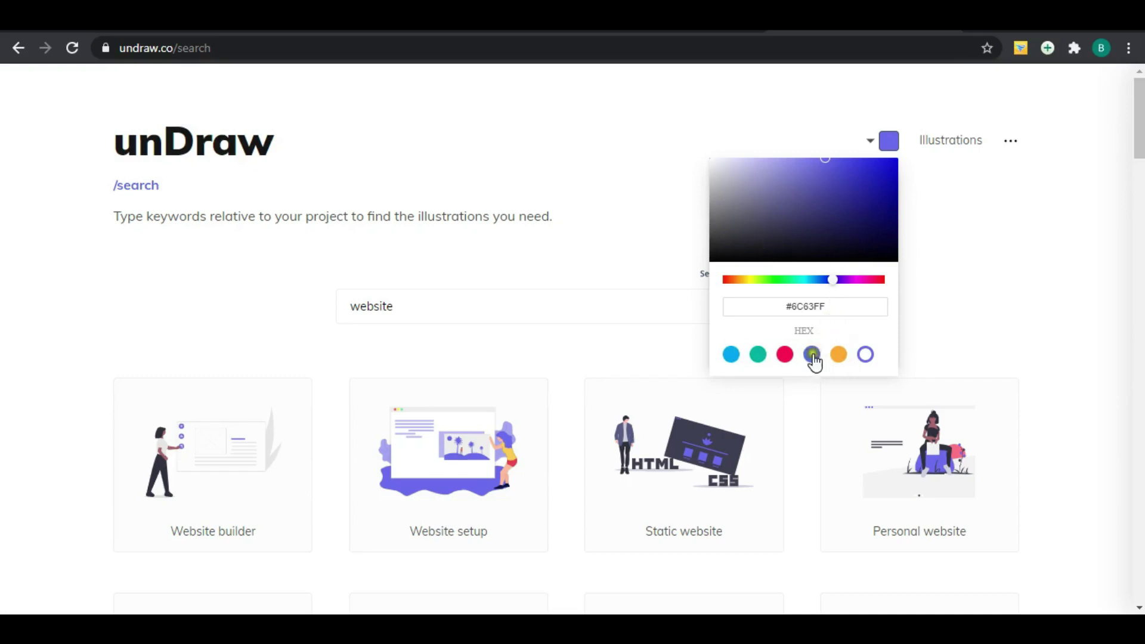
Step: Recolour the illustrations teal (#00BFA6) and open the Portfolio update illustration
{"action": "left_click", "coordinate": [759, 356]}
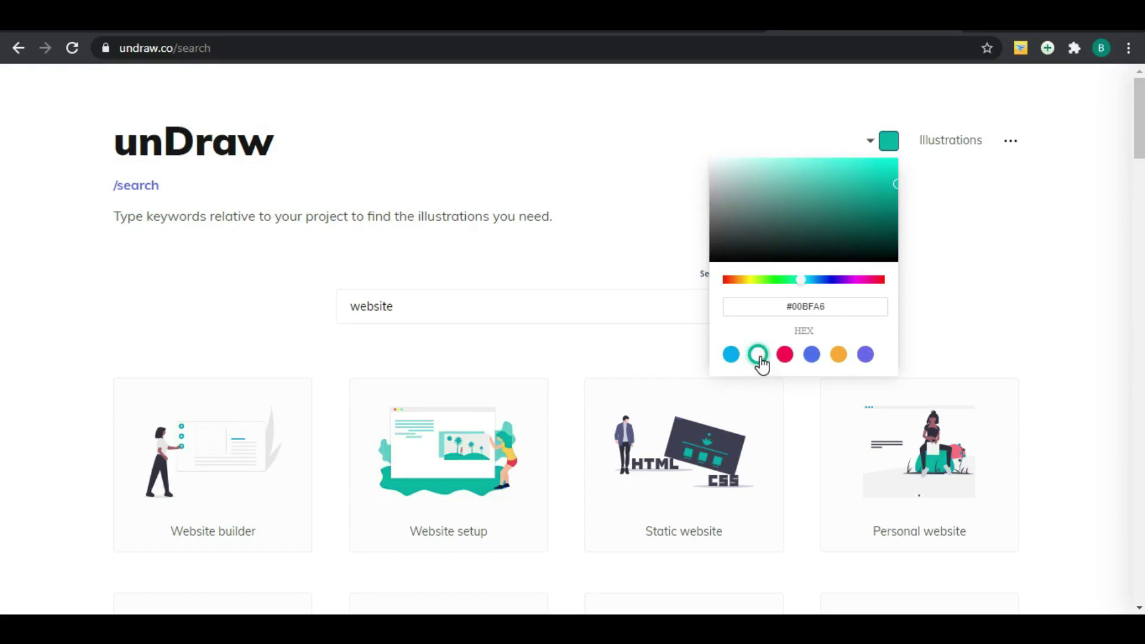
{"action": "left_click", "coordinate": [1007, 305]}
{"action": "left_click_drag", "start_coordinate": [1136, 152], "coordinate": [1134, 230]}
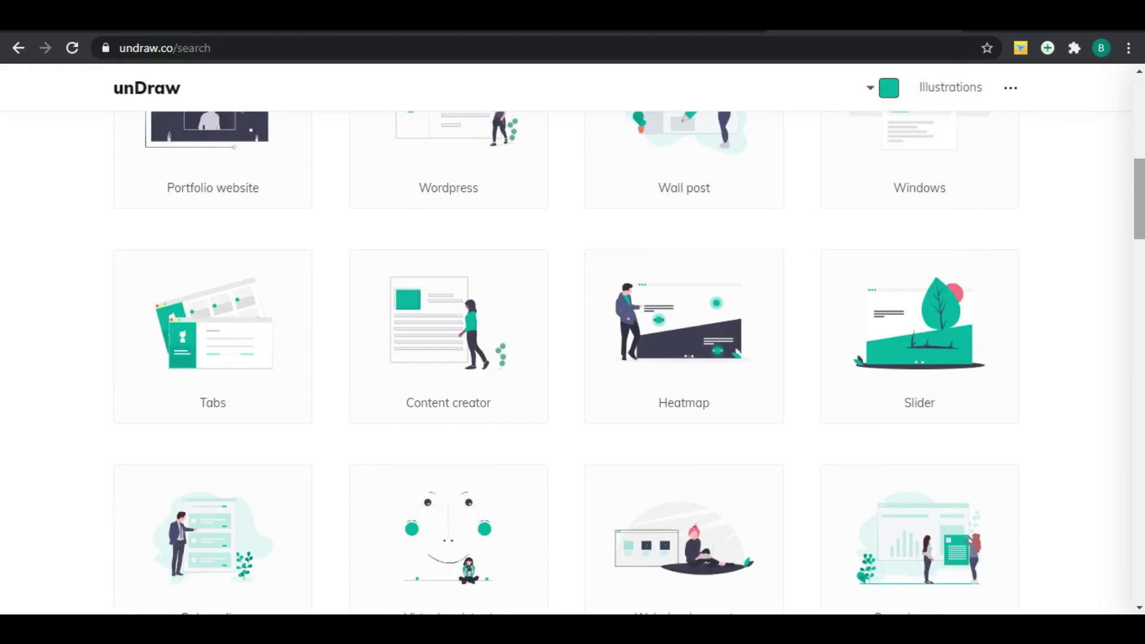
{"action": "left_click_drag", "start_coordinate": [1140, 198], "coordinate": [1140, 266]}
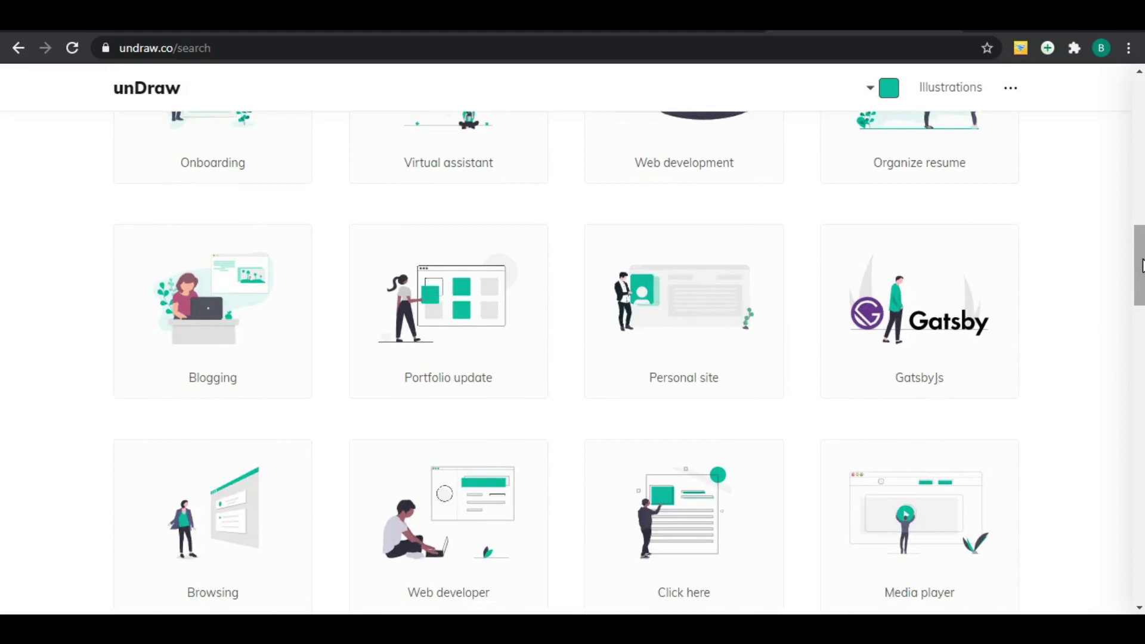
{"action": "scroll", "coordinate": [1140, 265], "scroll_direction": "down", "scroll_amount": 1}
{"action": "scroll", "coordinate": [501, 376], "scroll_direction": "up", "scroll_amount": 2}
{"action": "left_click", "coordinate": [501, 376]}
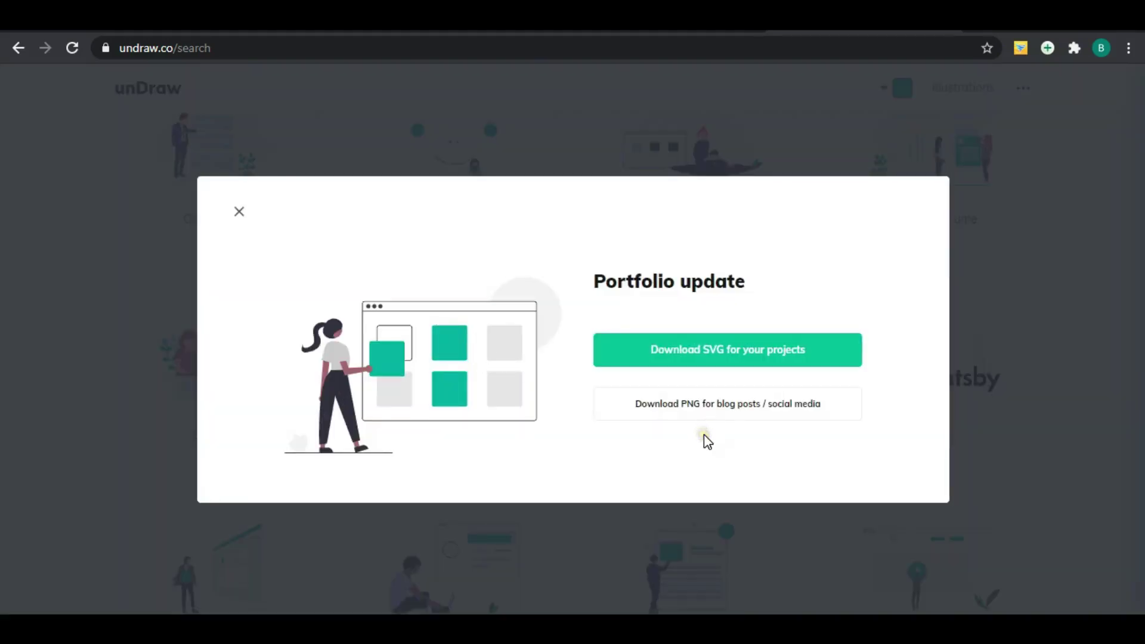
Step: Download the Portfolio update illustration as SVG and return to the Slider Revolution tab
{"action": "left_click", "coordinate": [681, 361]}
{"action": "left_click", "coordinate": [889, 402]}
{"action": "left_click", "coordinate": [745, 352]}
{"action": "left_click", "coordinate": [286, 24]}
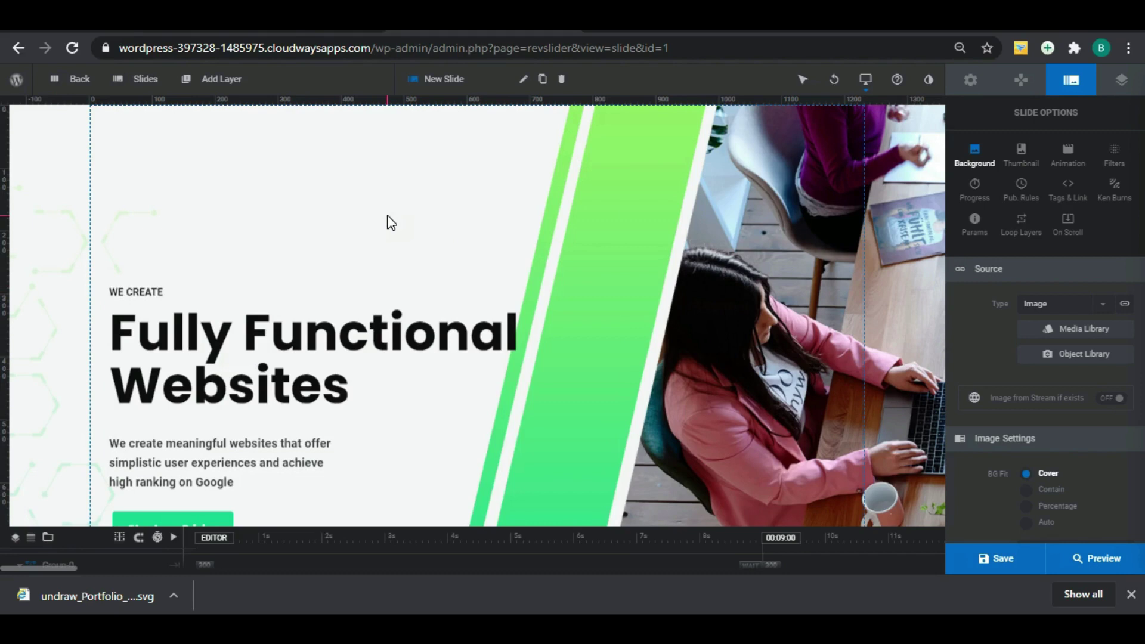
{"action": "left_click", "coordinate": [1061, 328]}
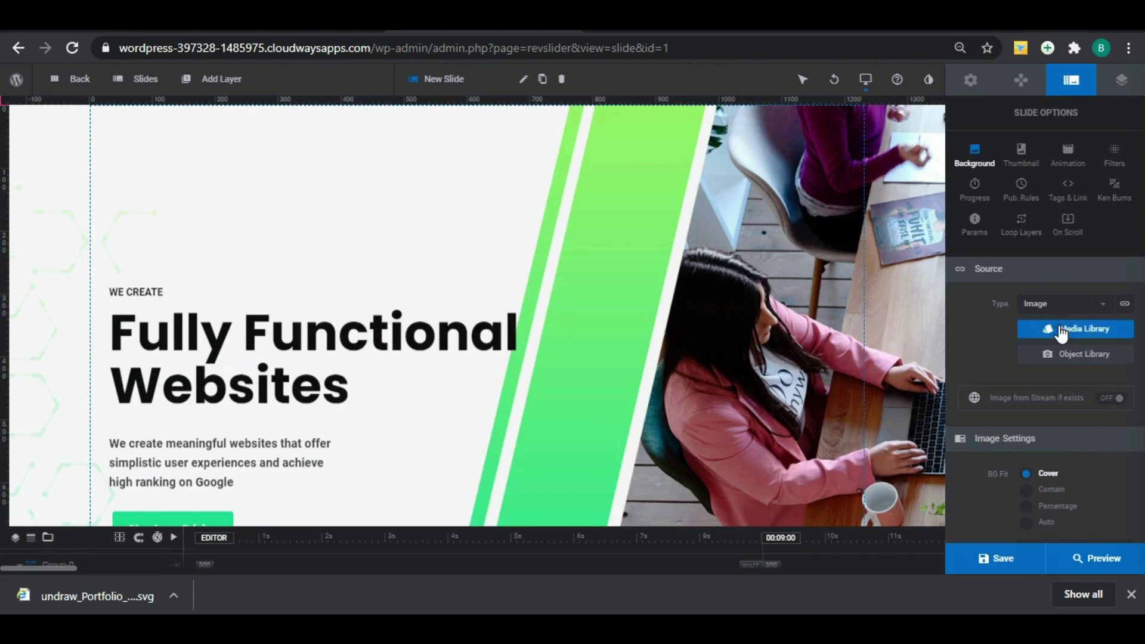
{"action": "left_click_drag", "start_coordinate": [933, 250], "coordinate": [933, 288]}
{"action": "left_click", "coordinate": [511, 330]}
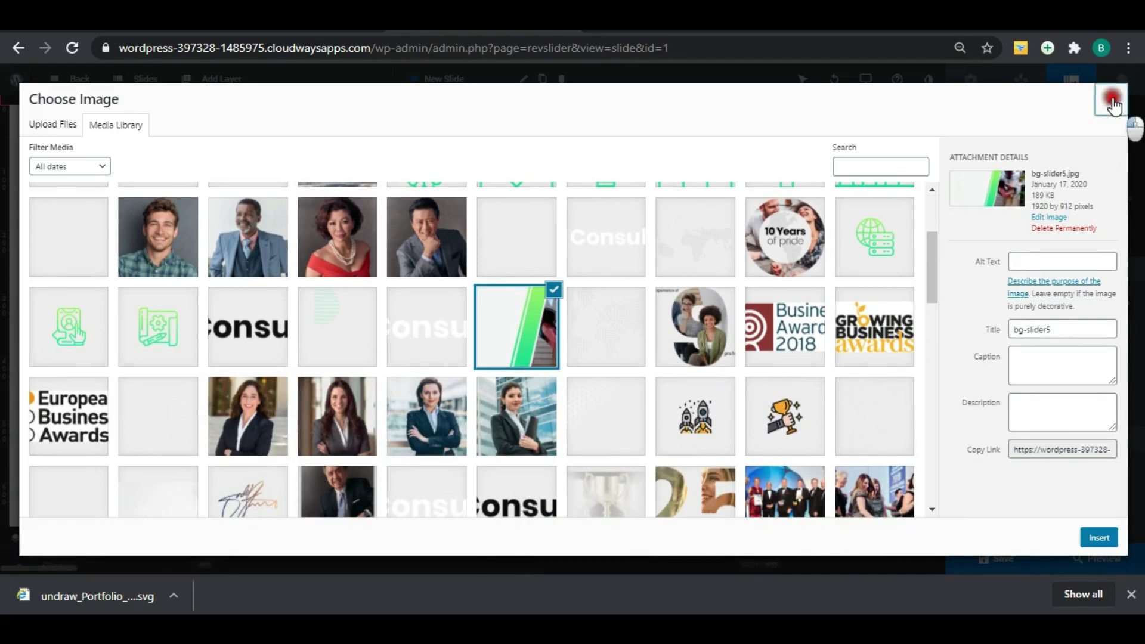
{"action": "left_click", "coordinate": [1111, 99]}
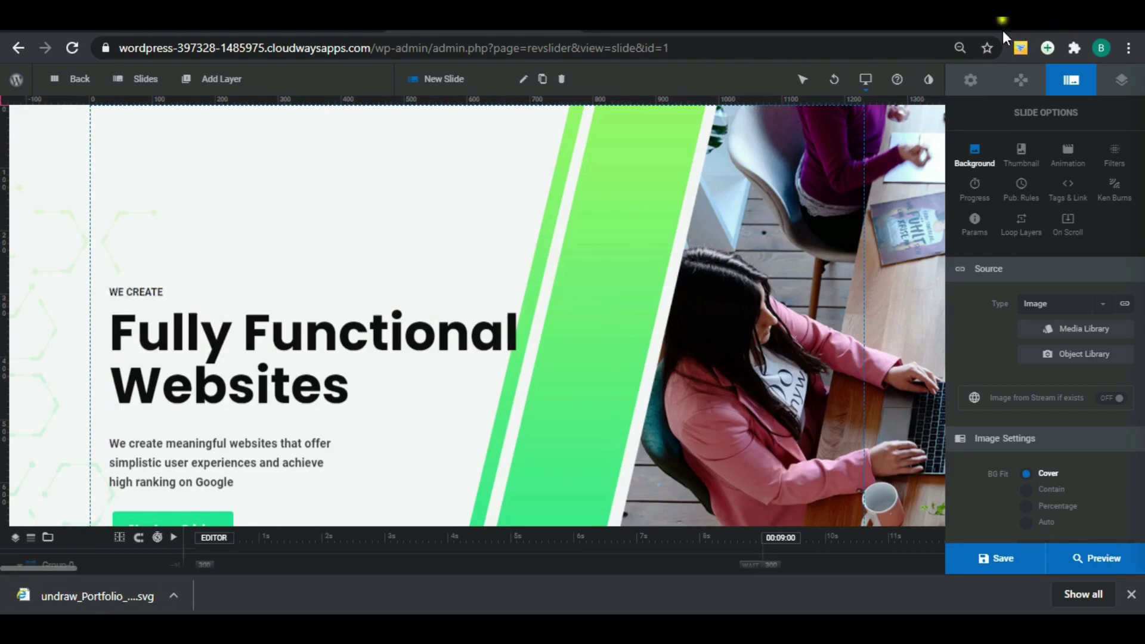
{"action": "left_click", "coordinate": [978, 30]}
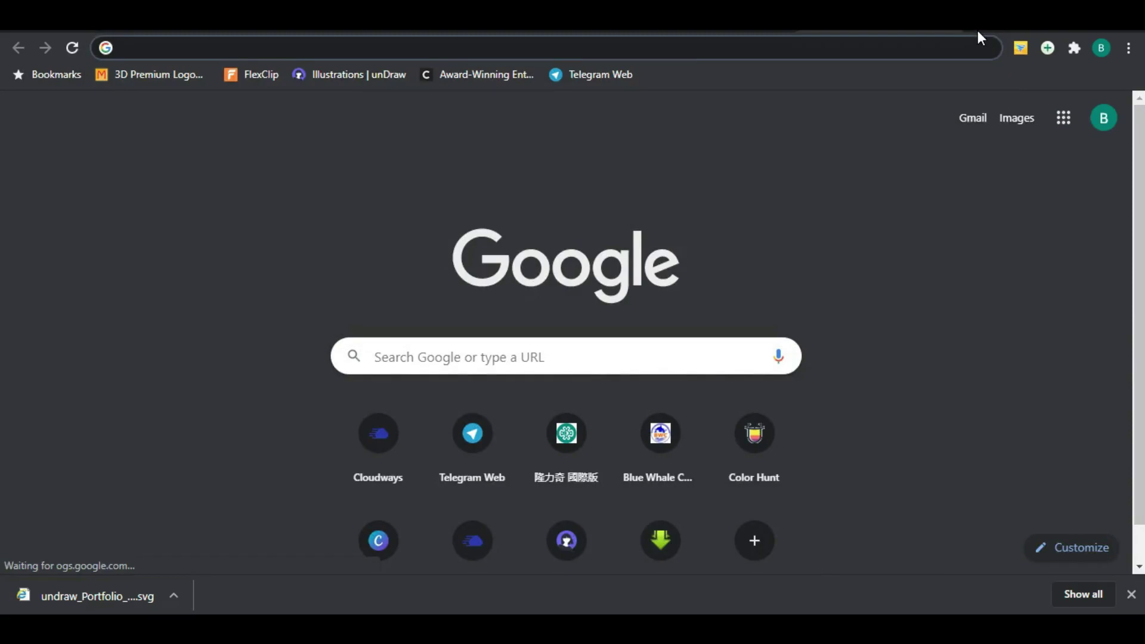
Step: Go to canva.com and create a custom-size design of 1920 × 912 px
{"action": "type", "text": "canva.com"}
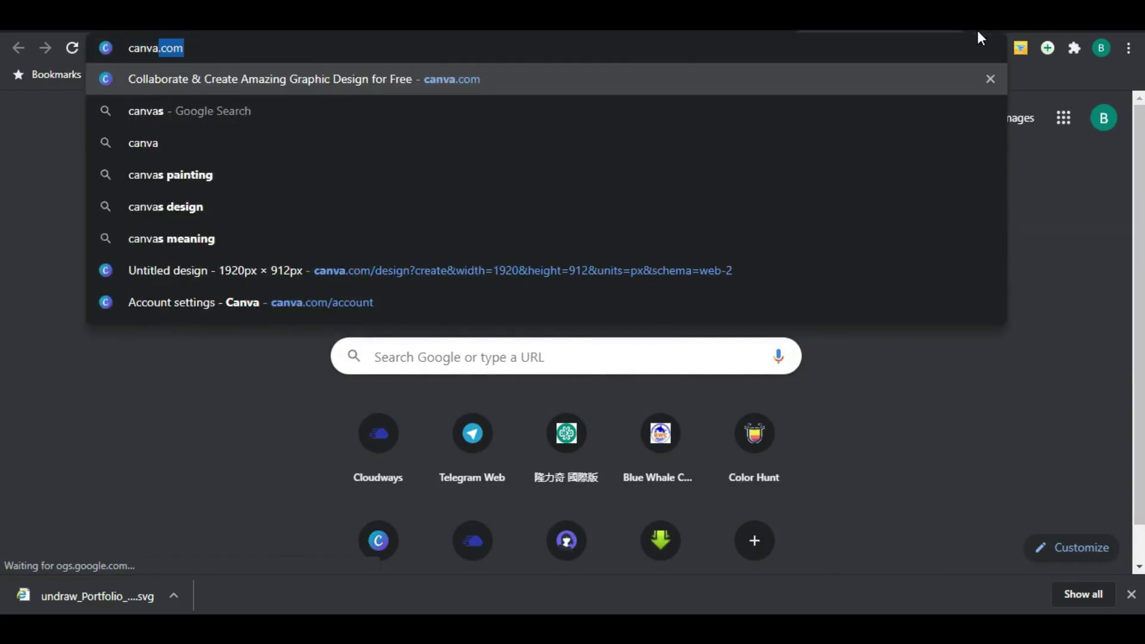
{"action": "key", "text": "Return"}
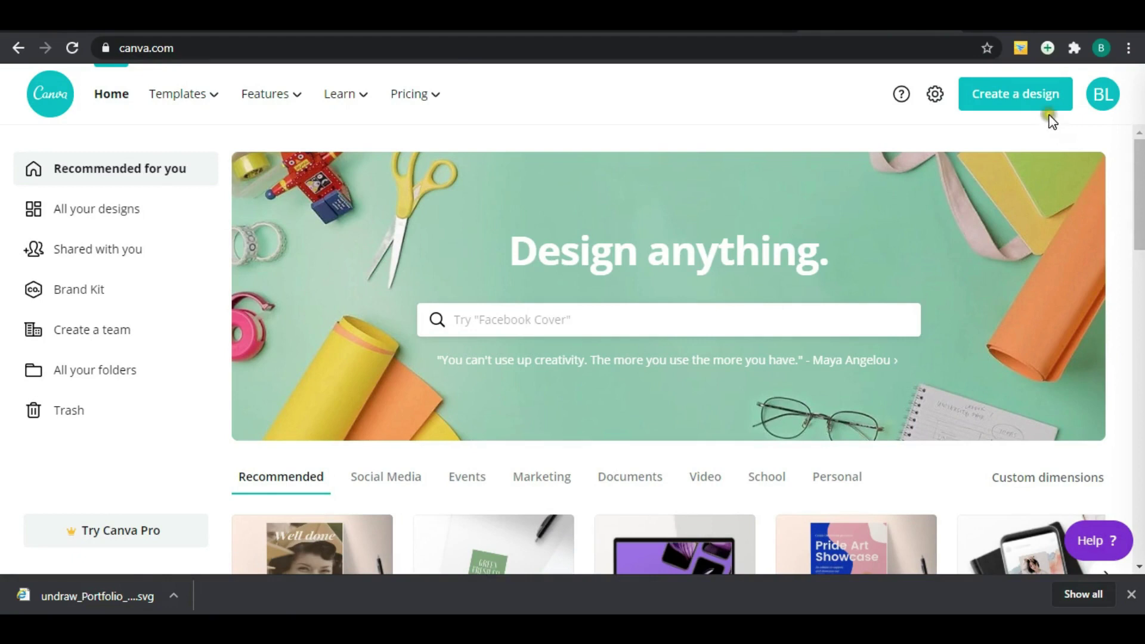
{"action": "left_click", "coordinate": [1040, 109]}
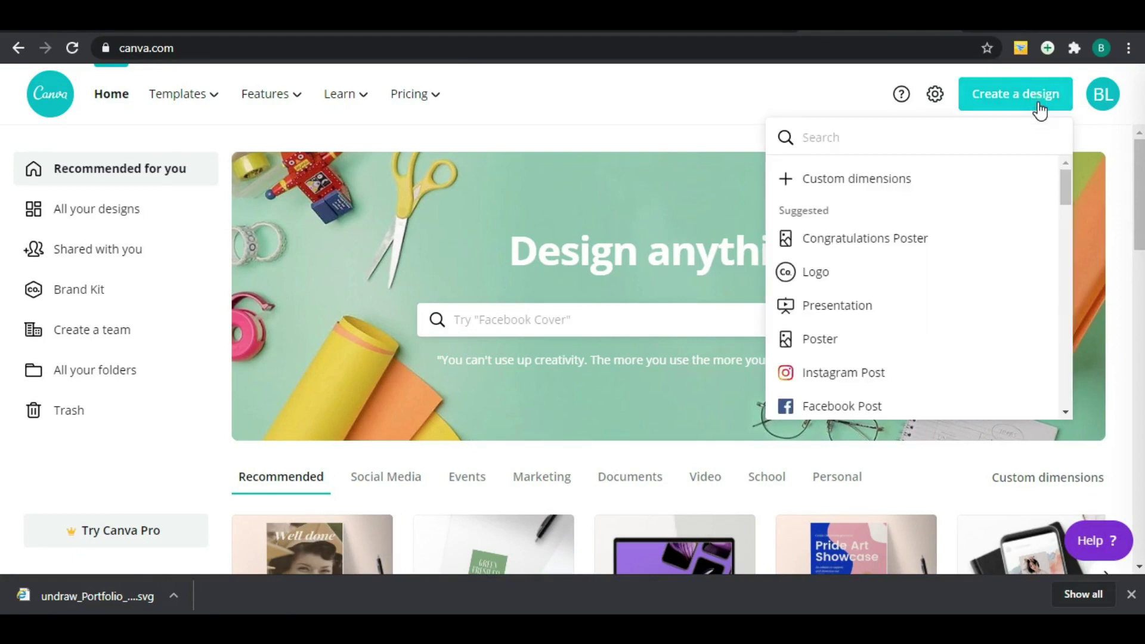
{"action": "left_click", "coordinate": [866, 184]}
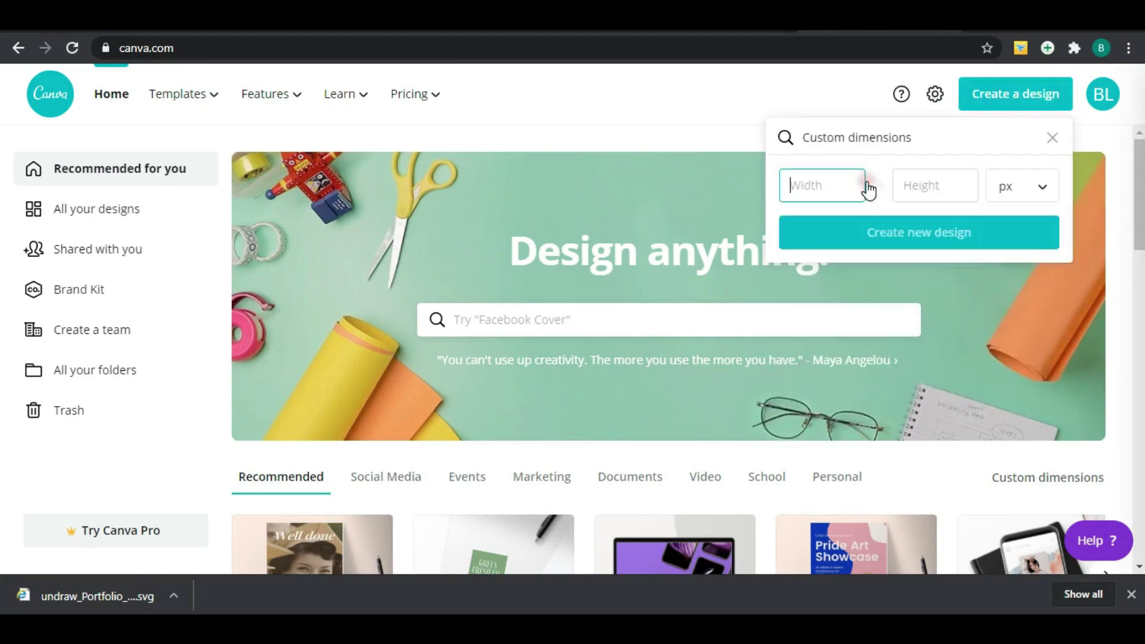
{"action": "type", "text": "1920"}
{"action": "key", "text": "Tab"}
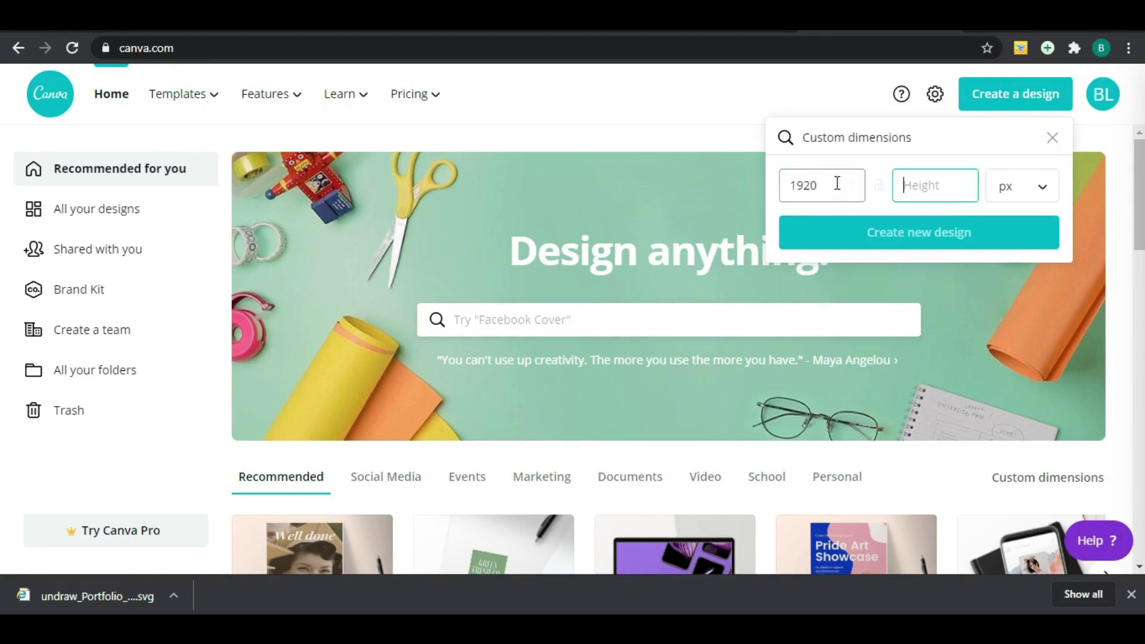
{"action": "type", "text": "912"}
{"action": "left_click", "coordinate": [871, 236]}
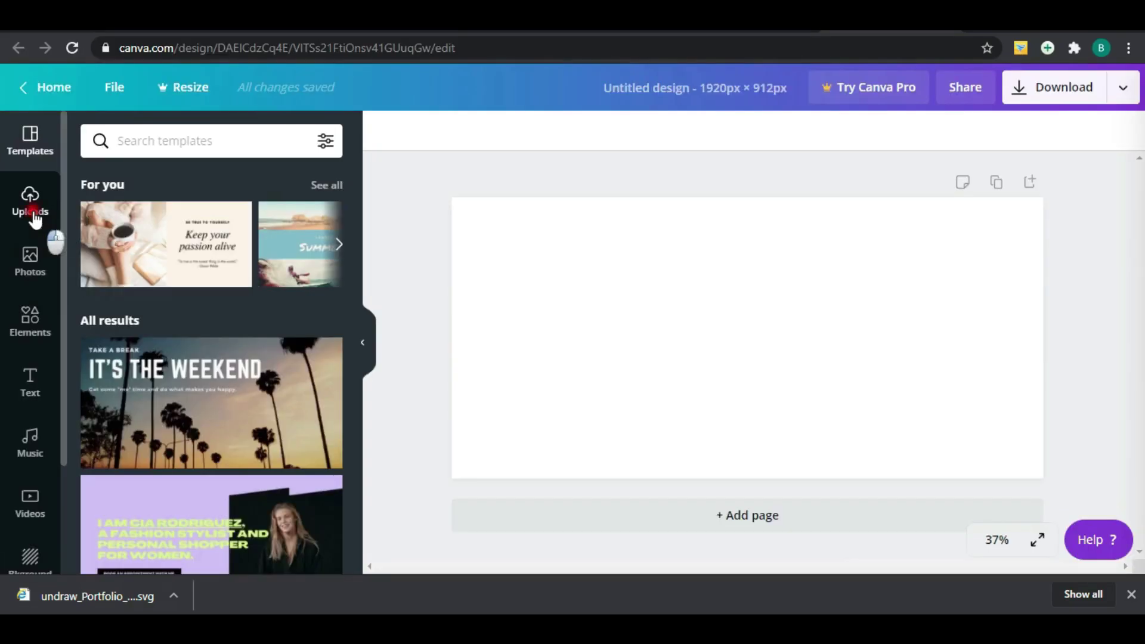
Step: Place the uploaded portfolio SVG, enlarged, on the right of the design and download it as Untitled design.png
{"action": "left_click", "coordinate": [30, 203]}
{"action": "left_click_drag", "start_coordinate": [68, 603], "coordinate": [871, 312]}
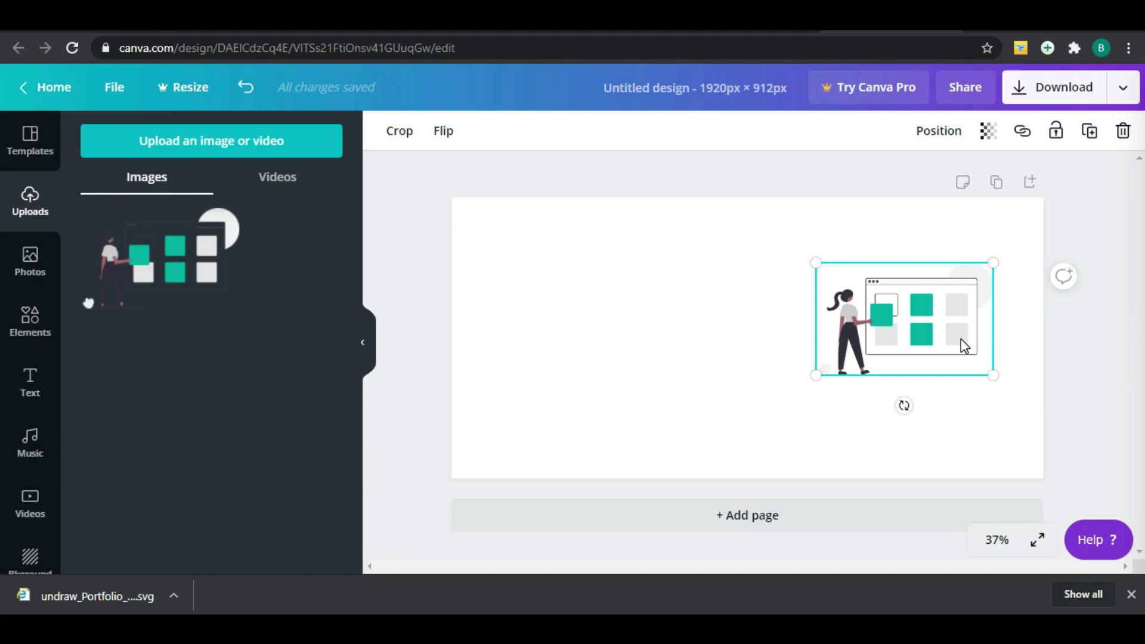
{"action": "left_click_drag", "start_coordinate": [815, 262], "coordinate": [768, 304]}
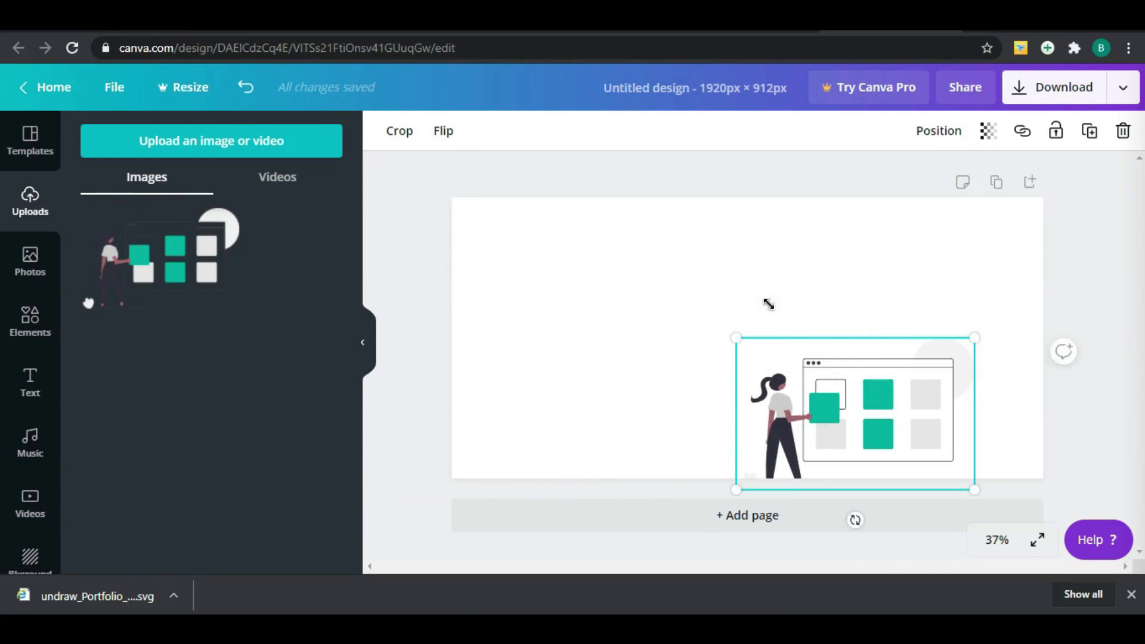
{"action": "left_click_drag", "start_coordinate": [835, 422], "coordinate": [854, 351]}
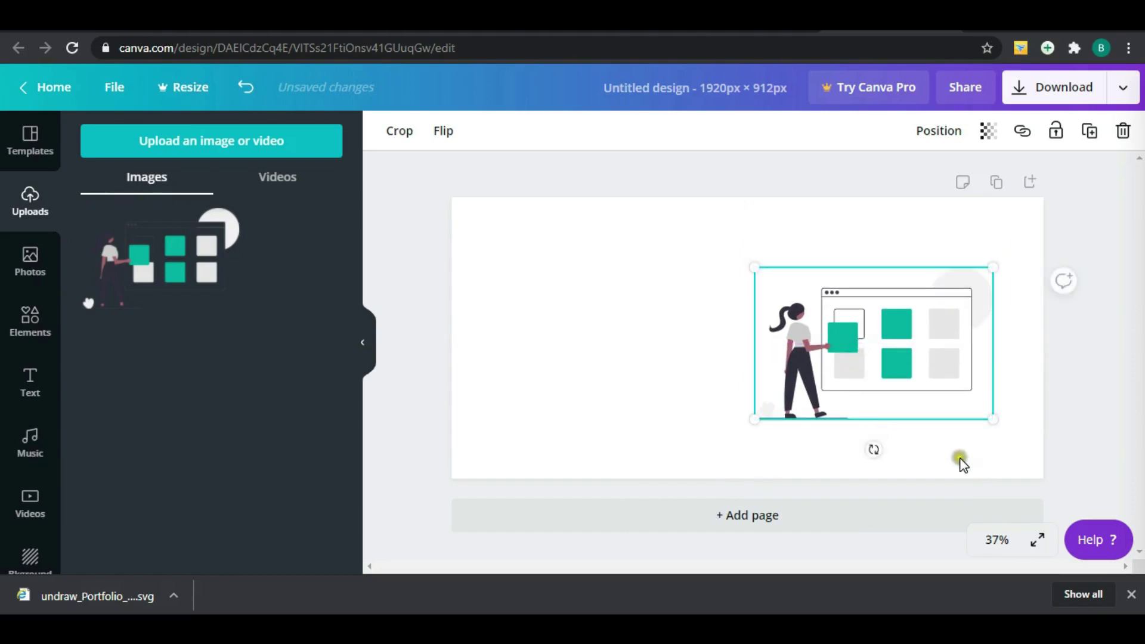
{"action": "left_click", "coordinate": [1041, 106]}
{"action": "left_click", "coordinate": [991, 377]}
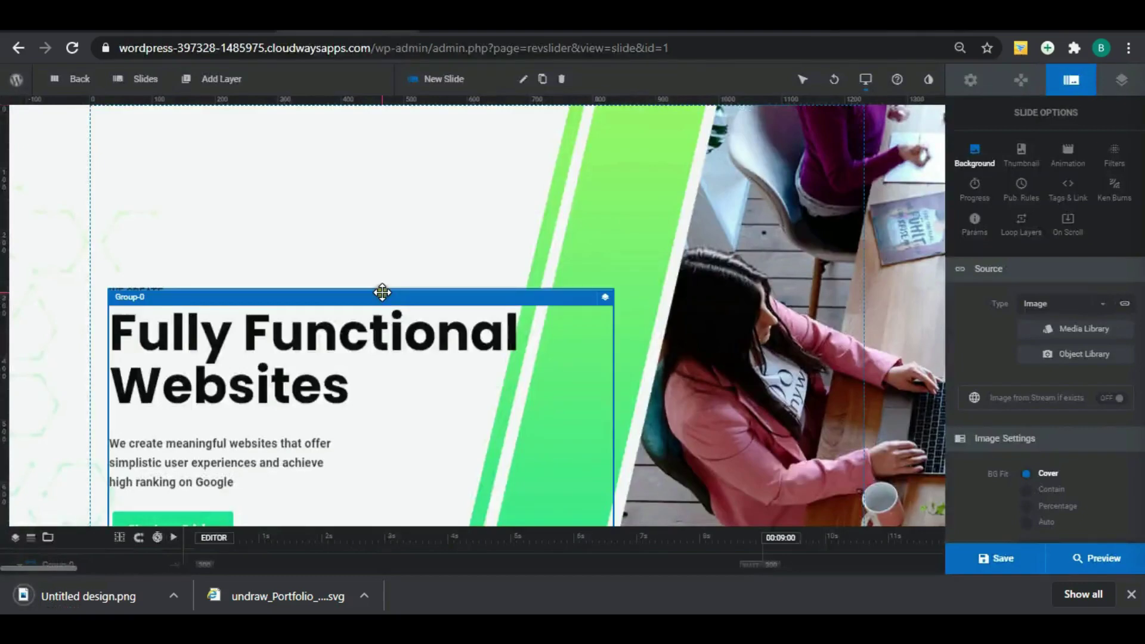
Step: Upload Untitled design.png via the Media Library as the slide background, then preview the slide
{"action": "right_click", "coordinate": [762, 298]}
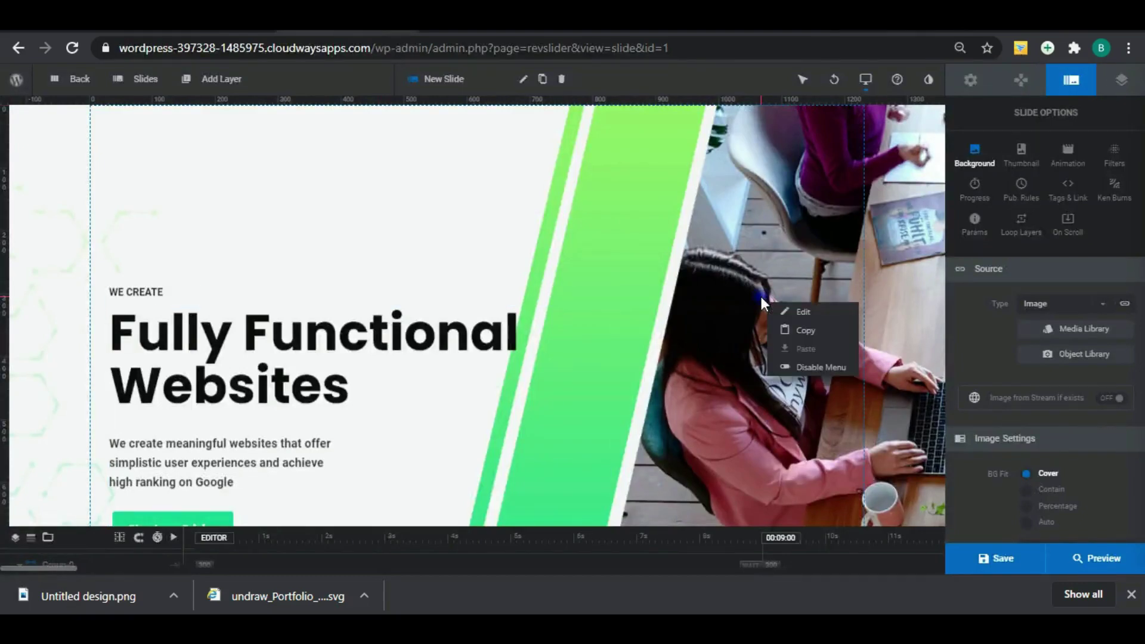
{"action": "right_click", "coordinate": [798, 313]}
{"action": "mouse_move", "coordinate": [829, 327]}
{"action": "left_click", "coordinate": [932, 335]}
{"action": "left_click_drag", "start_coordinate": [56, 598], "coordinate": [312, 256]}
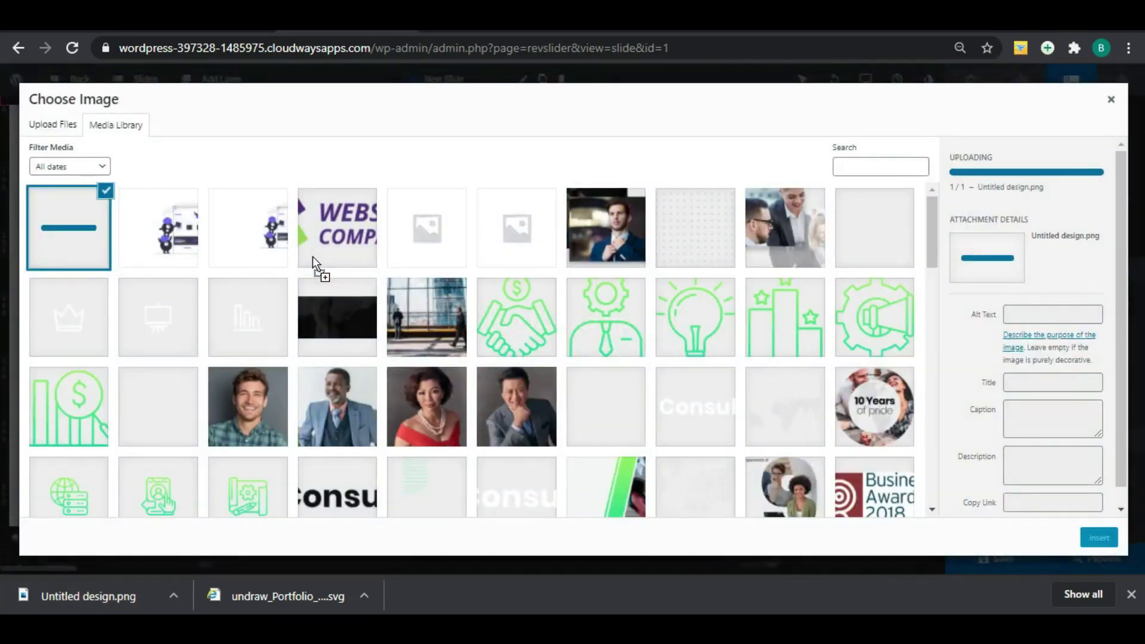
{"action": "left_click", "coordinate": [1098, 537]}
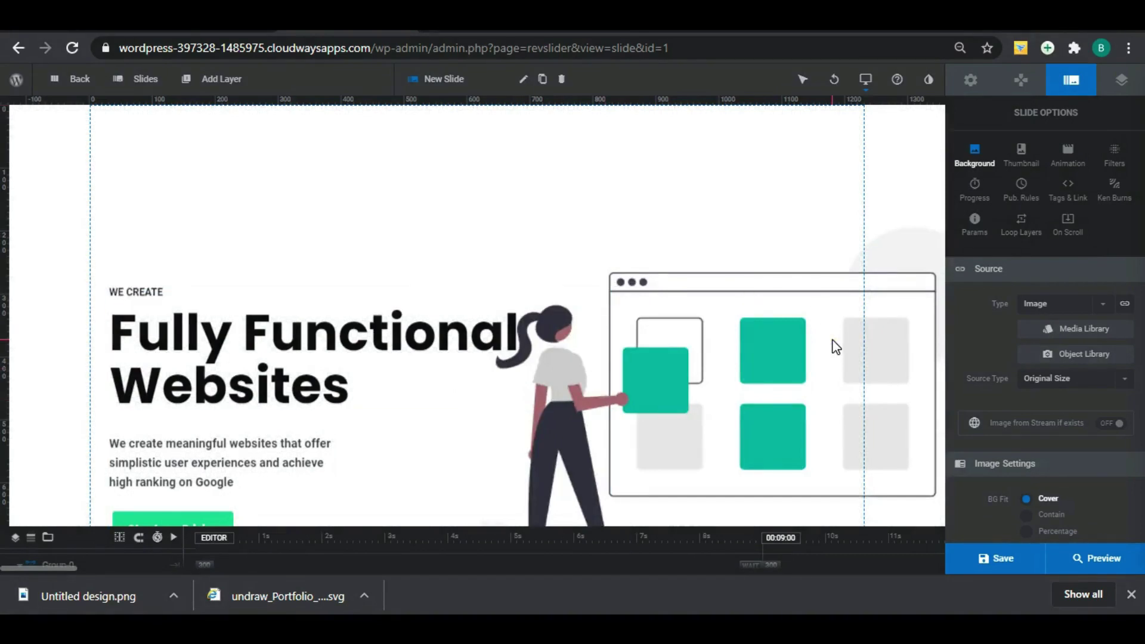
{"action": "left_click", "coordinate": [1090, 564]}
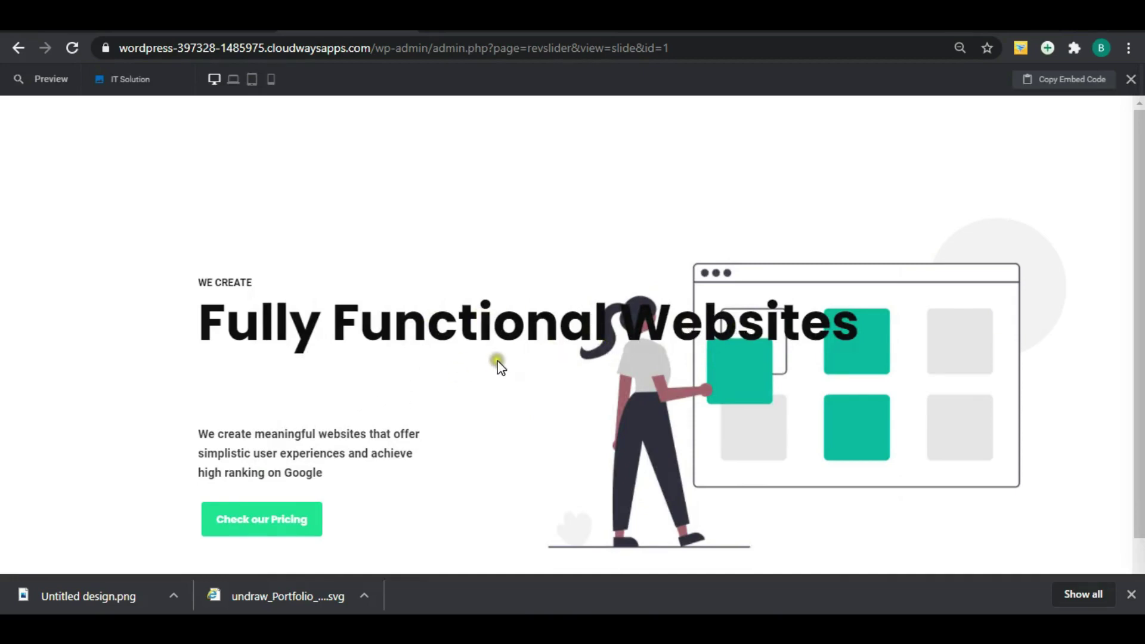
Step: Close the preview and add a line break before 'Websites' in the headline text
{"action": "left_click", "coordinate": [1130, 79]}
{"action": "left_click", "coordinate": [275, 377]}
{"action": "left_click", "coordinate": [1038, 336]}
{"action": "key", "text": "Return"}
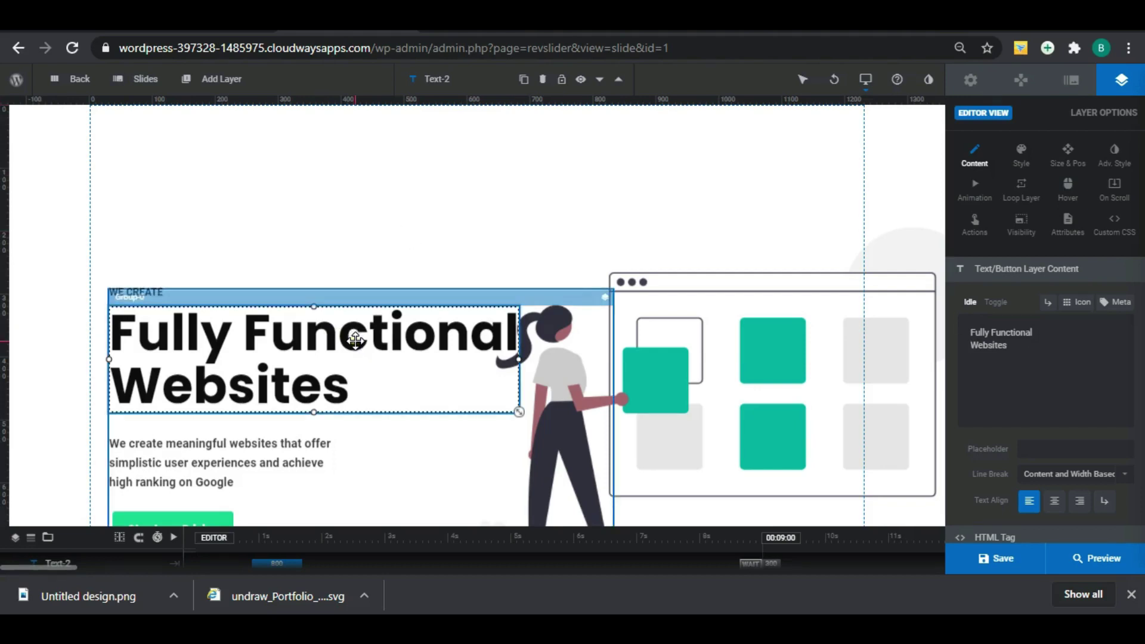
Step: Nudge the headline, paragraph and button slightly left, undoing an accidental headline move to the top
{"action": "left_click_drag", "start_coordinate": [364, 359], "coordinate": [352, 361]}
{"action": "left_click_drag", "start_coordinate": [291, 464], "coordinate": [280, 471]}
{"action": "left_click_drag", "start_coordinate": [223, 509], "coordinate": [187, 514]}
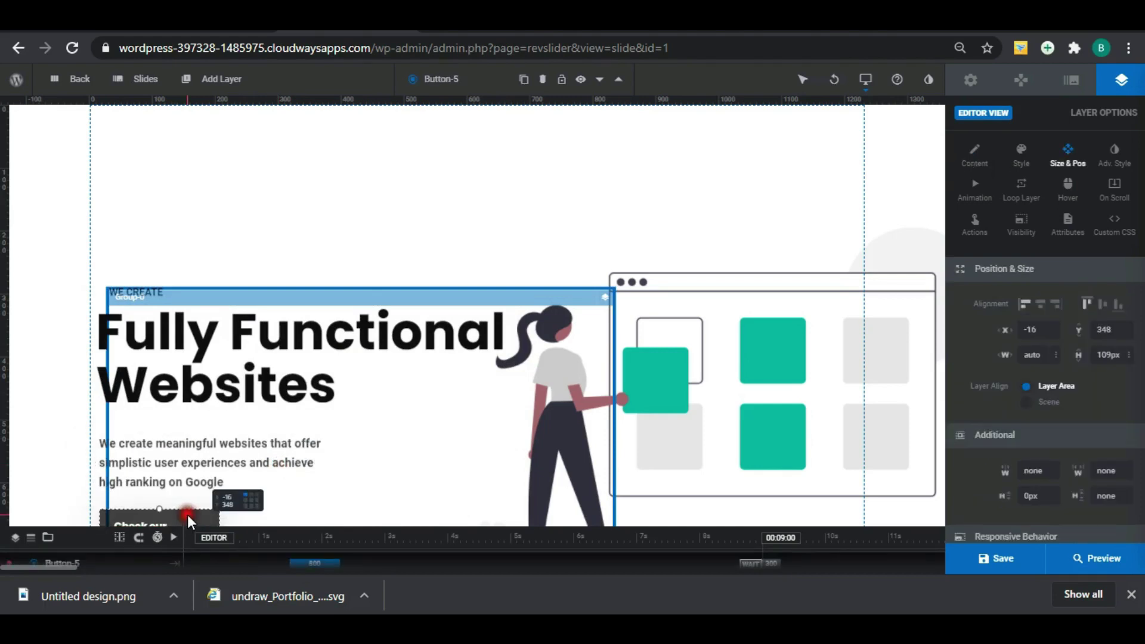
{"action": "left_click", "coordinate": [477, 471]}
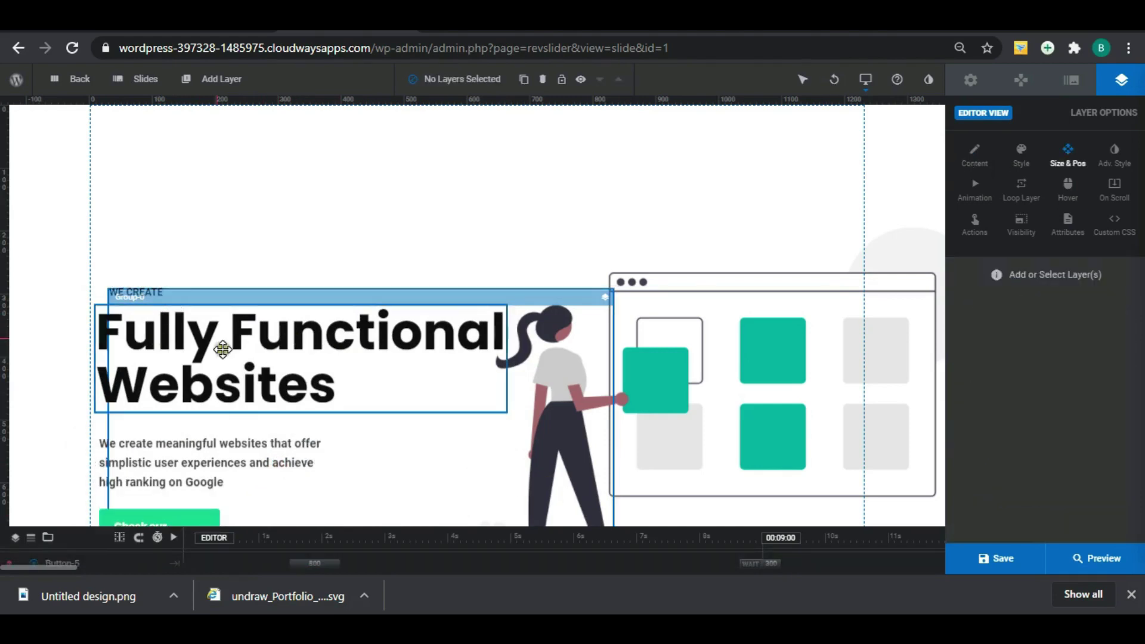
{"action": "left_click_drag", "start_coordinate": [228, 363], "coordinate": [236, 201]}
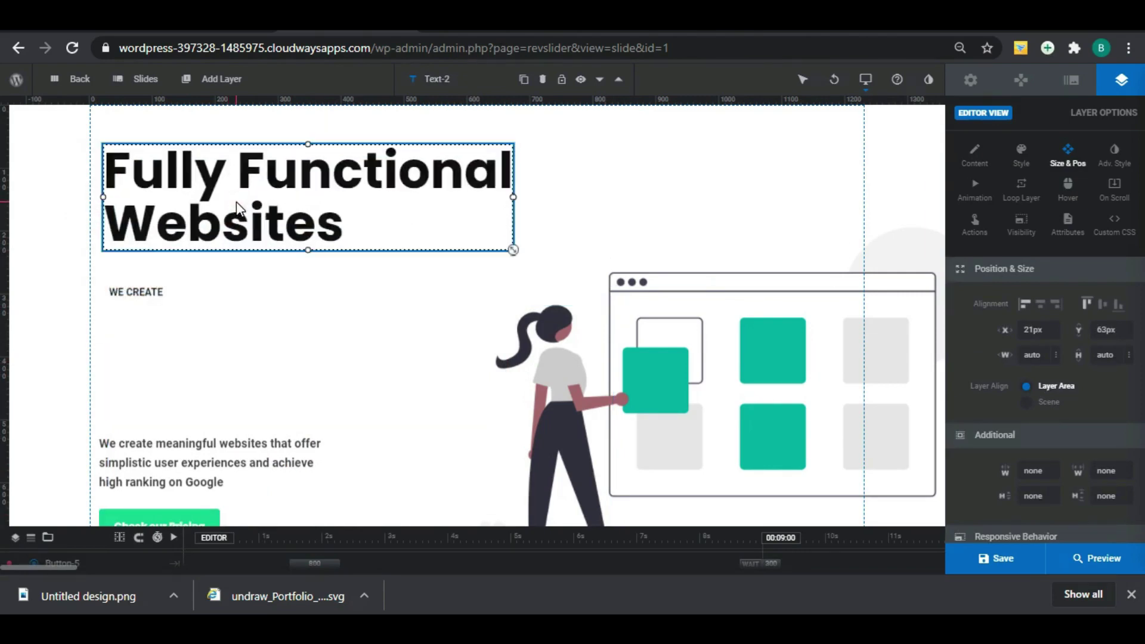
{"action": "key", "text": "ctrl+z"}
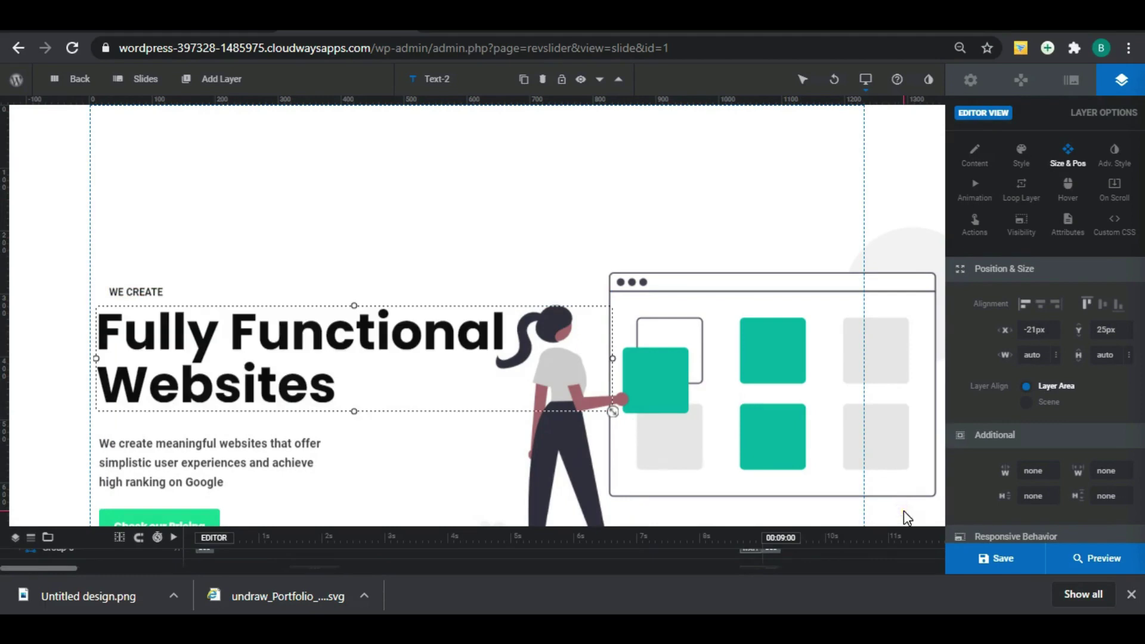
Step: Re-insert the line break before 'Websites' in the headline's content and preview the slide
{"action": "left_click", "coordinate": [1097, 556]}
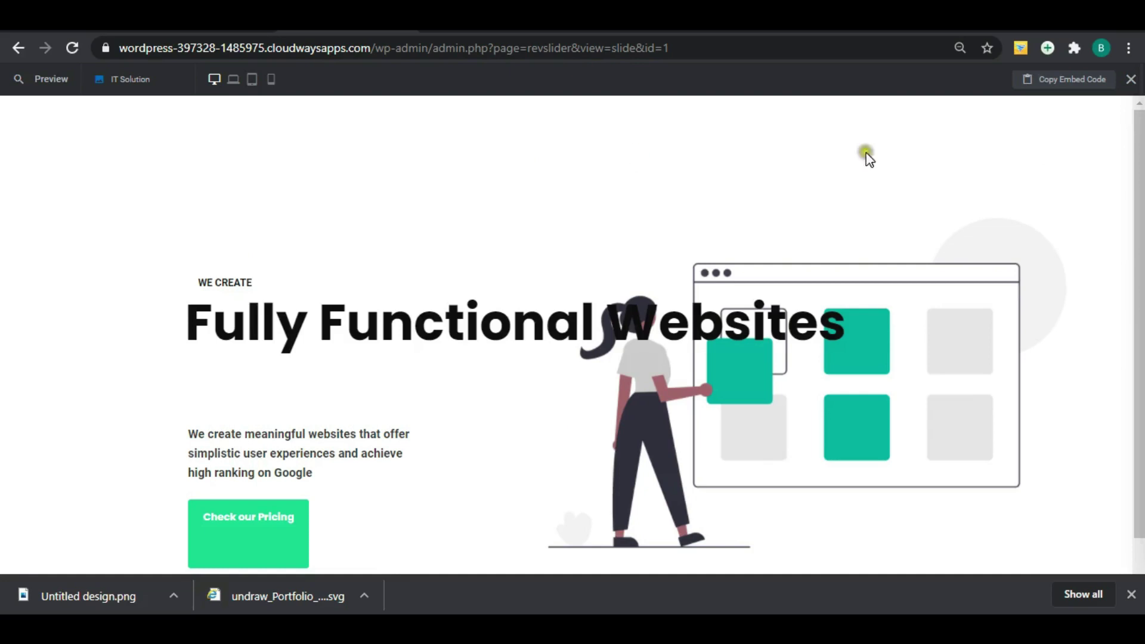
{"action": "left_click", "coordinate": [1133, 78]}
{"action": "right_click", "coordinate": [292, 404]}
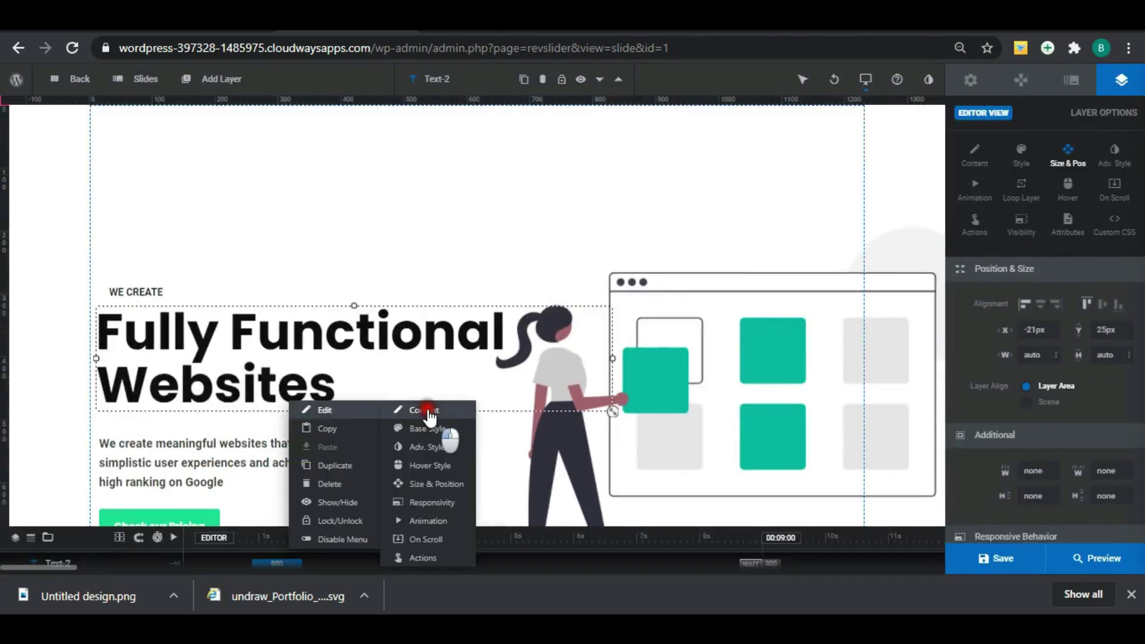
{"action": "left_click", "coordinate": [424, 410]}
{"action": "left_click", "coordinate": [1033, 332]}
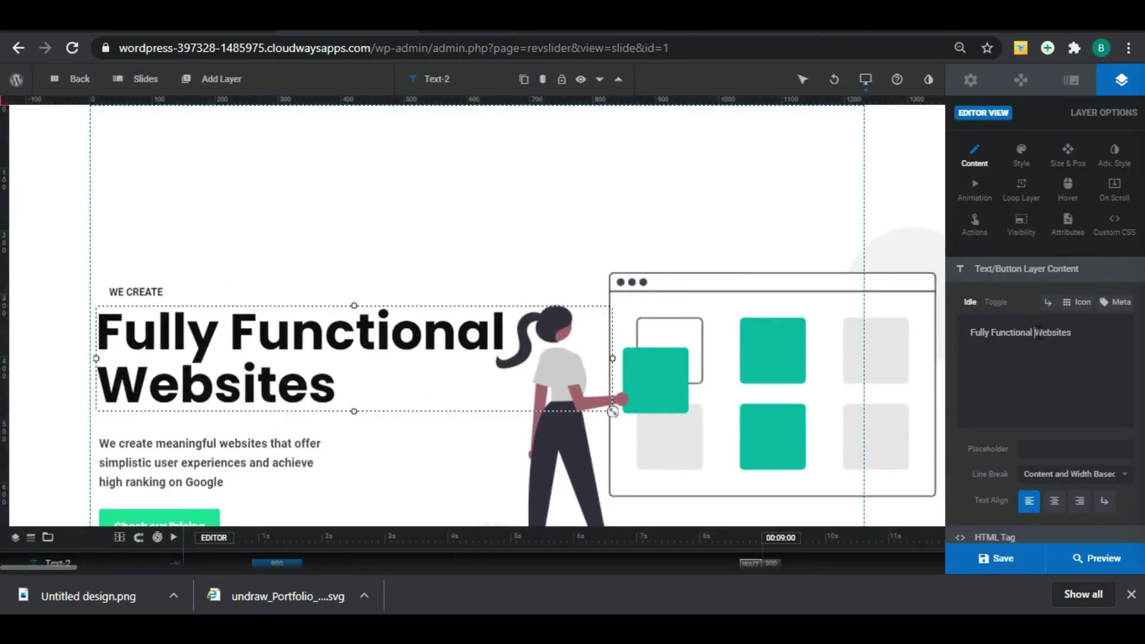
{"action": "key", "text": "Return"}
{"action": "left_click", "coordinate": [1093, 556]}
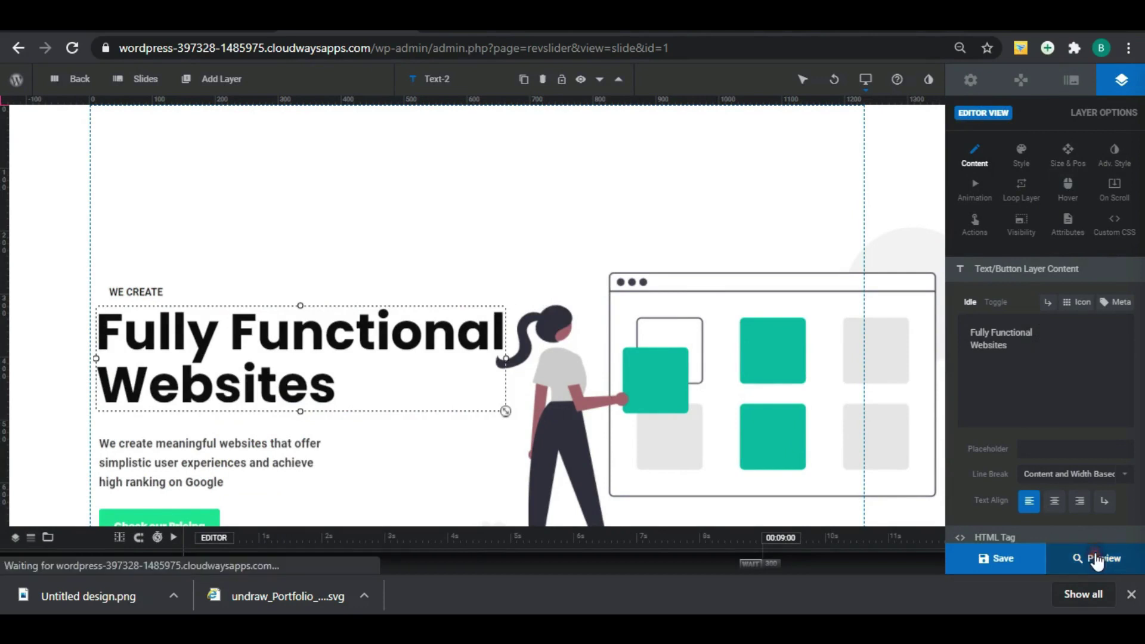
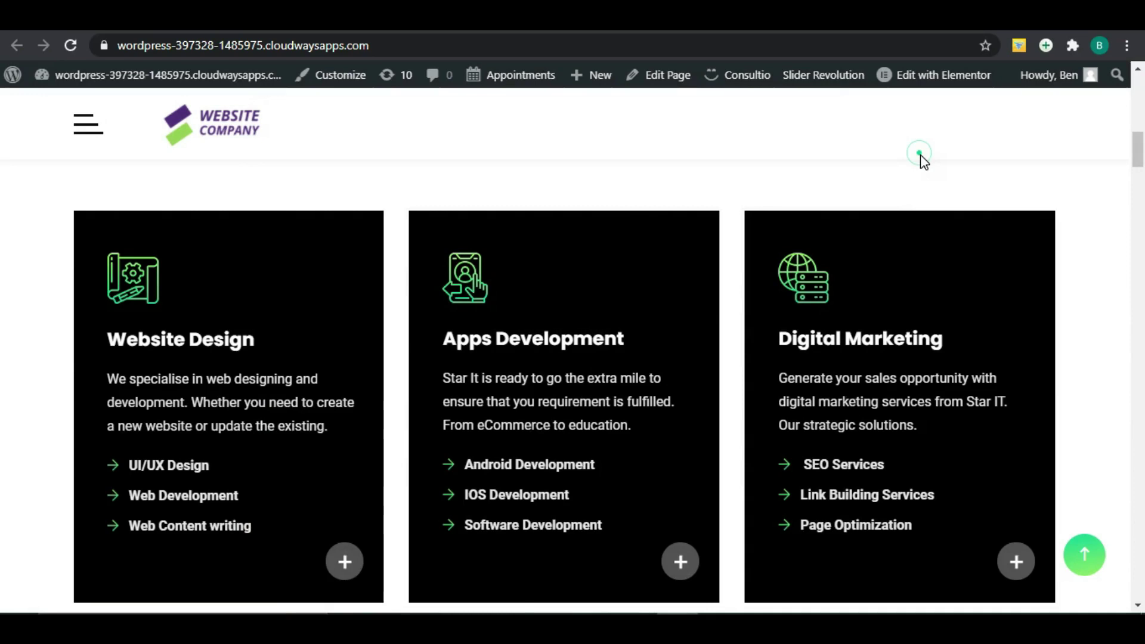
Step: Open the services page with its three dark service cards in the Elementor editor
{"action": "left_click", "coordinate": [929, 76]}
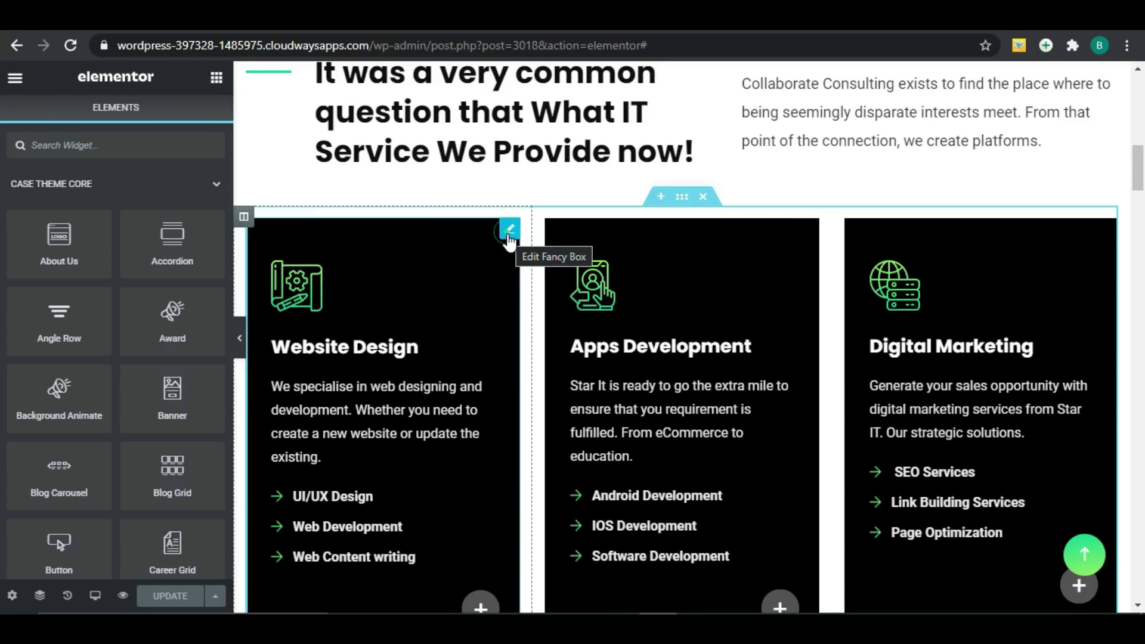
Step: Give the Website Design fancy box 50 px linked padding on all sides
{"action": "left_click", "coordinate": [509, 229]}
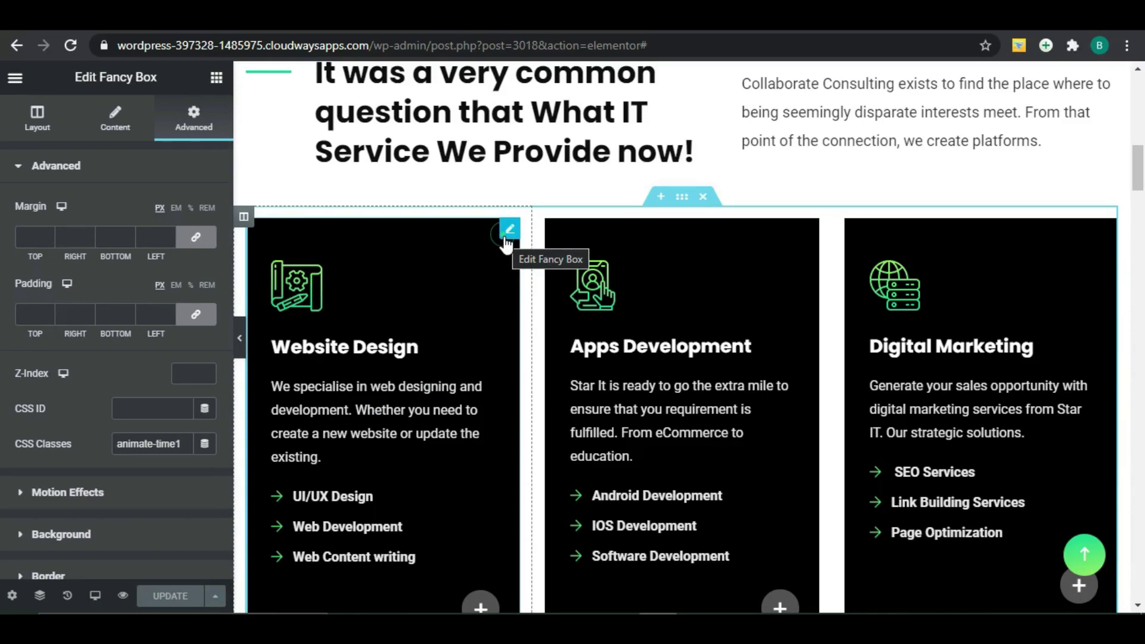
{"action": "left_click", "coordinate": [456, 220]}
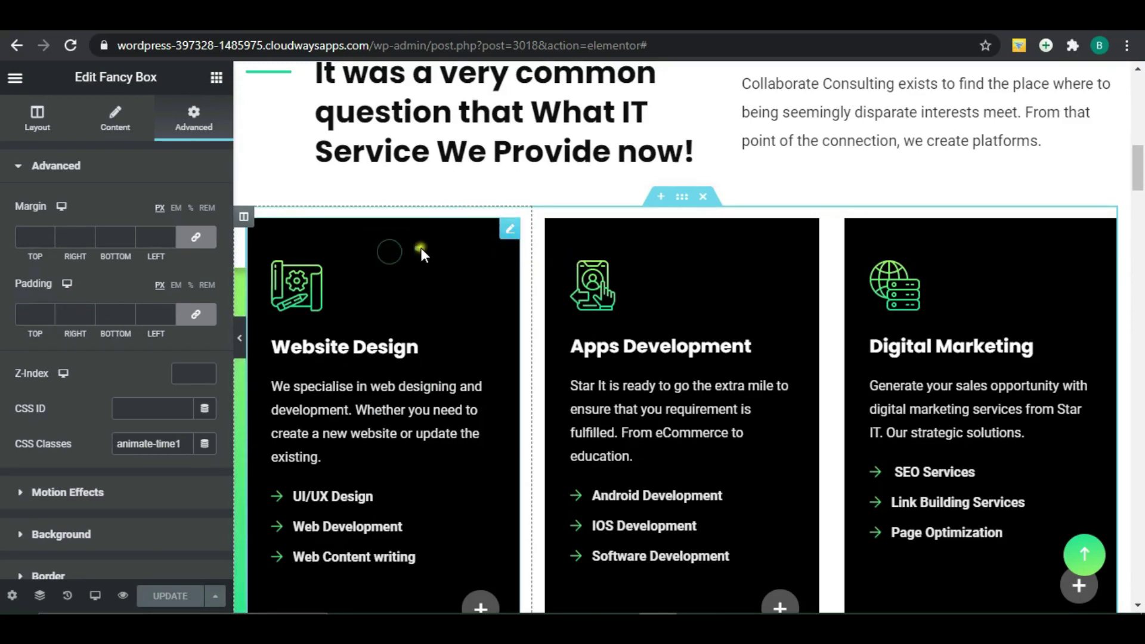
{"action": "left_click", "coordinate": [442, 220]}
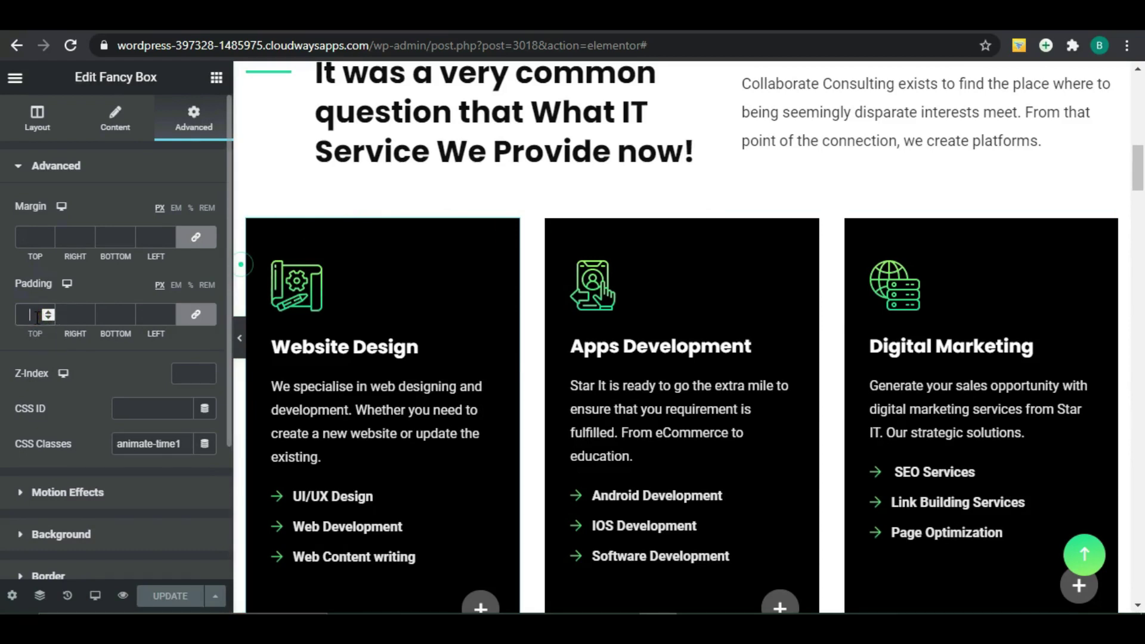
{"action": "type", "text": "50"}
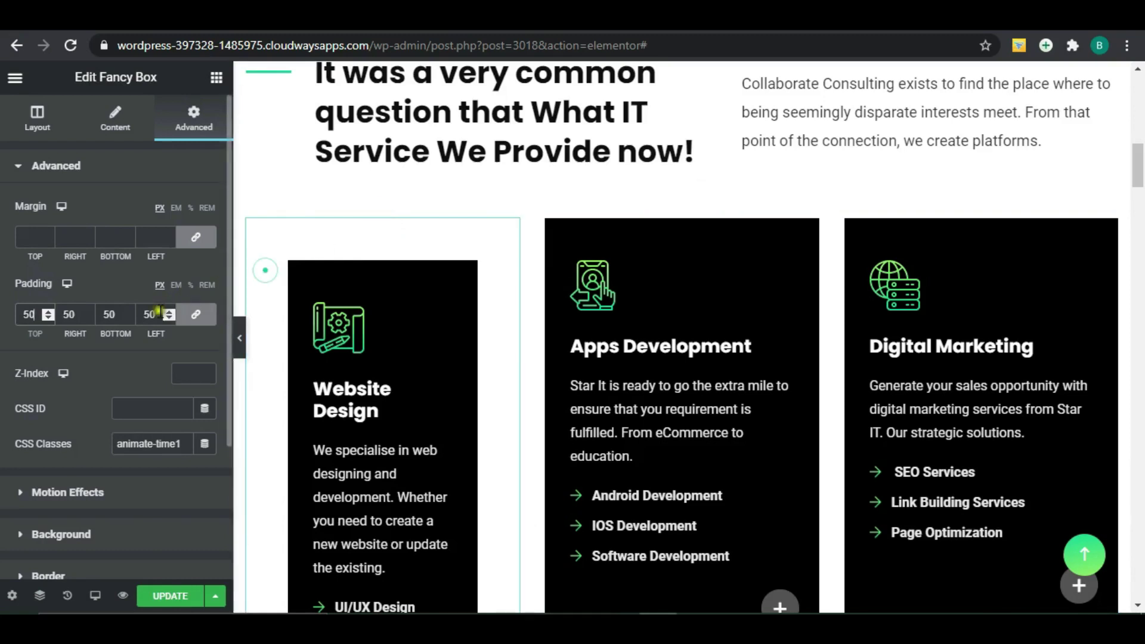
Step: Unlink the Website Design box's padding sides and set its top padding to 30
{"action": "left_click", "coordinate": [192, 316]}
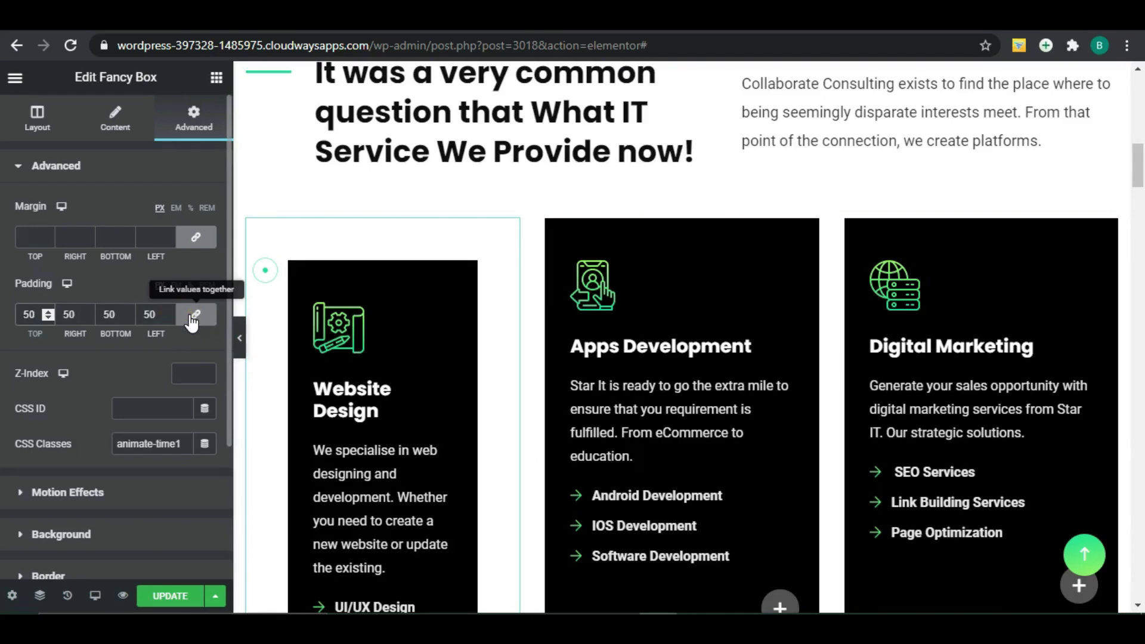
{"action": "double_click", "coordinate": [29, 314]}
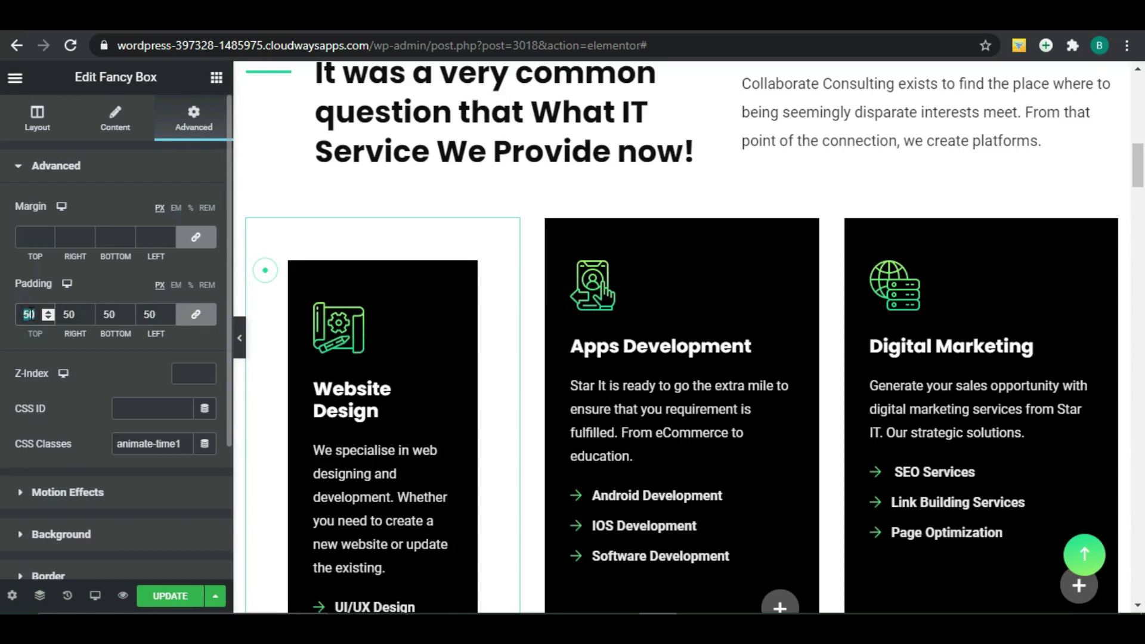
{"action": "key", "text": "BackSpace"}
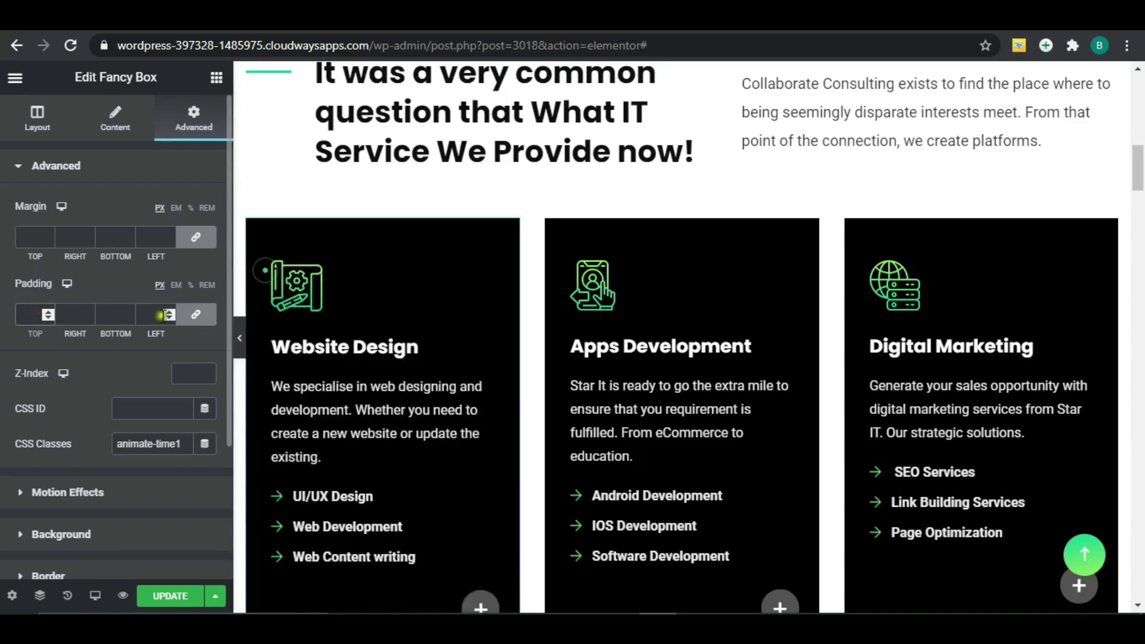
{"action": "left_click", "coordinate": [182, 322]}
{"action": "left_click", "coordinate": [184, 325]}
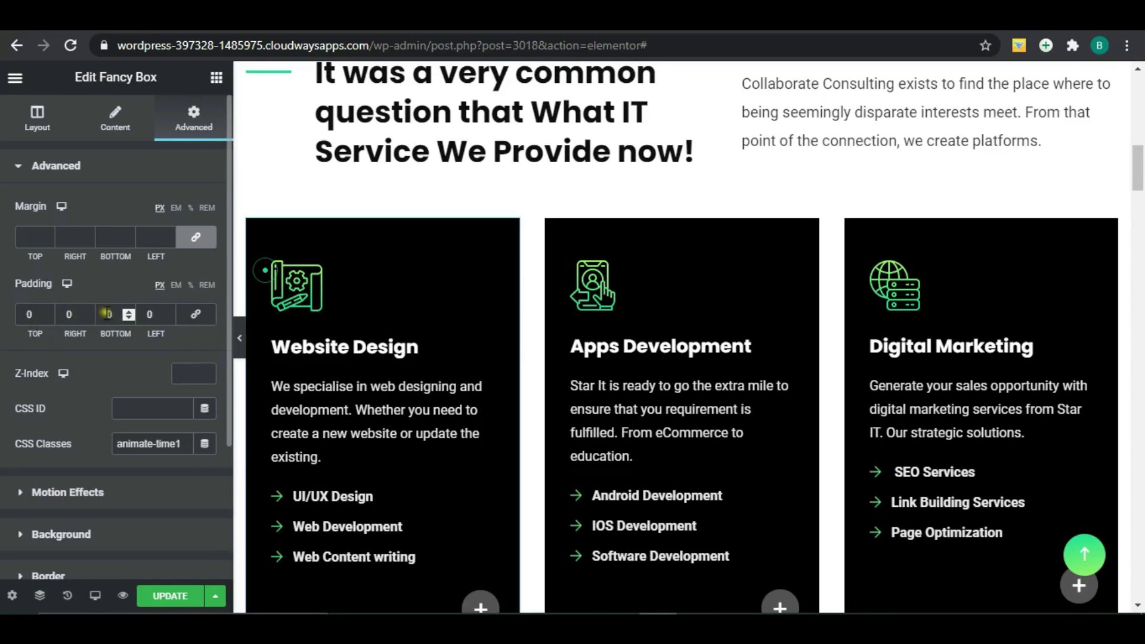
{"action": "left_click", "coordinate": [32, 315]}
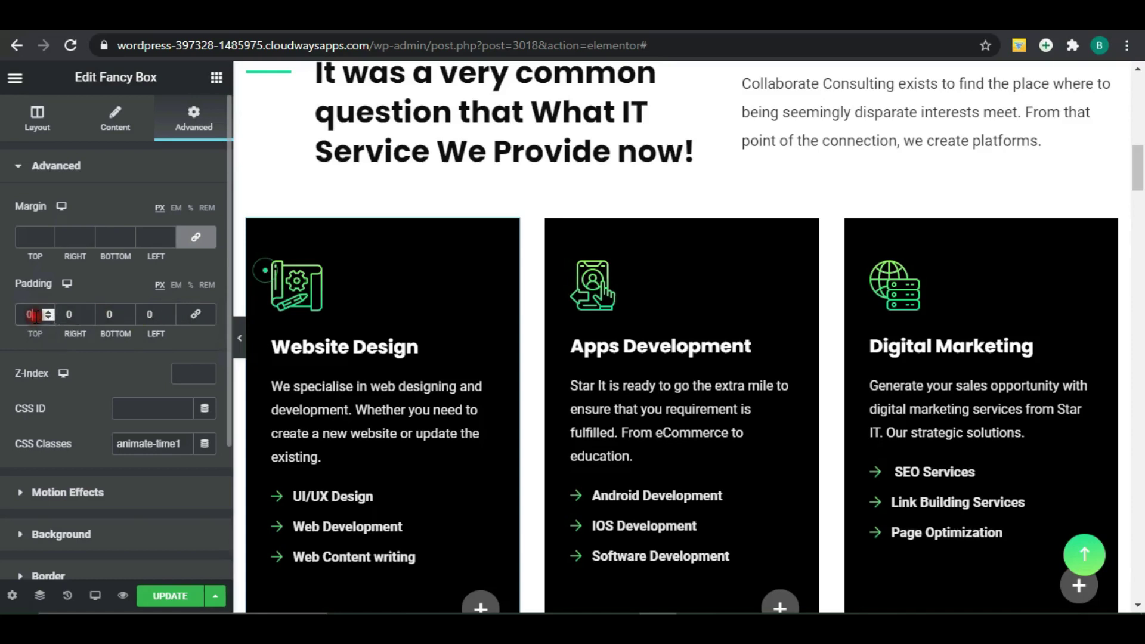
{"action": "double_click", "coordinate": [35, 315]}
{"action": "type", "text": "30"}
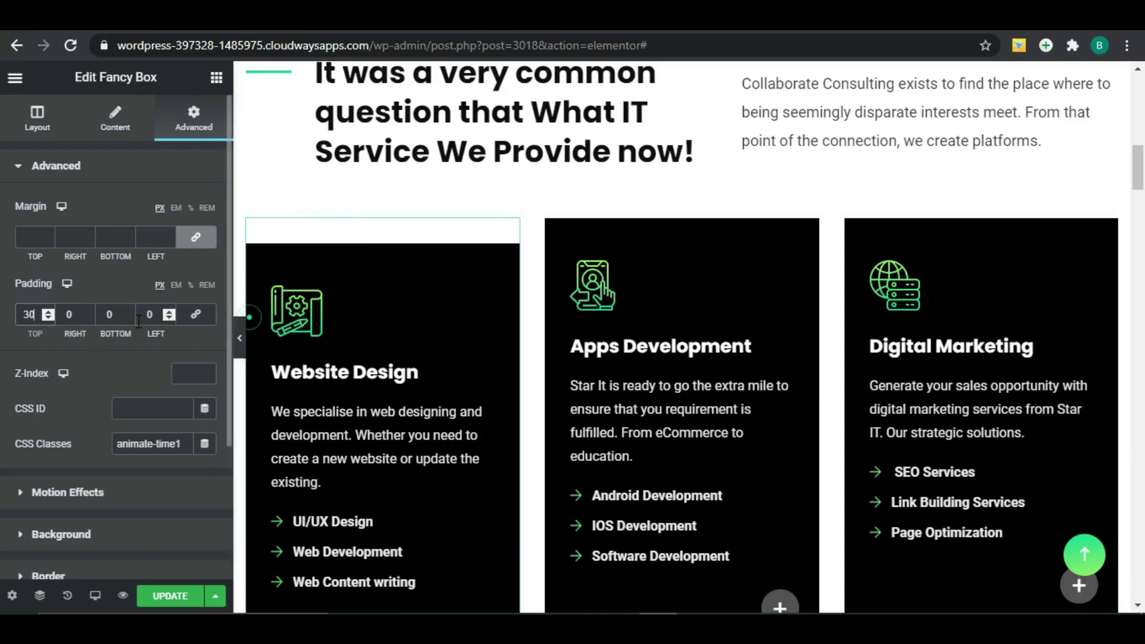
Step: Try larger right padding values, then reset right padding to 0 and clear the top value
{"action": "left_click", "coordinate": [71, 314]}
{"action": "type", "text": "0"}
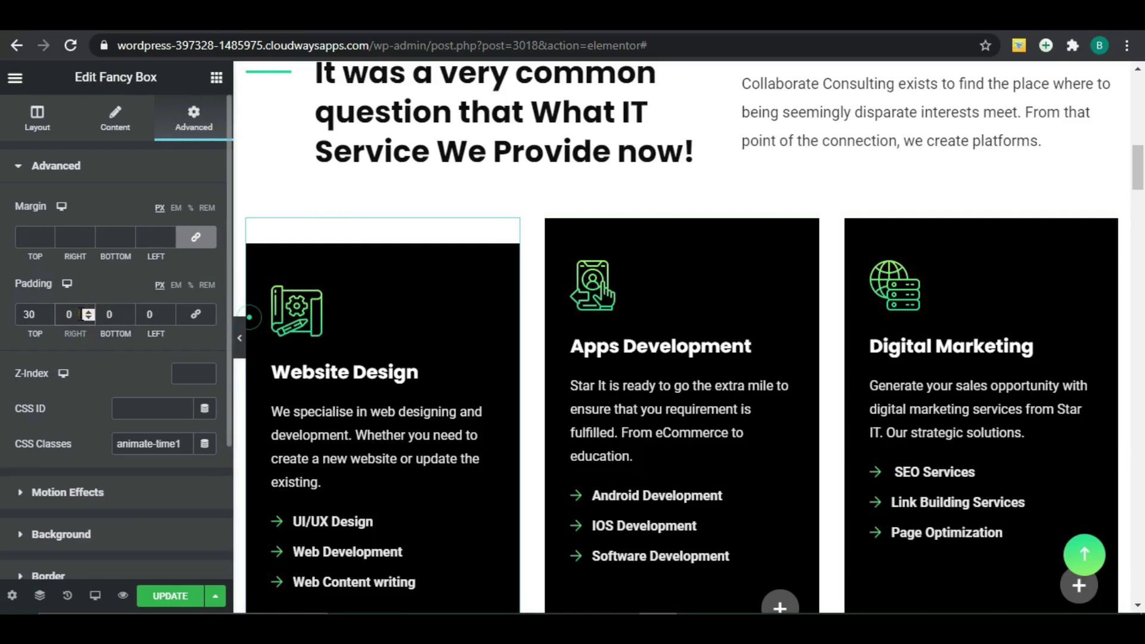
{"action": "left_click", "coordinate": [90, 310]}
{"action": "left_click", "coordinate": [91, 310]}
{"action": "left_click", "coordinate": [90, 310]}
{"action": "left_click", "coordinate": [91, 310]}
{"action": "left_click", "coordinate": [91, 310]}
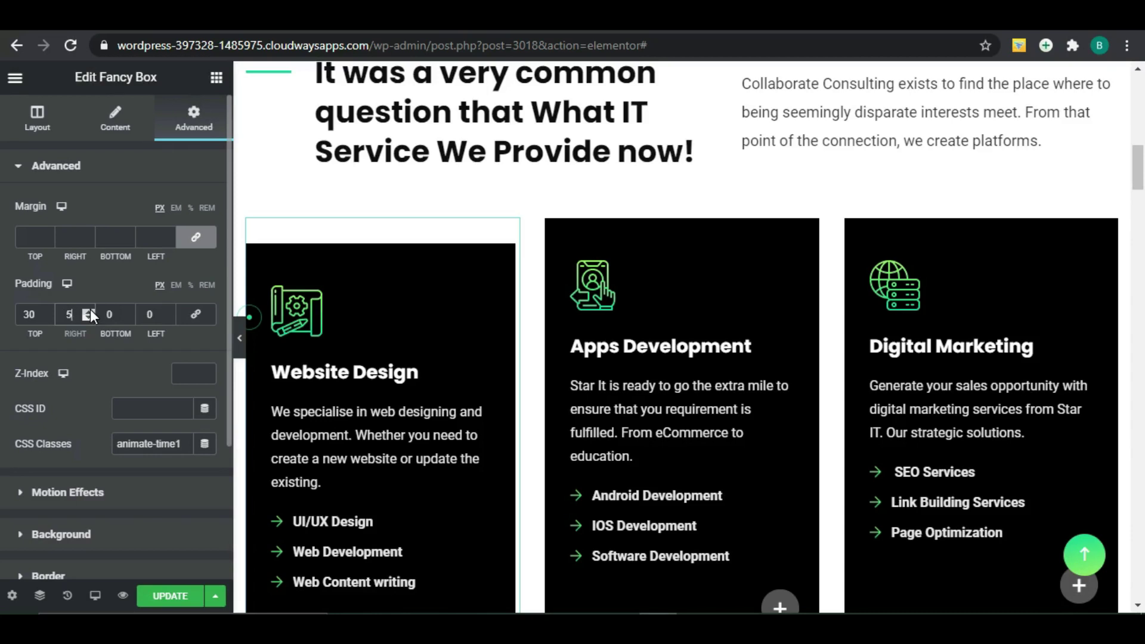
{"action": "left_click", "coordinate": [90, 310]}
{"action": "left_click_drag", "start_coordinate": [90, 310], "coordinate": [90, 309]}
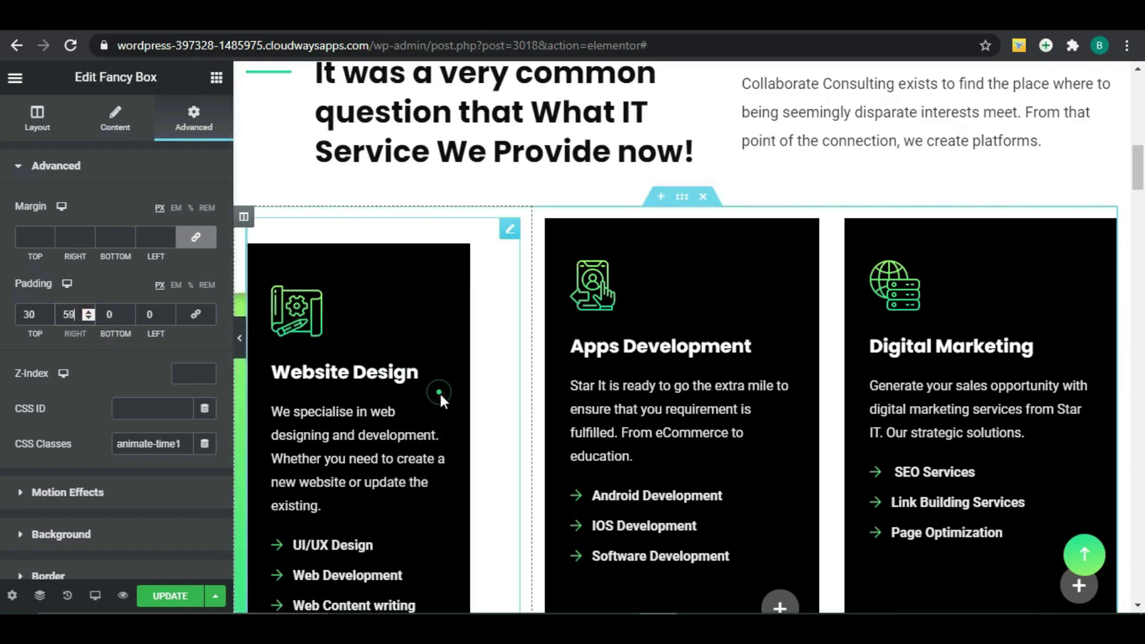
{"action": "left_click", "coordinate": [69, 313]}
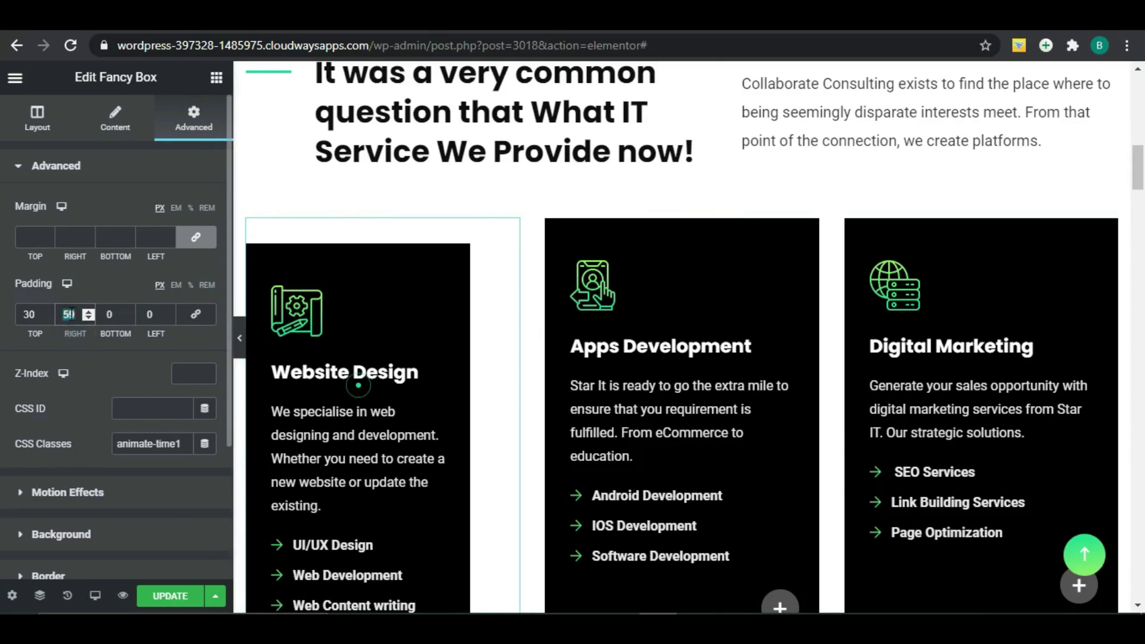
{"action": "key", "text": "BackSpace"}
{"action": "key", "text": "BackSpace"}
{"action": "type", "text": "0"}
{"action": "left_click", "coordinate": [28, 314]}
{"action": "key", "text": "BackSpace"}
{"action": "key", "text": "BackSpace"}
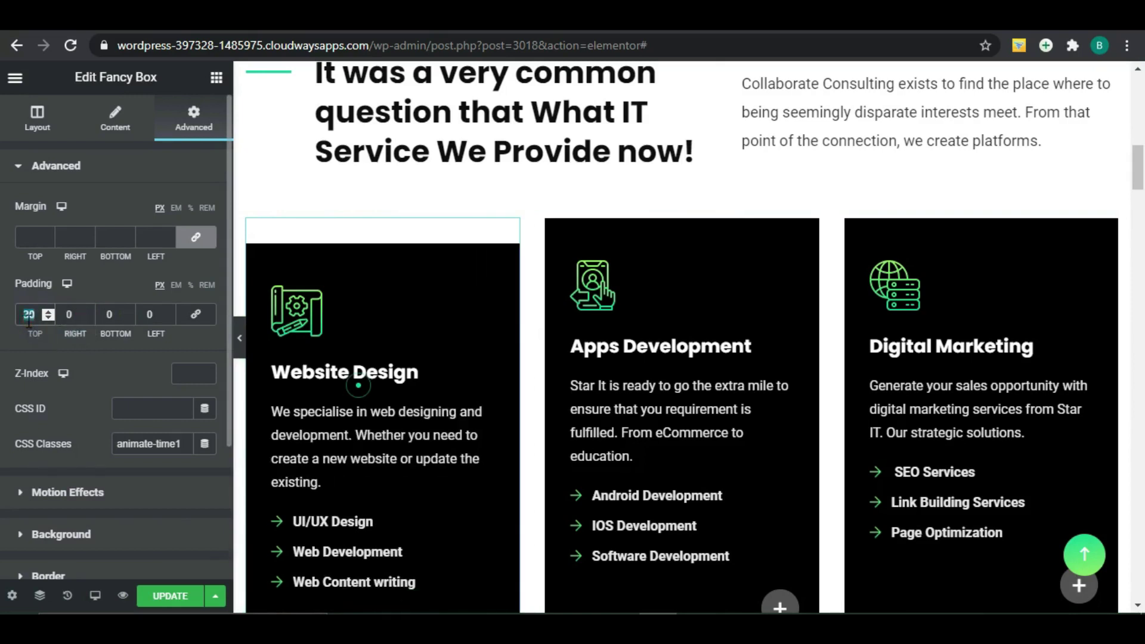
Step: Set the box's top padding to 0 and open the 'It was a very common question…' heading
{"action": "type", "text": "0"}
{"action": "scroll", "coordinate": [345, 456], "scroll_direction": "up", "scroll_amount": 1}
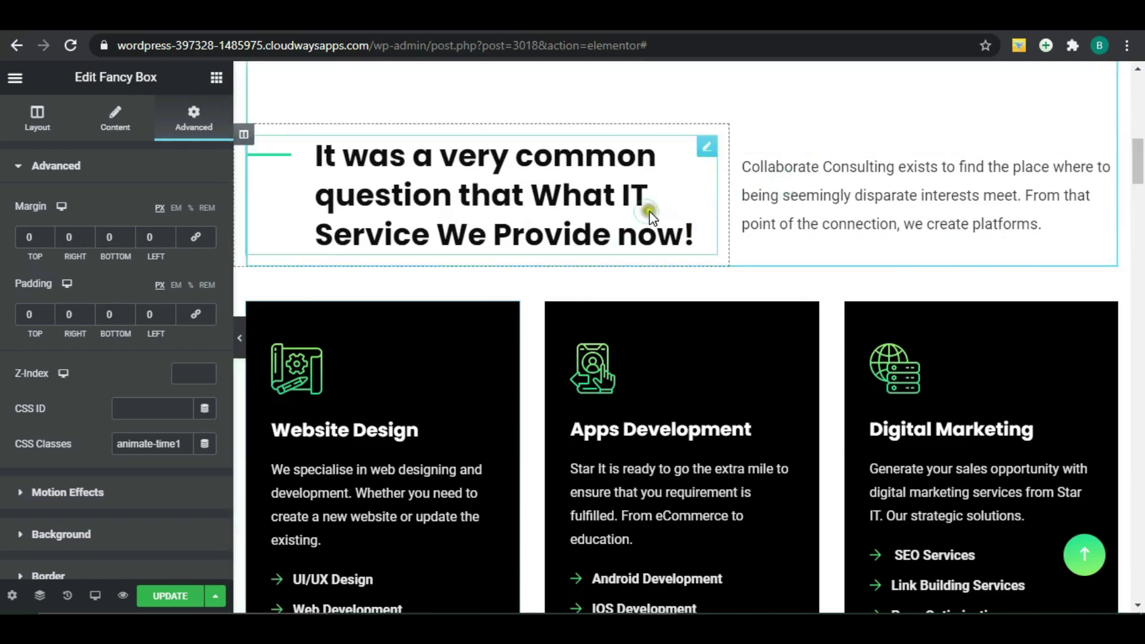
{"action": "left_click_drag", "start_coordinate": [1140, 161], "coordinate": [1140, 151]}
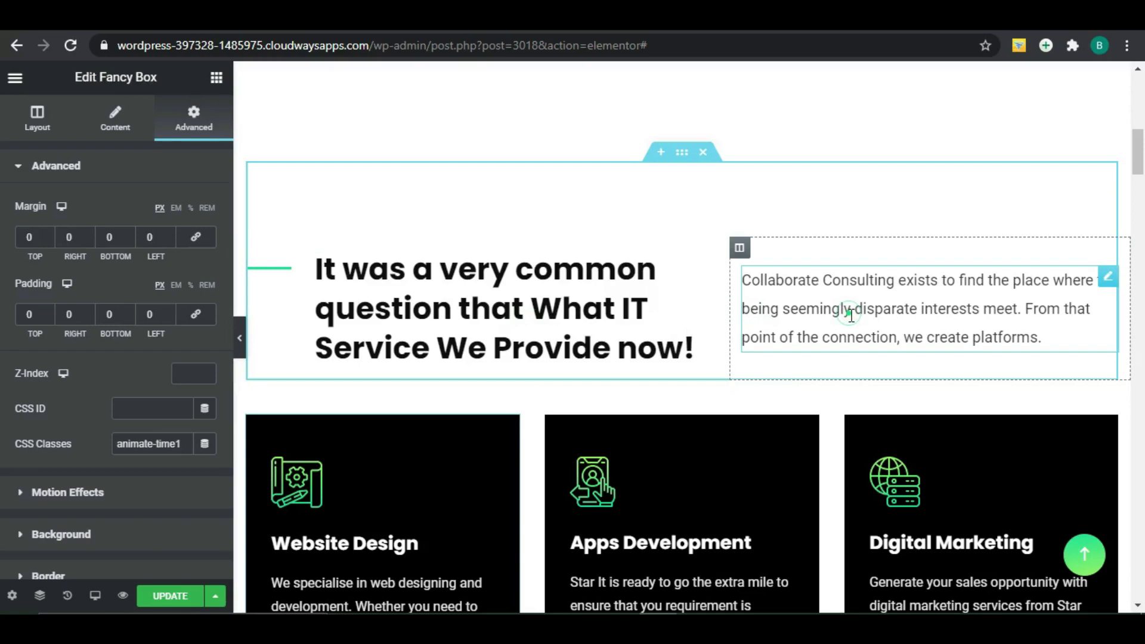
{"action": "left_click", "coordinate": [705, 261]}
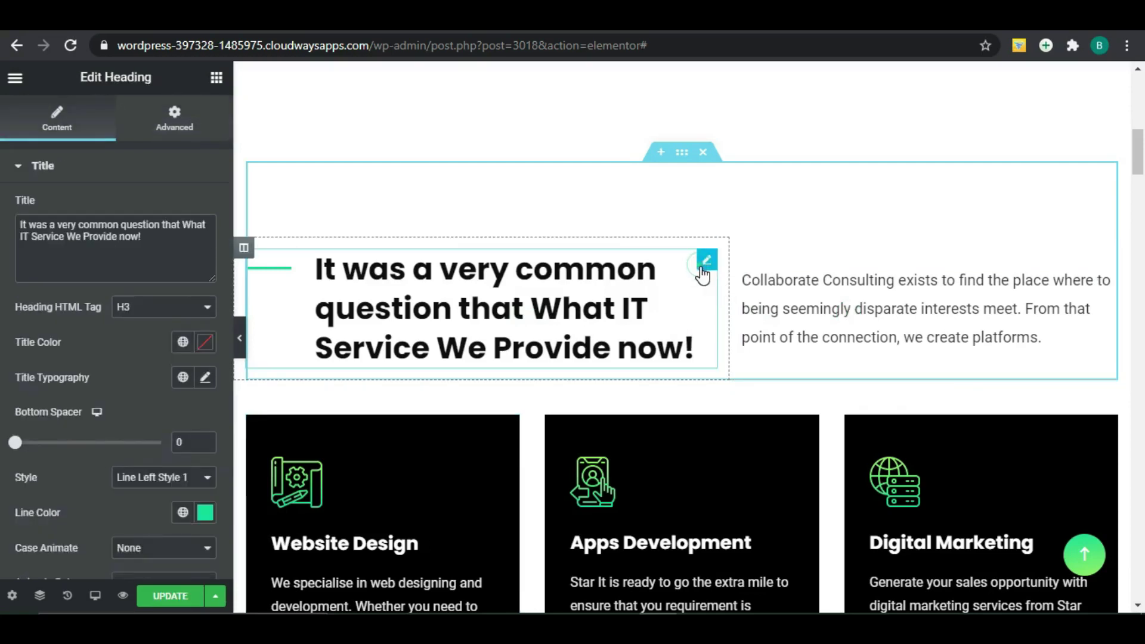
Step: Unlink the heading's padding sides and test right and left padding values
{"action": "left_click", "coordinate": [179, 132]}
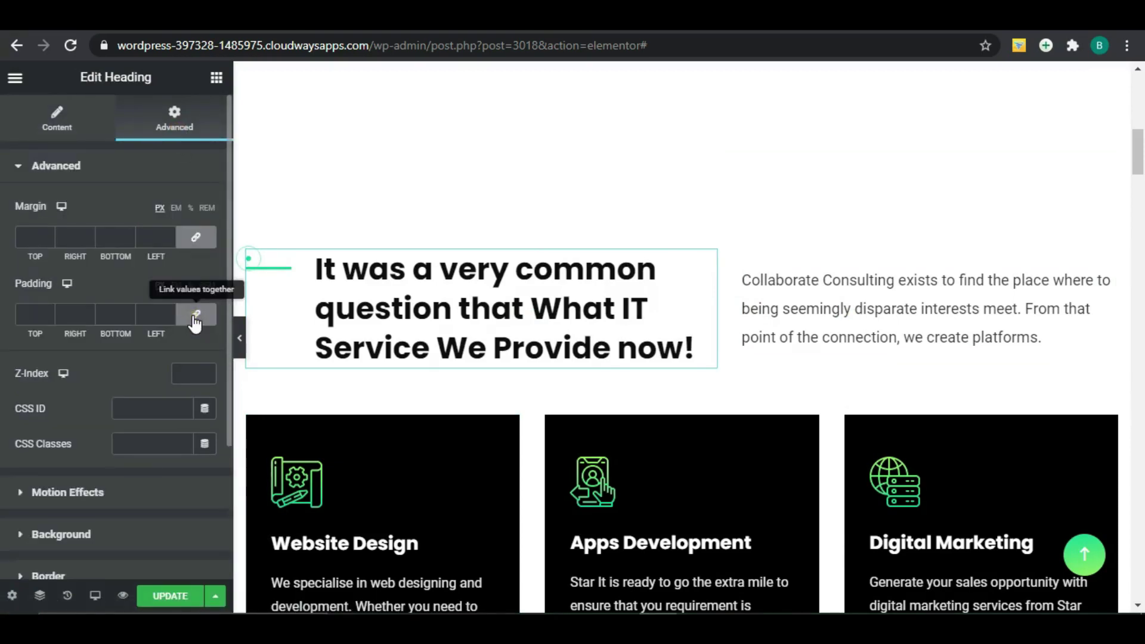
{"action": "left_click", "coordinate": [195, 316]}
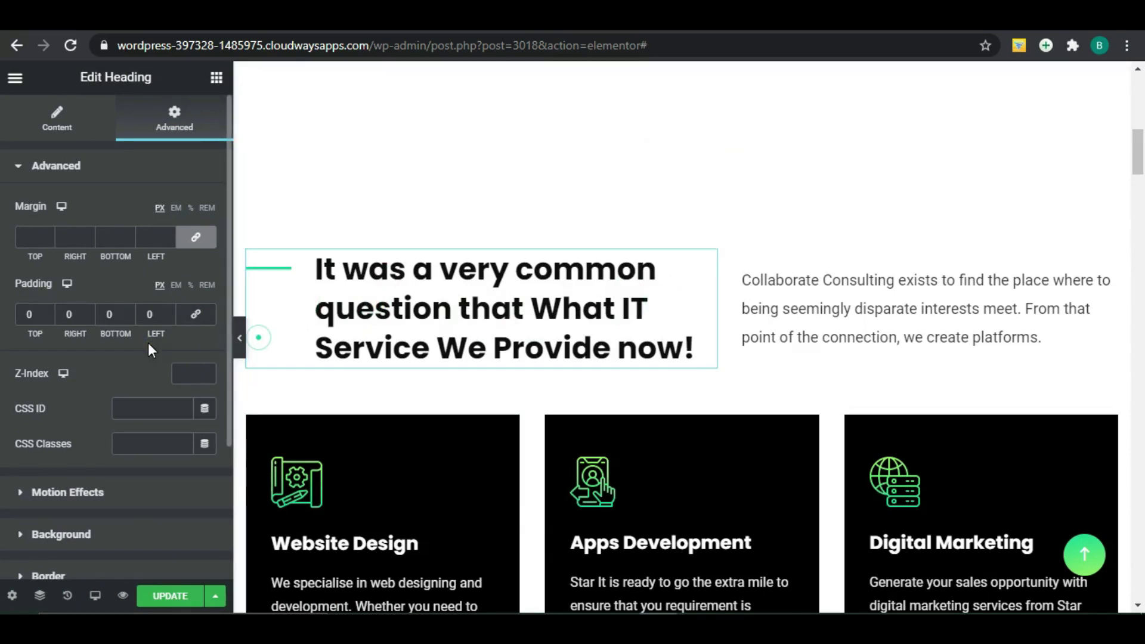
{"action": "left_click", "coordinate": [115, 318]}
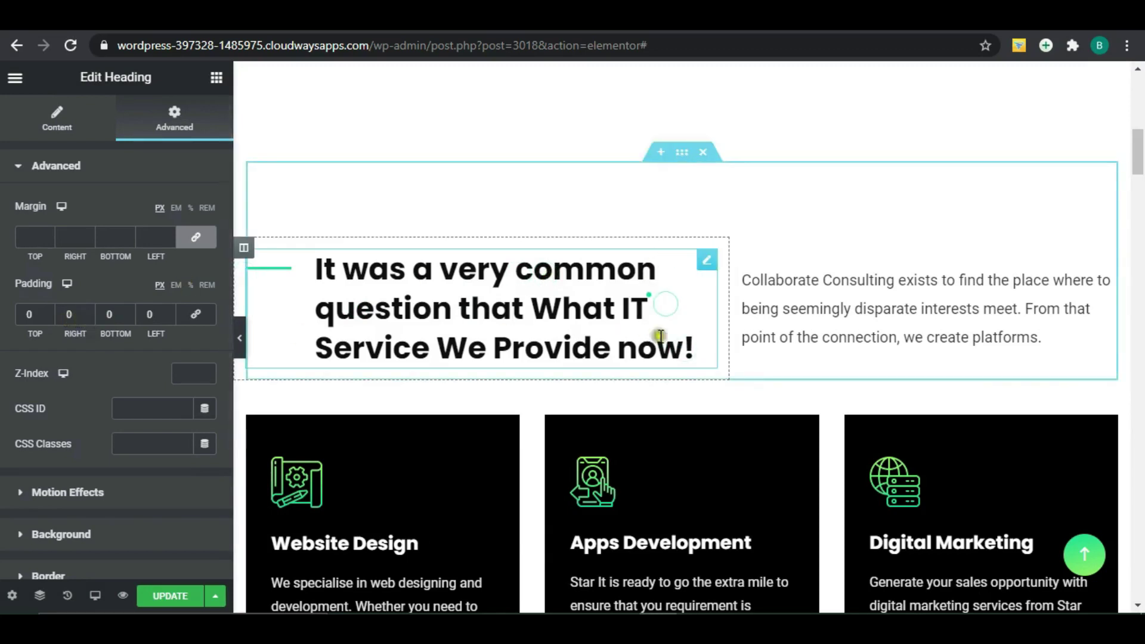
{"action": "left_click", "coordinate": [88, 311]}
{"action": "left_click", "coordinate": [88, 311]}
{"action": "left_click", "coordinate": [89, 311]}
{"action": "left_click", "coordinate": [88, 311]}
{"action": "left_click", "coordinate": [88, 312]}
{"action": "left_click", "coordinate": [88, 311]}
{"action": "left_click", "coordinate": [88, 312]}
{"action": "left_click", "coordinate": [88, 318]}
{"action": "left_click", "coordinate": [88, 318]}
{"action": "left_click", "coordinate": [89, 318]}
{"action": "left_click", "coordinate": [88, 317]}
{"action": "left_click", "coordinate": [88, 318]}
{"action": "left_click", "coordinate": [167, 313]}
{"action": "left_click", "coordinate": [168, 312]}
{"action": "left_click", "coordinate": [167, 312]}
{"action": "left_click", "coordinate": [167, 322]}
{"action": "left_click", "coordinate": [168, 322]}
{"action": "left_click", "coordinate": [167, 322]}
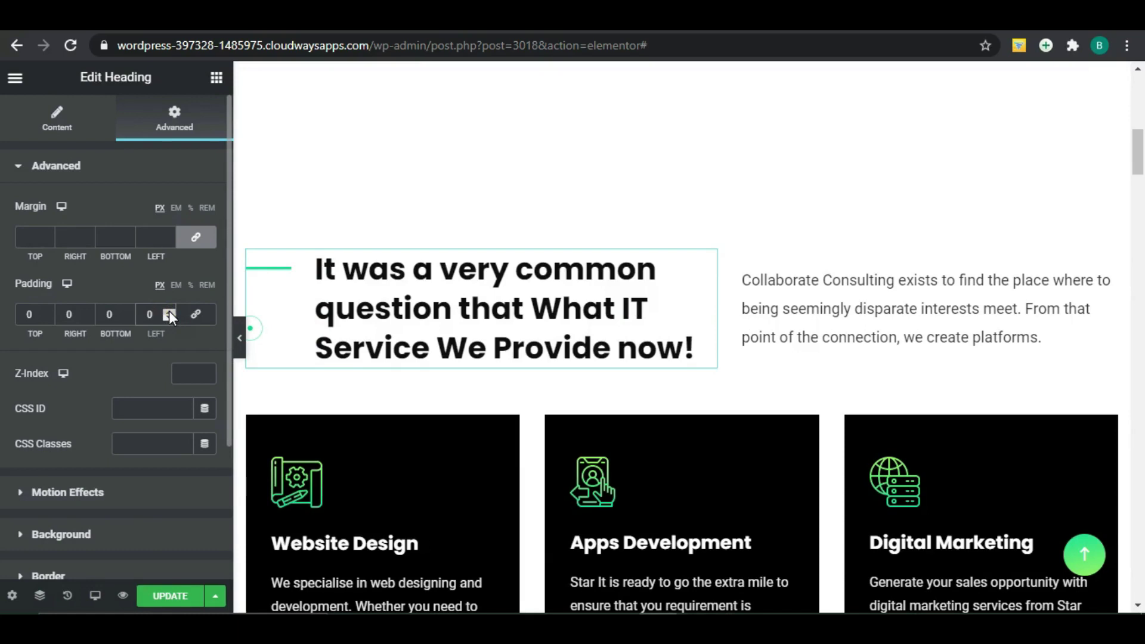
Step: Try larger left padding on the heading, then set left padding back to 0
{"action": "left_click", "coordinate": [168, 311]}
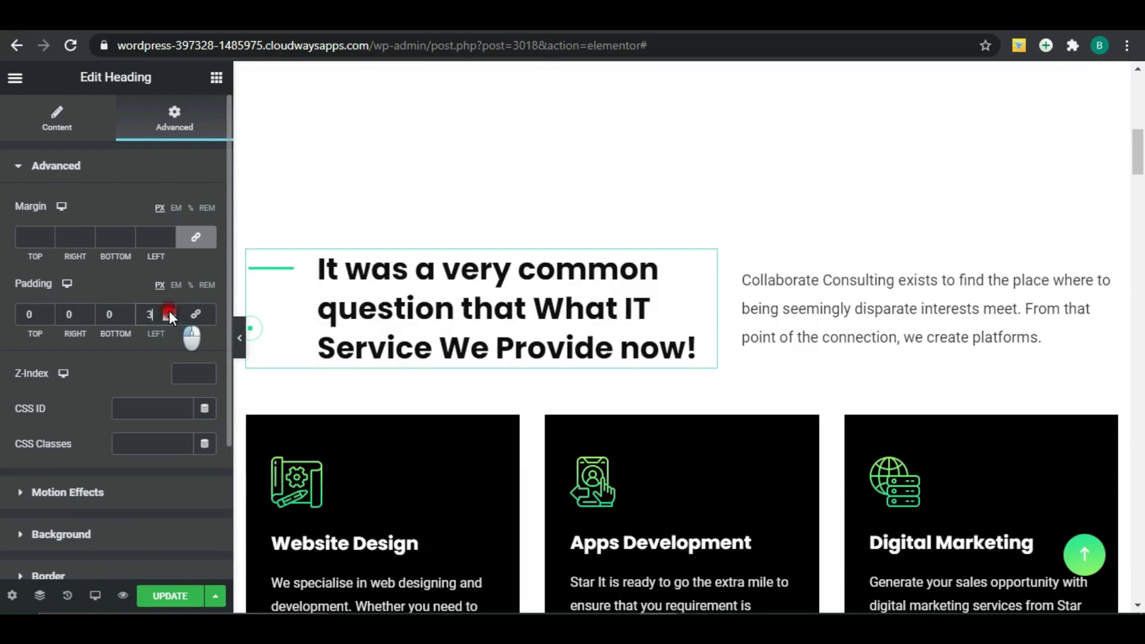
{"action": "scroll", "coordinate": [169, 310], "scroll_direction": "up", "scroll_amount": 12}
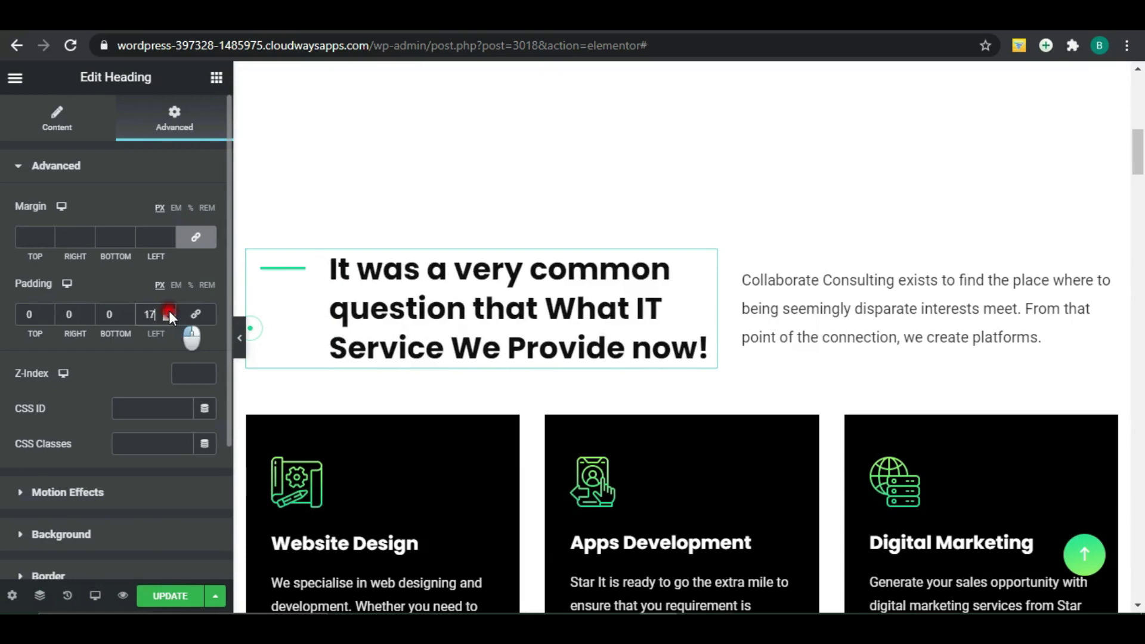
{"action": "left_click_drag", "start_coordinate": [169, 310], "coordinate": [366, 306]}
{"action": "double_click", "coordinate": [154, 307]}
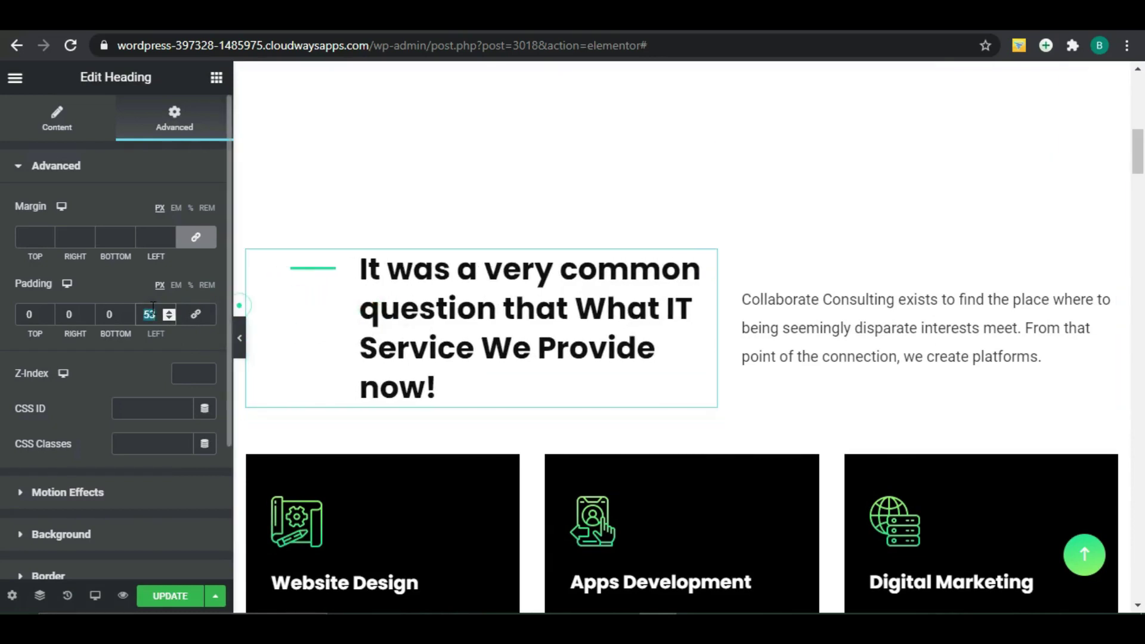
{"action": "type", "text": "0"}
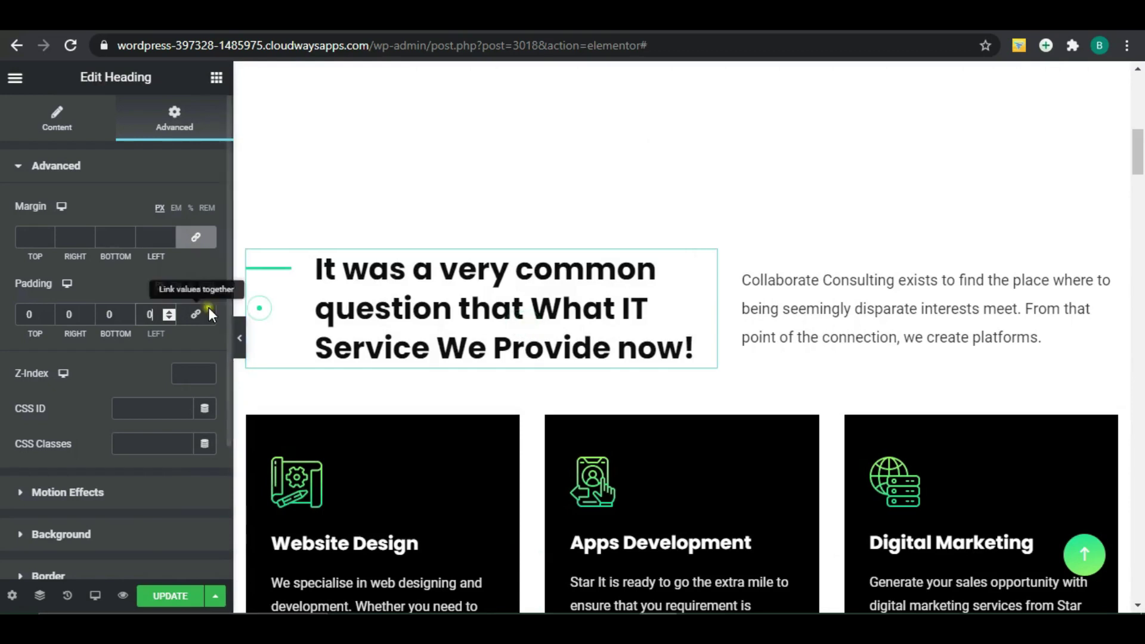
Step: Set the 'It was a very common question' heading's top padding to 0
{"action": "left_click", "coordinate": [45, 313]}
{"action": "scroll", "coordinate": [46, 313], "scroll_direction": "up", "scroll_amount": 8}
{"action": "scroll", "coordinate": [46, 313], "scroll_direction": "up", "scroll_amount": 10}
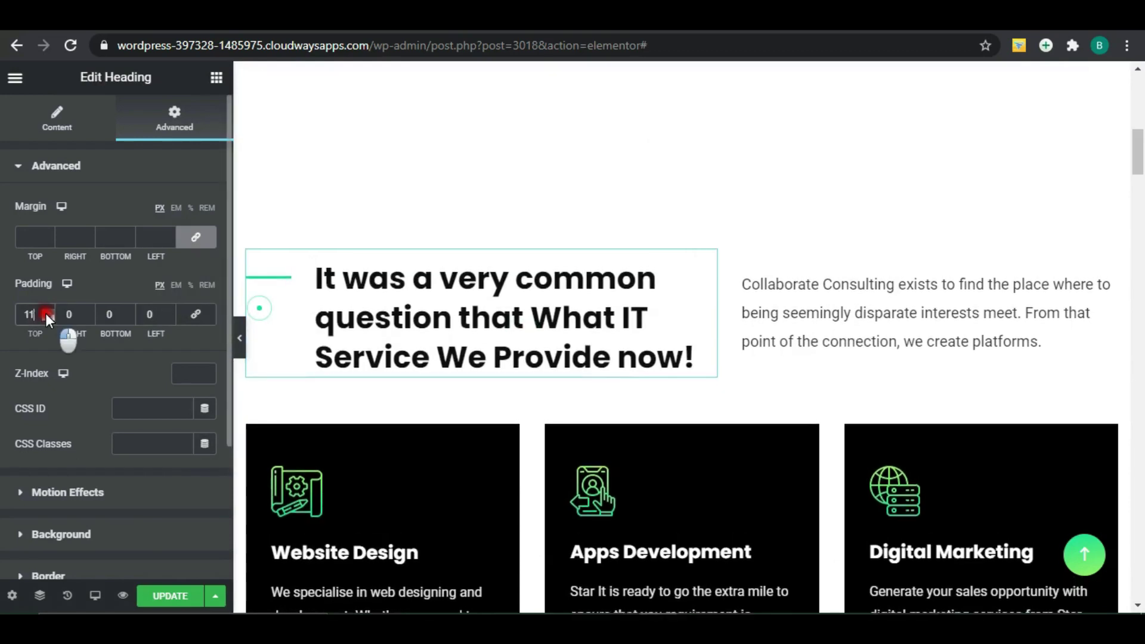
{"action": "scroll", "coordinate": [45, 313], "scroll_direction": "up", "scroll_amount": 14}
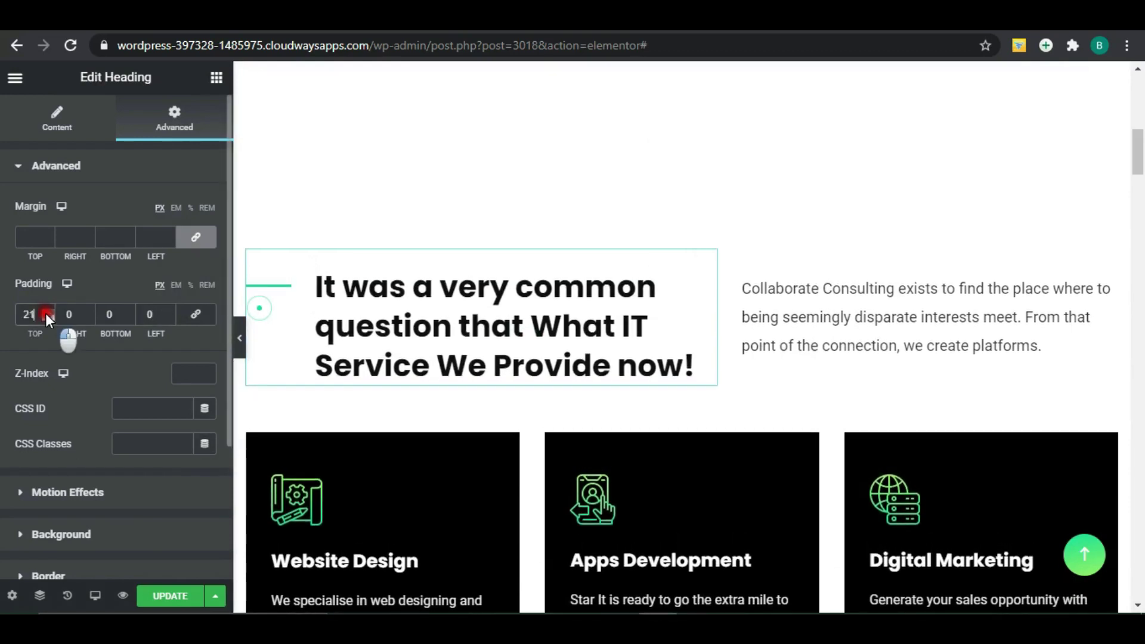
{"action": "scroll", "coordinate": [46, 313], "scroll_direction": "up", "scroll_amount": 9}
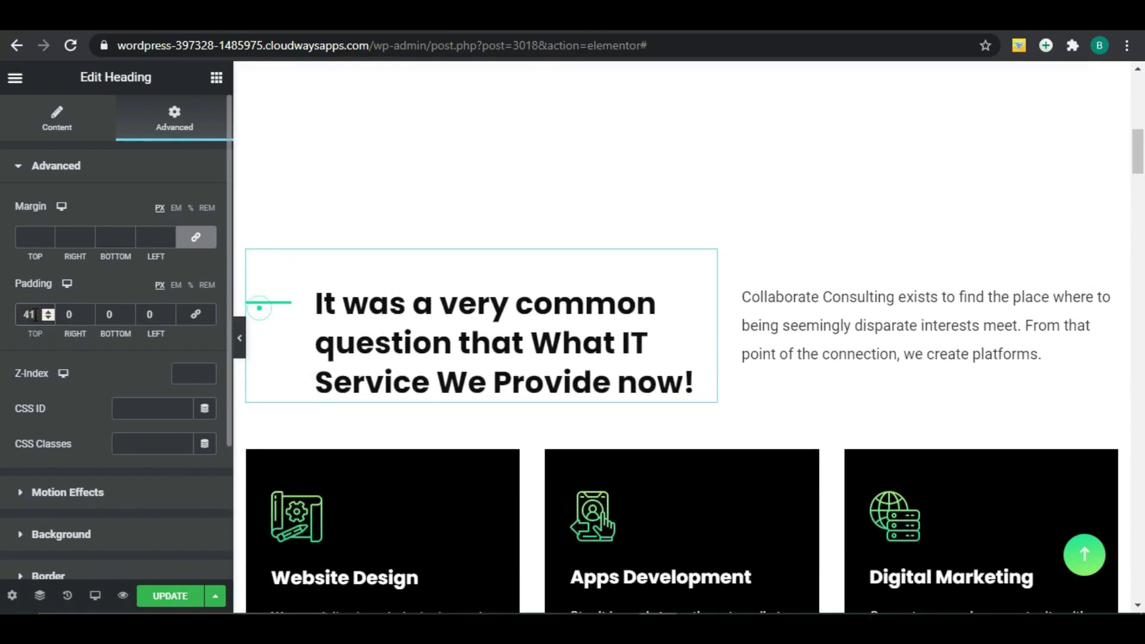
{"action": "double_click", "coordinate": [36, 315]}
{"action": "type", "text": "0"}
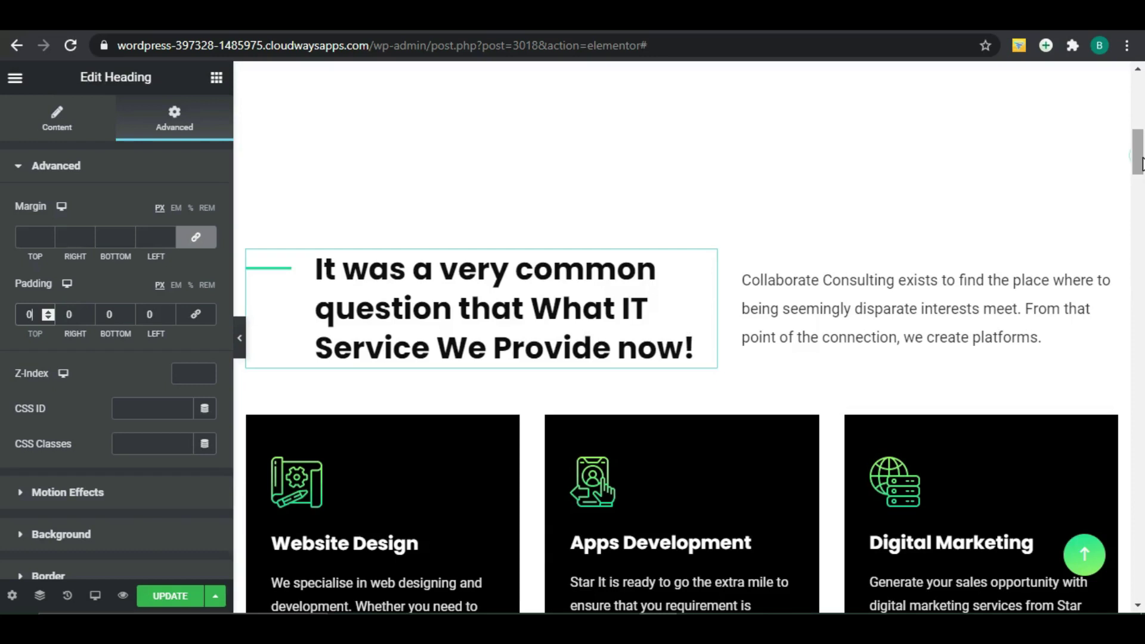
Step: Open the settings of the section containing the heading
{"action": "left_click_drag", "start_coordinate": [1140, 164], "coordinate": [1140, 154]}
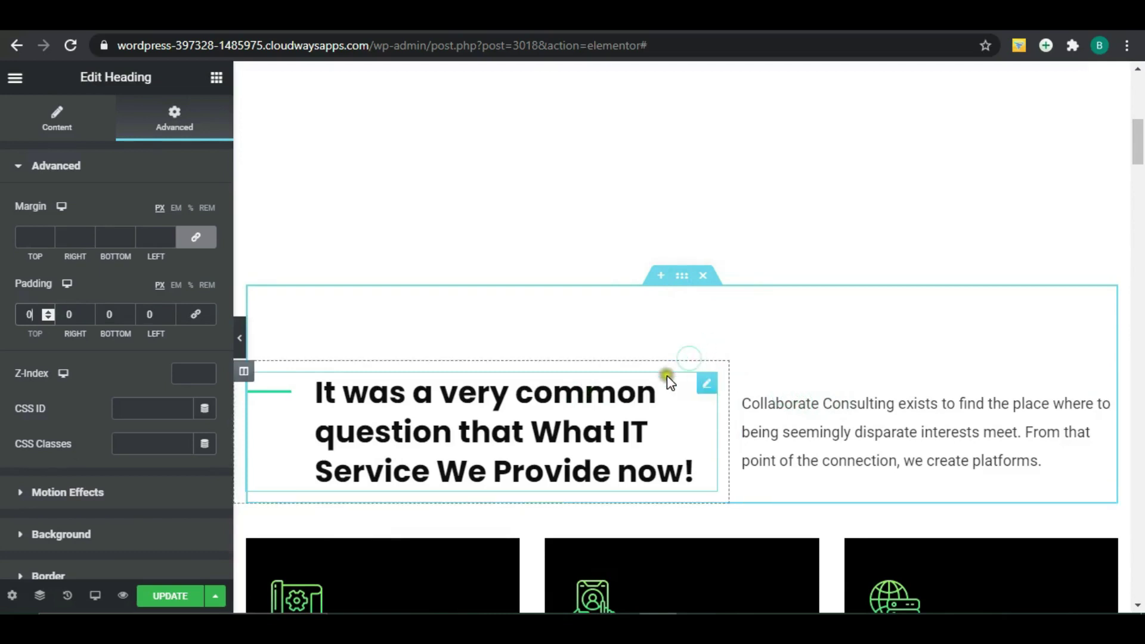
{"action": "scroll", "coordinate": [669, 378], "scroll_direction": "up", "scroll_amount": 2}
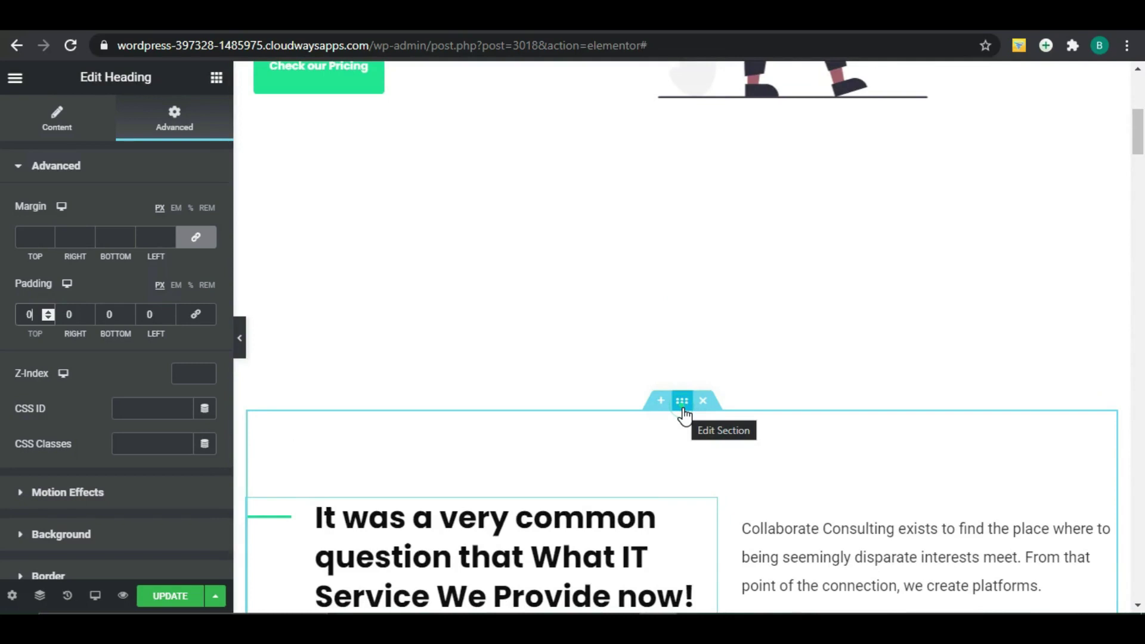
{"action": "left_click", "coordinate": [683, 401]}
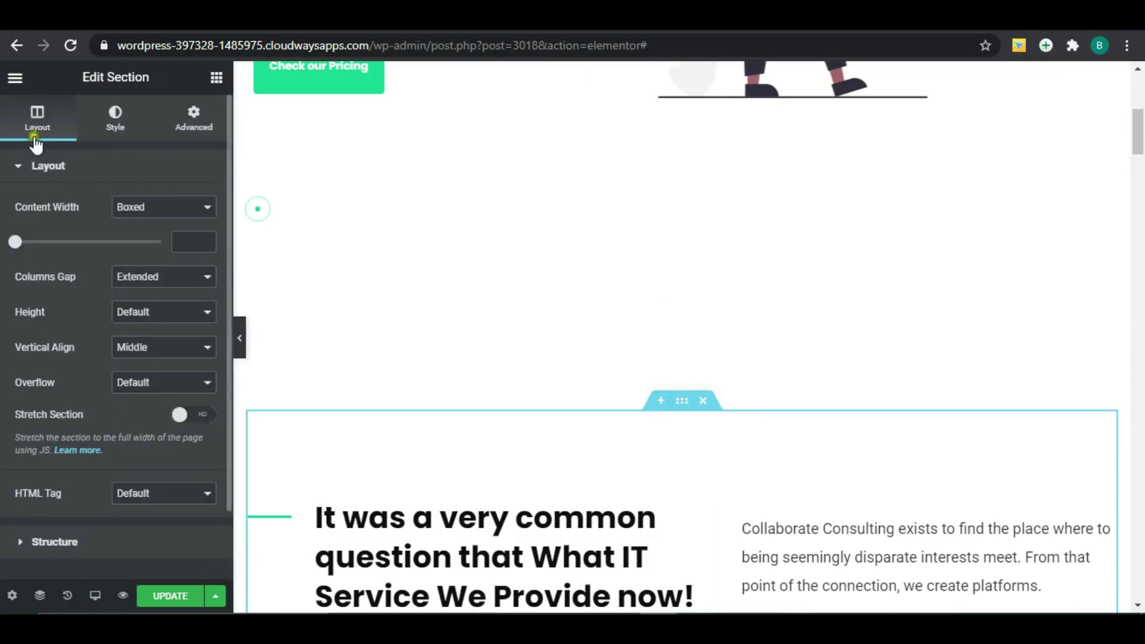
Step: Lower the 'What IT Service We Provide' section's top padding from 90 to 4 px and save
{"action": "left_click", "coordinate": [186, 135]}
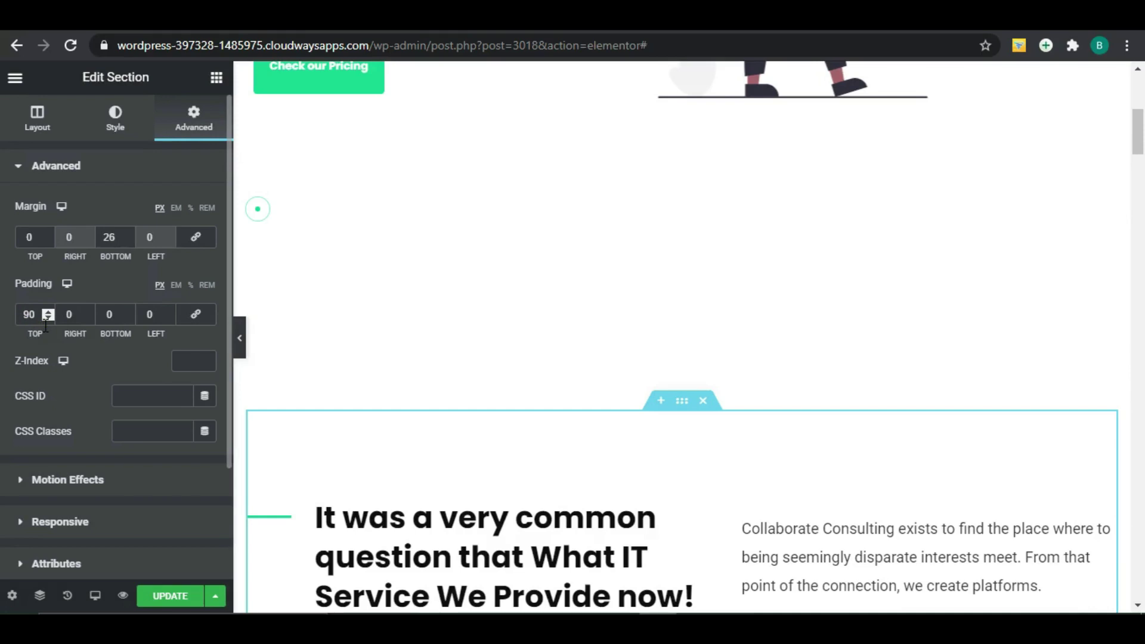
{"action": "left_click", "coordinate": [497, 413]}
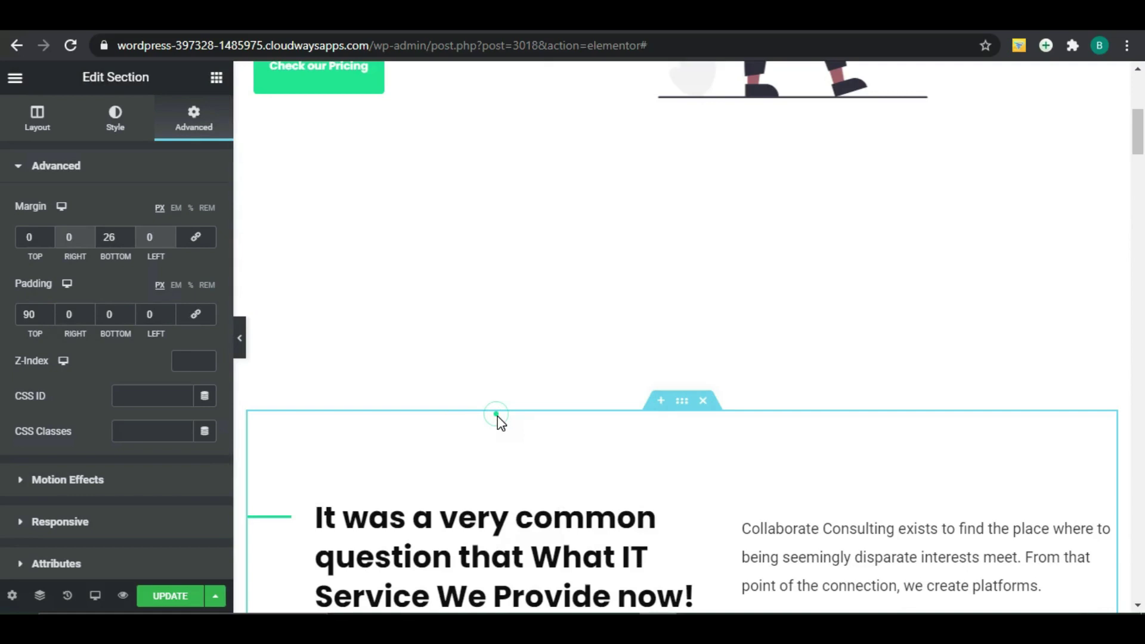
{"action": "mouse_move", "coordinate": [678, 405]}
{"action": "left_mouse_down"}
{"action": "mouse_move", "coordinate": [683, 252]}
{"action": "mouse_move", "coordinate": [664, 375]}
{"action": "mouse_move", "coordinate": [674, 421]}
{"action": "mouse_move", "coordinate": [677, 404]}
{"action": "left_mouse_up"}
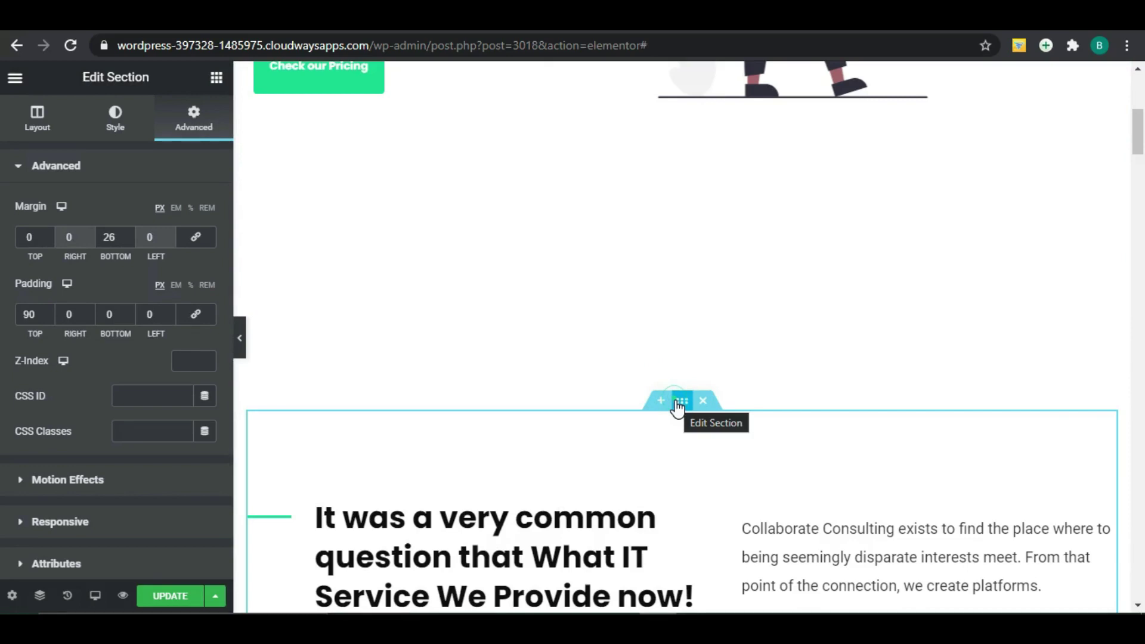
{"action": "mouse_move", "coordinate": [677, 407]}
{"action": "left_mouse_down"}
{"action": "mouse_move", "coordinate": [706, 164]}
{"action": "mouse_move", "coordinate": [690, 292]}
{"action": "mouse_move", "coordinate": [733, 138]}
{"action": "mouse_move", "coordinate": [682, 401]}
{"action": "left_mouse_up"}
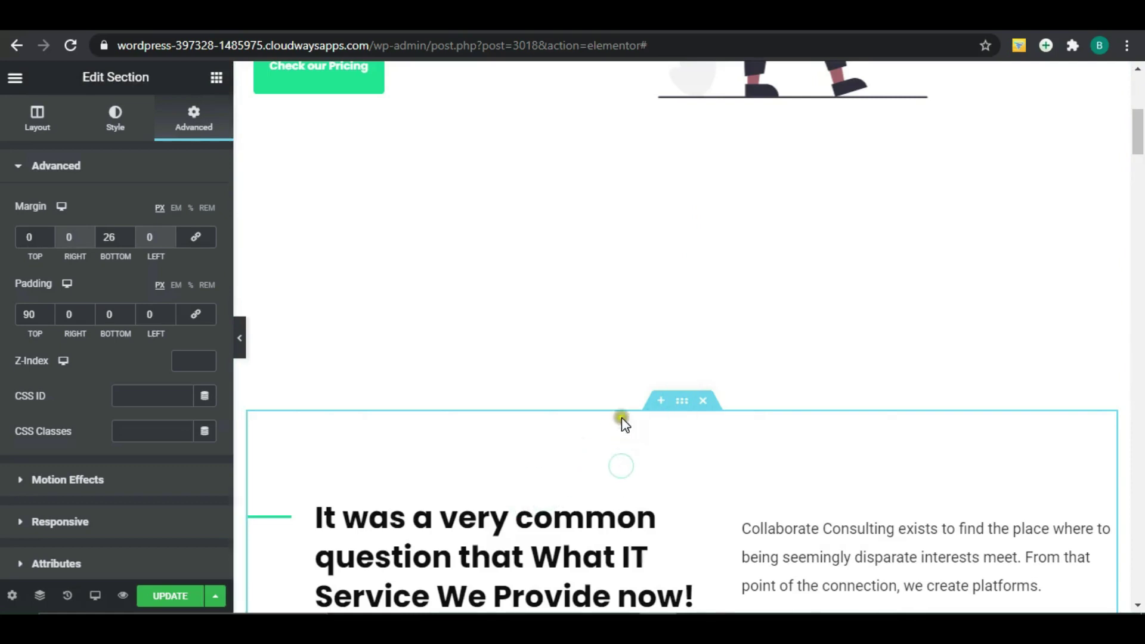
{"action": "mouse_move", "coordinate": [1139, 149]}
{"action": "left_mouse_down"}
{"action": "mouse_move", "coordinate": [1140, 173]}
{"action": "mouse_move", "coordinate": [1139, 151]}
{"action": "left_mouse_up"}
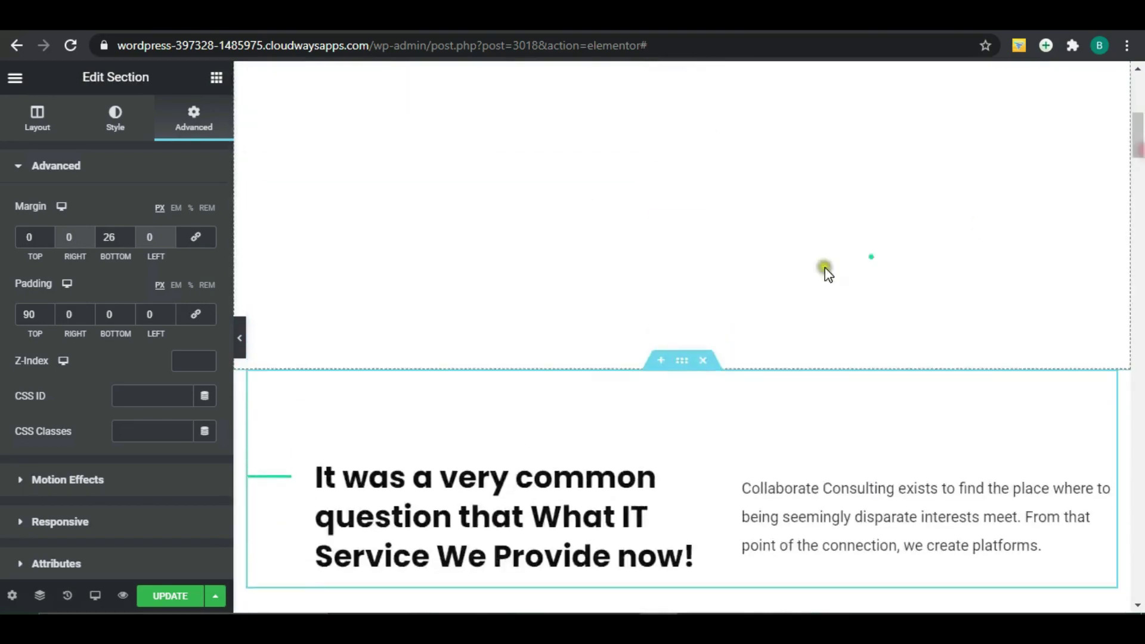
{"action": "left_click", "coordinate": [685, 371]}
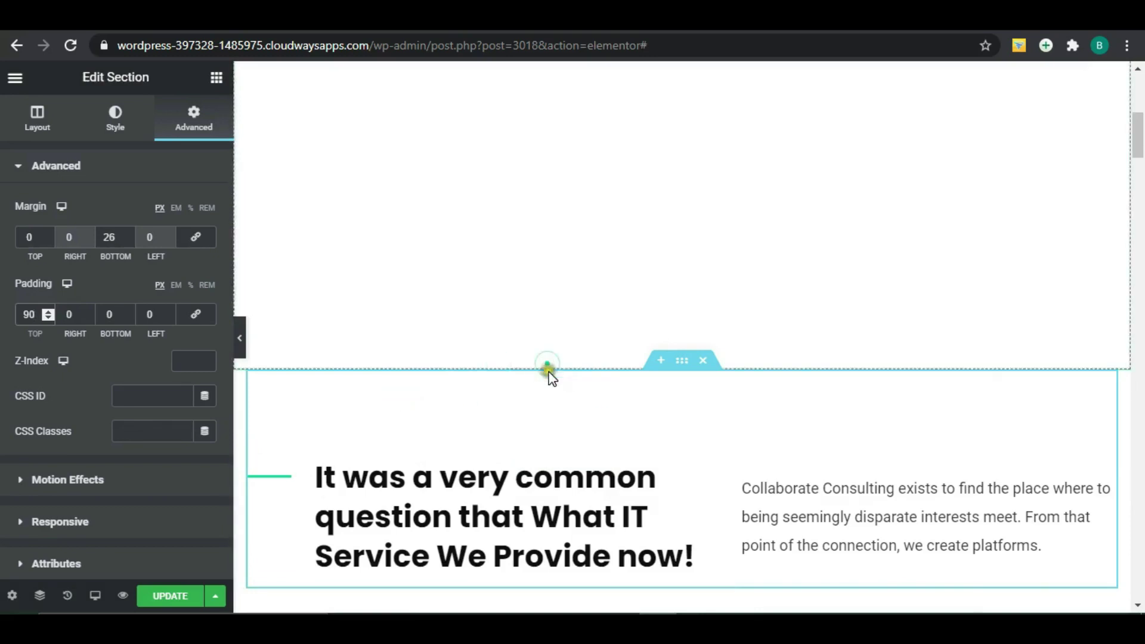
{"action": "left_click", "coordinate": [681, 360]}
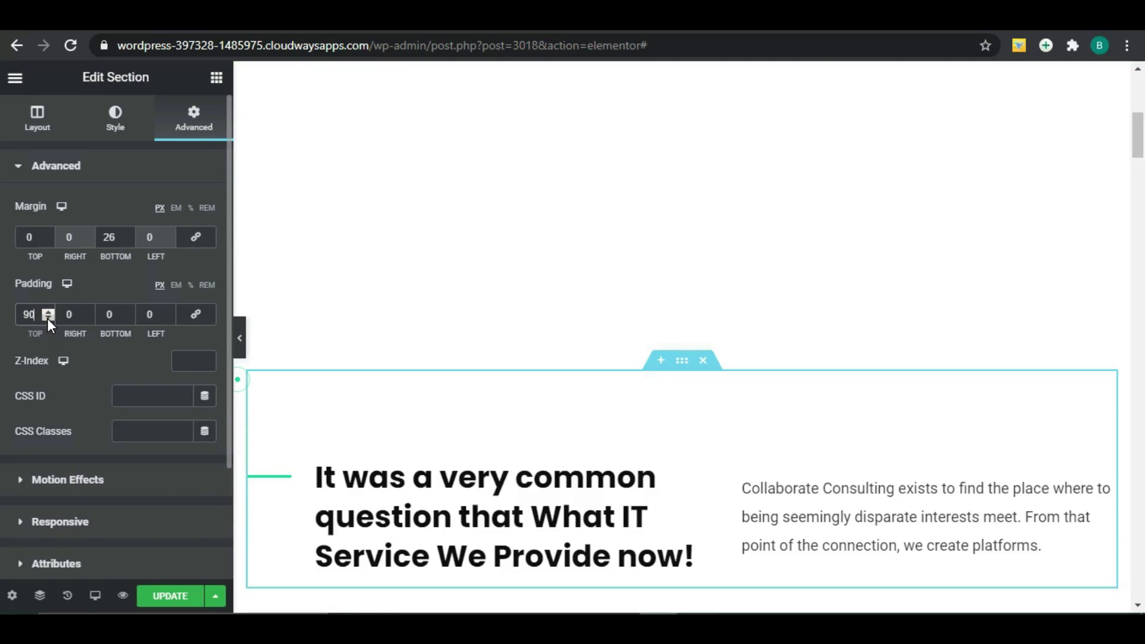
{"action": "left_click", "coordinate": [48, 317]}
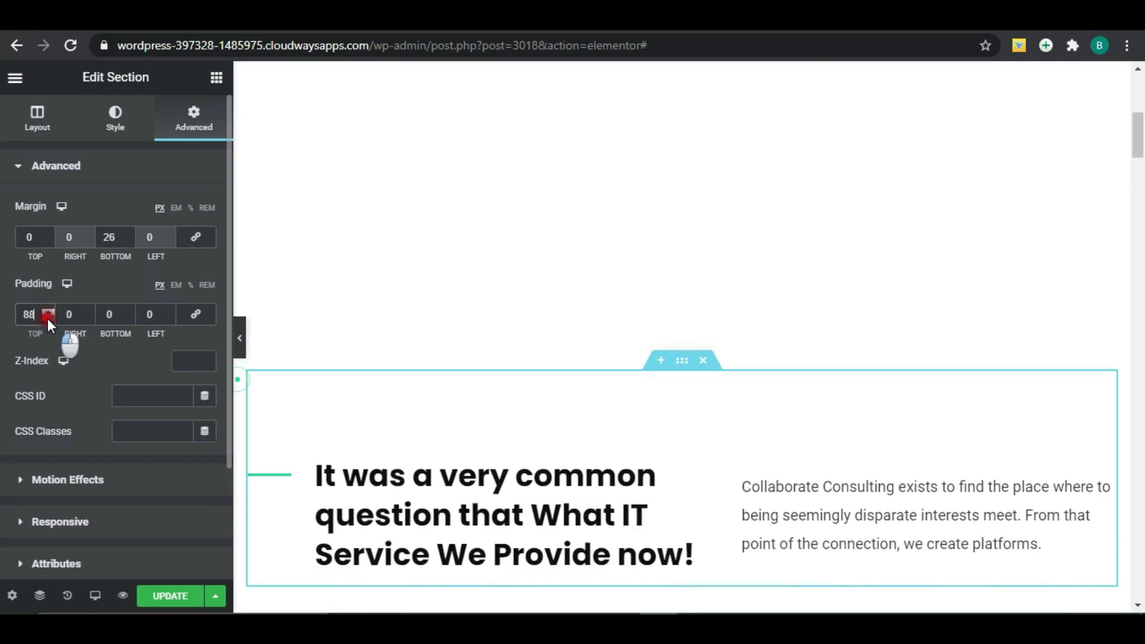
{"action": "left_click_drag", "start_coordinate": [48, 317], "coordinate": [47, 317]}
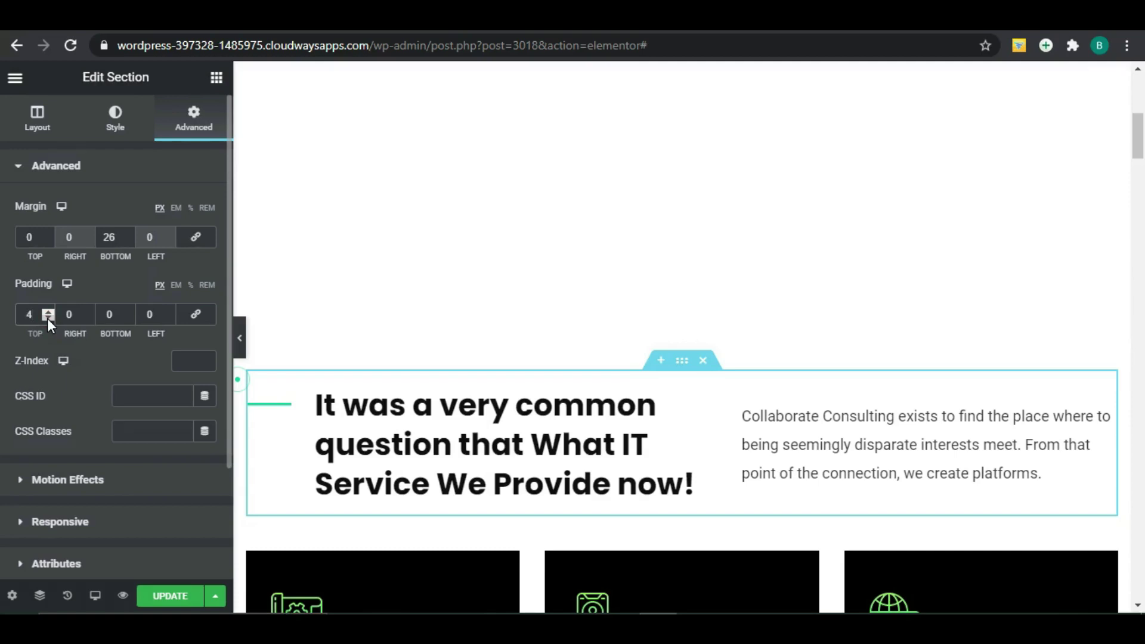
{"action": "left_click", "coordinate": [170, 597]}
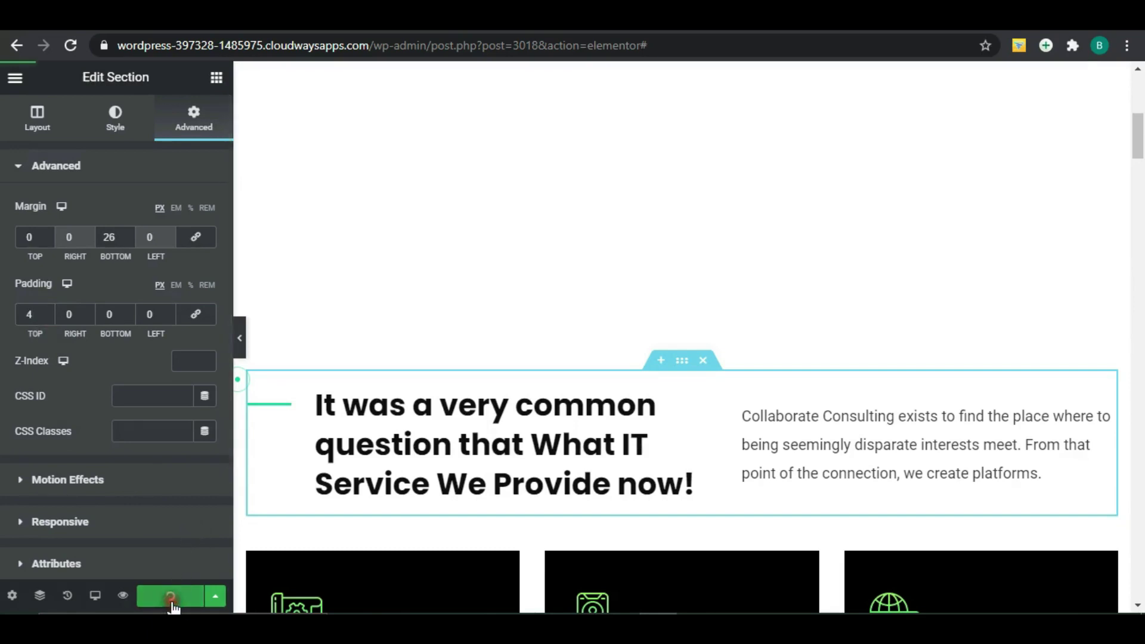
{"action": "left_click_drag", "start_coordinate": [1139, 154], "coordinate": [1139, 102]}
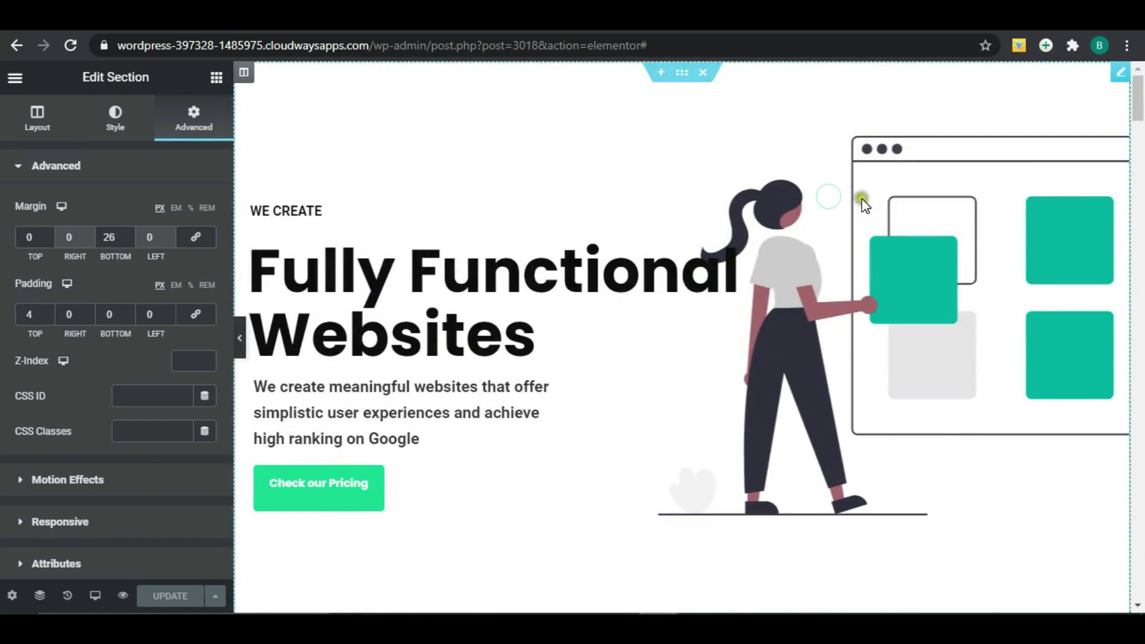
Step: Set the 'Fully Functional Websites' hero section's padding to 0 on all four sides
{"action": "left_click", "coordinate": [682, 73]}
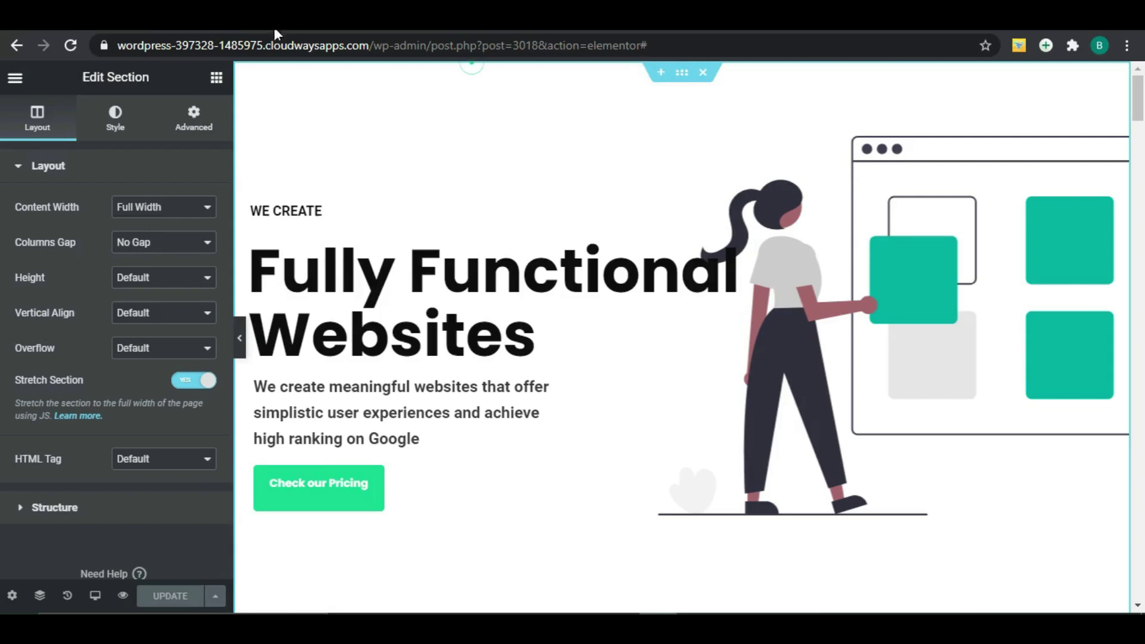
{"action": "left_click", "coordinate": [190, 131]}
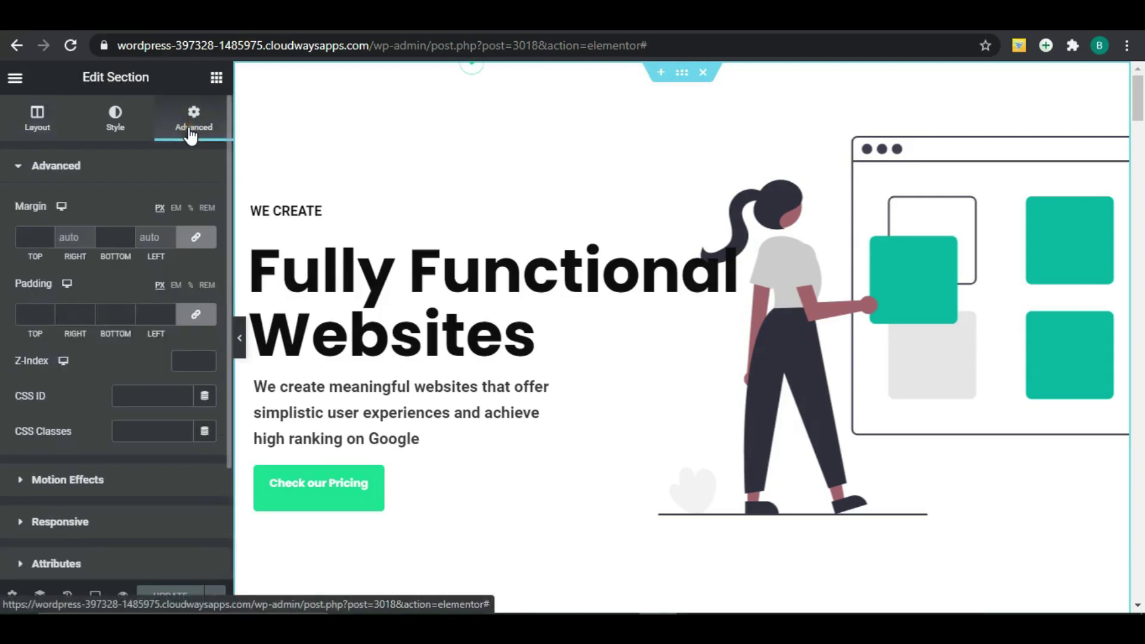
{"action": "left_click", "coordinate": [195, 316]}
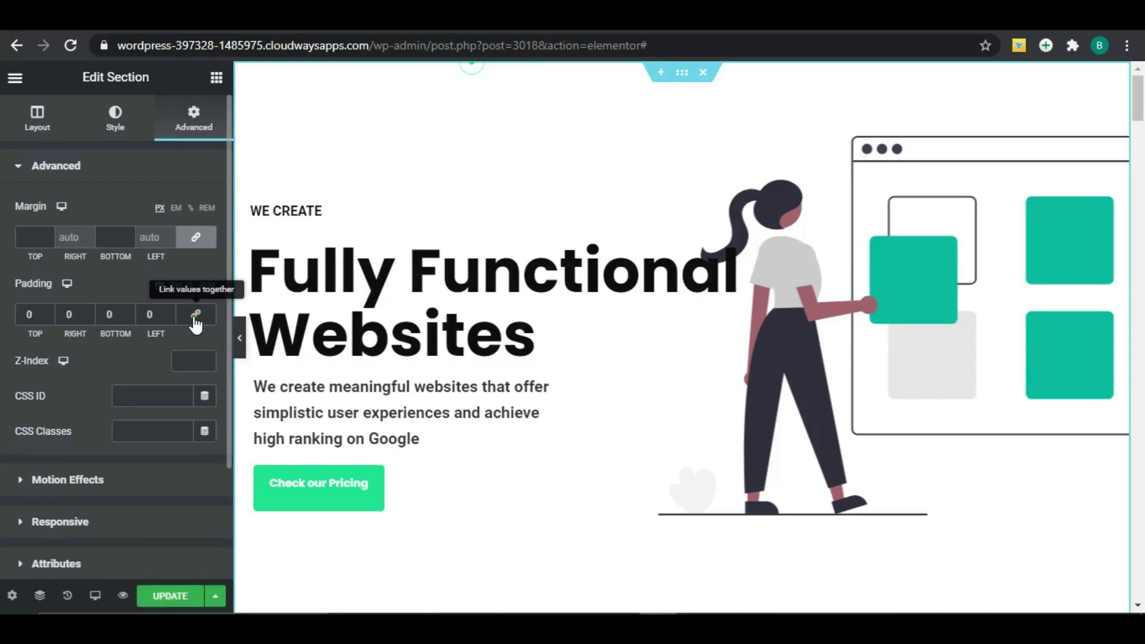
{"action": "scroll", "coordinate": [660, 195], "scroll_direction": "down", "scroll_amount": 6}
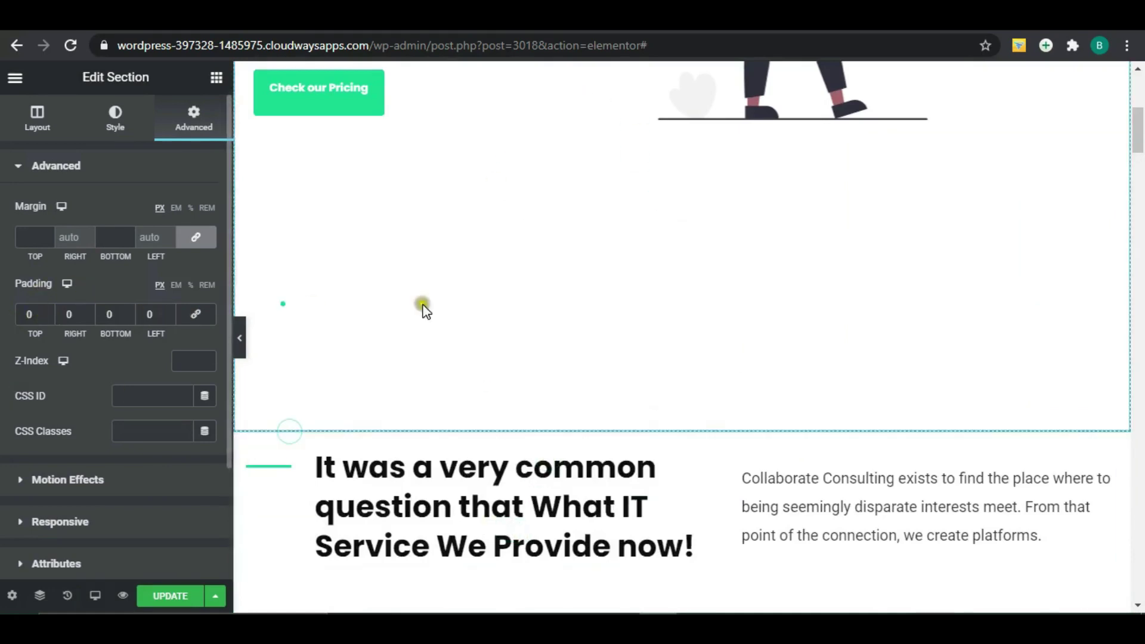
{"action": "left_click_drag", "start_coordinate": [1138, 117], "coordinate": [1139, 74]}
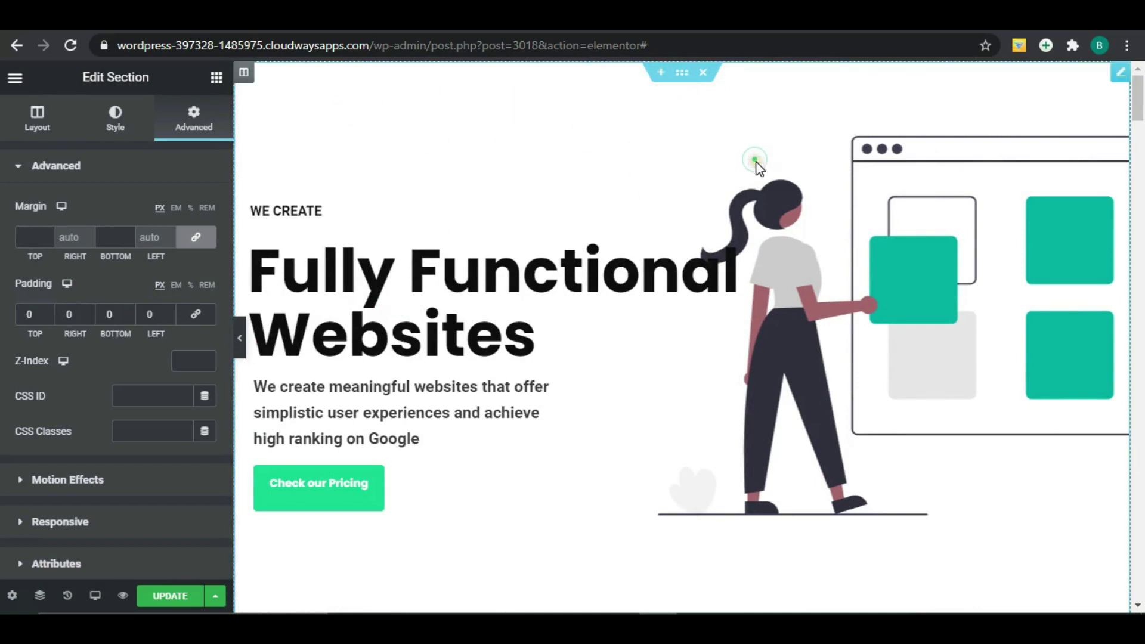
{"action": "scroll", "coordinate": [756, 159], "scroll_direction": "down", "scroll_amount": 5}
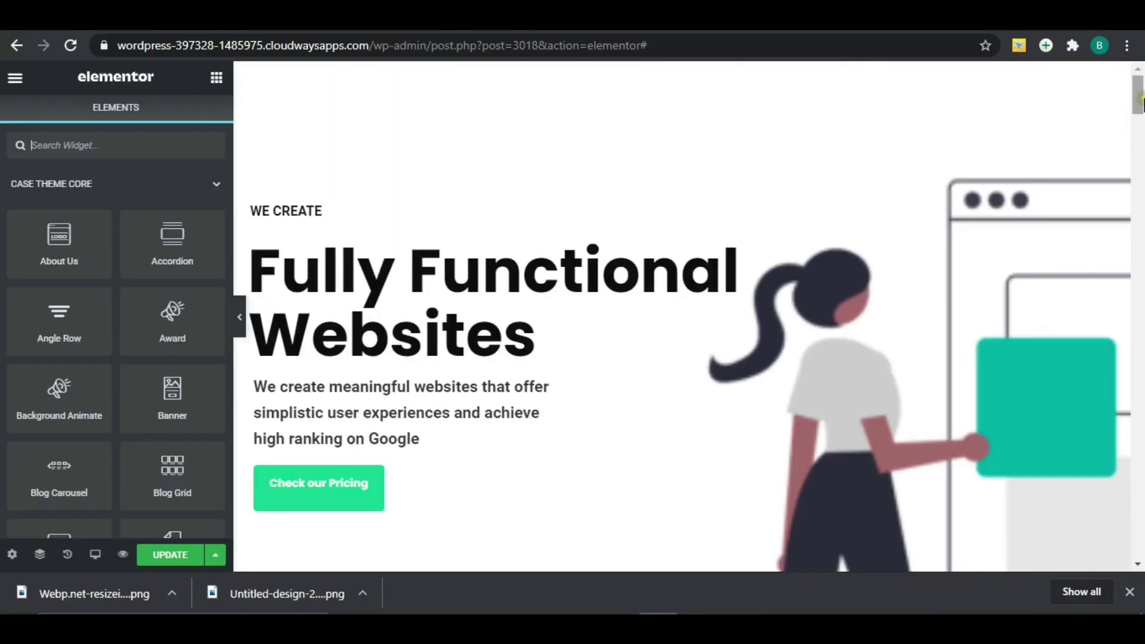
{"action": "left_click_drag", "start_coordinate": [1139, 101], "coordinate": [1140, 145]}
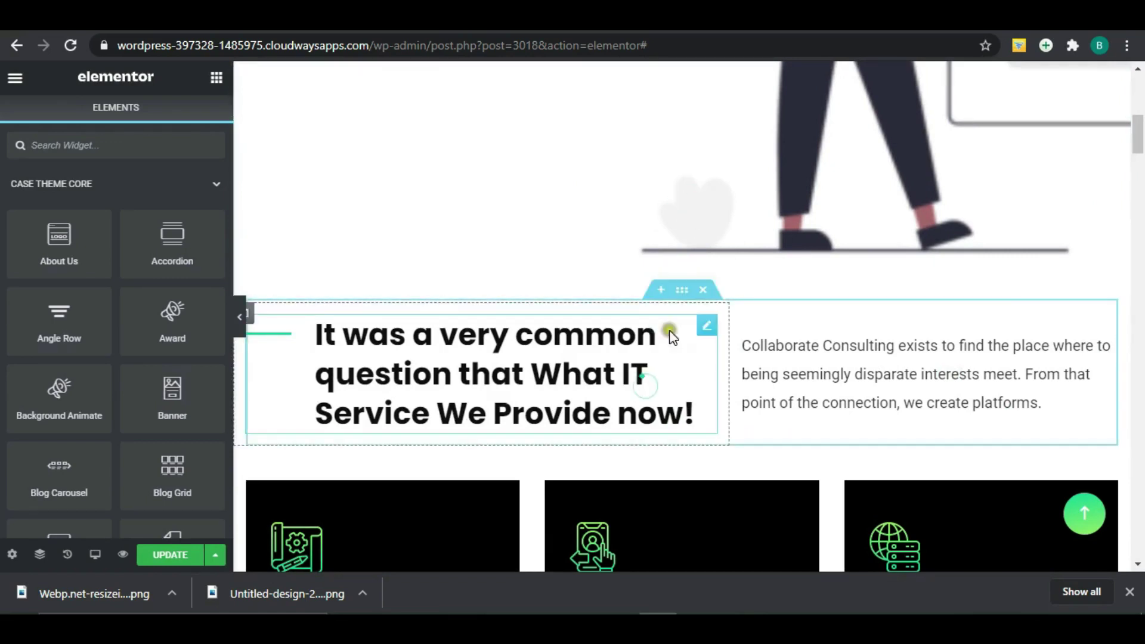
Step: Raise the 'What IT Service We Provide' section's top padding from 4 to 20 px and save
{"action": "left_click", "coordinate": [682, 292]}
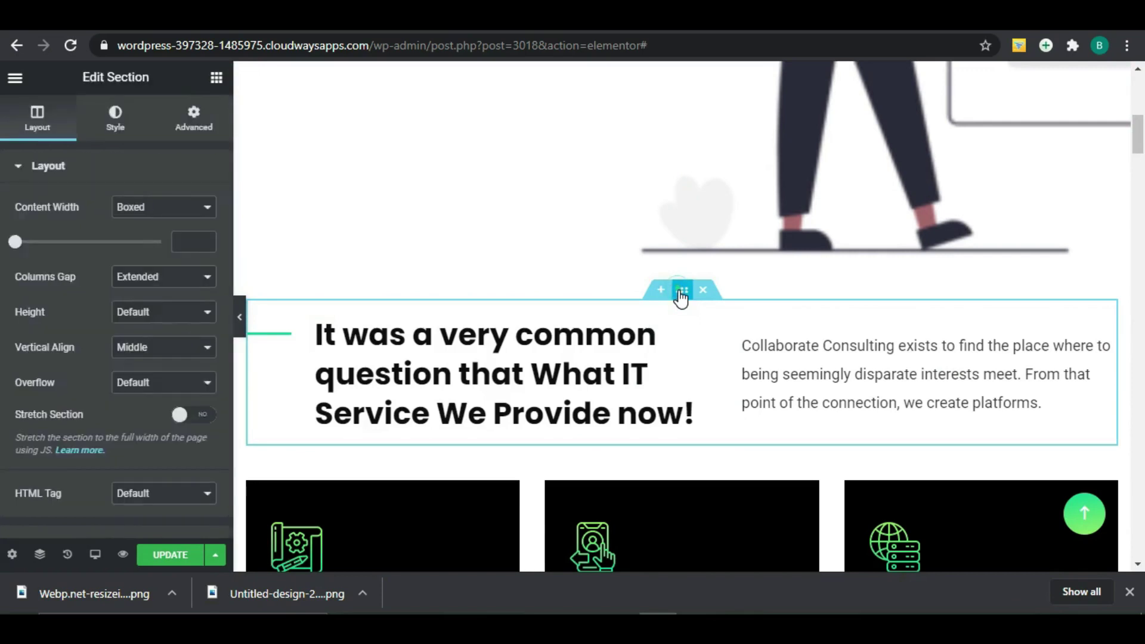
{"action": "left_click", "coordinate": [195, 133]}
{"action": "left_click", "coordinate": [51, 309]}
{"action": "left_click", "coordinate": [52, 309]}
{"action": "left_click", "coordinate": [51, 309]}
{"action": "left_click", "coordinate": [52, 309]}
{"action": "double_click", "coordinate": [51, 309]}
{"action": "double_click", "coordinate": [51, 309]}
{"action": "double_click", "coordinate": [52, 309]}
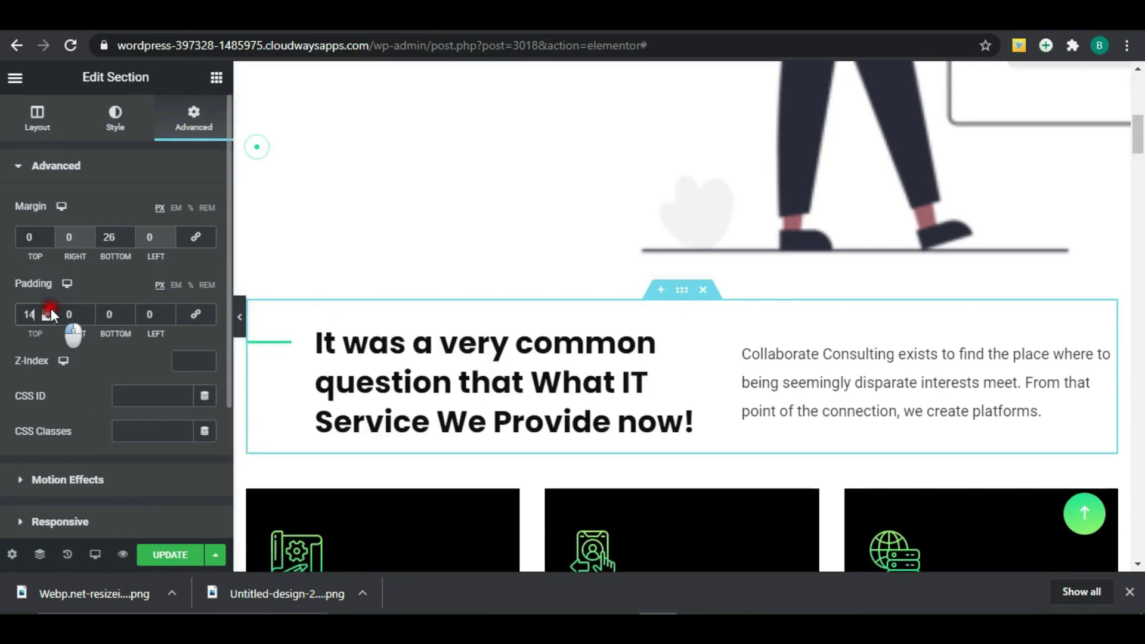
{"action": "double_click", "coordinate": [51, 309]}
{"action": "left_click", "coordinate": [52, 309]}
{"action": "double_click", "coordinate": [52, 309]}
{"action": "left_click", "coordinate": [51, 309]}
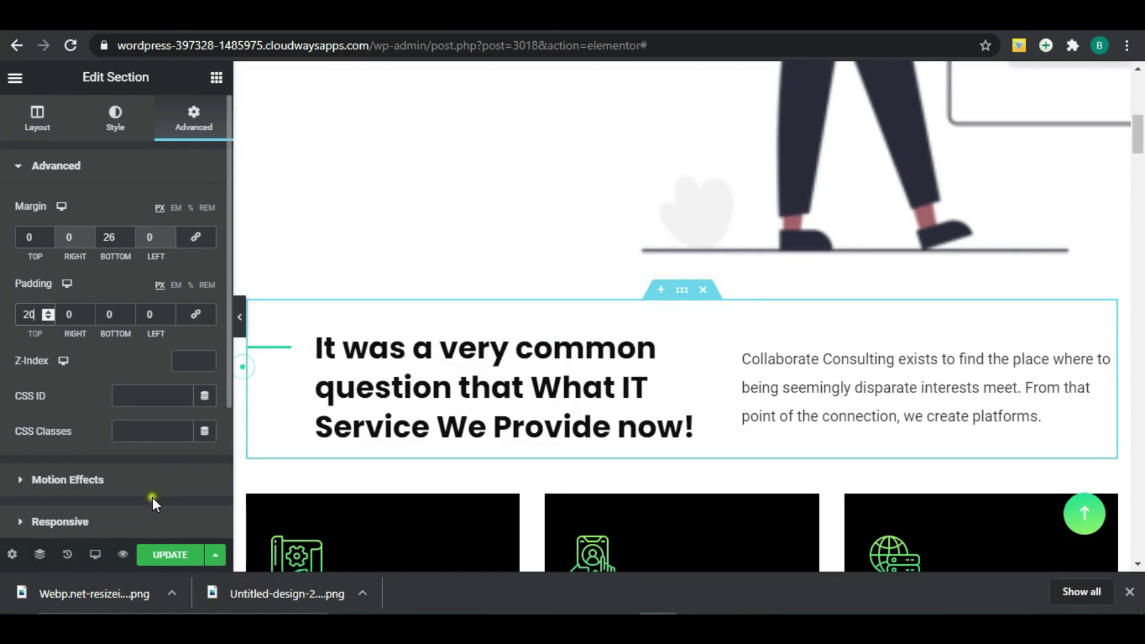
{"action": "left_click", "coordinate": [172, 555]}
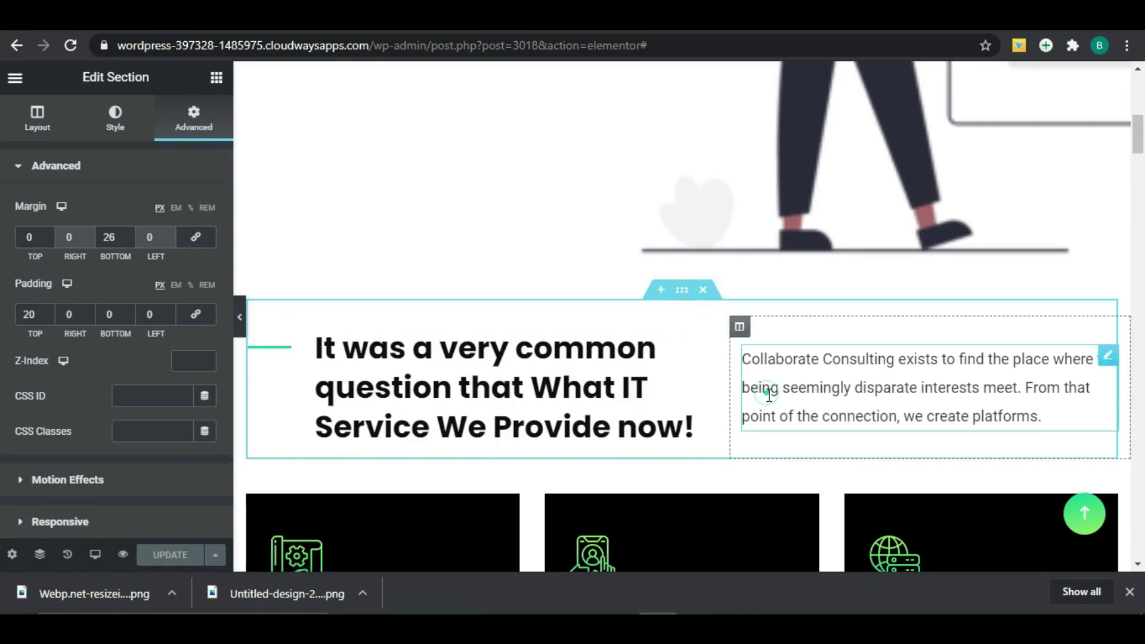
Step: Retitle the heading 'Our Services' and paste the Digital Marketing & Web Development description
{"action": "left_click", "coordinate": [703, 343]}
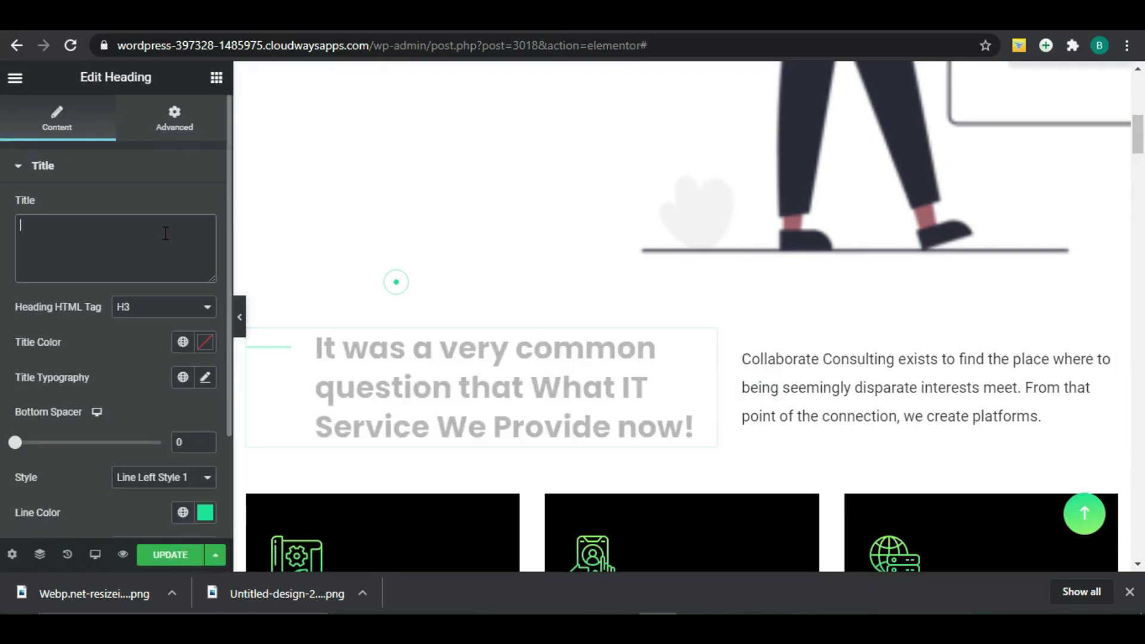
{"action": "type", "text": "Our Services"}
{"action": "left_click", "coordinate": [1108, 341]}
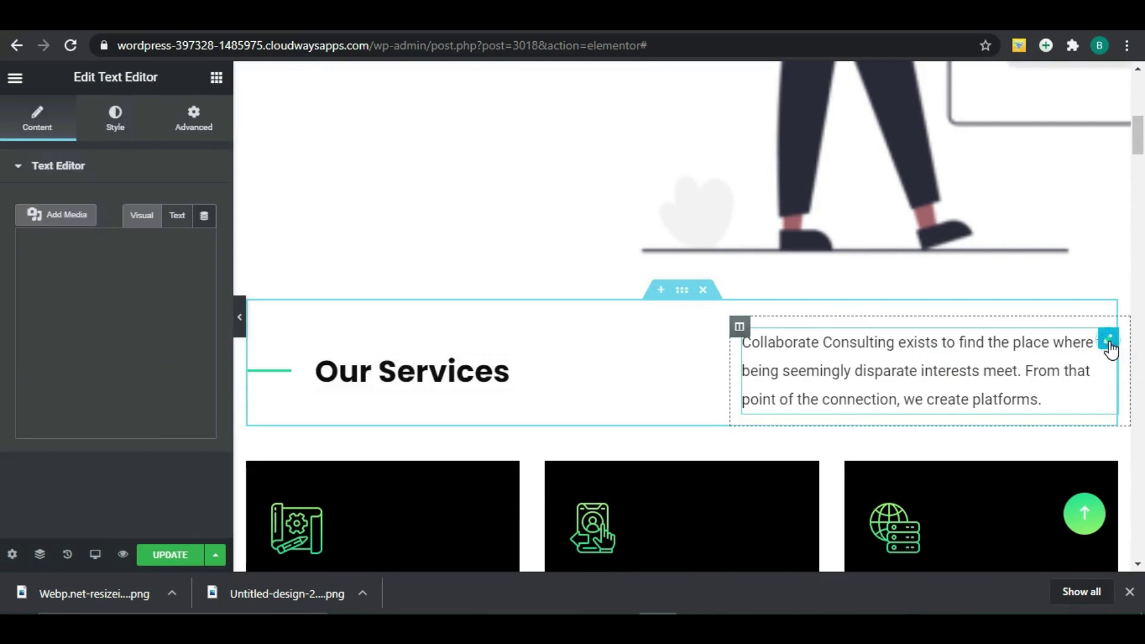
{"action": "triple_click", "coordinate": [152, 330]}
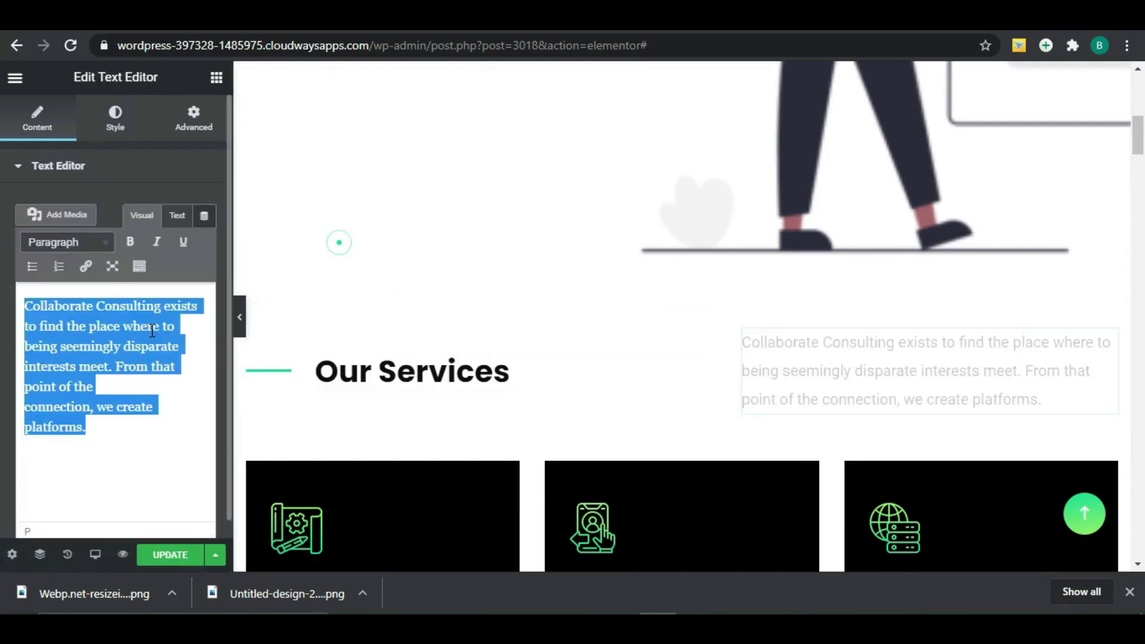
{"action": "type", "text": "We offer a wide range of Digital Marketing & Web Development Services. Our services include web design, web development, Social media marketing, SEO & more."}
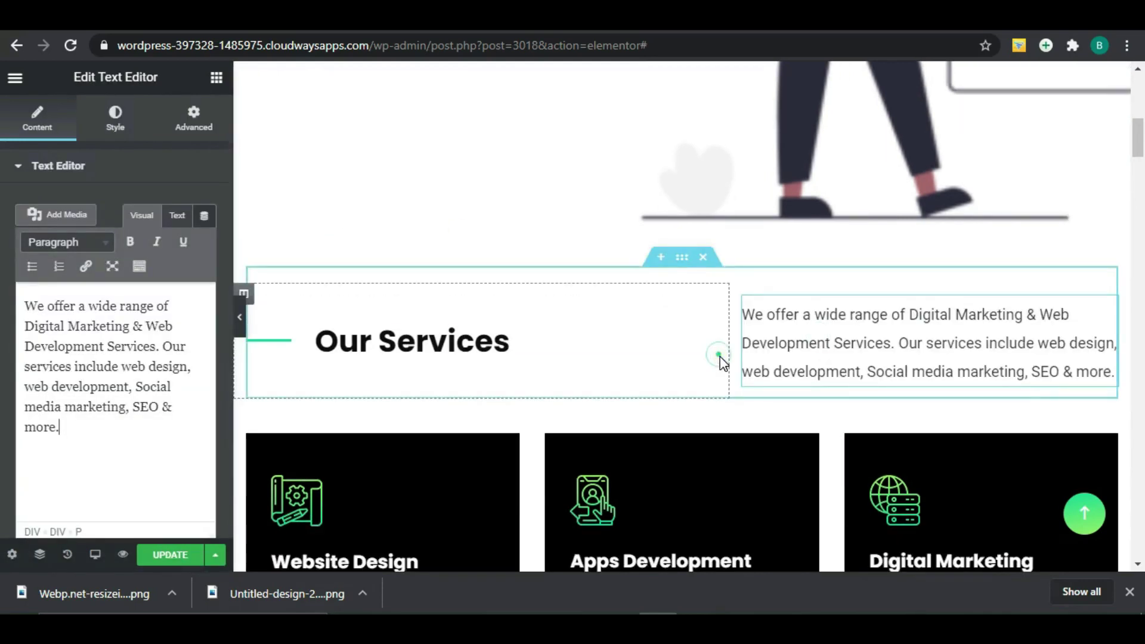
{"action": "left_click", "coordinate": [714, 371]}
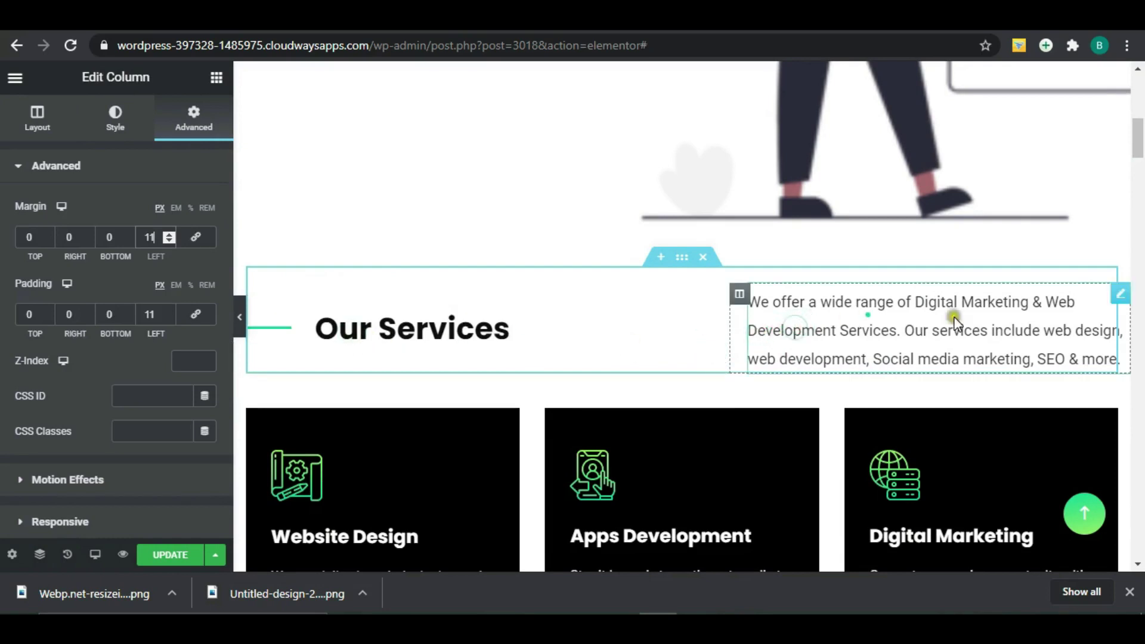
Step: Nudge the paragraph column's left margin up to 16 px and apply the change
{"action": "left_click", "coordinate": [170, 233]}
{"action": "left_click", "coordinate": [169, 234]}
{"action": "left_click", "coordinate": [170, 234]}
{"action": "left_click", "coordinate": [169, 234]}
{"action": "left_click", "coordinate": [170, 234]}
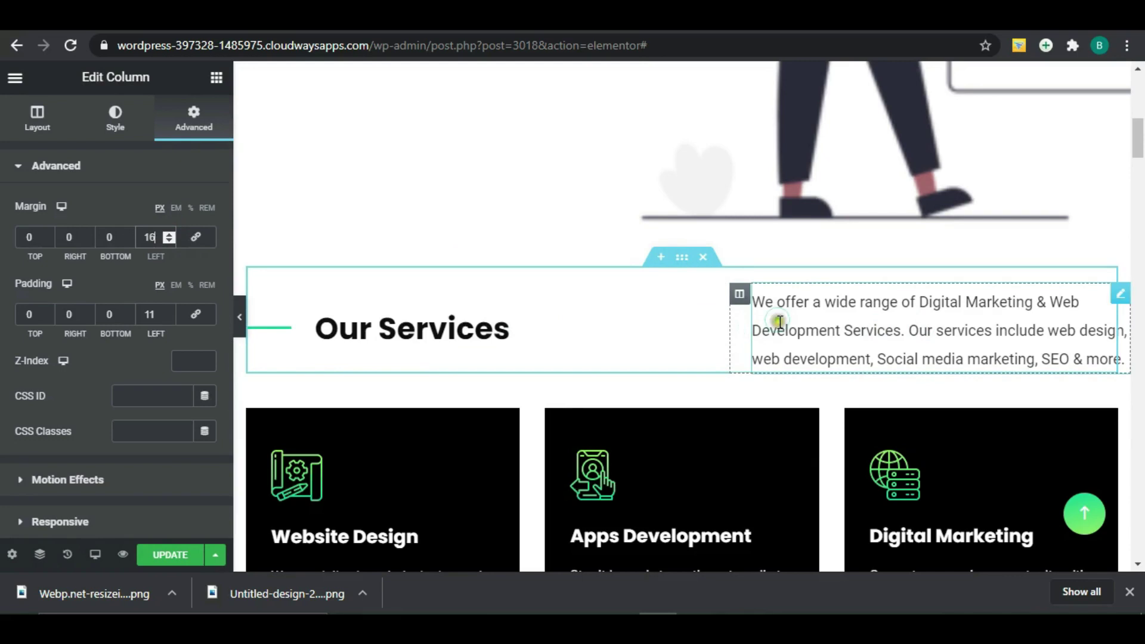
{"action": "left_click", "coordinate": [578, 309]}
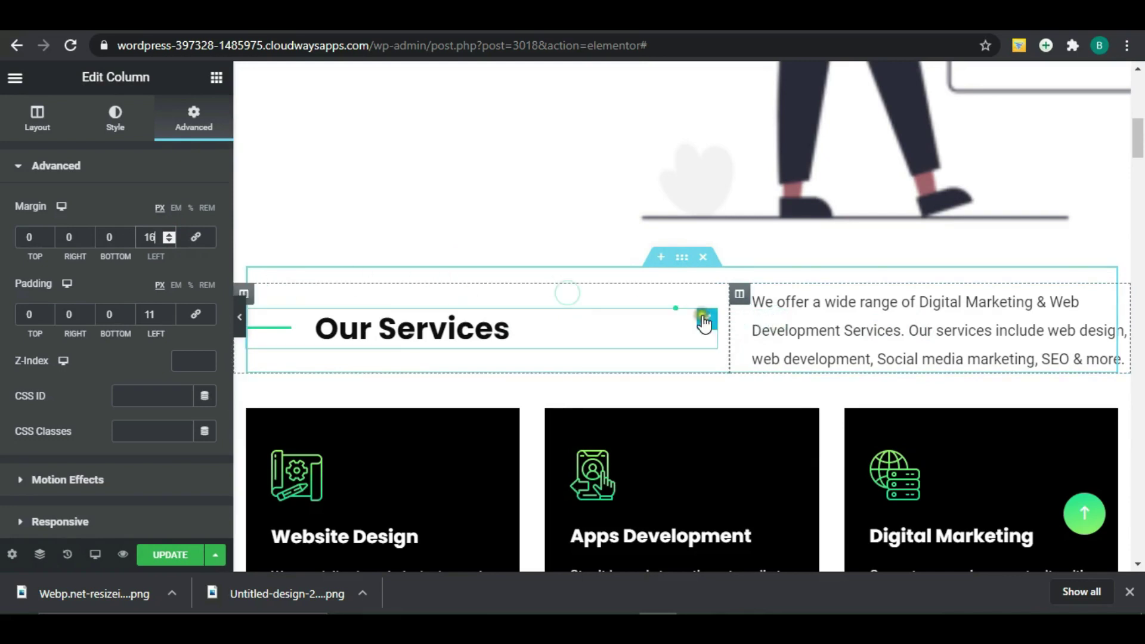
{"action": "left_click", "coordinate": [541, 336]}
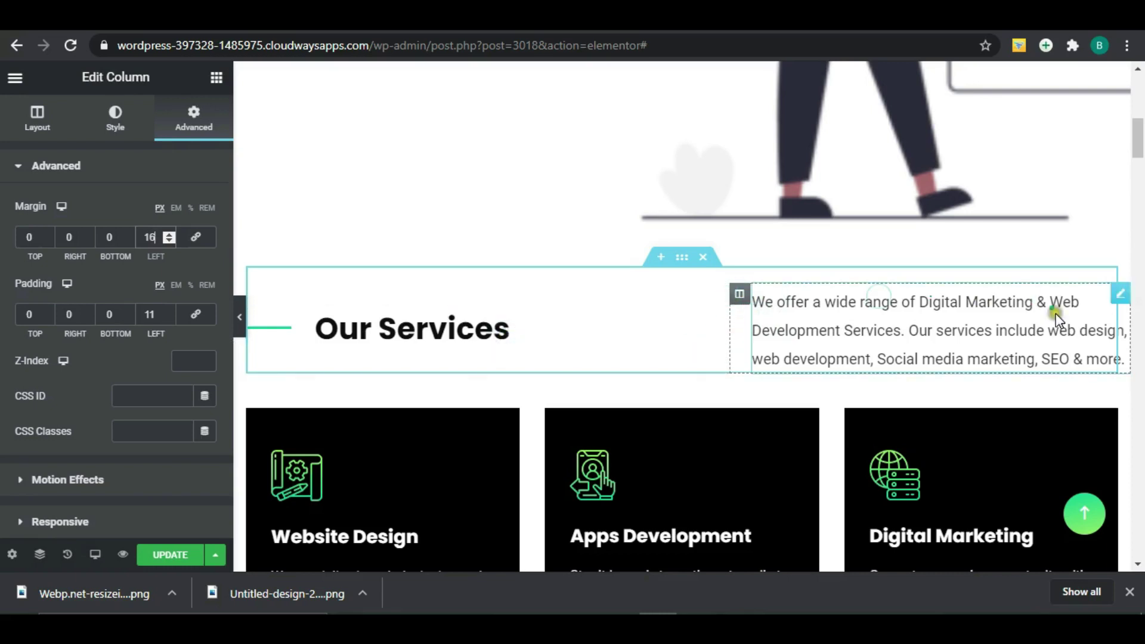
{"action": "left_click", "coordinate": [416, 333]}
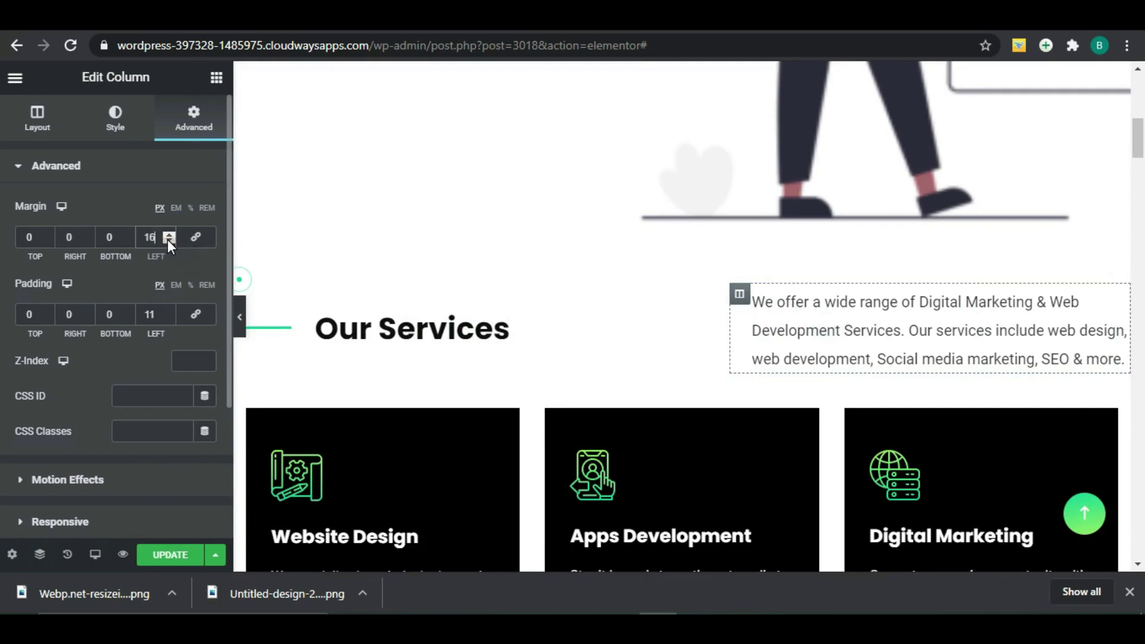
Step: Step the paragraph column's left margin down through zero to about -80 px
{"action": "left_click_drag", "start_coordinate": [168, 240], "coordinate": [169, 240]}
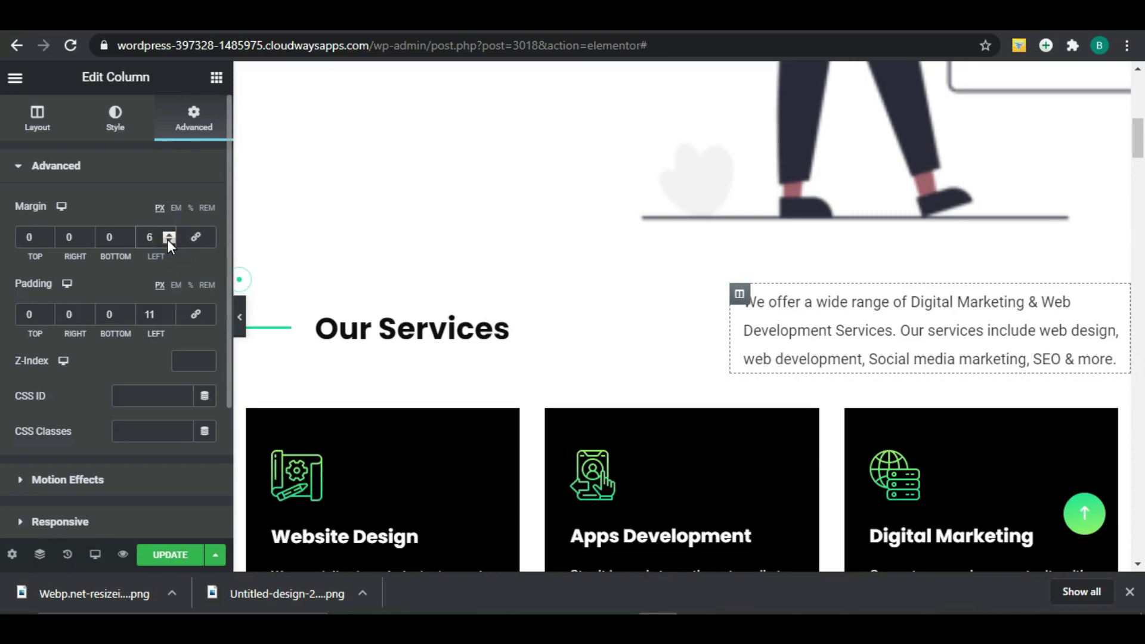
{"action": "left_click_drag", "start_coordinate": [168, 240], "coordinate": [169, 240]}
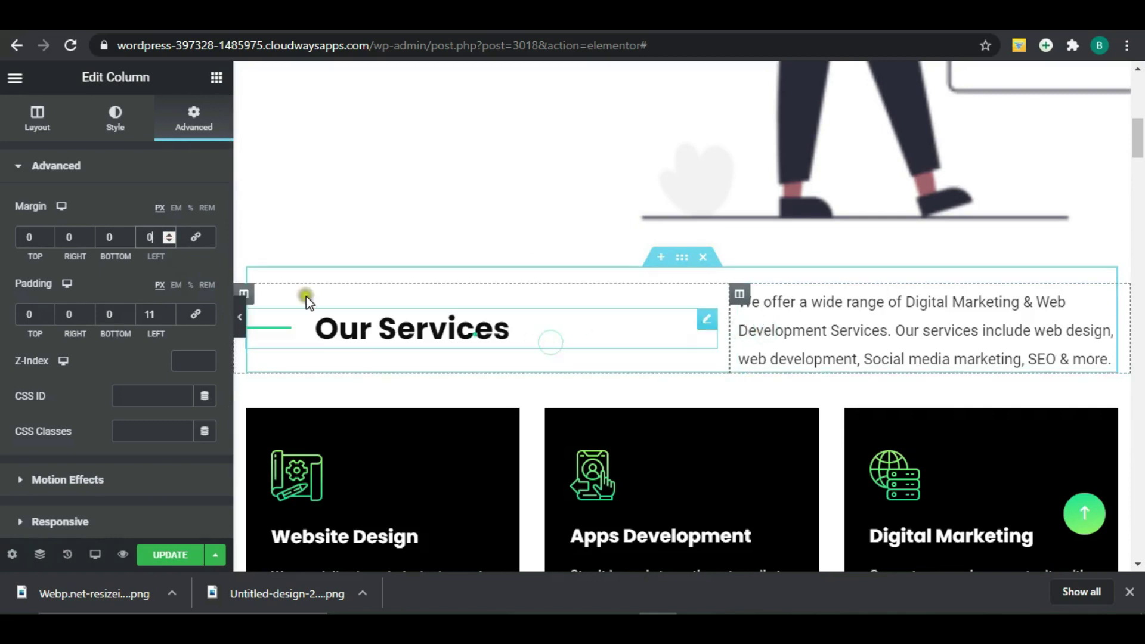
{"action": "left_click", "coordinate": [164, 246]}
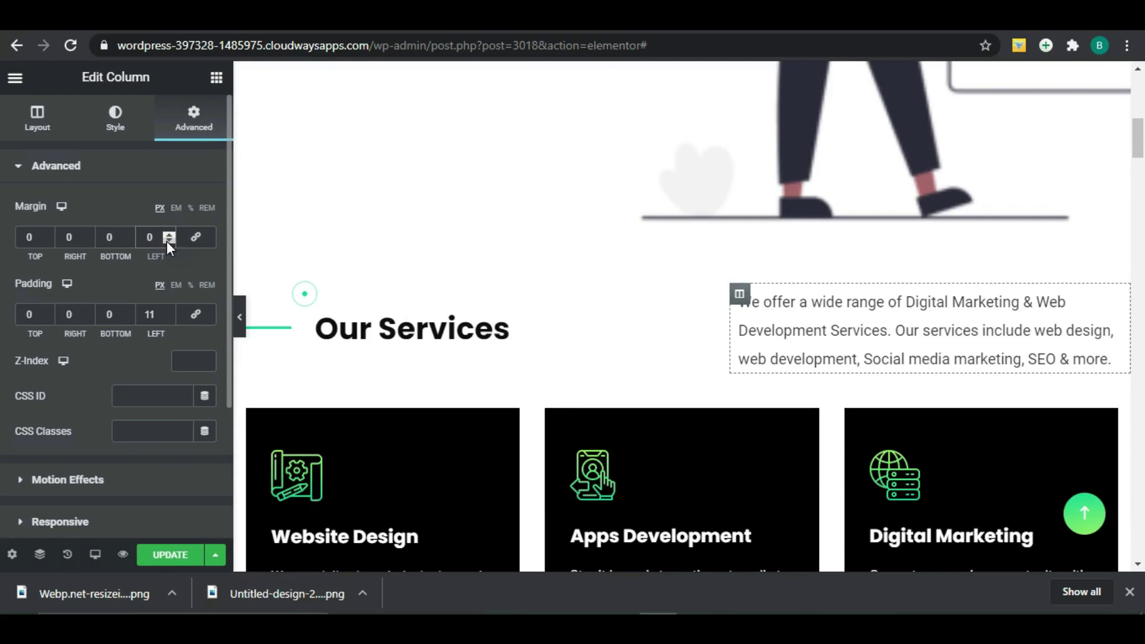
{"action": "left_click", "coordinate": [169, 241]}
{"action": "left_click", "coordinate": [168, 241]}
{"action": "left_click", "coordinate": [169, 241]}
{"action": "left_click", "coordinate": [169, 241]}
{"action": "left_click", "coordinate": [168, 241]}
{"action": "left_click", "coordinate": [168, 241]}
{"action": "left_click", "coordinate": [168, 241]}
{"action": "left_click", "coordinate": [168, 241]}
{"action": "left_click", "coordinate": [168, 241]}
{"action": "left_click", "coordinate": [167, 241]}
{"action": "left_click", "coordinate": [167, 241]}
{"action": "left_click", "coordinate": [167, 241]}
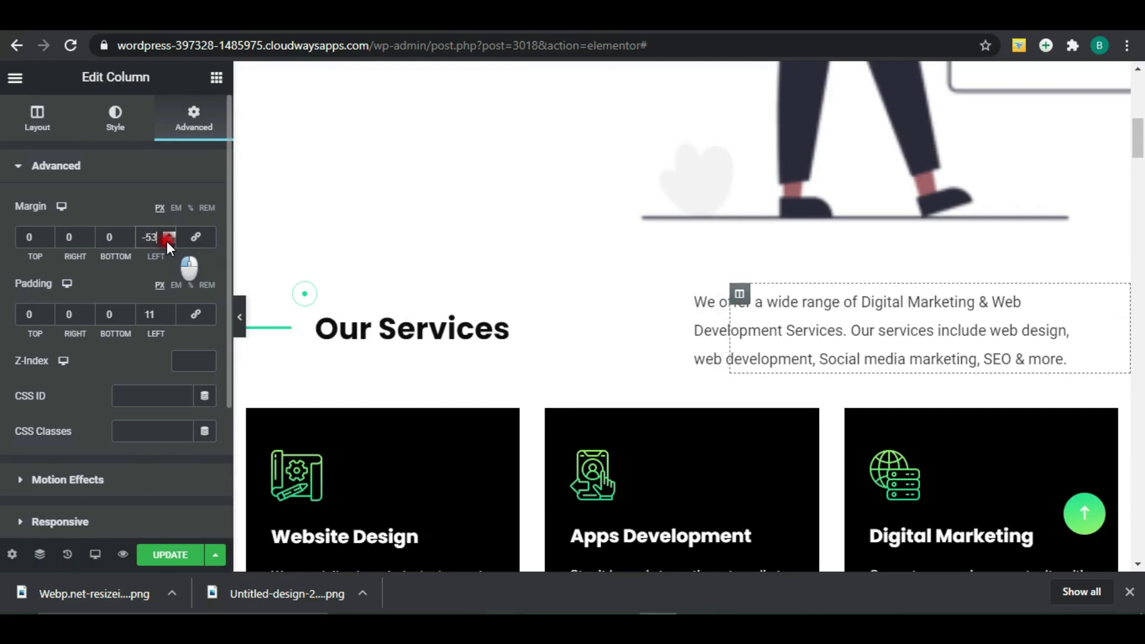
{"action": "left_click", "coordinate": [167, 241]}
{"action": "left_click", "coordinate": [168, 241]}
{"action": "left_click", "coordinate": [167, 240]}
{"action": "left_click", "coordinate": [168, 241]}
{"action": "left_click", "coordinate": [167, 241]}
{"action": "left_click", "coordinate": [167, 240]}
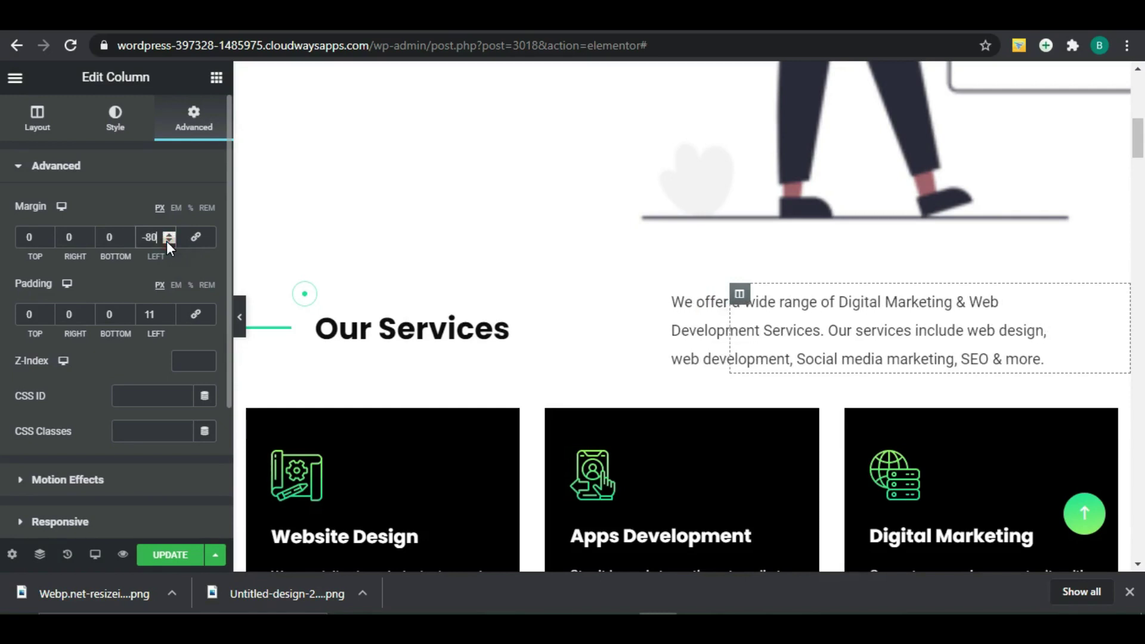
{"action": "left_click", "coordinate": [708, 352]}
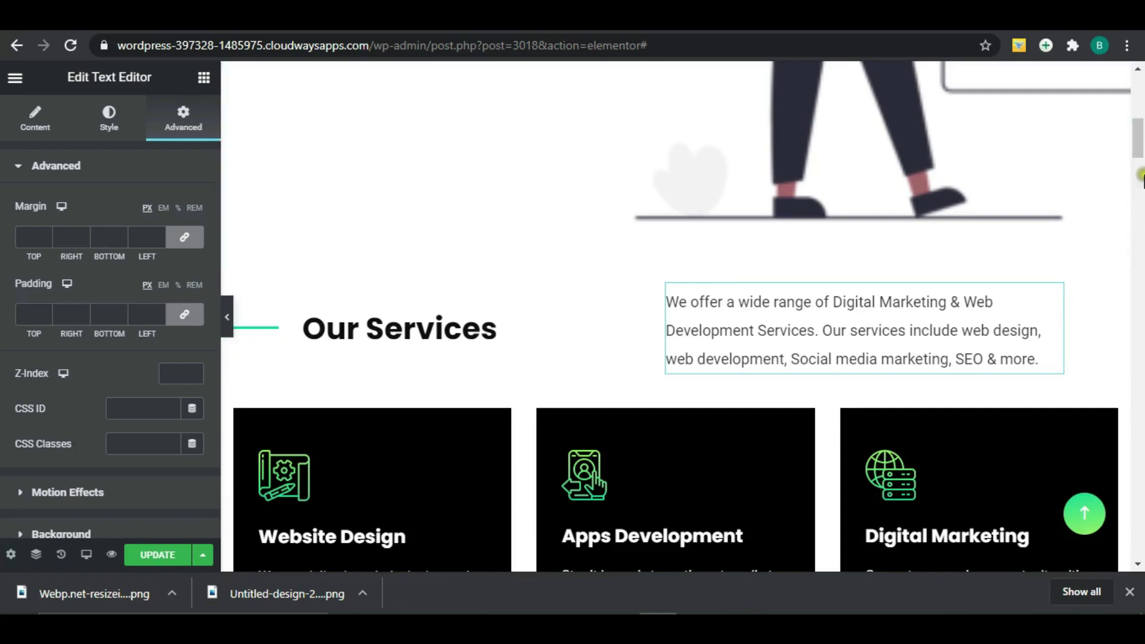
Step: Set the Our Services heading column's width to 35%
{"action": "scroll", "coordinate": [340, 156], "scroll_direction": "down", "scroll_amount": 2}
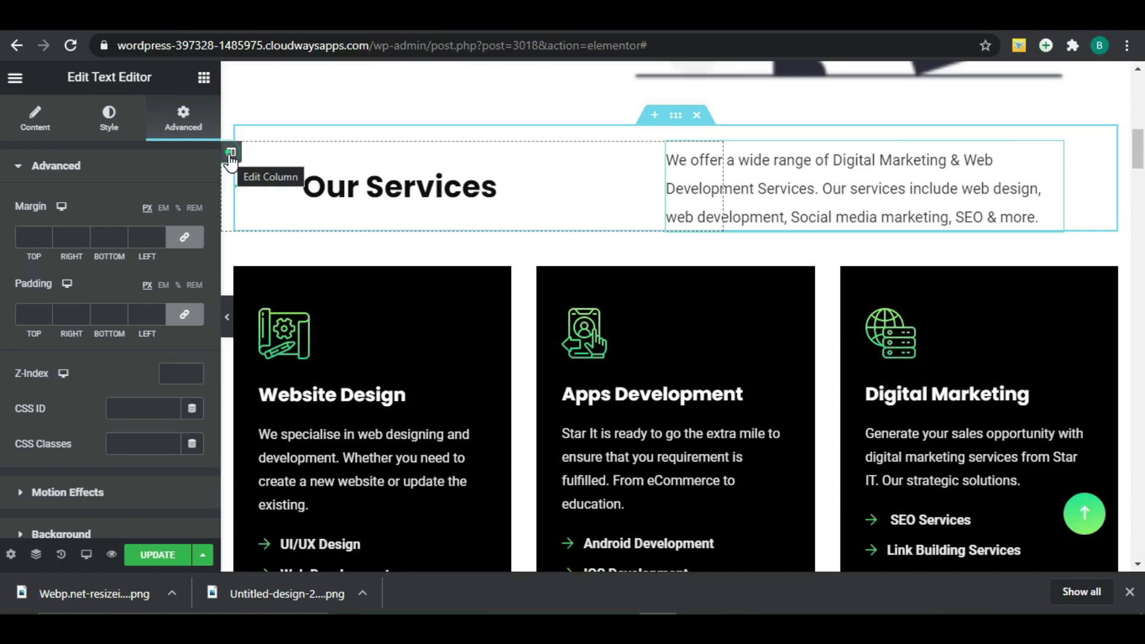
{"action": "left_click", "coordinate": [230, 154]}
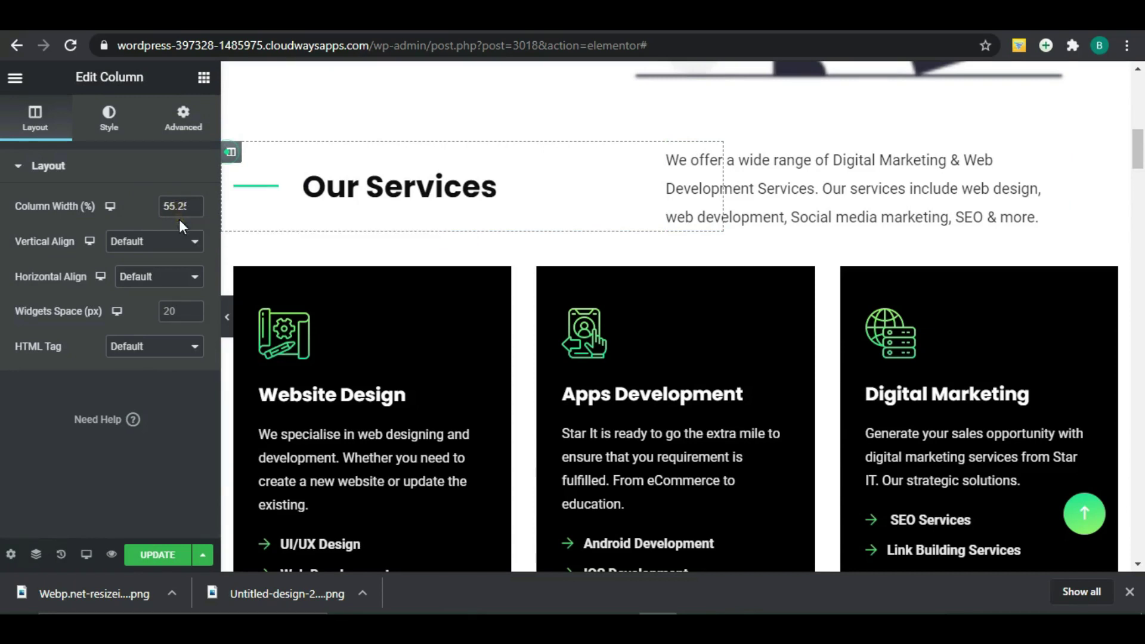
{"action": "left_click", "coordinate": [930, 197]}
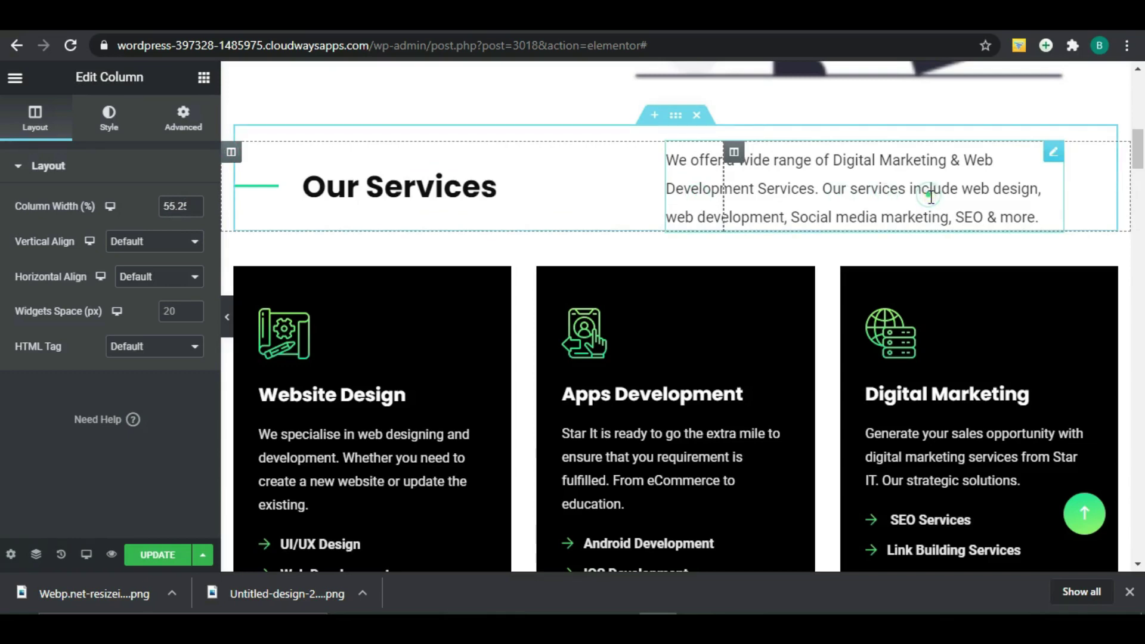
{"action": "double_click", "coordinate": [169, 206]}
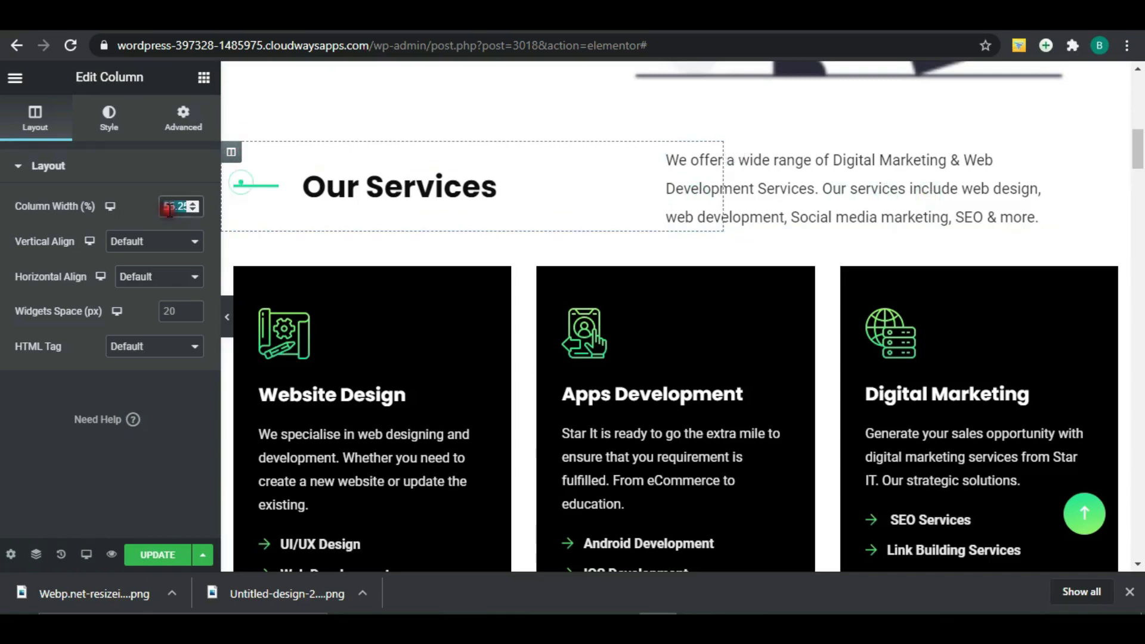
{"action": "type", "text": "35"}
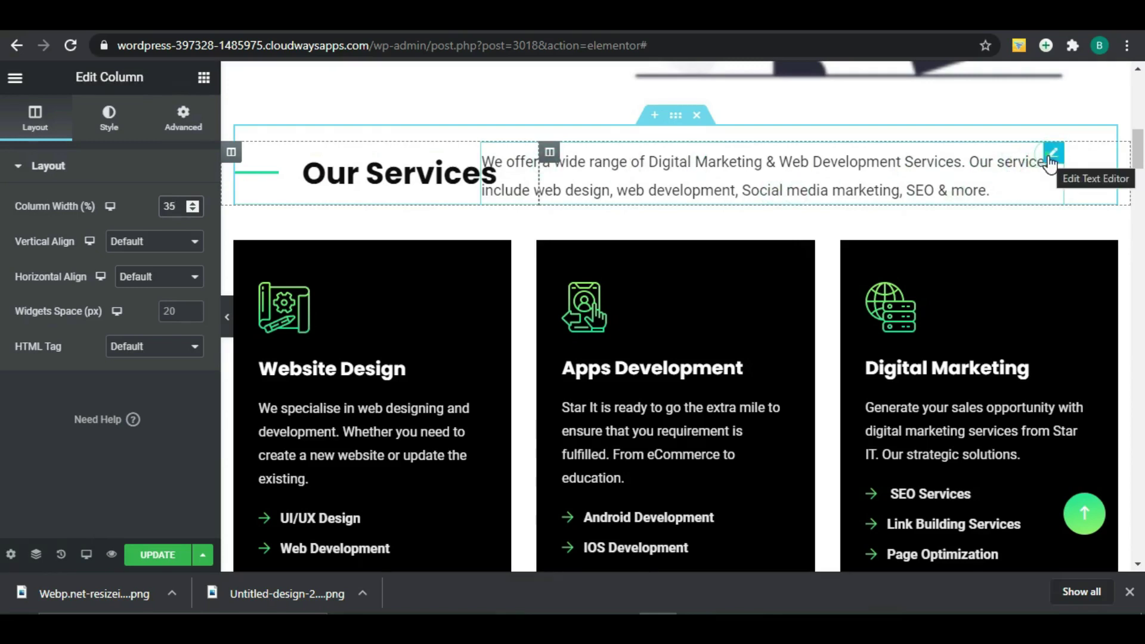
Step: Set the paragraph column's left margin to 0 and give it 90 px right padding
{"action": "left_click", "coordinate": [549, 153]}
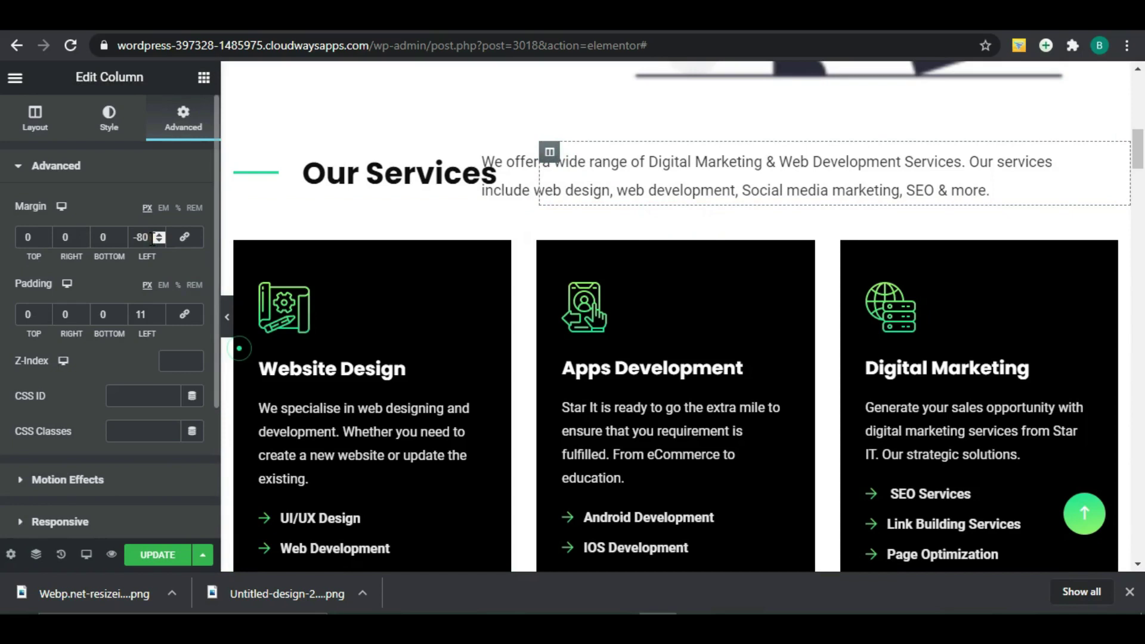
{"action": "double_click", "coordinate": [149, 237]}
{"action": "type", "text": "0"}
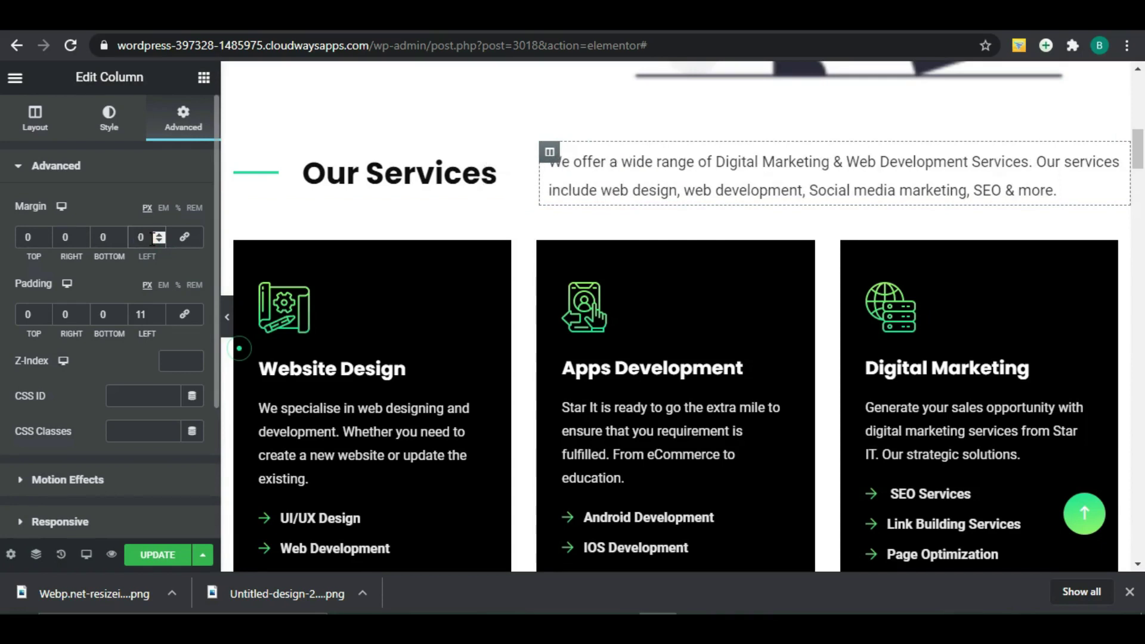
{"action": "left_click", "coordinate": [560, 166]}
{"action": "left_click", "coordinate": [549, 151]}
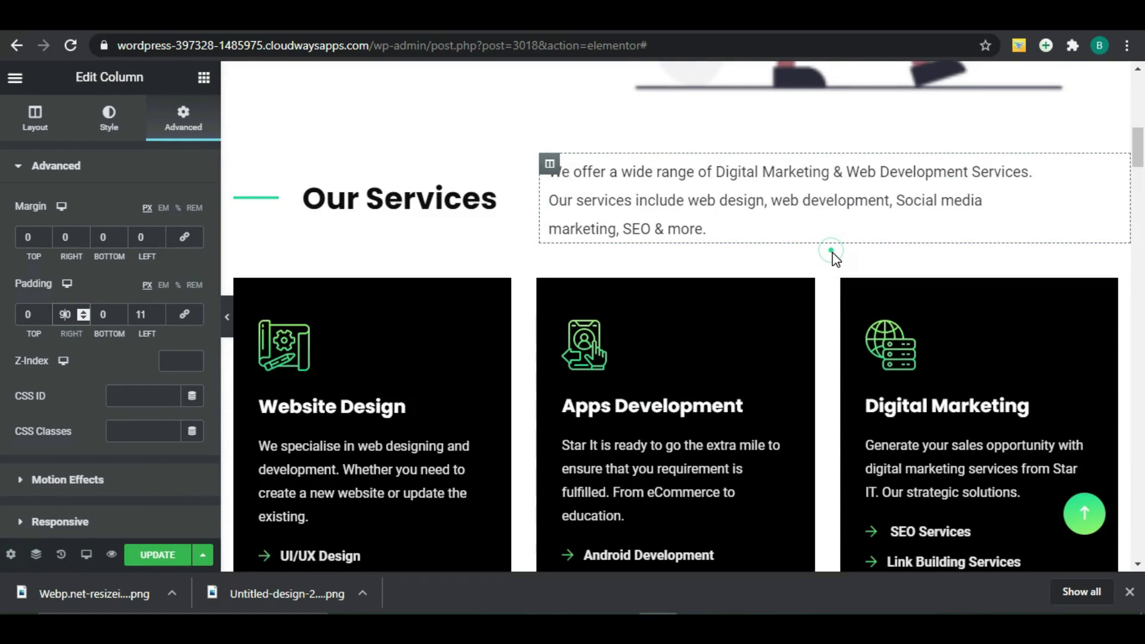
{"action": "scroll", "coordinate": [834, 257], "scroll_direction": "down", "scroll_amount": 3}
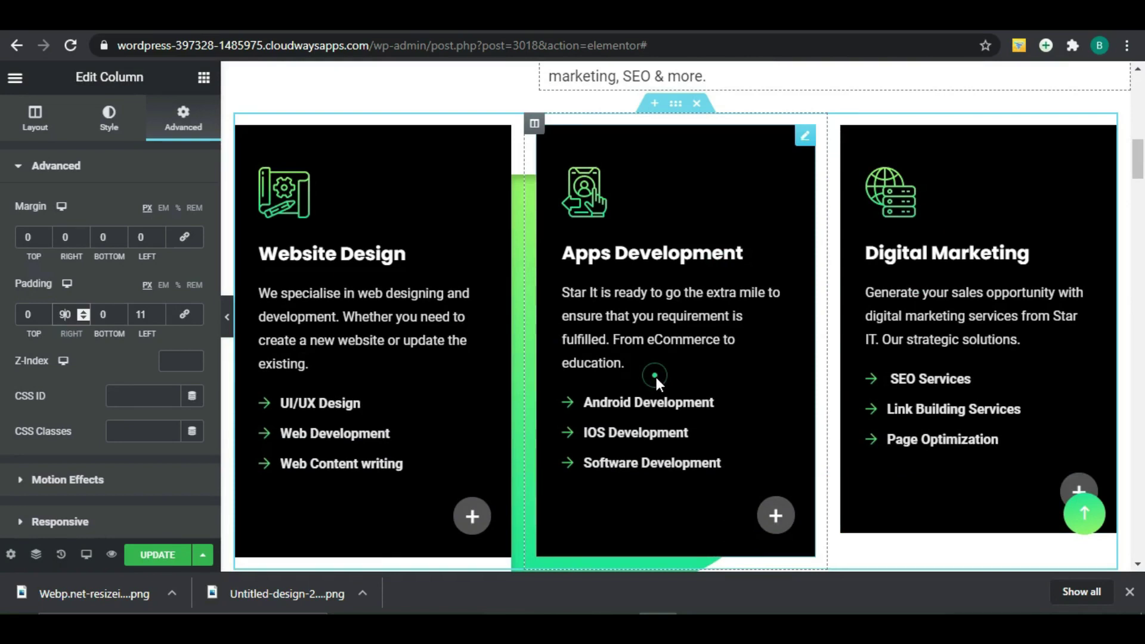
{"action": "left_click_drag", "start_coordinate": [1139, 164], "coordinate": [1142, 246]}
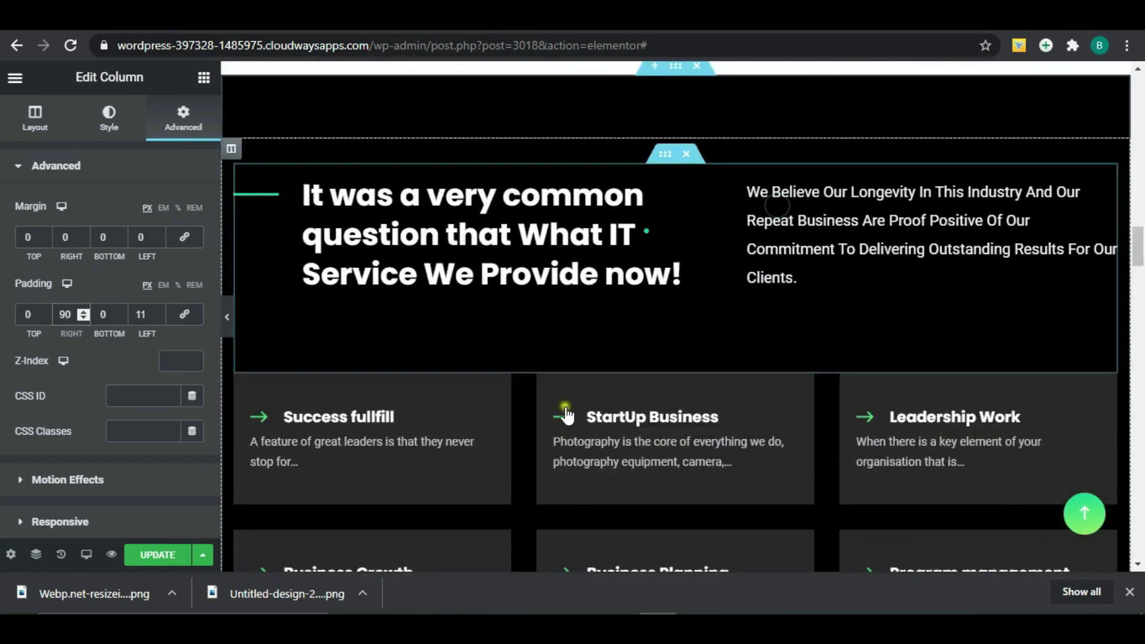
{"action": "scroll", "coordinate": [671, 116], "scroll_direction": "up", "scroll_amount": 1}
{"action": "left_click", "coordinate": [671, 113]}
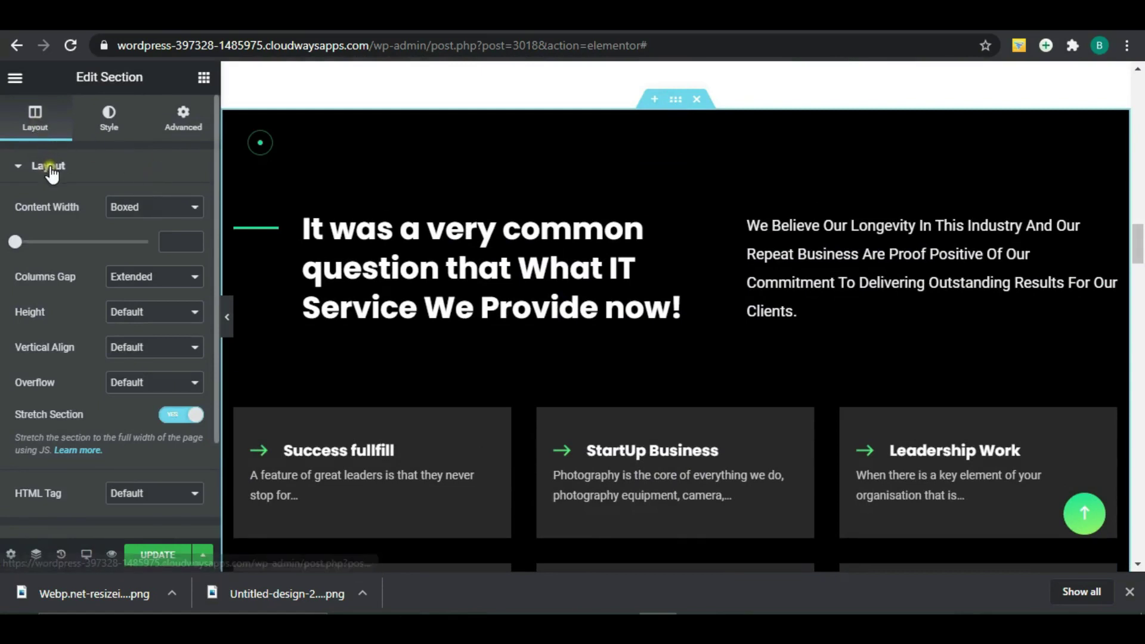
{"action": "left_click", "coordinate": [91, 168]}
{"action": "left_click", "coordinate": [89, 168]}
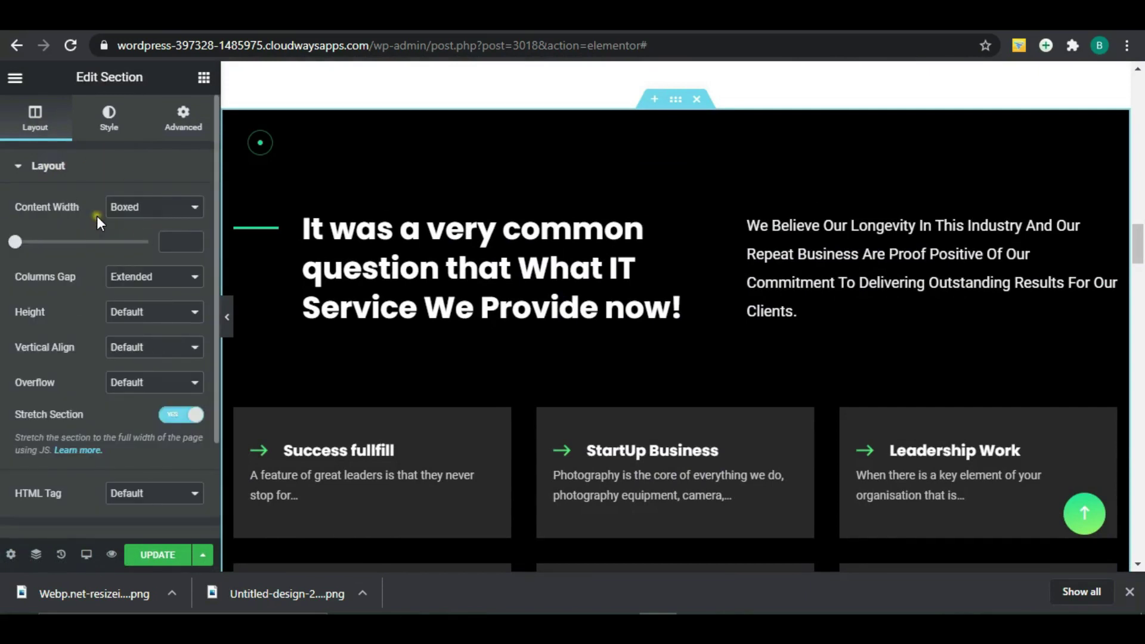
{"action": "left_click", "coordinate": [150, 213]}
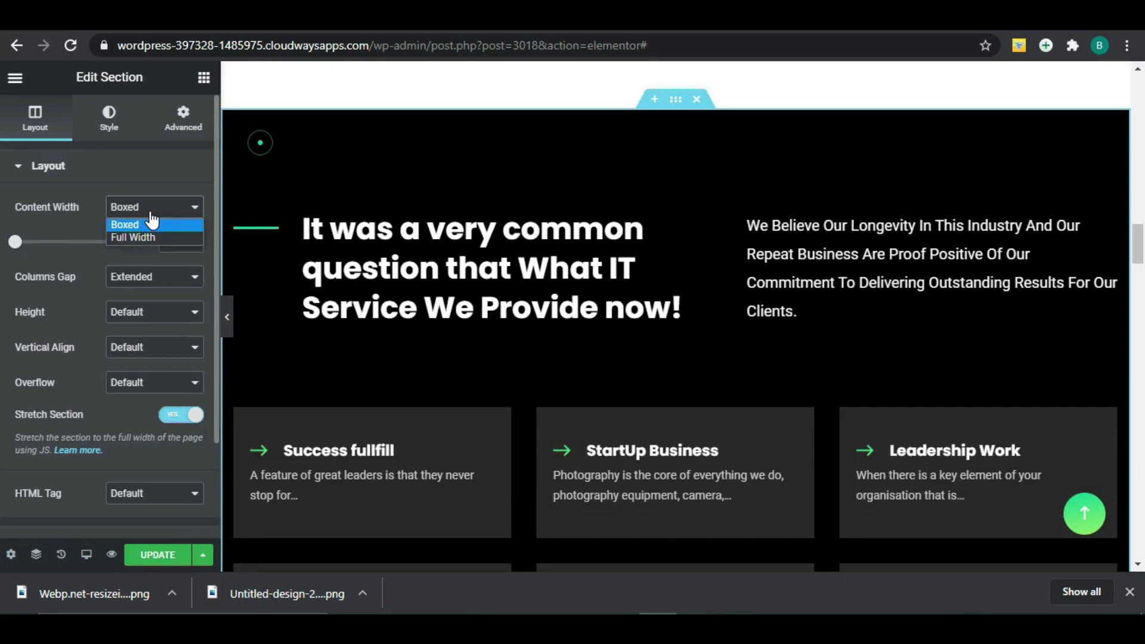
{"action": "left_click", "coordinate": [151, 223]}
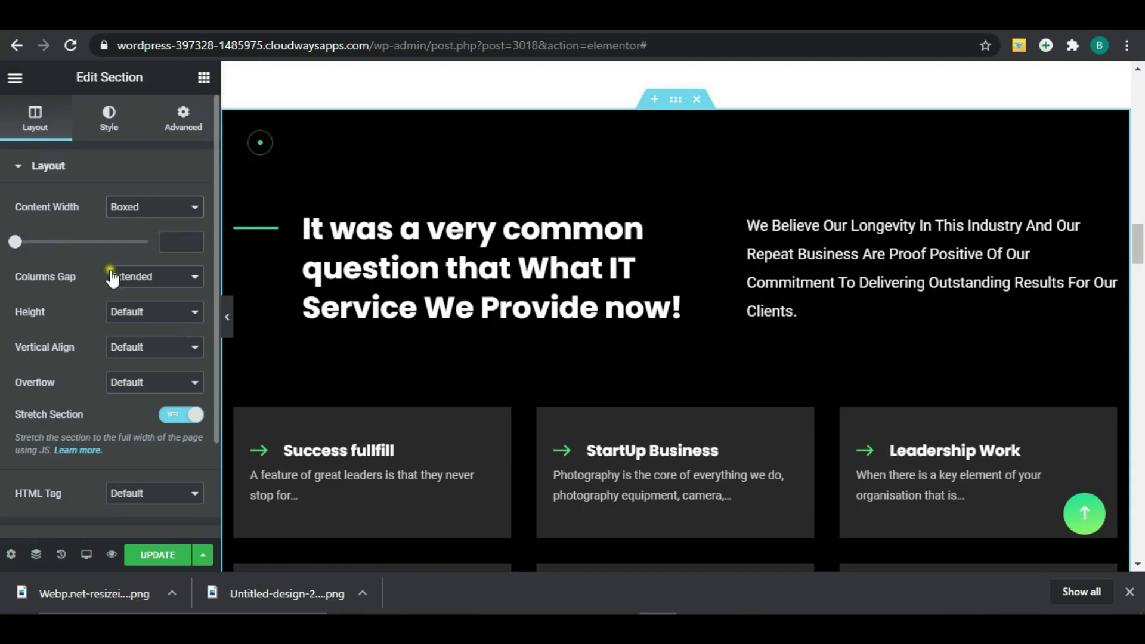
{"action": "left_click", "coordinate": [160, 287]}
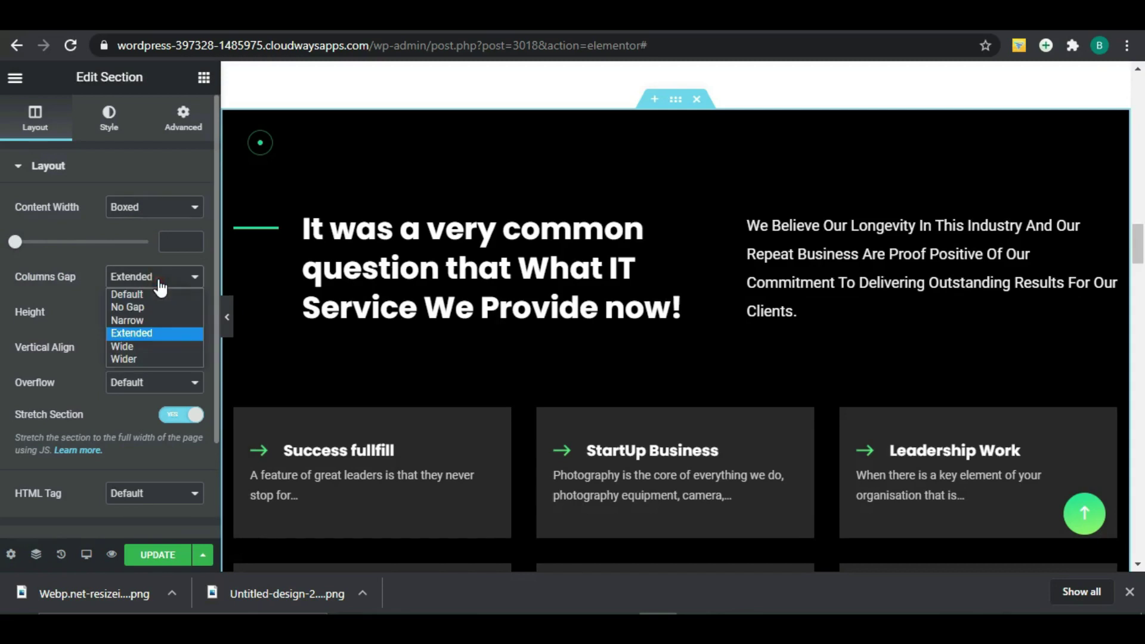
{"action": "left_click", "coordinate": [159, 286]}
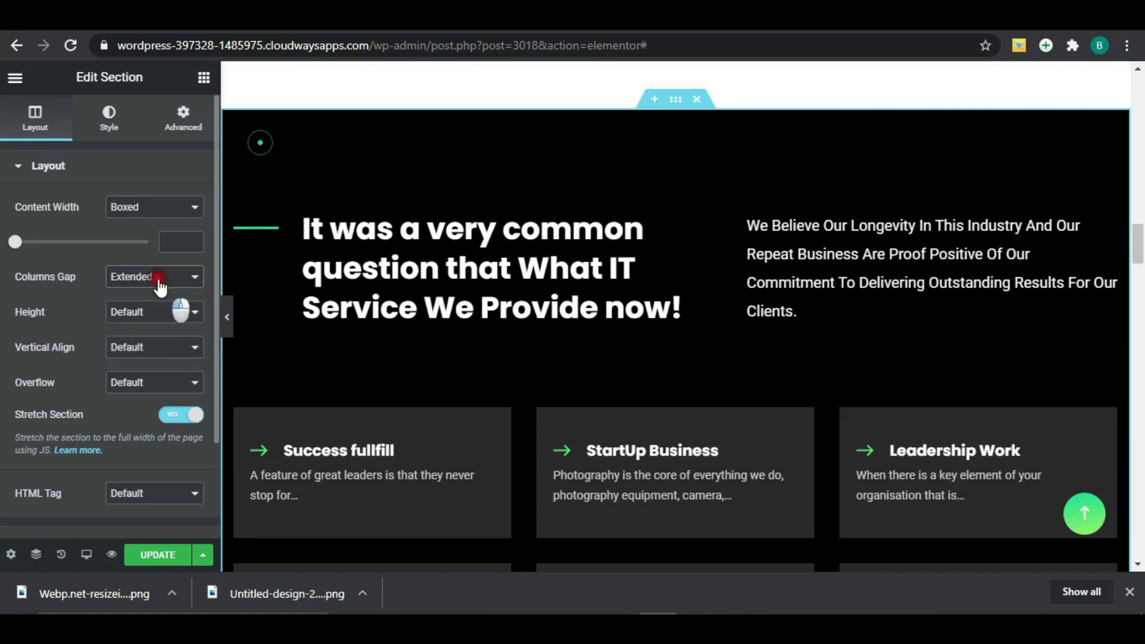
{"action": "left_click", "coordinate": [142, 316]}
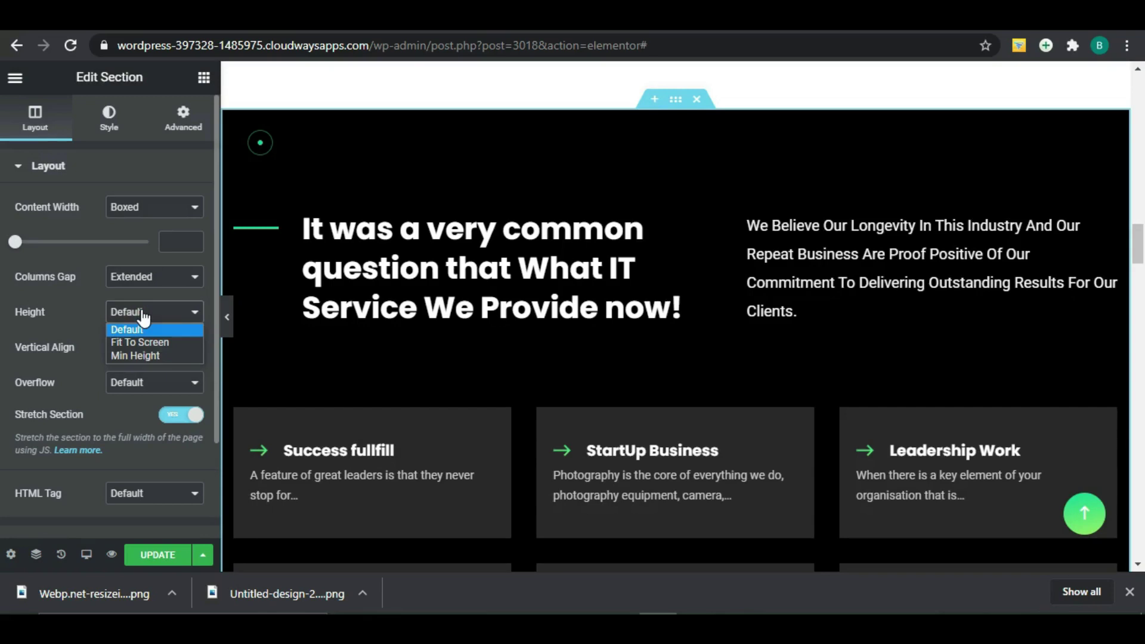
{"action": "left_click", "coordinate": [143, 329]}
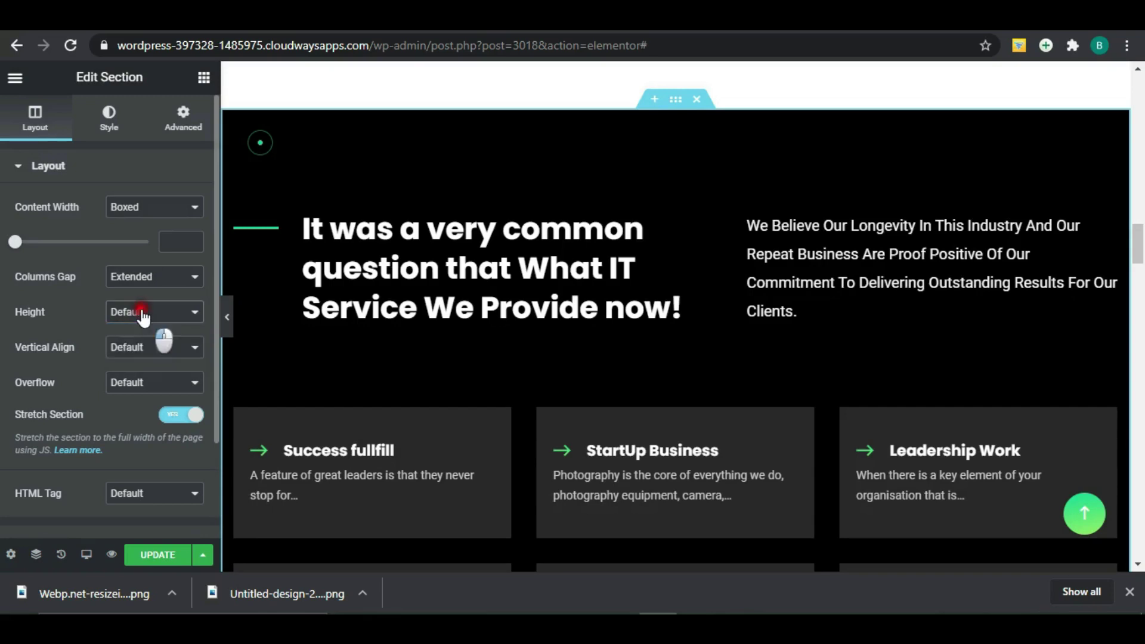
{"action": "left_click", "coordinate": [149, 352]}
{"action": "left_click", "coordinate": [149, 355]}
{"action": "left_click", "coordinate": [178, 414]}
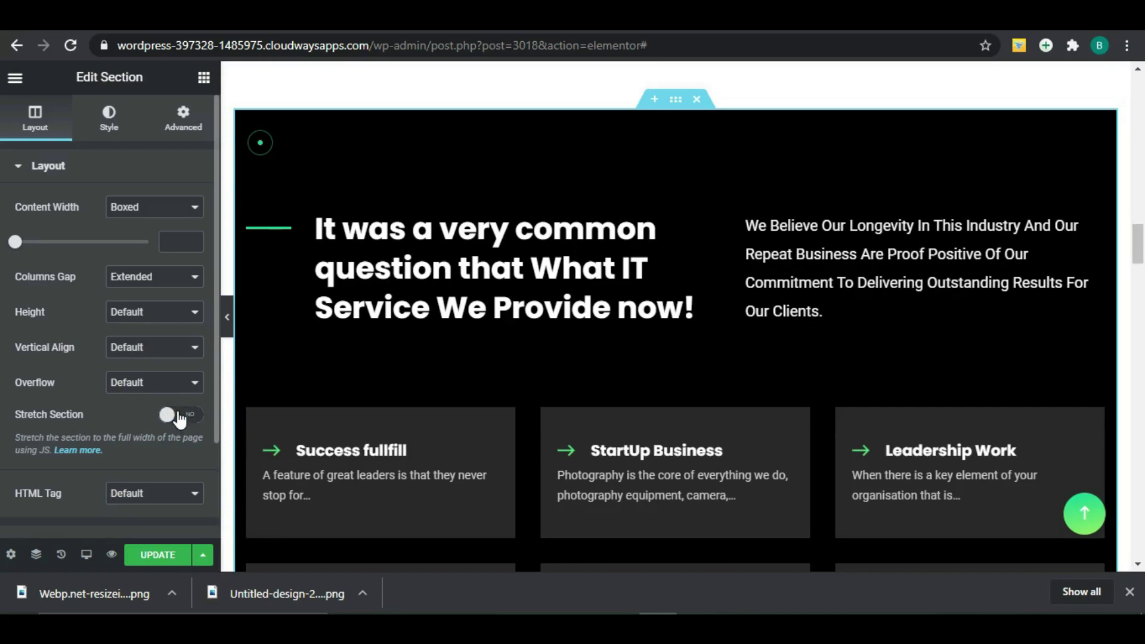
{"action": "left_click", "coordinate": [179, 415]}
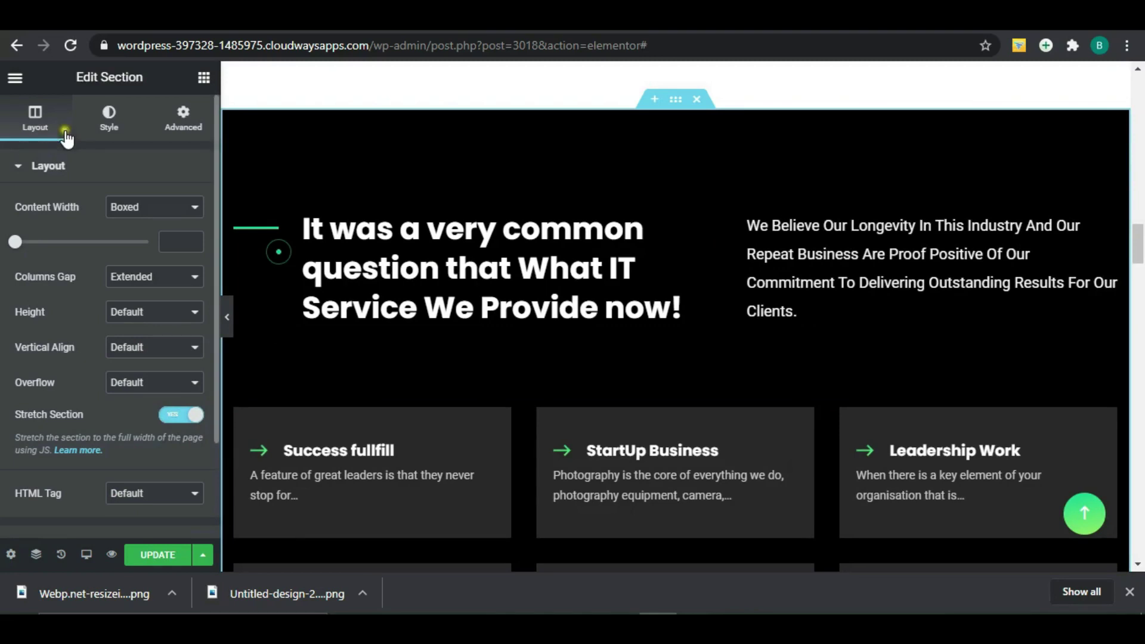
{"action": "left_click", "coordinate": [109, 122]}
Step: Try Gradient, Video and Slideshow background types on the section, ending back on Classic black
{"action": "left_click", "coordinate": [92, 168]}
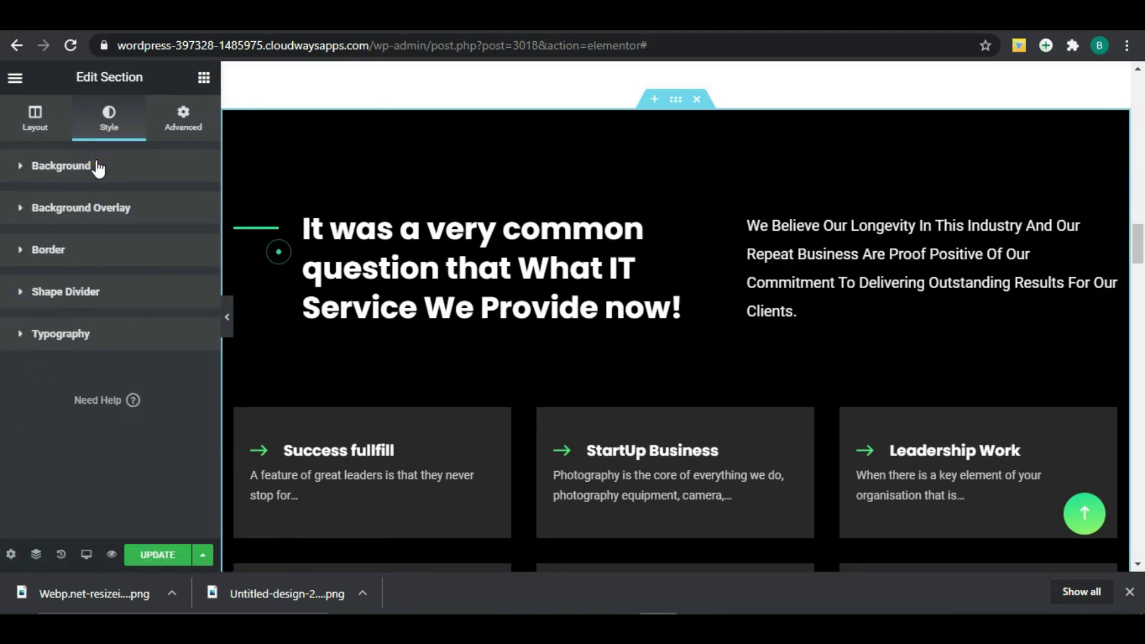
{"action": "left_click", "coordinate": [89, 252]}
{"action": "left_click", "coordinate": [113, 169]}
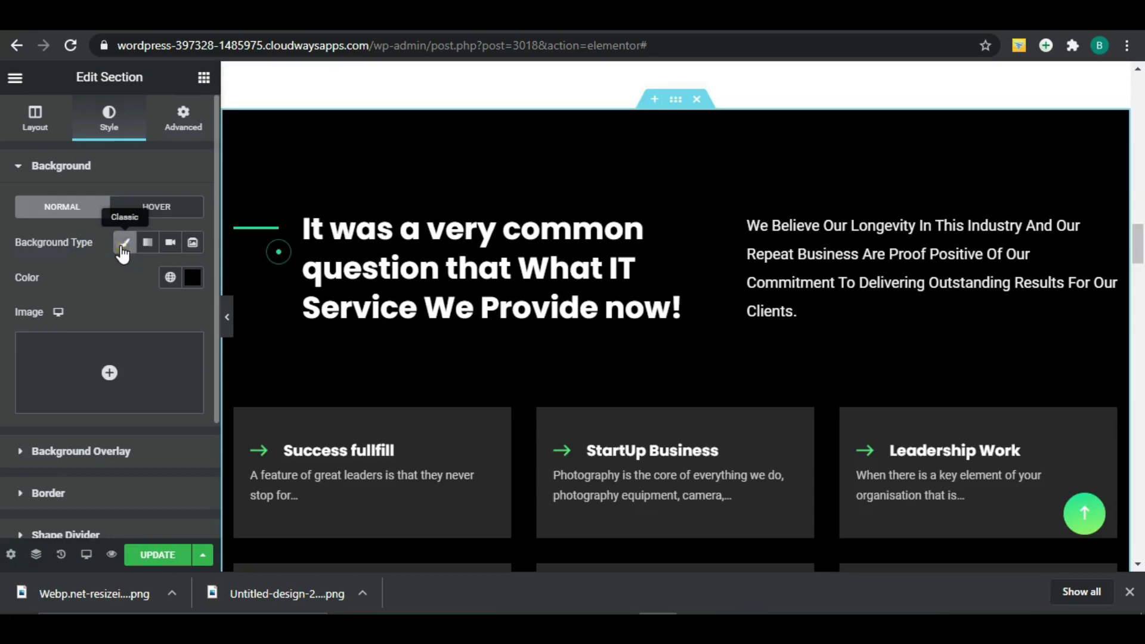
{"action": "left_click", "coordinate": [147, 245]}
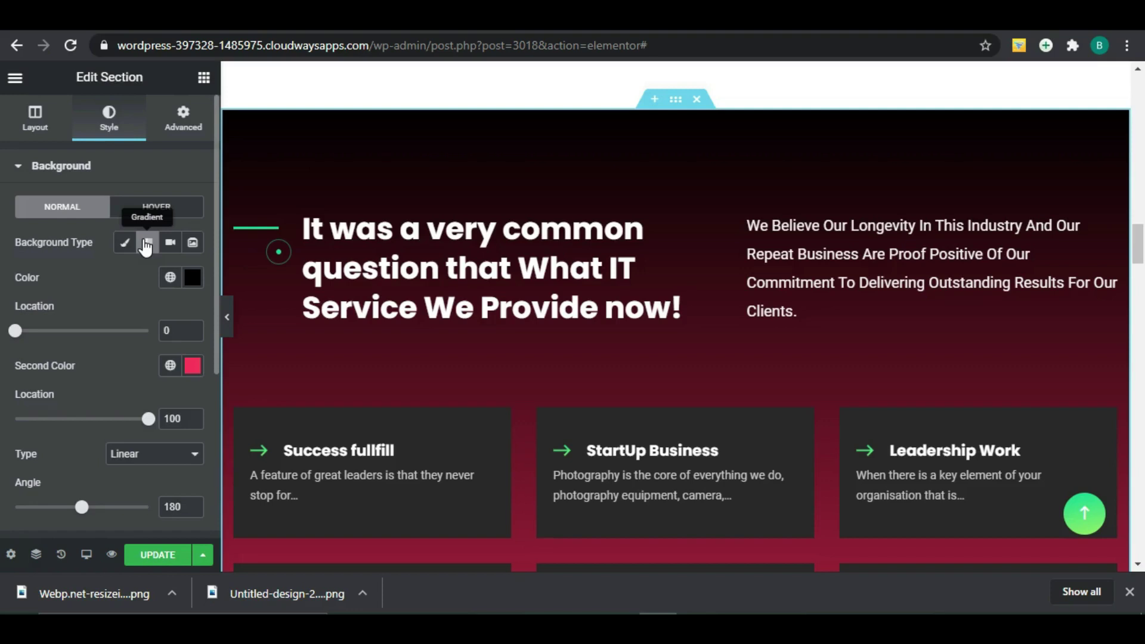
{"action": "left_click", "coordinate": [170, 244]}
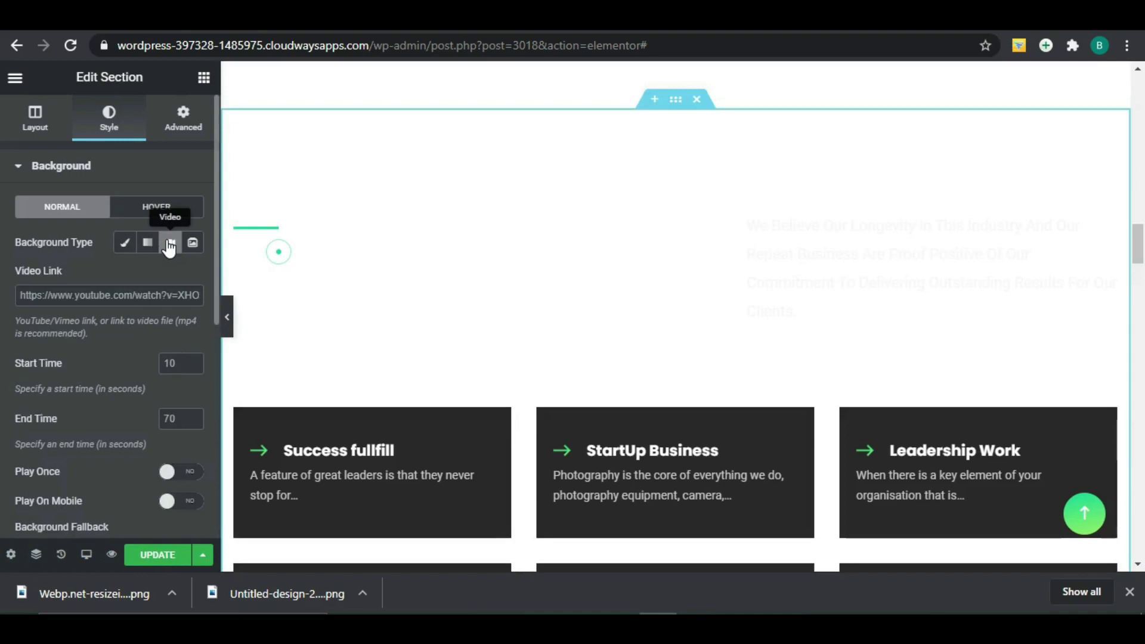
{"action": "left_click", "coordinate": [118, 296]}
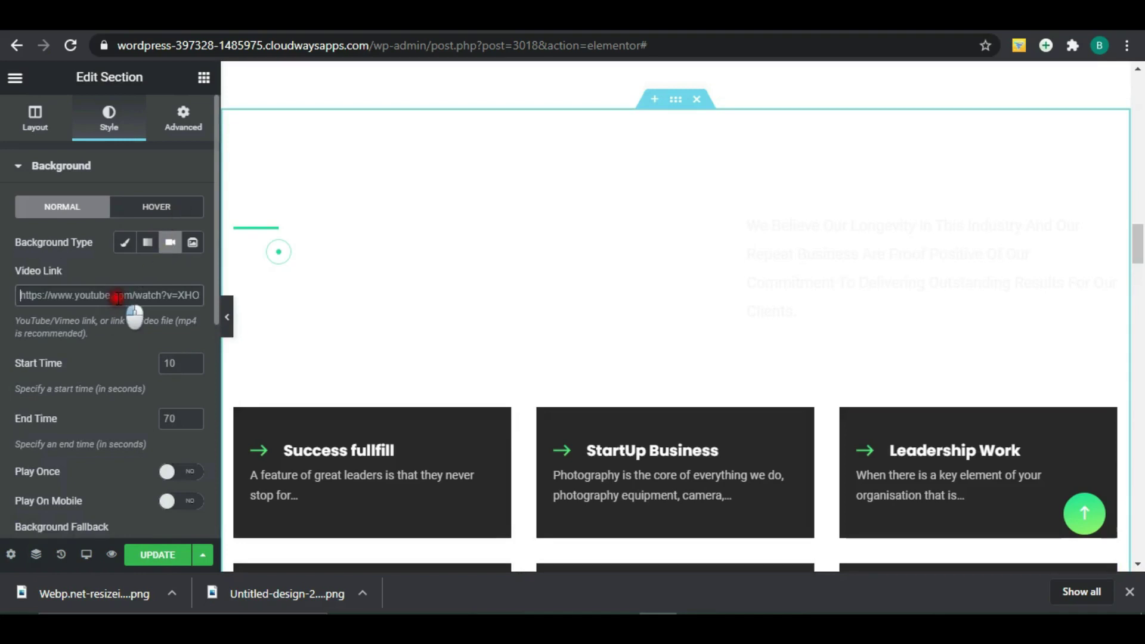
{"action": "left_click", "coordinate": [193, 242]}
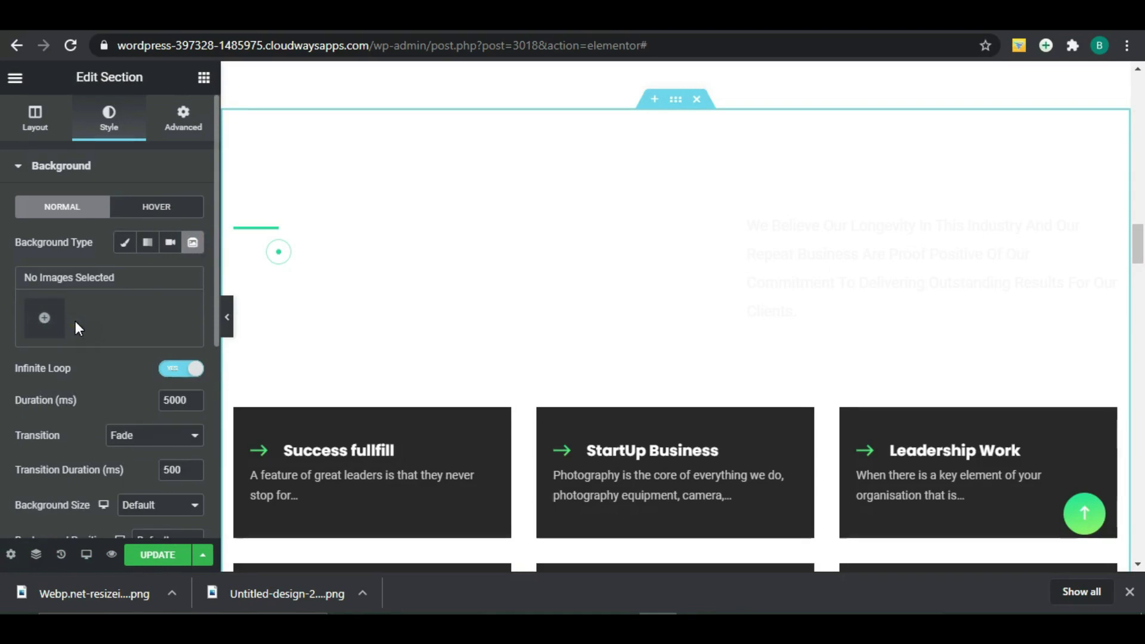
{"action": "left_click", "coordinate": [98, 274]}
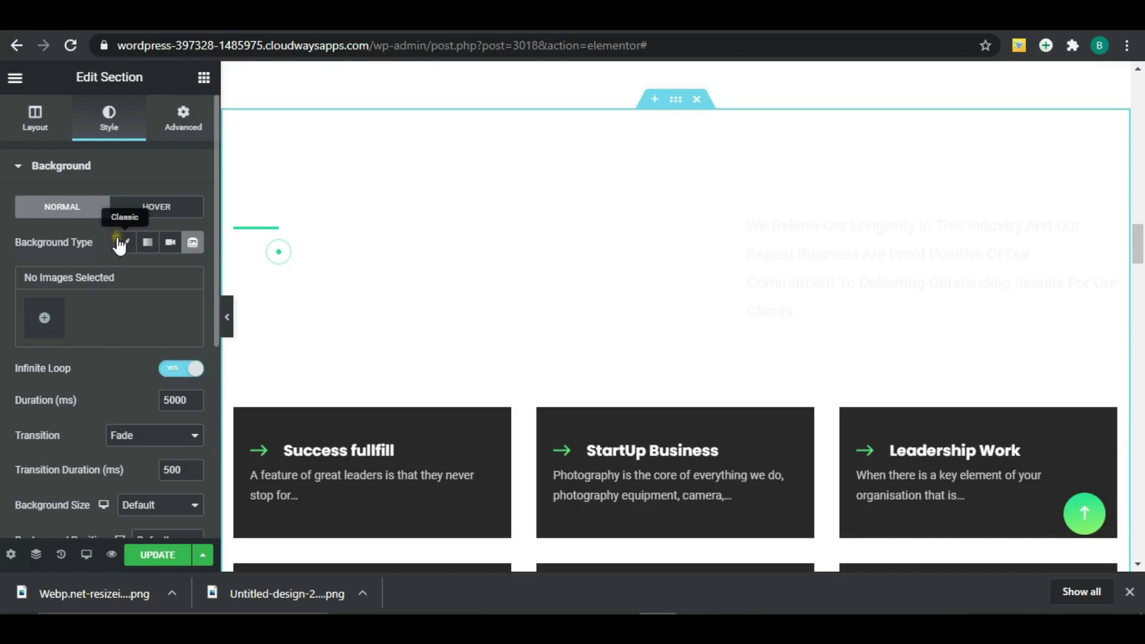
{"action": "left_click", "coordinate": [122, 242]}
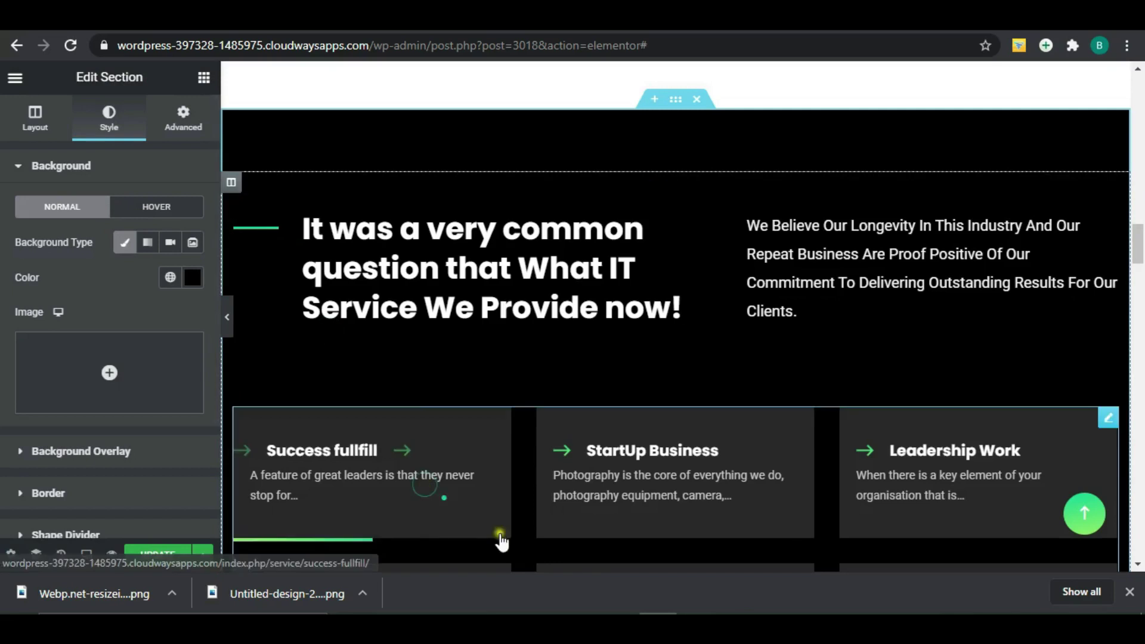
{"action": "left_click", "coordinate": [34, 120]}
{"action": "left_click", "coordinate": [109, 131]}
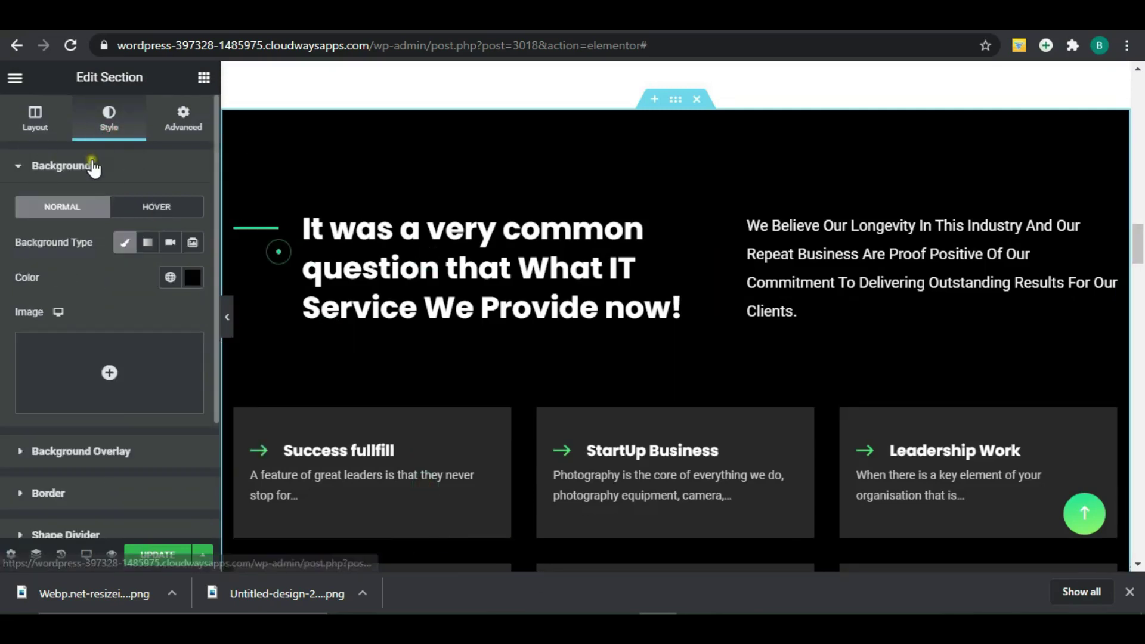
{"action": "left_click", "coordinate": [91, 164]}
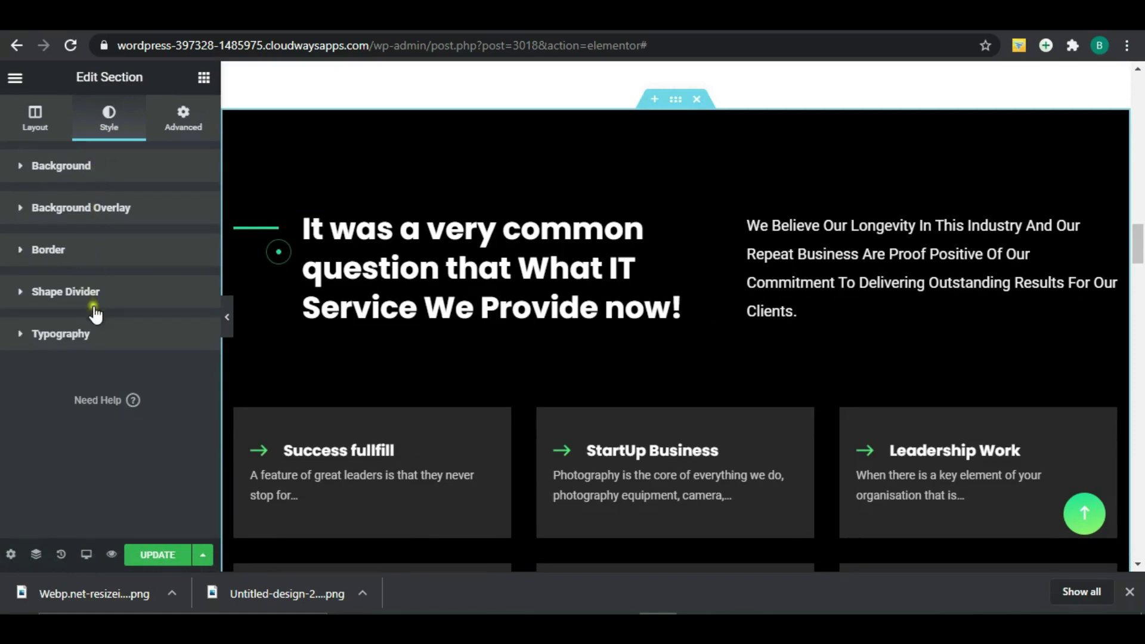
{"action": "left_click", "coordinate": [113, 167]}
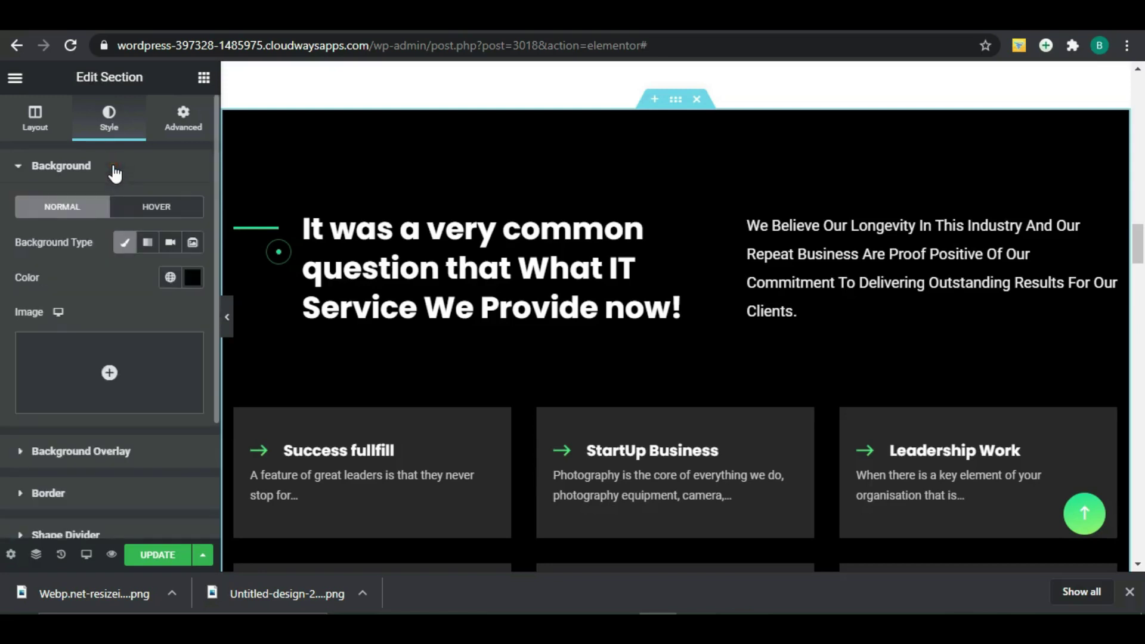
Step: Preview Gradient, Video and Slideshow backgrounds once more, revert to Classic, then go to the hexadecimal colours page
{"action": "mouse_move", "coordinate": [97, 361]}
{"action": "left_click", "coordinate": [148, 243]}
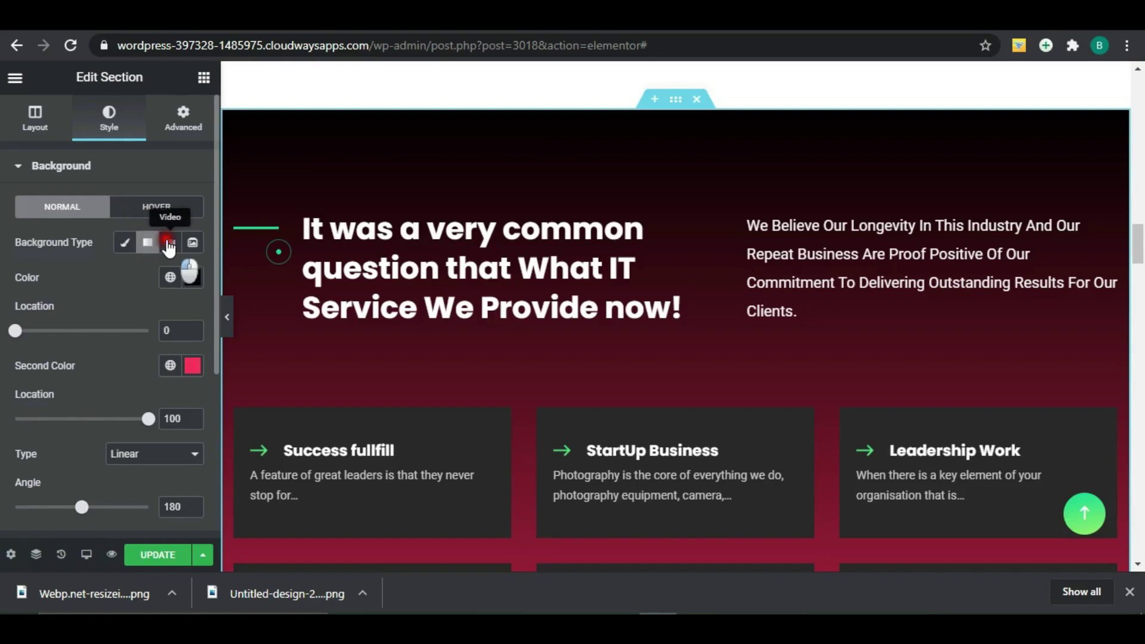
{"action": "left_click", "coordinate": [169, 245]}
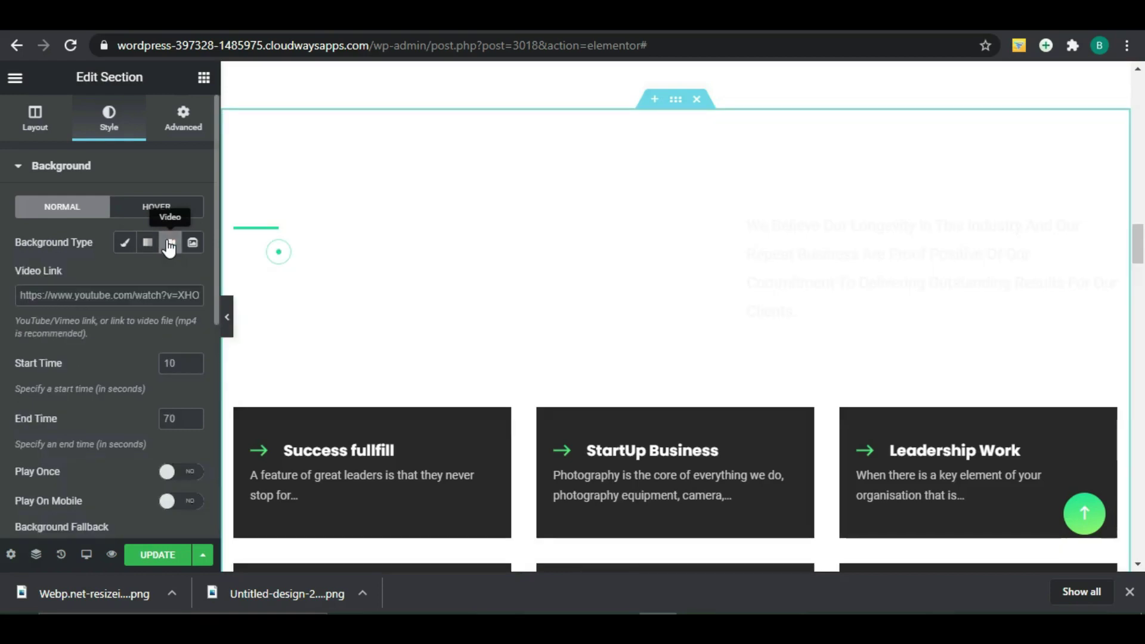
{"action": "left_click", "coordinate": [118, 297]}
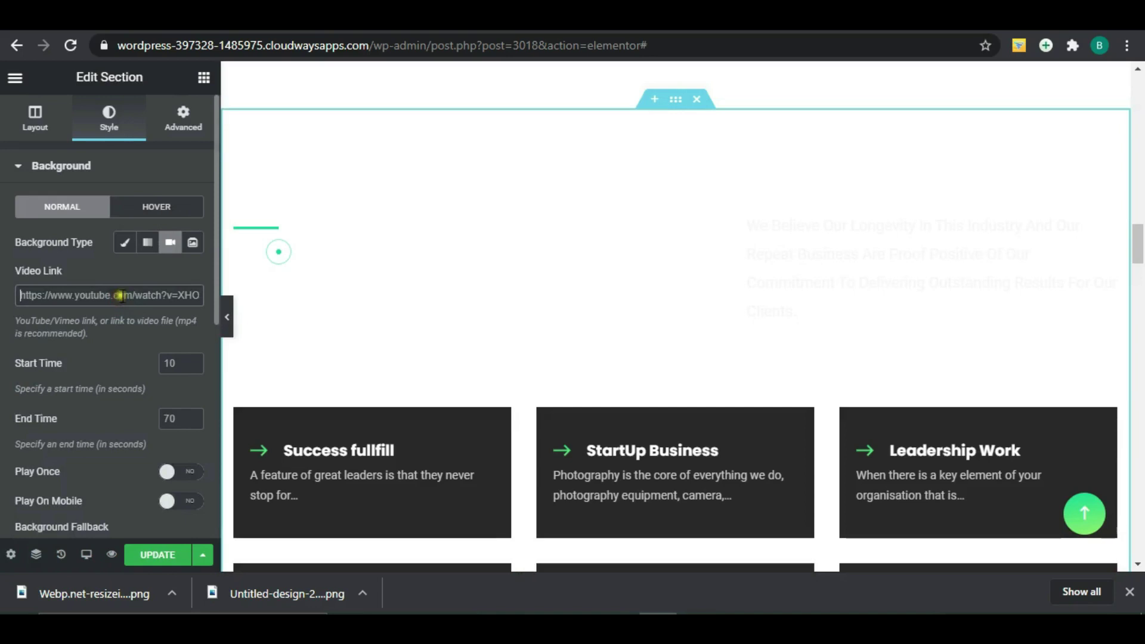
{"action": "left_click", "coordinate": [193, 242]}
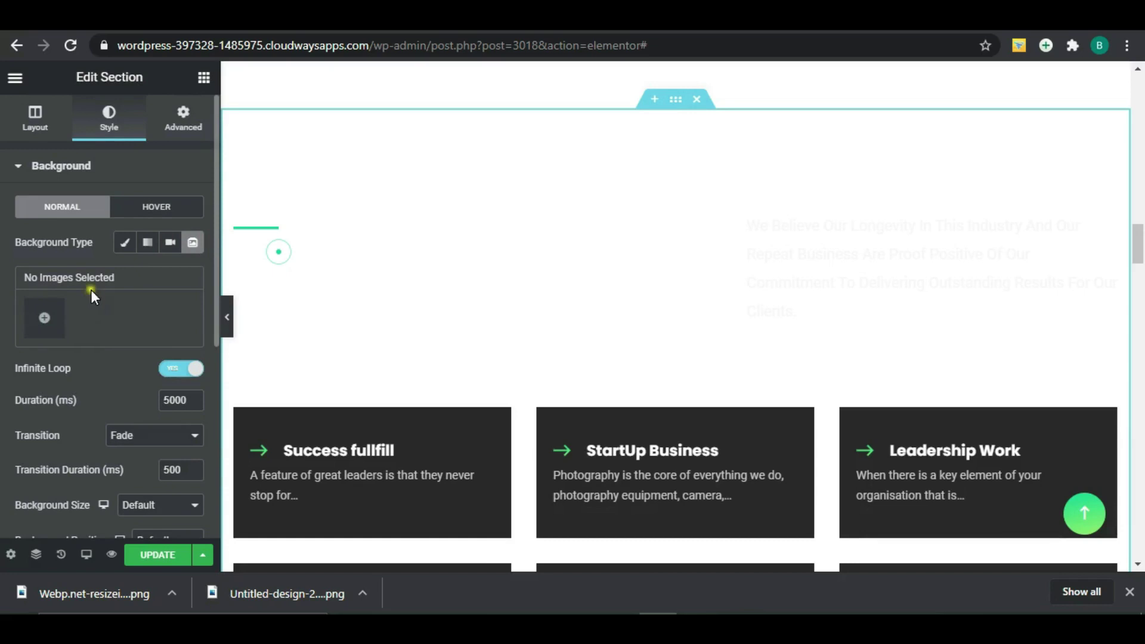
{"action": "left_click", "coordinate": [122, 242]}
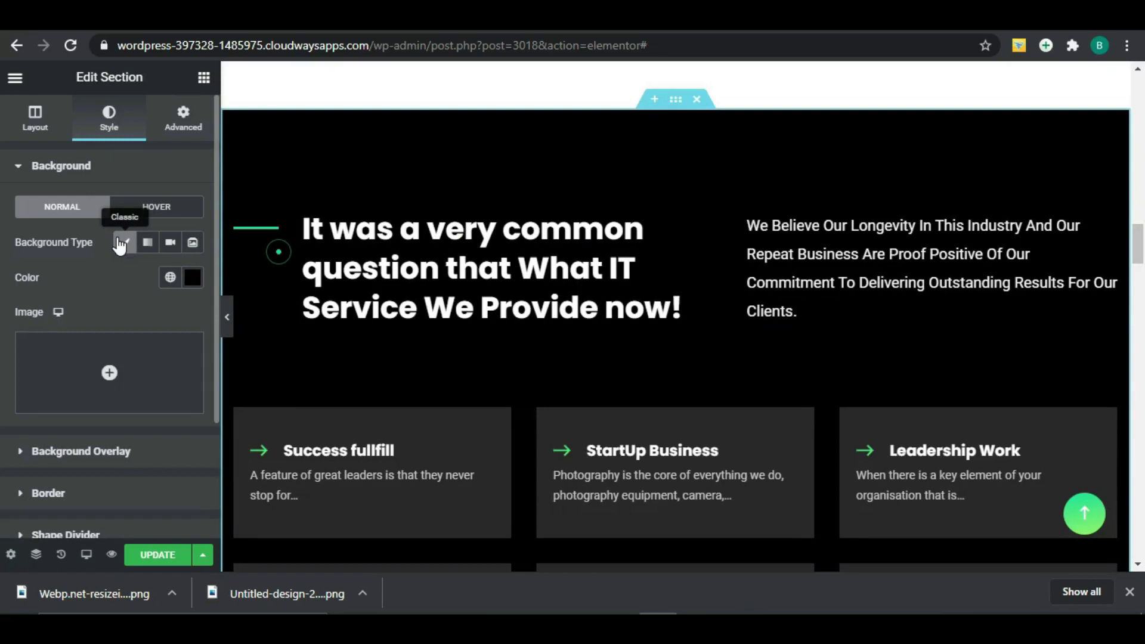
{"action": "key", "text": "alt+Tab"}
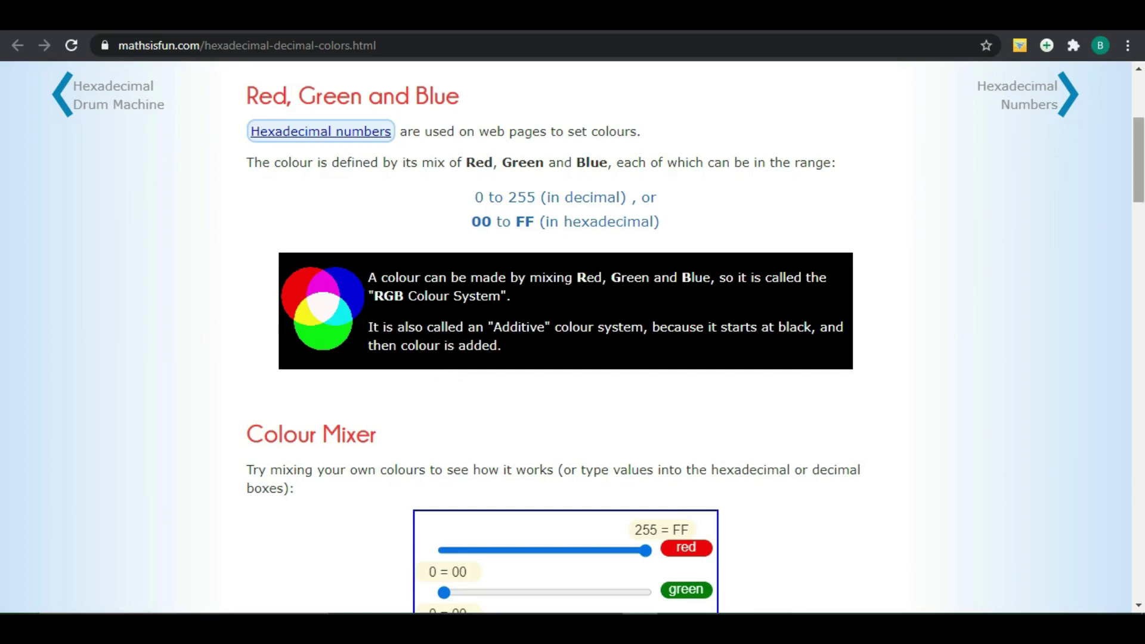
Step: Drag the Colour Mixer's red slider to zero so it shows black, hex 000000
{"action": "left_click_drag", "start_coordinate": [1141, 191], "coordinate": [1140, 238]}
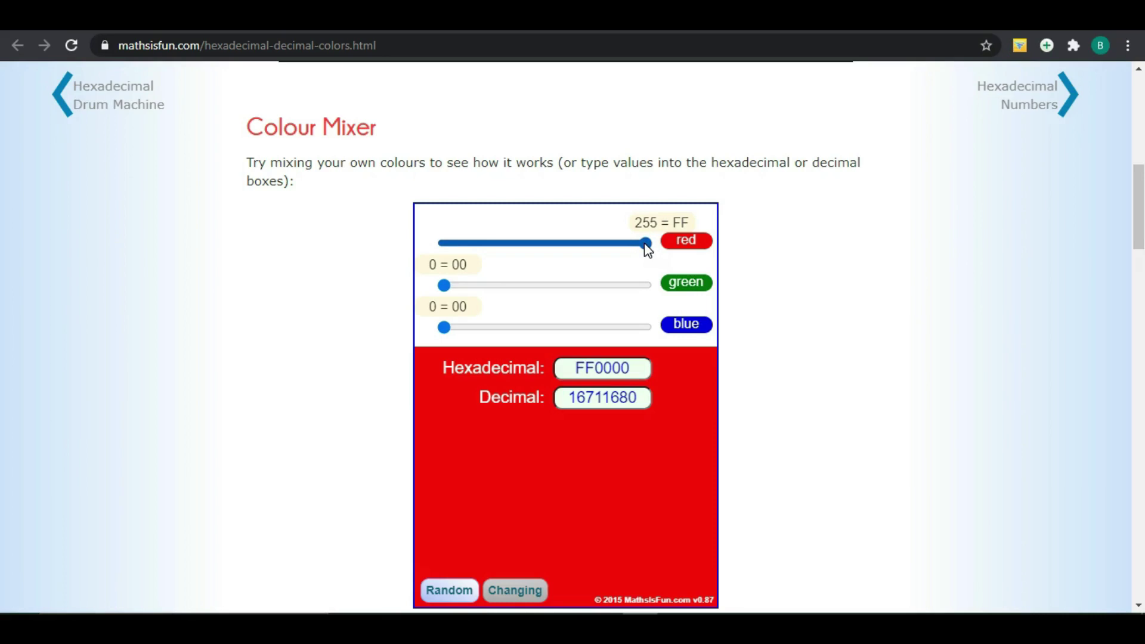
{"action": "left_click", "coordinate": [687, 298]}
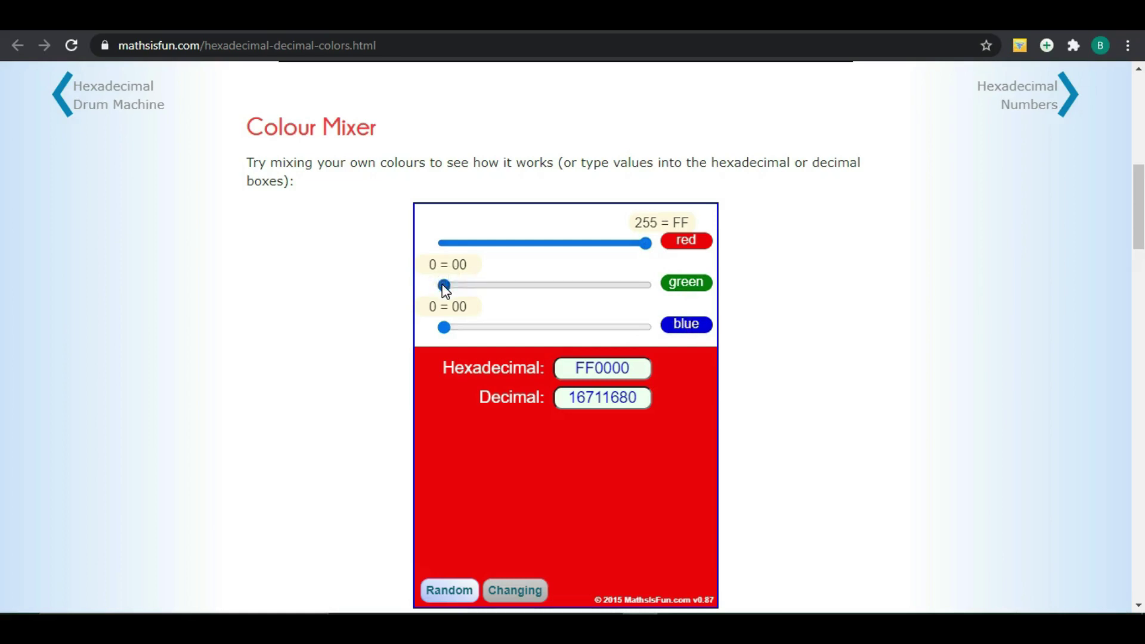
{"action": "left_click", "coordinate": [536, 300]}
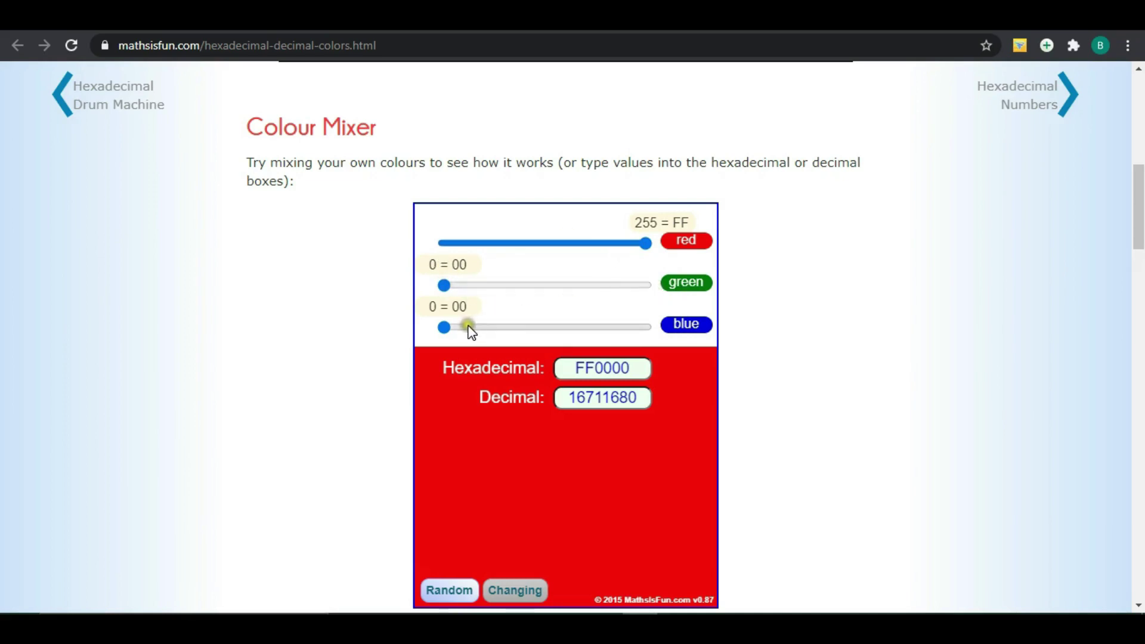
{"action": "left_click", "coordinate": [548, 316]}
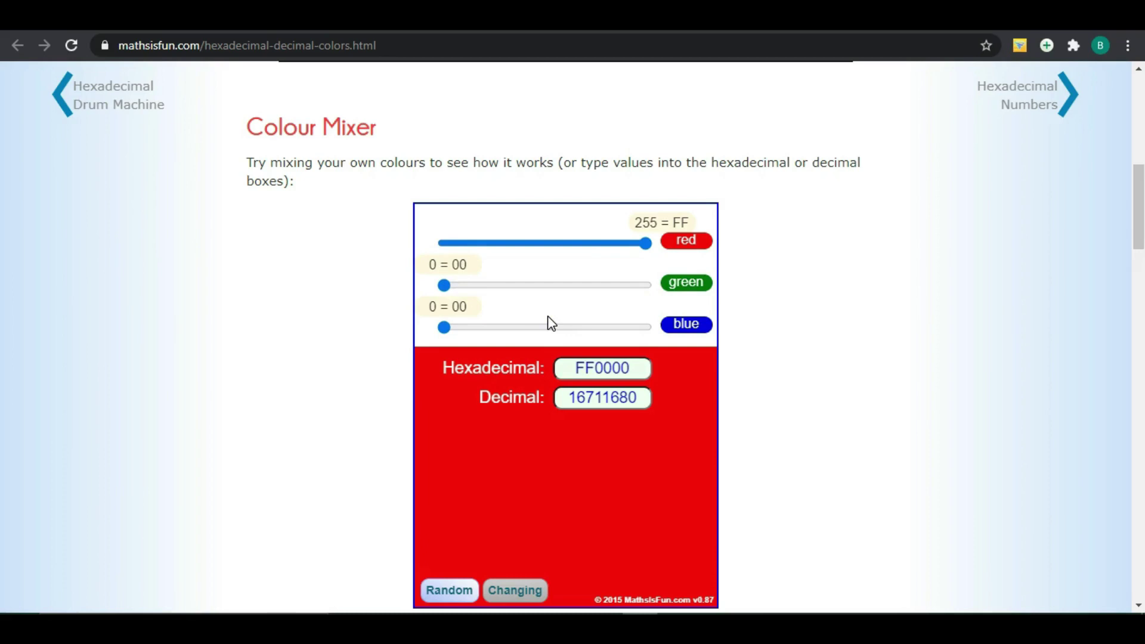
{"action": "left_click", "coordinate": [796, 375]}
{"action": "left_click", "coordinate": [748, 413]}
{"action": "left_click", "coordinate": [663, 374]}
{"action": "left_click", "coordinate": [644, 399]}
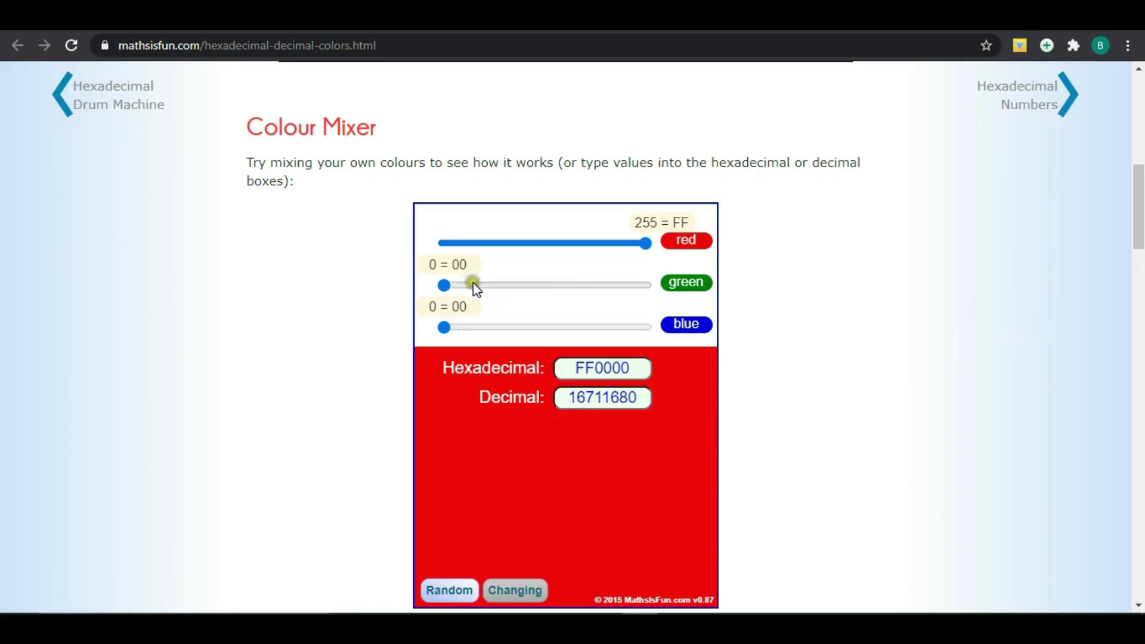
{"action": "left_click_drag", "start_coordinate": [643, 245], "coordinate": [368, 261]}
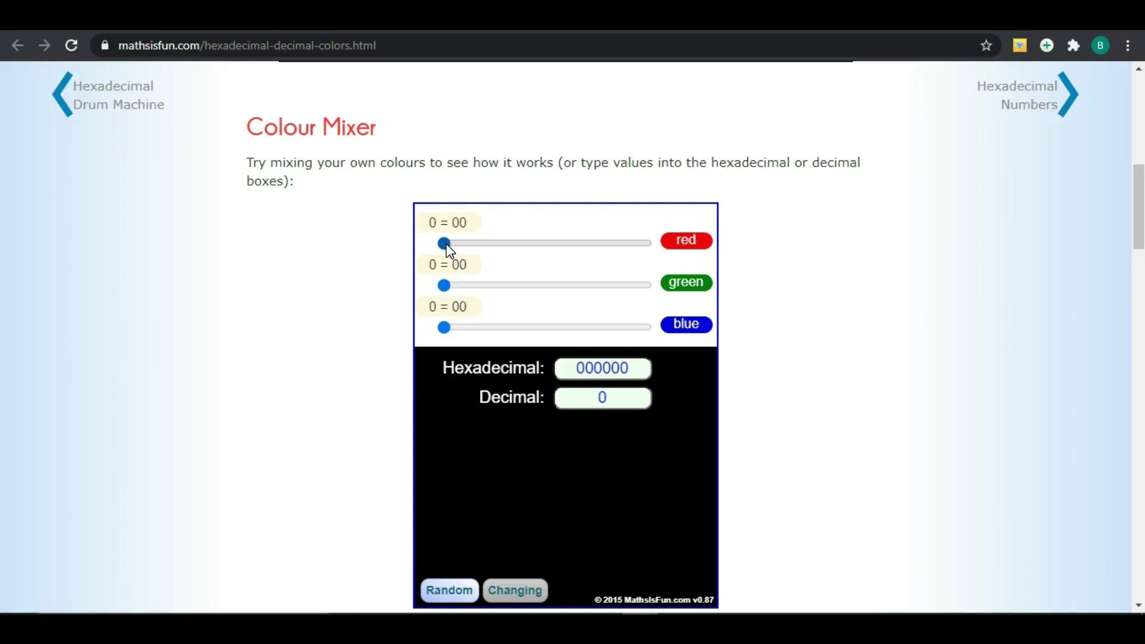
Step: Mix pure green, then cyan, then pure blue using the Colour Mixer sliders
{"action": "left_click_drag", "start_coordinate": [444, 285], "coordinate": [740, 289]}
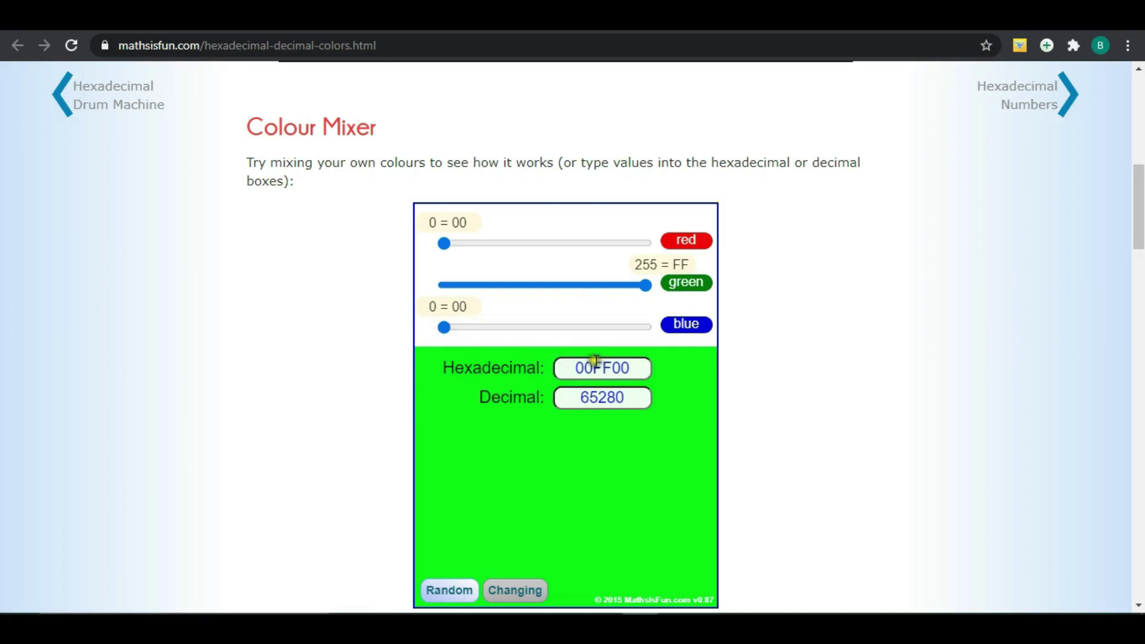
{"action": "left_click_drag", "start_coordinate": [596, 365], "coordinate": [573, 368]}
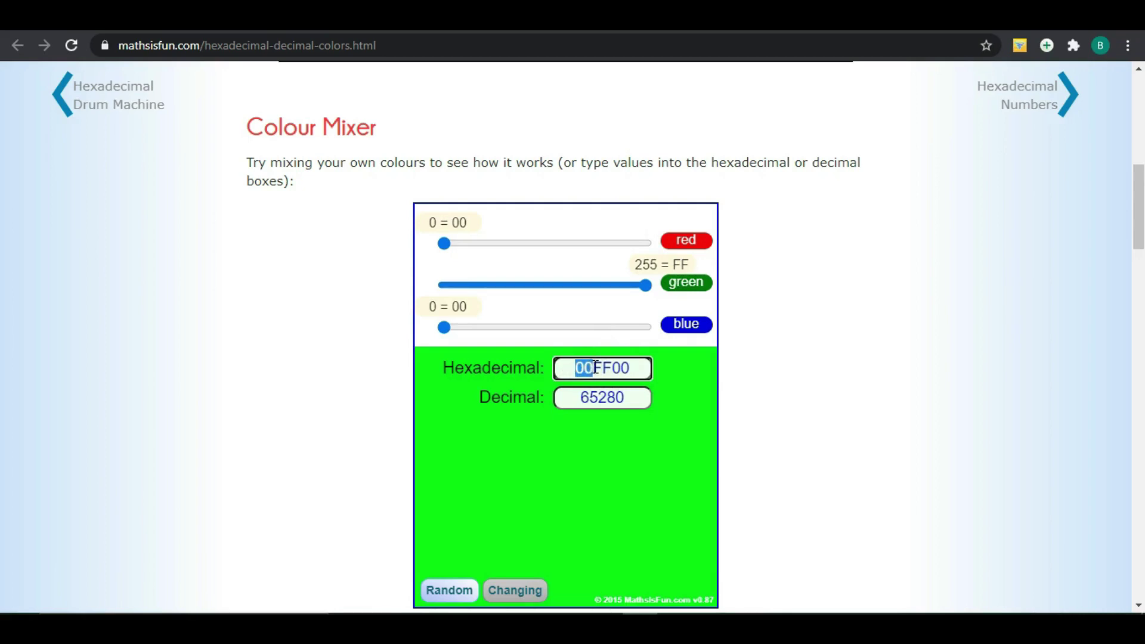
{"action": "left_click", "coordinate": [594, 366]}
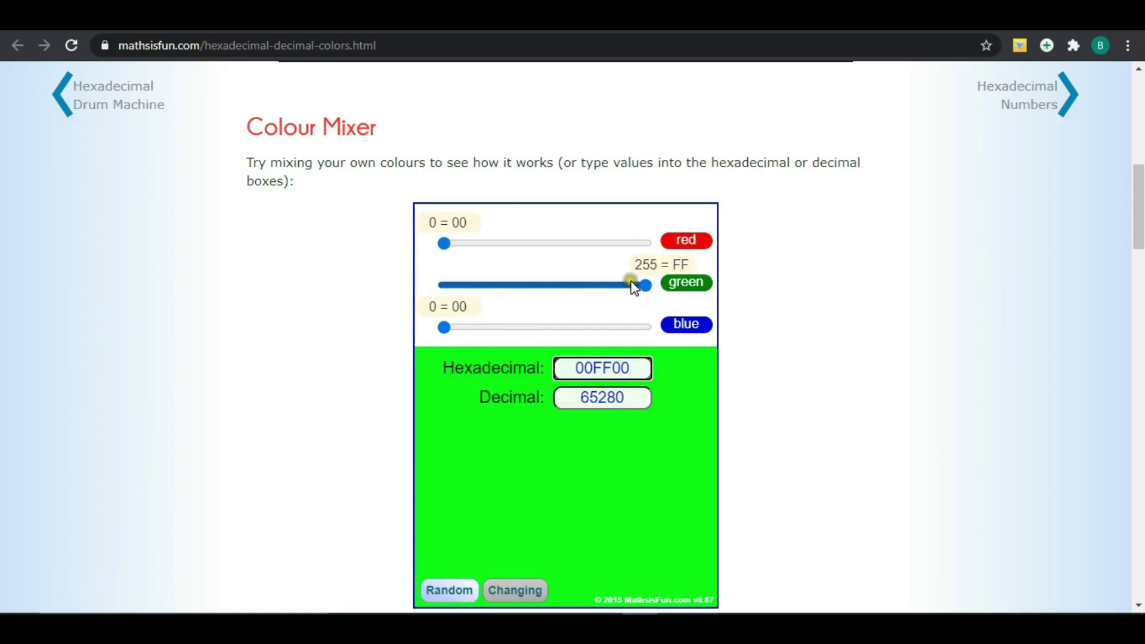
{"action": "left_click_drag", "start_coordinate": [443, 327], "coordinate": [663, 334]}
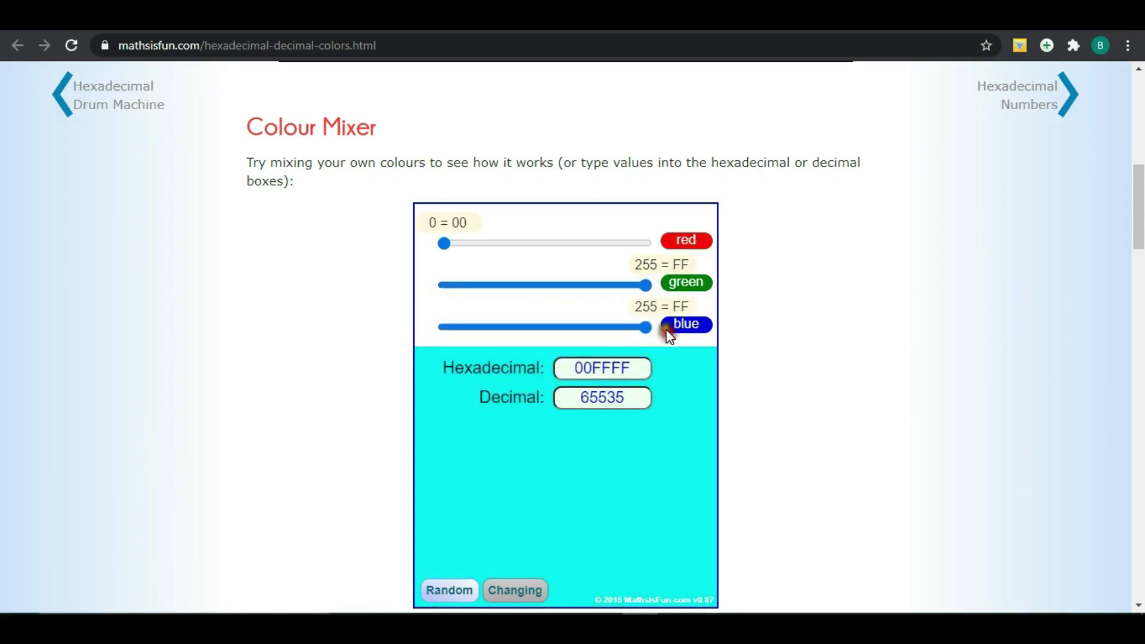
{"action": "left_click_drag", "start_coordinate": [646, 285], "coordinate": [371, 276]}
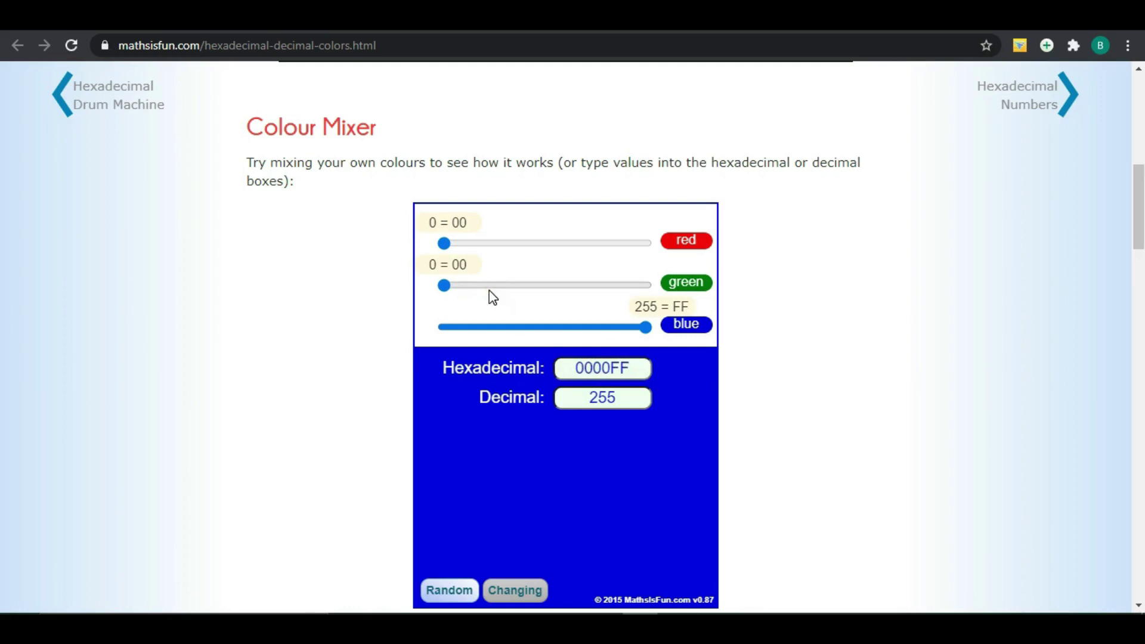
Step: Adjust the sliders through a purple mix to finish at red 229, green 236, blue 78 (E5EC4E)
{"action": "left_click_drag", "start_coordinate": [444, 285], "coordinate": [553, 287]}
{"action": "left_click_drag", "start_coordinate": [448, 243], "coordinate": [570, 244]}
{"action": "left_click_drag", "start_coordinate": [648, 328], "coordinate": [506, 319]}
{"action": "left_click_drag", "start_coordinate": [555, 289], "coordinate": [632, 292]}
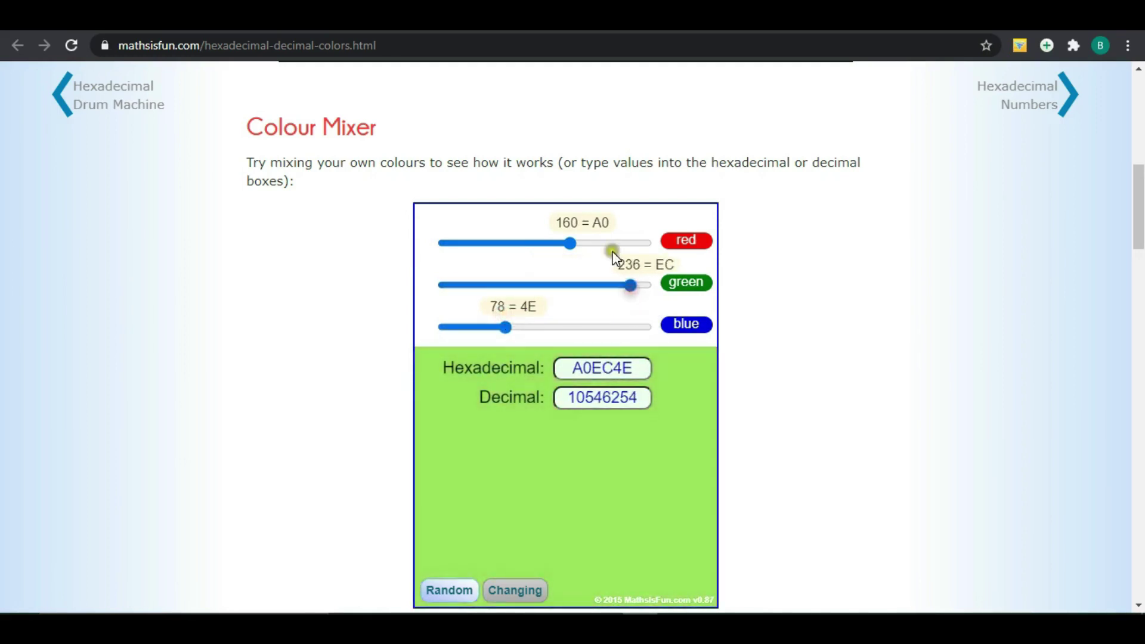
{"action": "left_click_drag", "start_coordinate": [570, 244], "coordinate": [624, 244]}
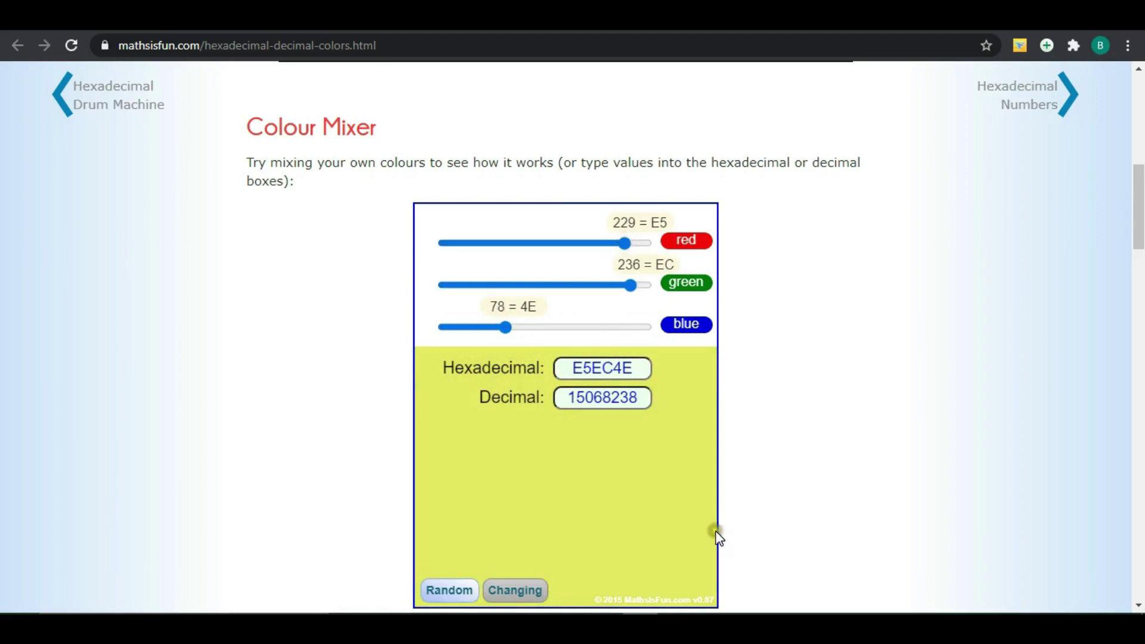
Step: Drop green to 66 for the reddish mix E5424E, then lower red slightly
{"action": "left_click", "coordinate": [536, 460]}
{"action": "left_click", "coordinate": [615, 267]}
{"action": "left_click_drag", "start_coordinate": [574, 367], "coordinate": [641, 367]}
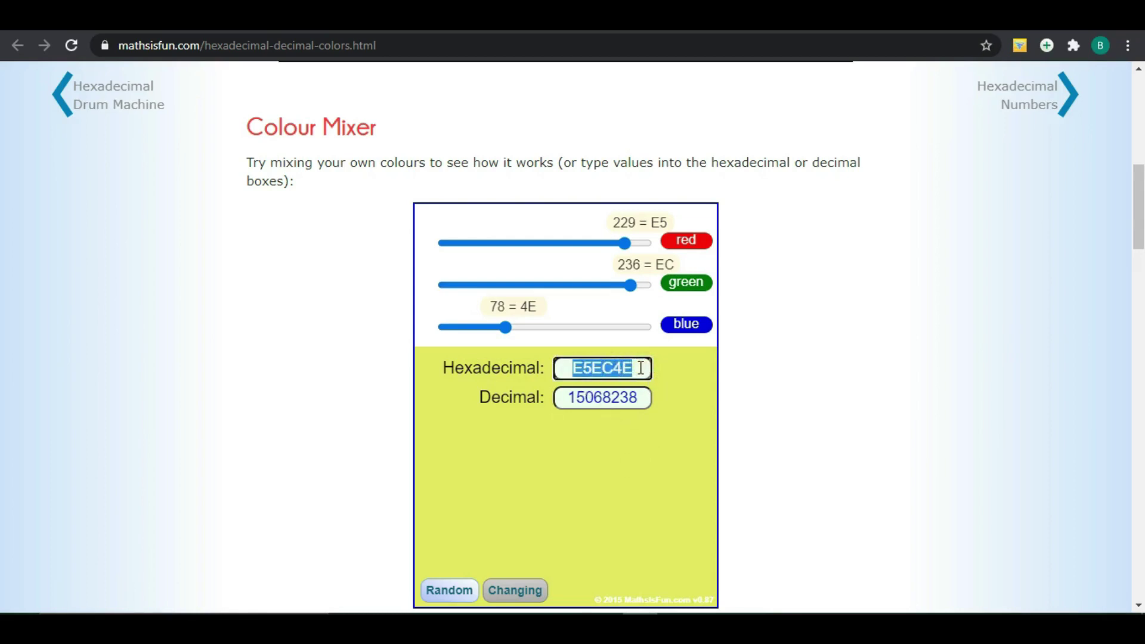
{"action": "left_click", "coordinate": [807, 417]}
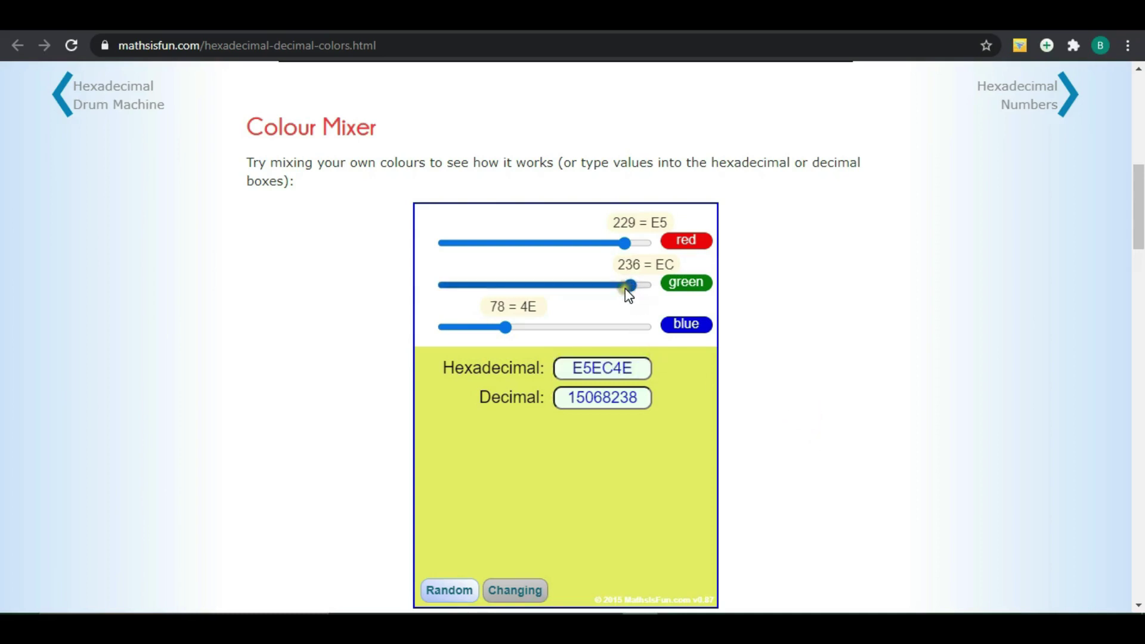
{"action": "left_click", "coordinate": [499, 287]}
{"action": "left_click_drag", "start_coordinate": [581, 243], "coordinate": [549, 246]}
Step: Pick pale yellow, light blue, pink and red #ff0000 from the colour wheel, then select #0b8f00 in the copy list
{"action": "left_click", "coordinate": [834, 369]}
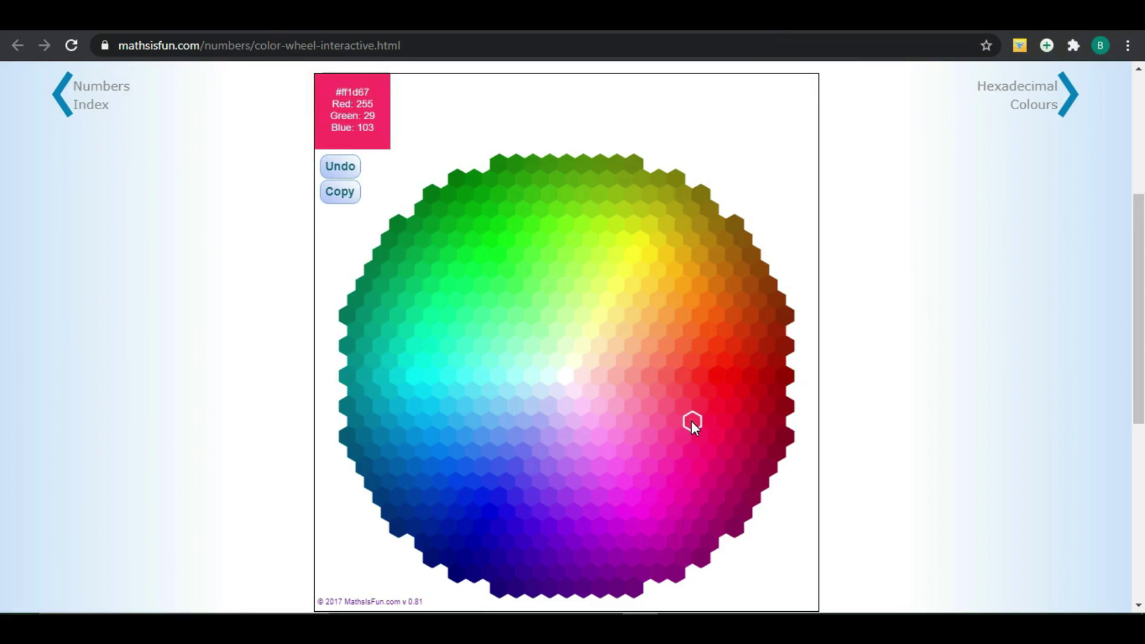
{"action": "left_click", "coordinate": [593, 336]}
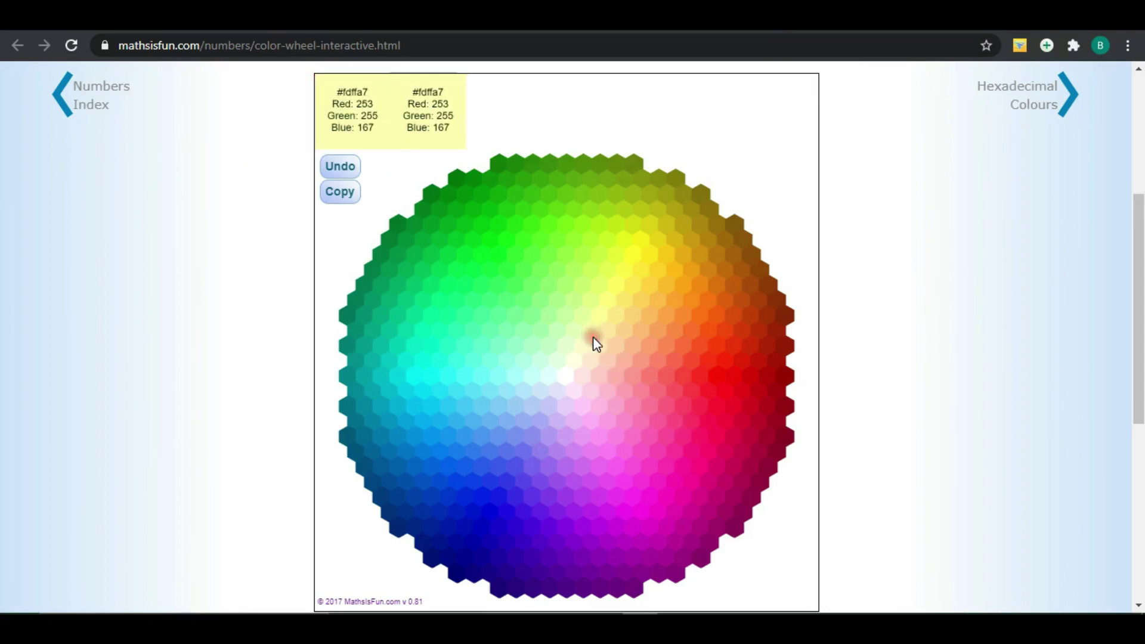
{"action": "double_click", "coordinate": [592, 337]}
{"action": "left_click", "coordinate": [521, 459]}
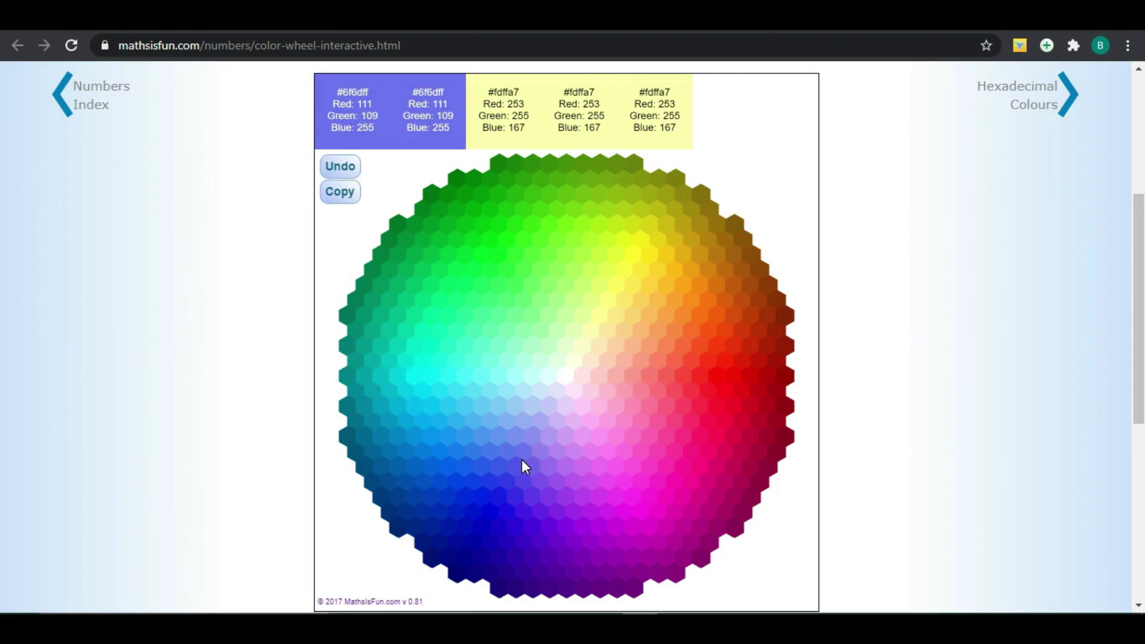
{"action": "left_click", "coordinate": [517, 444]}
{"action": "left_click", "coordinate": [509, 454]}
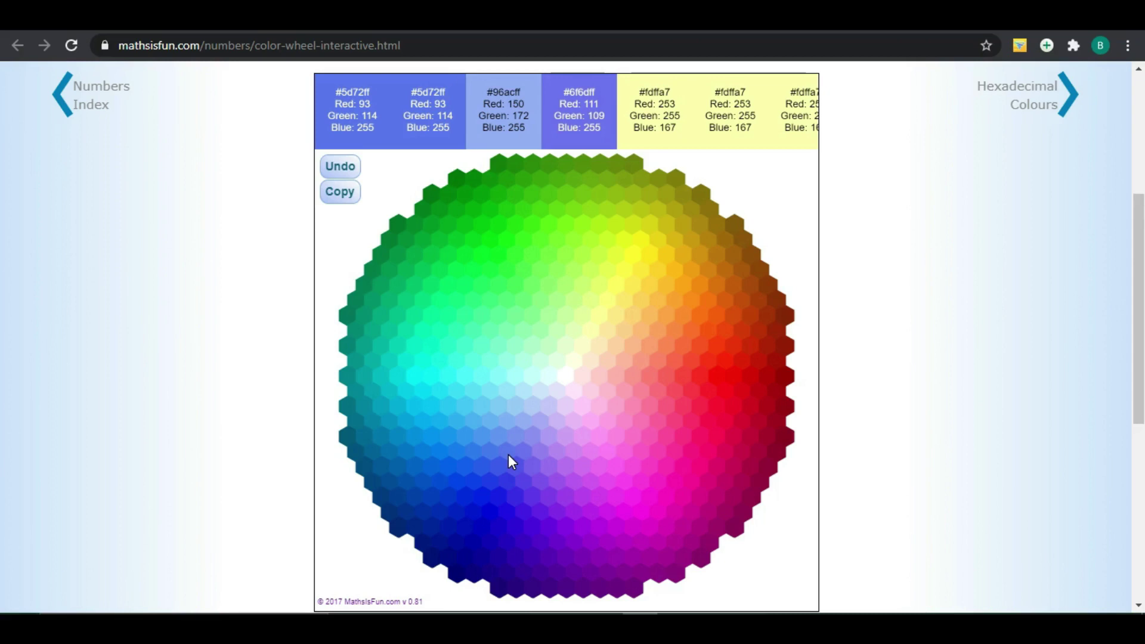
{"action": "left_click", "coordinate": [712, 414]}
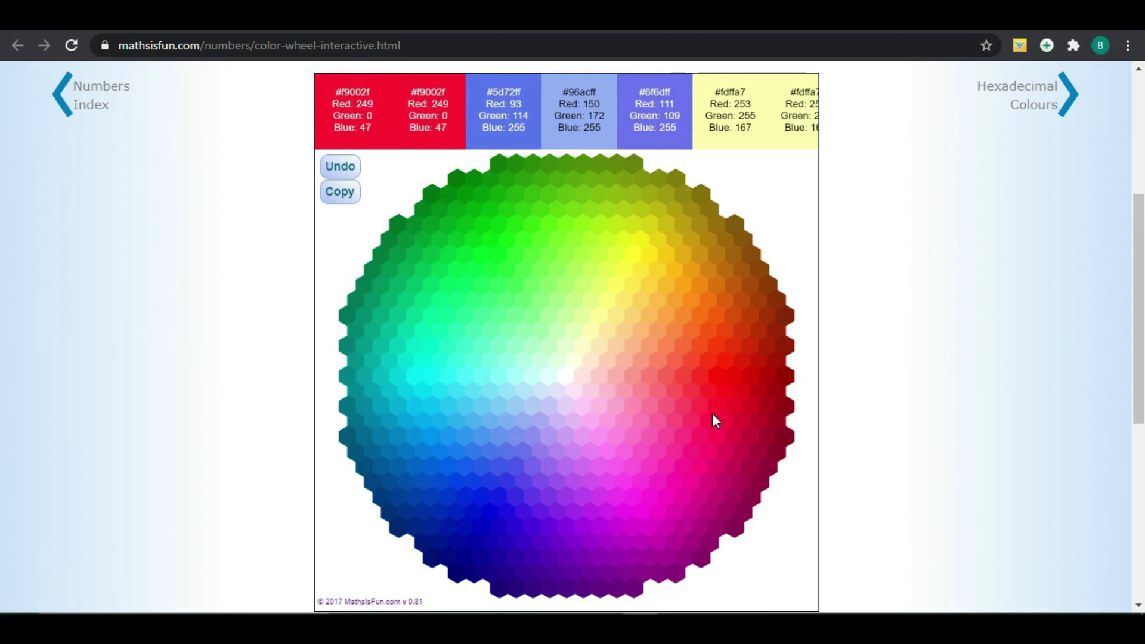
{"action": "left_click", "coordinate": [715, 380]}
{"action": "left_click", "coordinate": [718, 377]}
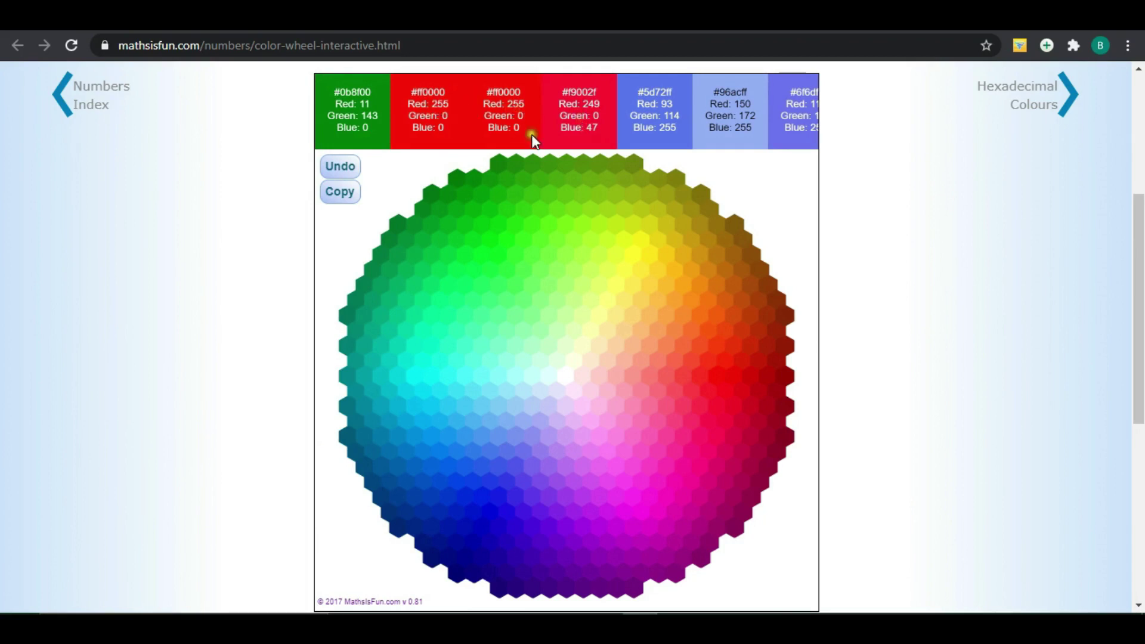
{"action": "left_click", "coordinate": [340, 192]}
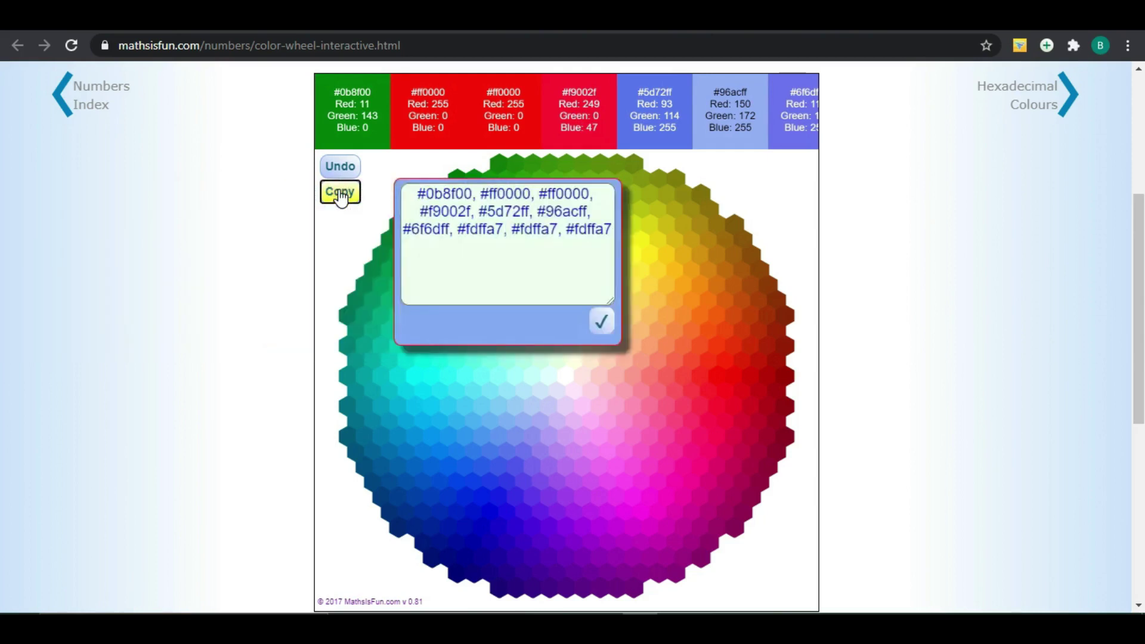
{"action": "left_click_drag", "start_coordinate": [470, 192], "coordinate": [33, 97]}
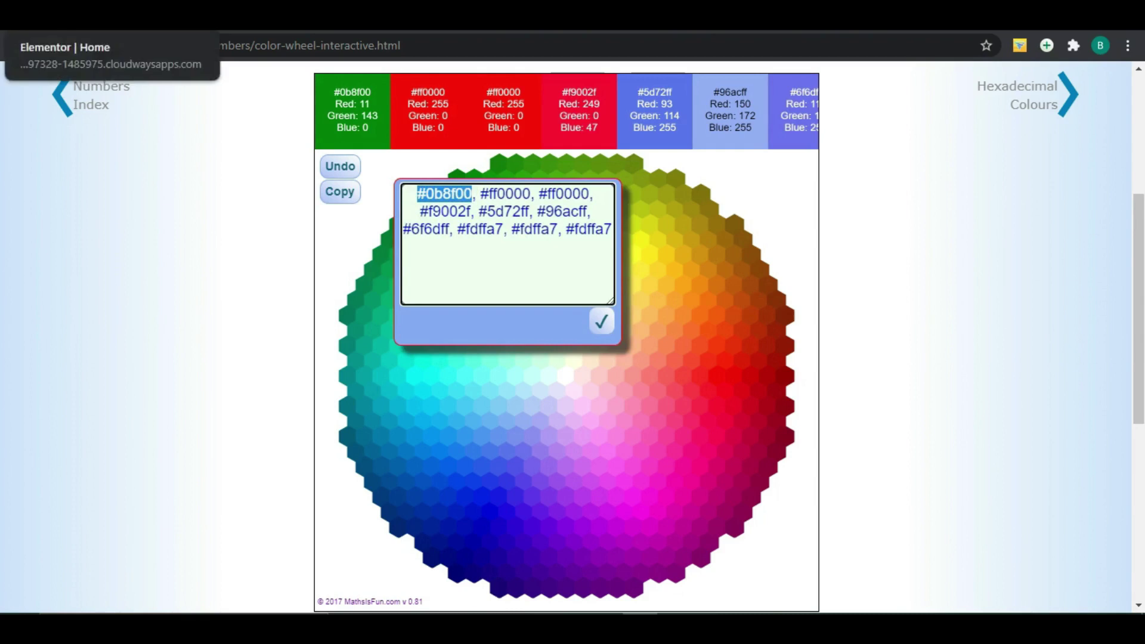
Step: Paste #0b8f00 as the services section's background colour, then open a new browser tab
{"action": "left_click", "coordinate": [26, 24]}
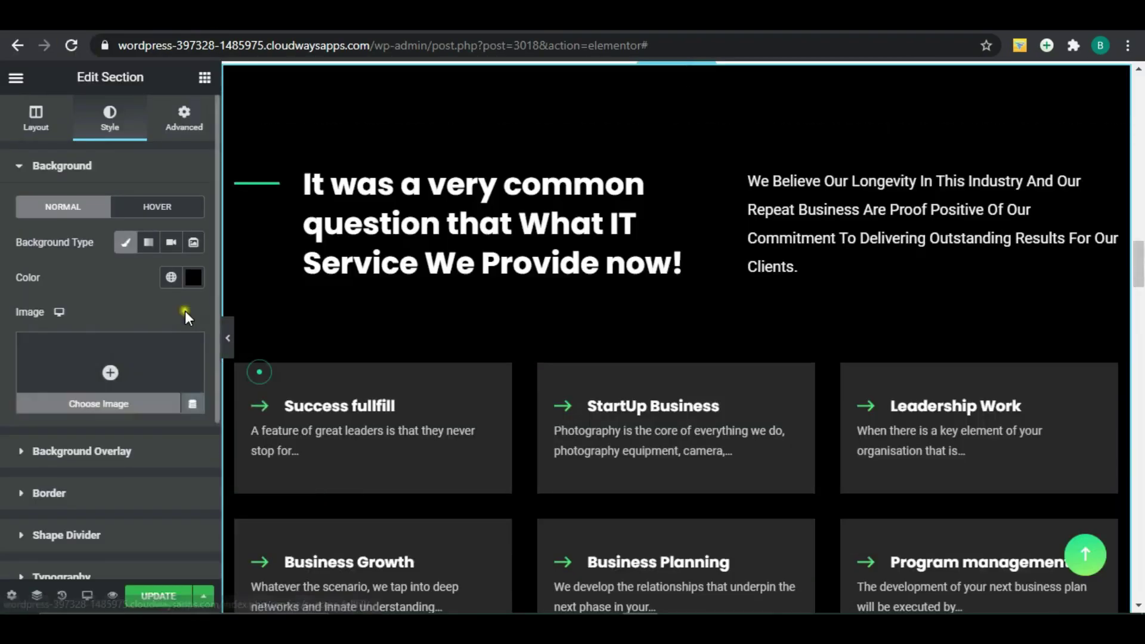
{"action": "left_click", "coordinate": [193, 277]}
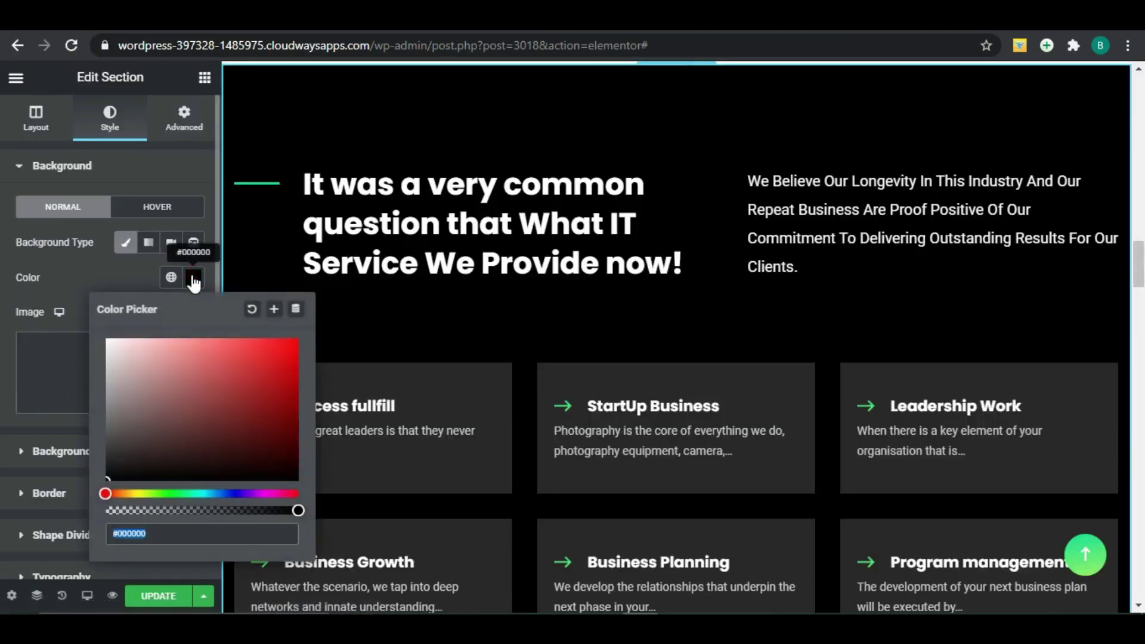
{"action": "left_click", "coordinate": [180, 531]}
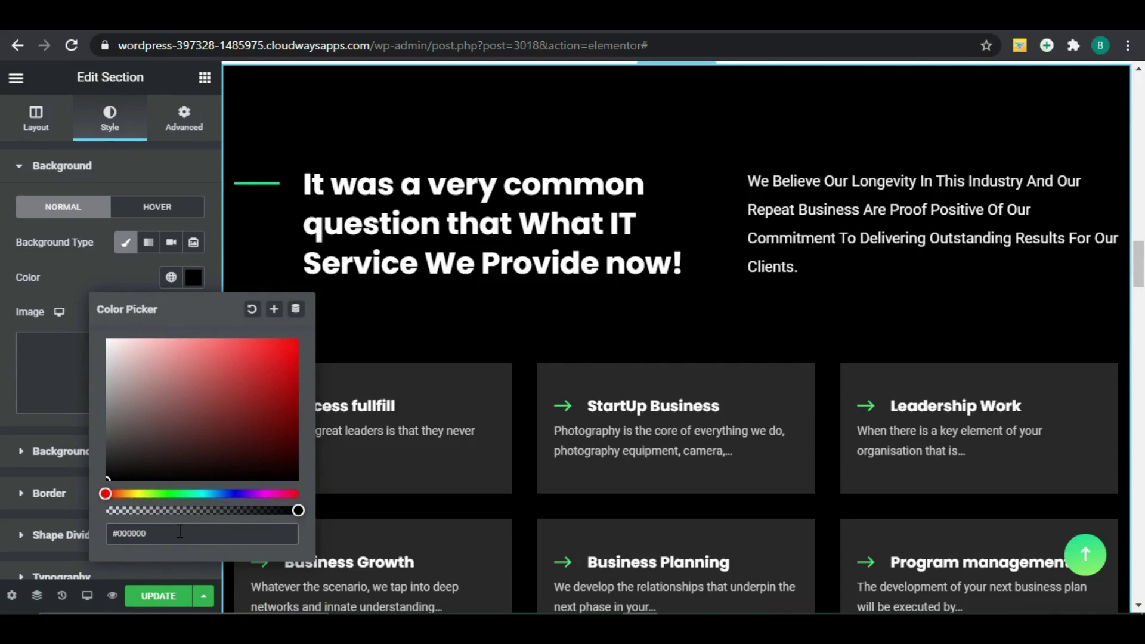
{"action": "key", "text": "ctrl+a"}
{"action": "key", "text": "ctrl+v"}
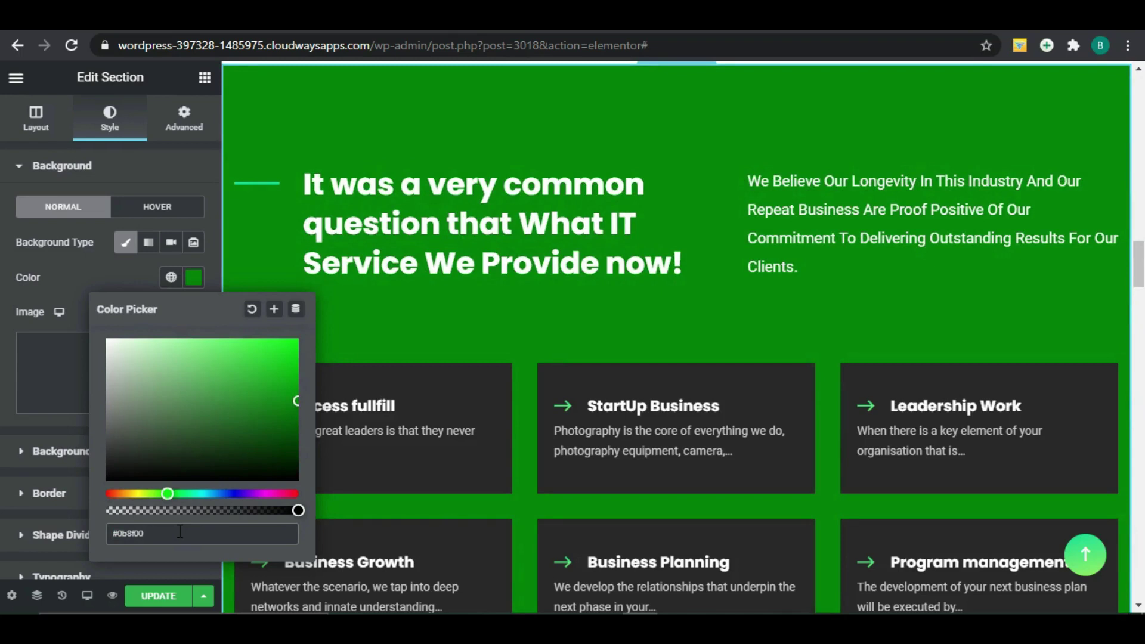
{"action": "left_click_drag", "start_coordinate": [180, 531], "coordinate": [111, 532]}
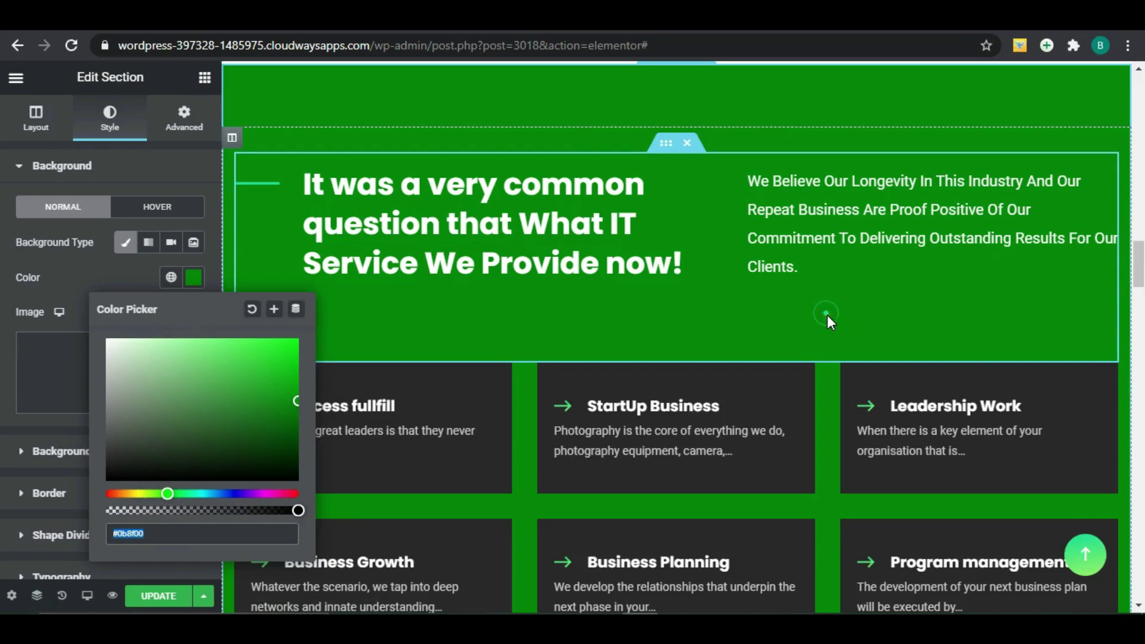
{"action": "key", "text": "ctrl+t"}
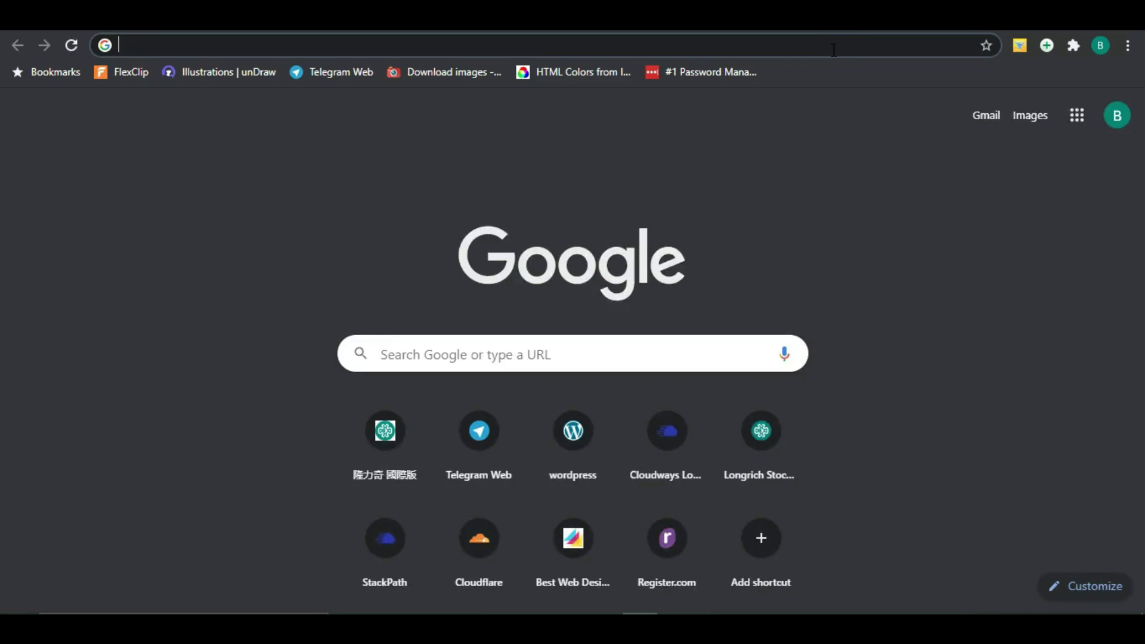
Step: Find Color Hunt, filter palettes by Red, copy the coral #FF4B5C swatch, and return to Elementor
{"action": "type", "text": "color"}
{"action": "key", "text": "Return"}
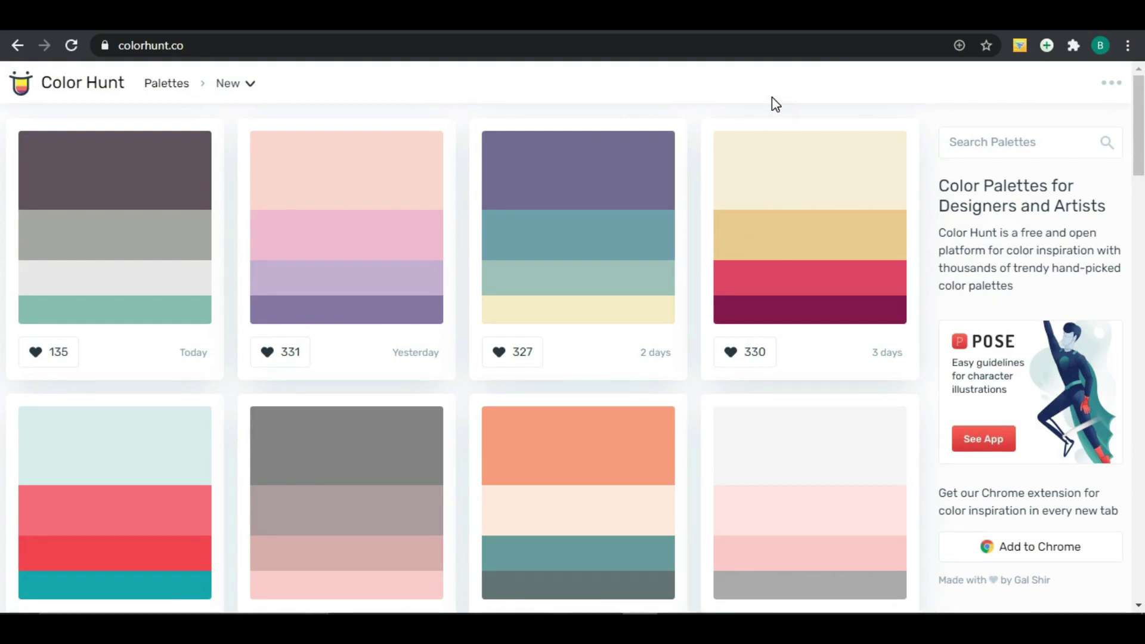
{"action": "mouse_move", "coordinate": [1139, 123]}
{"action": "left_mouse_down"}
{"action": "mouse_move", "coordinate": [1139, 383]}
{"action": "mouse_move", "coordinate": [1139, 123]}
{"action": "left_mouse_up"}
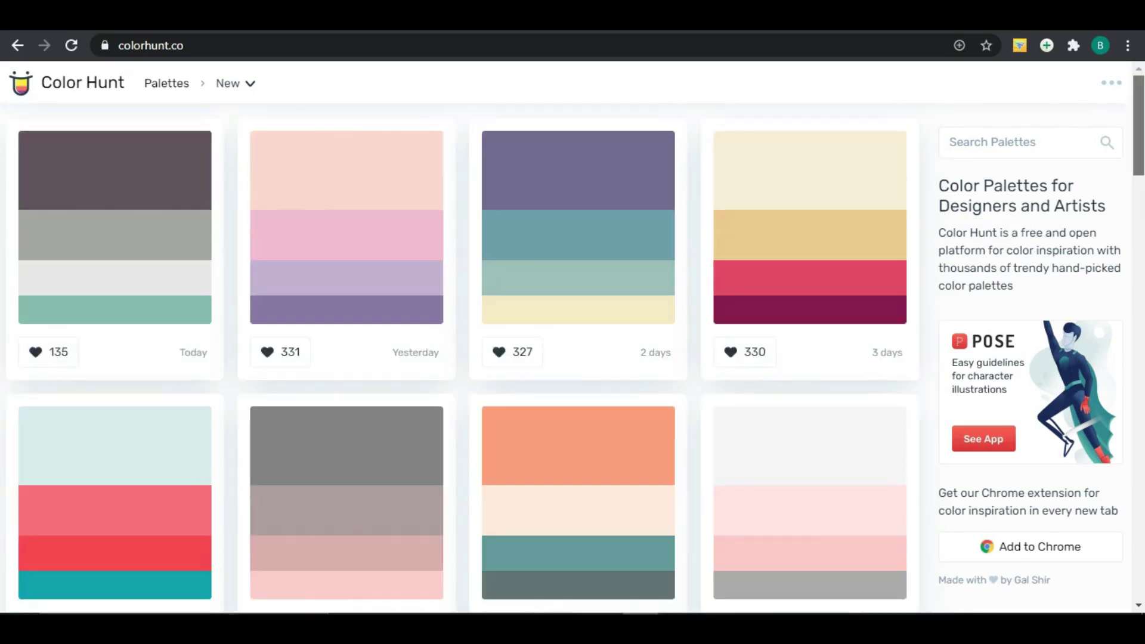
{"action": "left_click", "coordinate": [1012, 144]}
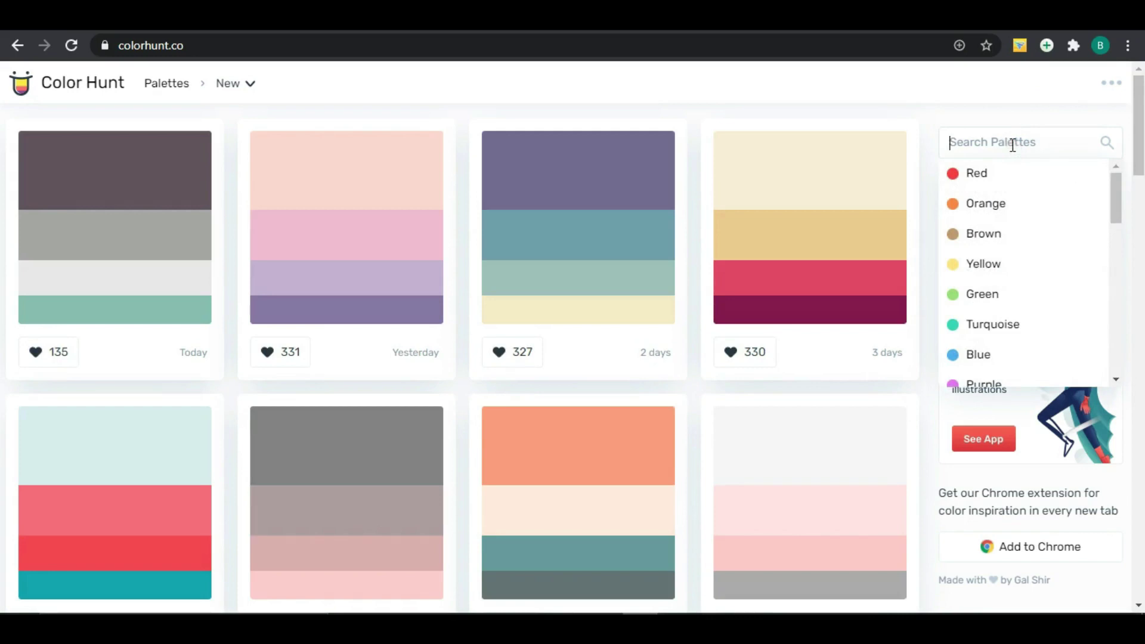
{"action": "left_click", "coordinate": [995, 173]}
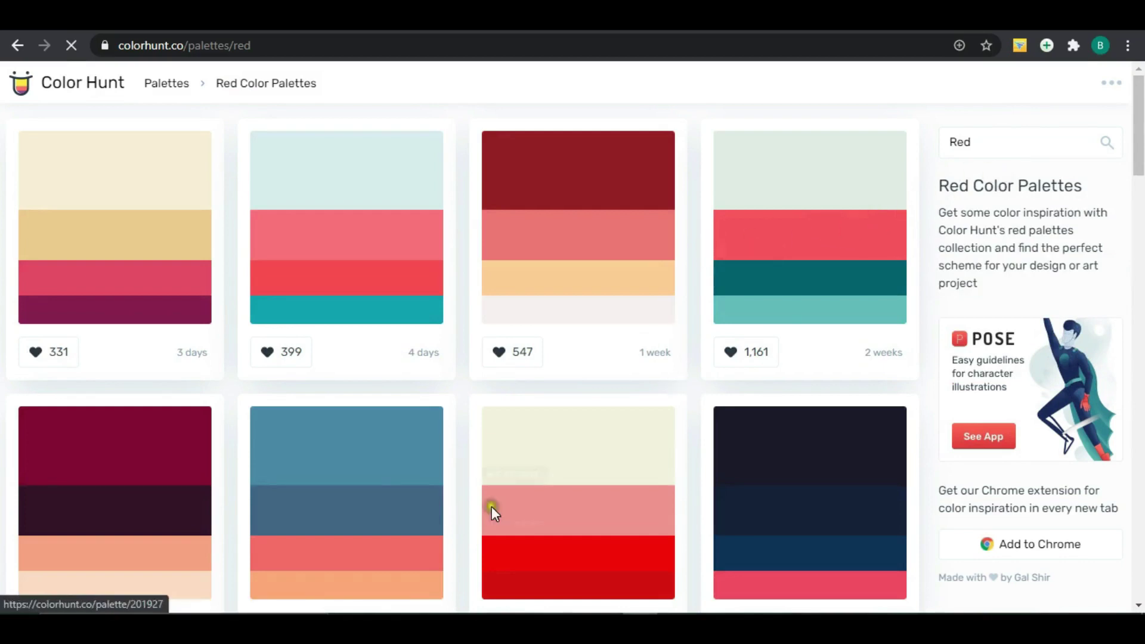
{"action": "left_click", "coordinate": [756, 254]}
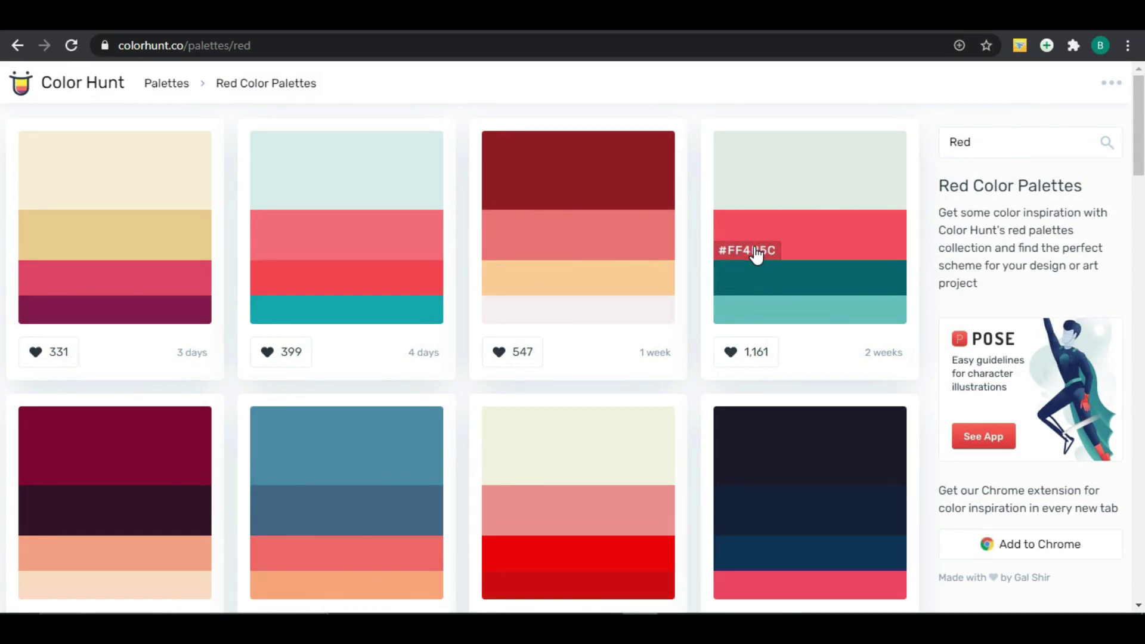
{"action": "left_click", "coordinate": [149, 24]}
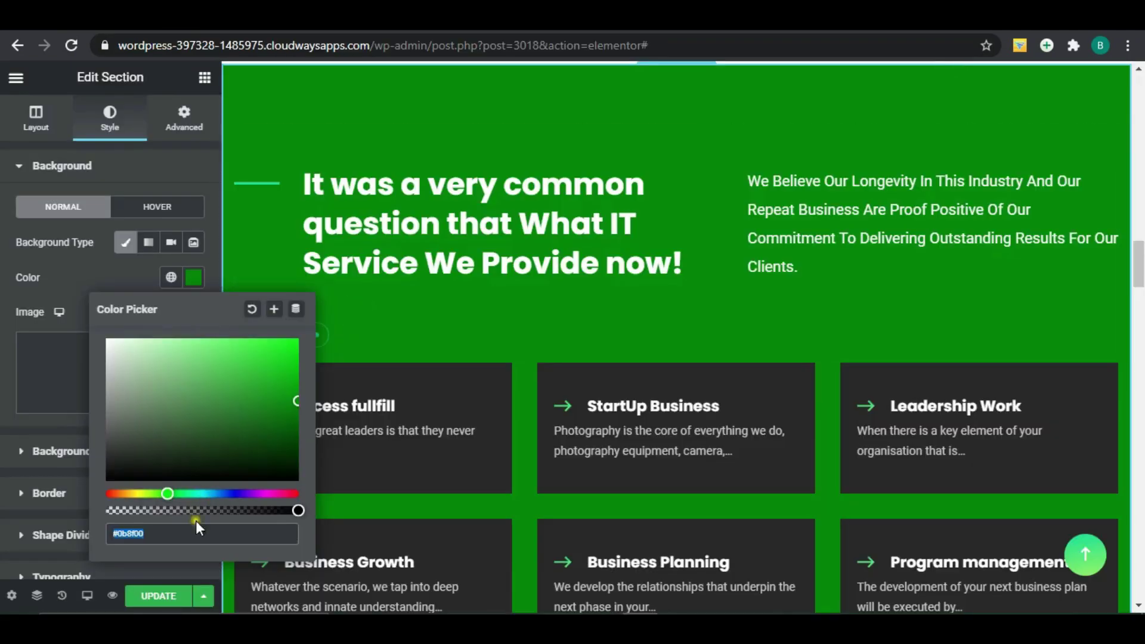
Step: Give the IT-service section a coral red #ff4b5c background, then return to Color Hunt's red palettes
{"action": "key", "text": "ctrl+v"}
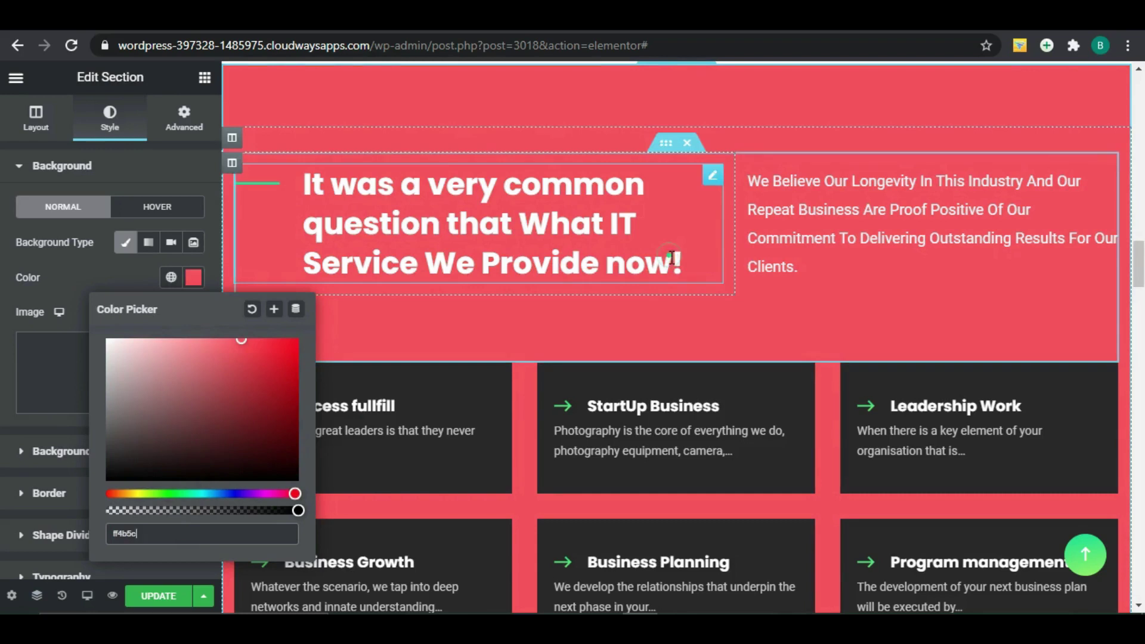
{"action": "left_click", "coordinate": [1070, 361]}
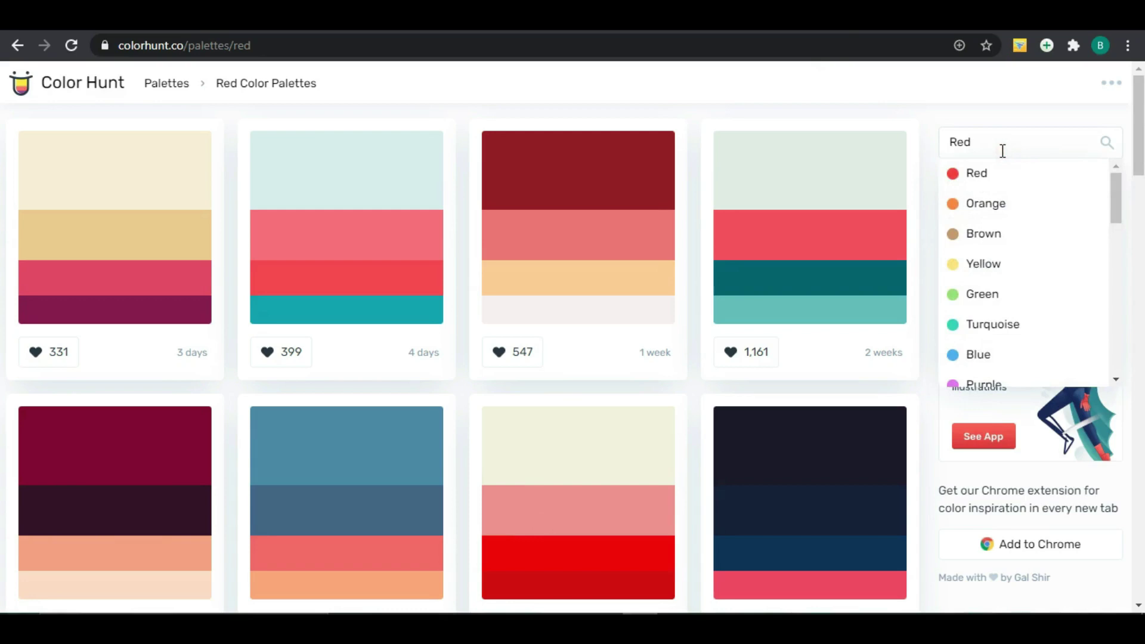
{"action": "left_click", "coordinate": [1000, 156]}
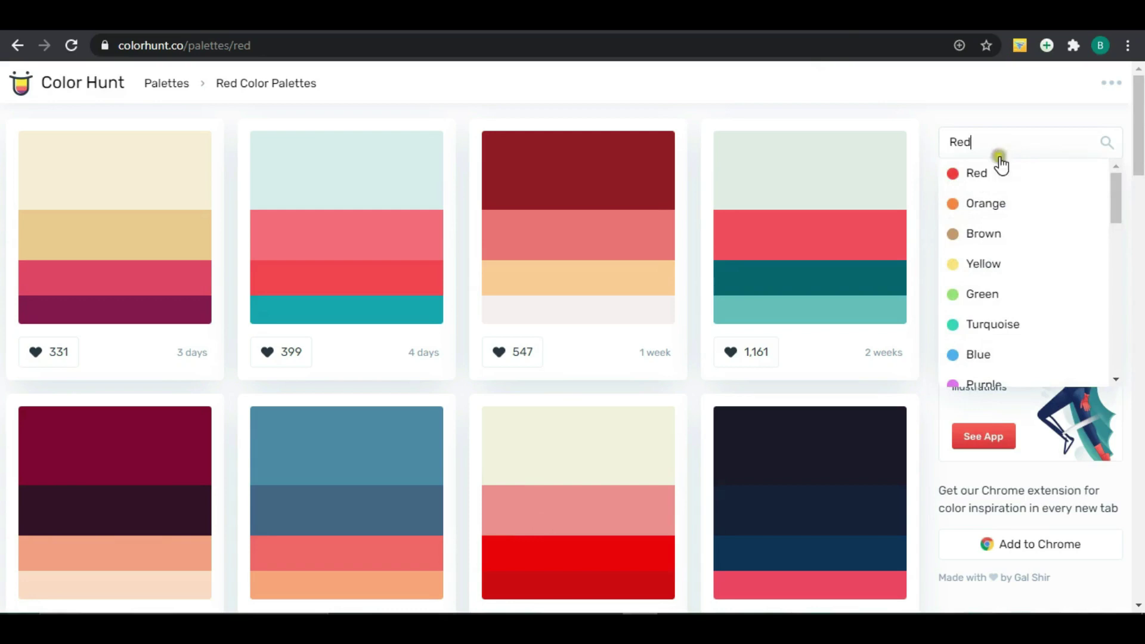
Step: Copy cyan #00BCD4 from a Color Hunt blue palette and close Elementor's colour picker
{"action": "left_click", "coordinate": [973, 353]}
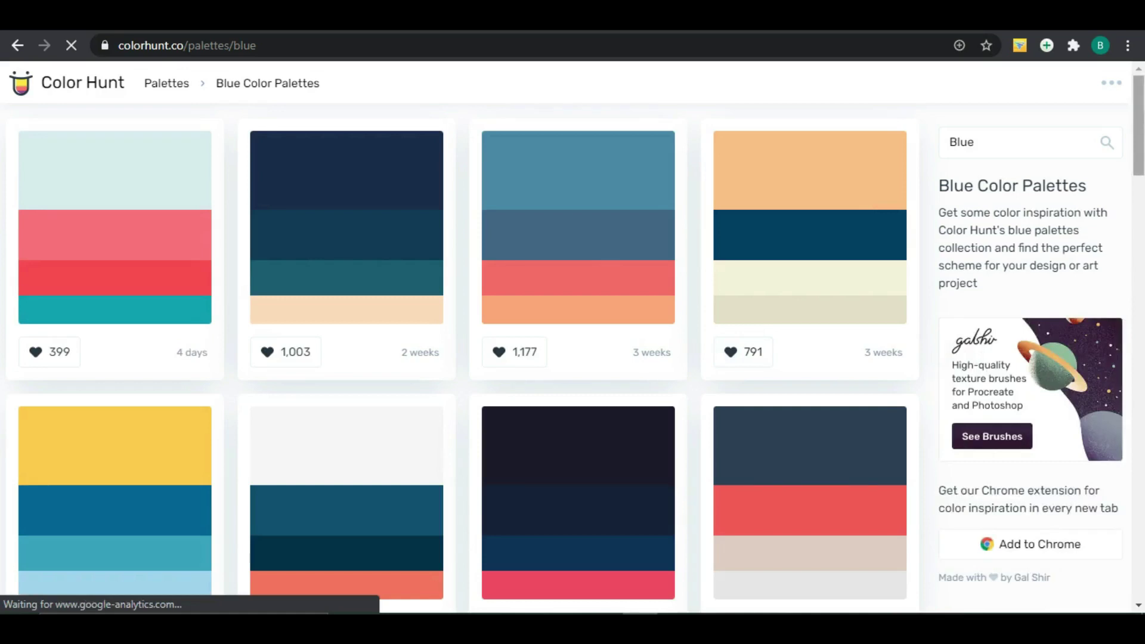
{"action": "scroll", "coordinate": [864, 302], "scroll_direction": "down", "scroll_amount": 6}
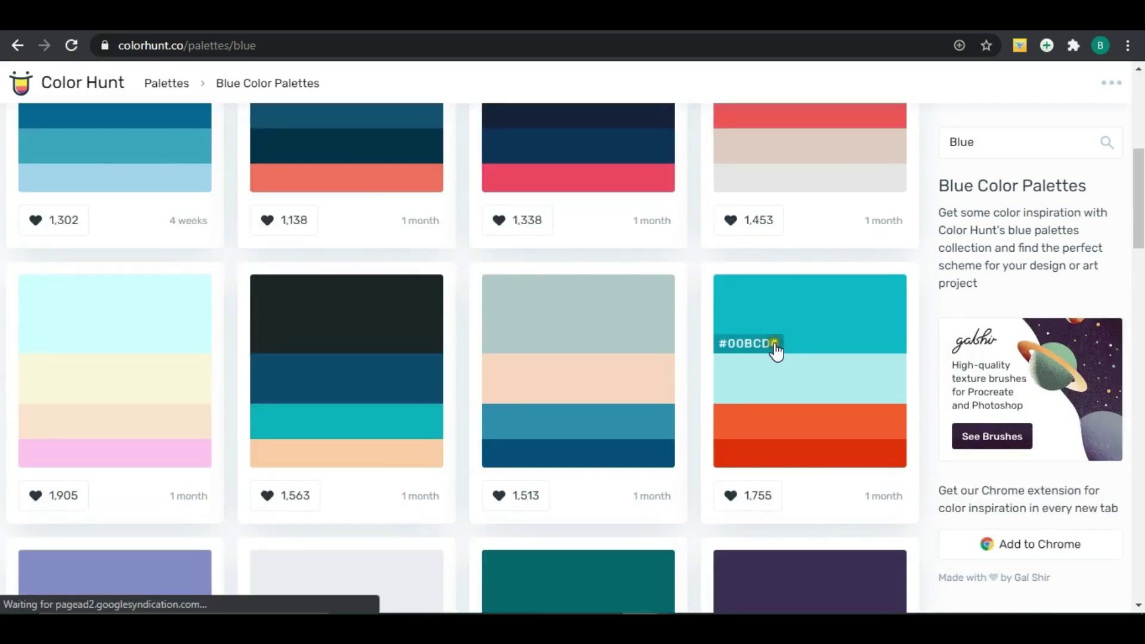
{"action": "left_click", "coordinate": [765, 349]}
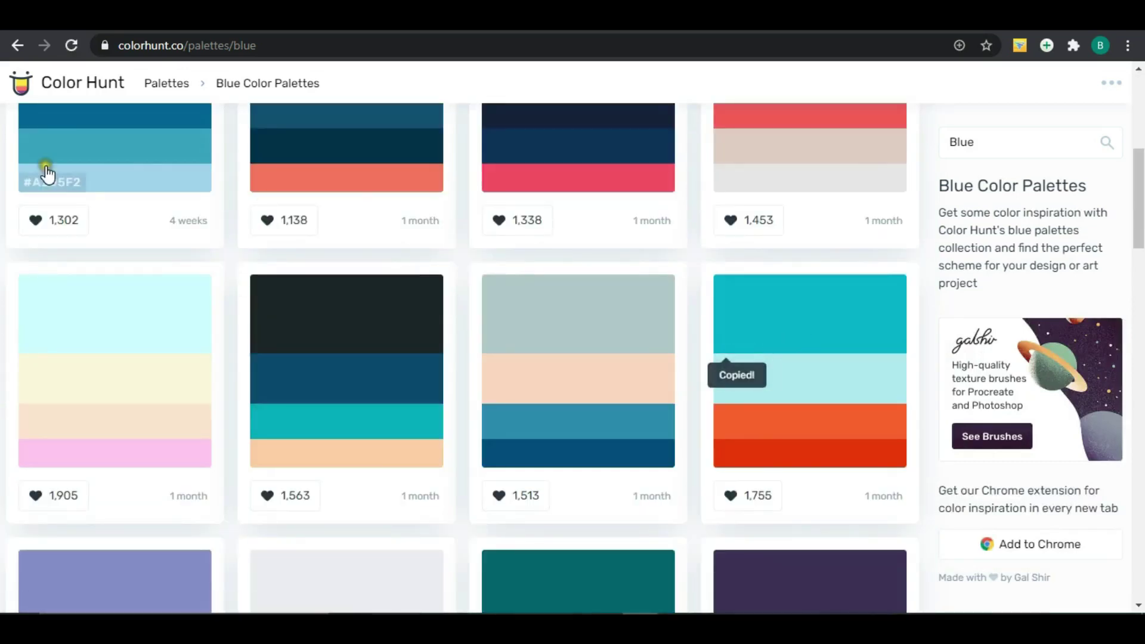
{"action": "key", "text": "ctrl+Tab"}
{"action": "left_click", "coordinate": [98, 271]}
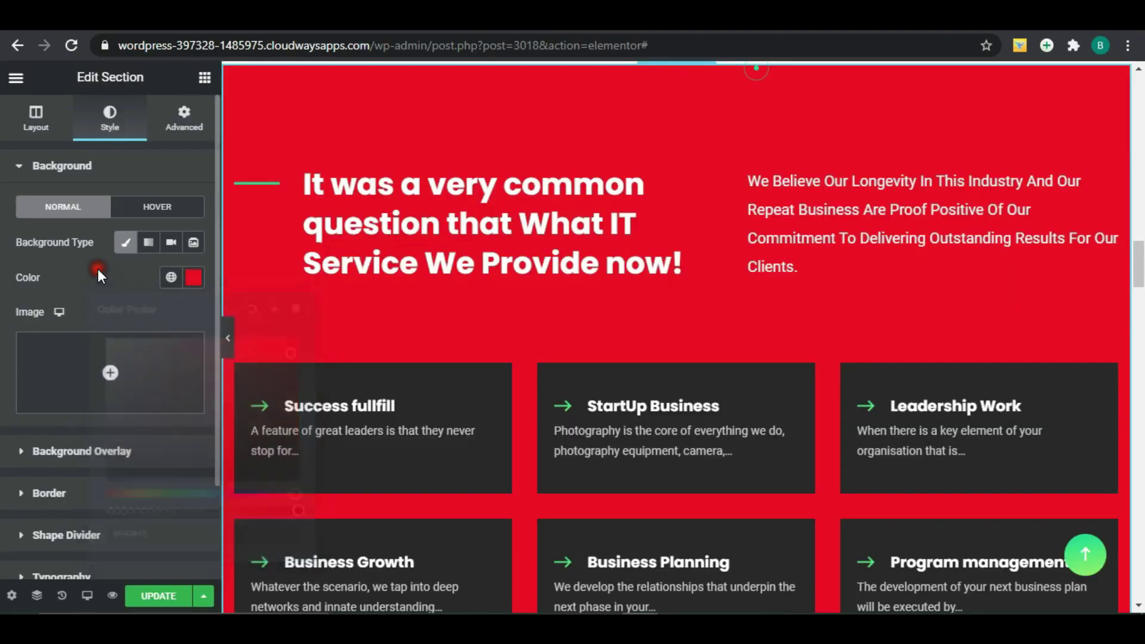
Step: Try cyan 00bcd4 as the section background, clear it, and copy red #FF414D from Color Hunt
{"action": "left_click", "coordinate": [193, 278]}
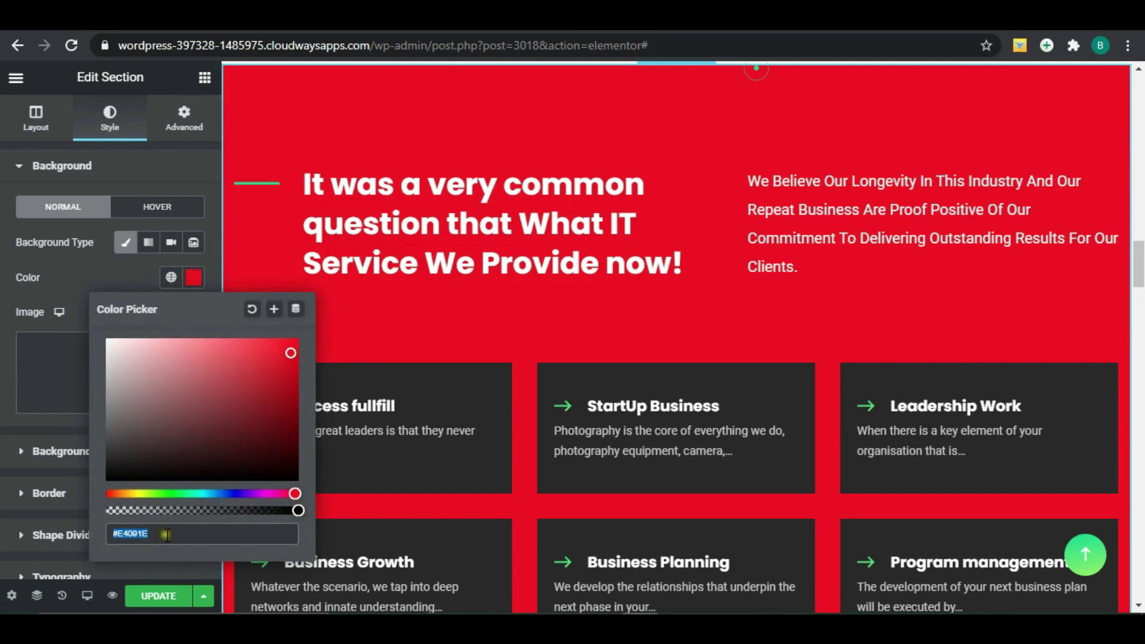
{"action": "key", "text": "ctrl+v"}
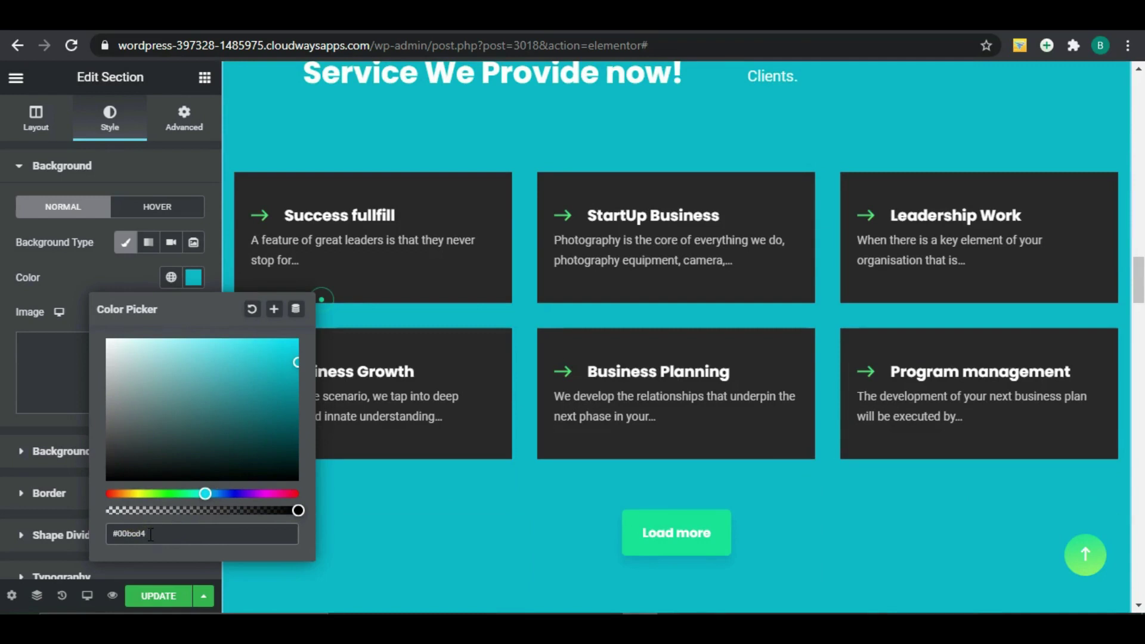
{"action": "left_click", "coordinate": [251, 308]}
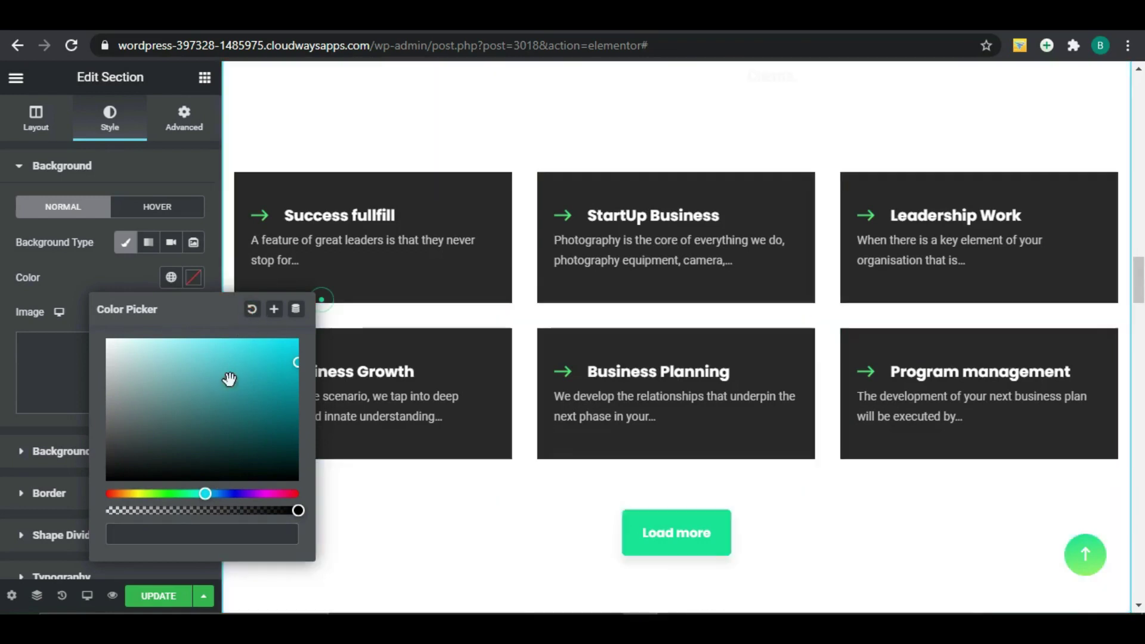
{"action": "left_click", "coordinate": [154, 537]}
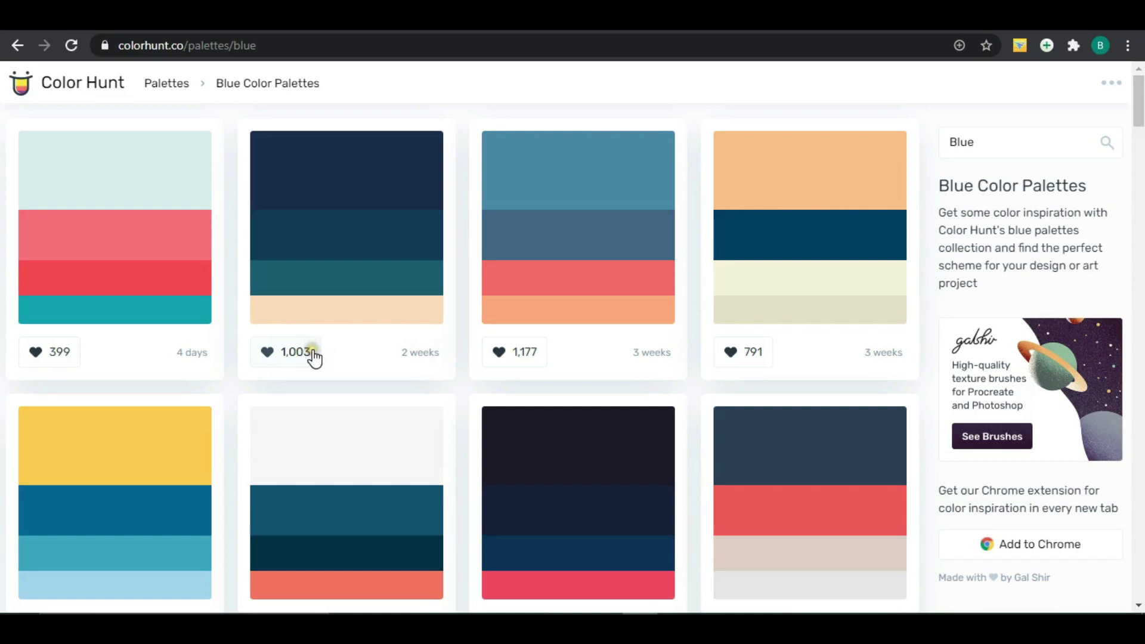
{"action": "left_click", "coordinate": [71, 289]}
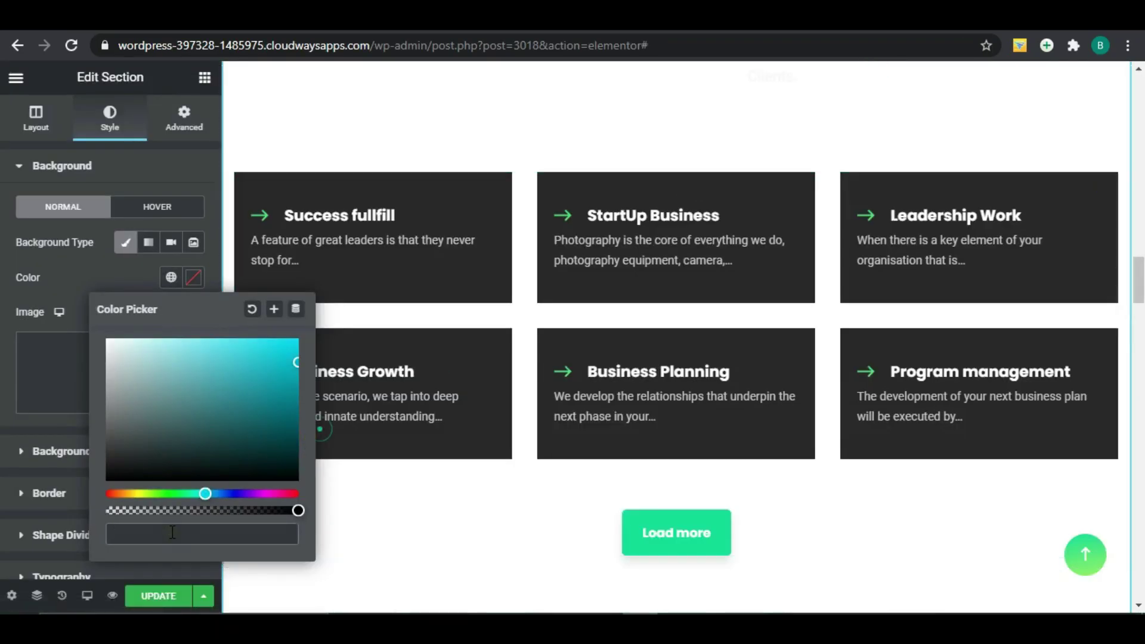
Step: Paste #ff414d as the section background colour and close the colour picker
{"action": "left_click", "coordinate": [172, 532]}
{"action": "key", "text": "ctrl+v"}
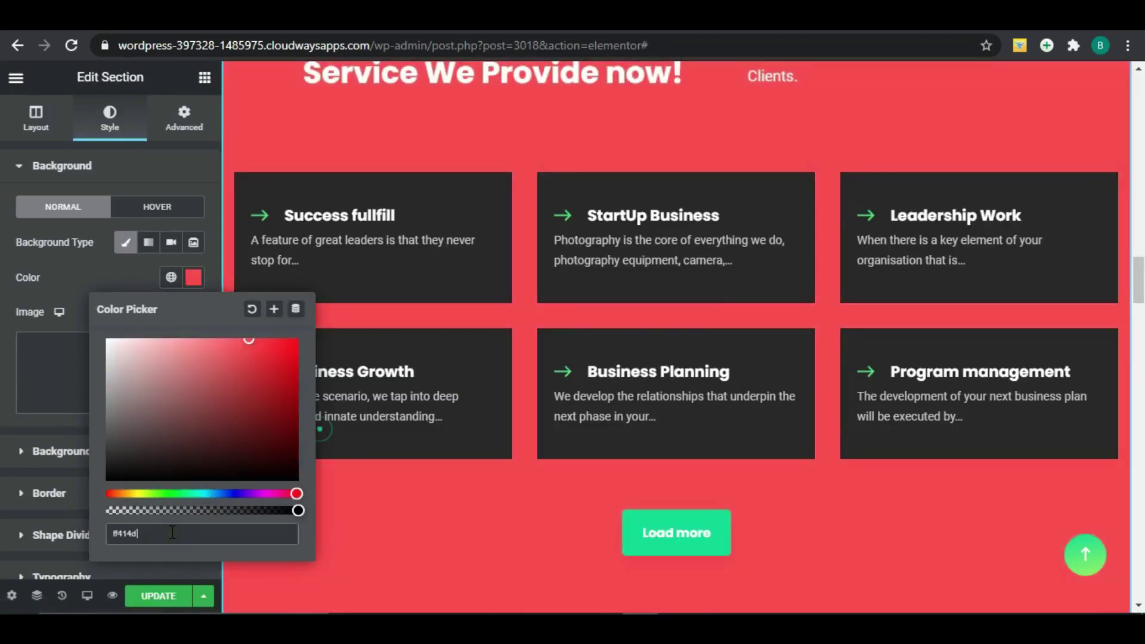
{"action": "left_click", "coordinate": [161, 594]}
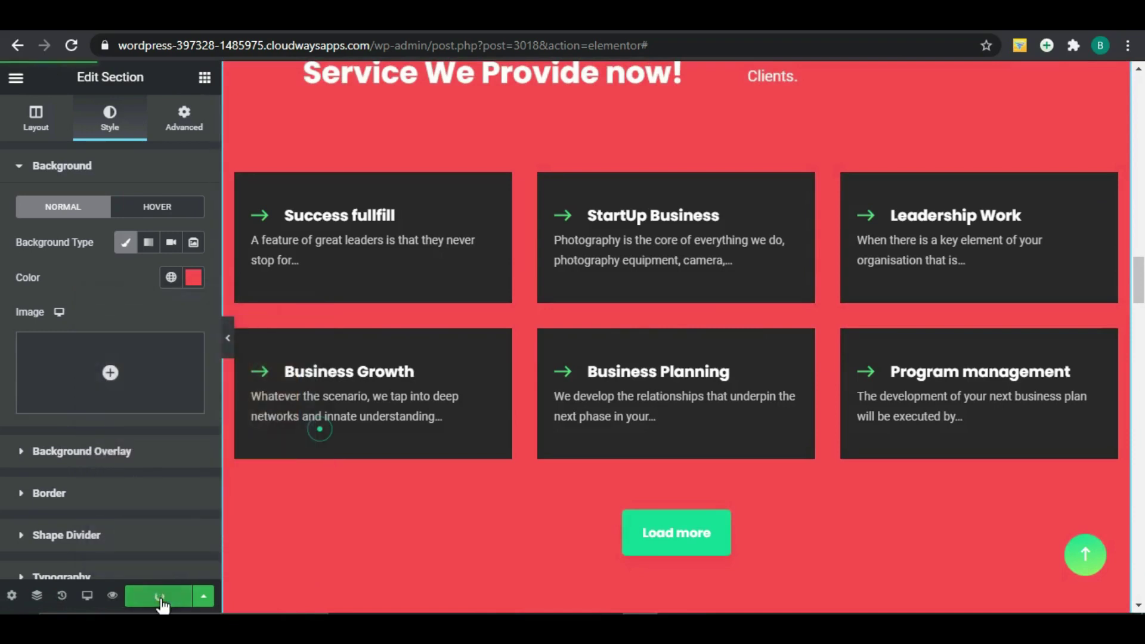
{"action": "scroll", "coordinate": [927, 304], "scroll_direction": "up", "scroll_amount": 3}
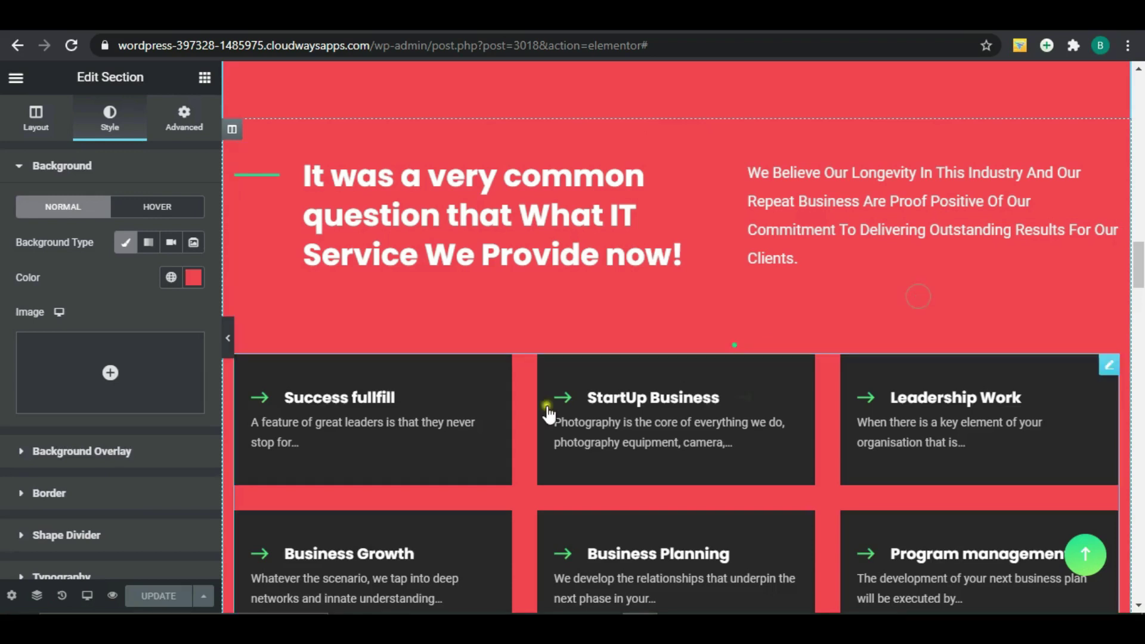
{"action": "mouse_move", "coordinate": [179, 382]}
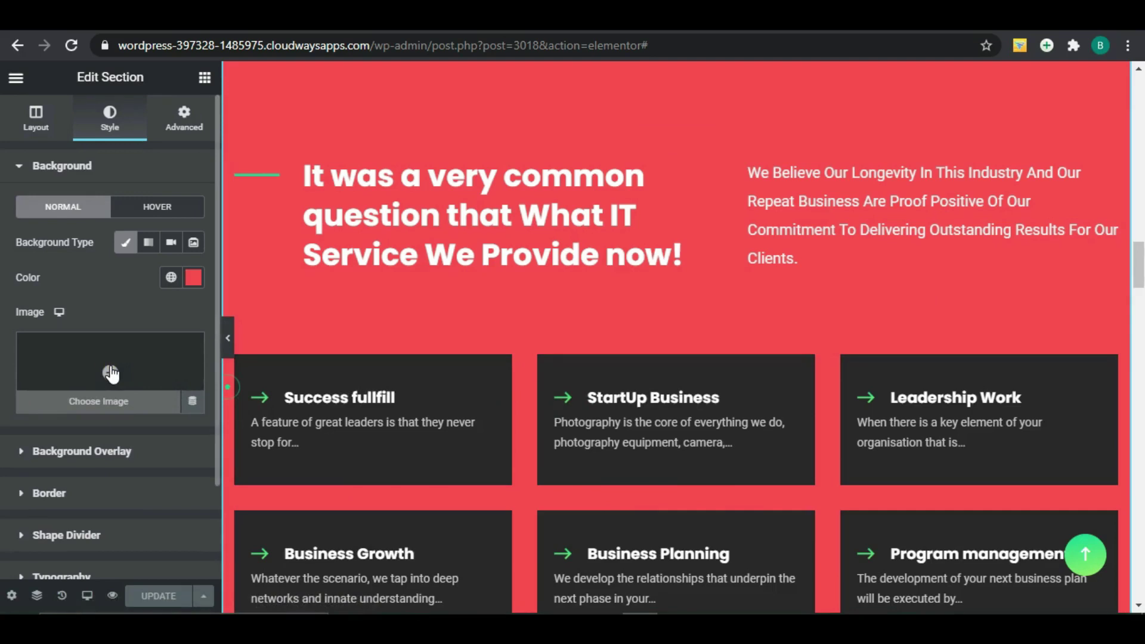
Step: Browse the Media Library for a section background image
{"action": "left_click", "coordinate": [110, 373]}
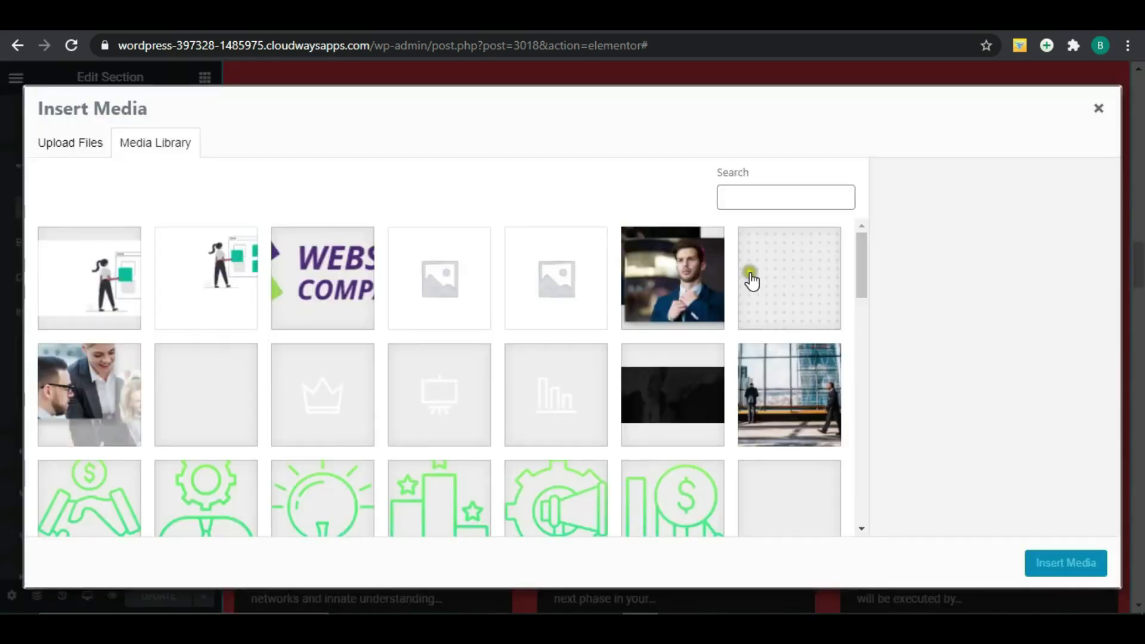
{"action": "left_click_drag", "start_coordinate": [861, 291], "coordinate": [860, 464]}
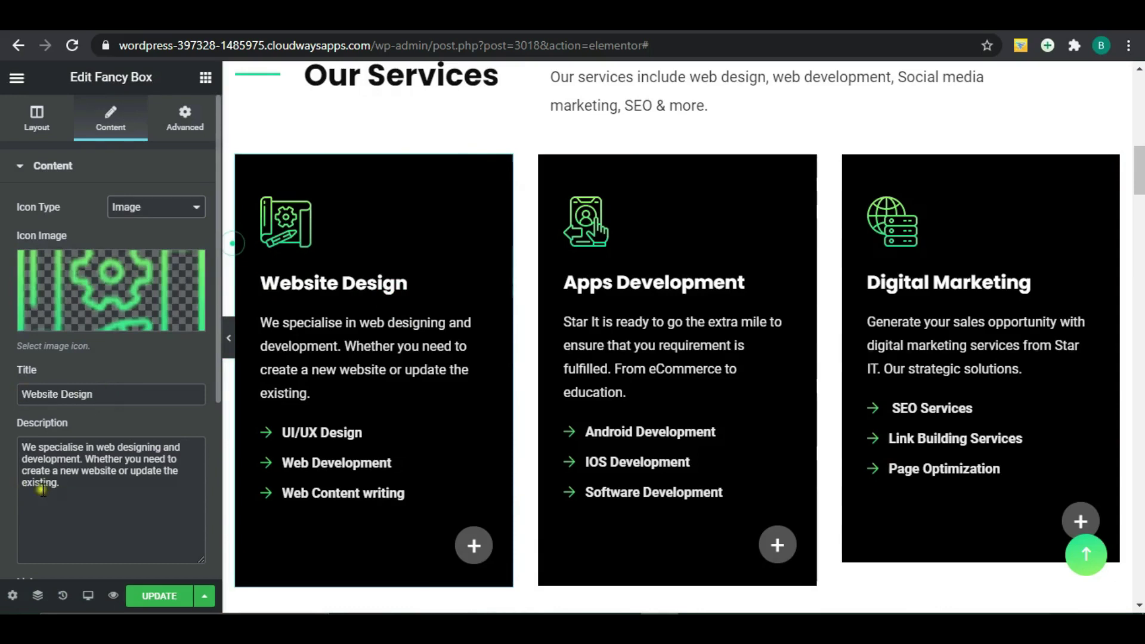
Step: Delete the UI/UX Design and Web Development items from the Website Design box's list
{"action": "left_click", "coordinate": [217, 384]}
{"action": "left_click_drag", "start_coordinate": [217, 388], "coordinate": [209, 525]}
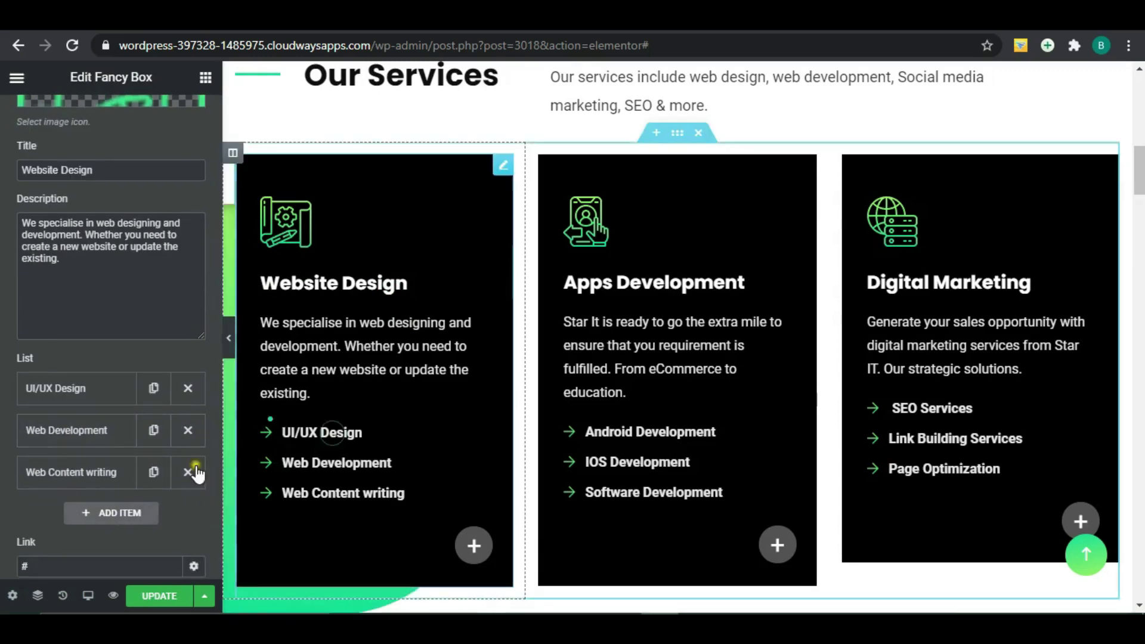
{"action": "left_click", "coordinate": [275, 430]}
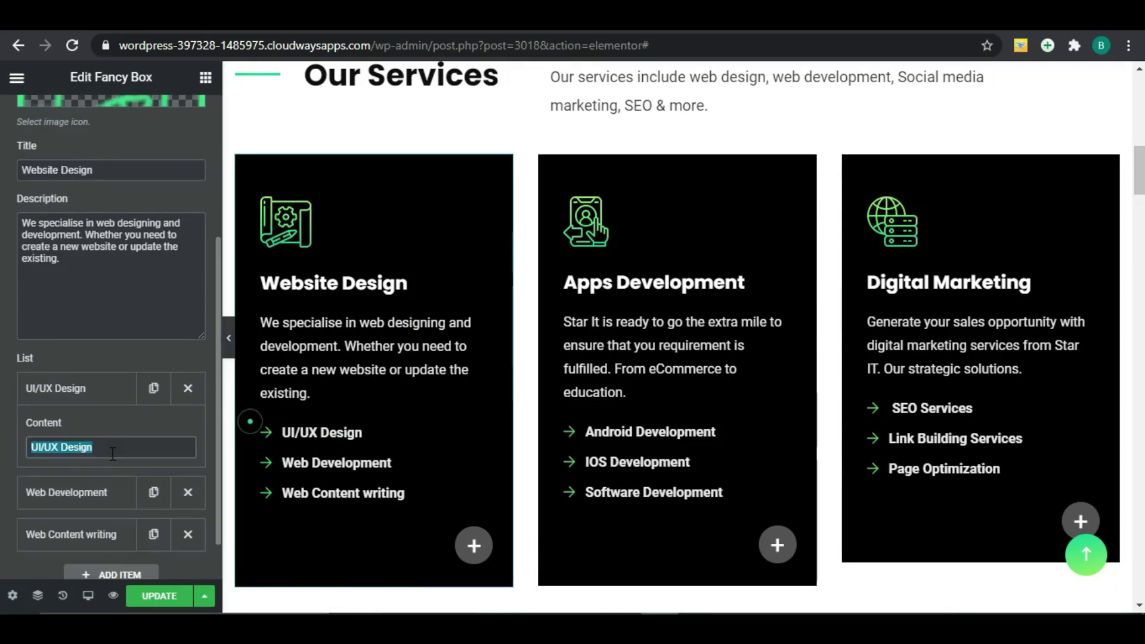
{"action": "left_click", "coordinate": [186, 390]}
{"action": "left_click", "coordinate": [187, 389]}
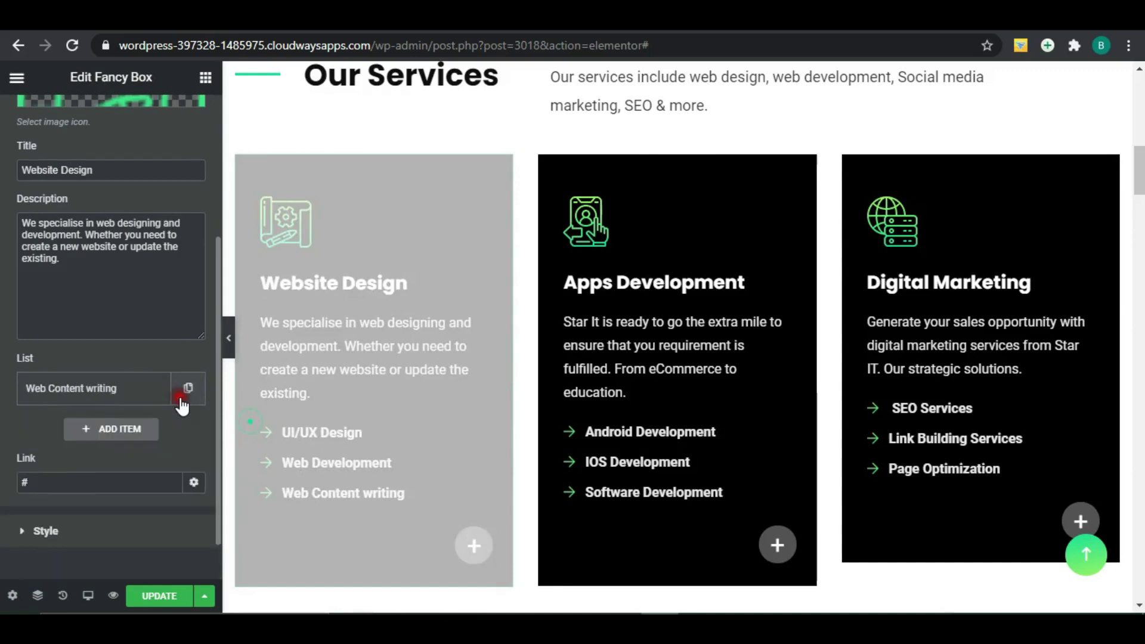
{"action": "left_click_drag", "start_coordinate": [217, 443], "coordinate": [208, 294]}
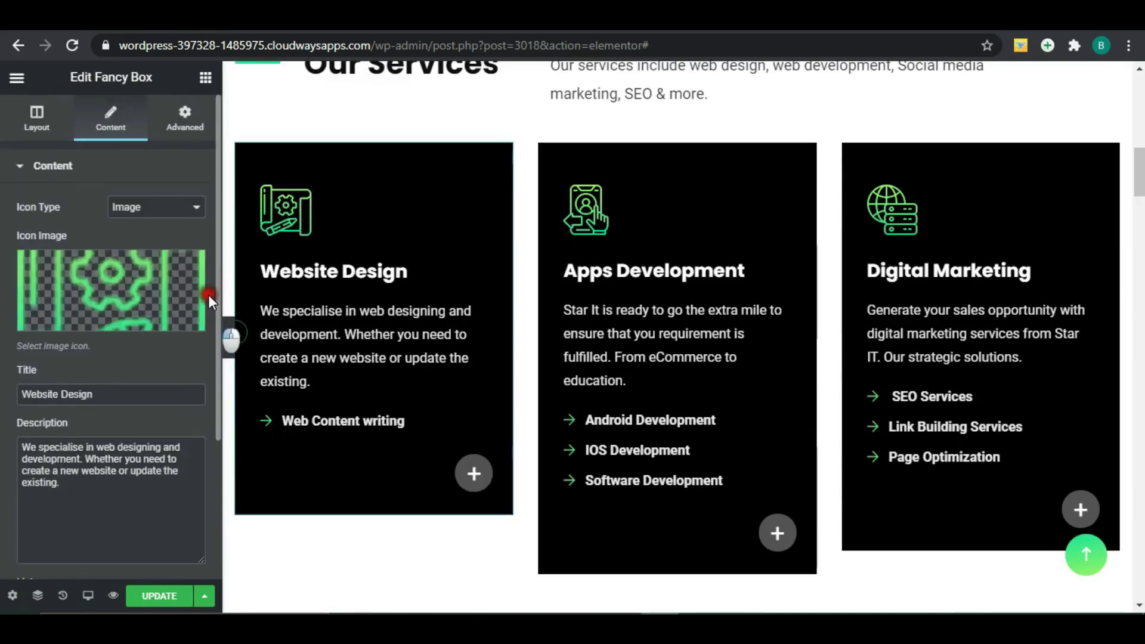
Step: Try light, dark head-office and blue-and-white Fancy Box templates on Website Design
{"action": "left_click", "coordinate": [37, 122]}
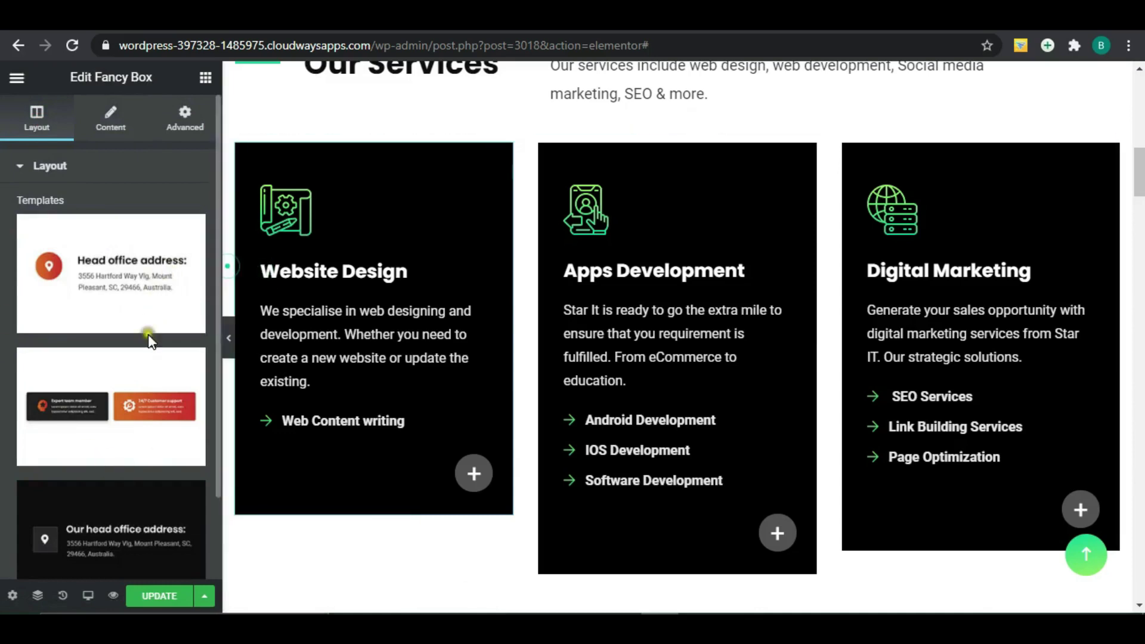
{"action": "left_click", "coordinate": [91, 272]}
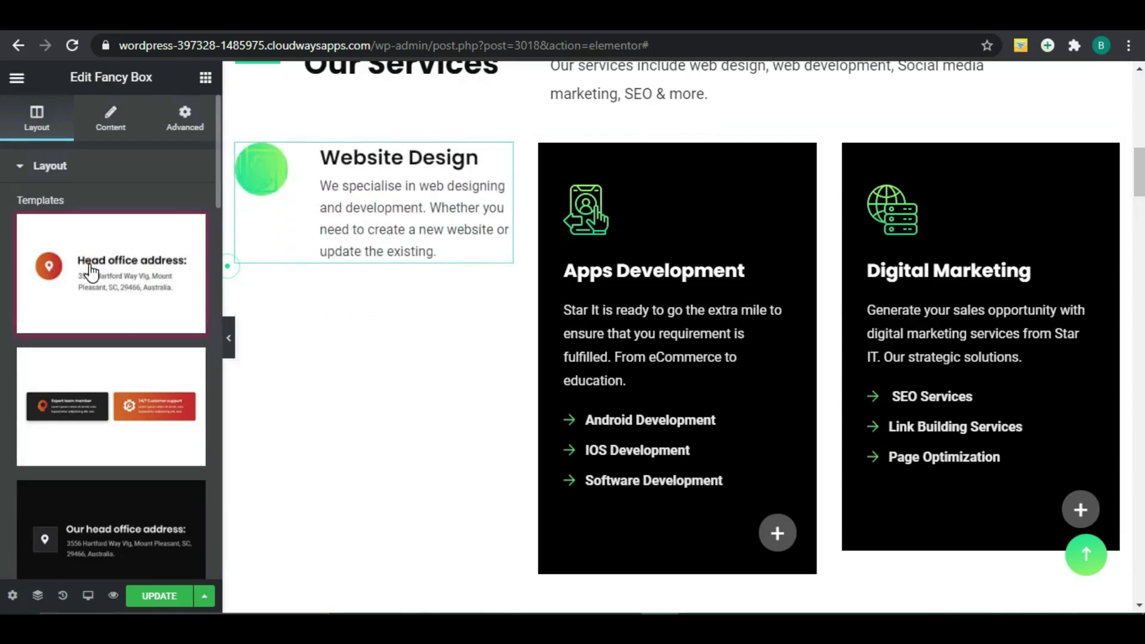
{"action": "left_click", "coordinate": [91, 431]}
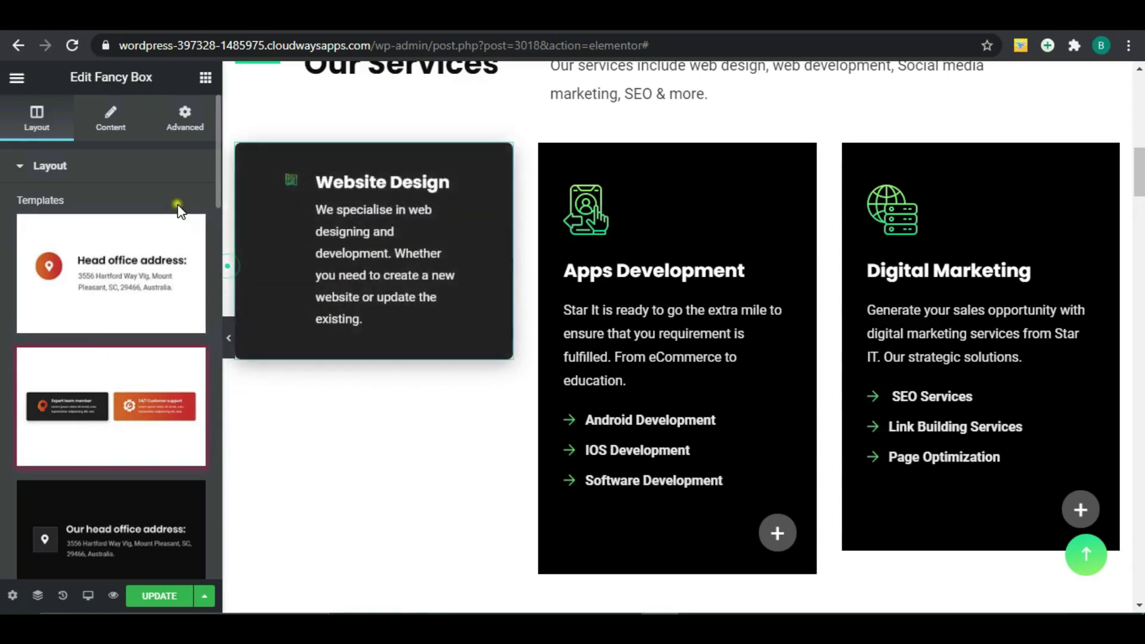
{"action": "scroll", "coordinate": [217, 224], "scroll_direction": "down", "scroll_amount": 4}
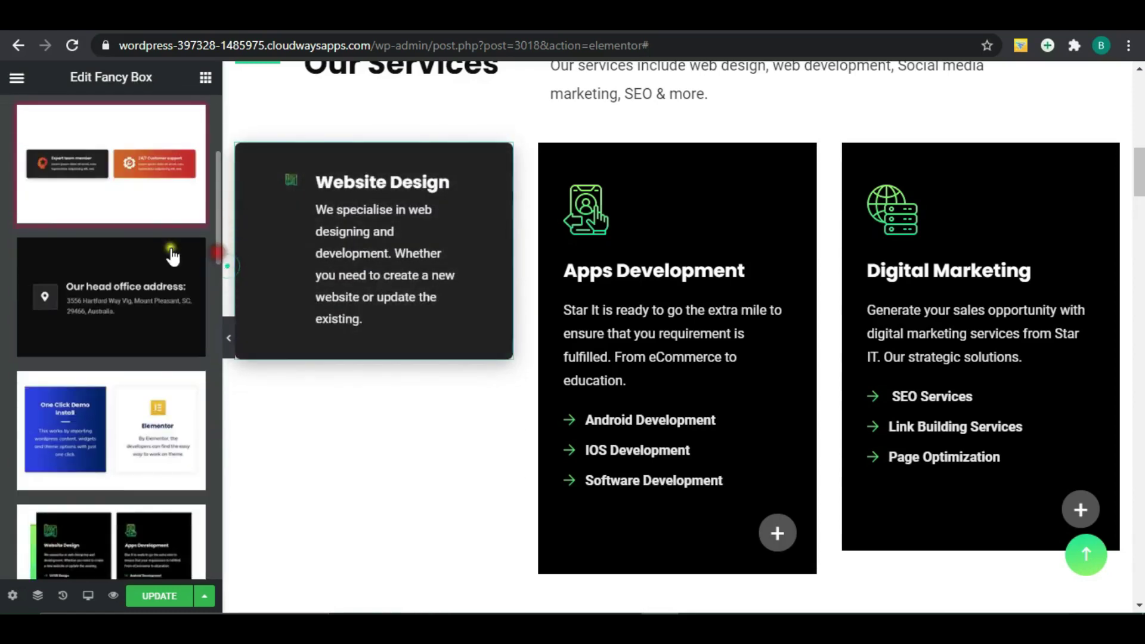
{"action": "left_click", "coordinate": [138, 250]}
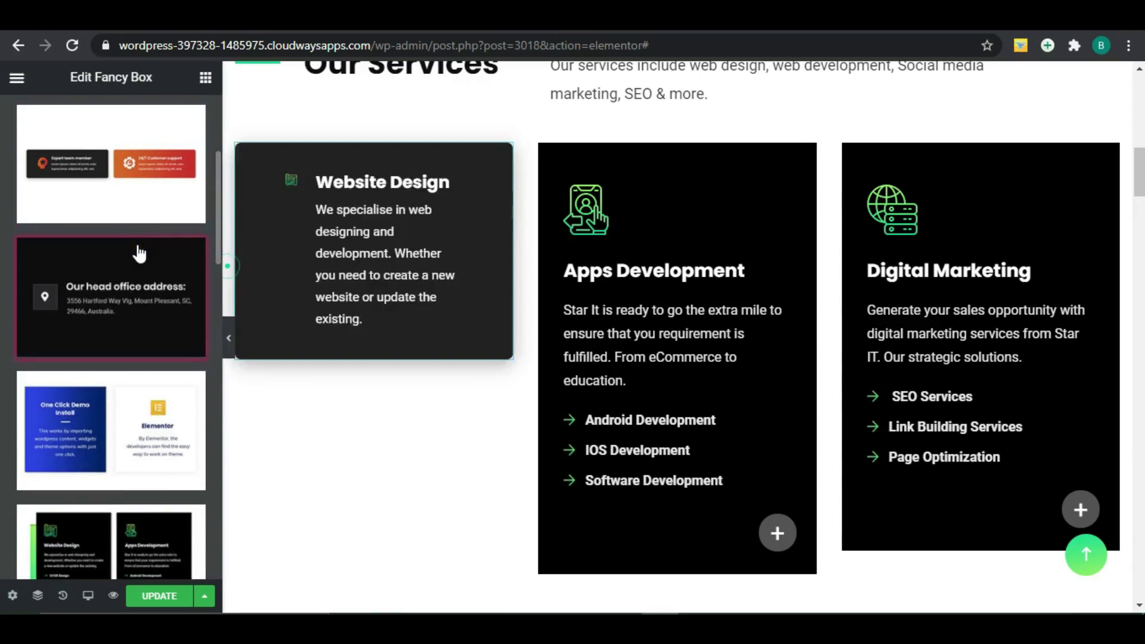
{"action": "left_click", "coordinate": [133, 401]}
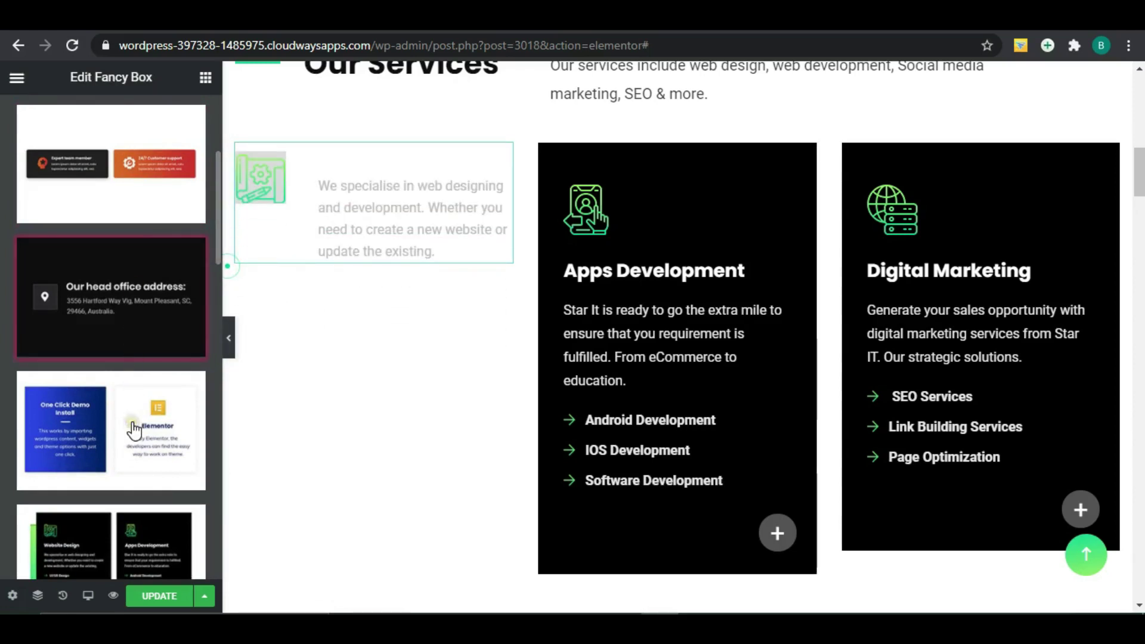
{"action": "left_click", "coordinate": [133, 425]}
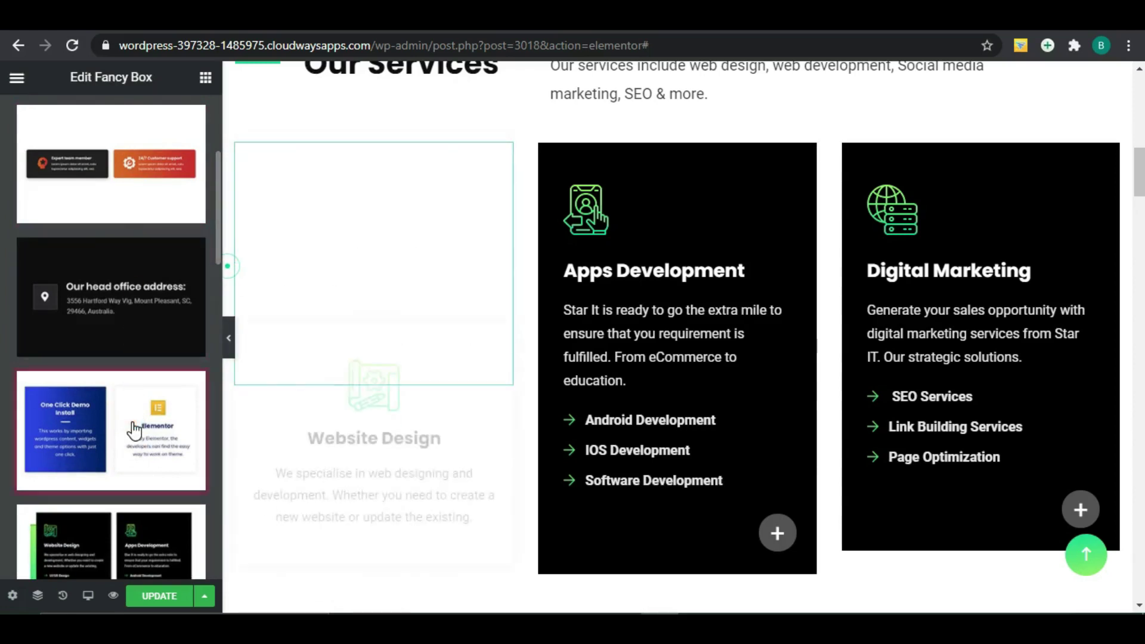
{"action": "scroll", "coordinate": [215, 342], "scroll_direction": "down", "scroll_amount": 5}
Step: Try more templates, including 24/7 Customer Service and Business Planning, then keep the white centred card
{"action": "left_click", "coordinate": [82, 206]}
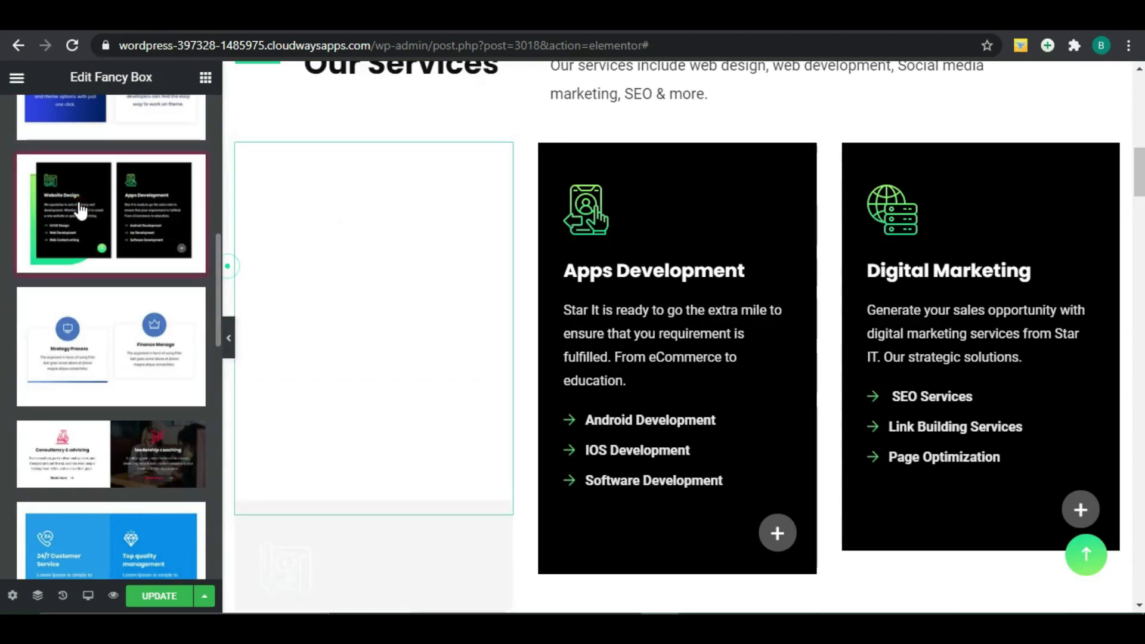
{"action": "left_click", "coordinate": [123, 345]}
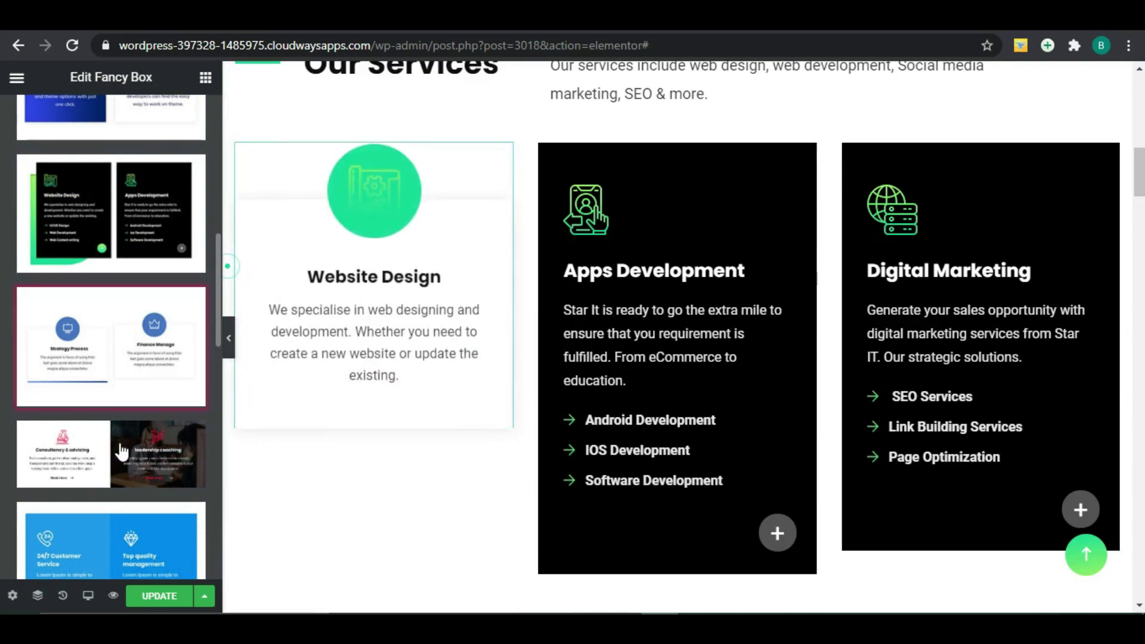
{"action": "left_click", "coordinate": [122, 451]}
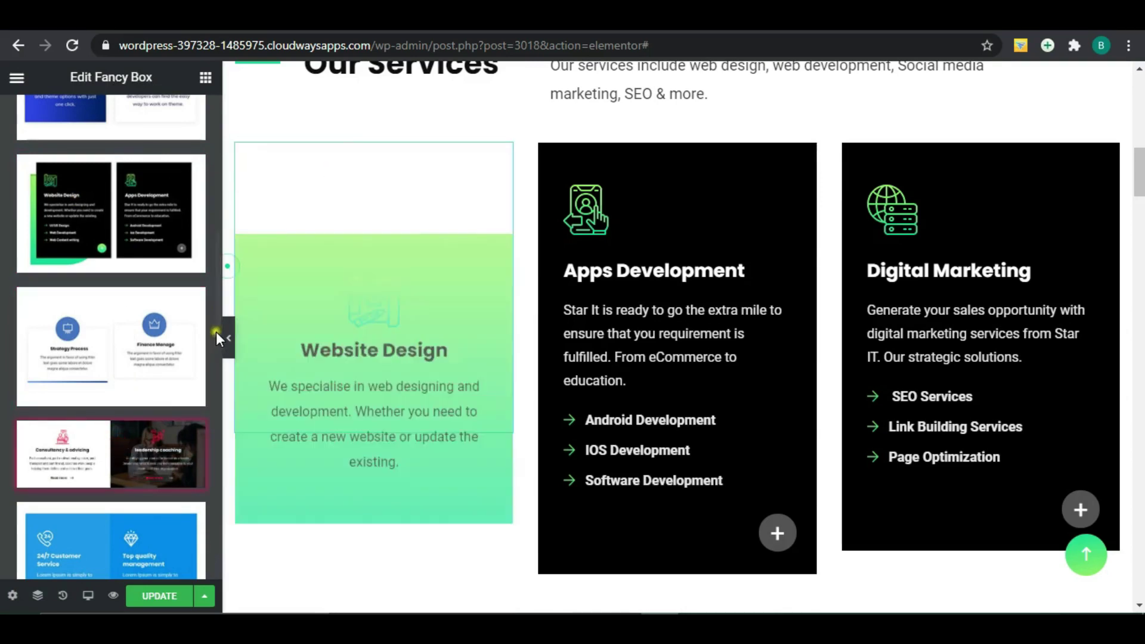
{"action": "left_click_drag", "start_coordinate": [217, 334], "coordinate": [213, 435]}
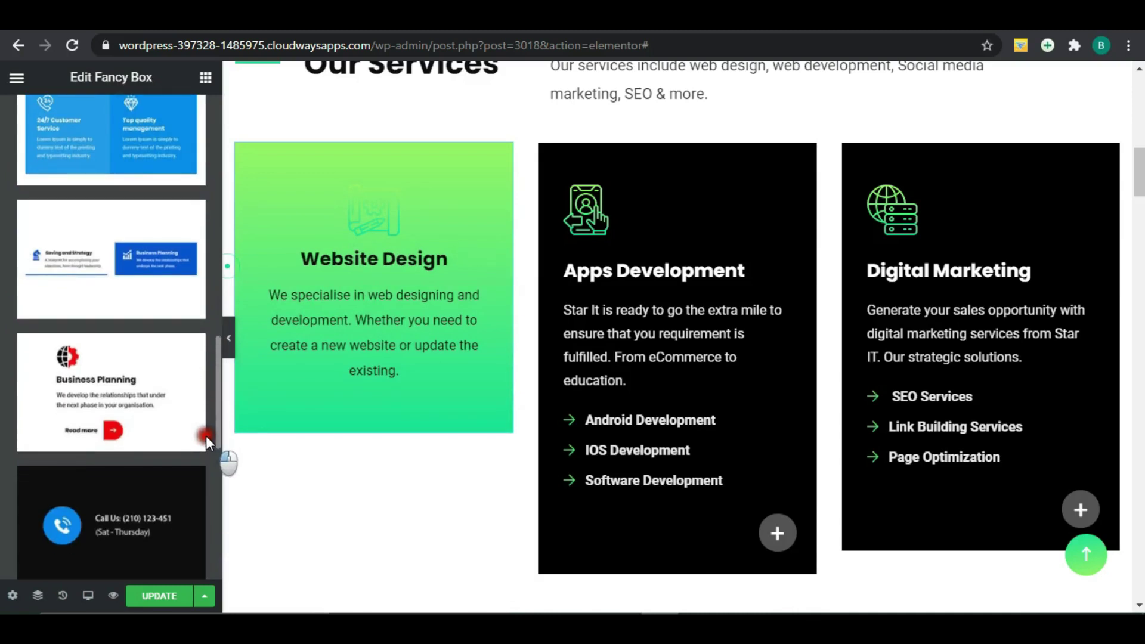
{"action": "left_click", "coordinate": [139, 162]}
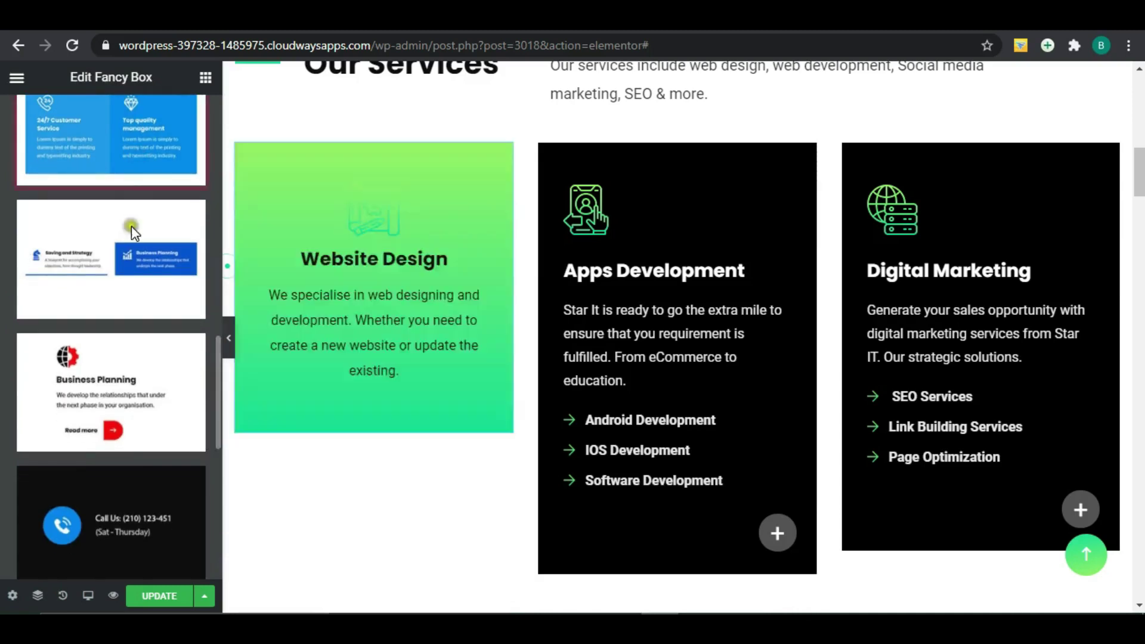
{"action": "left_click", "coordinate": [133, 394]}
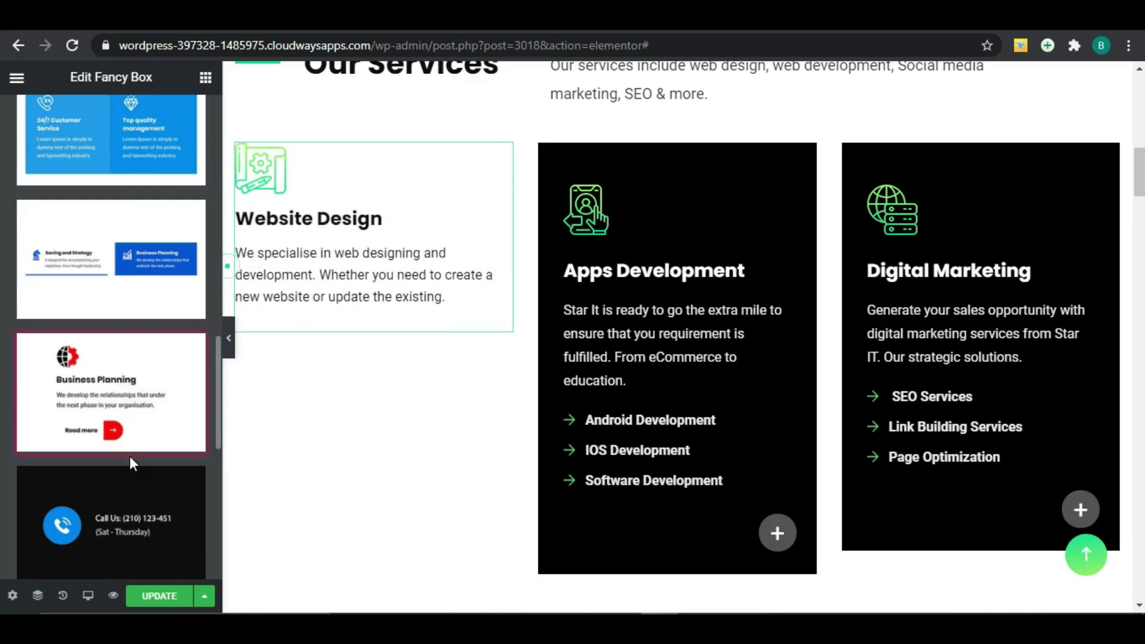
{"action": "left_click_drag", "start_coordinate": [217, 381], "coordinate": [211, 496]}
{"action": "left_click", "coordinate": [124, 190]}
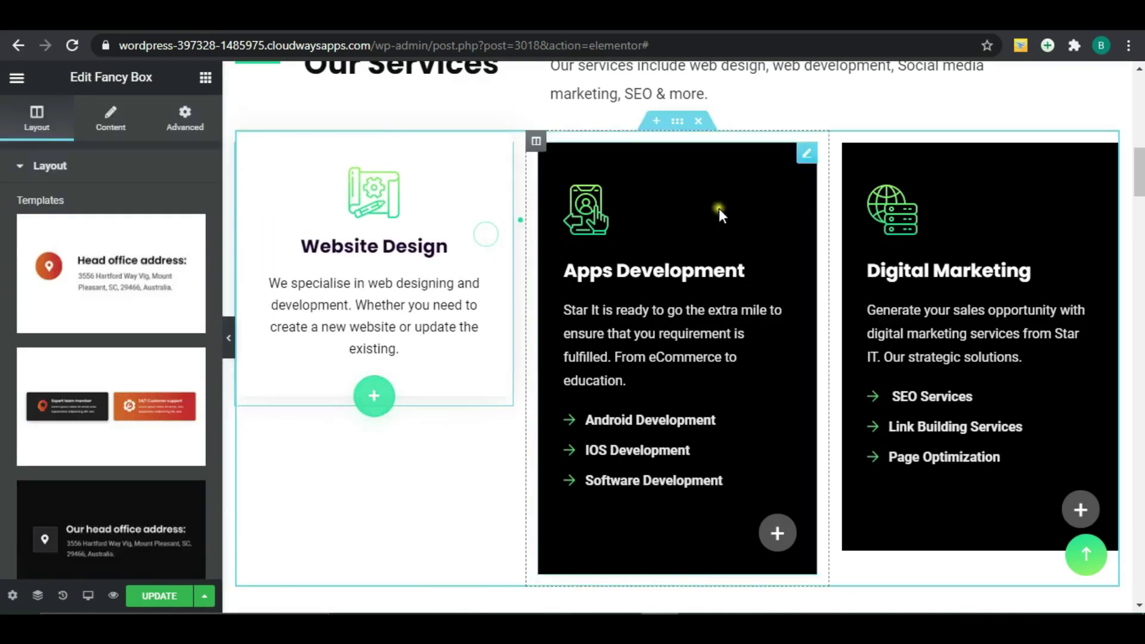
Step: Retitle the Apps Development card 'Ecommerce Websites'
{"action": "left_click", "coordinate": [468, 287]}
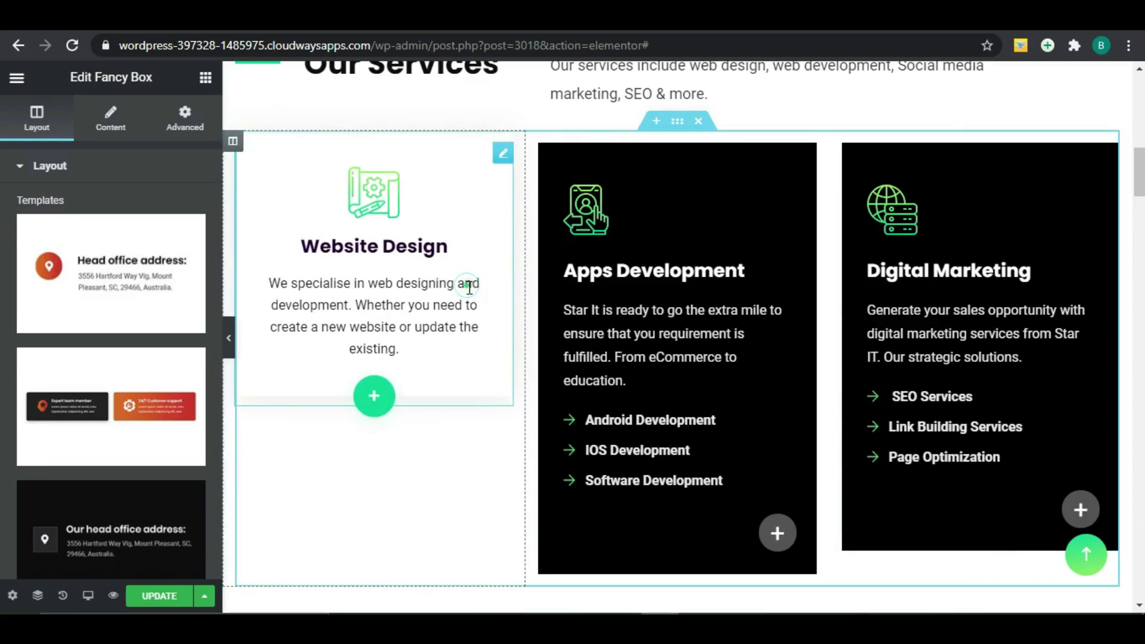
{"action": "left_click", "coordinate": [618, 249]}
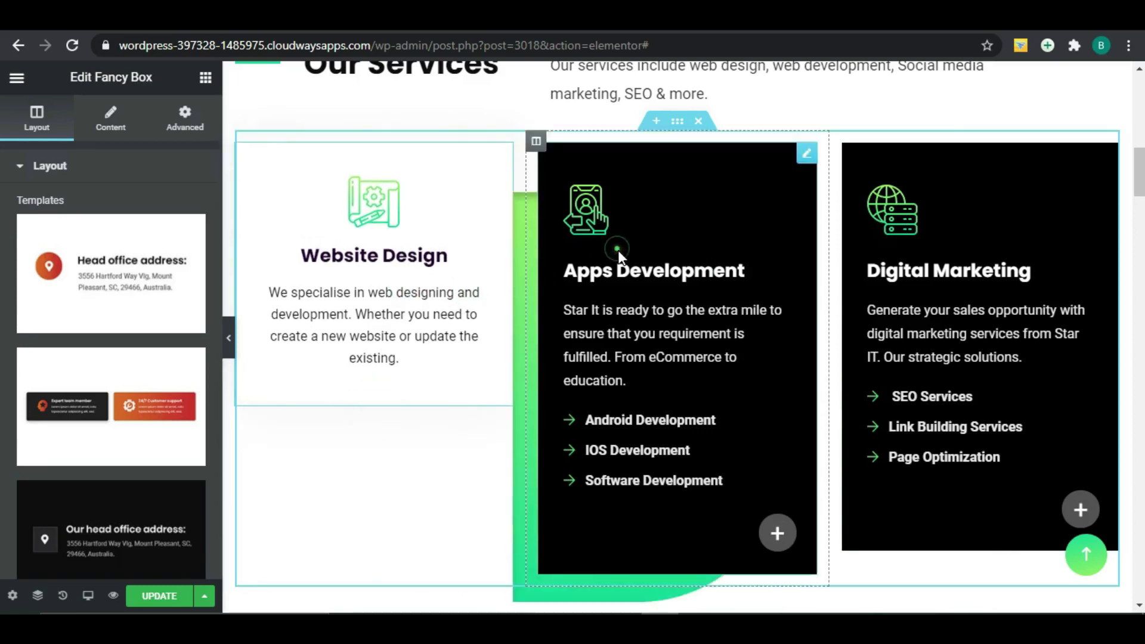
{"action": "left_click", "coordinate": [805, 156]}
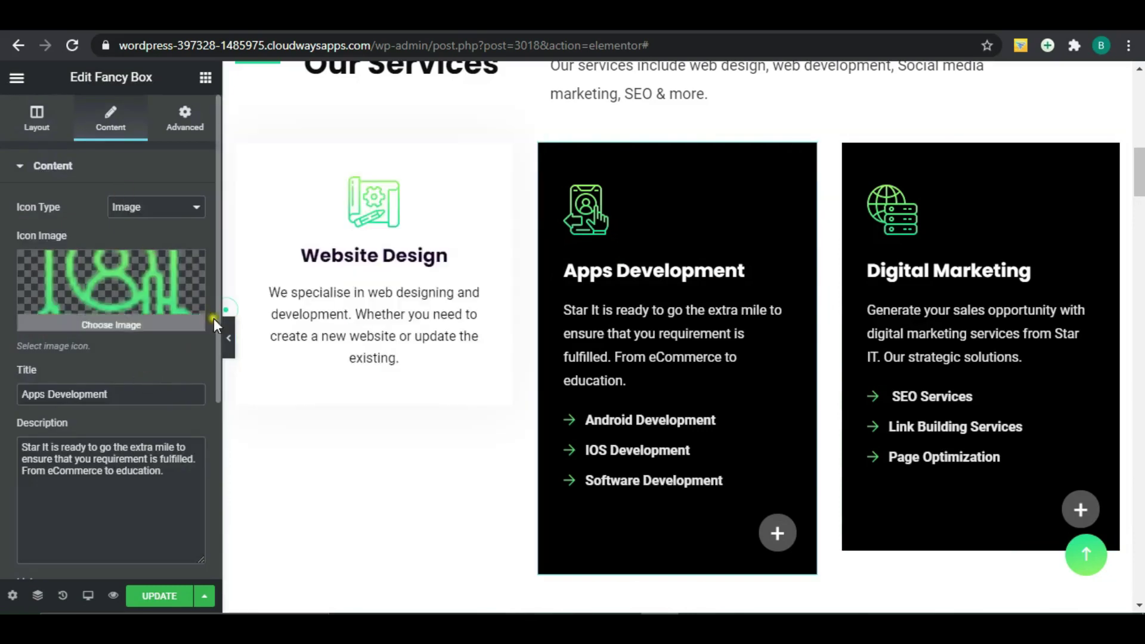
{"action": "triple_click", "coordinate": [138, 395]}
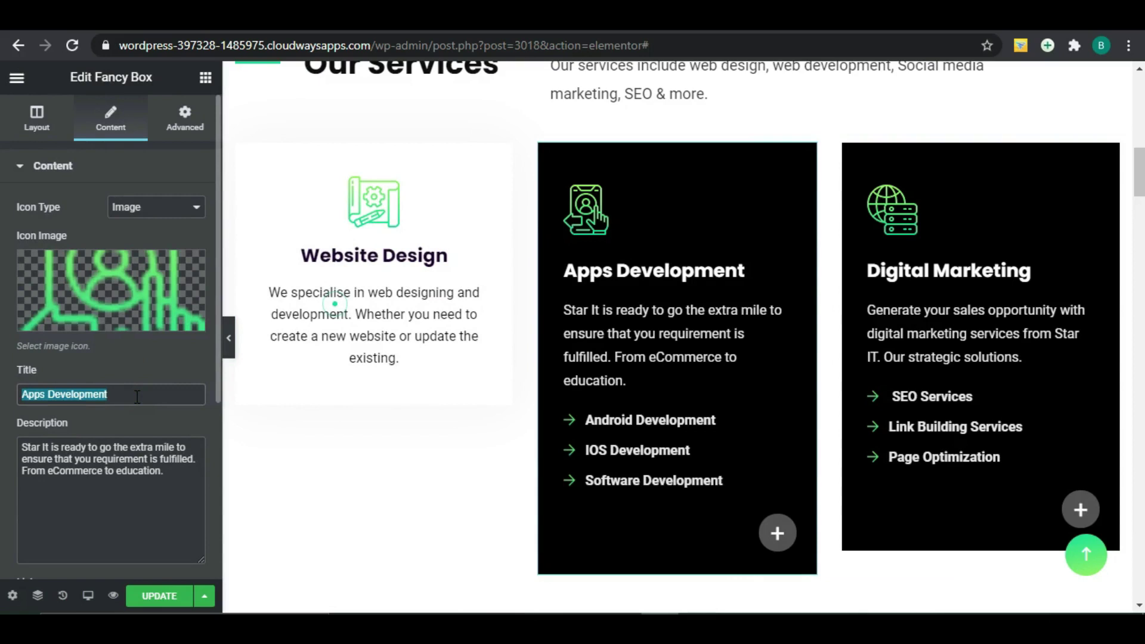
{"action": "type", "text": "E"}
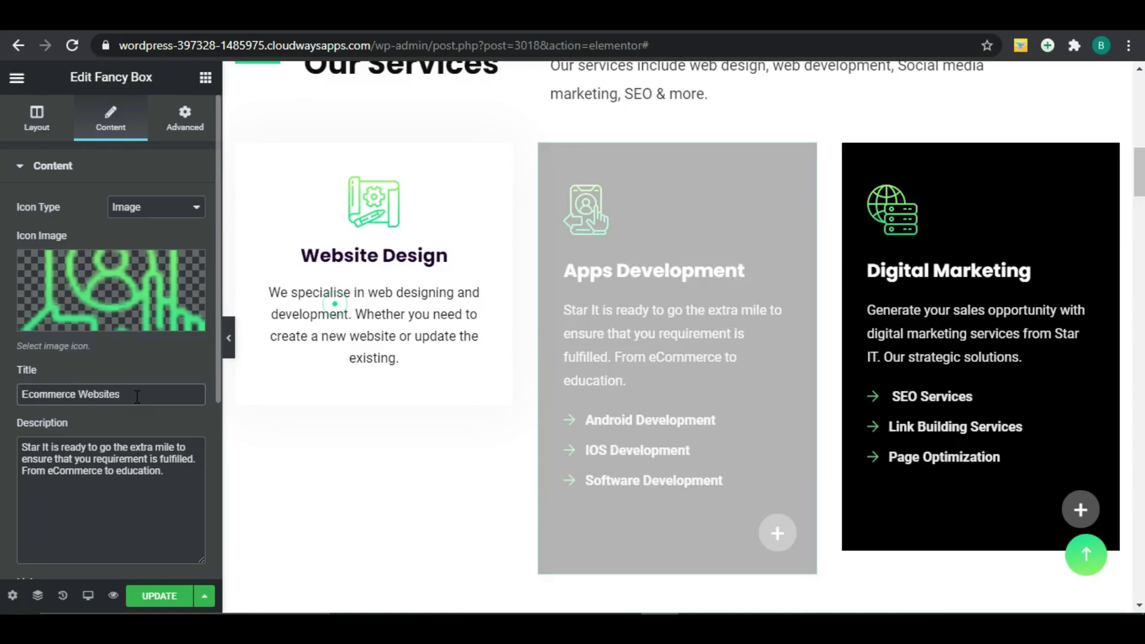
{"action": "type", "text": "commerce Websites"}
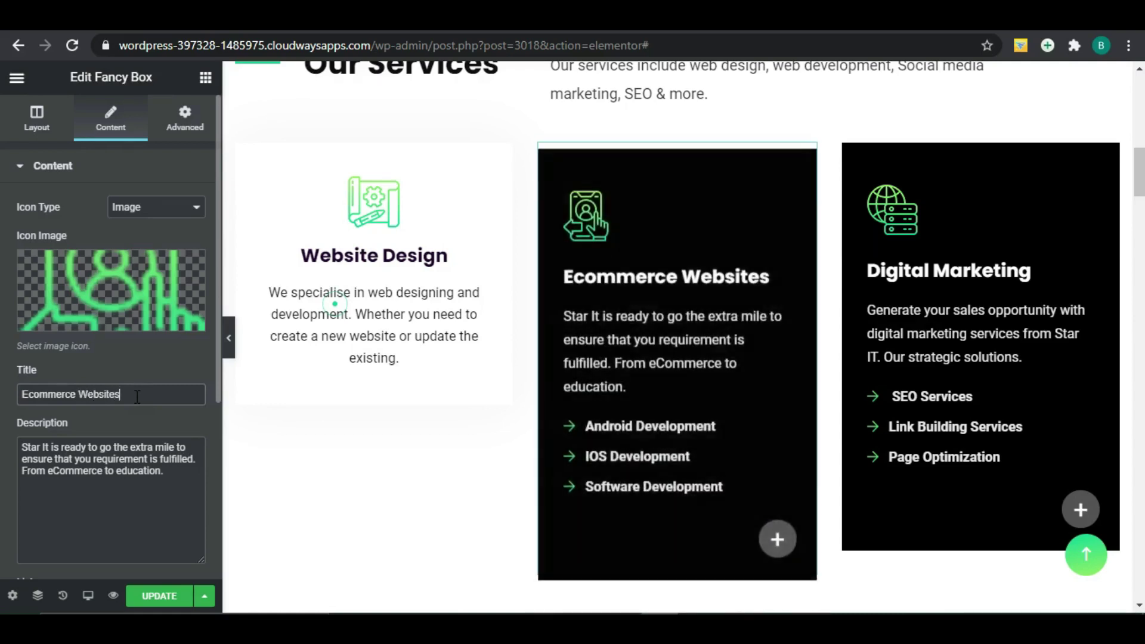
Step: Replace the card's description with the pasted eCommerce text
{"action": "scroll", "coordinate": [164, 201], "scroll_direction": "down", "scroll_amount": 5}
{"action": "left_click", "coordinate": [165, 201]}
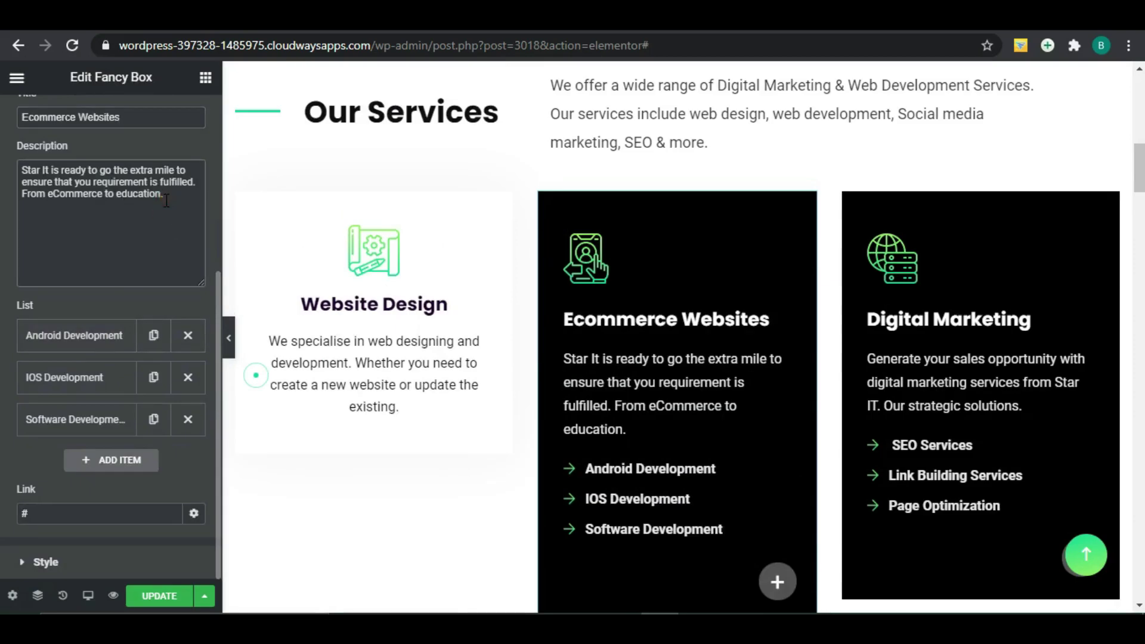
{"action": "key", "text": "ctrl+a"}
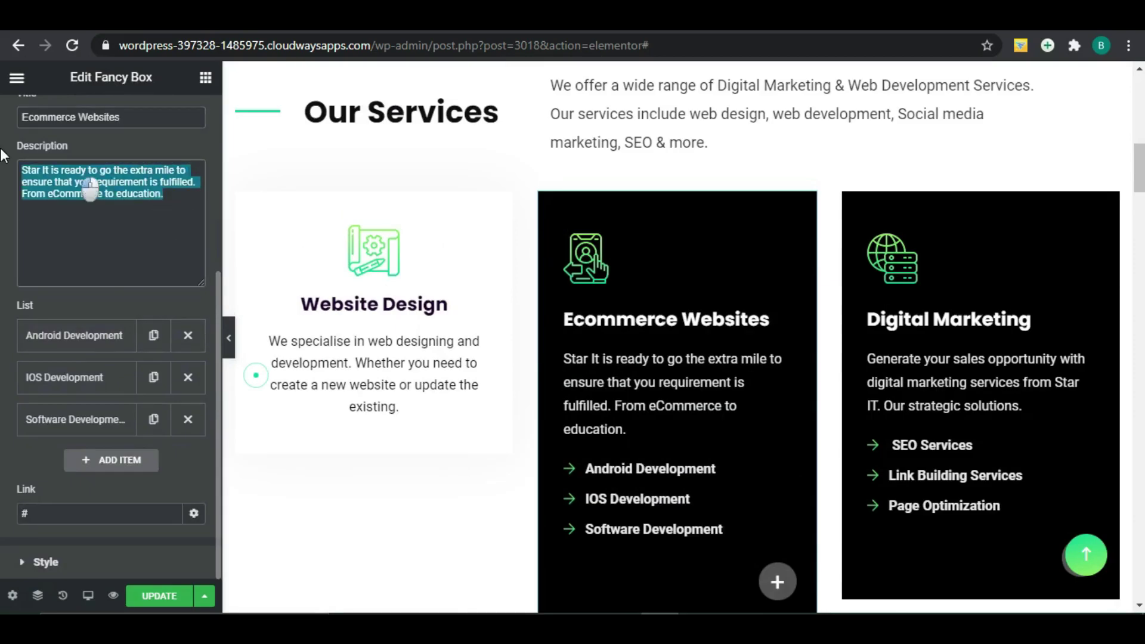
{"action": "type", "text": "Create an online eCommerce website in minutes. From clothing apparel to sports equipment"}
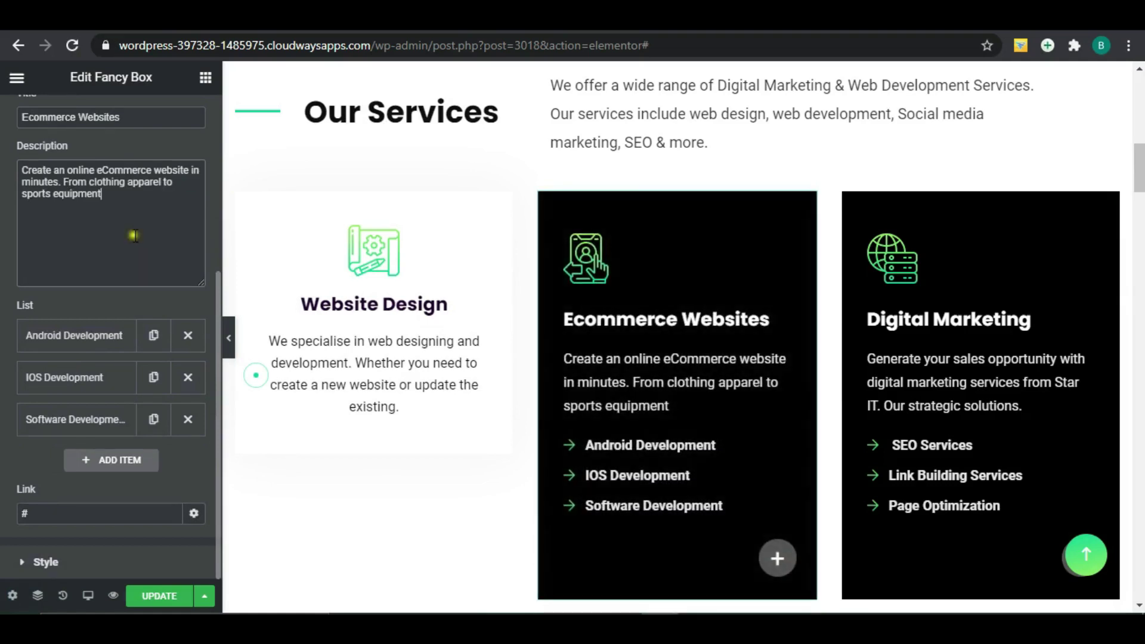
Step: Remove the IOS Development and Software Development list items, leaving Android Development
{"action": "left_click", "coordinate": [191, 373]}
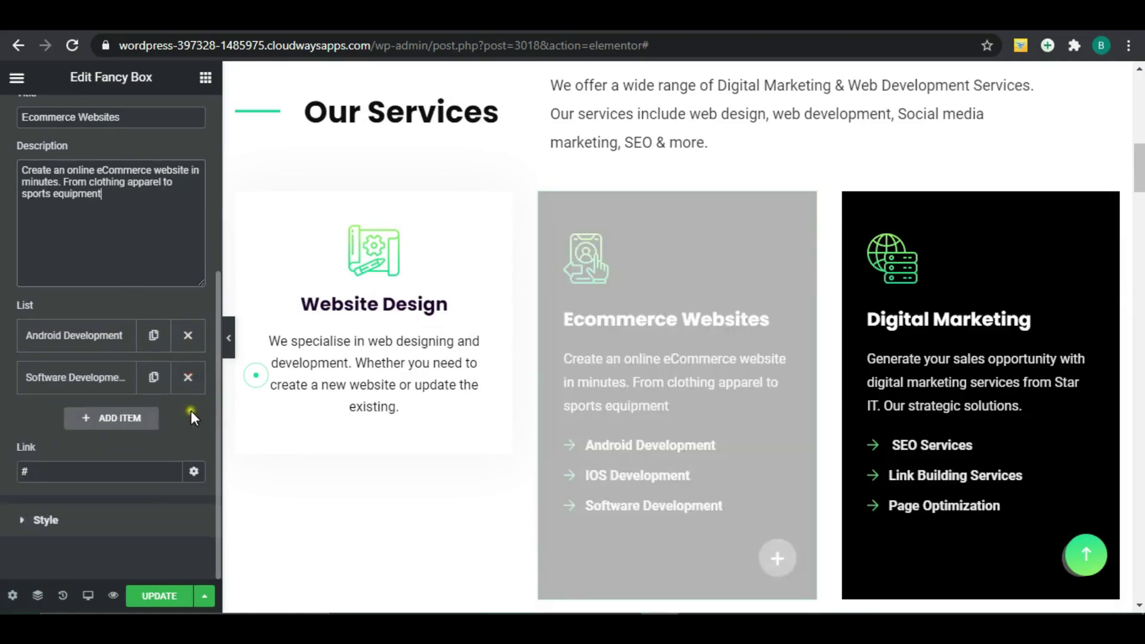
{"action": "left_click", "coordinate": [190, 375]}
{"action": "left_click_drag", "start_coordinate": [217, 340], "coordinate": [89, 161]}
{"action": "left_click", "coordinate": [50, 130]}
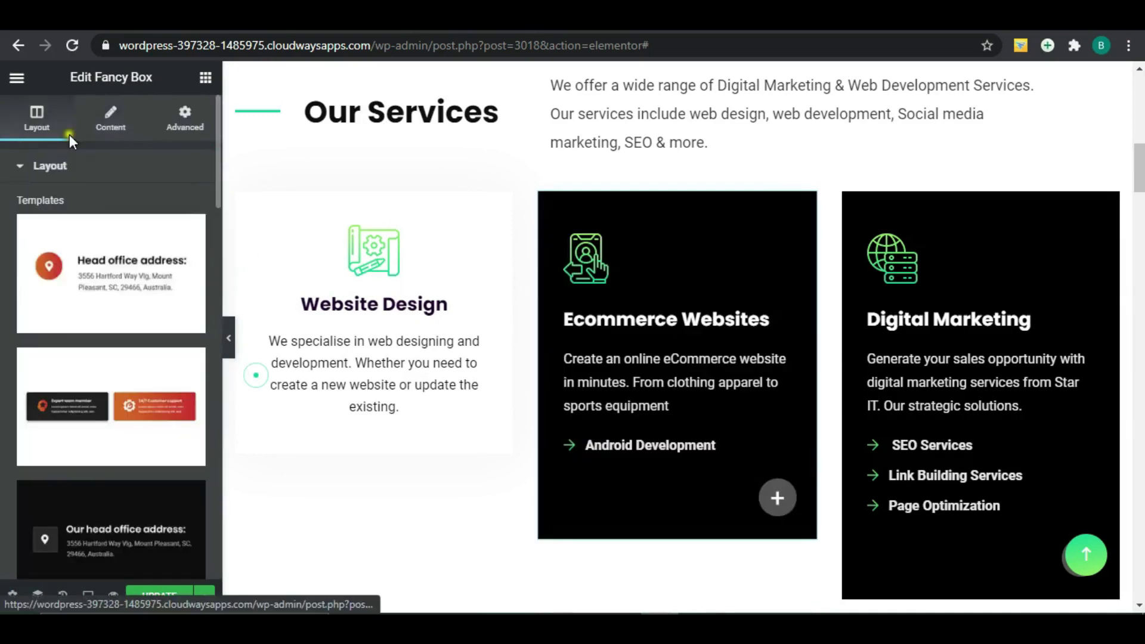
Step: Apply the white centred card template to the Ecommerce Websites box
{"action": "left_click_drag", "start_coordinate": [215, 190], "coordinate": [221, 295]}
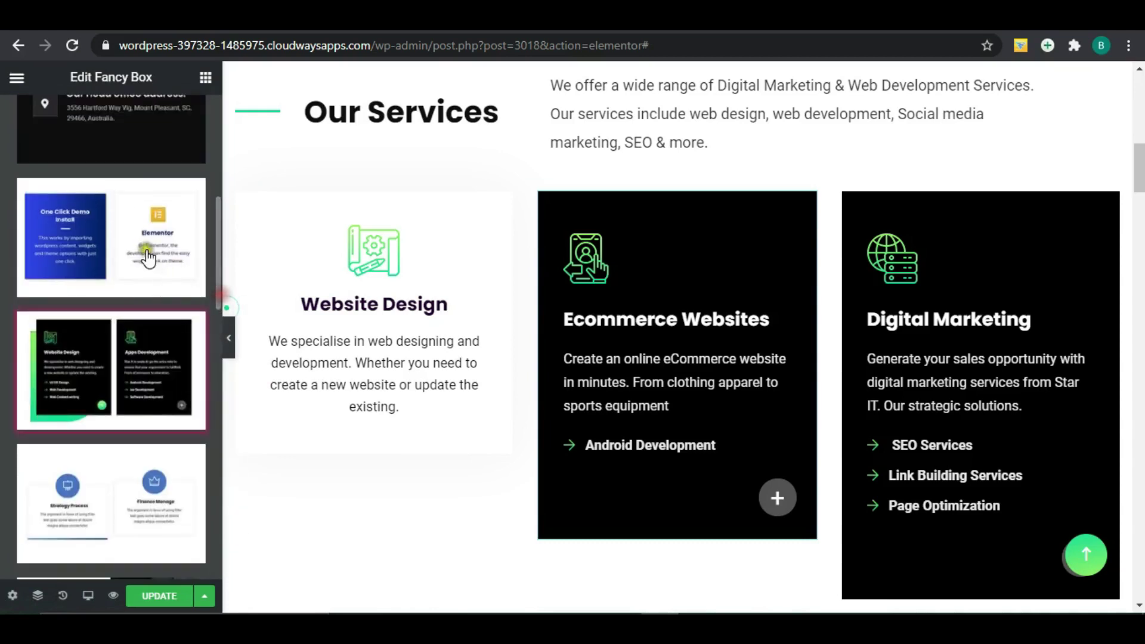
{"action": "left_click", "coordinate": [147, 256]}
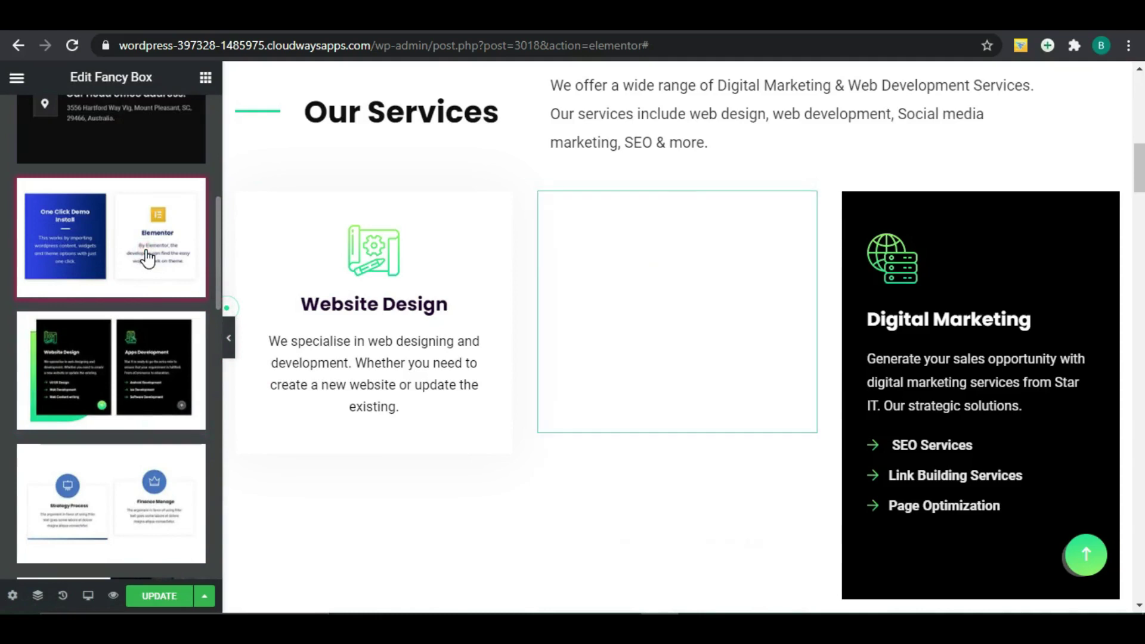
{"action": "left_click", "coordinate": [218, 271]}
{"action": "left_click_drag", "start_coordinate": [217, 271], "coordinate": [215, 156]}
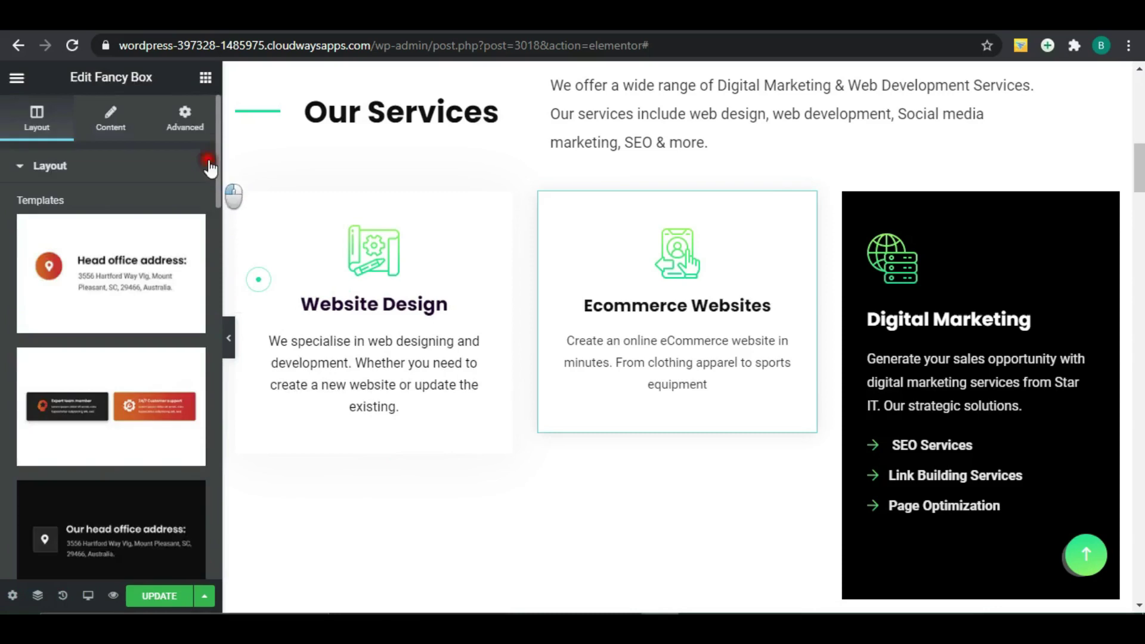
{"action": "left_click", "coordinate": [109, 116]}
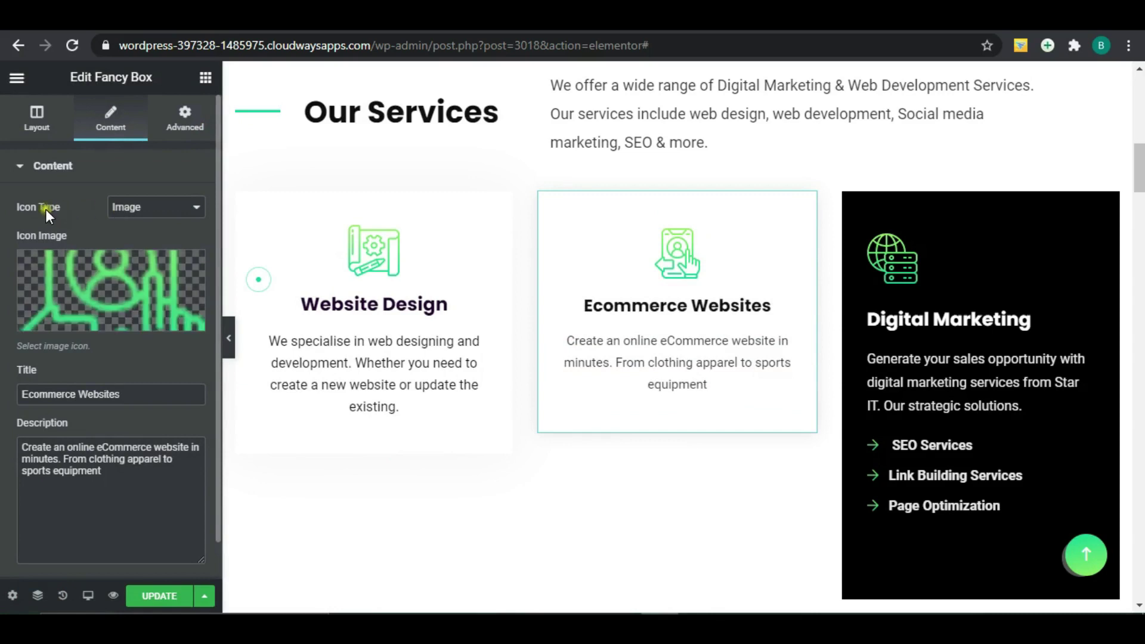
Step: Switch the Ecommerce card to a font icon and insert 'Shopping cart plus', found by searching 'cart'
{"action": "left_click", "coordinate": [123, 222]}
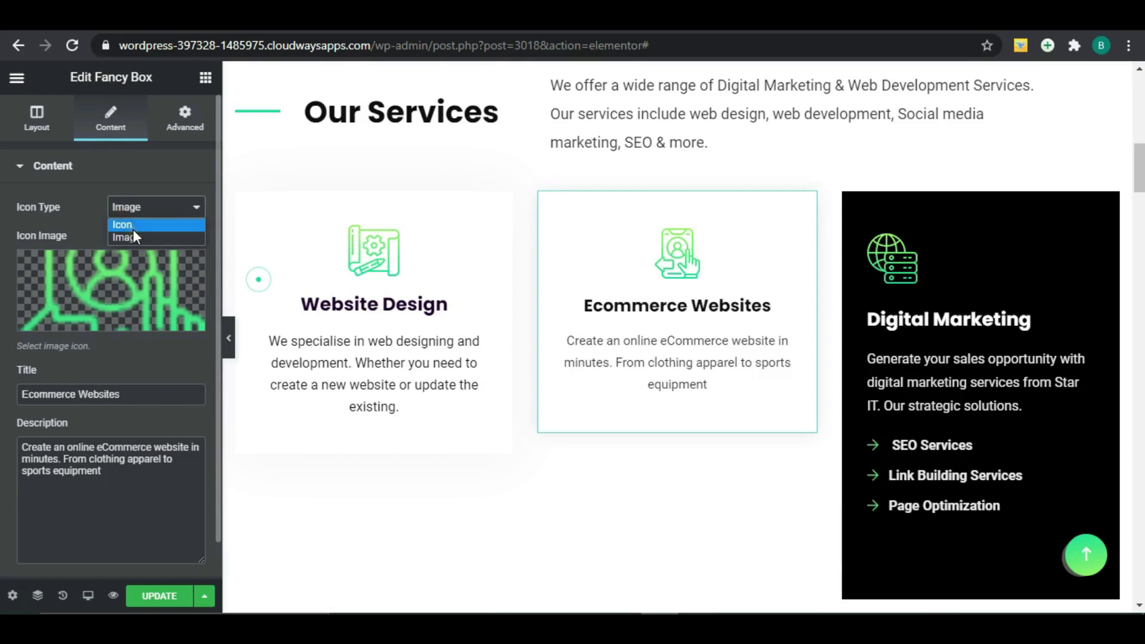
{"action": "left_click", "coordinate": [134, 230]}
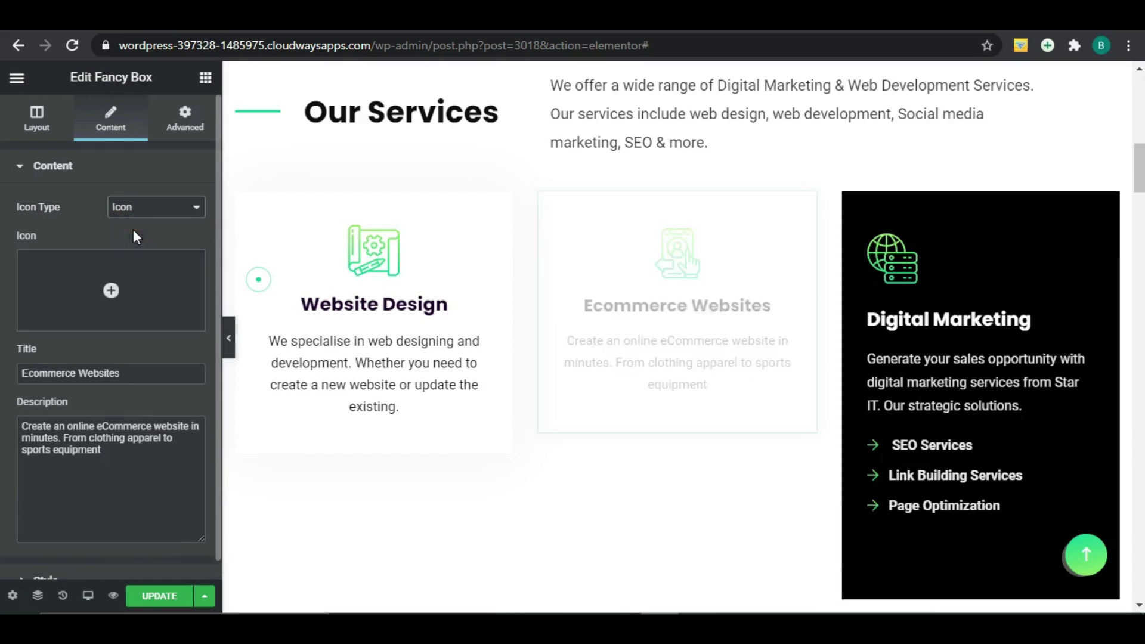
{"action": "left_click", "coordinate": [63, 285]}
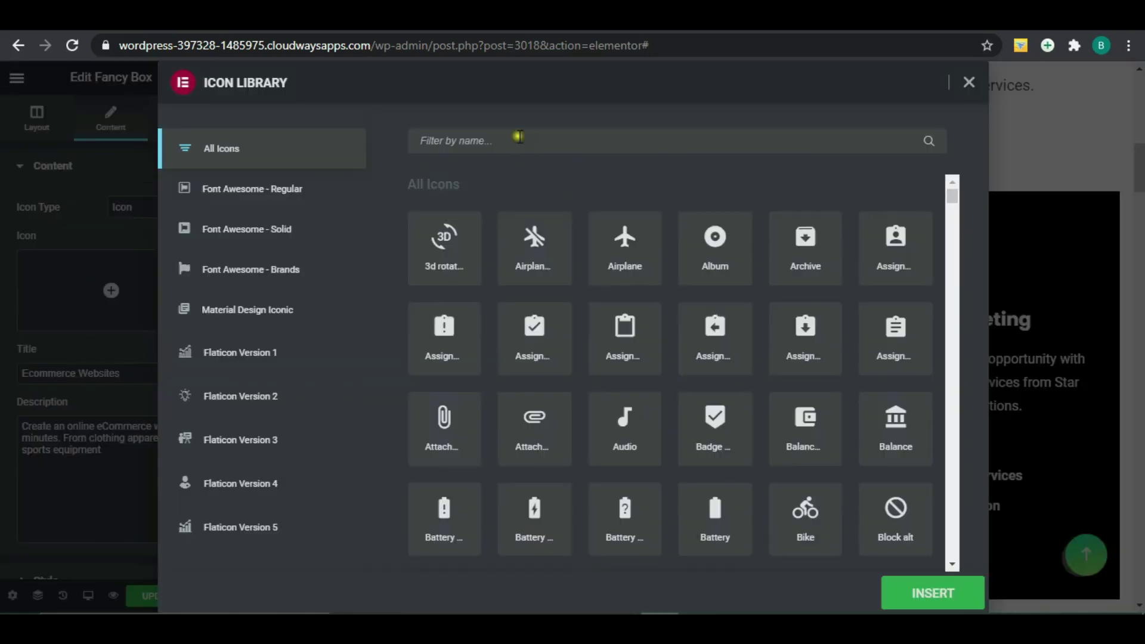
{"action": "left_click", "coordinate": [517, 141]}
{"action": "type", "text": "cart"}
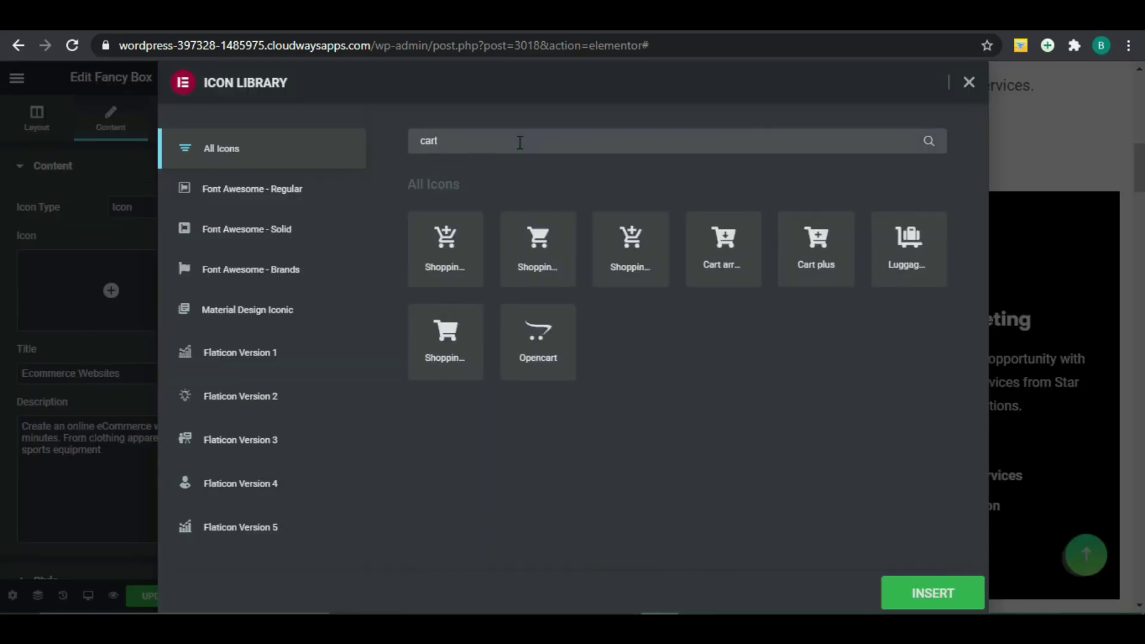
{"action": "left_click", "coordinate": [450, 268]}
{"action": "left_click", "coordinate": [969, 594]}
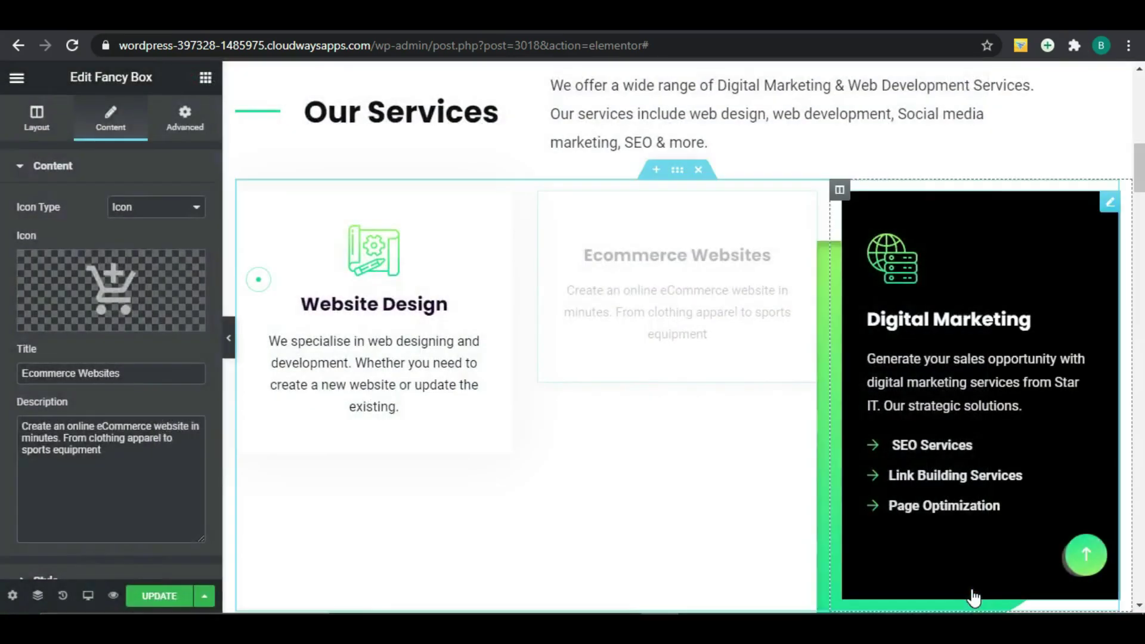
Step: Retitle the Digital Marketing card to 'SEO' and paste in the new SEO description
{"action": "left_click", "coordinate": [1108, 216]}
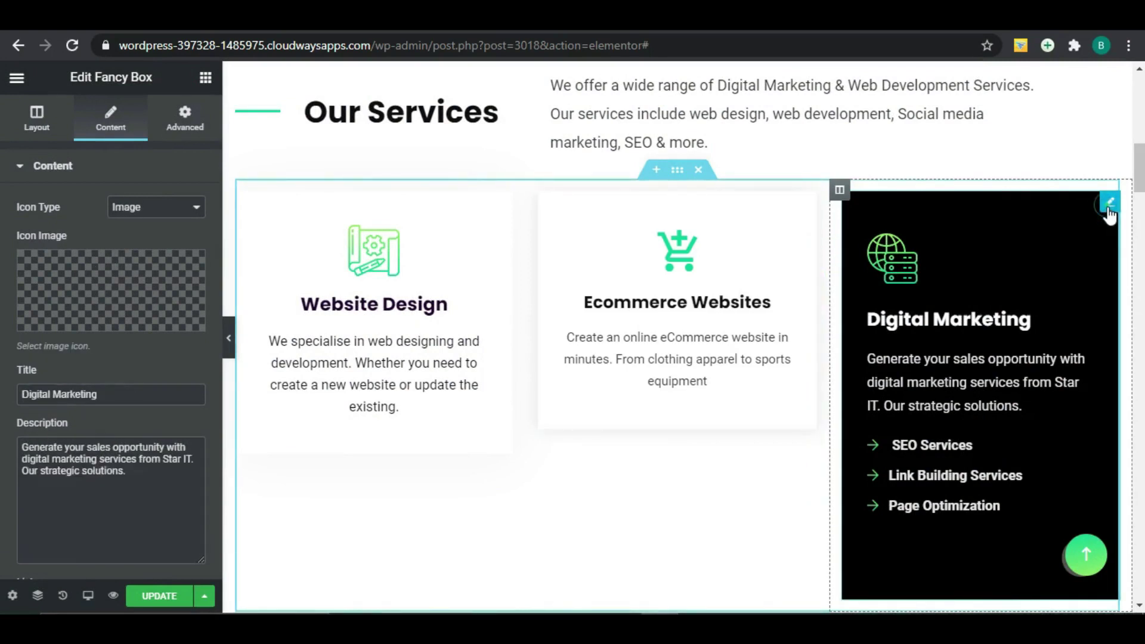
{"action": "triple_click", "coordinate": [120, 394]}
{"action": "type", "text": "S"}
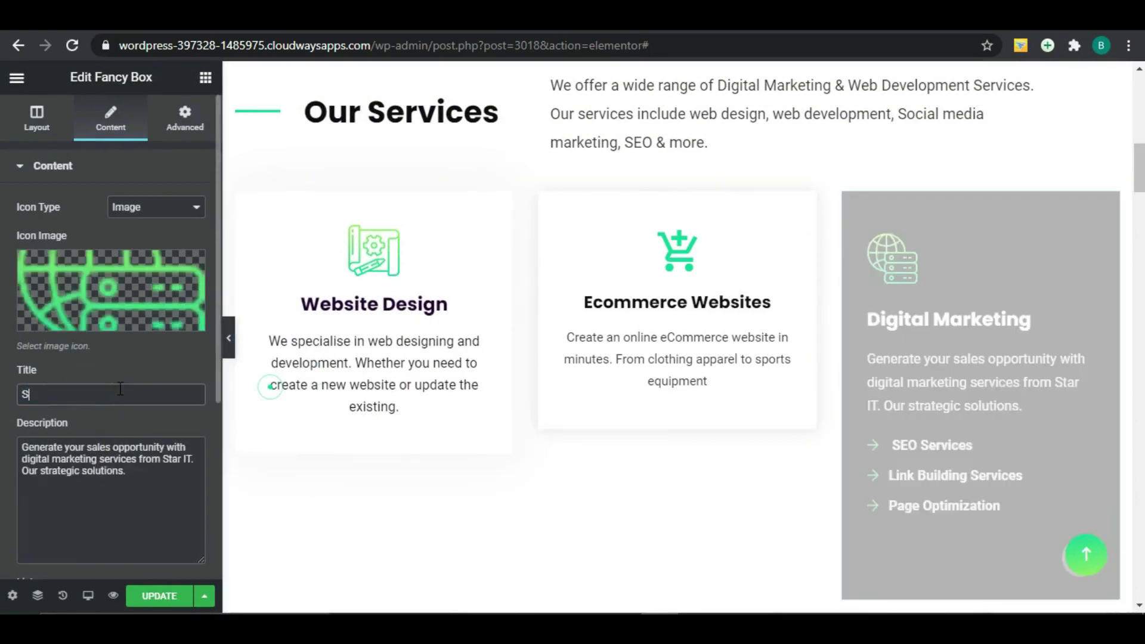
{"action": "type", "text": "EO"}
{"action": "left_click_drag", "start_coordinate": [129, 473], "coordinate": [5, 421]}
{"action": "type", "text": "Obtain top rankings for desired search terms and drive qualified leads that are crucial to building your business"}
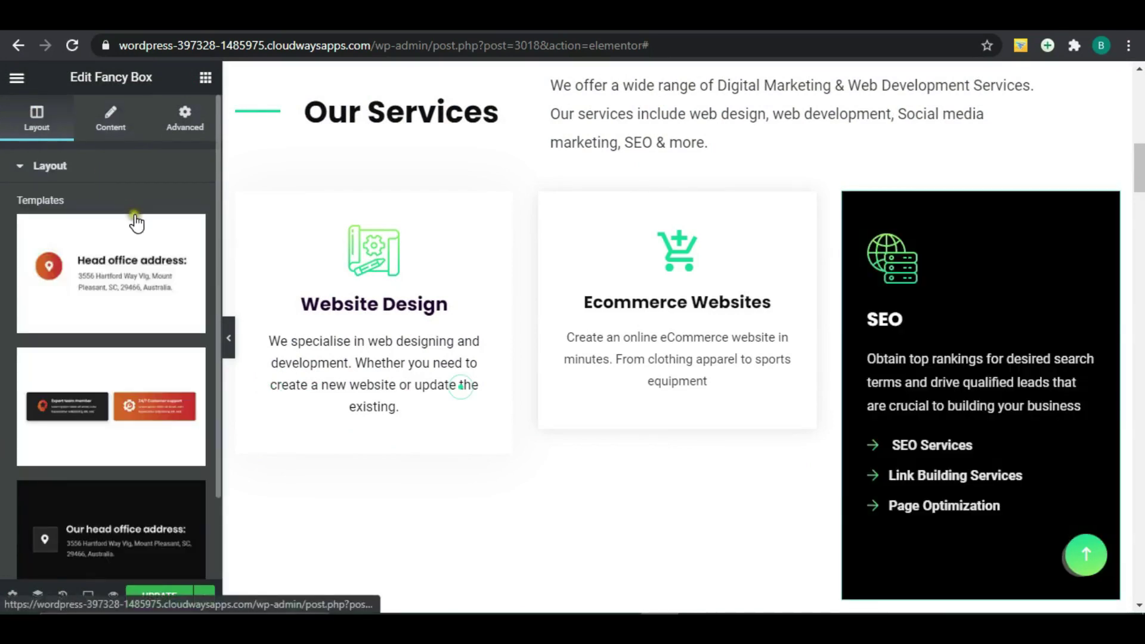
Step: Save the page changes with Update
{"action": "scroll", "coordinate": [218, 281], "scroll_direction": "down", "scroll_amount": 2}
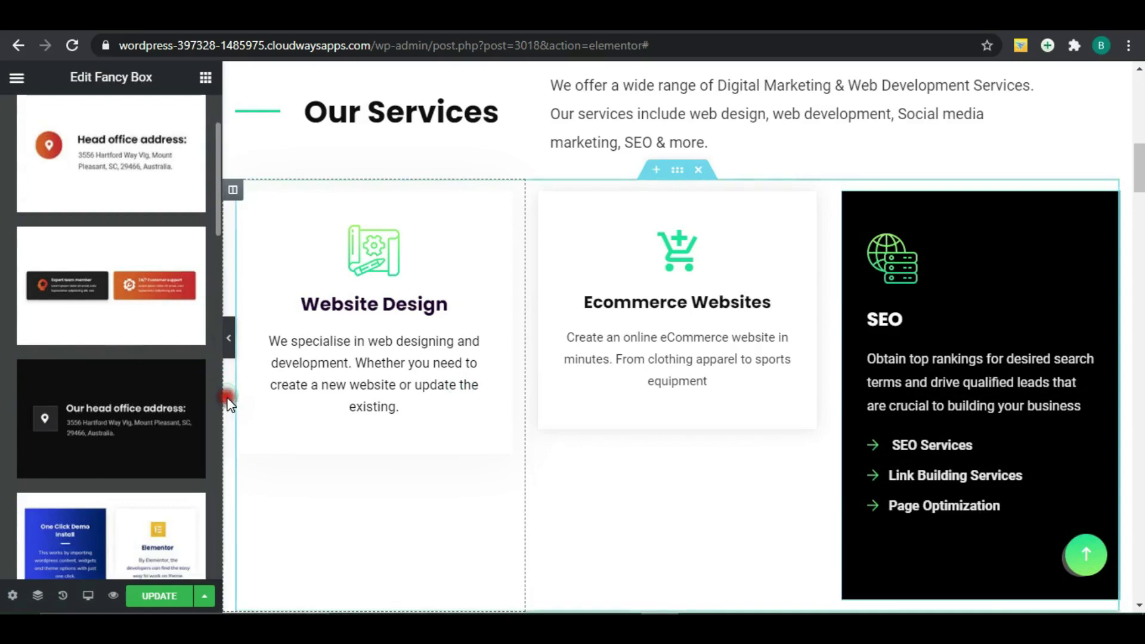
{"action": "scroll", "coordinate": [143, 453], "scroll_direction": "down", "scroll_amount": 2}
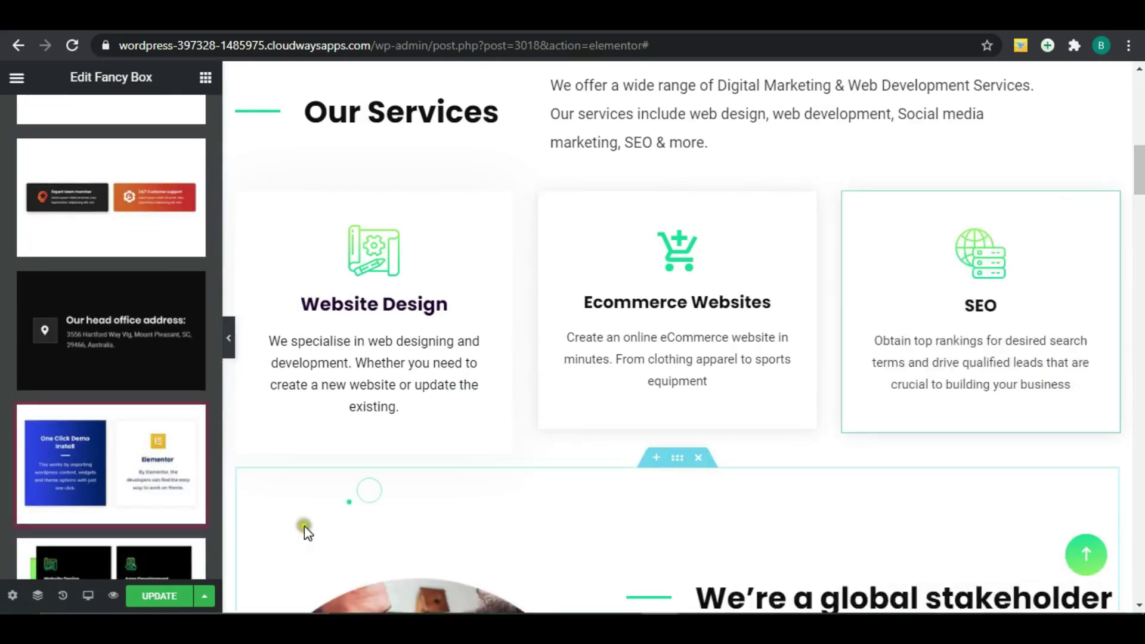
{"action": "left_click", "coordinate": [156, 597]}
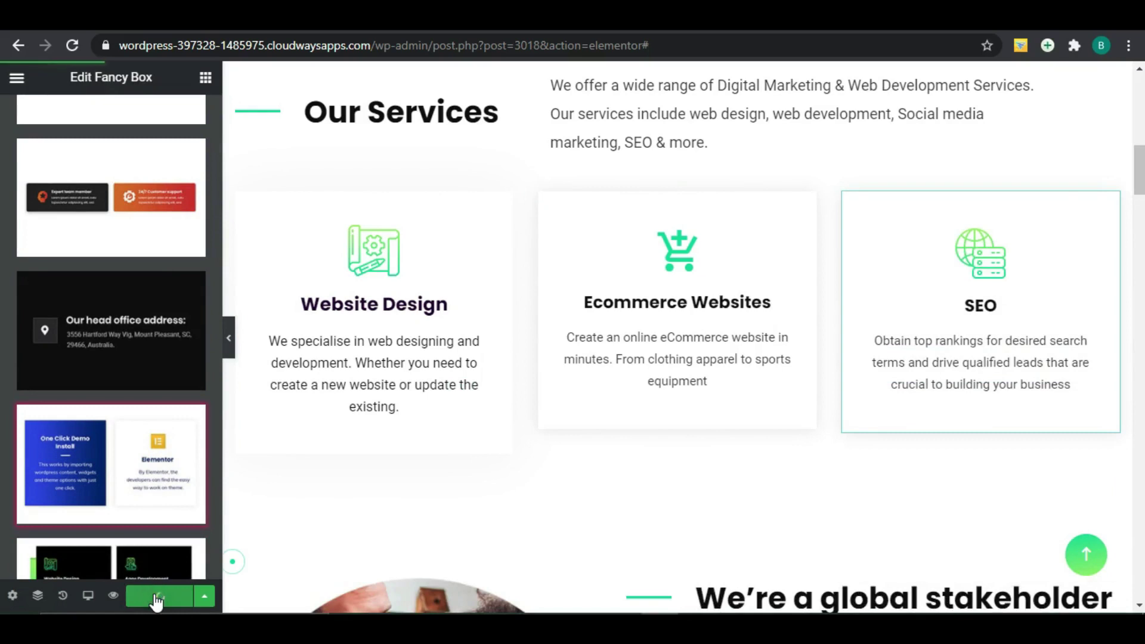
{"action": "scroll", "coordinate": [899, 352], "scroll_direction": "down", "scroll_amount": 6}
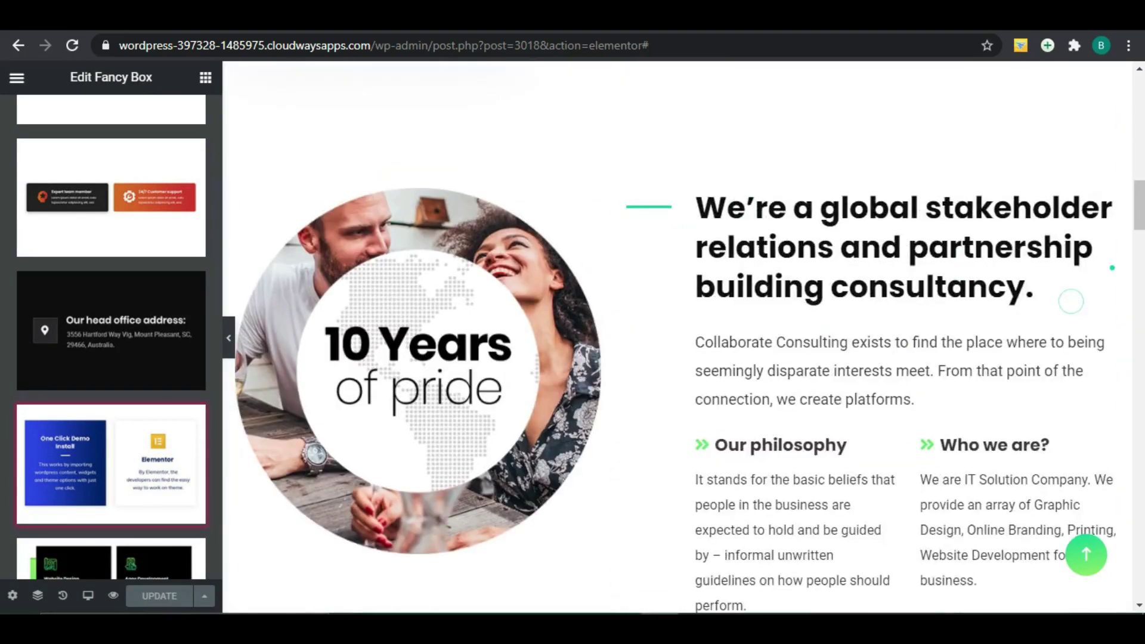
{"action": "scroll", "coordinate": [773, 396], "scroll_direction": "up", "scroll_amount": 2}
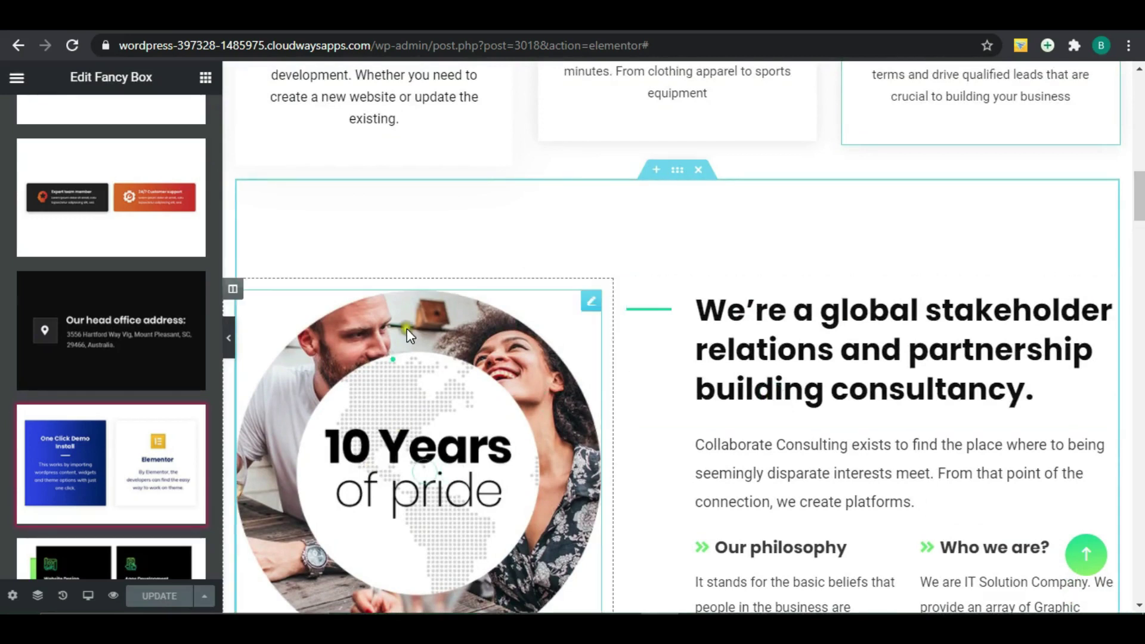
{"action": "scroll", "coordinate": [512, 468], "scroll_direction": "down", "scroll_amount": 2}
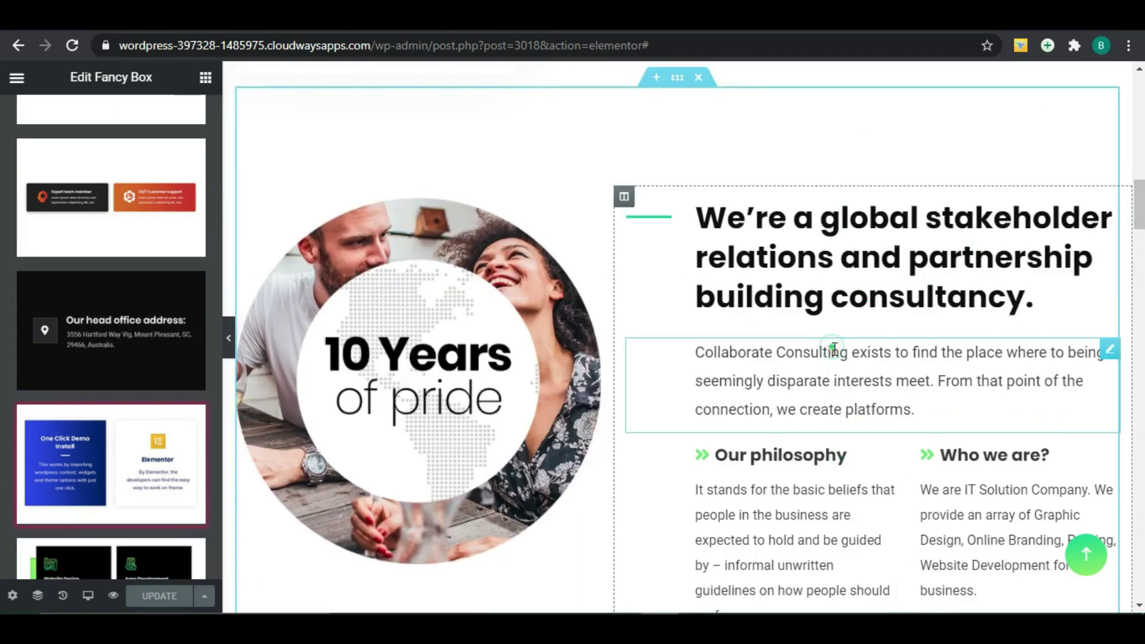
{"action": "scroll", "coordinate": [825, 342], "scroll_direction": "up", "scroll_amount": 6}
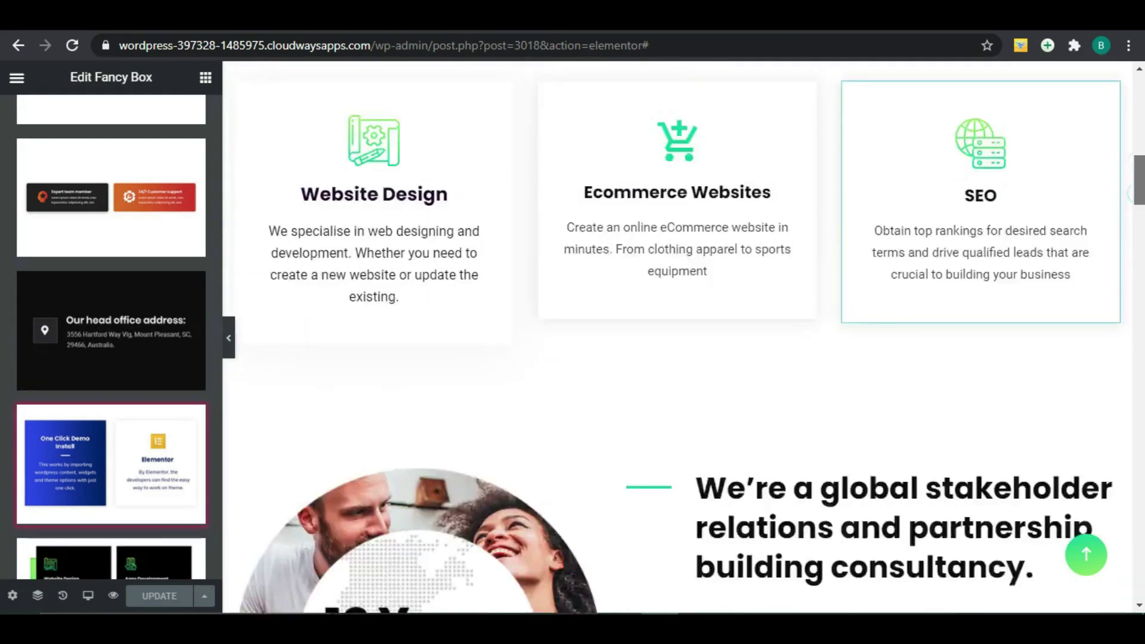
{"action": "scroll", "coordinate": [814, 328], "scroll_direction": "down", "scroll_amount": 6}
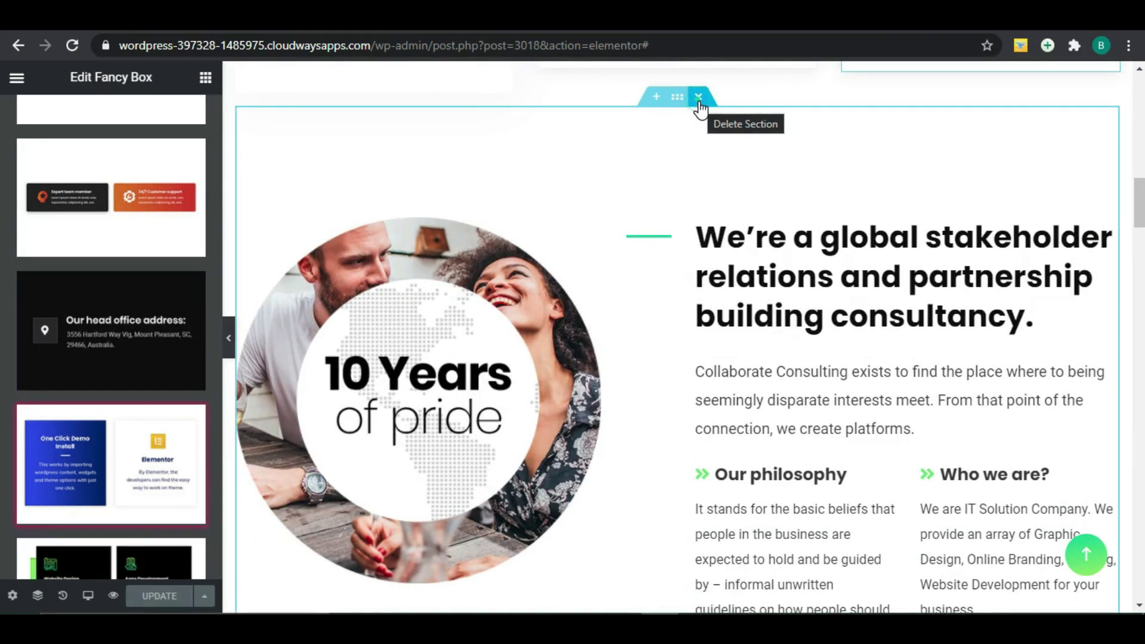
Step: Delete the stakeholder, red IT-service and site-statistics sections, then search widgets for 'case'
{"action": "left_click", "coordinate": [699, 98]}
{"action": "scroll", "coordinate": [686, 239], "scroll_direction": "up", "scroll_amount": 3}
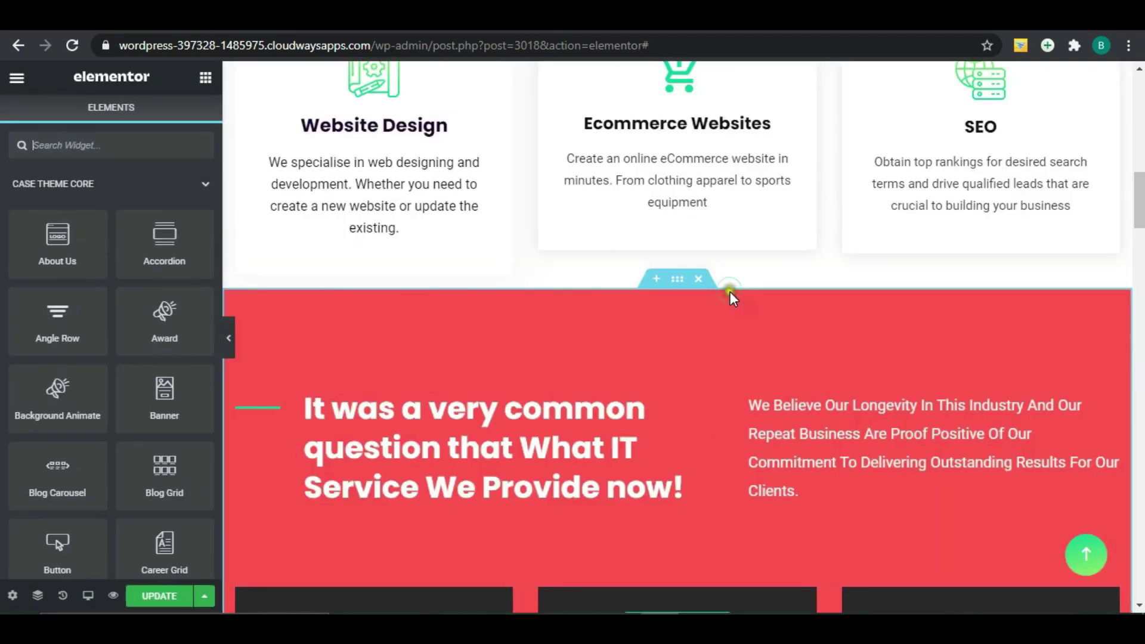
{"action": "scroll", "coordinate": [732, 322], "scroll_direction": "down", "scroll_amount": 3}
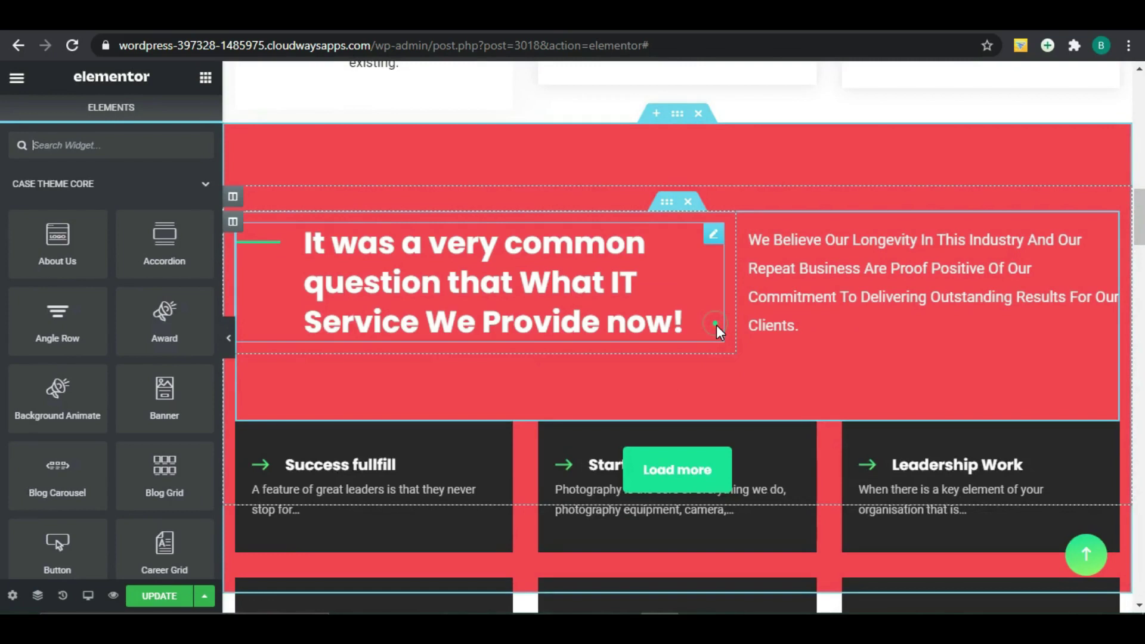
{"action": "left_click", "coordinate": [698, 116]}
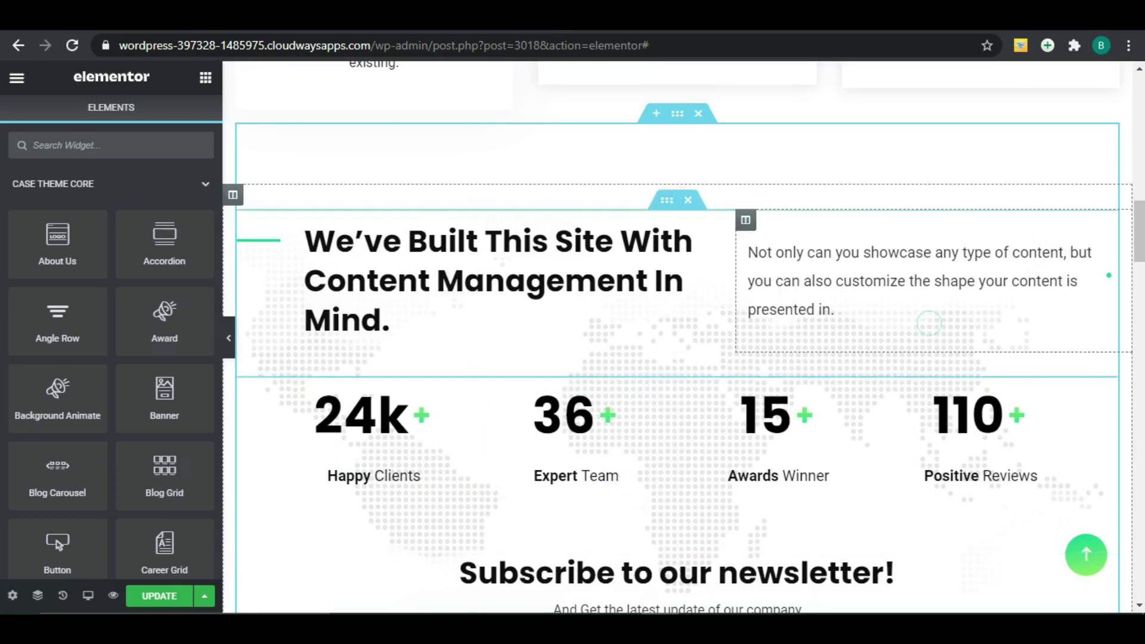
{"action": "scroll", "coordinate": [1138, 232], "scroll_direction": "down", "scroll_amount": 1}
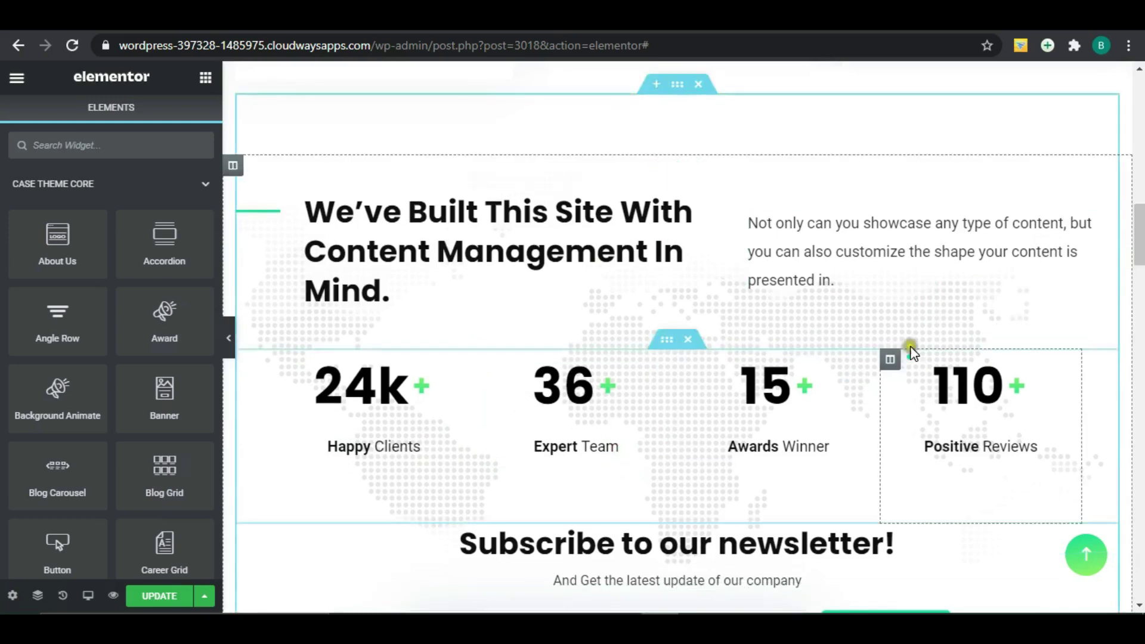
{"action": "scroll", "coordinate": [1096, 248], "scroll_direction": "up", "scroll_amount": 1}
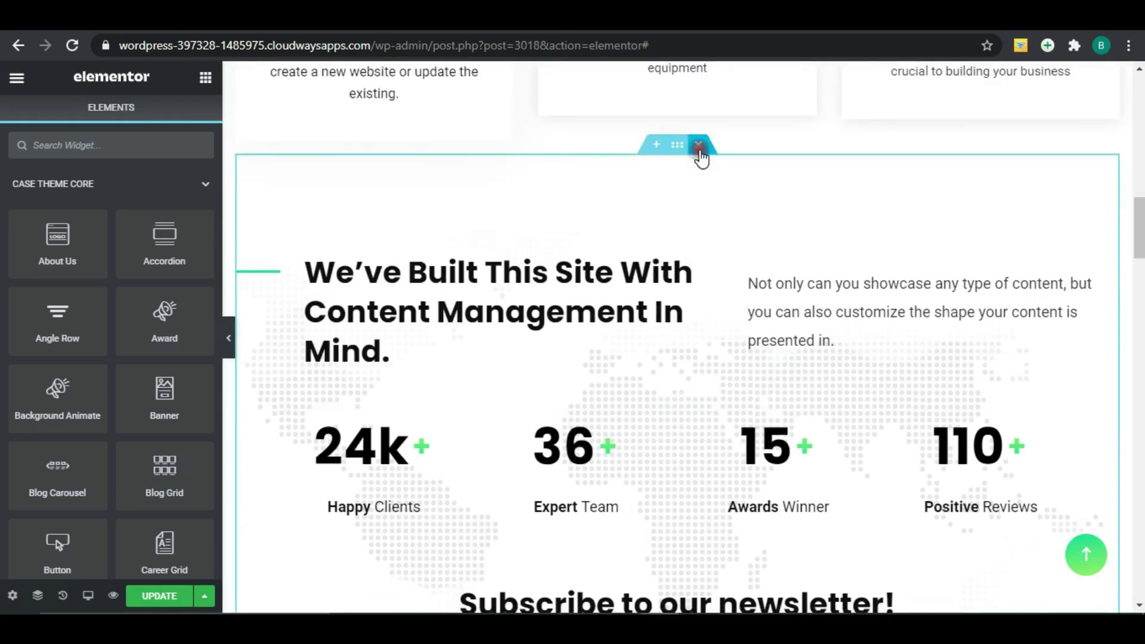
{"action": "left_click", "coordinate": [699, 144]}
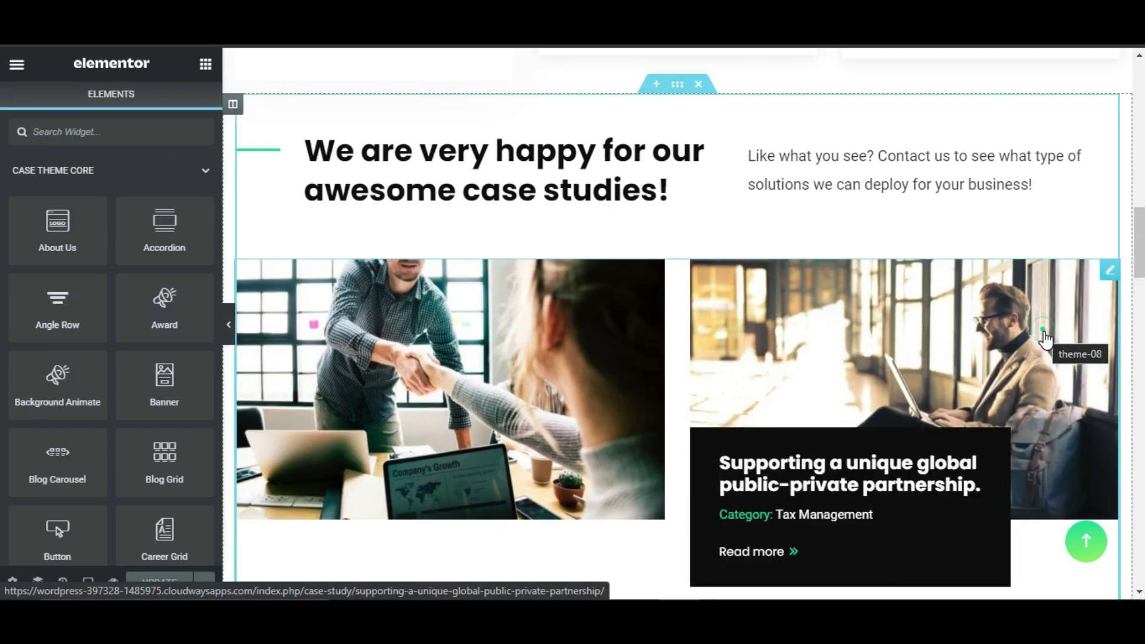
{"action": "left_click", "coordinate": [130, 135]}
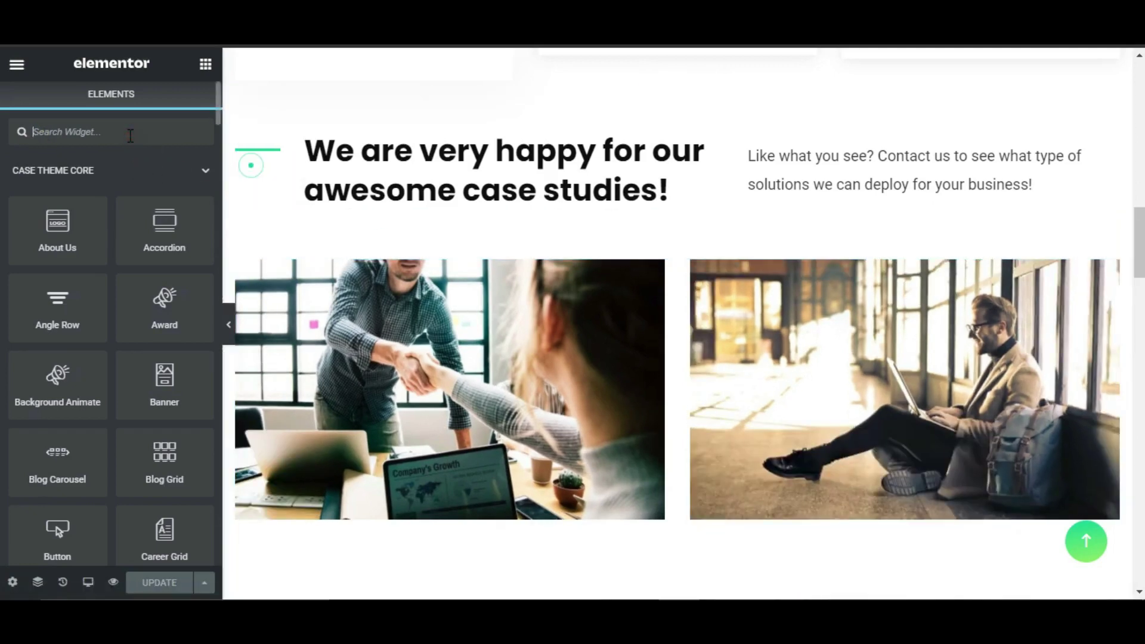
{"action": "type", "text": "case"}
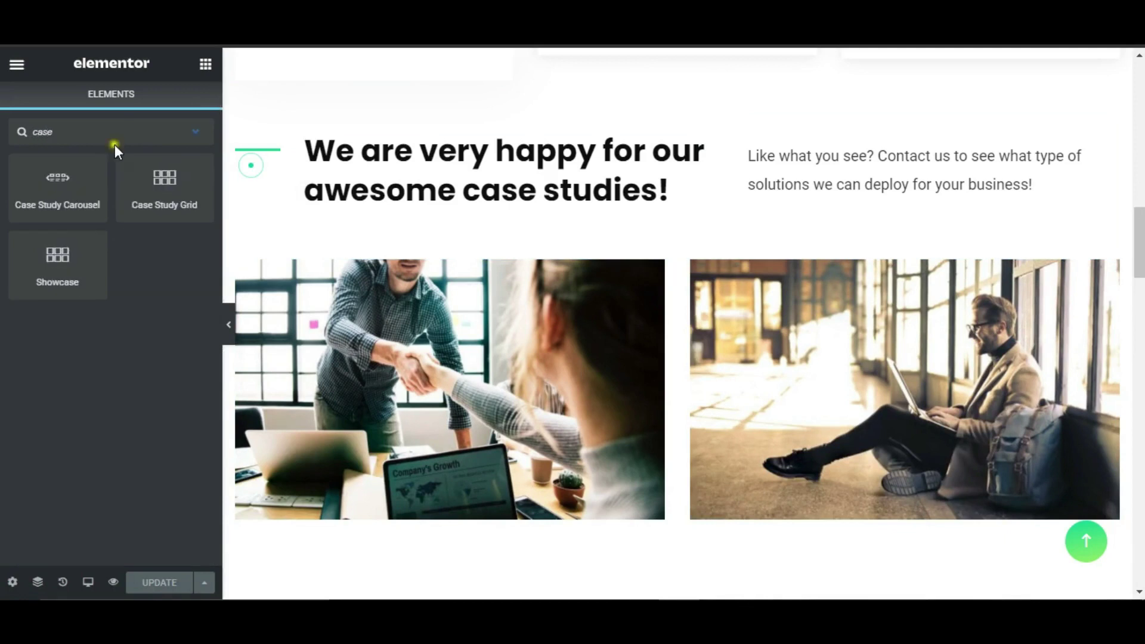
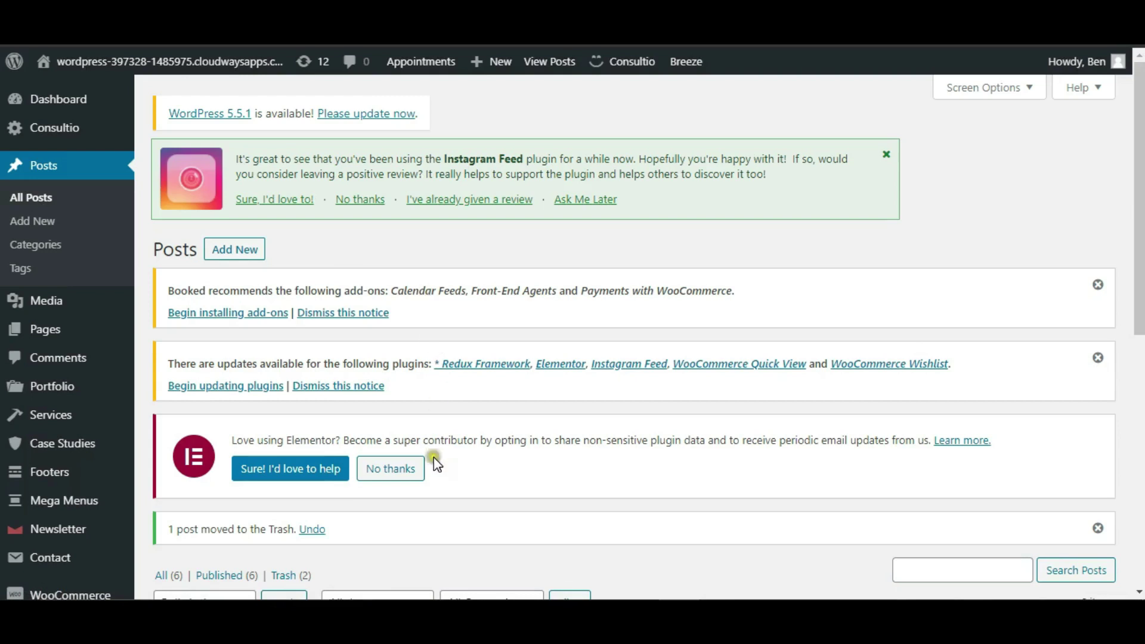
Step: Open All Case Studies and scroll down to its four published case study entries
{"action": "mouse_move", "coordinate": [81, 450]}
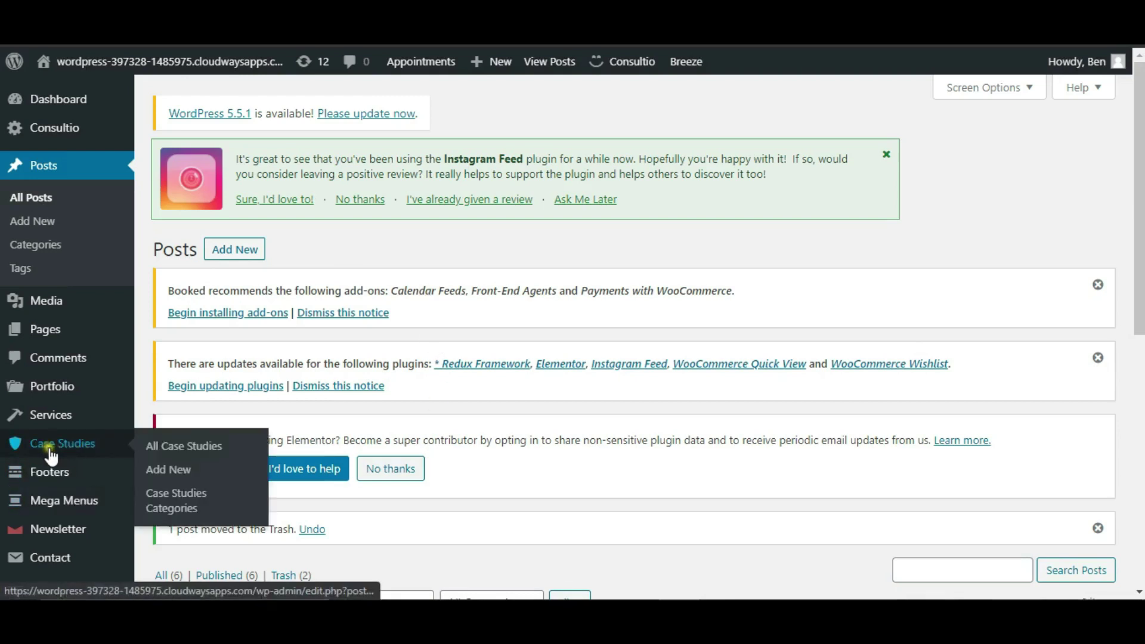
{"action": "mouse_move", "coordinate": [54, 397]}
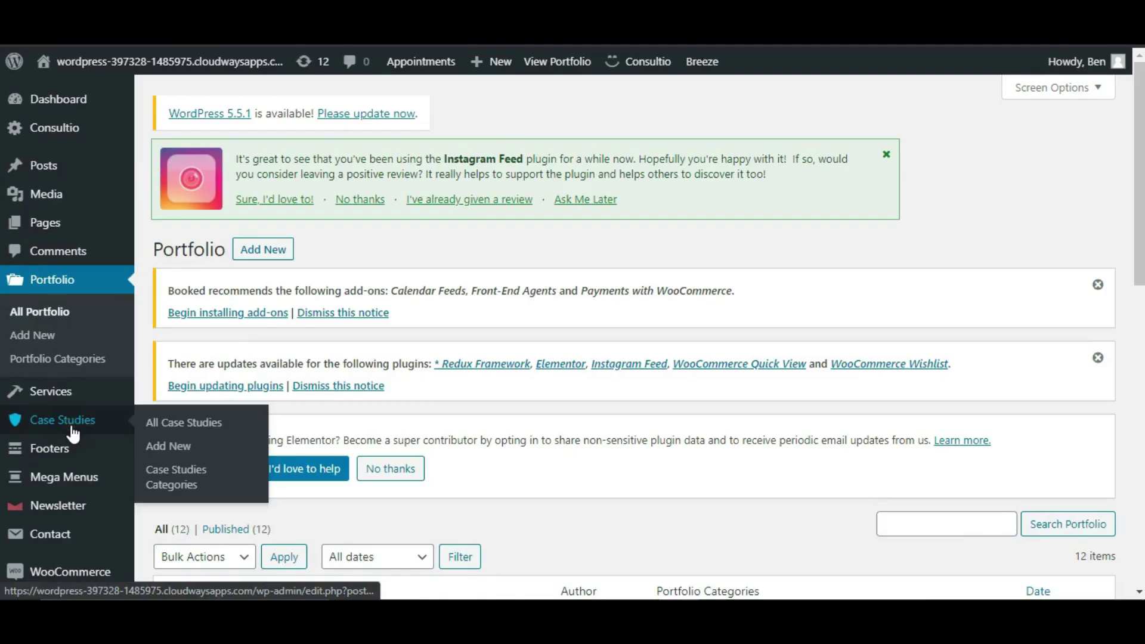
{"action": "left_click", "coordinate": [72, 429]}
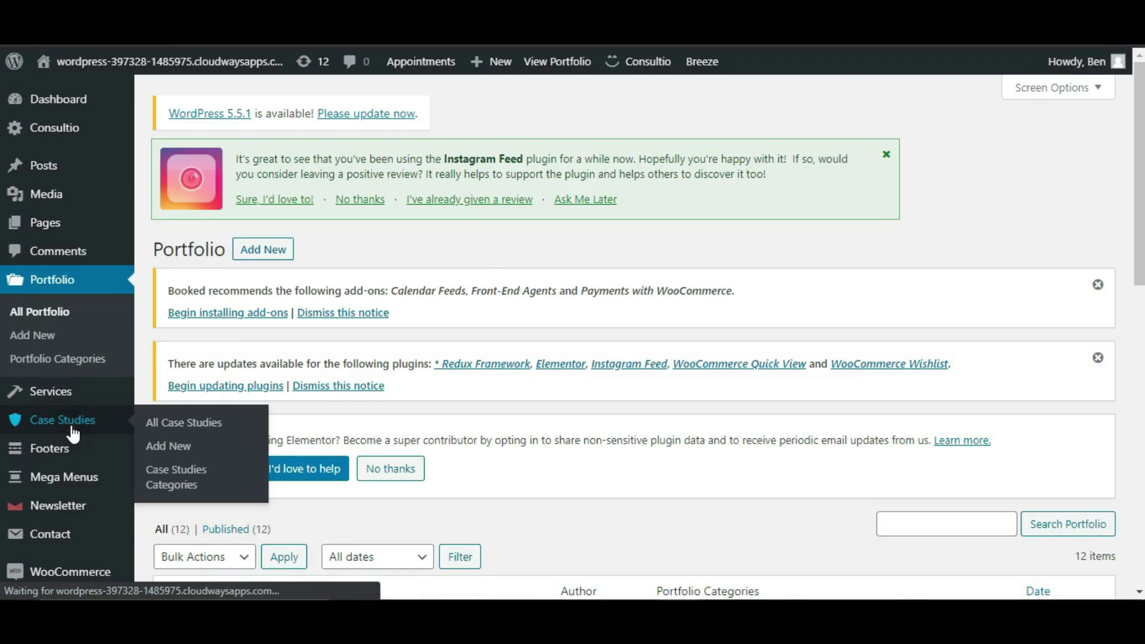
{"action": "scroll", "coordinate": [353, 181], "scroll_direction": "down", "scroll_amount": 7}
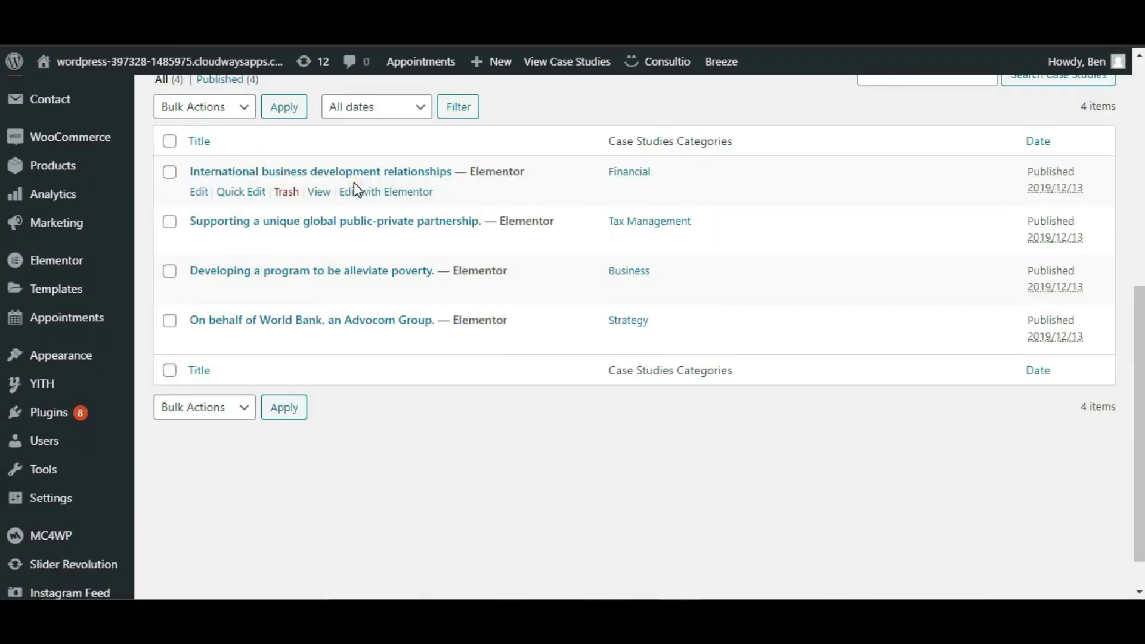
{"action": "left_click", "coordinate": [278, 190]}
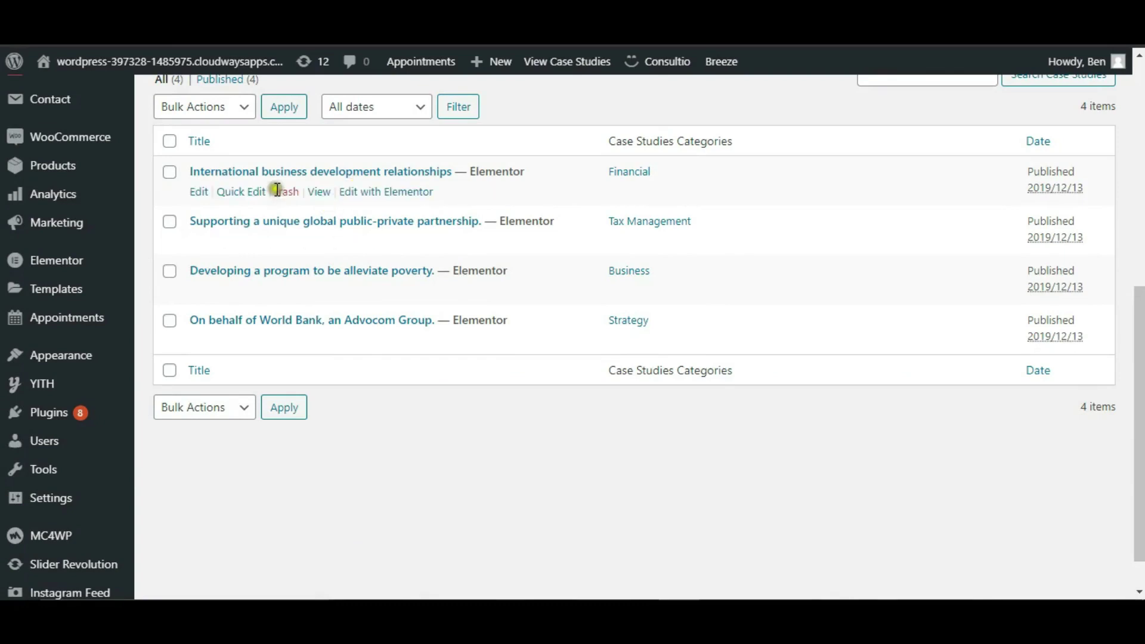
Step: Open the 'International business development relationships' case study and review its category, template and featured image
{"action": "left_click", "coordinate": [198, 191]}
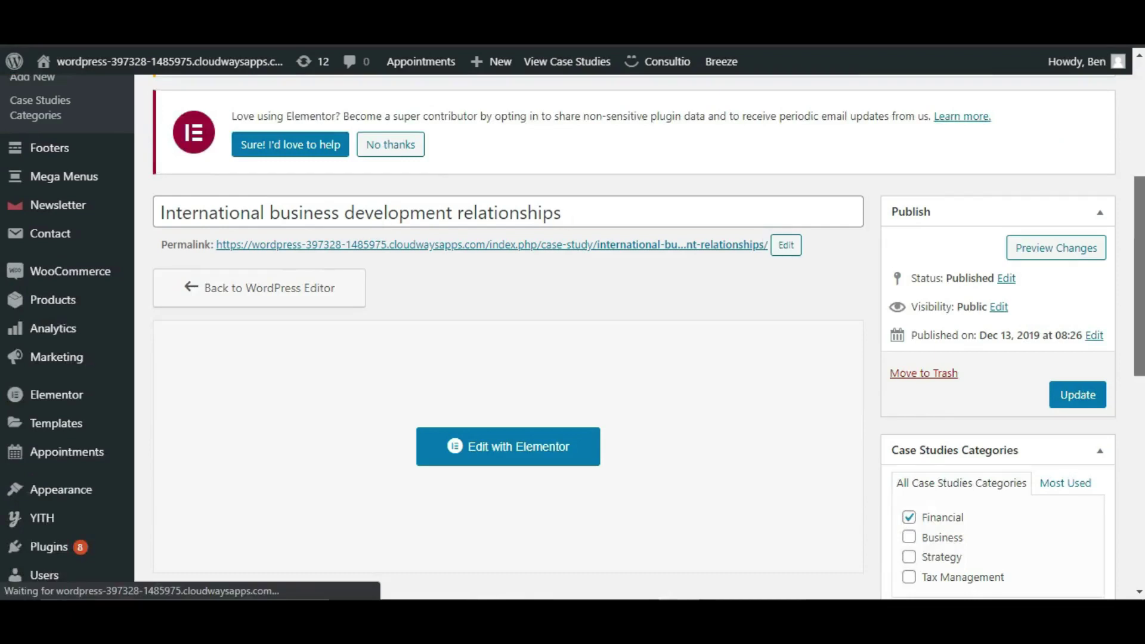
{"action": "scroll", "coordinate": [1040, 305], "scroll_direction": "down", "scroll_amount": 3}
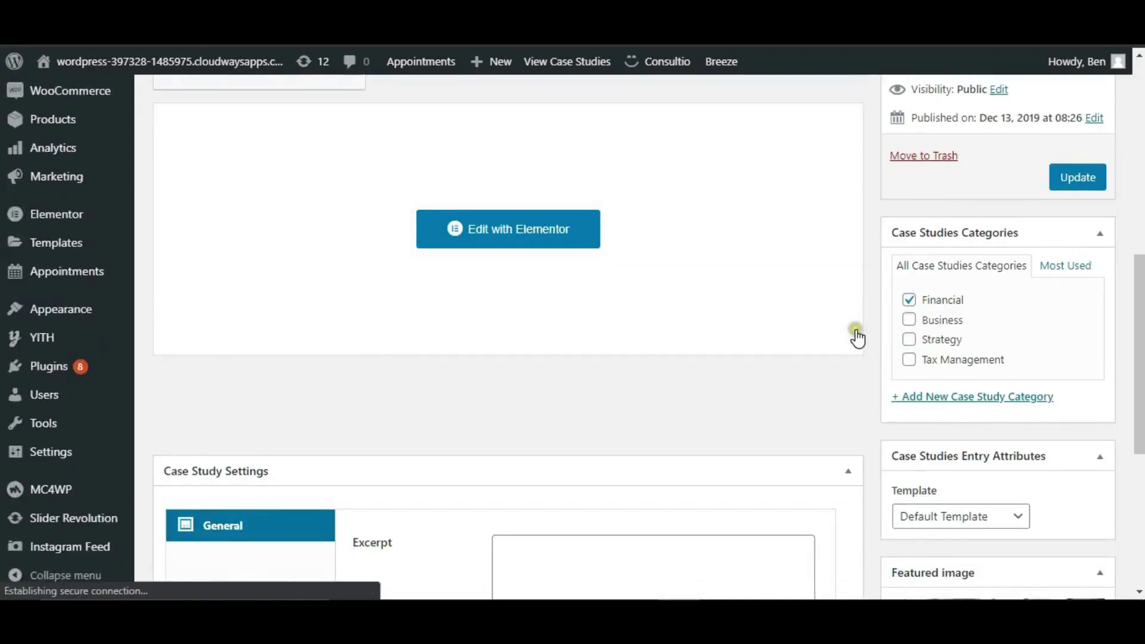
{"action": "scroll", "coordinate": [857, 338], "scroll_direction": "down", "scroll_amount": 1}
{"action": "scroll", "coordinate": [1049, 306], "scroll_direction": "up", "scroll_amount": 2}
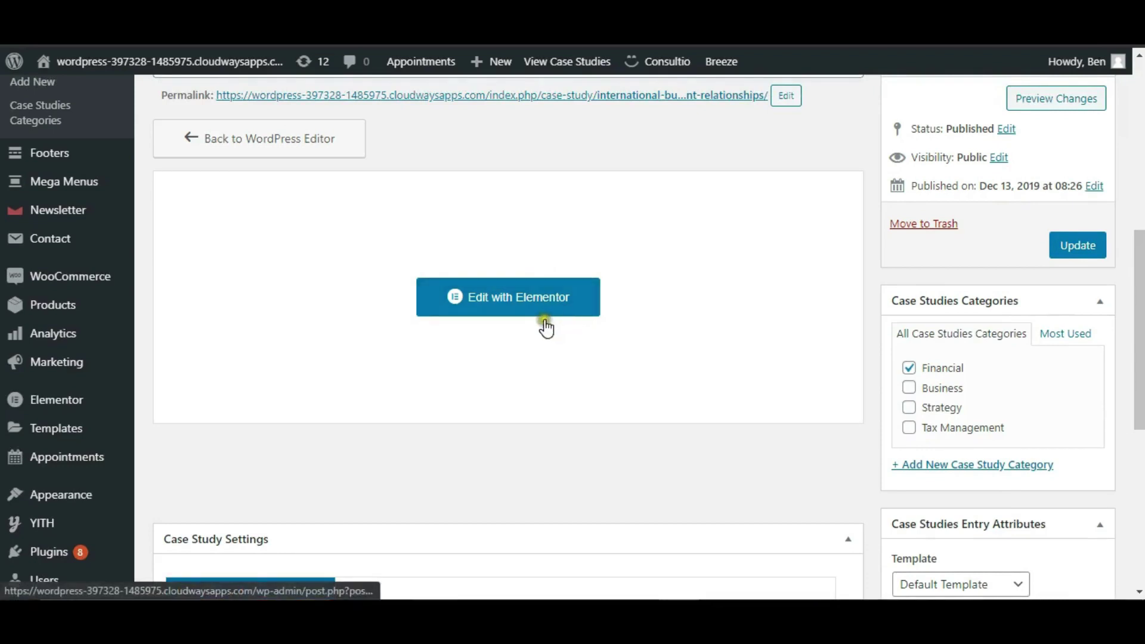
{"action": "scroll", "coordinate": [542, 328], "scroll_direction": "down", "scroll_amount": 6}
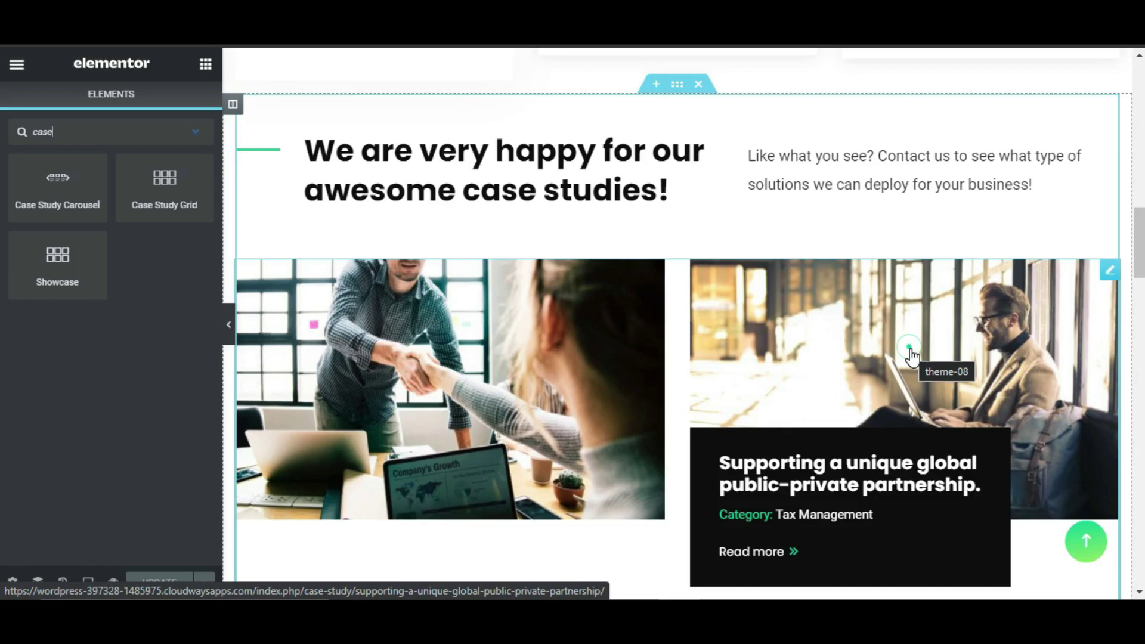
Step: Delete the Case Study Carousel widget from the homepage's case studies section
{"action": "right_click", "coordinate": [1108, 275]}
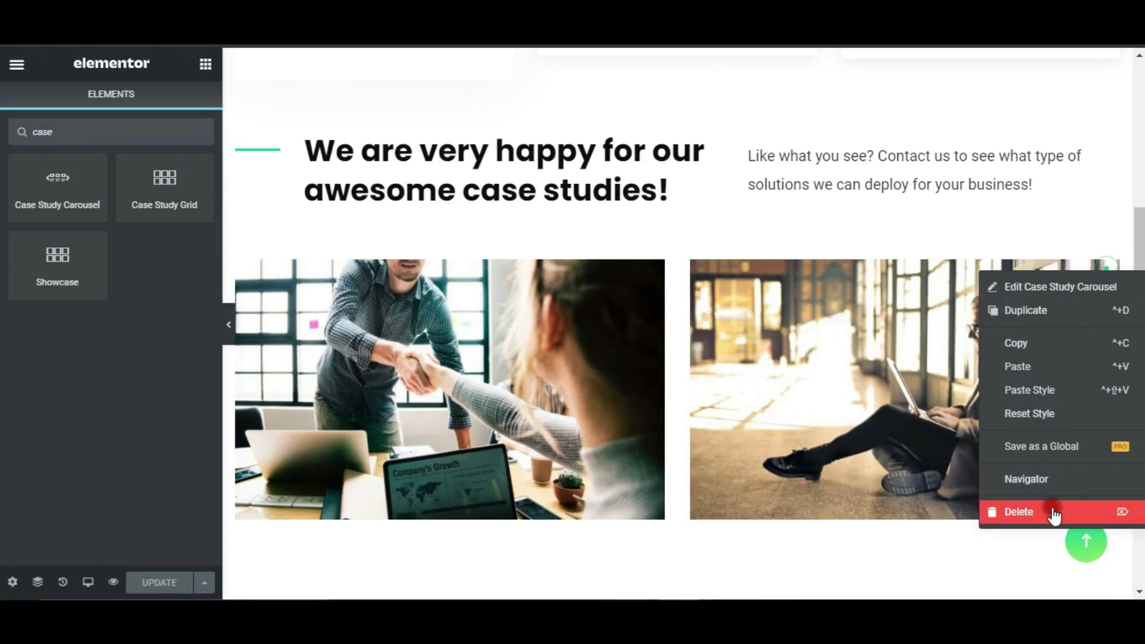
{"action": "left_click", "coordinate": [1052, 510]}
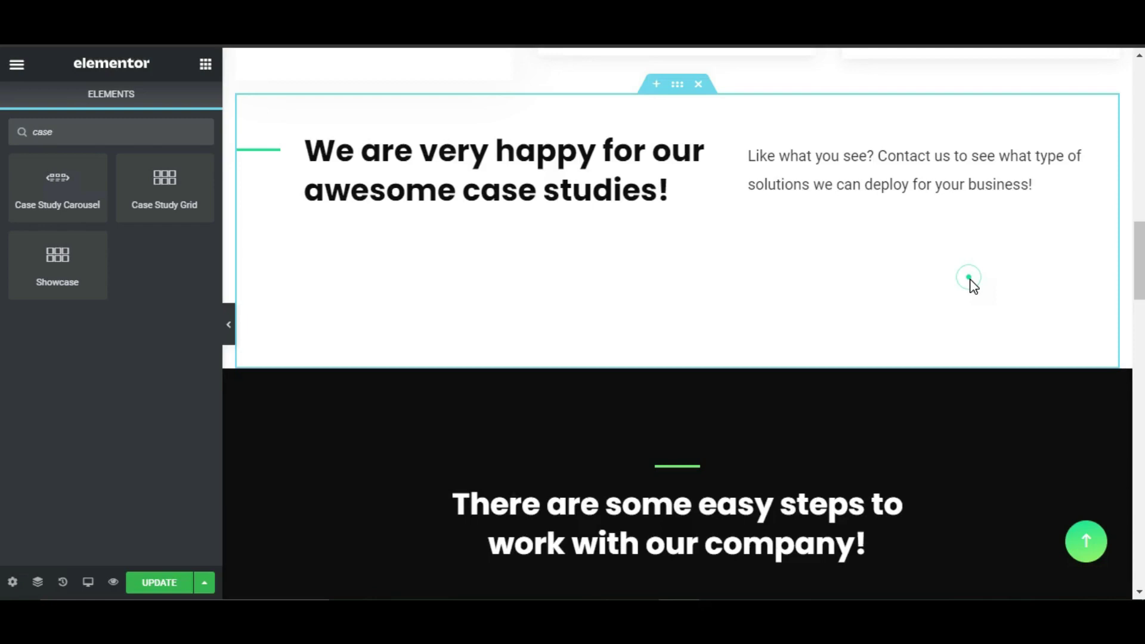
{"action": "scroll", "coordinate": [829, 358], "scroll_direction": "up", "scroll_amount": 2}
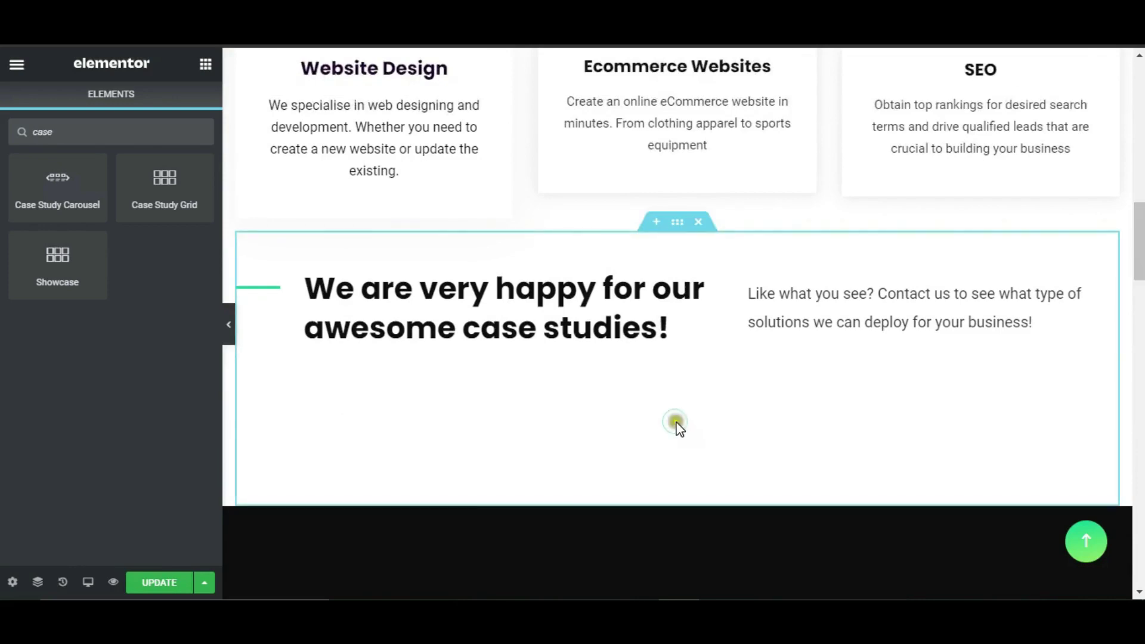
{"action": "scroll", "coordinate": [677, 427], "scroll_direction": "down", "scroll_amount": 3}
Step: Add a new empty section below the case studies section
{"action": "left_click", "coordinate": [644, 305]}
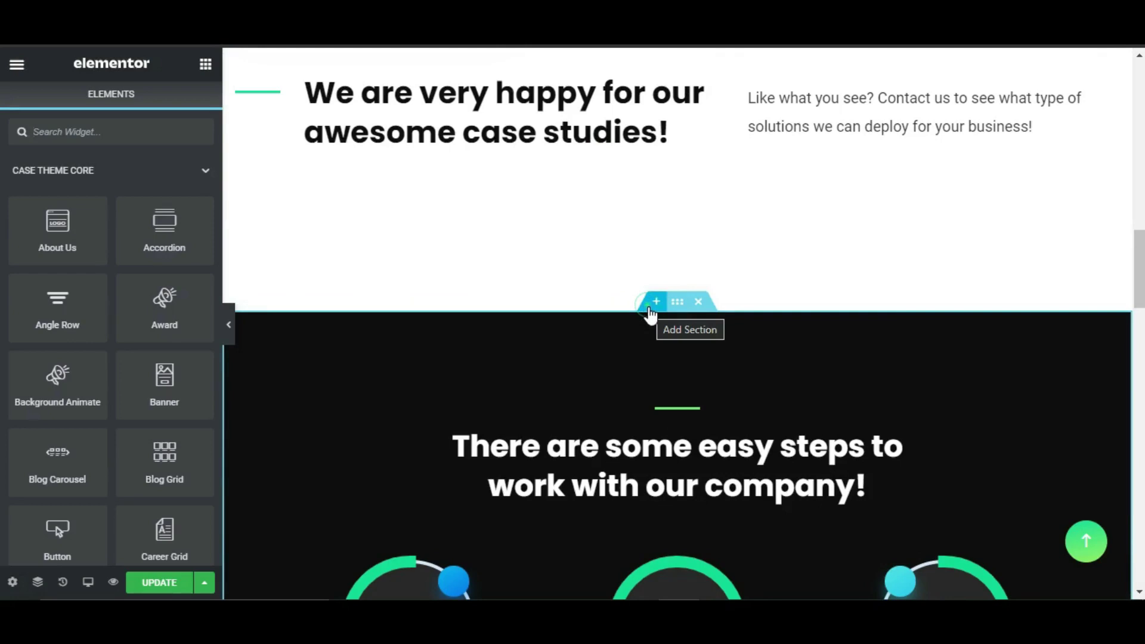
{"action": "left_click", "coordinate": [651, 306]}
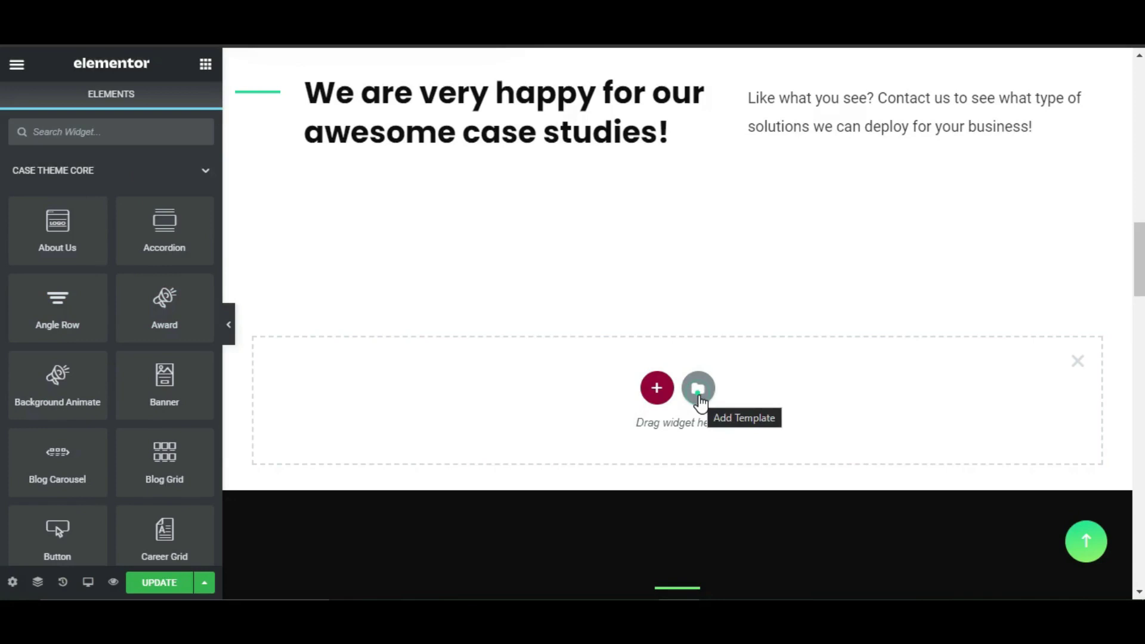
{"action": "left_click", "coordinate": [699, 389]}
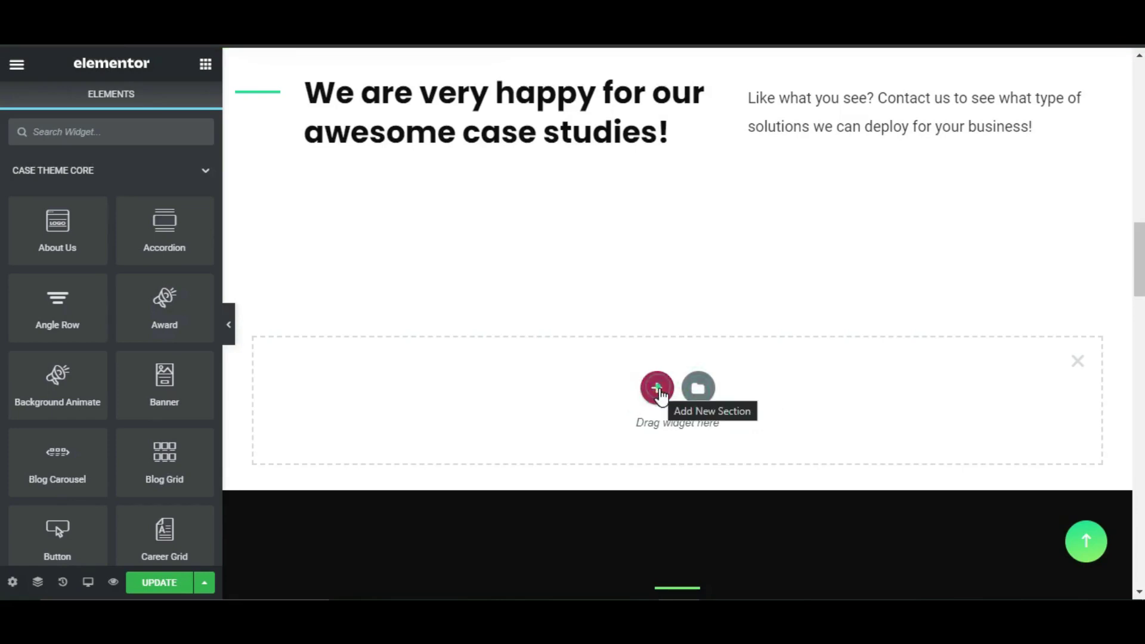
Step: Search the widgets for PRICING, then bring up the template library for the new section
{"action": "left_click", "coordinate": [111, 127]}
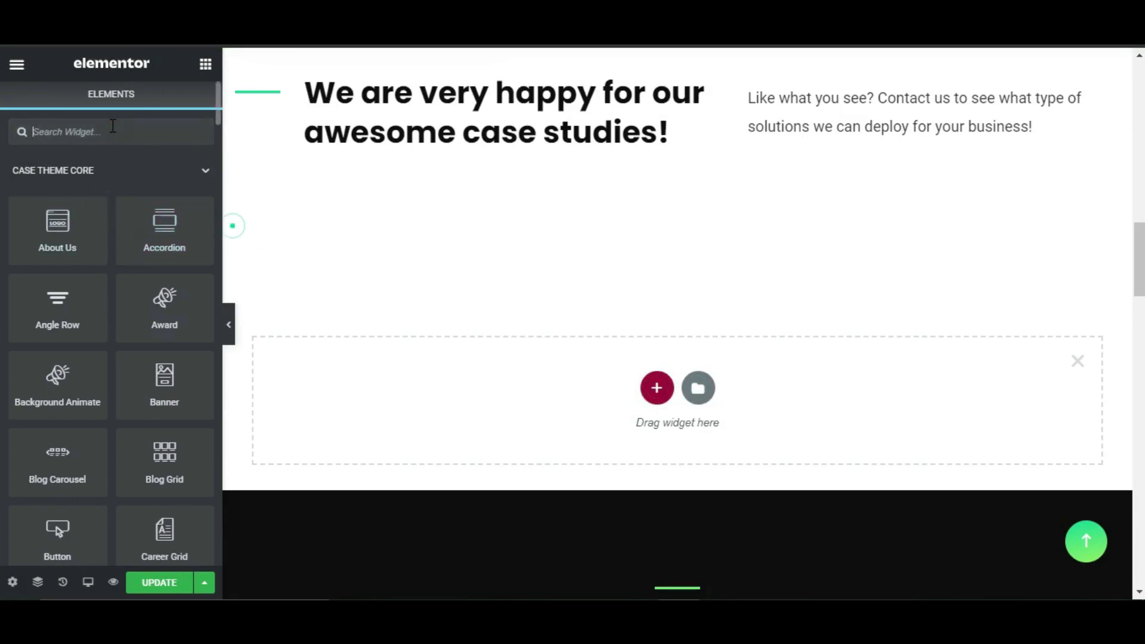
{"action": "type", "text": "PRICING"}
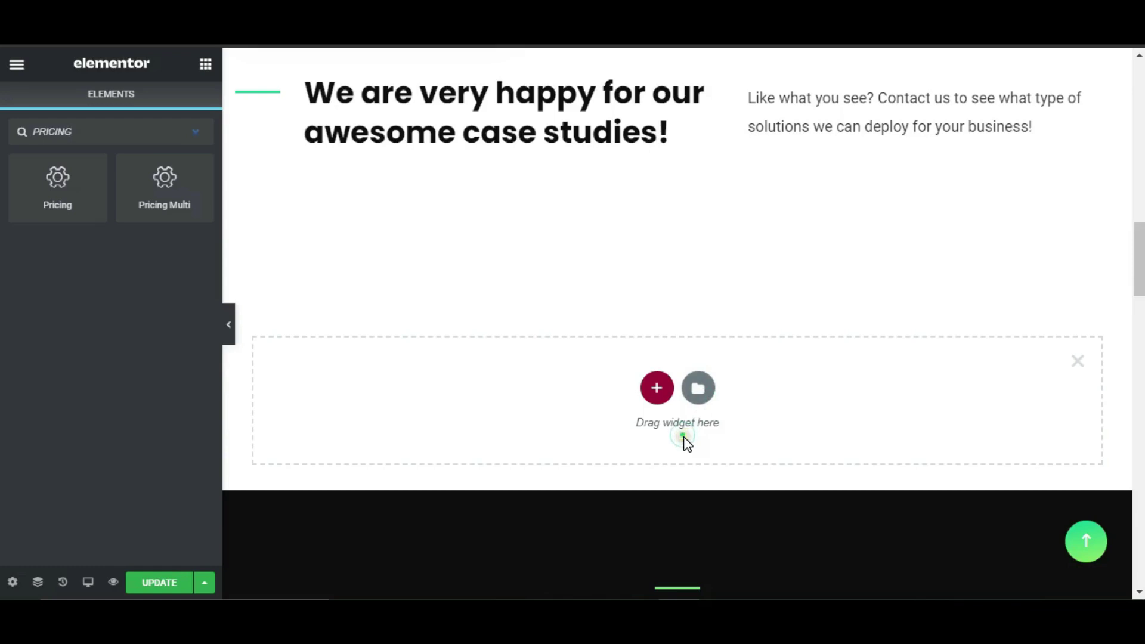
{"action": "left_click", "coordinate": [696, 395]}
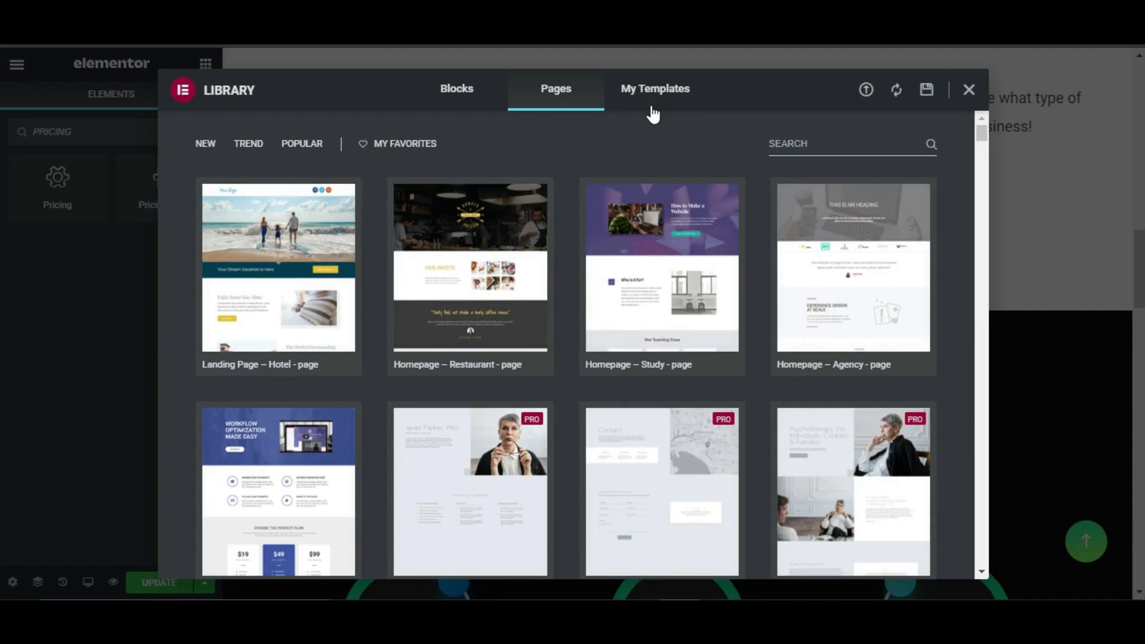
Step: Insert the saved 'Pricing - Year Style 2' template from My Templates without its document settings
{"action": "left_click", "coordinate": [653, 110]}
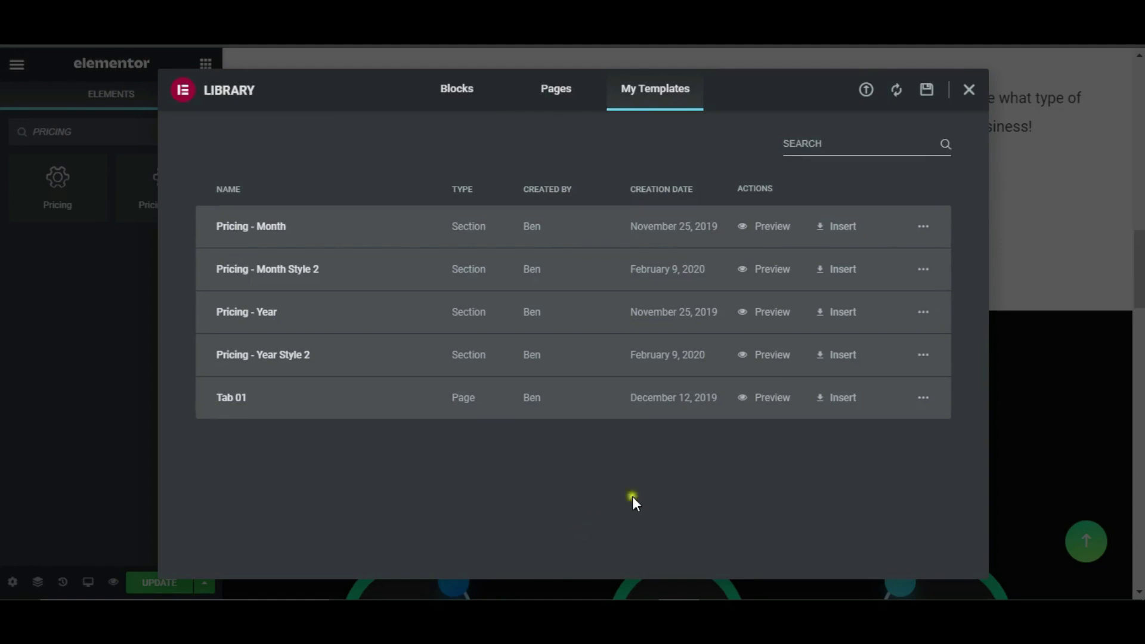
{"action": "left_click", "coordinate": [849, 368]}
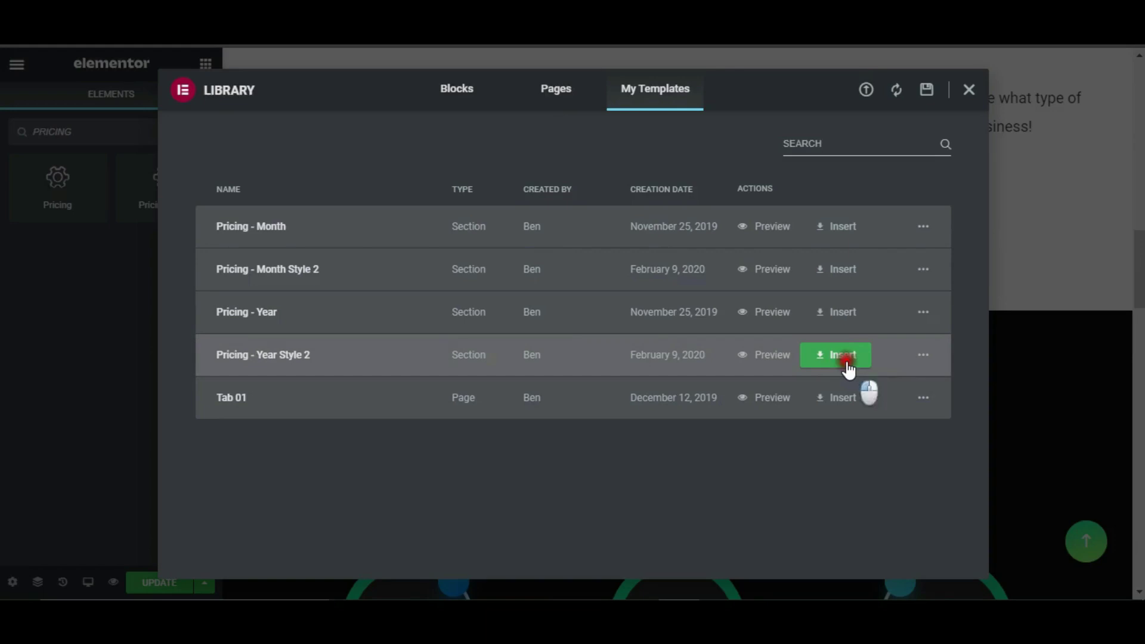
{"action": "left_click", "coordinate": [500, 391]}
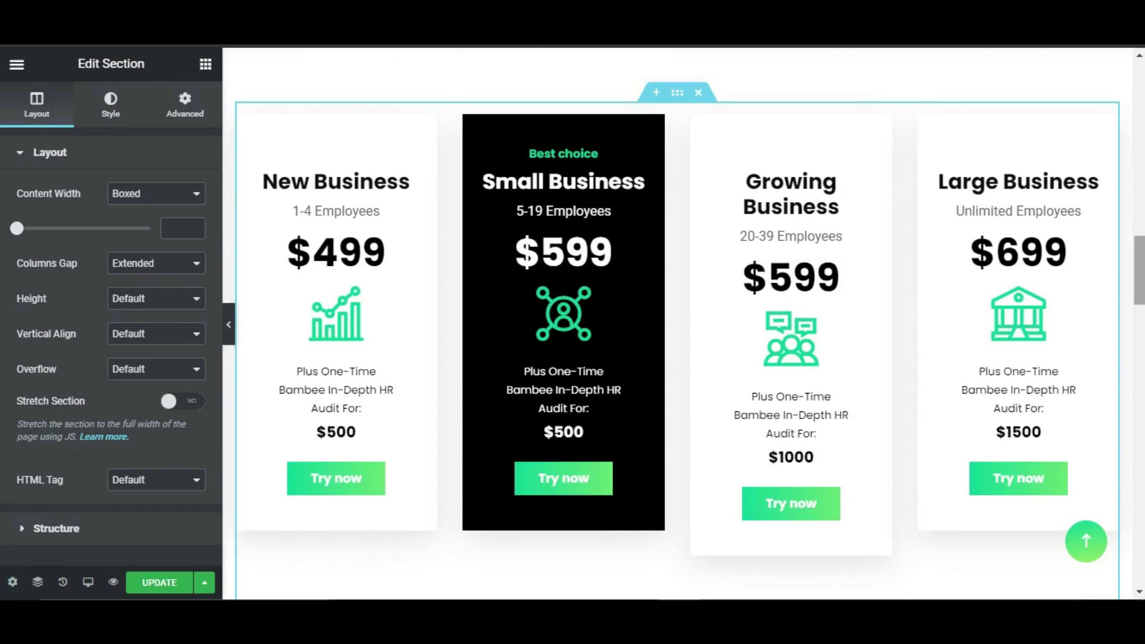
{"action": "scroll", "coordinate": [653, 367], "scroll_direction": "down", "scroll_amount": 4}
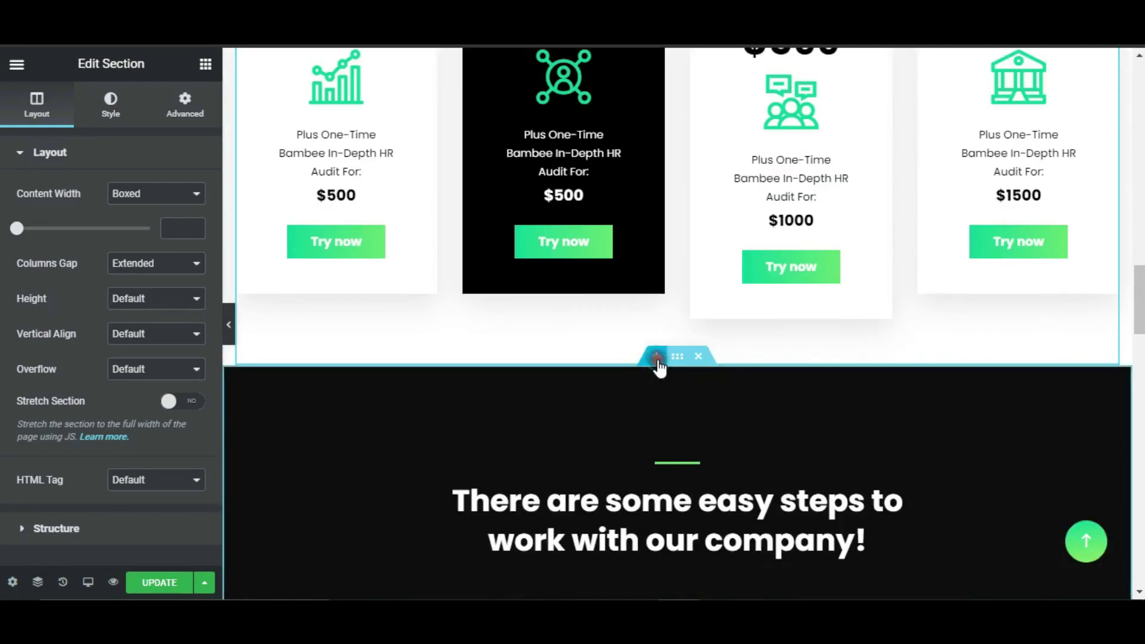
{"action": "left_click", "coordinate": [656, 358]}
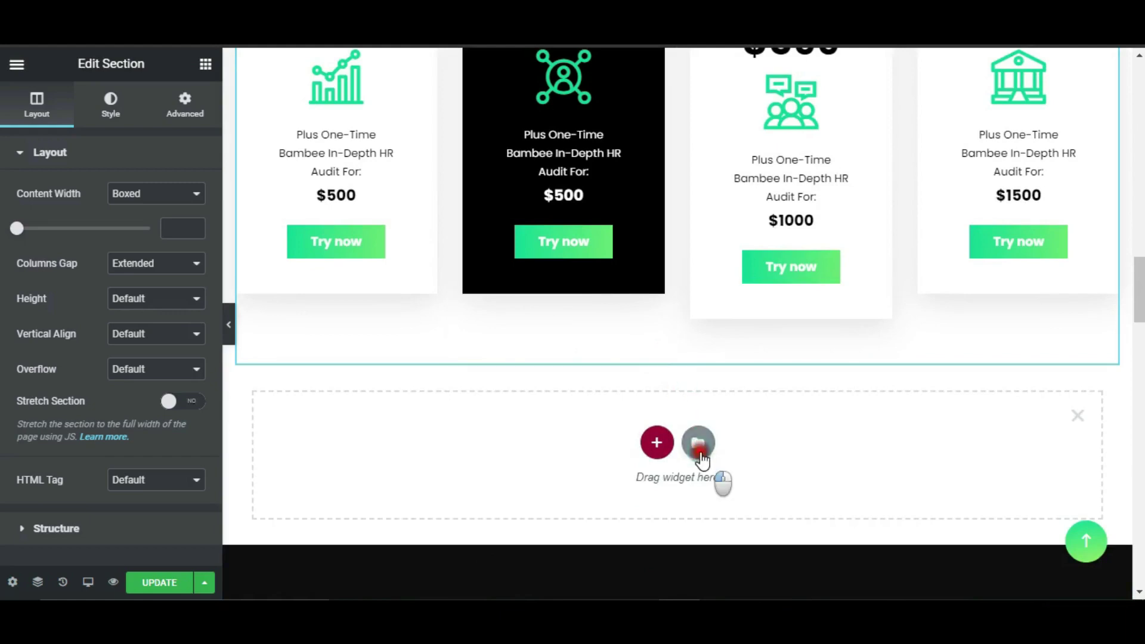
{"action": "left_click", "coordinate": [696, 446]}
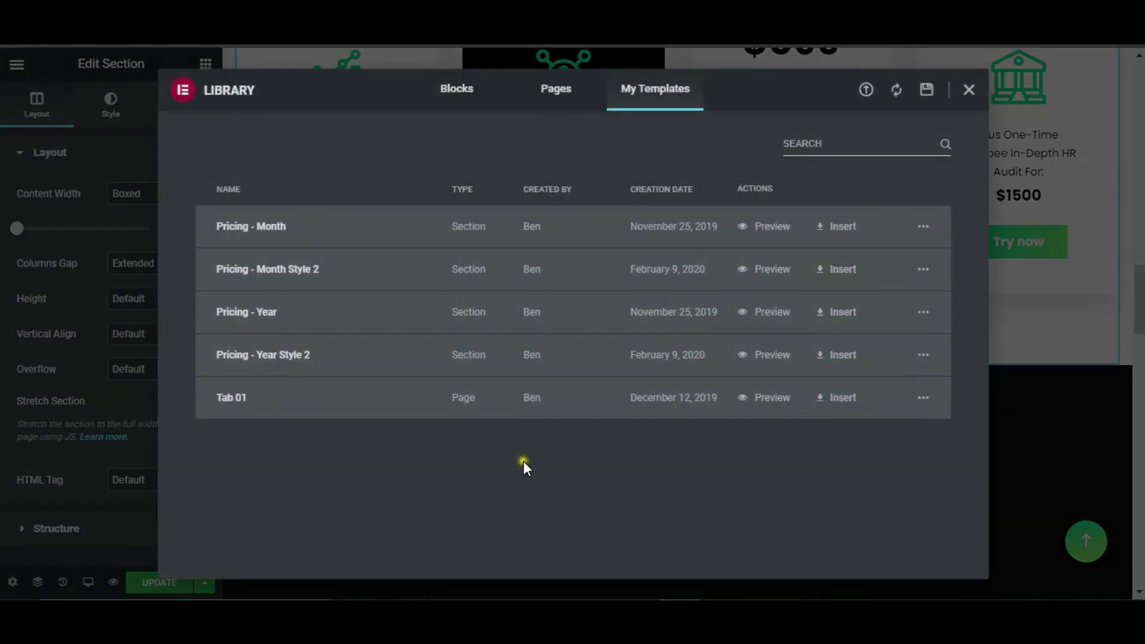
{"action": "left_click", "coordinate": [830, 314]}
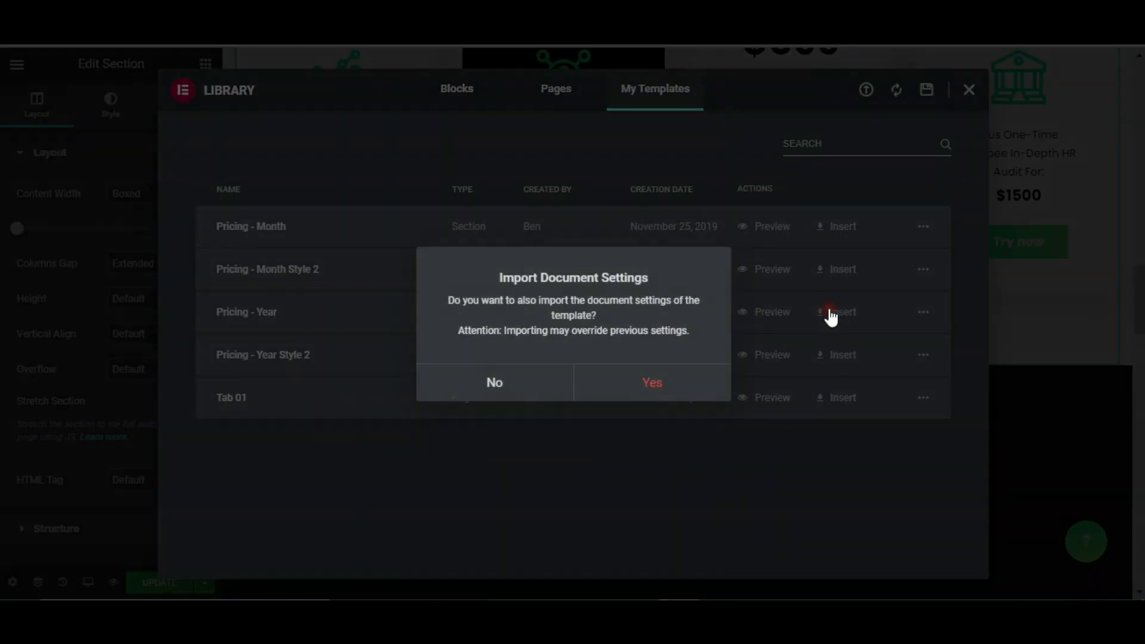
{"action": "left_click", "coordinate": [539, 377]}
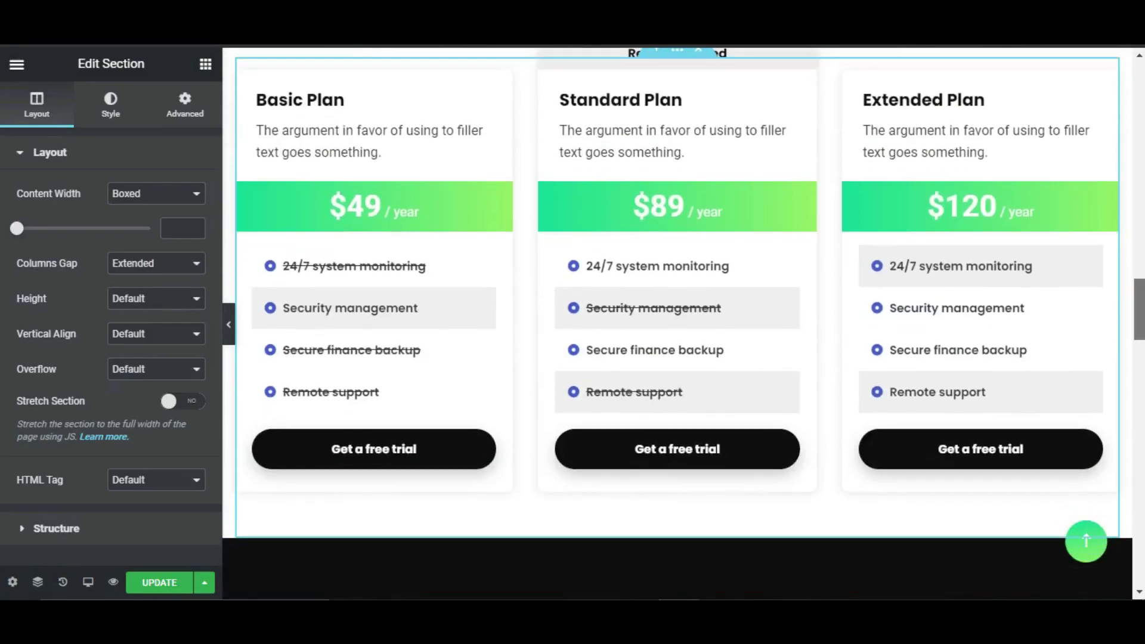
{"action": "scroll", "coordinate": [684, 322], "scroll_direction": "up", "scroll_amount": 7}
{"action": "scroll", "coordinate": [684, 322], "scroll_direction": "down", "scroll_amount": 7}
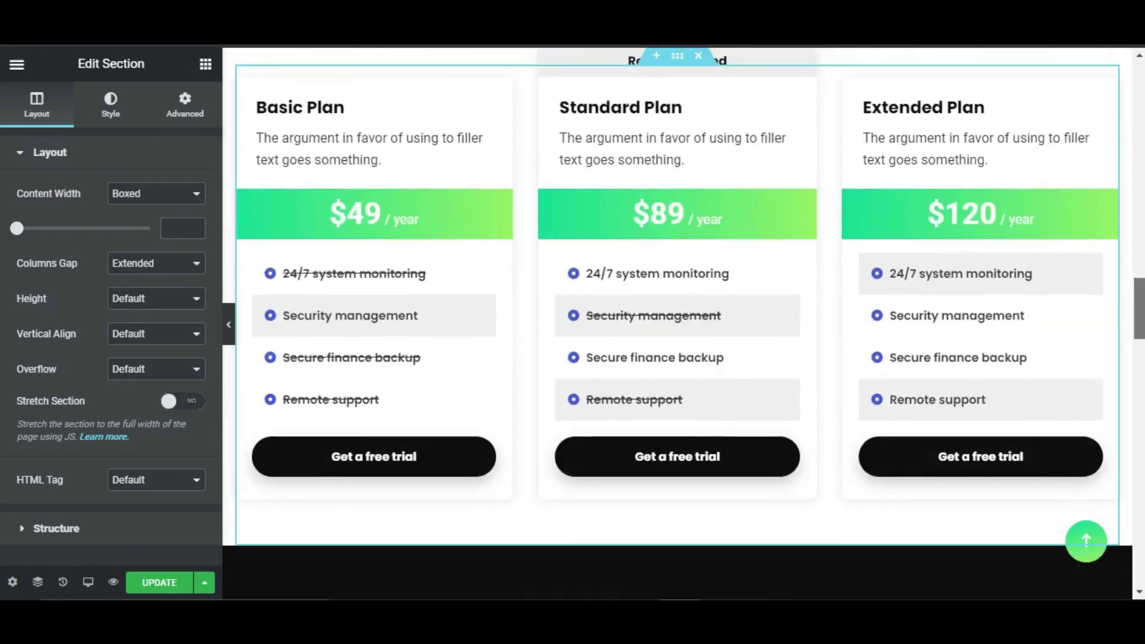
{"action": "scroll", "coordinate": [678, 332], "scroll_direction": "up", "scroll_amount": 8}
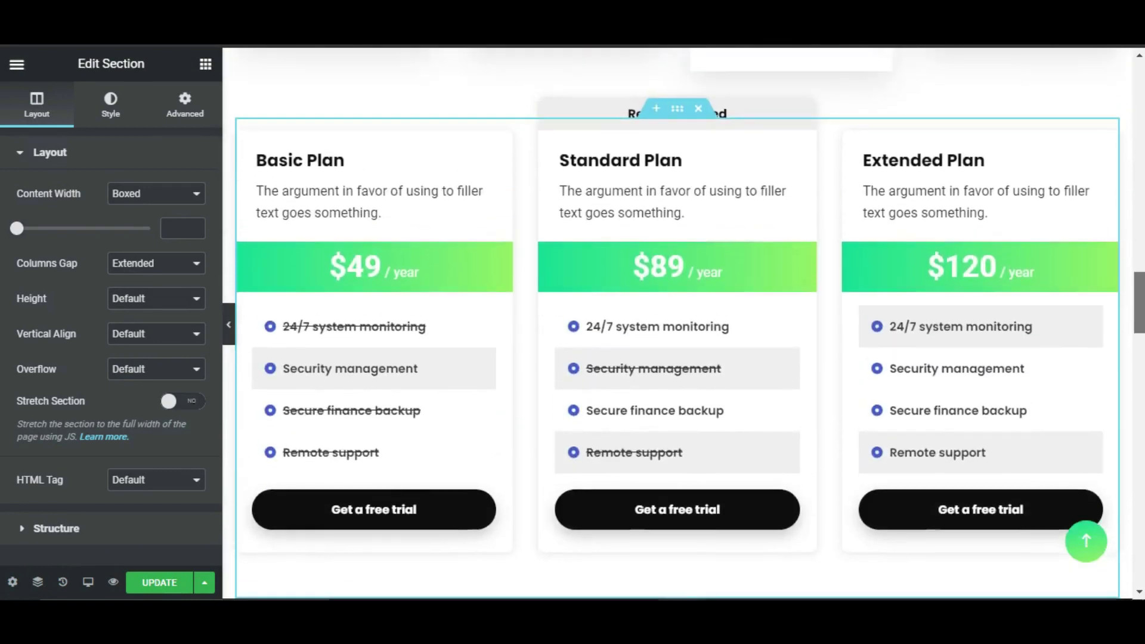
{"action": "scroll", "coordinate": [684, 322], "scroll_direction": "down", "scroll_amount": 5}
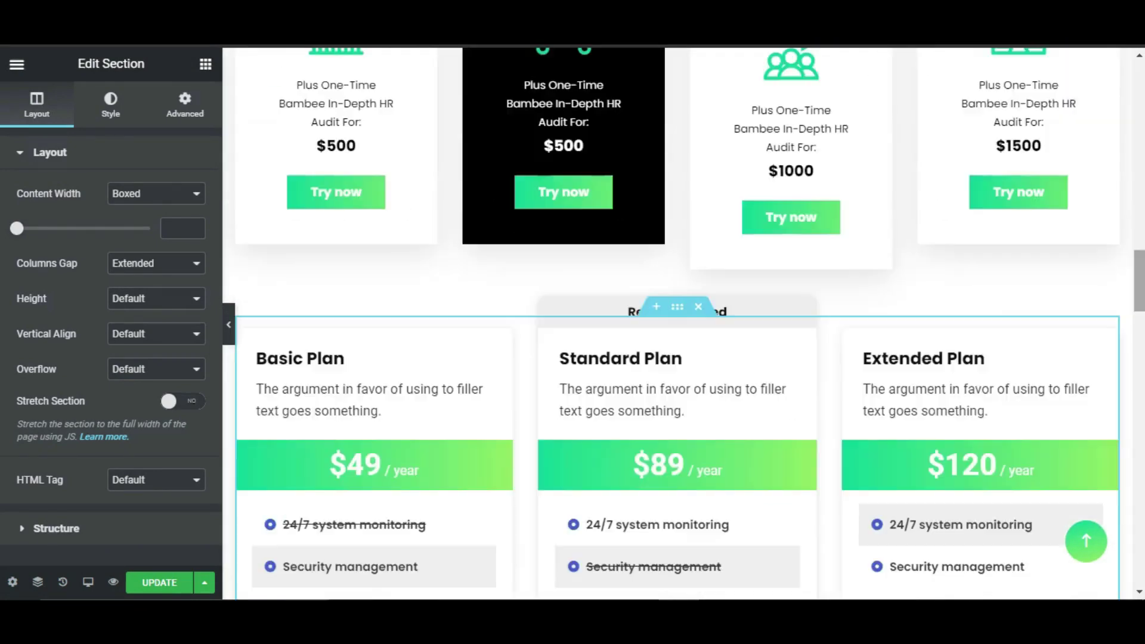
{"action": "scroll", "coordinate": [703, 310], "scroll_direction": "up", "scroll_amount": 5}
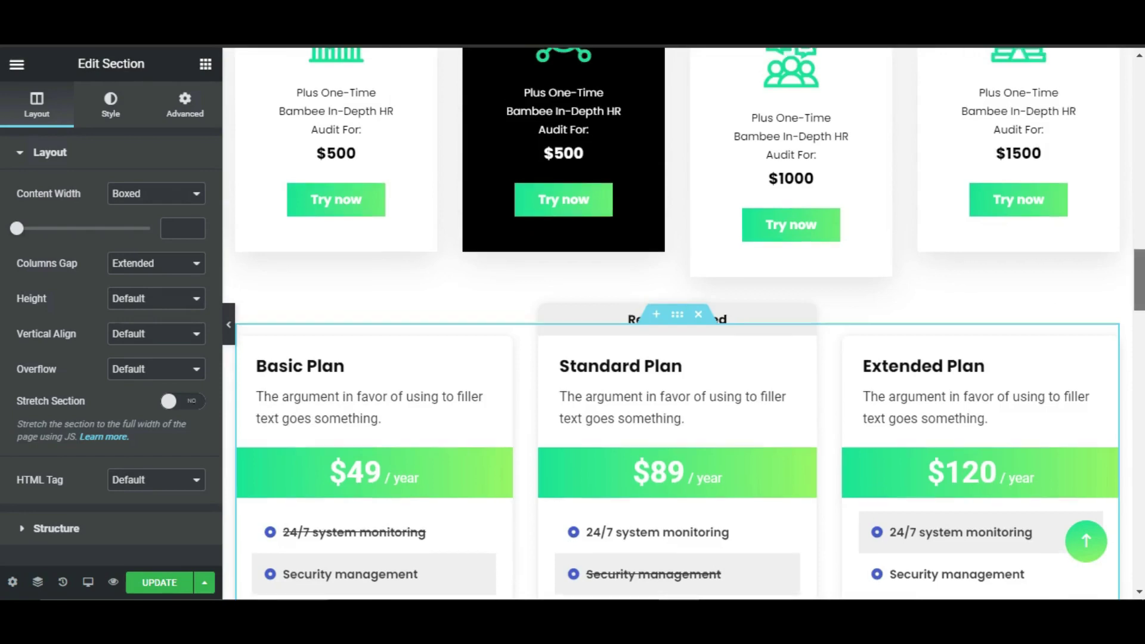
{"action": "scroll", "coordinate": [703, 310], "scroll_direction": "down", "scroll_amount": 5}
{"action": "left_click", "coordinate": [699, 299]}
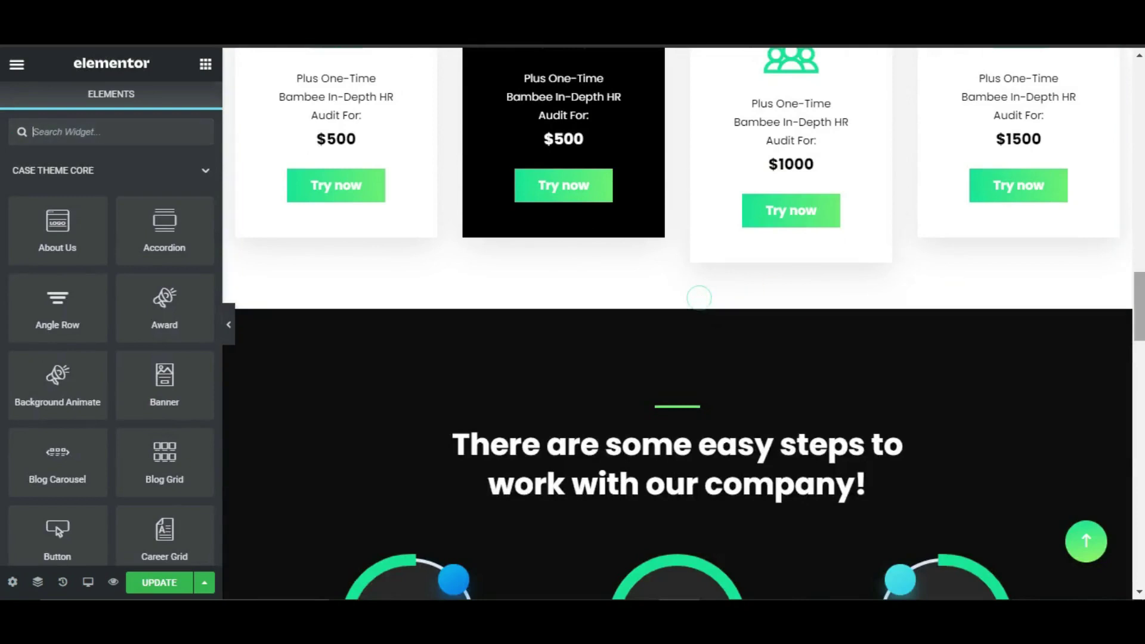
{"action": "scroll", "coordinate": [702, 307], "scroll_direction": "up", "scroll_amount": 7}
{"action": "scroll", "coordinate": [774, 368], "scroll_direction": "down", "scroll_amount": 1}
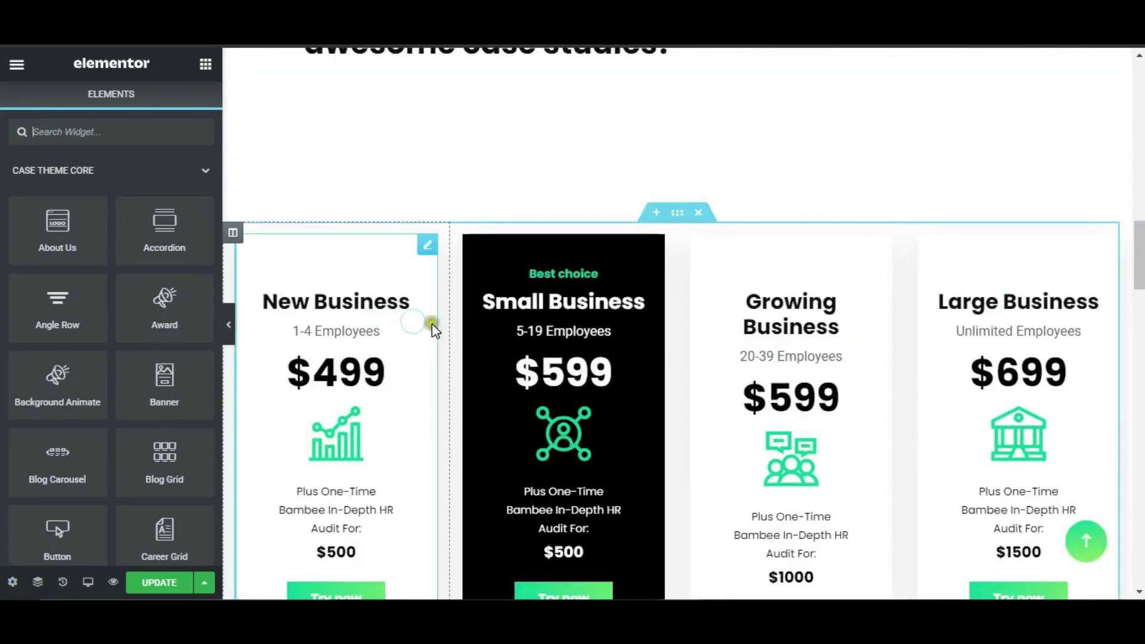
{"action": "scroll", "coordinate": [438, 341], "scroll_direction": "down", "scroll_amount": 2}
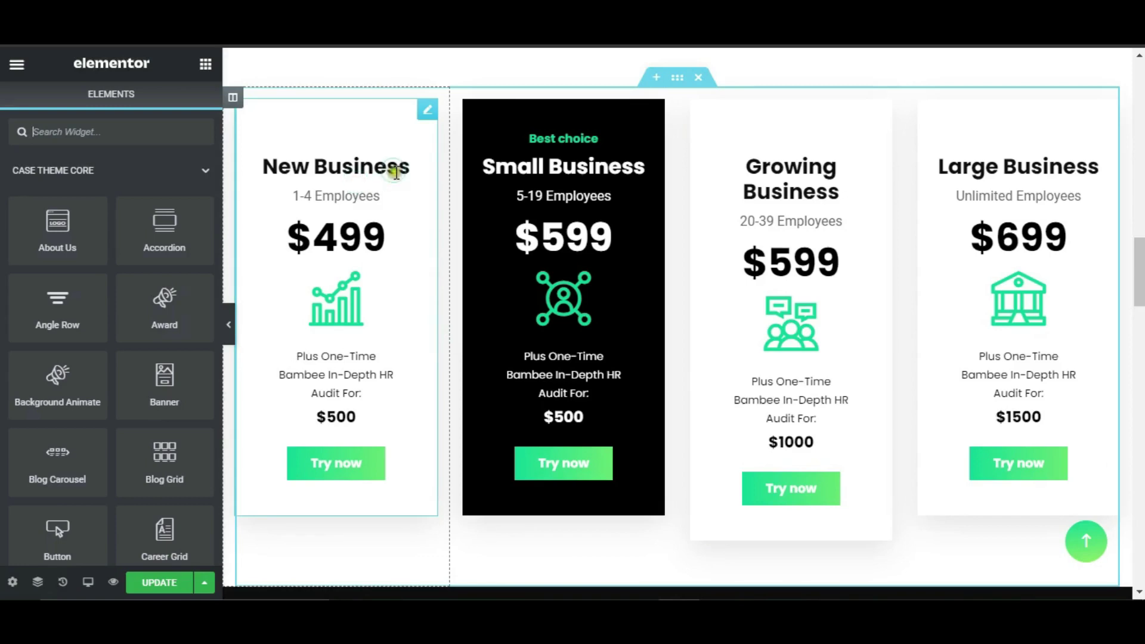
{"action": "left_click", "coordinate": [370, 180]}
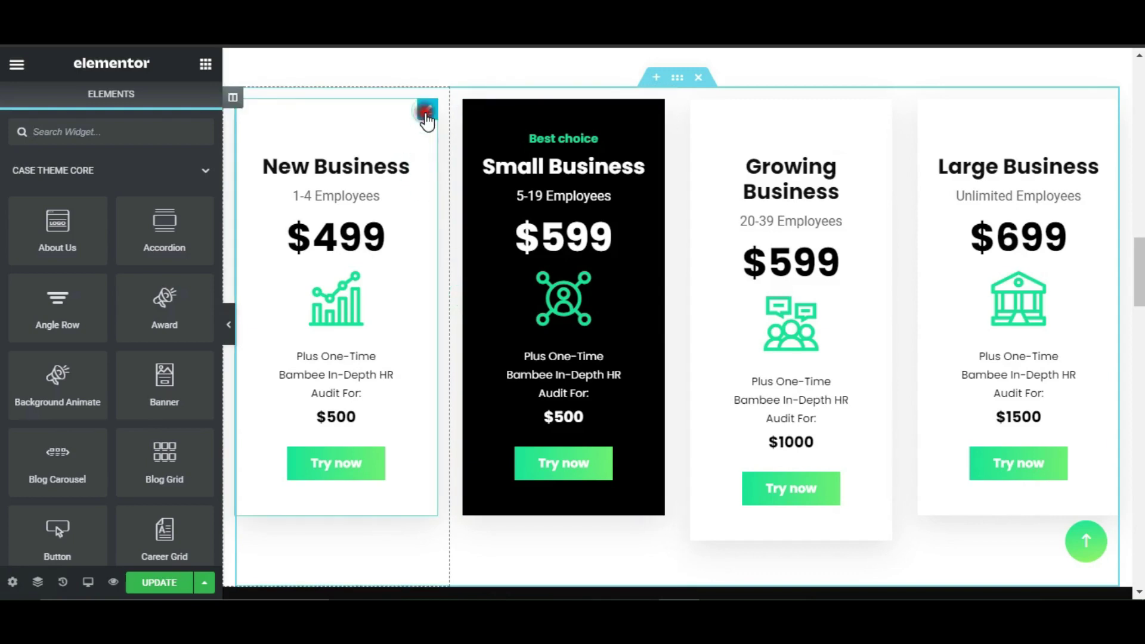
Step: Clear the '1-4 Employees' description from the New Business pricing card
{"action": "left_click", "coordinate": [427, 113]}
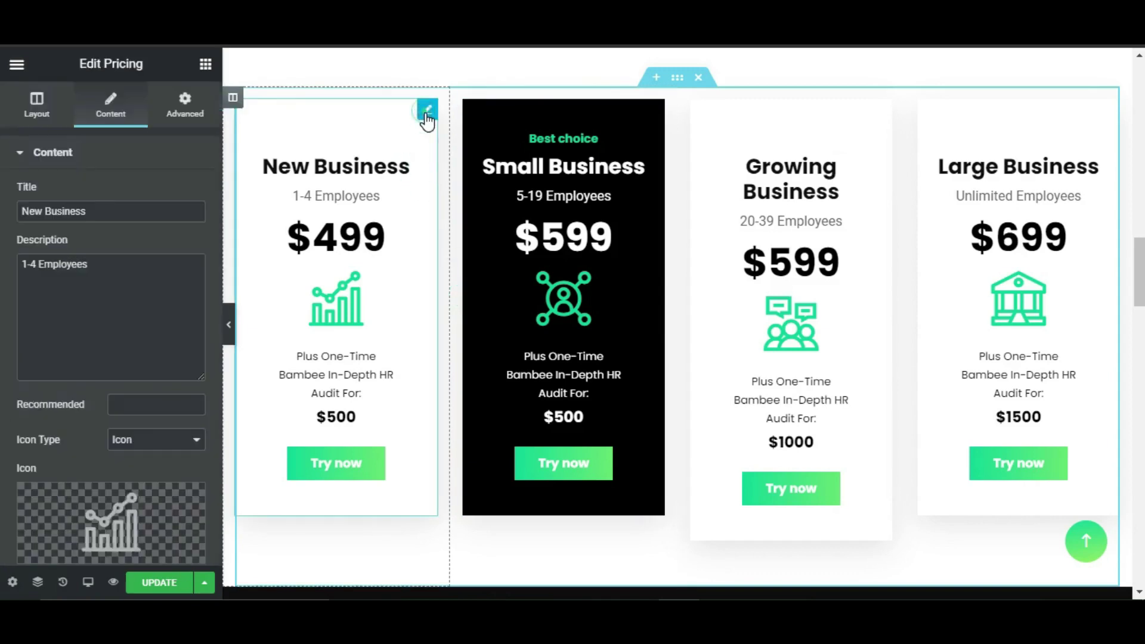
{"action": "triple_click", "coordinate": [109, 212]}
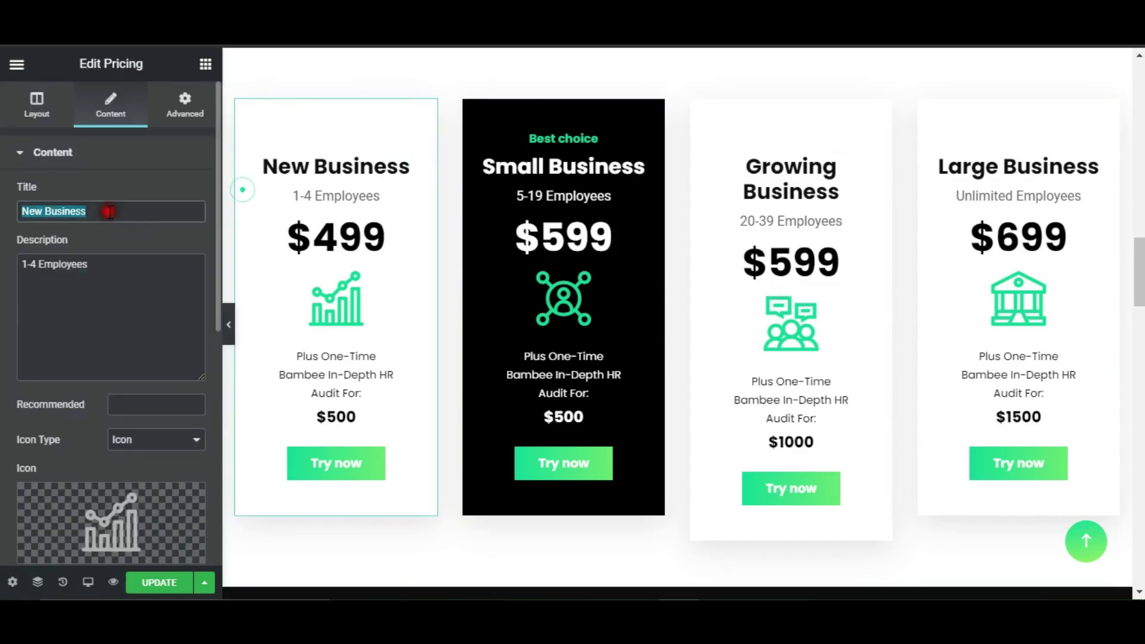
{"action": "double_click", "coordinate": [105, 270]}
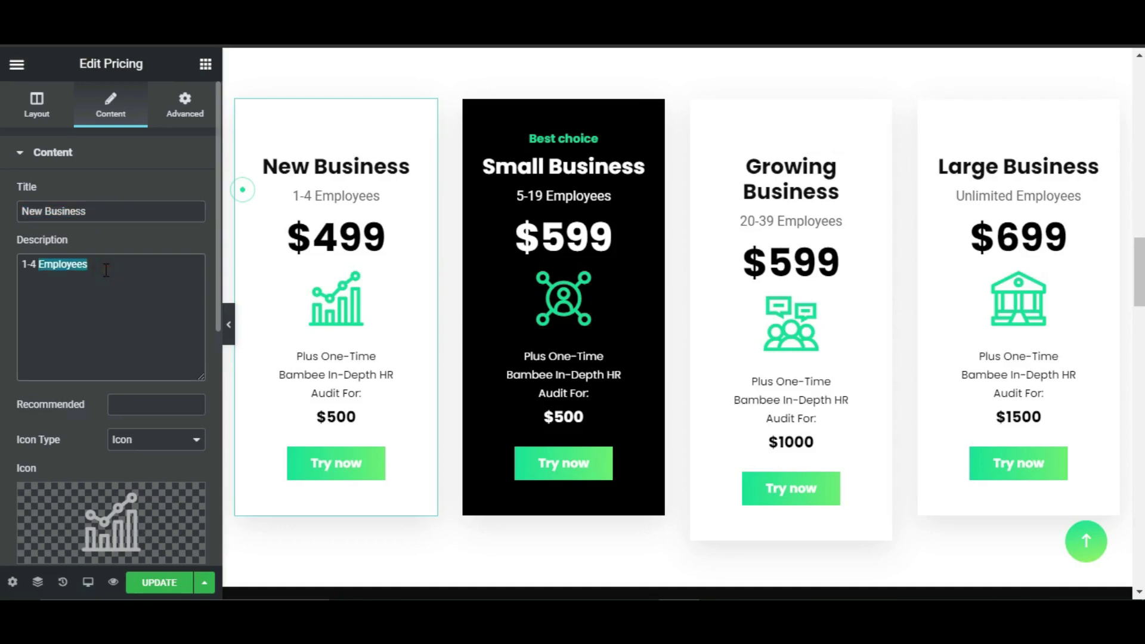
{"action": "triple_click", "coordinate": [106, 270]}
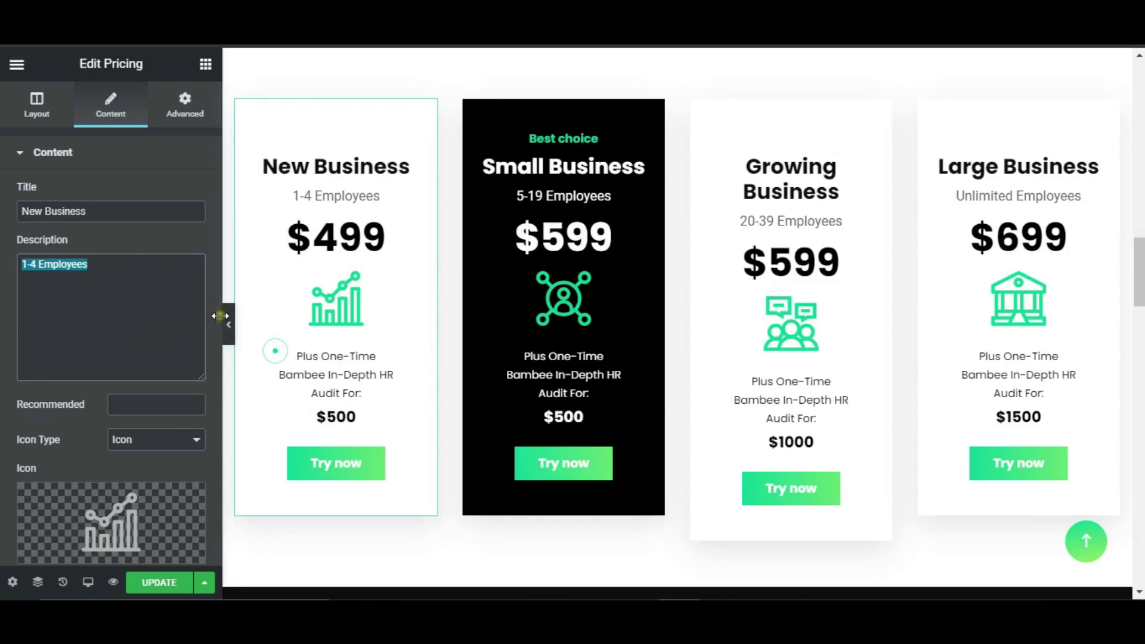
{"action": "key", "text": "BackSpace"}
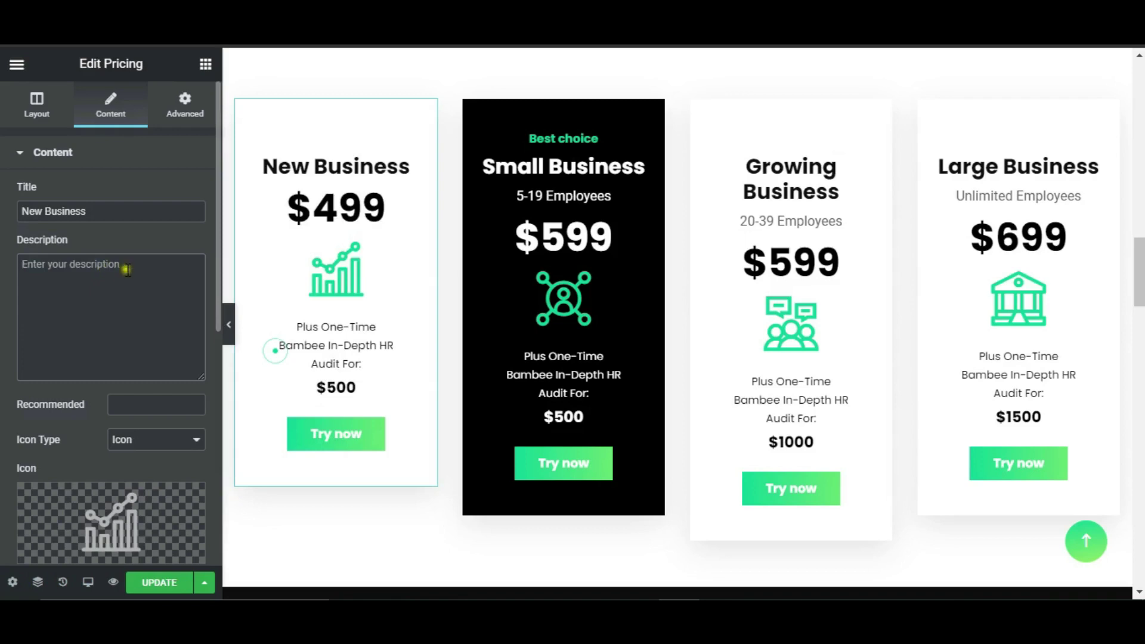
{"action": "scroll", "coordinate": [209, 367], "scroll_direction": "down", "scroll_amount": 2}
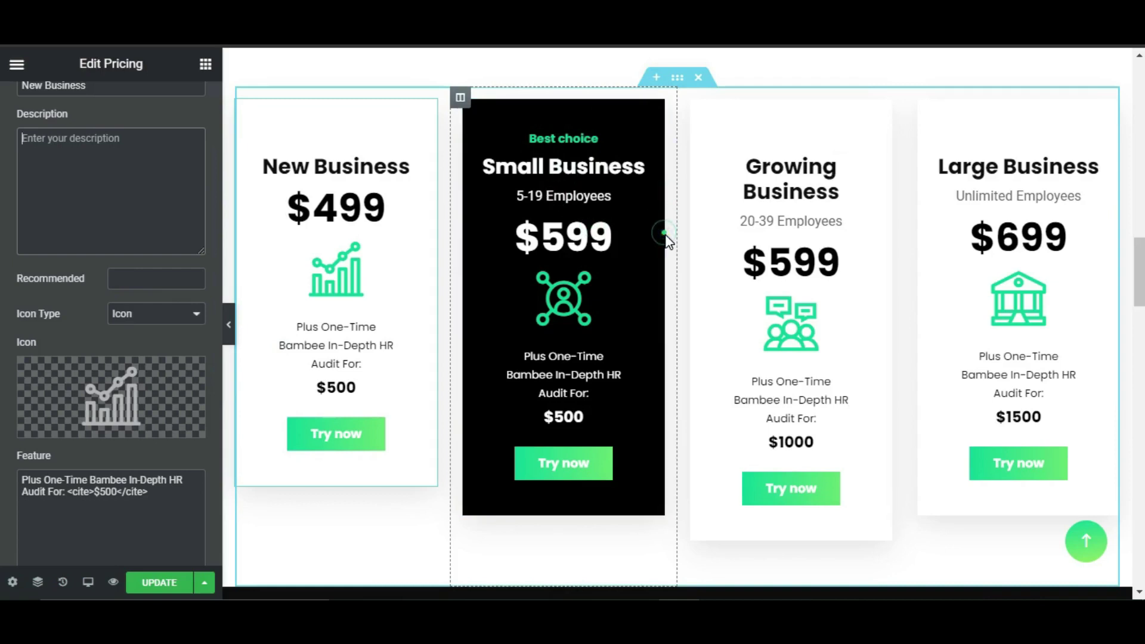
{"action": "mouse_move", "coordinate": [204, 361]}
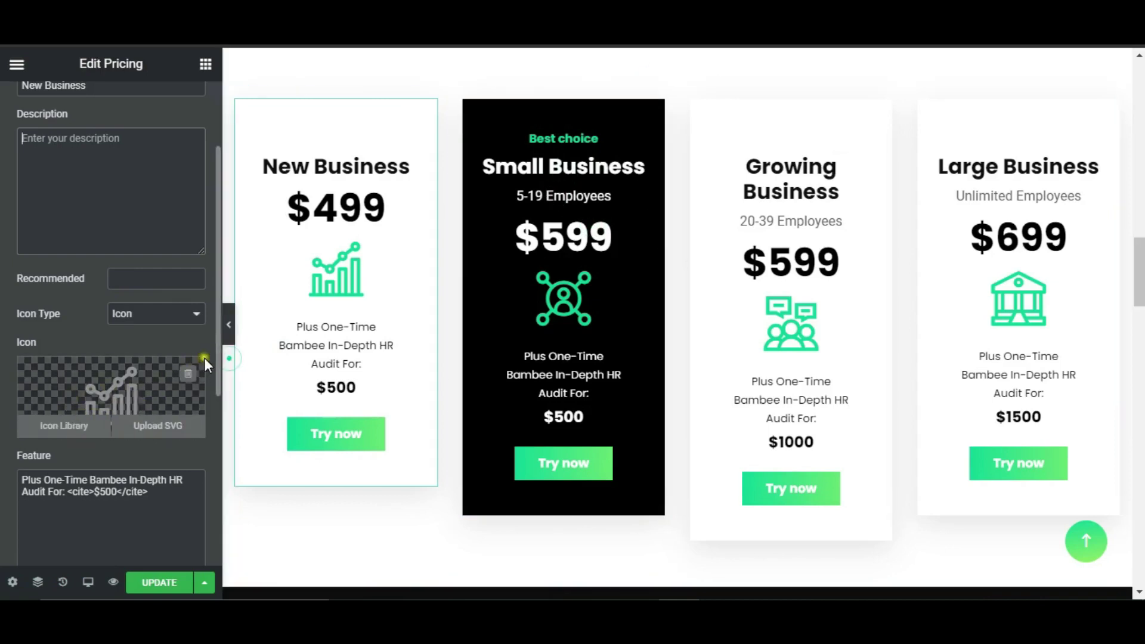
Step: Replace the New Business card's feature text with the pasted hosting feature list
{"action": "left_click_drag", "start_coordinate": [217, 362], "coordinate": [214, 478]}
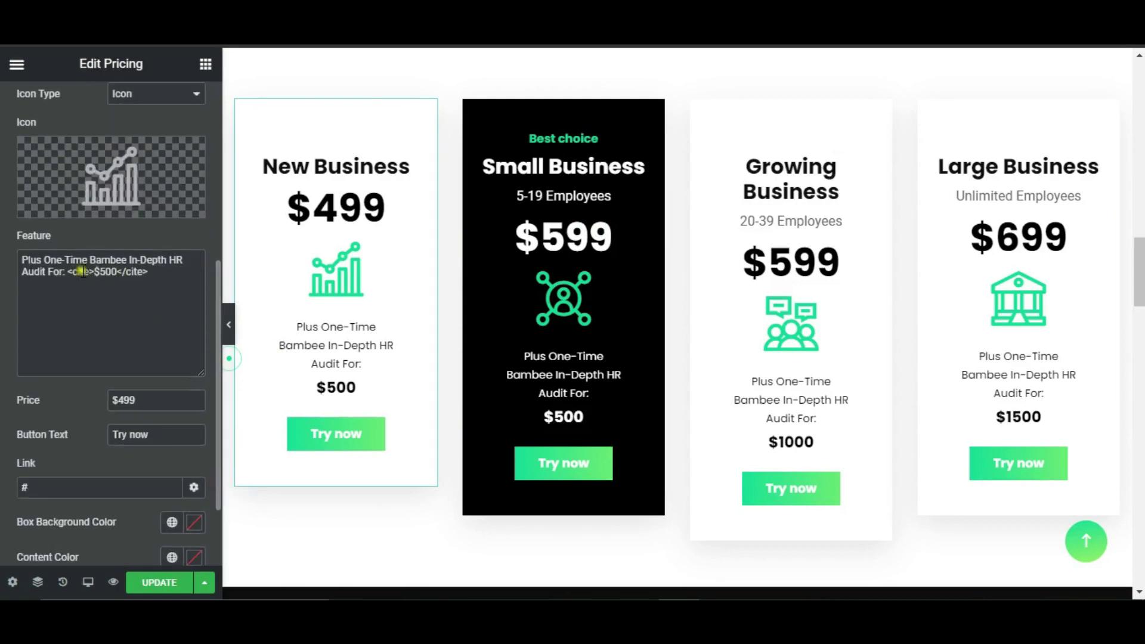
{"action": "left_click", "coordinate": [166, 273]}
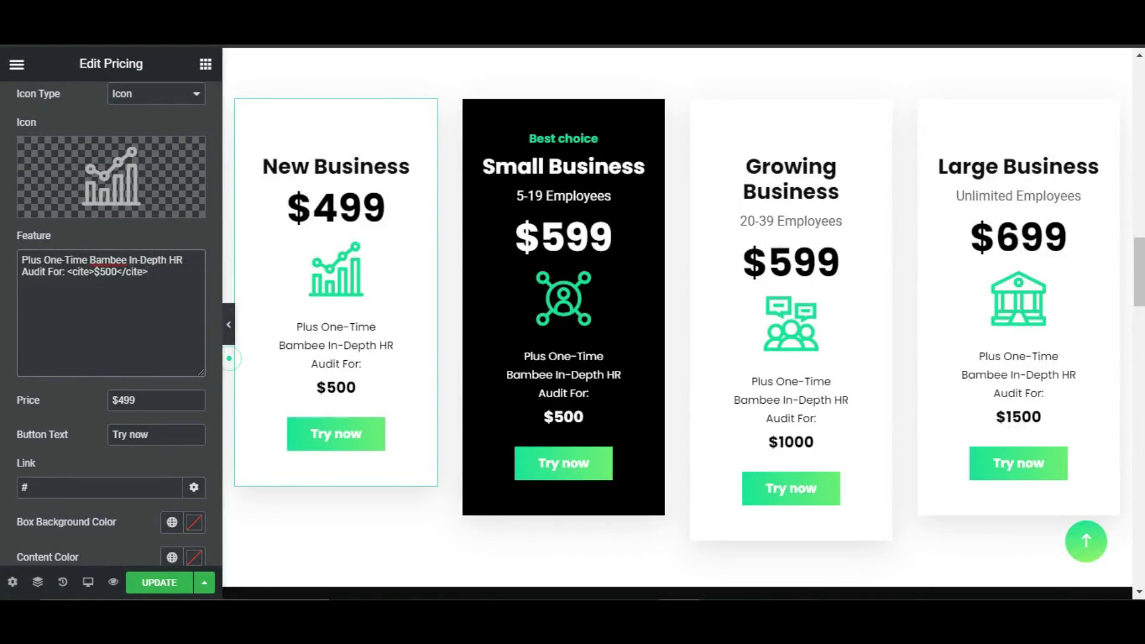
{"action": "key", "text": "ctrl+a"}
{"action": "type", "text": "Domain Name Cloud Web Hosting Free SSL Certificate Search Engine Optimisation Blog / News Module WhatsApp Chat Hourly backups Up to 7 Pages 3 GB Disk Space 1 Email"}
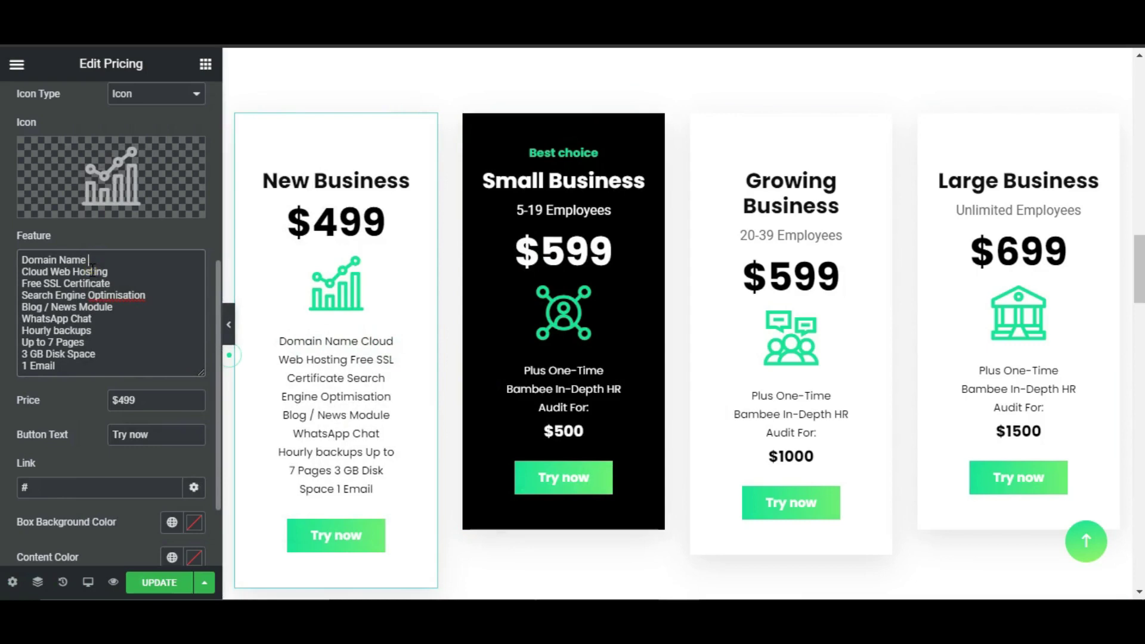
Step: Put each feature on its own line by adding <br> after every item through 3 GB Disk Space
{"action": "type", "text": "<br>"}
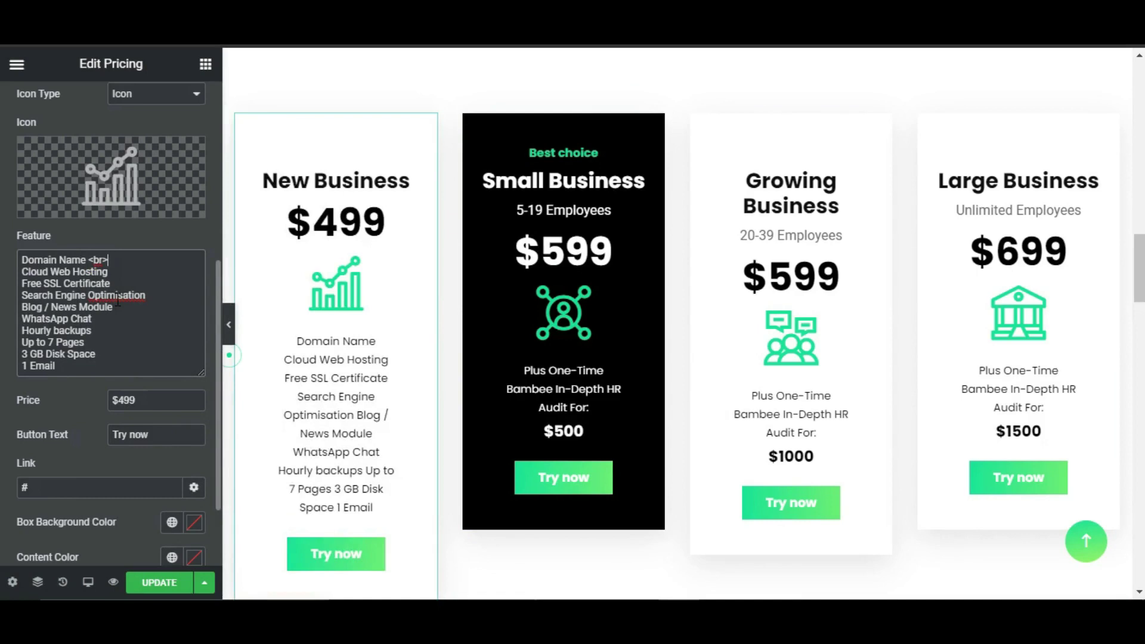
{"action": "left_click", "coordinate": [115, 274]}
{"action": "type", "text": "<br>"}
{"action": "left_click", "coordinate": [143, 286]}
{"action": "type", "text": "<br>"}
{"action": "left_click", "coordinate": [148, 296]}
{"action": "type", "text": "<br>"}
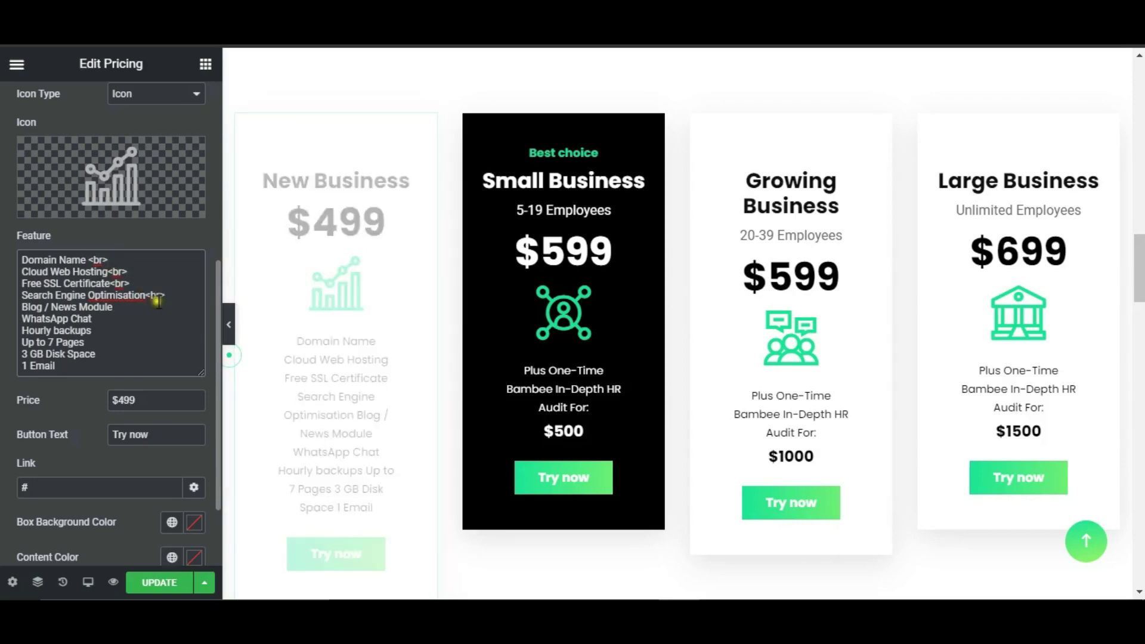
{"action": "left_click", "coordinate": [154, 311]}
{"action": "type", "text": "<br>"}
{"action": "left_click", "coordinate": [126, 320]}
{"action": "type", "text": "<br>"}
{"action": "left_click", "coordinate": [127, 332]}
{"action": "type", "text": "<br>"}
{"action": "left_click", "coordinate": [126, 343]}
{"action": "type", "text": "<br>"}
{"action": "left_click", "coordinate": [148, 355]}
{"action": "type", "text": "<br>"}
Step: Shorten the 'Blog / News Module' feature to just 'Blog'
{"action": "left_click_drag", "start_coordinate": [44, 307], "coordinate": [105, 307]}
{"action": "key", "text": "BackSpace"}
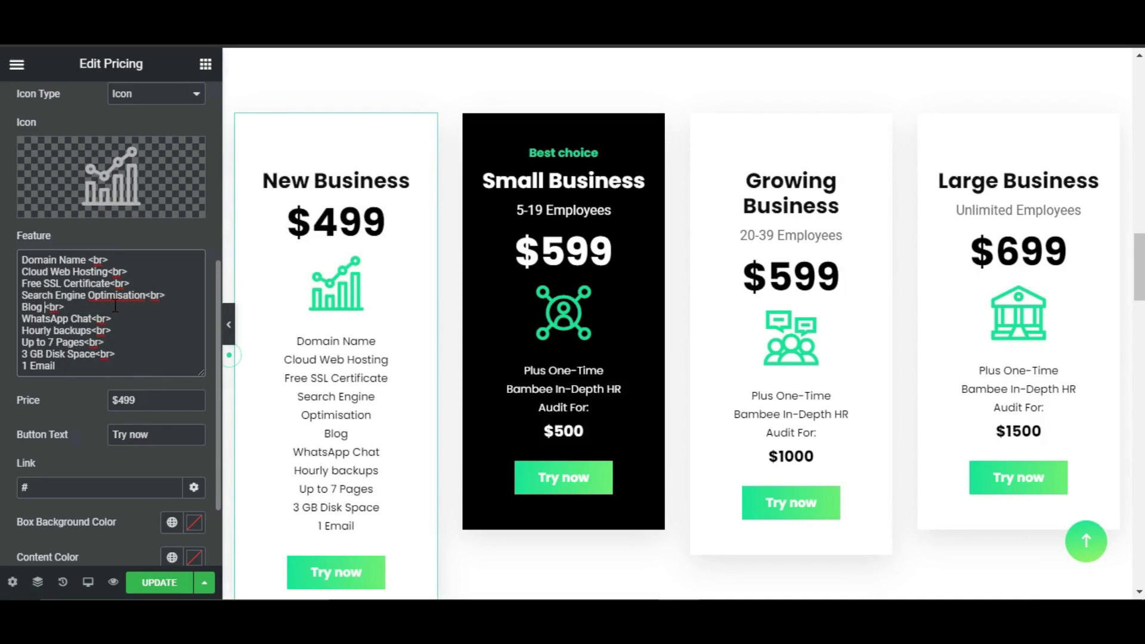
{"action": "left_click", "coordinate": [21, 260]}
{"action": "left_click", "coordinate": [151, 265]}
{"action": "left_click", "coordinate": [618, 198]}
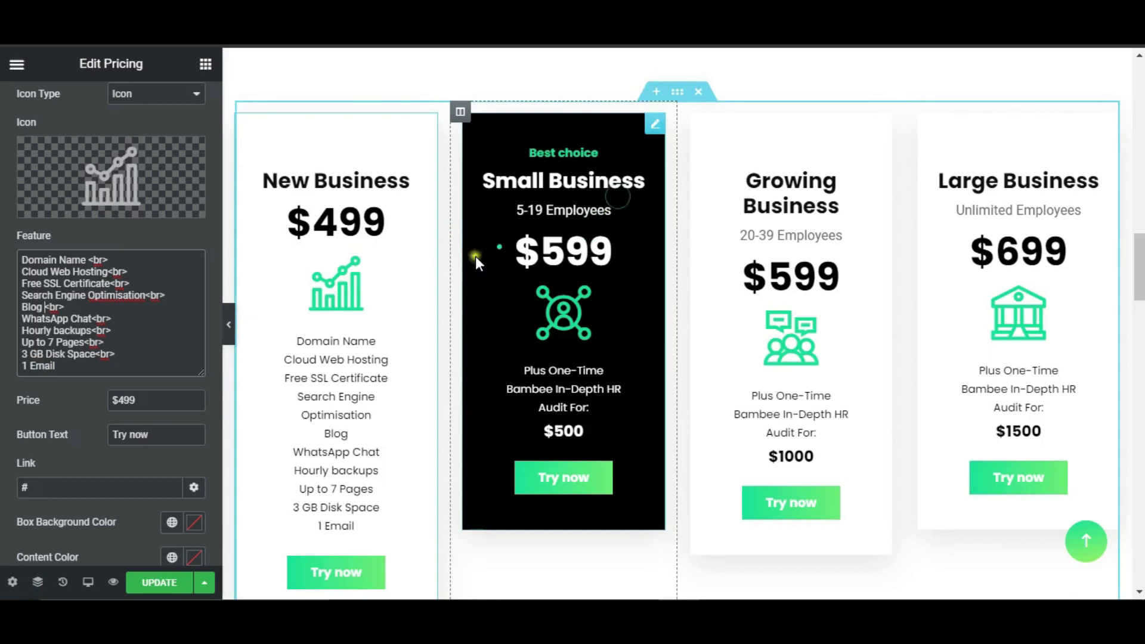
Step: Change the New Business price from $499 to '$ 600'
{"action": "left_click", "coordinate": [561, 244]}
{"action": "triple_click", "coordinate": [158, 406]}
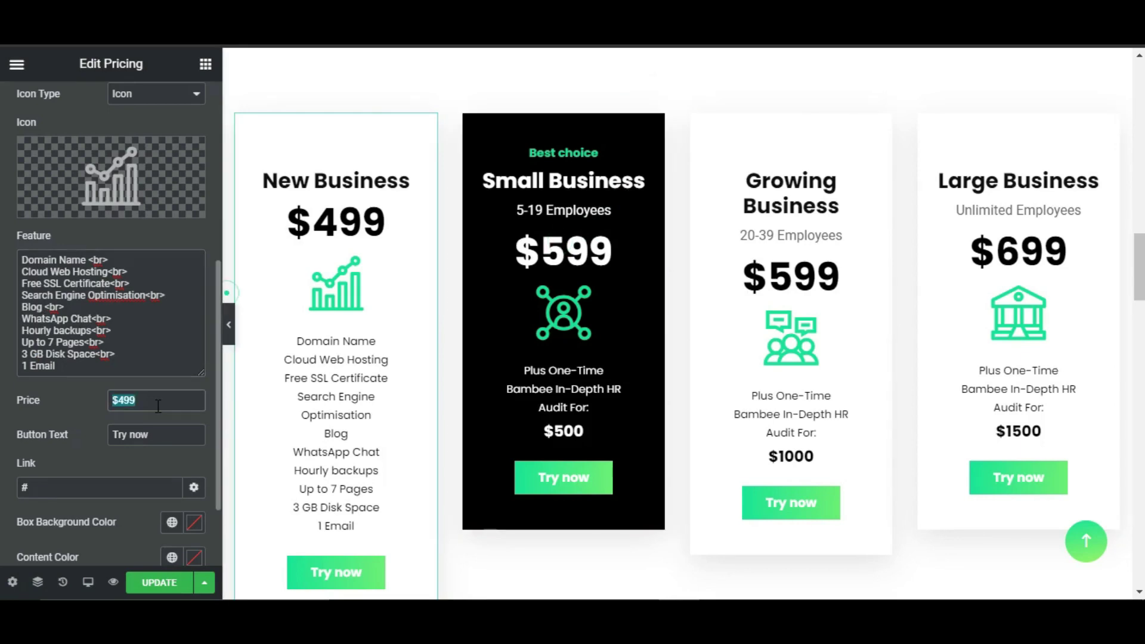
{"action": "type", "text": "GH"}
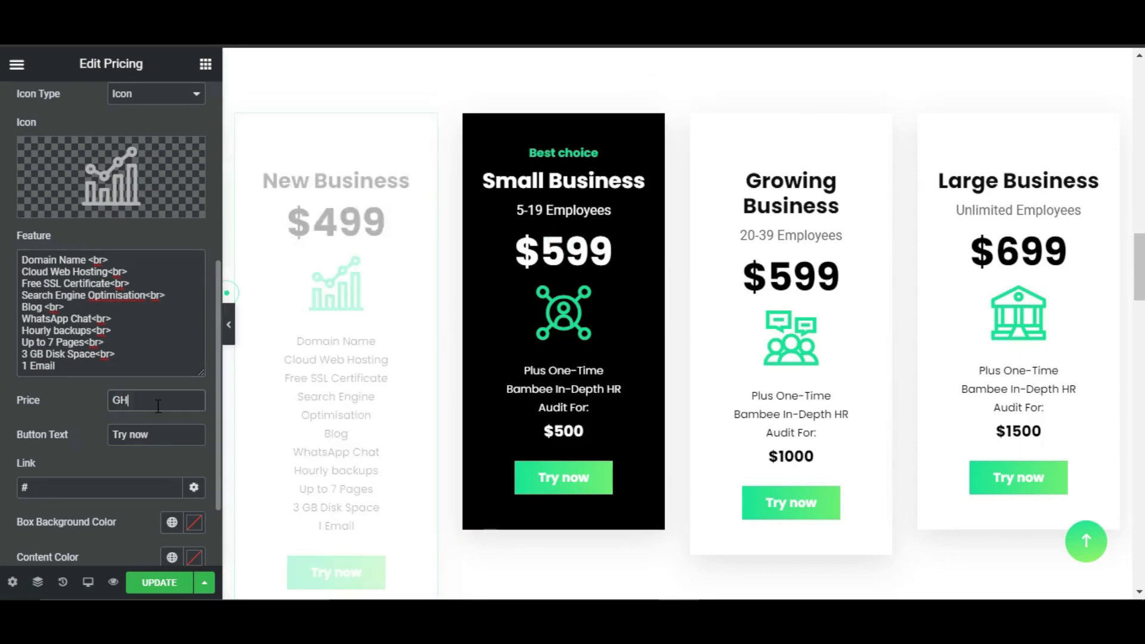
{"action": "type", "text": "S 600"}
{"action": "left_click_drag", "start_coordinate": [136, 396], "coordinate": [114, 397]}
{"action": "type", "text": "NGN"}
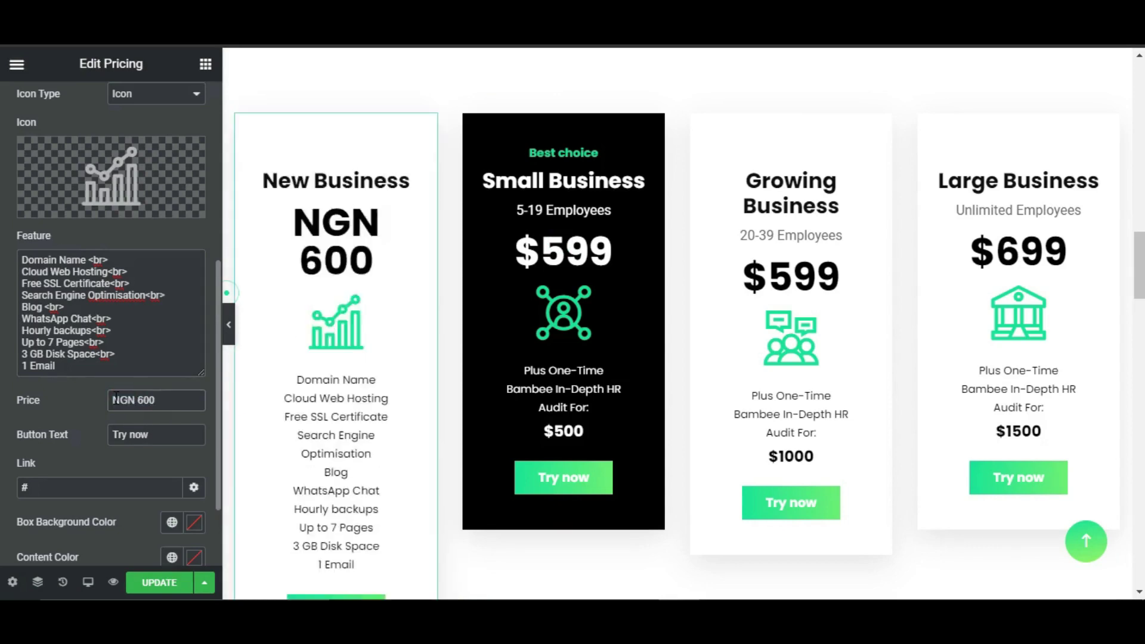
{"action": "key", "text": "BackSpace"}
{"action": "key", "text": "BackSpace"}
{"action": "key", "text": "BackSpace"}
{"action": "type", "text": "$"}
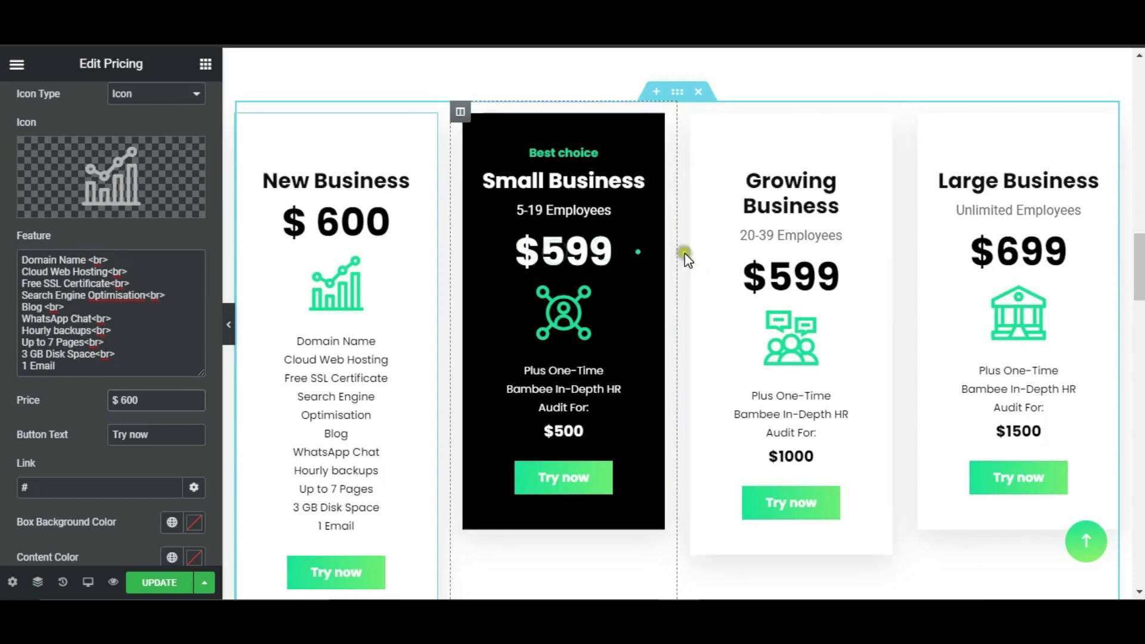
Step: Delete the Large Business pricing card and its empty column, leaving three cards
{"action": "left_click", "coordinate": [409, 360]}
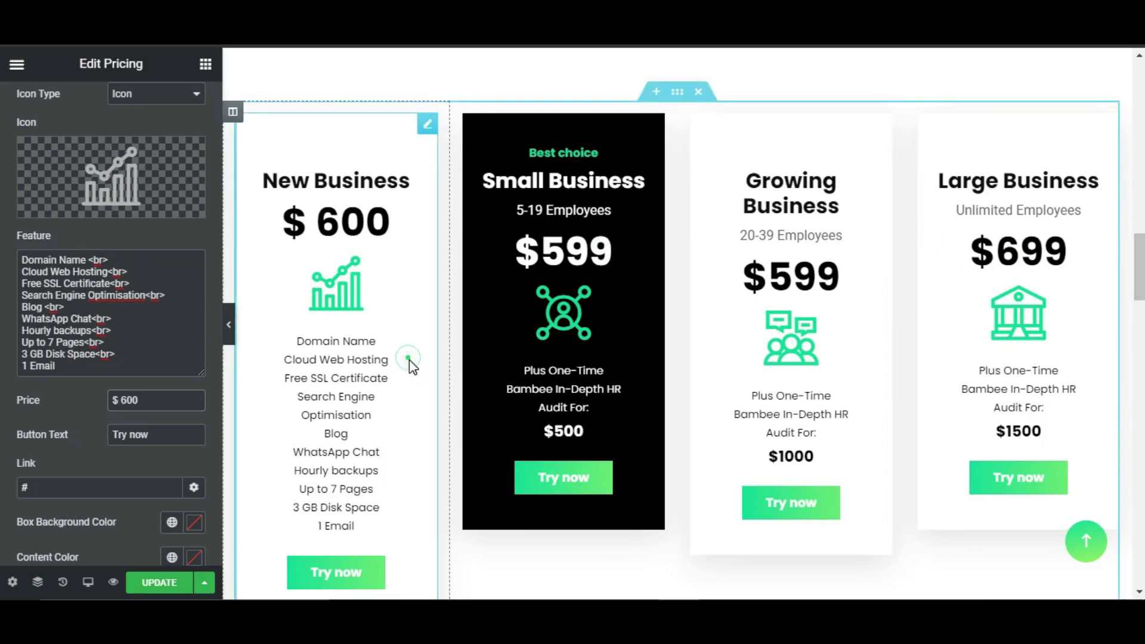
{"action": "left_click", "coordinate": [878, 130]}
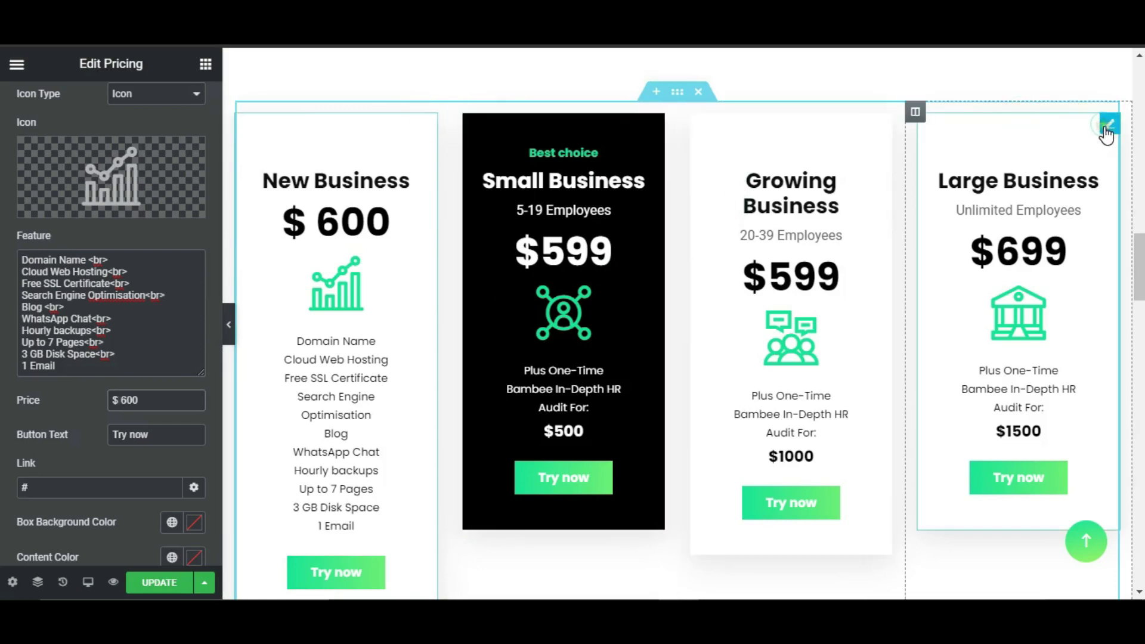
{"action": "right_click", "coordinate": [1104, 126]}
{"action": "left_click", "coordinate": [1100, 369]}
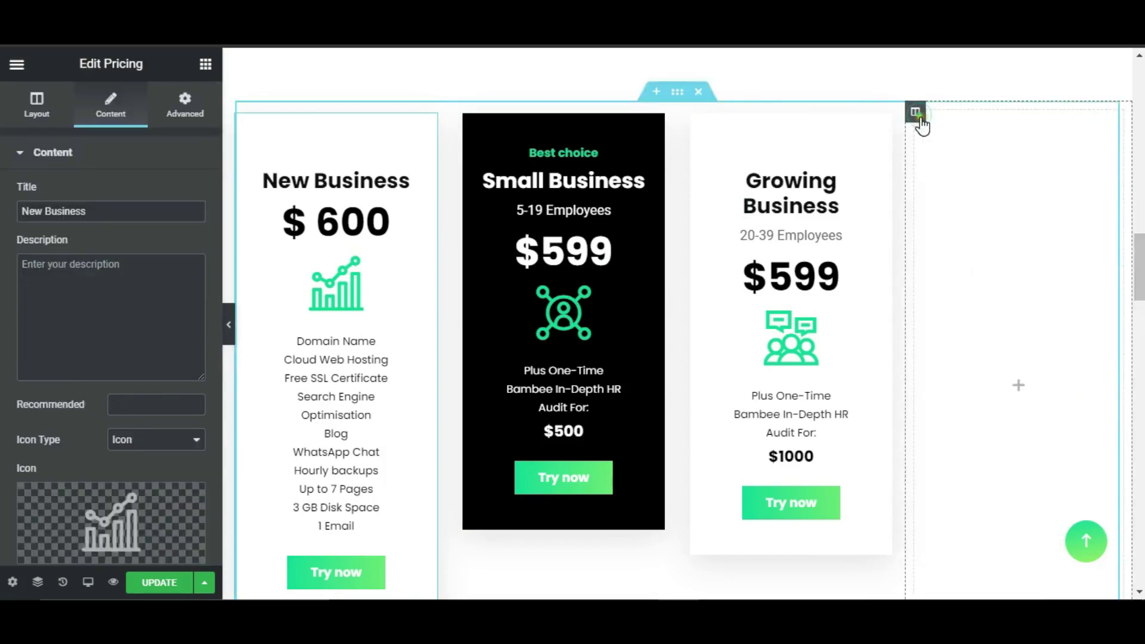
{"action": "right_click", "coordinate": [916, 114]}
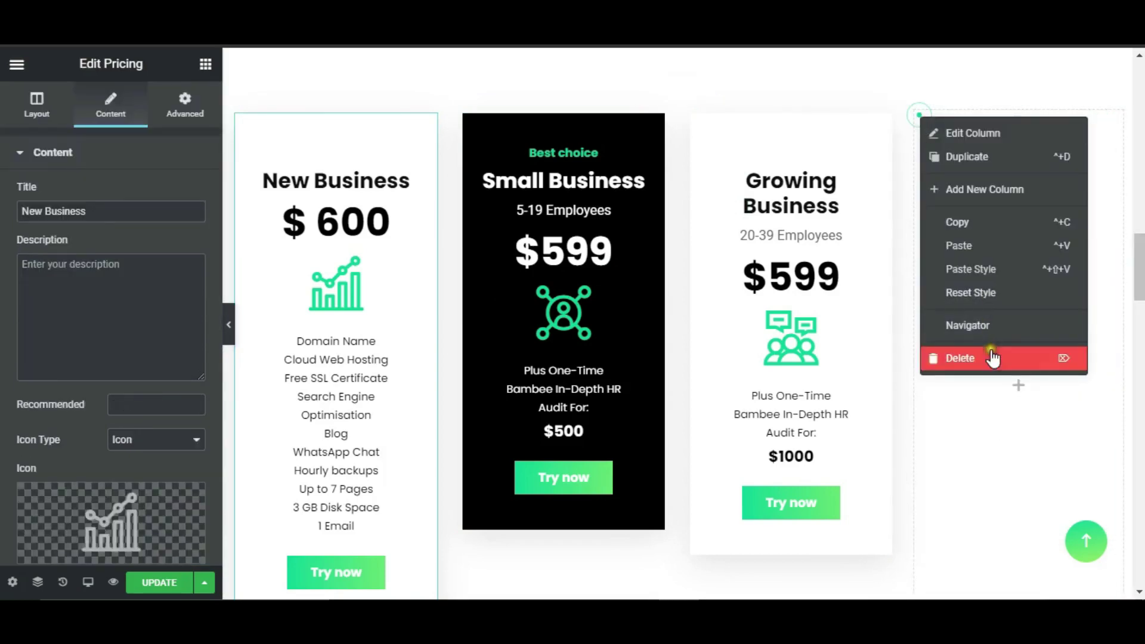
{"action": "left_click", "coordinate": [992, 358]}
{"action": "scroll", "coordinate": [656, 334], "scroll_direction": "down", "scroll_amount": 7}
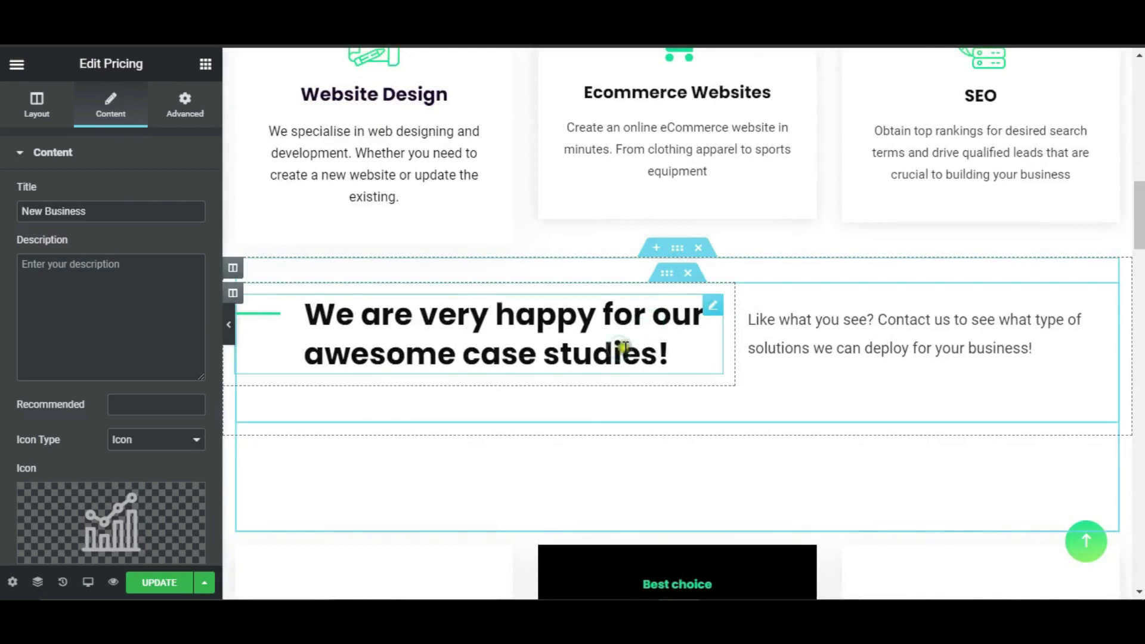
Step: Rename the section heading to 'Our Pricing Plans'
{"action": "left_click", "coordinate": [712, 305]}
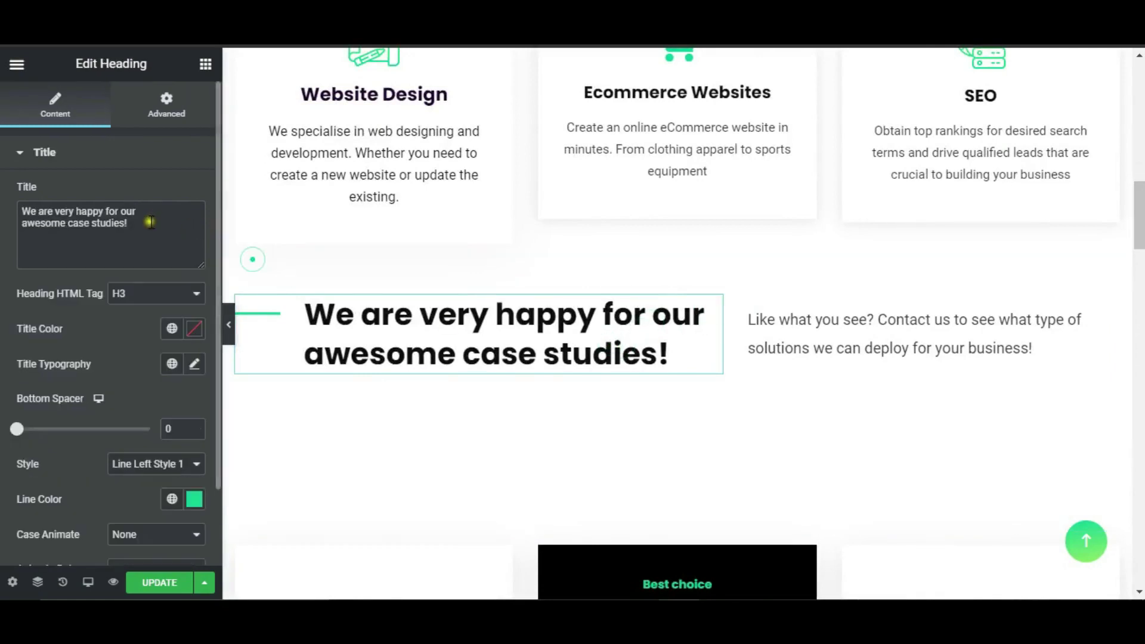
{"action": "triple_click", "coordinate": [151, 222]}
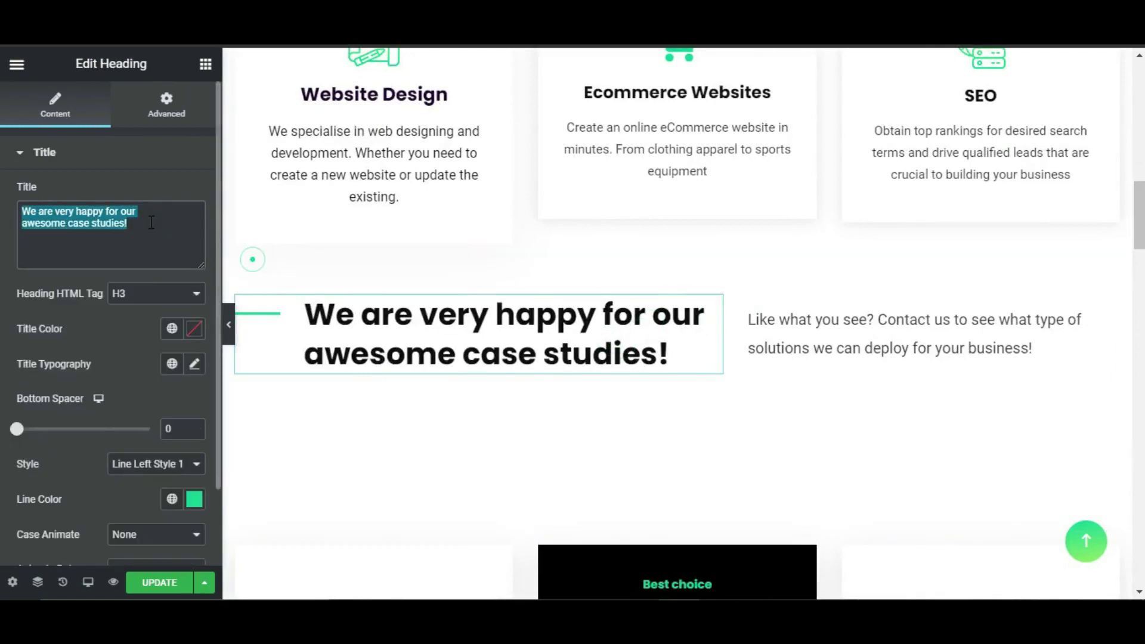
{"action": "type", "text": "Our Pricing Plans"}
{"action": "scroll", "coordinate": [1071, 272], "scroll_direction": "down", "scroll_amount": 1}
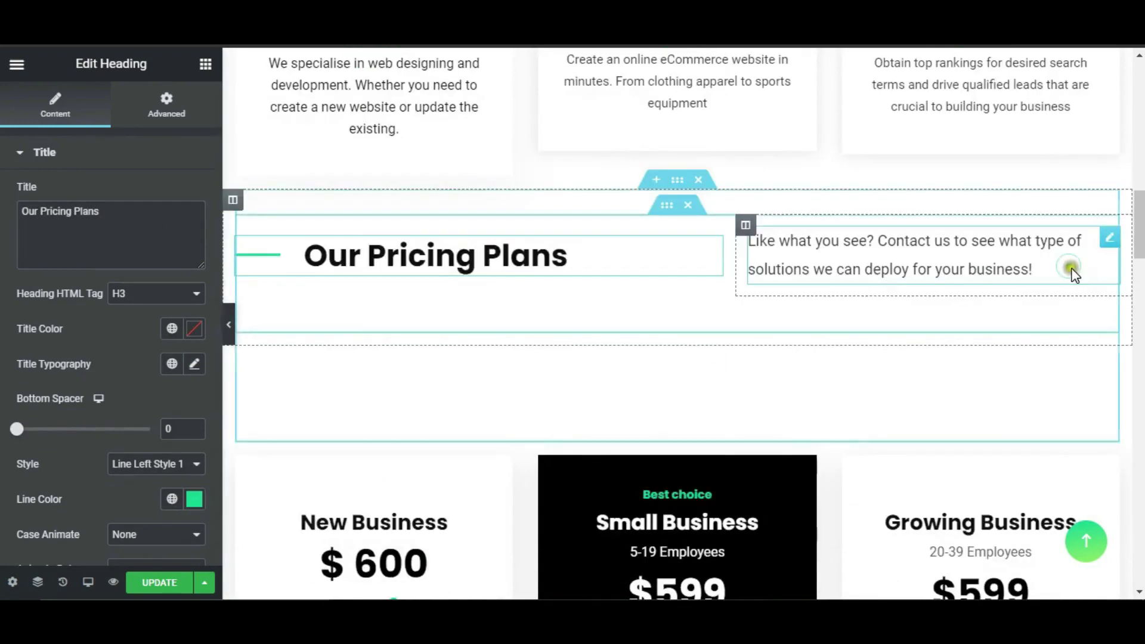
Step: Replace the paragraph beside the heading with the pasted tailored website design text
{"action": "left_click", "coordinate": [1108, 240]}
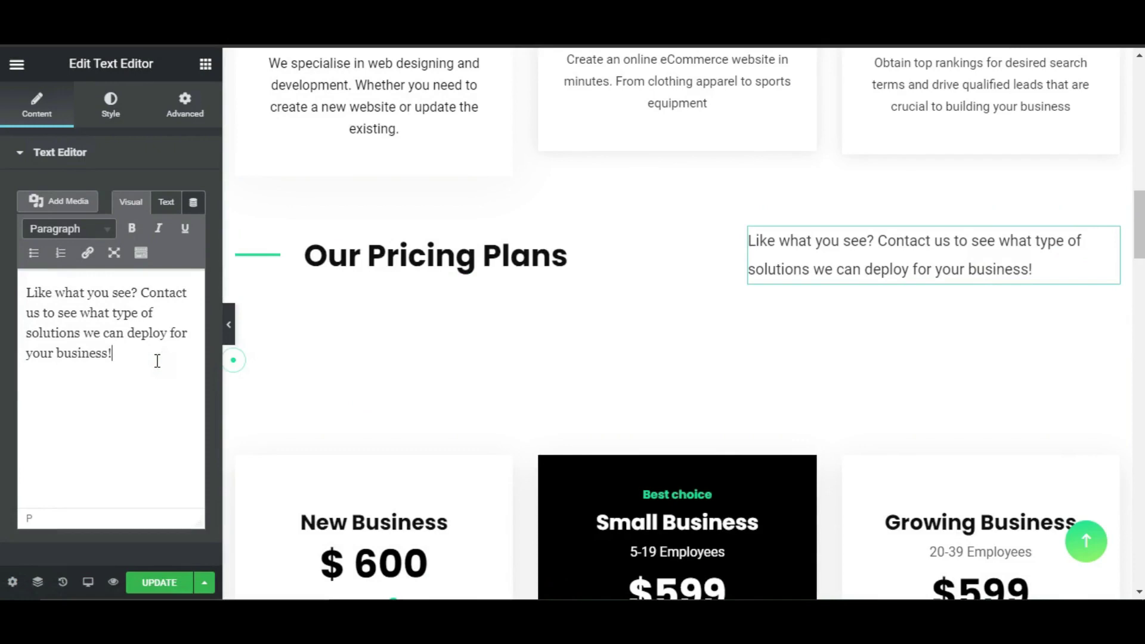
{"action": "key", "text": "ctrl+a"}
{"action": "type", "text": "We can design and develop a website that specifically meets your unique needs, and meets your required standards as well as industry related standards"}
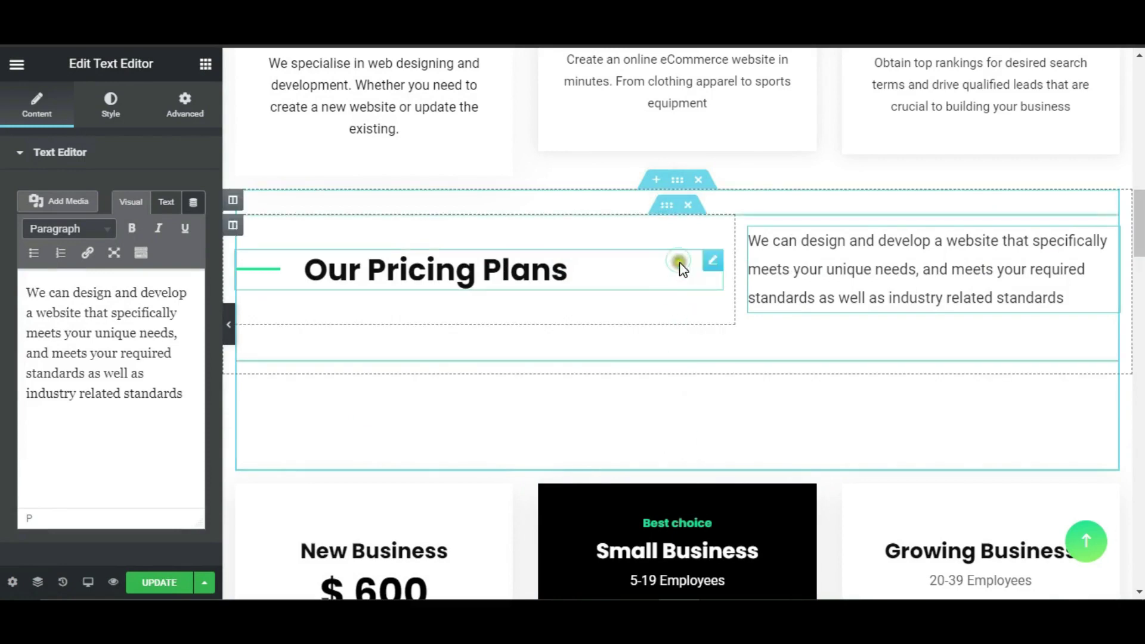
{"action": "left_click", "coordinate": [666, 283]}
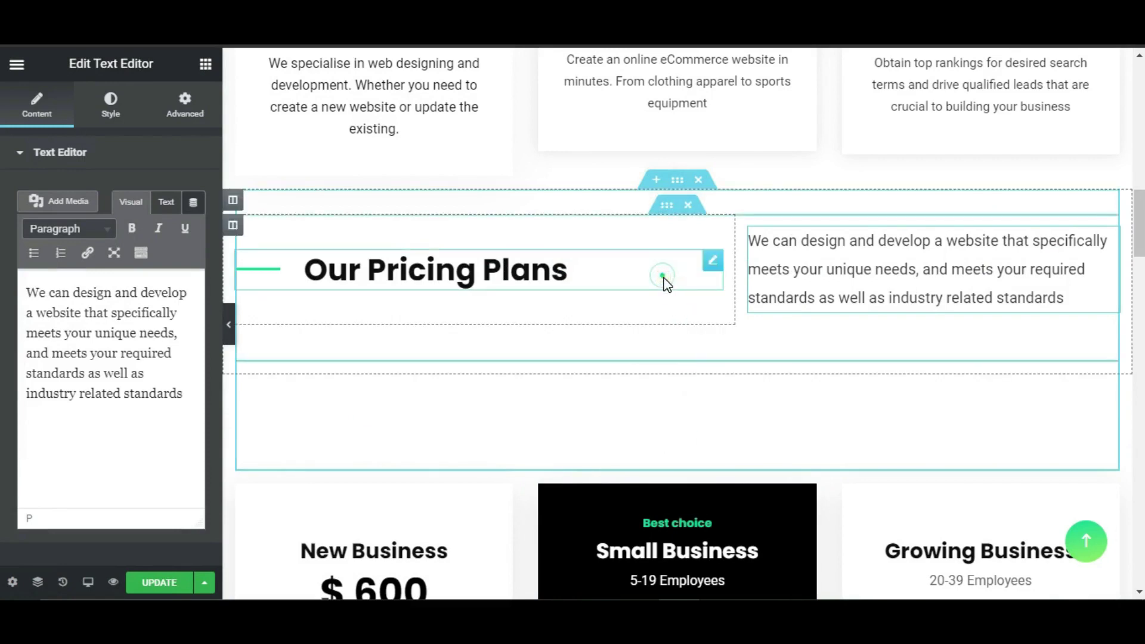
{"action": "left_click", "coordinate": [667, 208]}
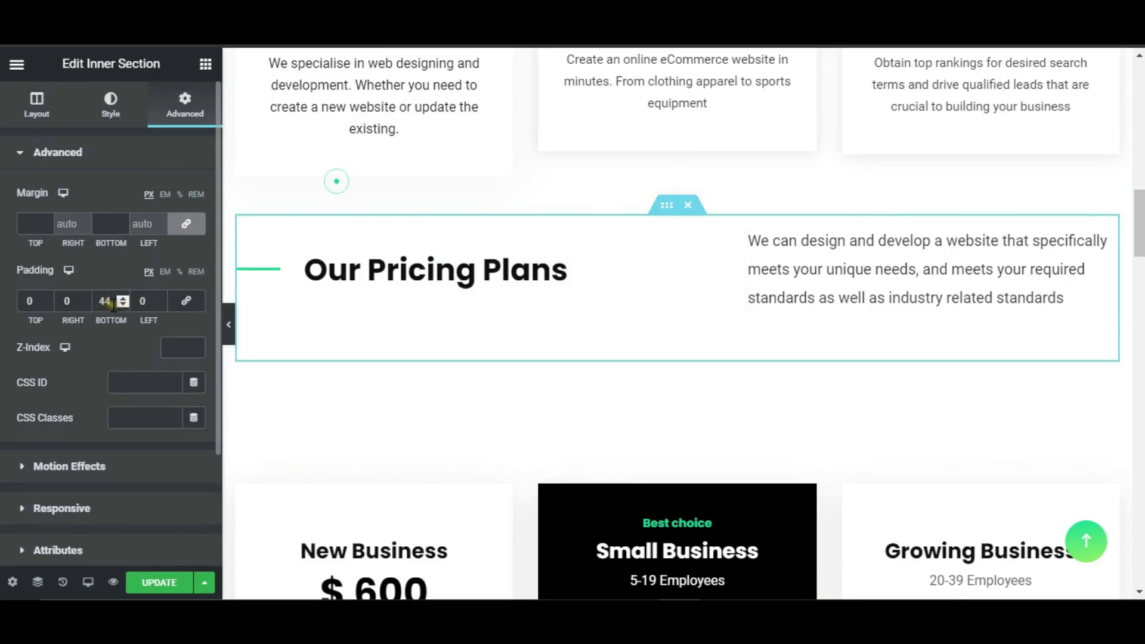
Step: Lower the outer heading section's Advanced Padding Bottom from 115 to 15 px
{"action": "double_click", "coordinate": [105, 301]}
{"action": "left_click_drag", "start_coordinate": [122, 305], "coordinate": [122, 305]}
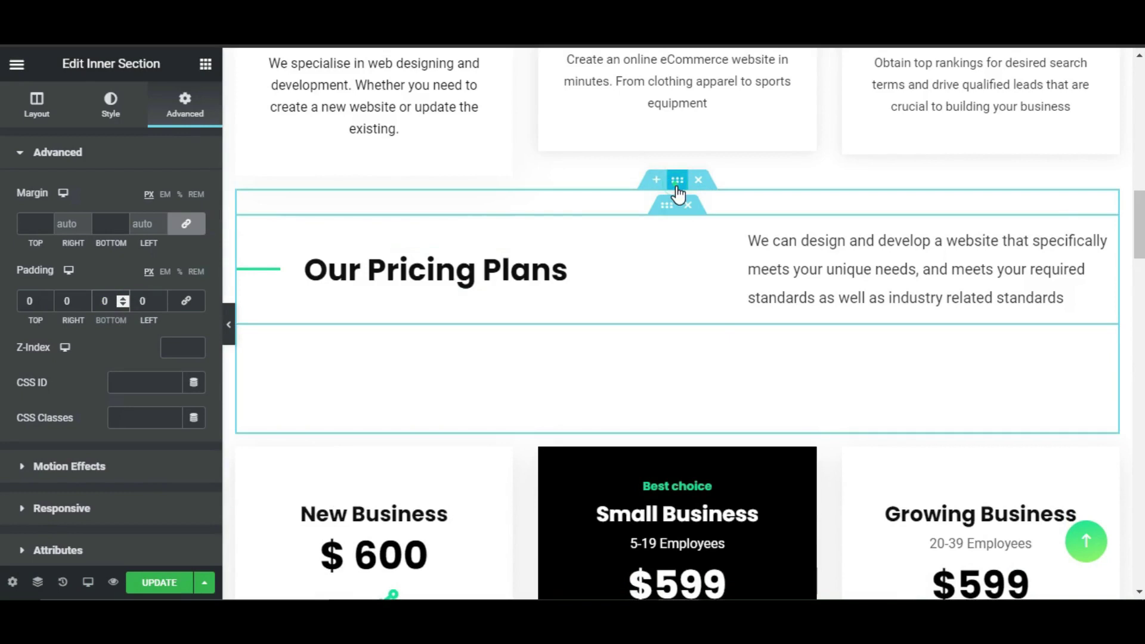
{"action": "left_click", "coordinate": [677, 187]}
{"action": "left_click", "coordinate": [179, 117]}
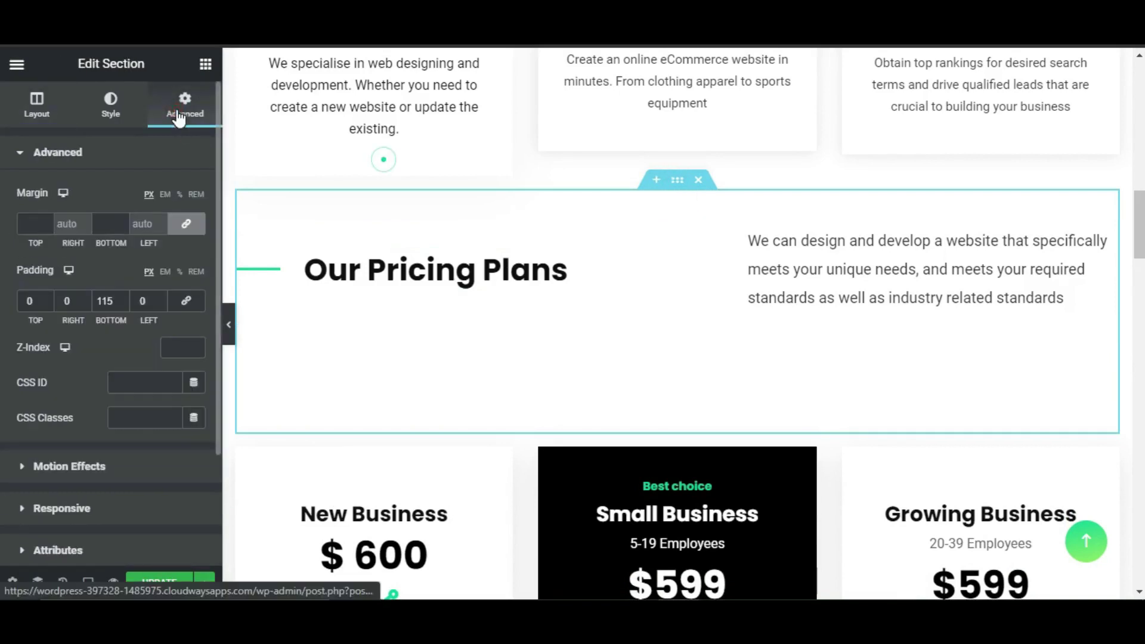
{"action": "left_click", "coordinate": [122, 304]}
{"action": "left_click", "coordinate": [122, 304]}
{"action": "left_click", "coordinate": [122, 304]}
{"action": "left_click", "coordinate": [122, 305]}
{"action": "left_click_drag", "start_coordinate": [122, 303], "coordinate": [121, 302]}
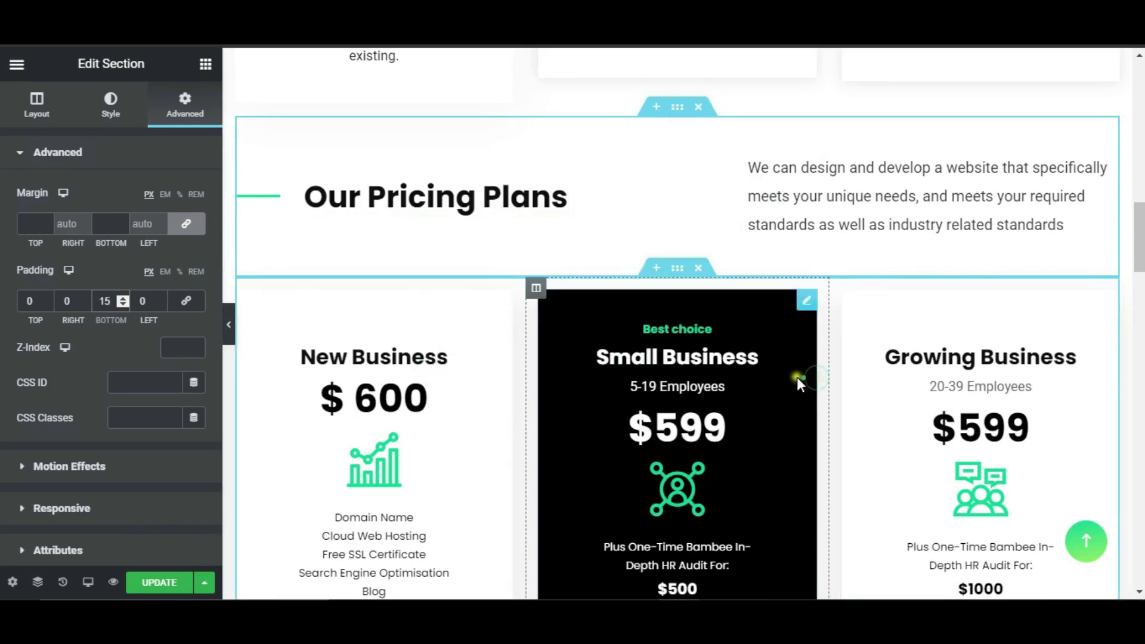
{"action": "scroll", "coordinate": [1114, 185], "scroll_direction": "up", "scroll_amount": 5}
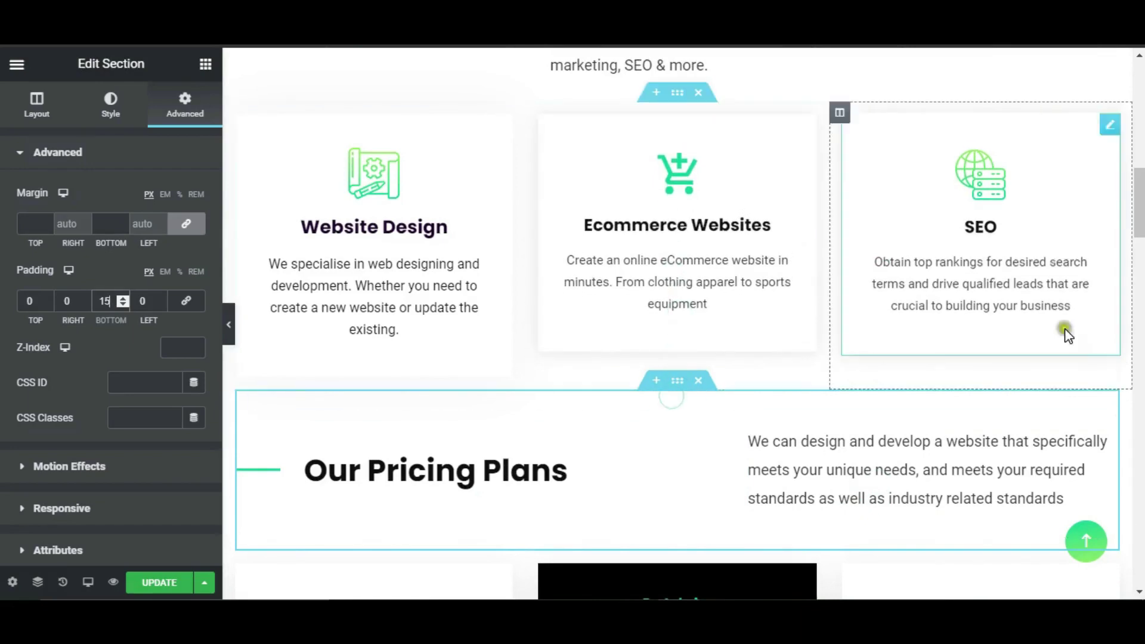
Step: Delete the dark 'easy steps to work with our company' section below the pricing cards
{"action": "left_click_drag", "start_coordinate": [1140, 218], "coordinate": [1139, 323]}
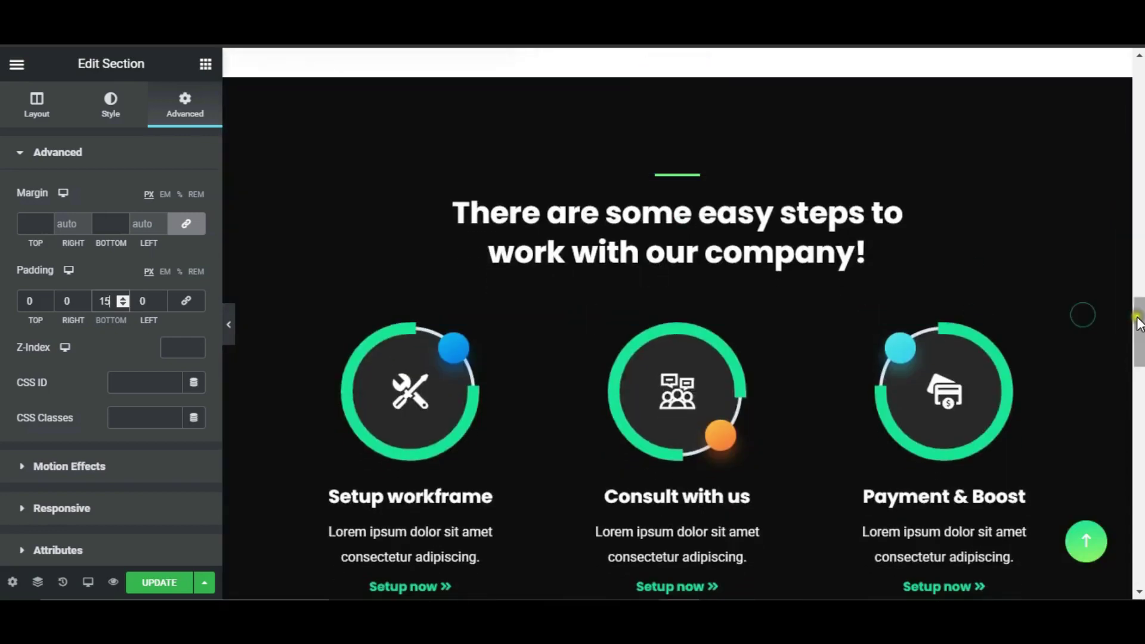
{"action": "scroll", "coordinate": [763, 363], "scroll_direction": "down", "scroll_amount": 1}
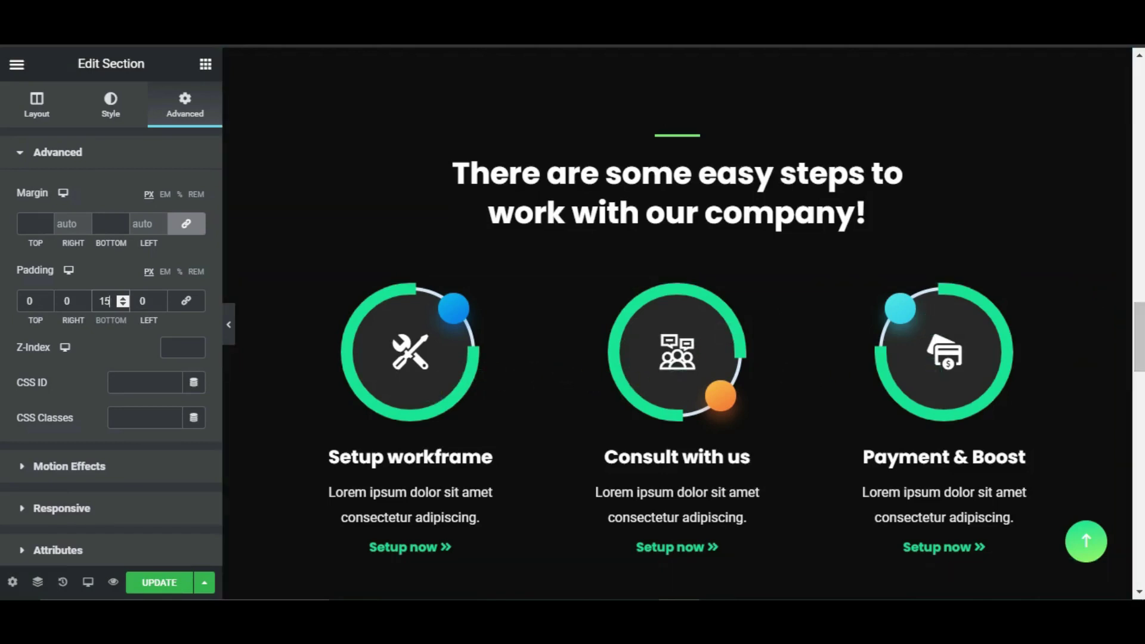
{"action": "scroll", "coordinate": [870, 362], "scroll_direction": "up", "scroll_amount": 2}
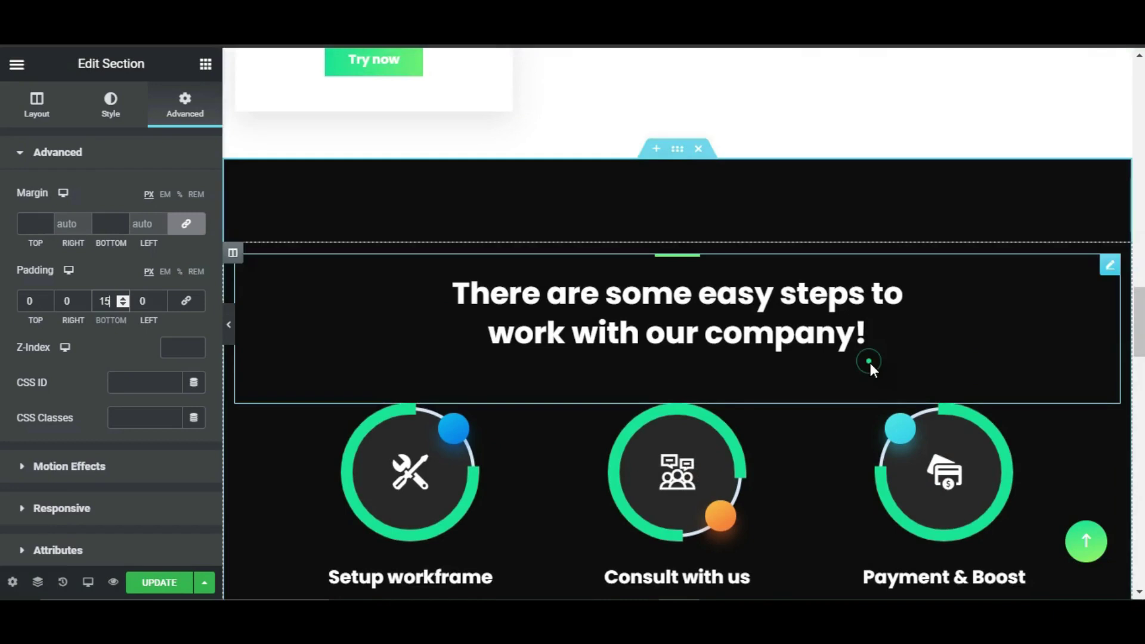
{"action": "left_click", "coordinate": [699, 150]}
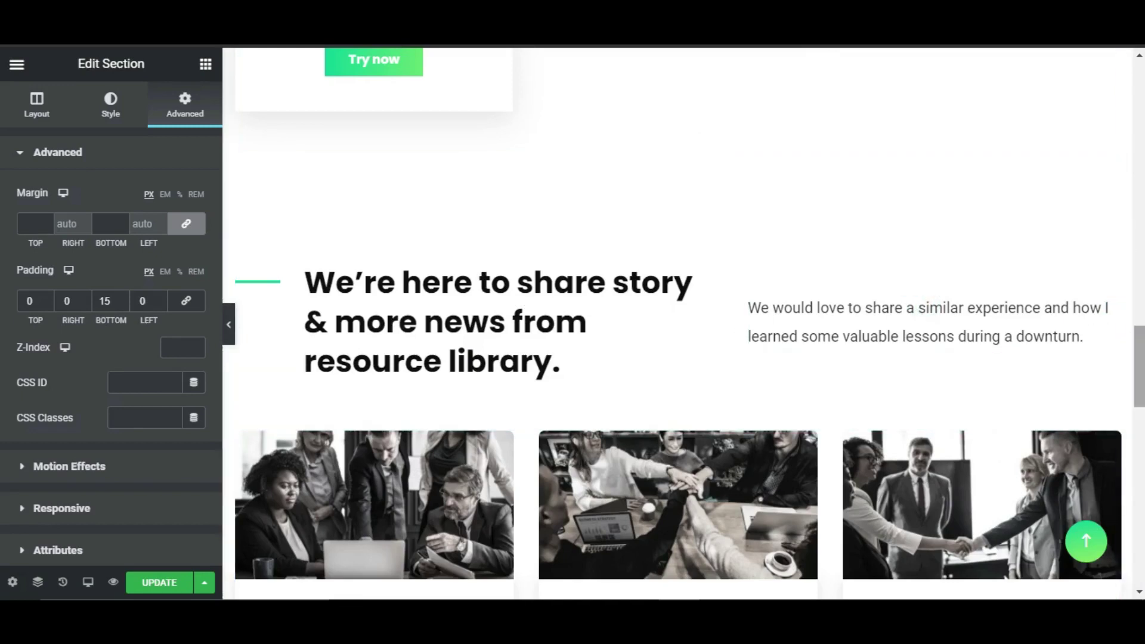
{"action": "scroll", "coordinate": [923, 306], "scroll_direction": "down", "scroll_amount": 8}
{"action": "scroll", "coordinate": [560, 399], "scroll_direction": "up", "scroll_amount": 12}
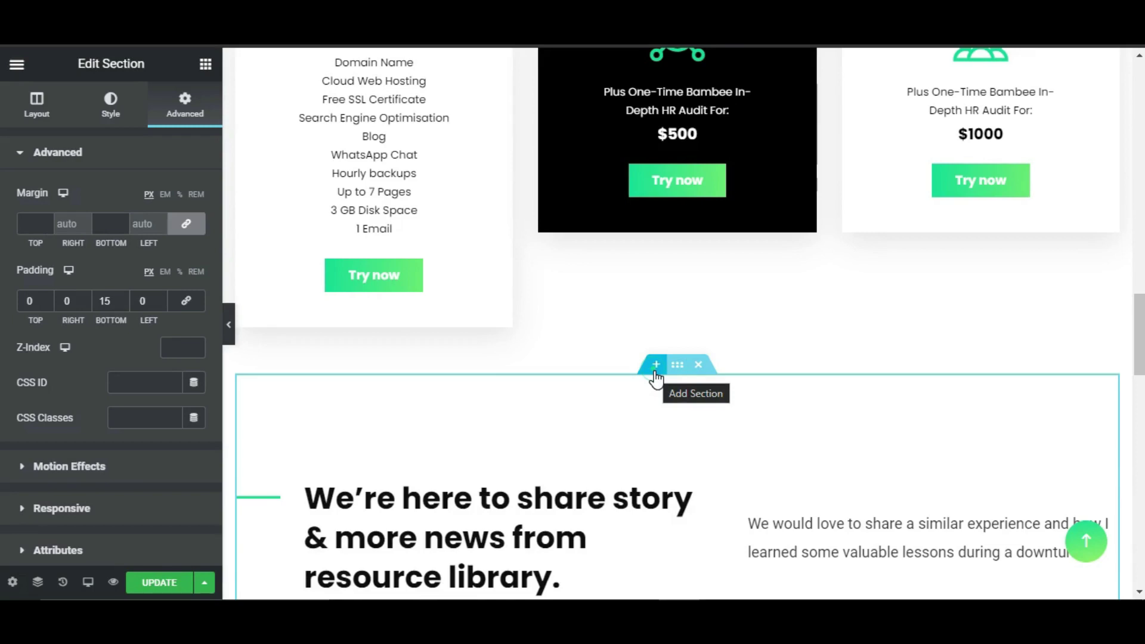
Step: Add a new single-column section above the share-story section
{"action": "left_click", "coordinate": [655, 373]}
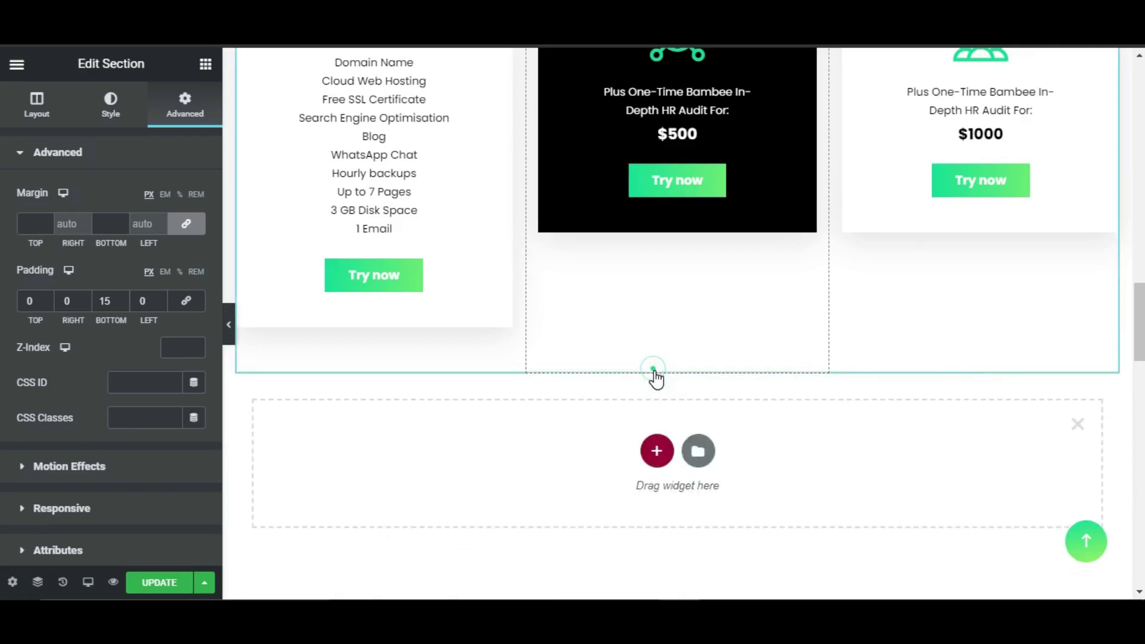
{"action": "scroll", "coordinate": [656, 370], "scroll_direction": "down", "scroll_amount": 2}
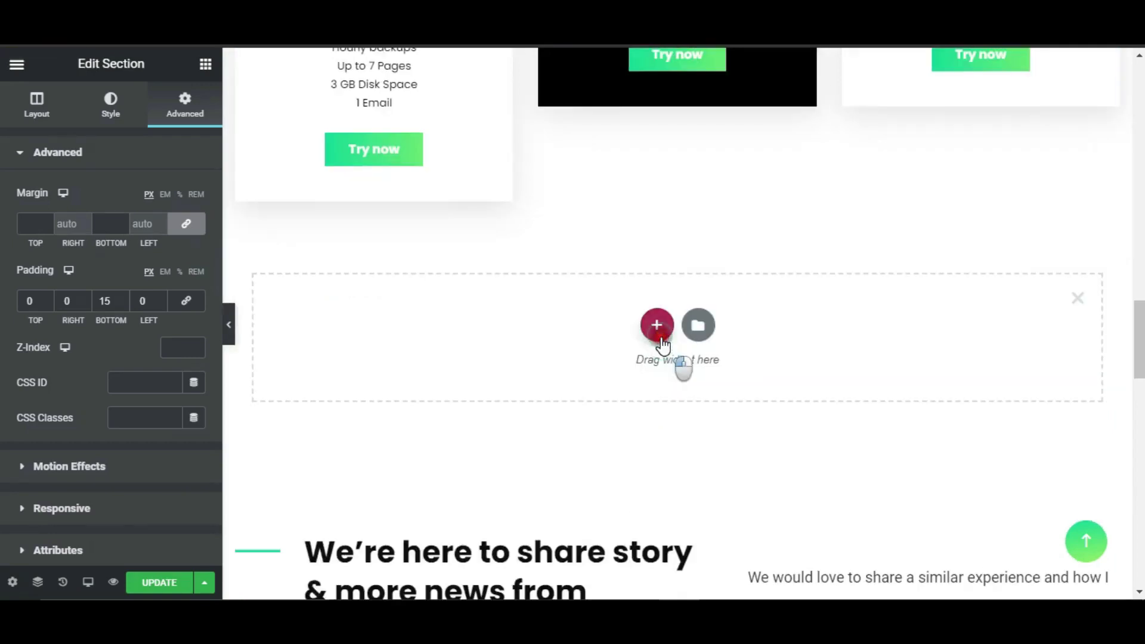
{"action": "left_click", "coordinate": [660, 334]}
{"action": "left_click", "coordinate": [484, 362]}
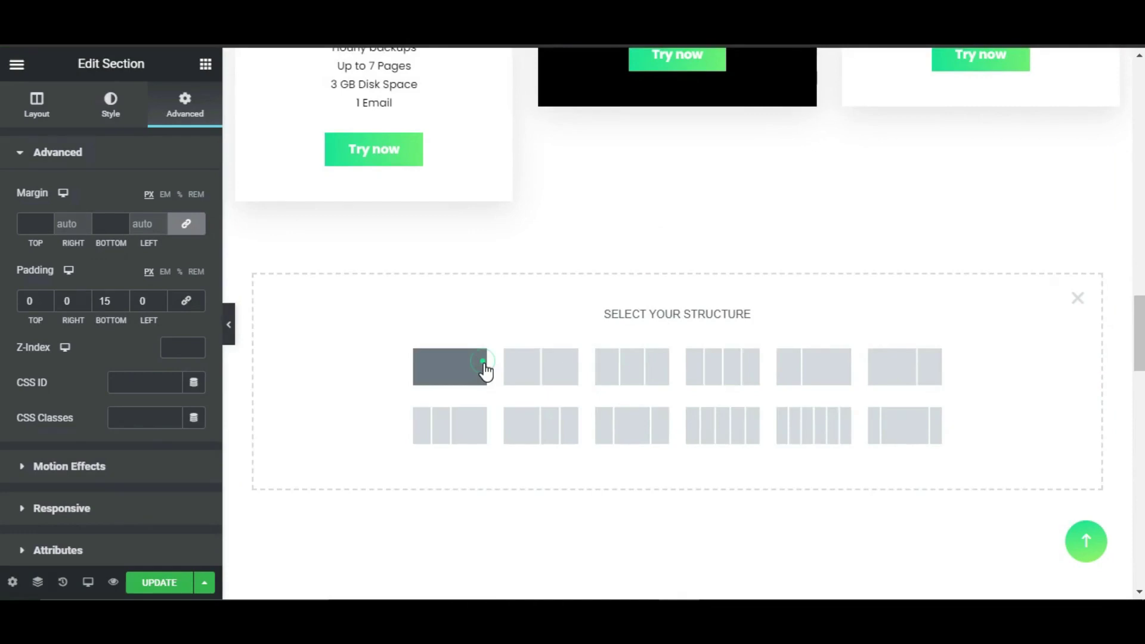
{"action": "left_click", "coordinate": [676, 268]}
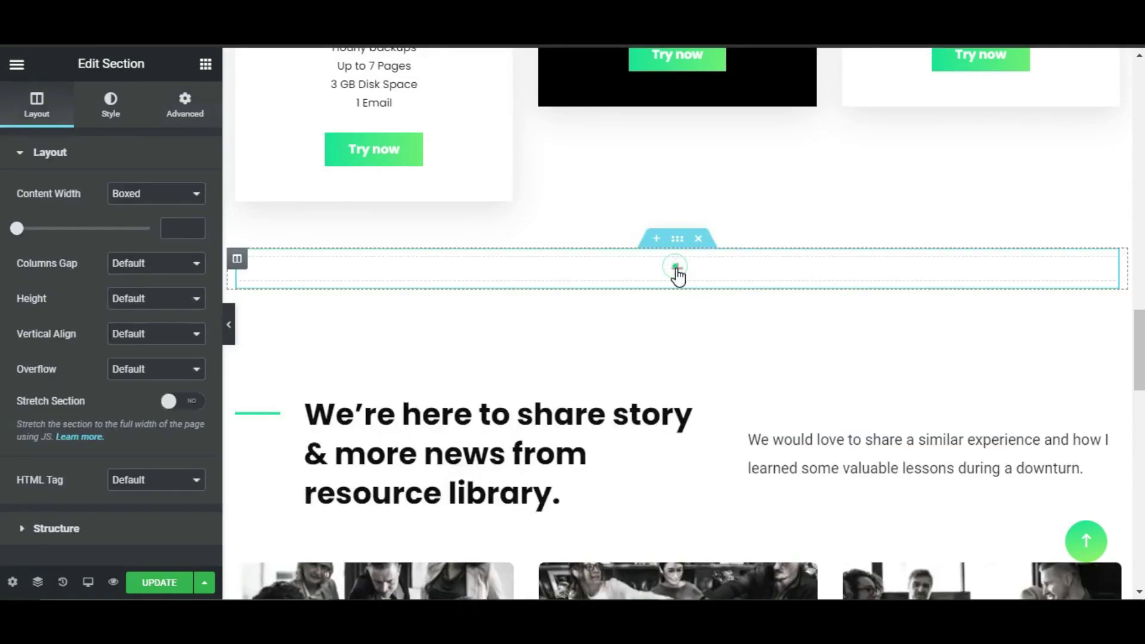
Step: Place a trial Testimonial widget, found by searching 'test', in the new section and bring up its actions
{"action": "left_click", "coordinate": [243, 161]}
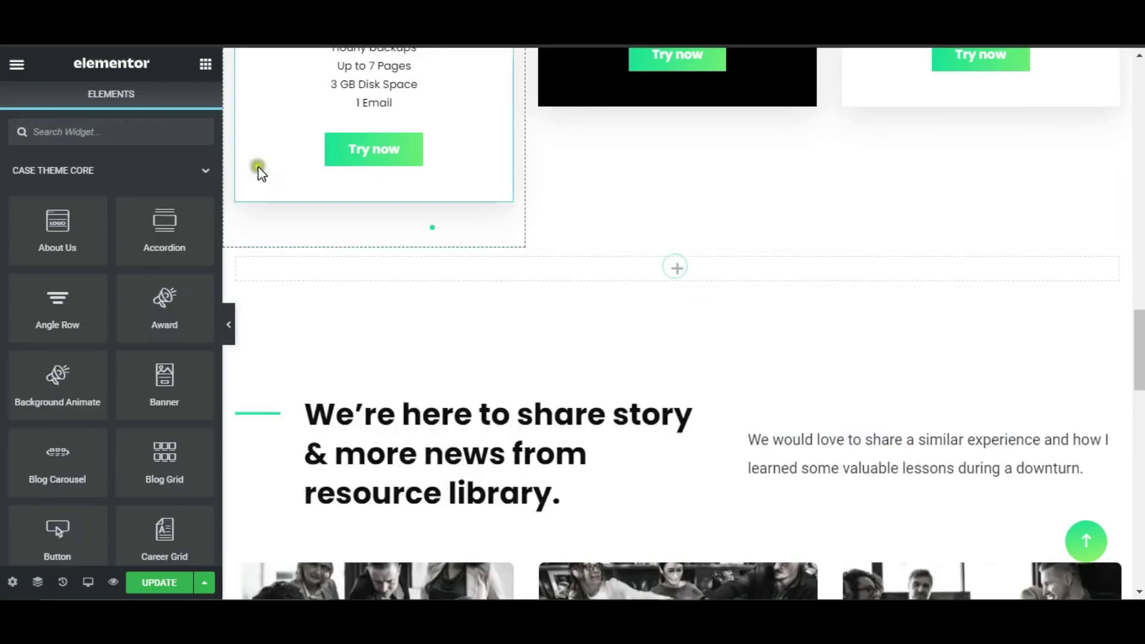
{"action": "left_click", "coordinate": [97, 131]}
{"action": "type", "text": "test"}
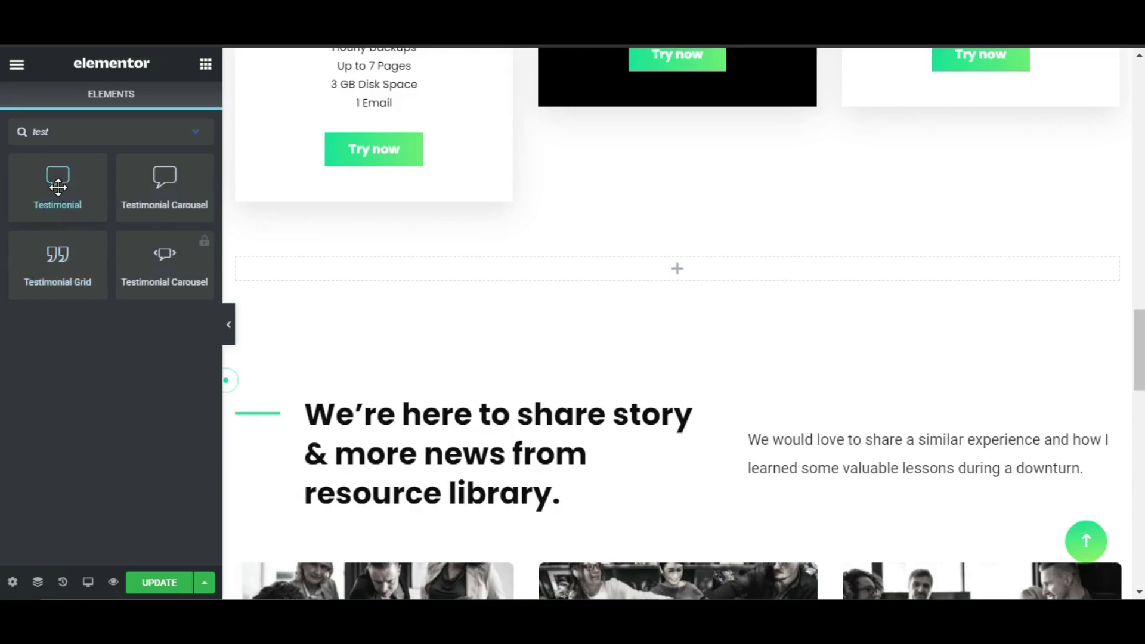
{"action": "left_click_drag", "start_coordinate": [58, 186], "coordinate": [683, 262]}
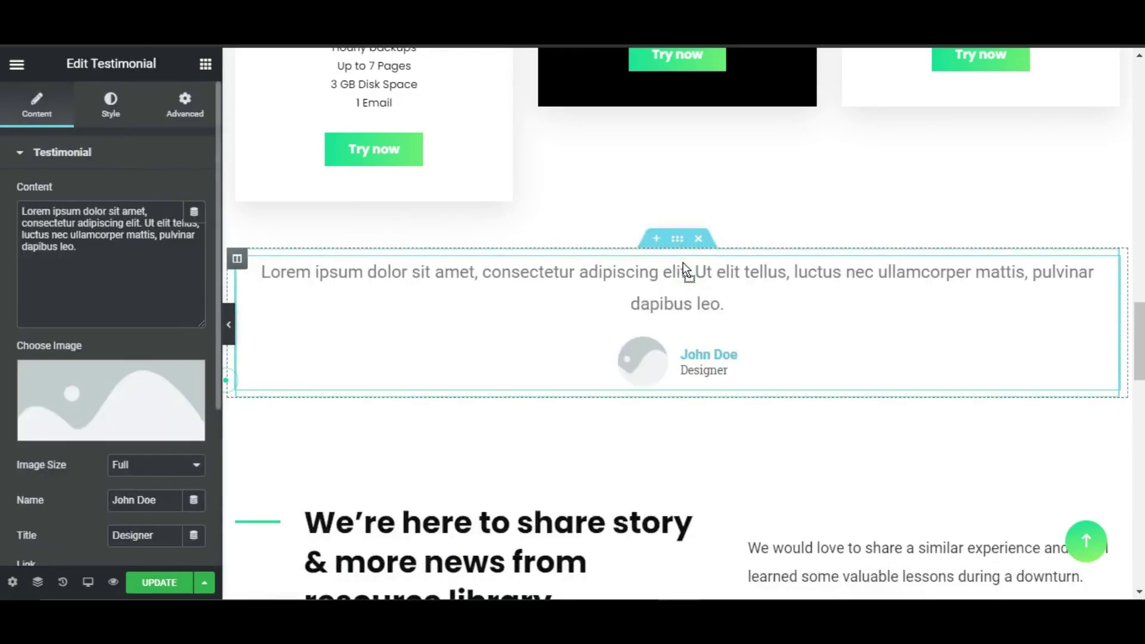
{"action": "scroll", "coordinate": [1056, 340], "scroll_direction": "down", "scroll_amount": 1}
{"action": "scroll", "coordinate": [1061, 345], "scroll_direction": "up", "scroll_amount": 1}
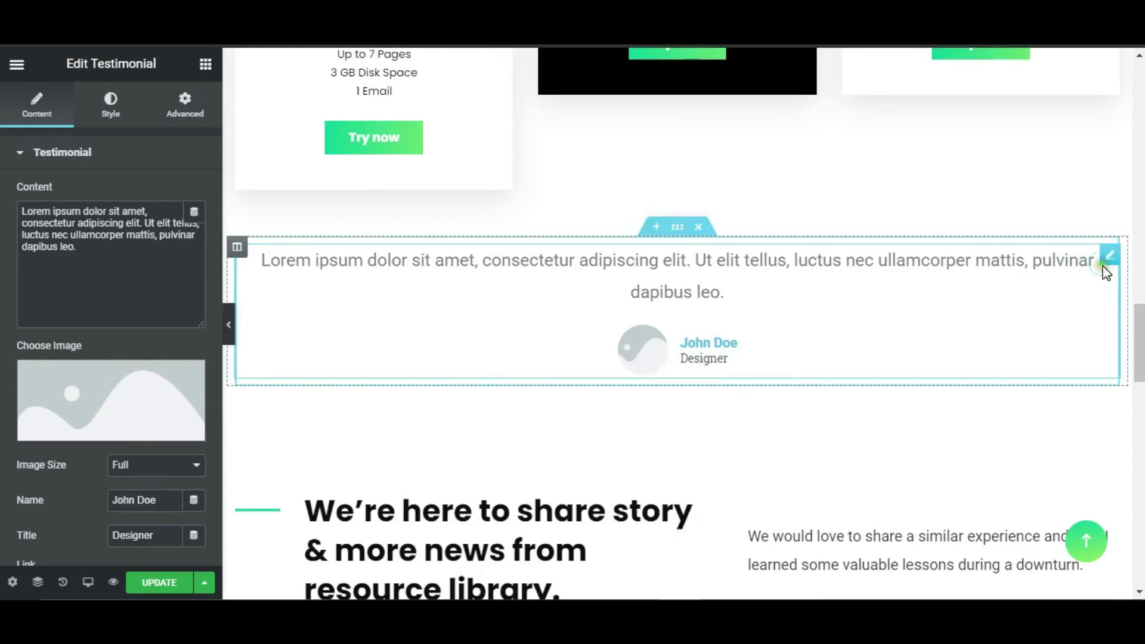
{"action": "left_click", "coordinate": [1110, 260]}
{"action": "right_click", "coordinate": [1111, 265]}
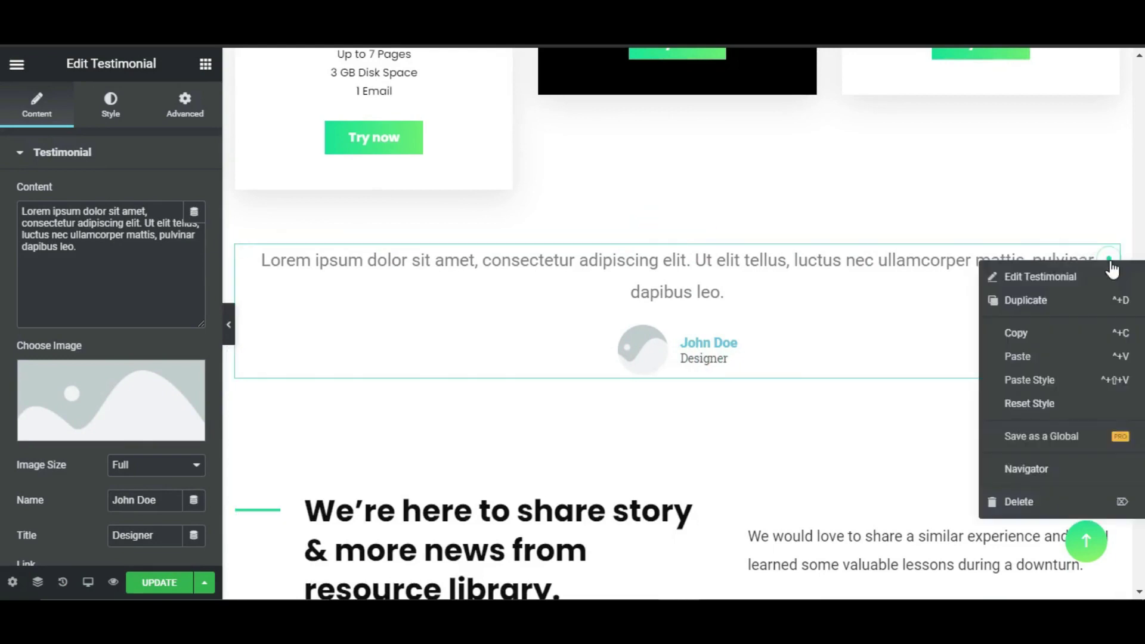
Step: Delete the trial Testimonial and drop a Testimonial Carousel into the empty section
{"action": "left_click", "coordinate": [1065, 506]}
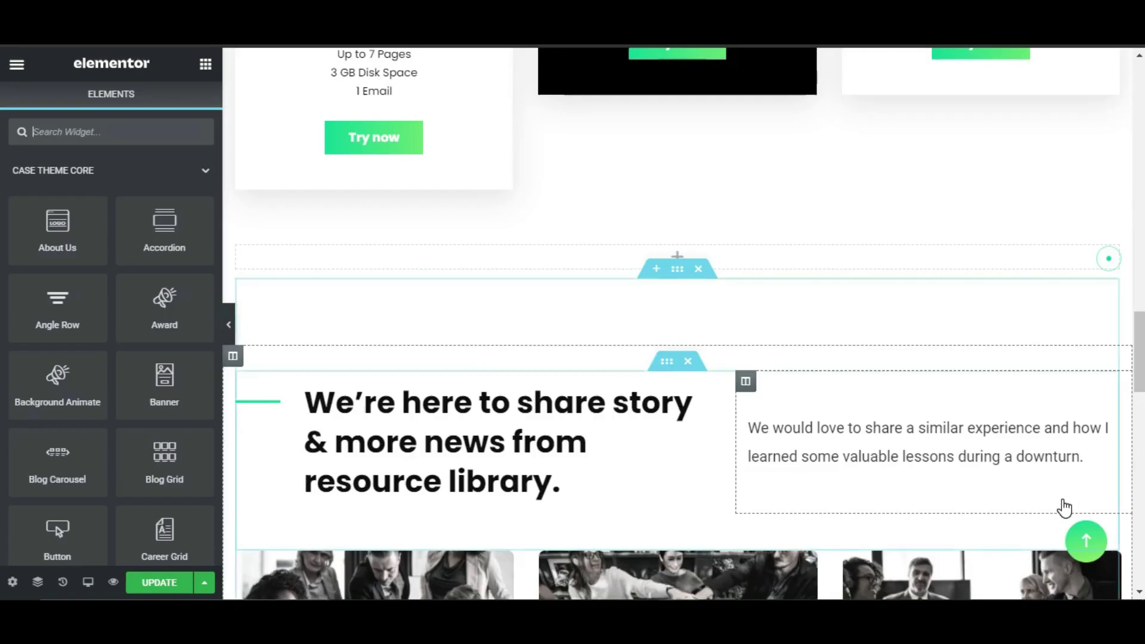
{"action": "left_click", "coordinate": [187, 130]}
{"action": "type", "text": "test"}
{"action": "left_click_drag", "start_coordinate": [165, 188], "coordinate": [694, 261]}
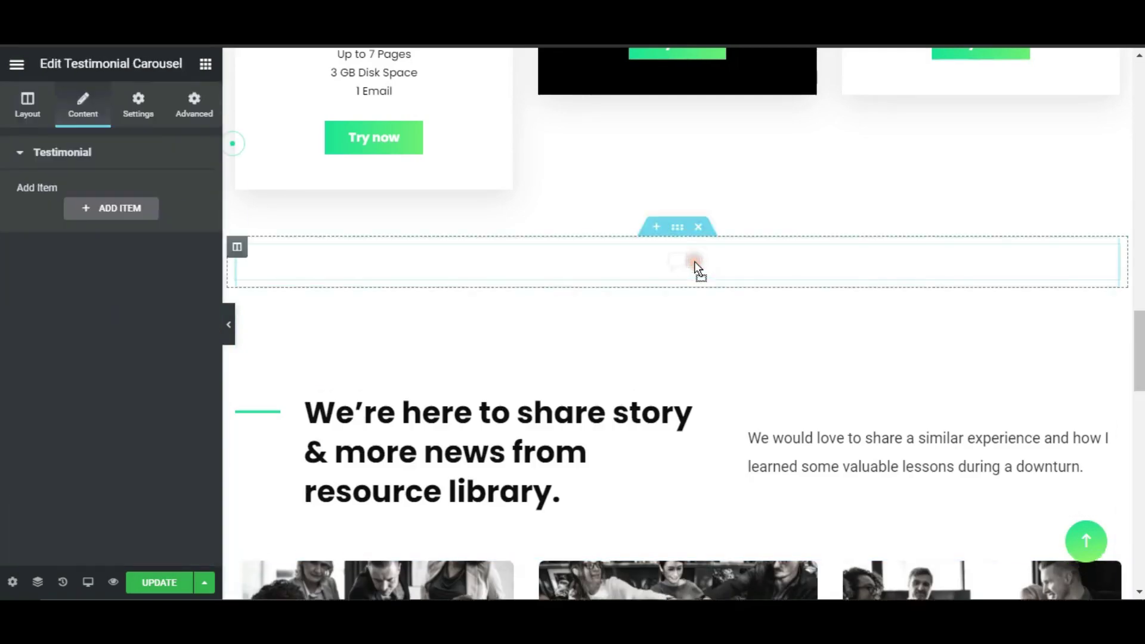
Step: Add a first carousel item and open the media library to choose its image
{"action": "left_click", "coordinate": [94, 216]}
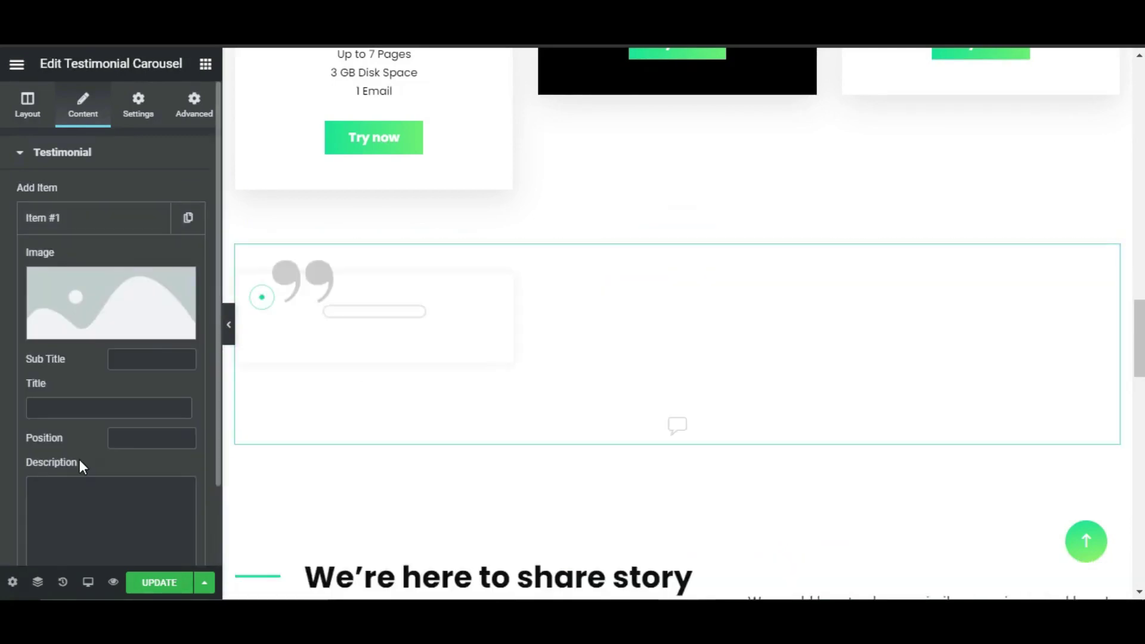
{"action": "left_click", "coordinate": [85, 299]}
{"action": "left_click", "coordinate": [95, 488]}
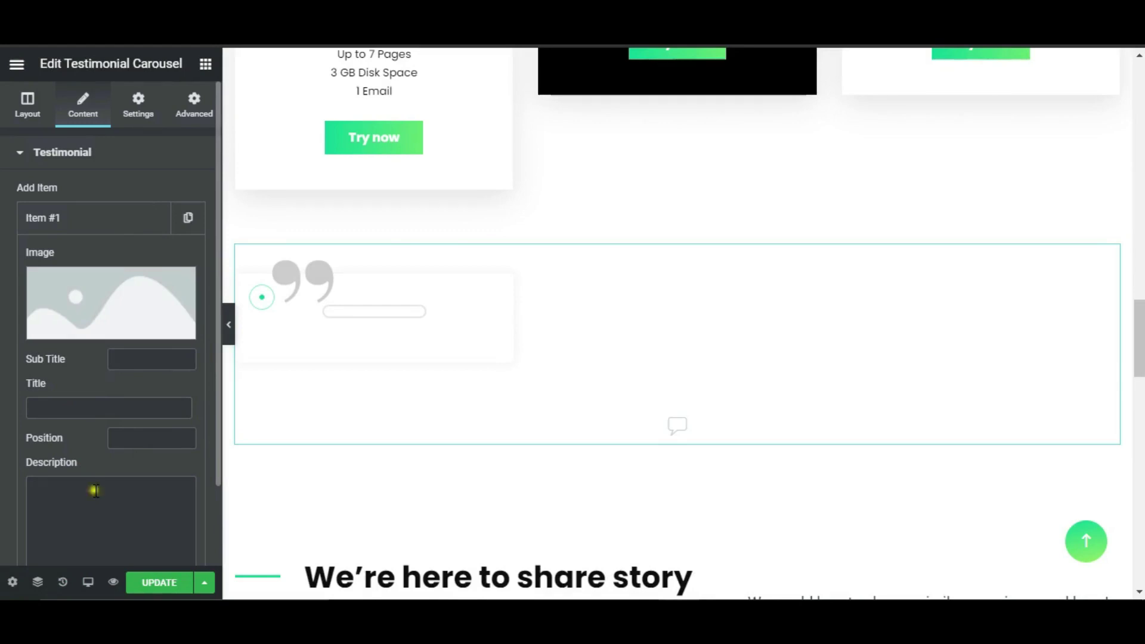
{"action": "left_click", "coordinate": [69, 277]}
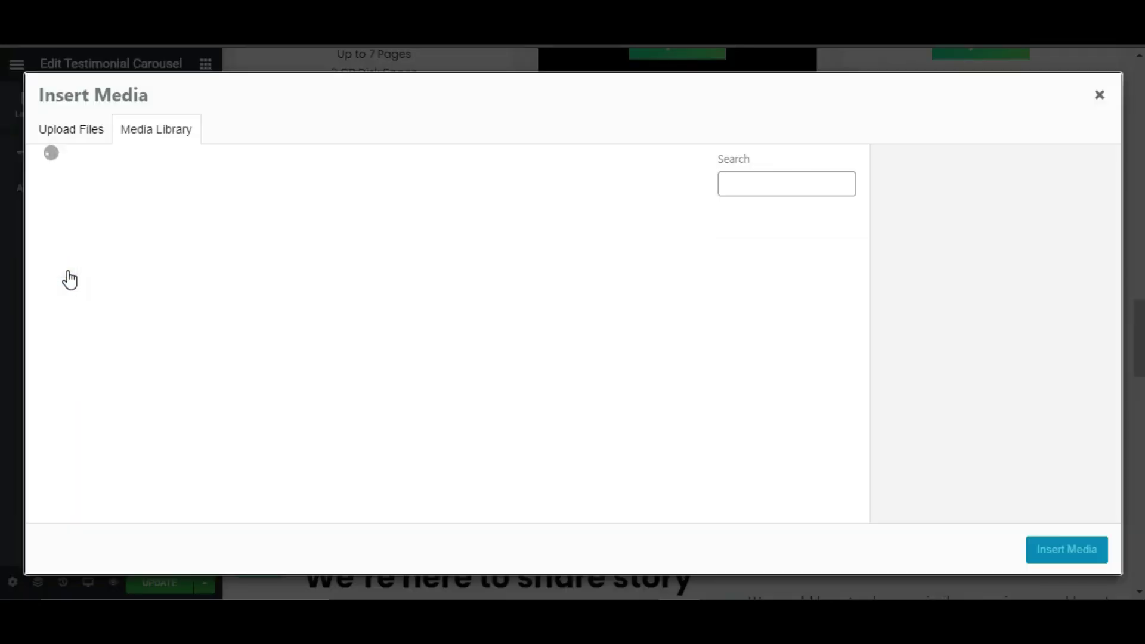
Step: Insert the smiling man's portrait photo as the first testimonial's image
{"action": "left_click", "coordinate": [862, 256]}
{"action": "left_click_drag", "start_coordinate": [861, 254], "coordinate": [859, 317]}
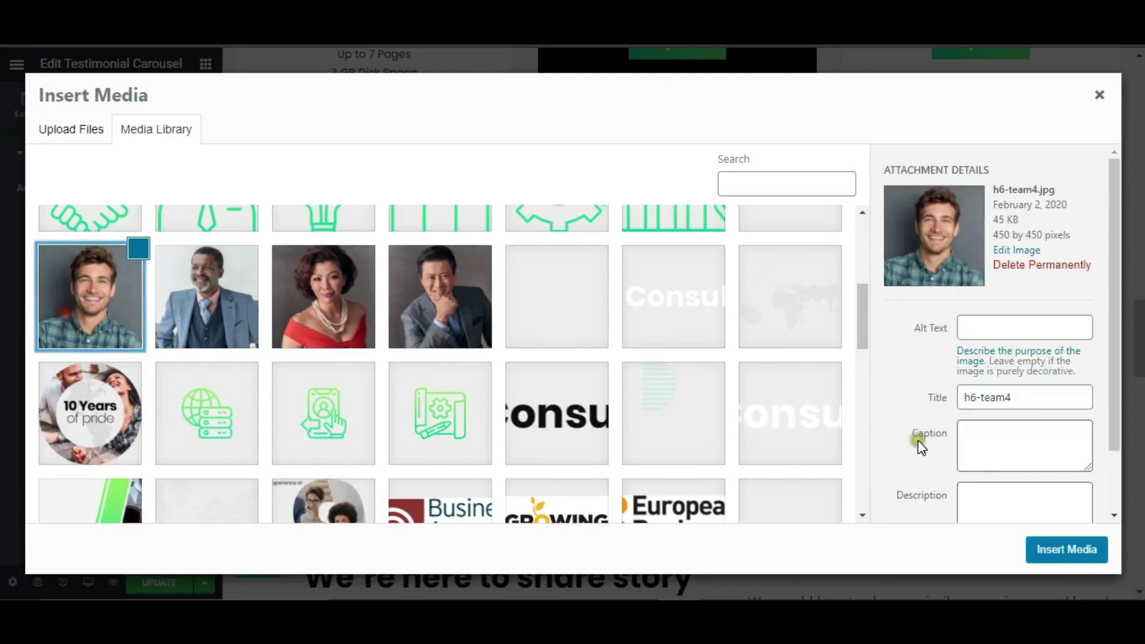
{"action": "left_click", "coordinate": [1048, 547]}
{"action": "left_click_drag", "start_coordinate": [217, 454], "coordinate": [217, 474]}
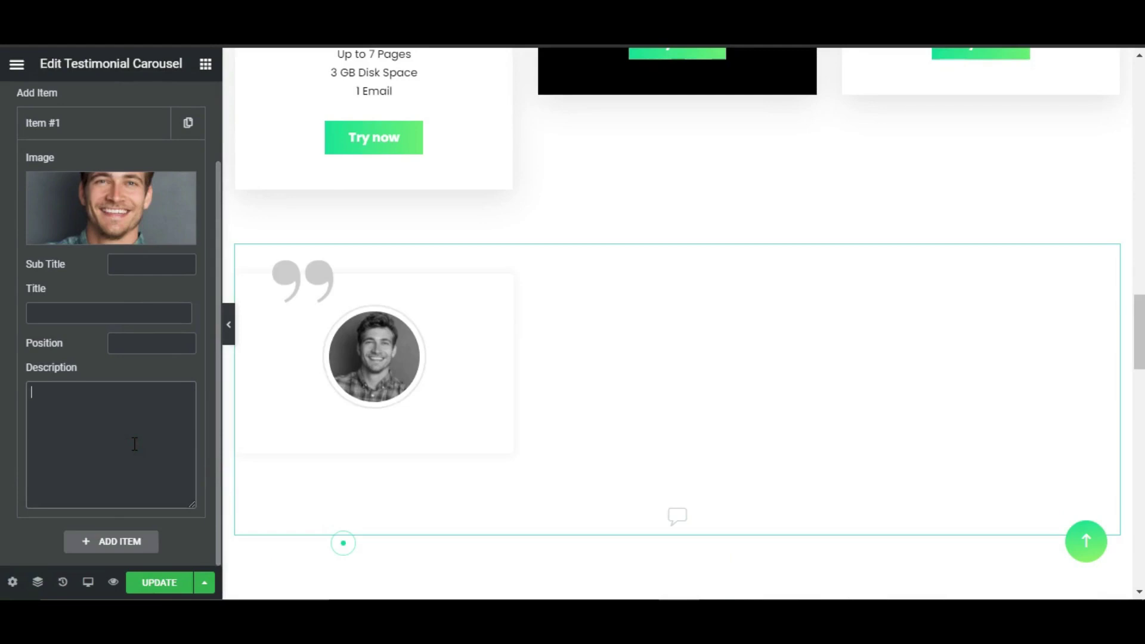
Step: Paste the 'Excellent customer service…' quote as the description and enter the reviewer's name
{"action": "left_click", "coordinate": [135, 444]}
{"action": "scroll", "coordinate": [605, 521], "scroll_direction": "down", "scroll_amount": 2}
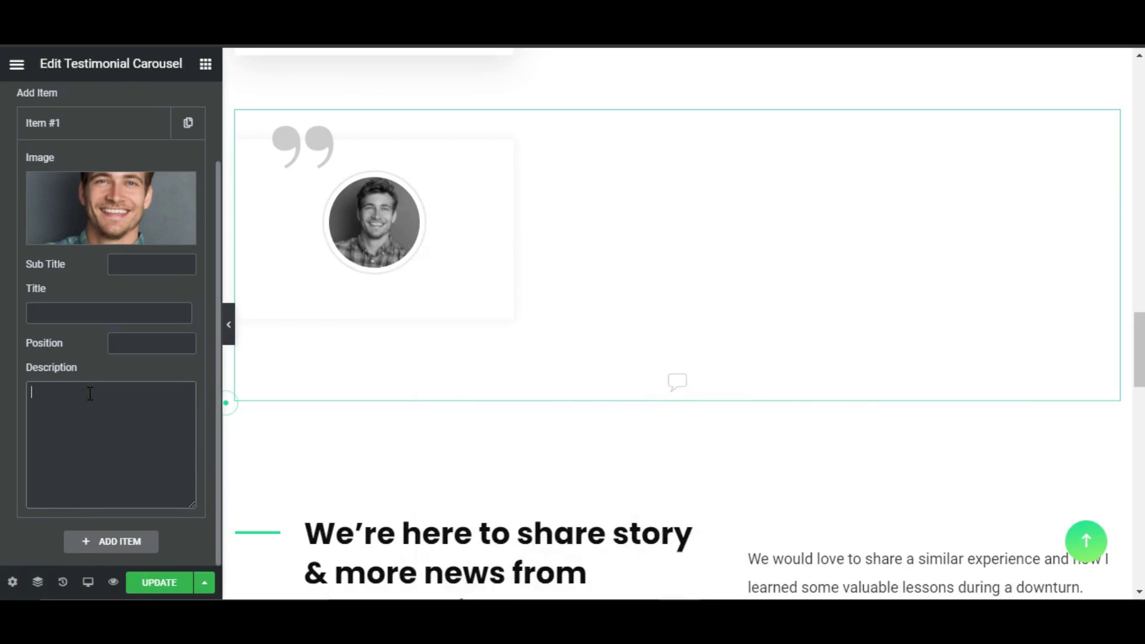
{"action": "type", "text": "Excellent customer service. Excellent Product. Would Definitely Recommend."}
{"action": "left_click", "coordinate": [91, 319]}
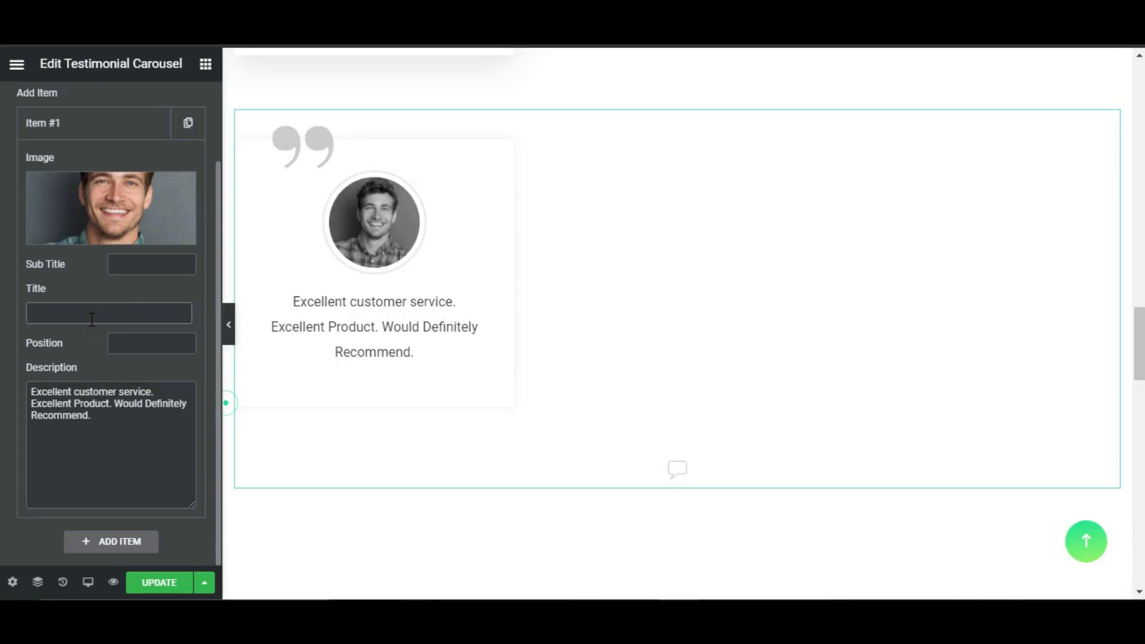
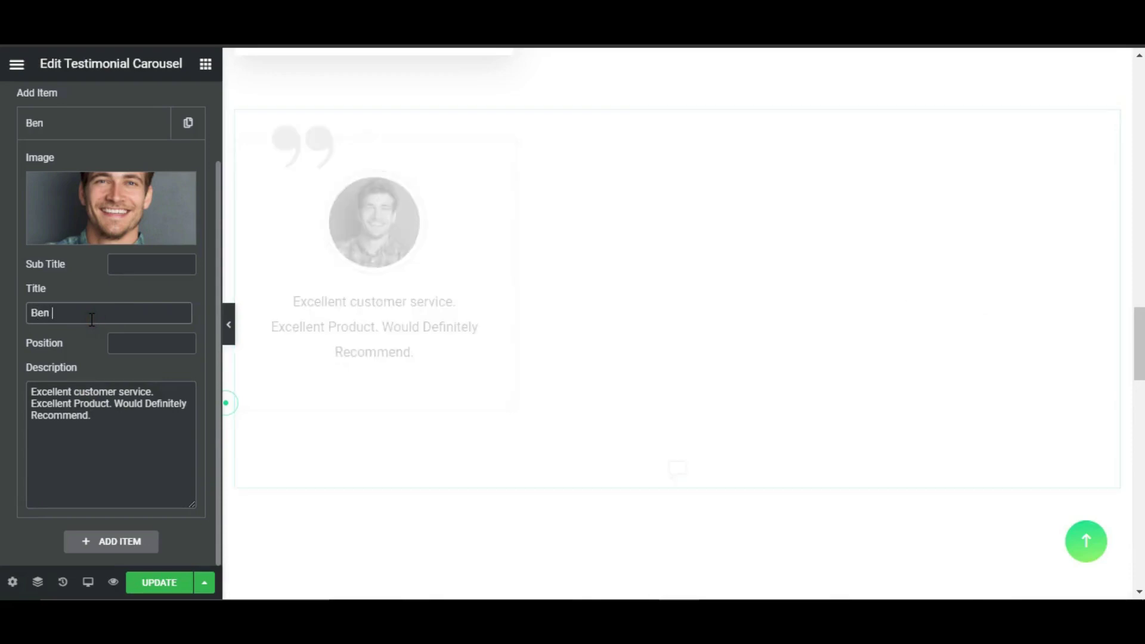
Step: Set the position to 'CEO, Graphic studios' and add a second, empty testimonial item
{"action": "left_click", "coordinate": [138, 344]}
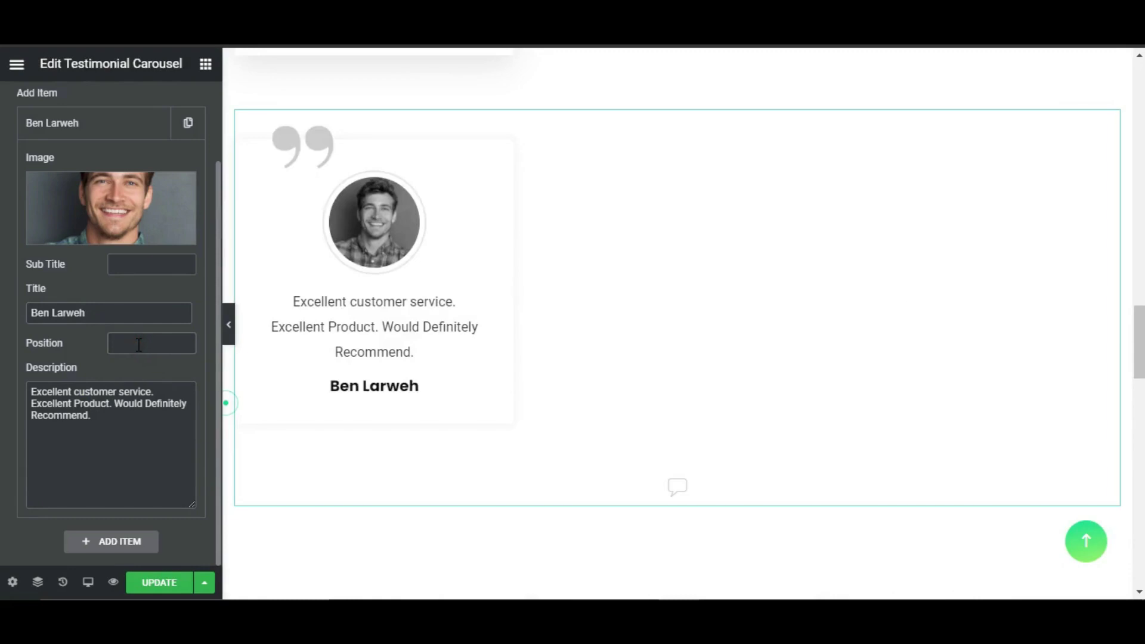
{"action": "type", "text": "C"}
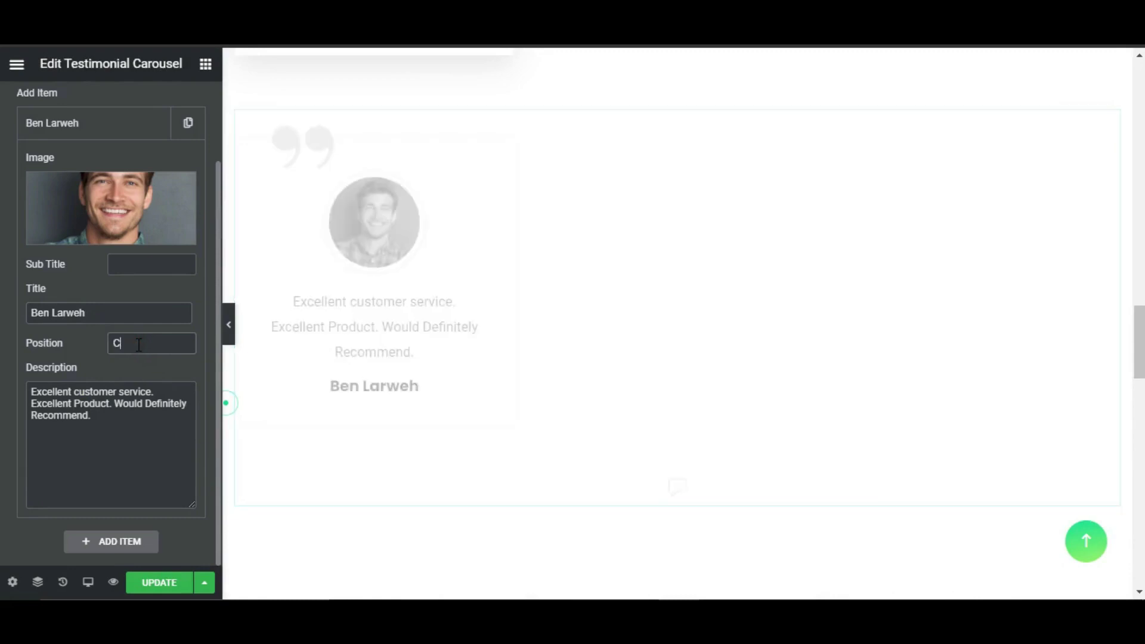
{"action": "type", "text": "EO, Graphic"}
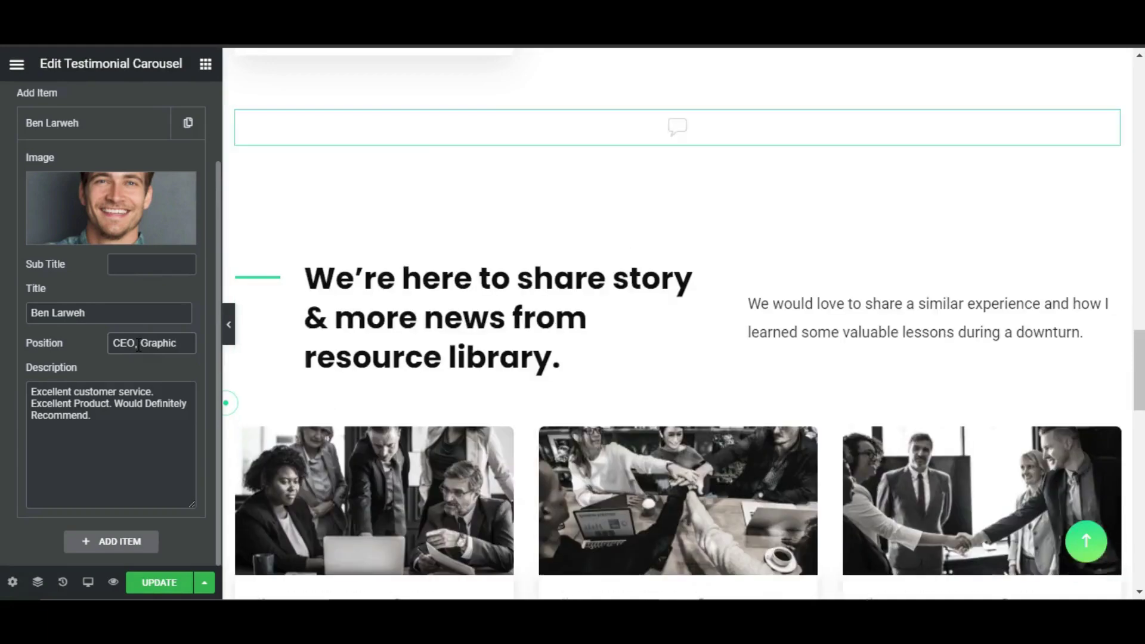
{"action": "type", "text": " studei"}
{"action": "key", "text": "BackSpace"}
{"action": "key", "text": "BackSpace"}
{"action": "type", "text": "ios"}
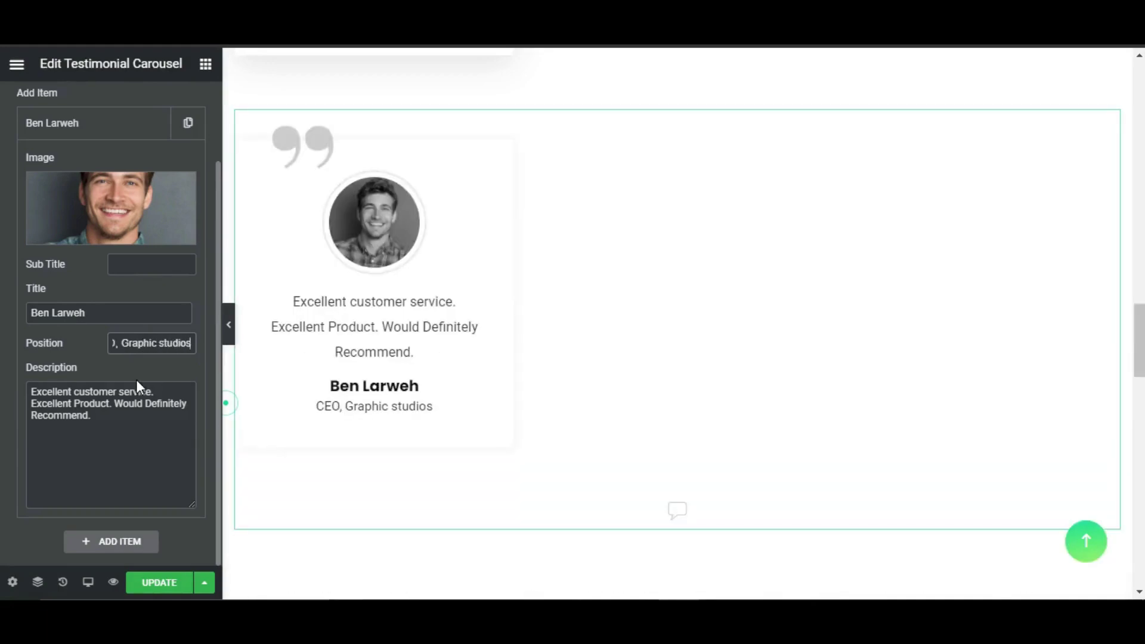
{"action": "left_click", "coordinate": [95, 122]}
{"action": "left_click", "coordinate": [107, 175]}
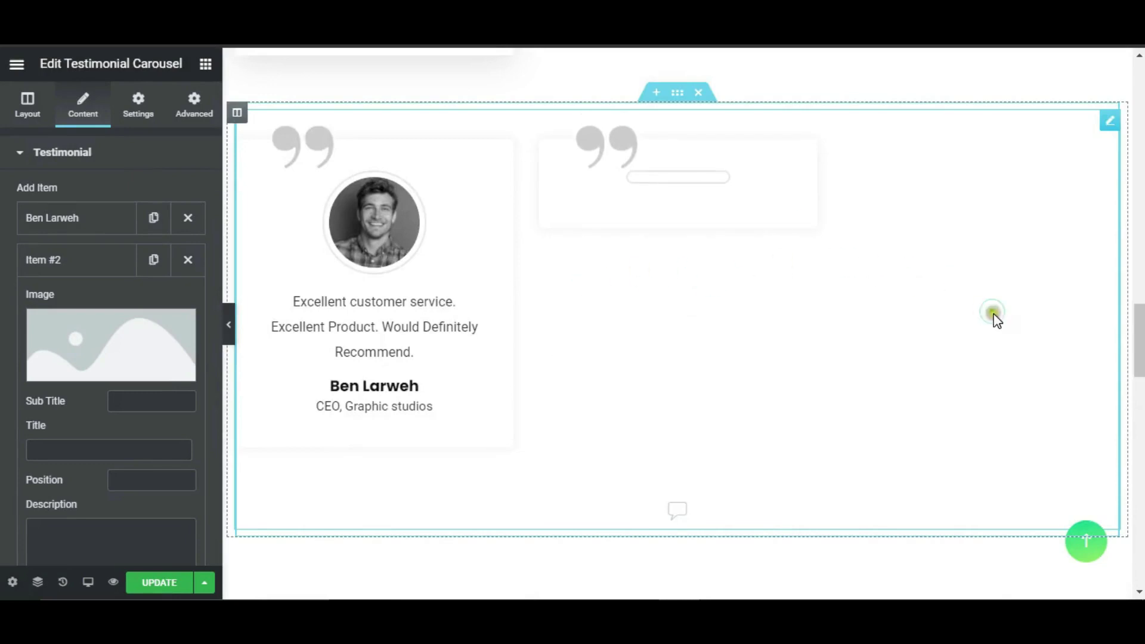
Step: Remove the empty item and duplicate the first testimonial twice, giving three identical cards
{"action": "left_click", "coordinate": [186, 261]}
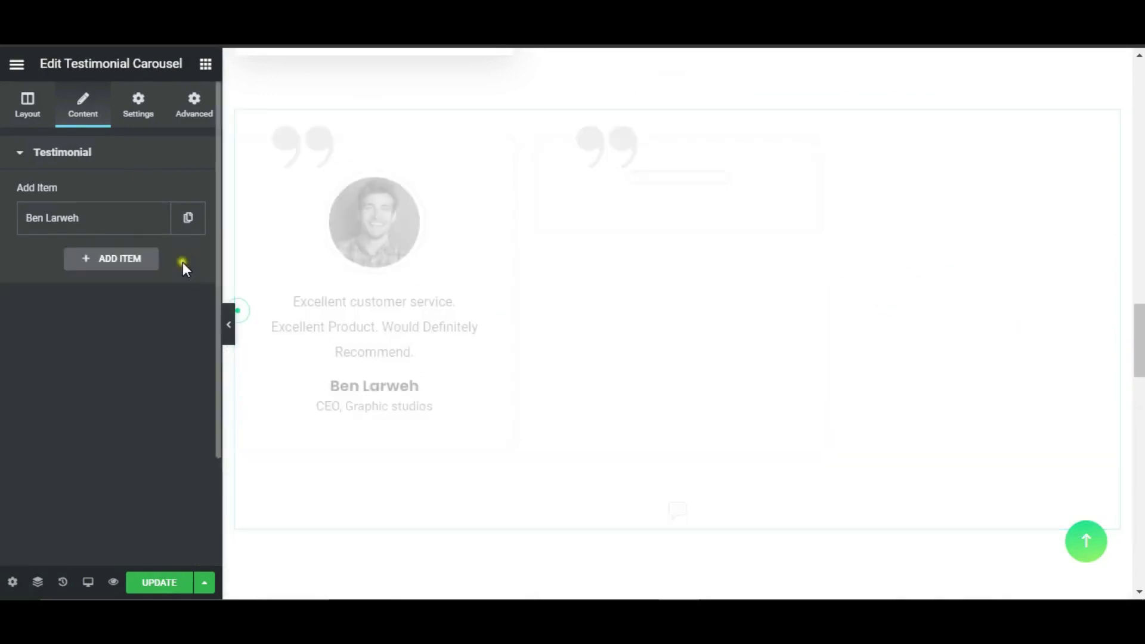
{"action": "left_click", "coordinate": [188, 220]}
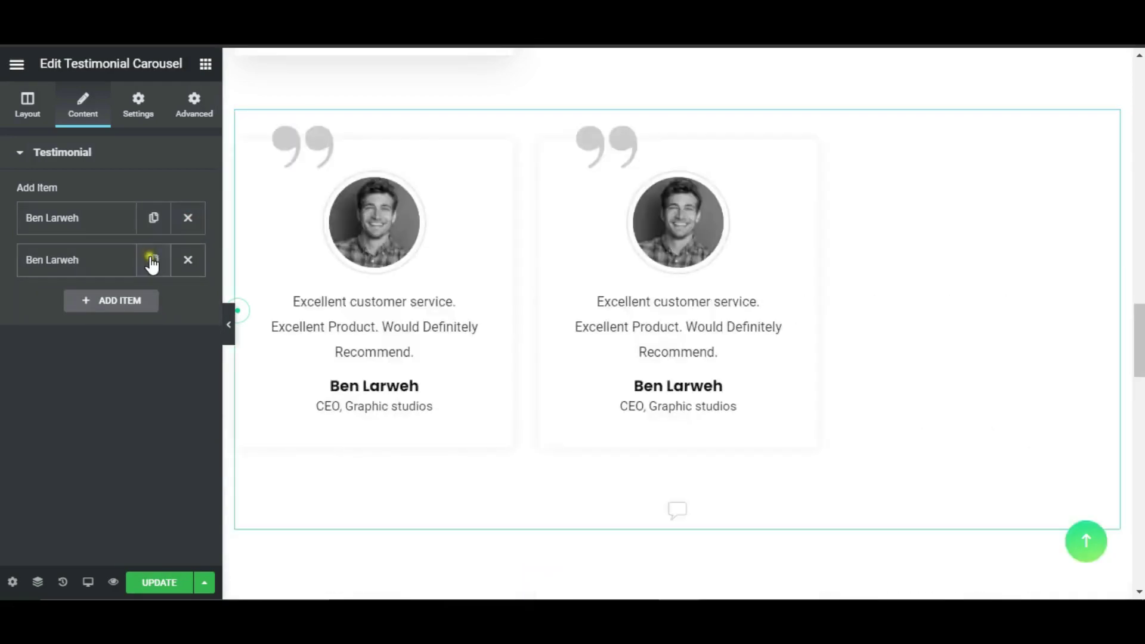
{"action": "left_click", "coordinate": [153, 260]}
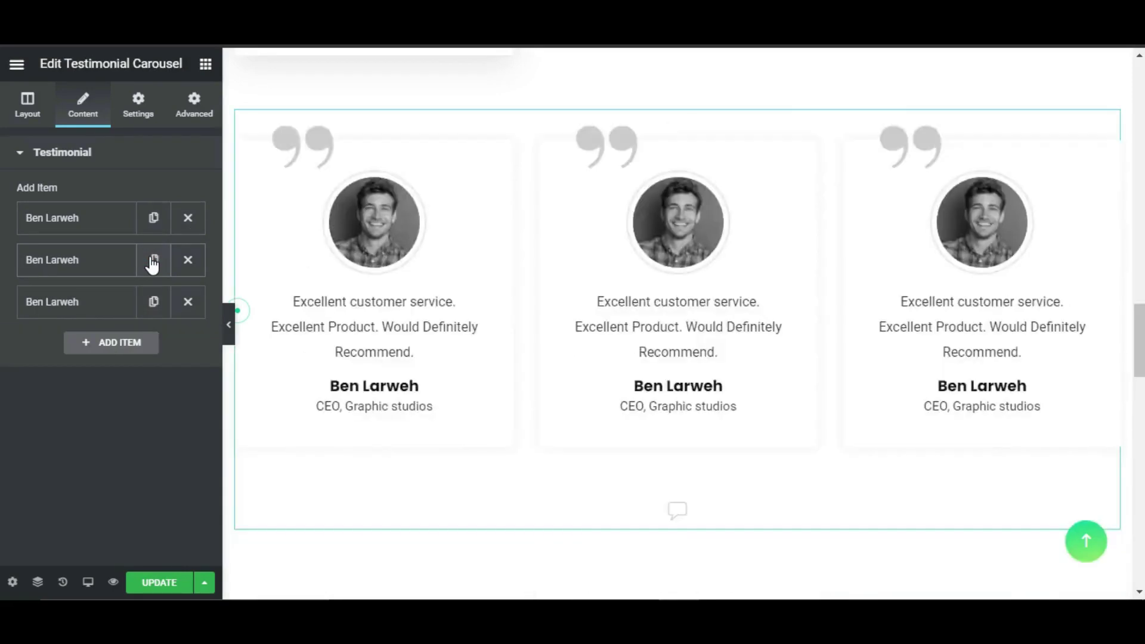
{"action": "left_click", "coordinate": [90, 261]}
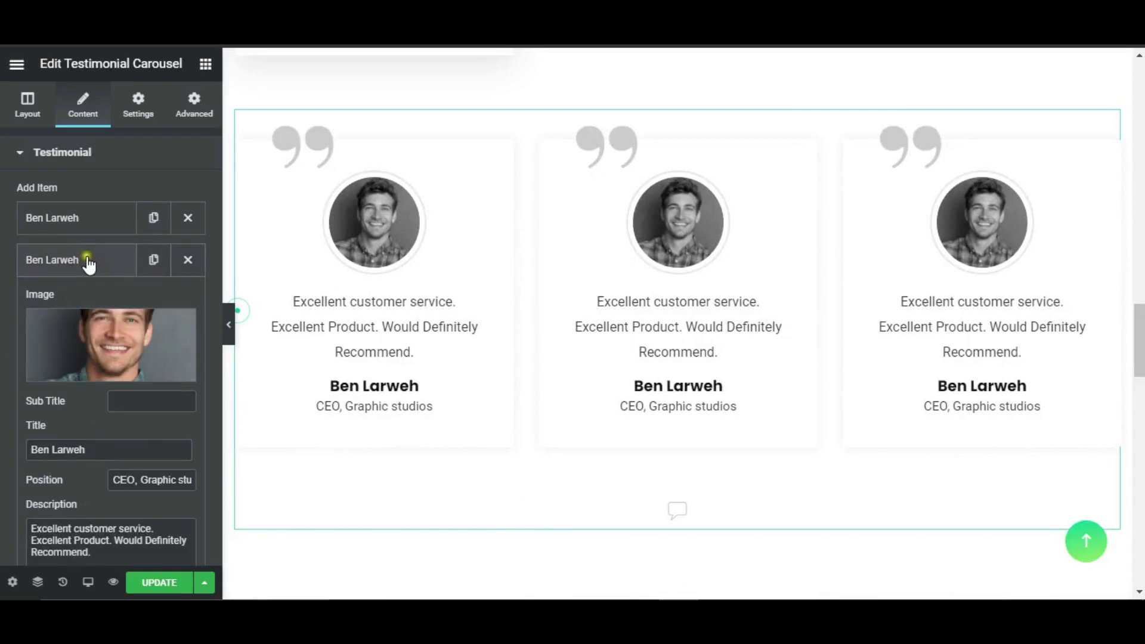
{"action": "left_click", "coordinate": [87, 261]}
{"action": "left_click_drag", "start_coordinate": [1140, 347], "coordinate": [1140, 343]}
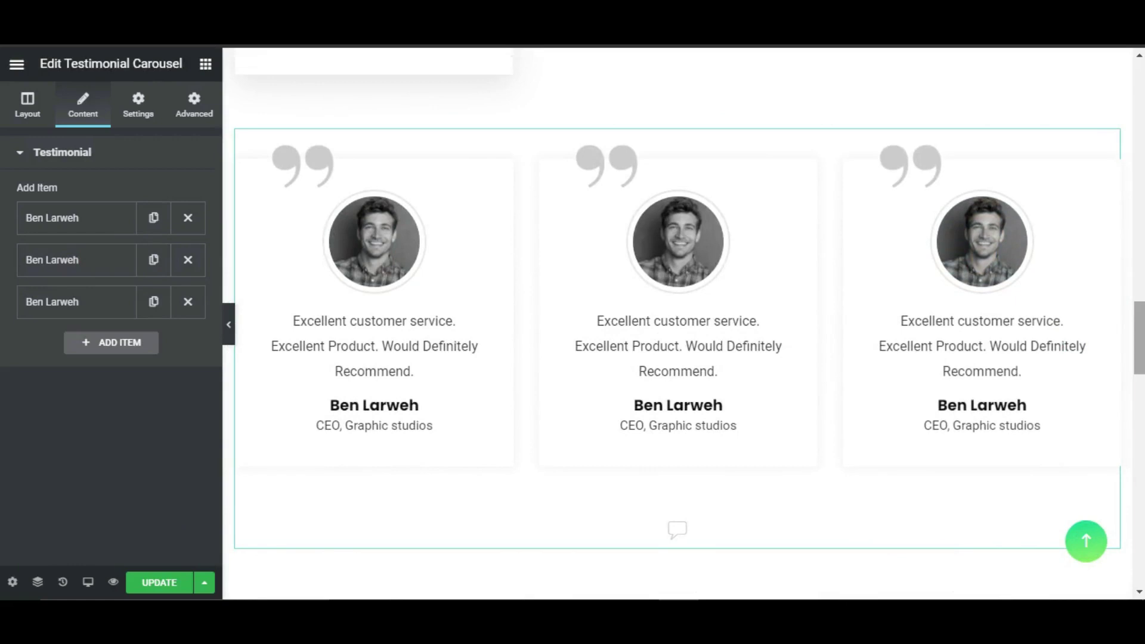
{"action": "scroll", "coordinate": [590, 358], "scroll_direction": "up", "scroll_amount": 4}
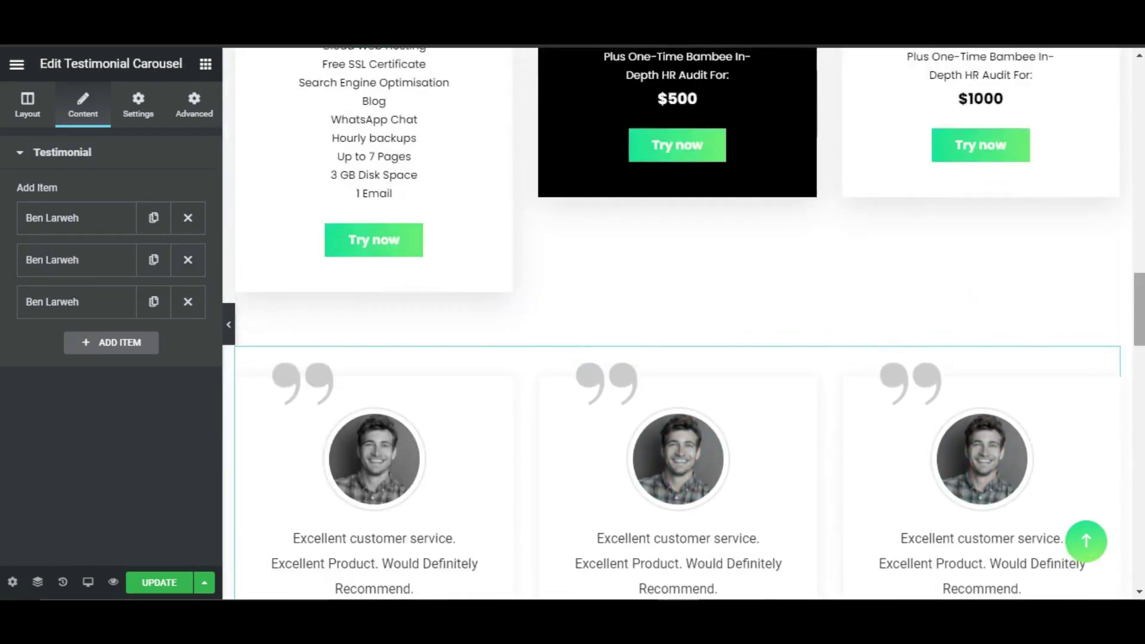
{"action": "scroll", "coordinate": [544, 245], "scroll_direction": "up", "scroll_amount": 15}
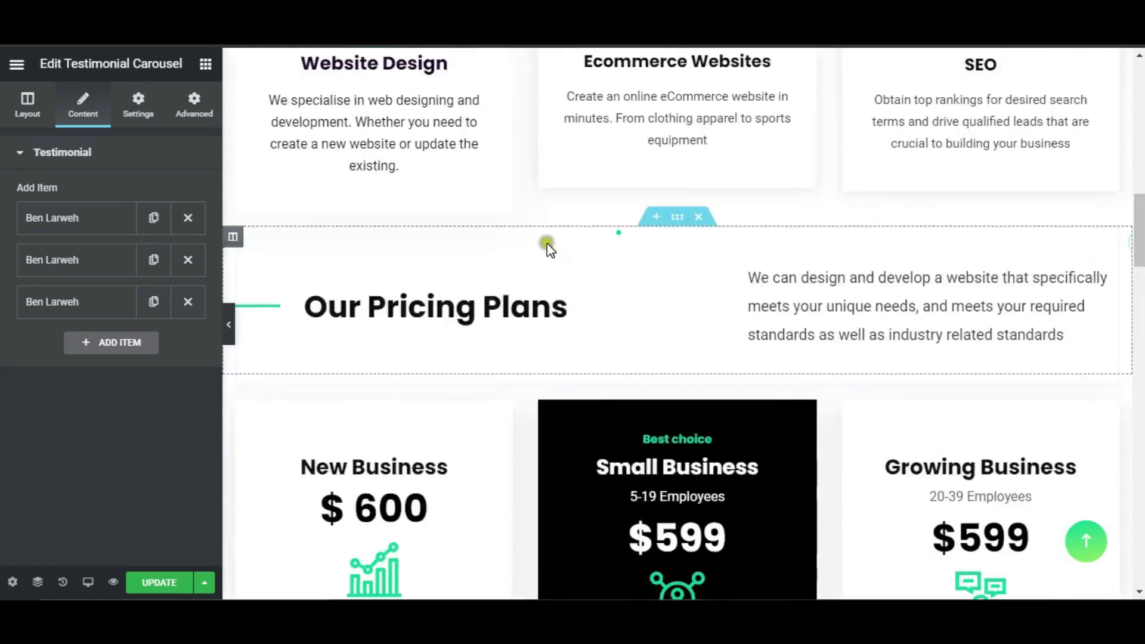
{"action": "scroll", "coordinate": [513, 298], "scroll_direction": "down", "scroll_amount": 4}
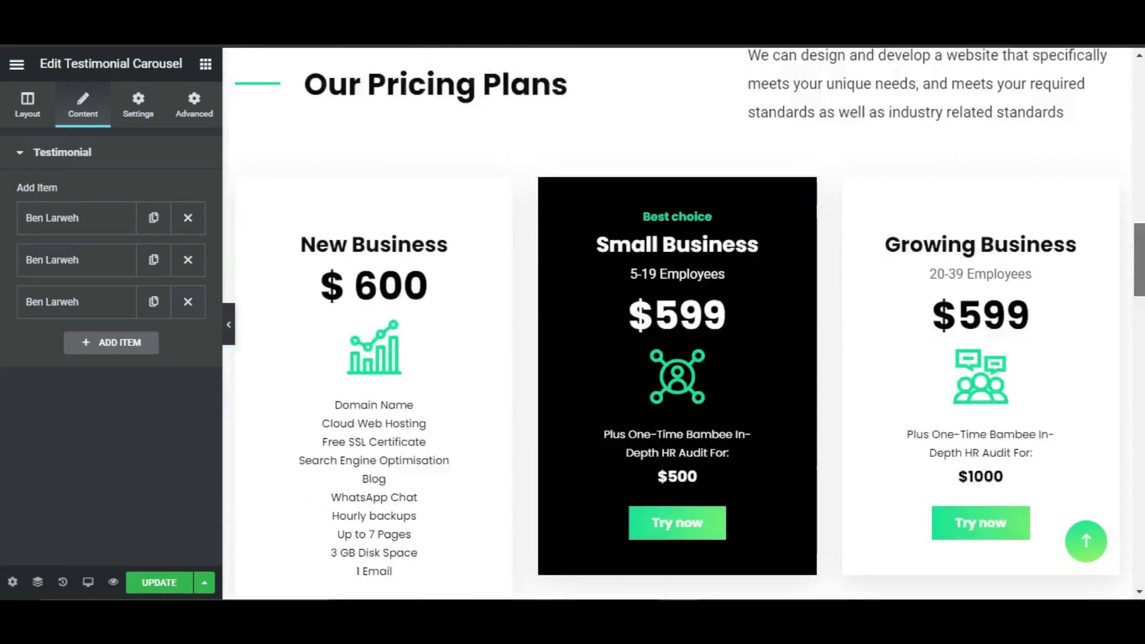
{"action": "scroll", "coordinate": [477, 305], "scroll_direction": "up", "scroll_amount": 4}
{"action": "scroll", "coordinate": [467, 305], "scroll_direction": "down", "scroll_amount": 10}
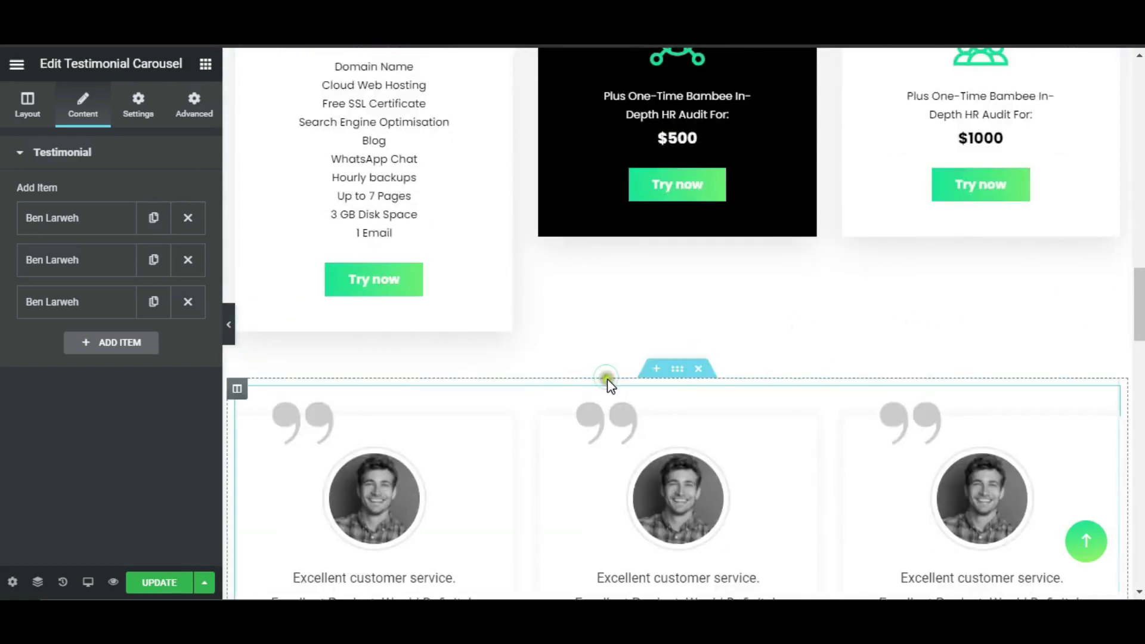
Step: Add a single-column section above the carousel containing a Heading widget
{"action": "left_click", "coordinate": [655, 375]}
{"action": "left_click", "coordinate": [657, 455]}
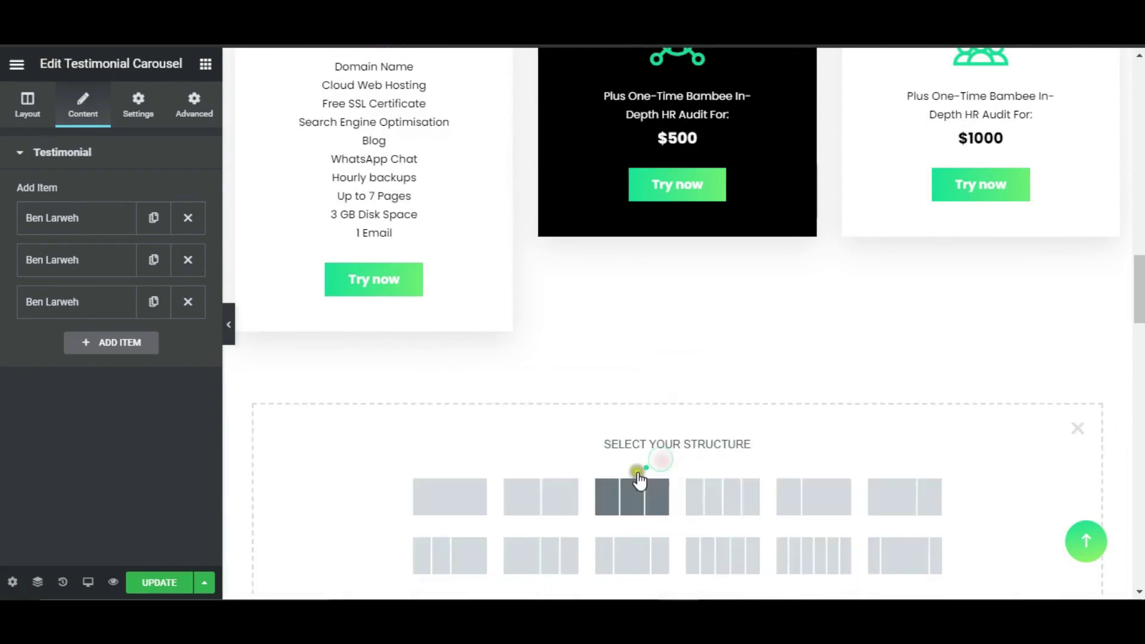
{"action": "left_click", "coordinate": [469, 496]}
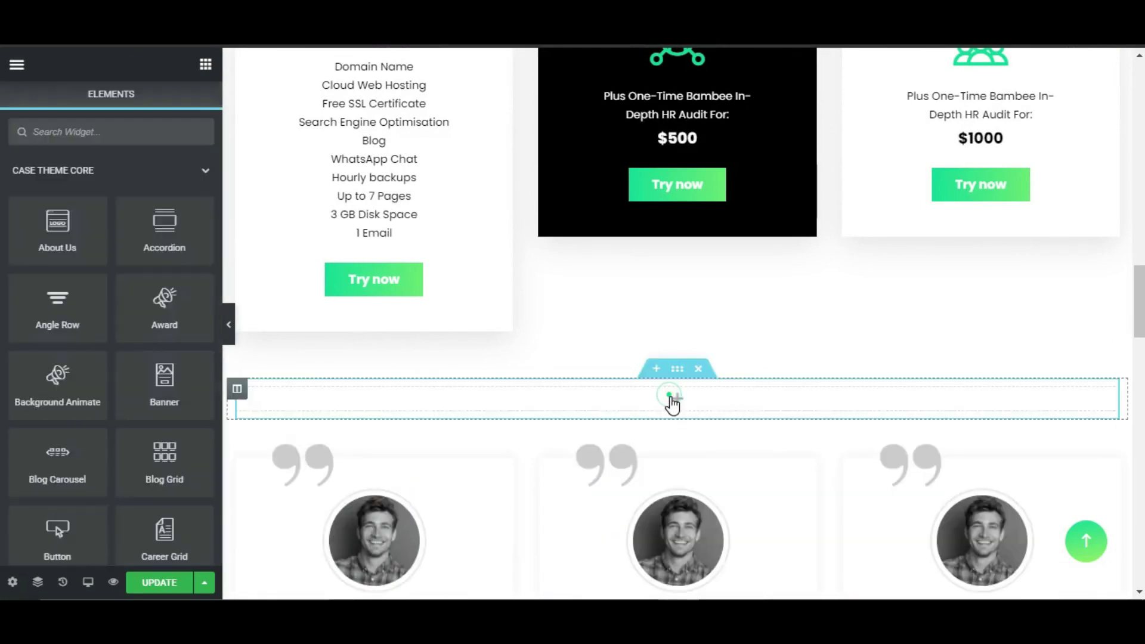
{"action": "left_click", "coordinate": [80, 136]}
{"action": "type", "text": "hea"}
{"action": "left_click_drag", "start_coordinate": [165, 182], "coordinate": [683, 397]}
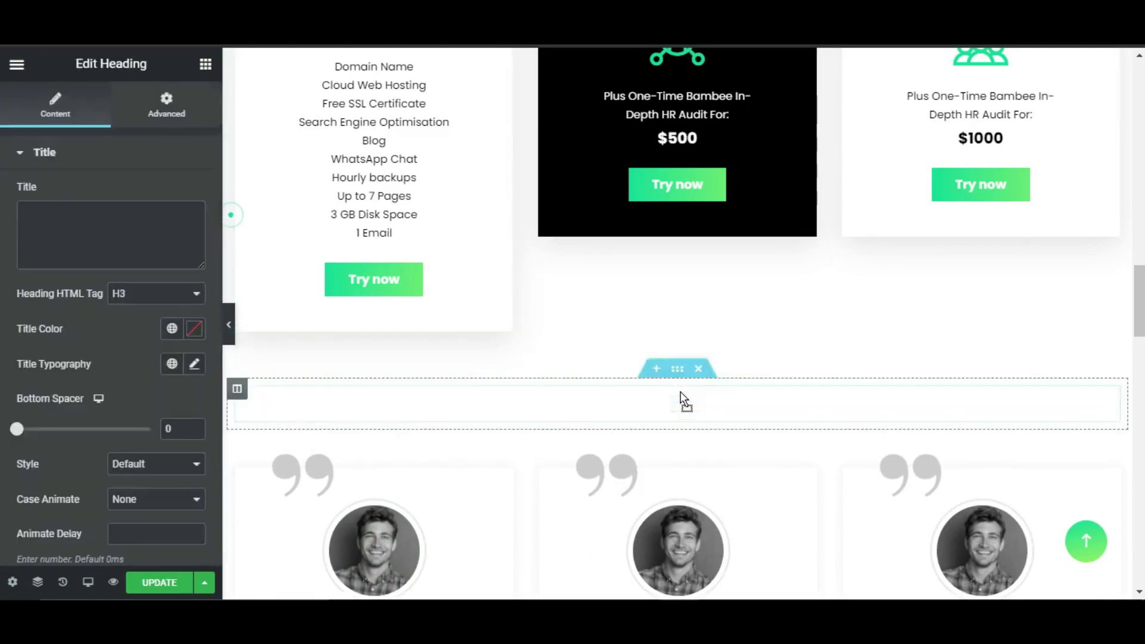
Step: Set the heading title to 'Testimonials' and center it
{"action": "left_click", "coordinate": [152, 221]}
{"action": "type", "text": "Test"}
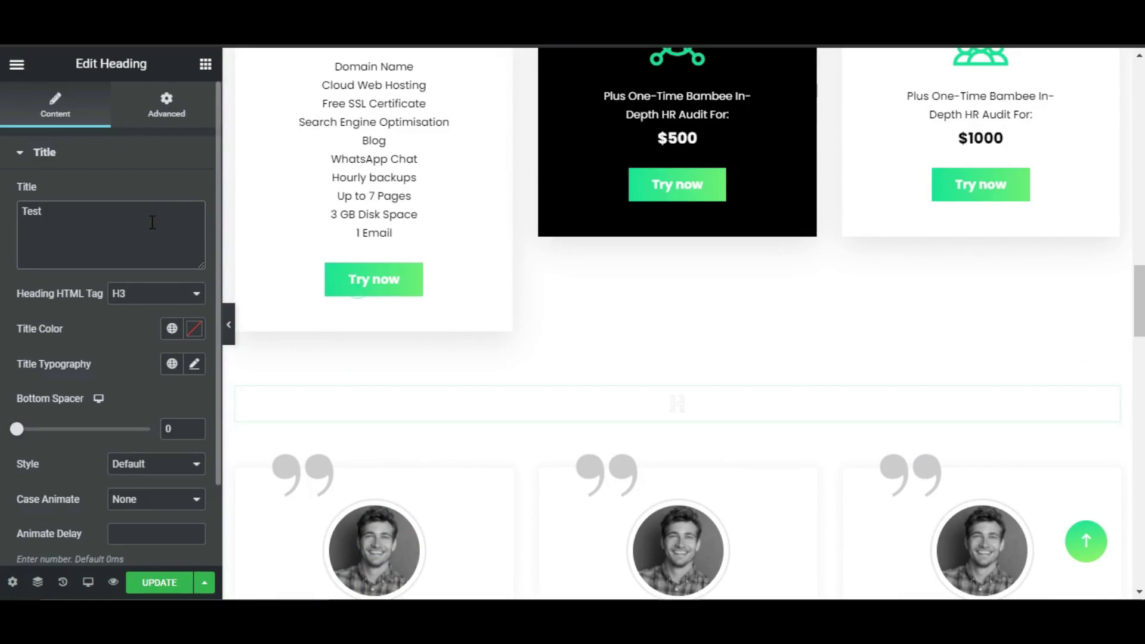
{"action": "type", "text": "imonials"}
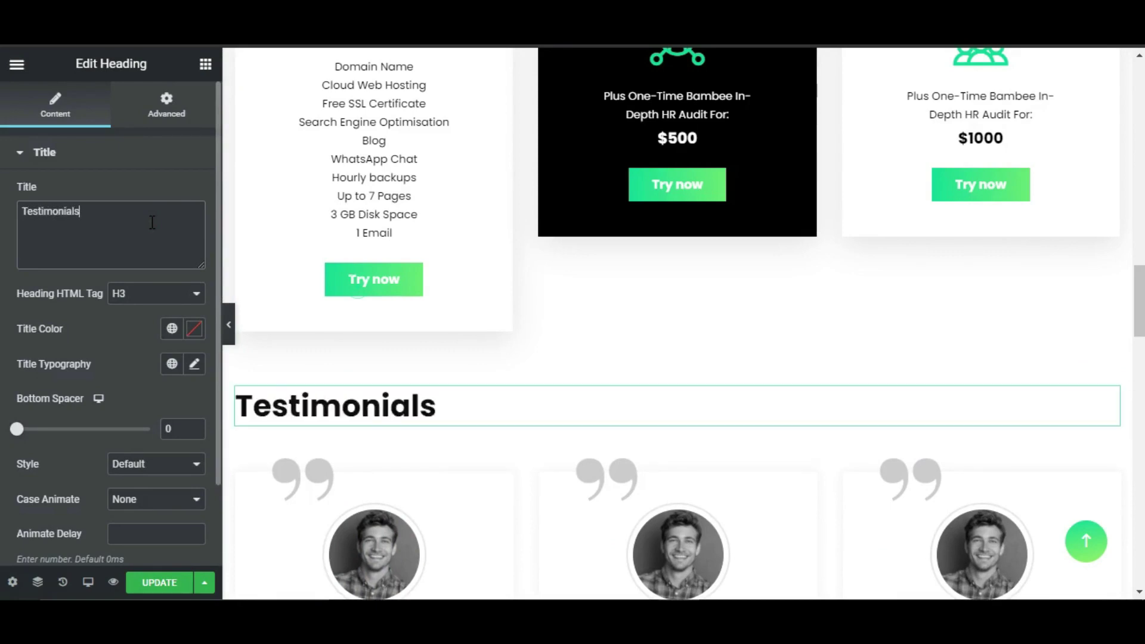
{"action": "left_click", "coordinate": [69, 157]}
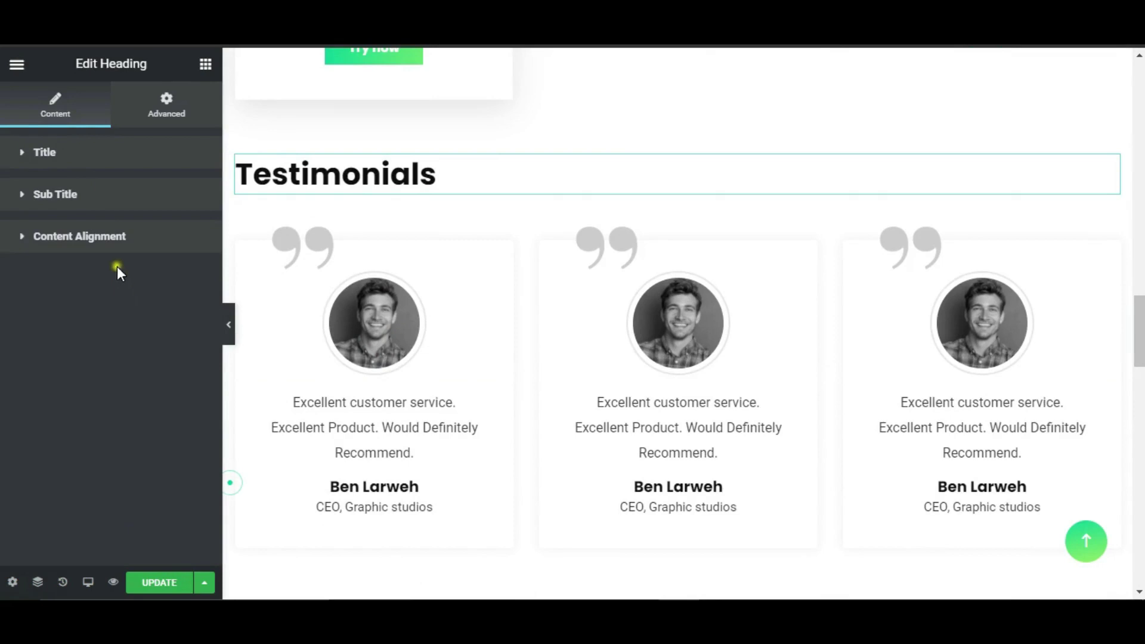
{"action": "left_click", "coordinate": [102, 237]}
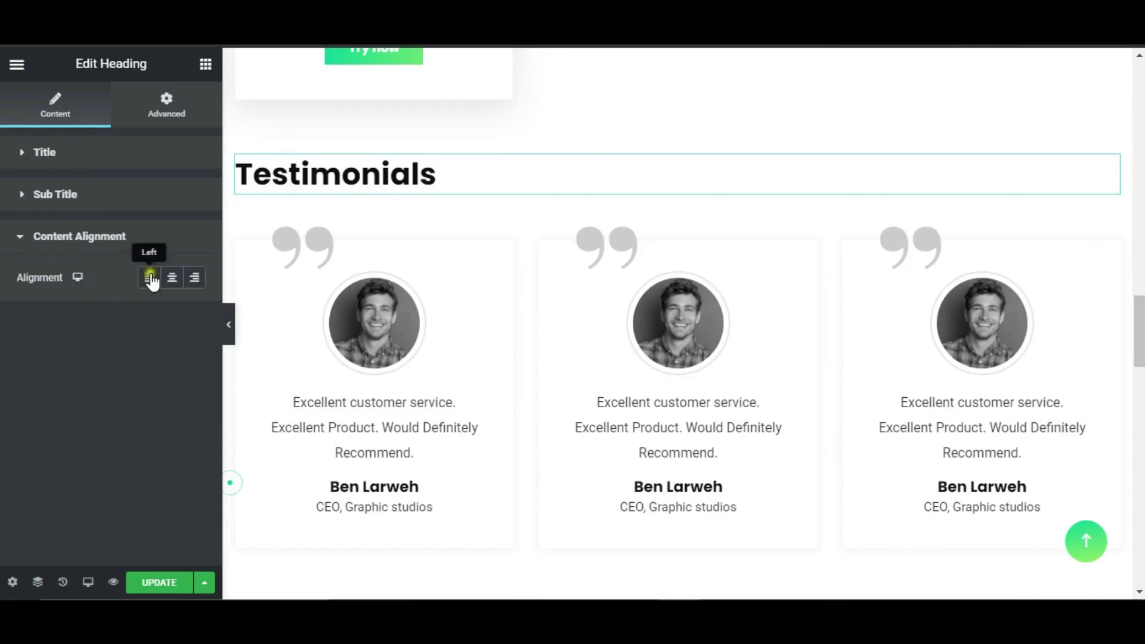
{"action": "left_click", "coordinate": [173, 280]}
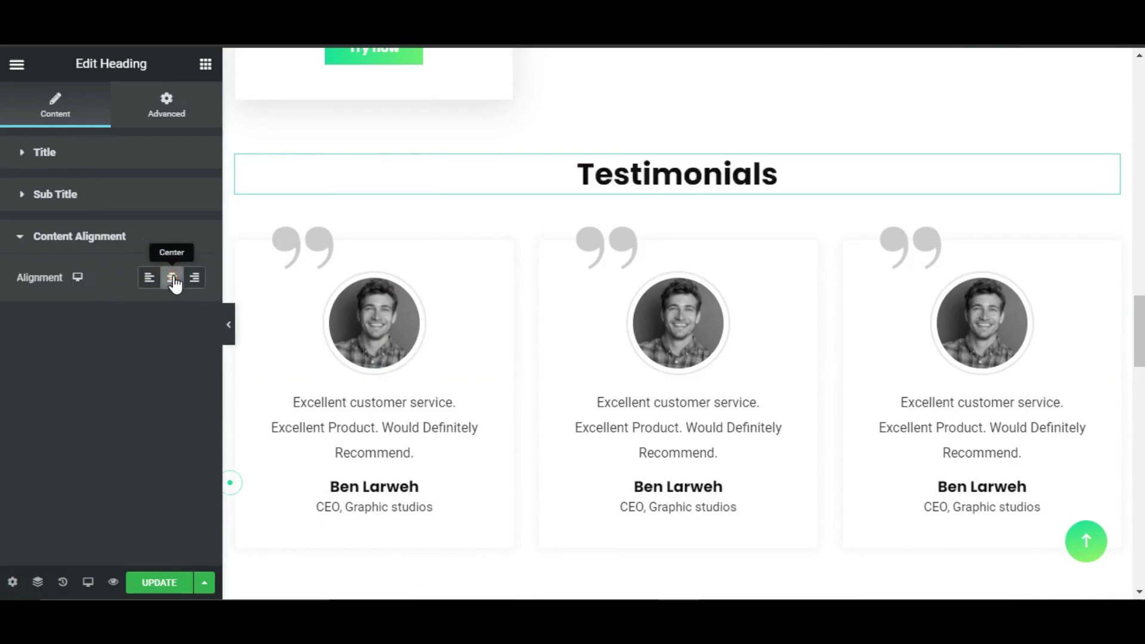
Step: Add the subtitle 'What our clients say' and save the page
{"action": "left_click", "coordinate": [76, 198]}
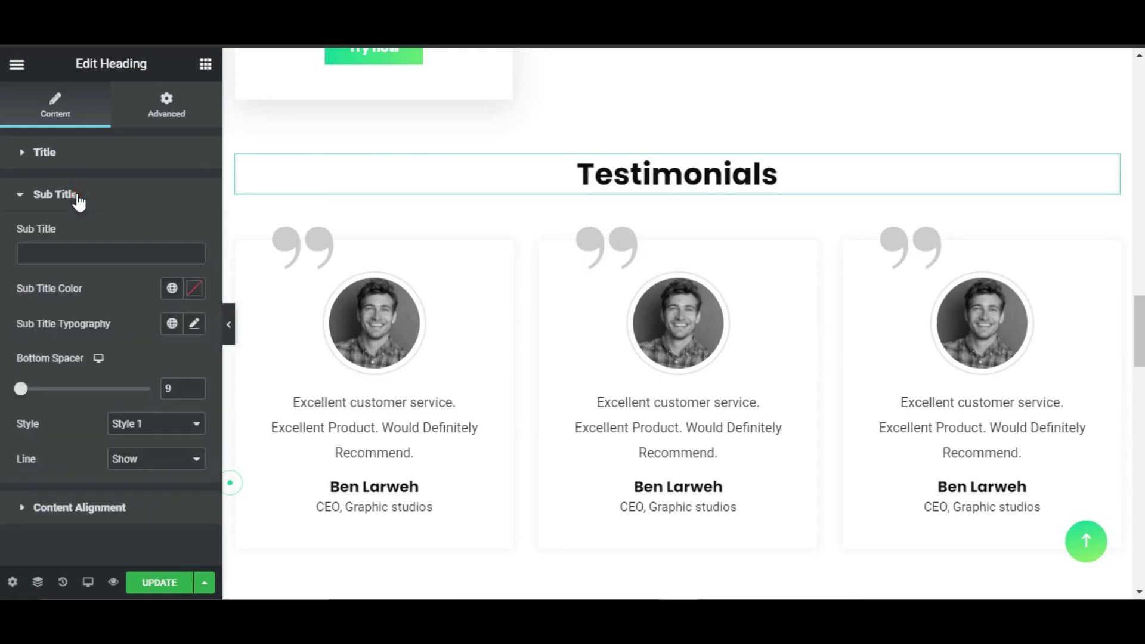
{"action": "left_click", "coordinate": [94, 251]}
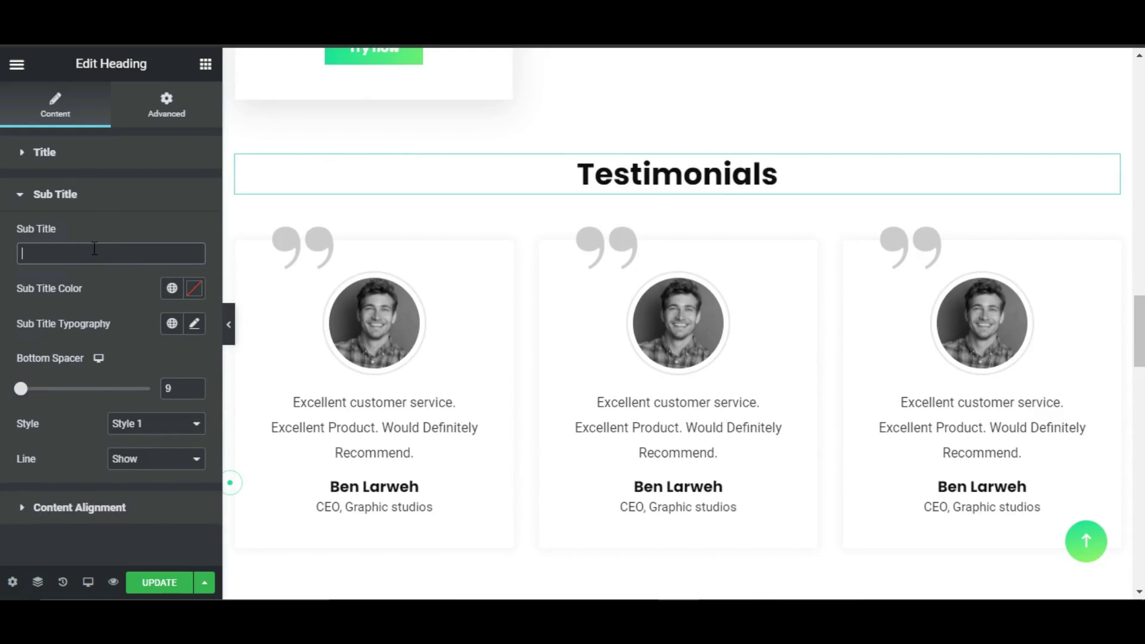
{"action": "type", "text": "What ou"}
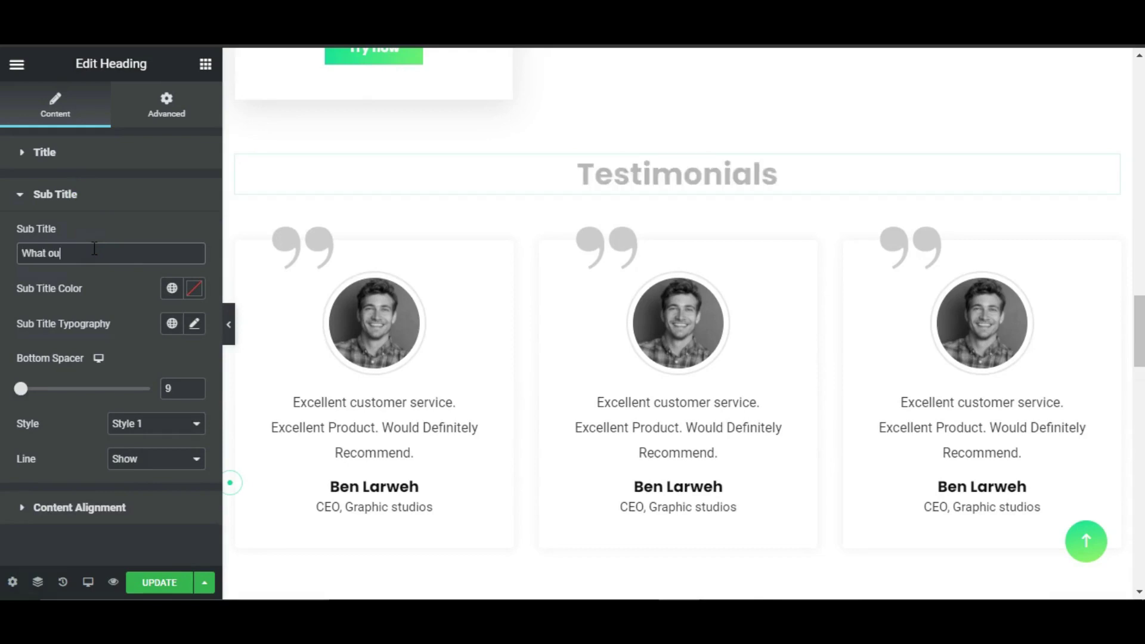
{"action": "type", "text": "r clients say"}
{"action": "left_click", "coordinate": [165, 588]}
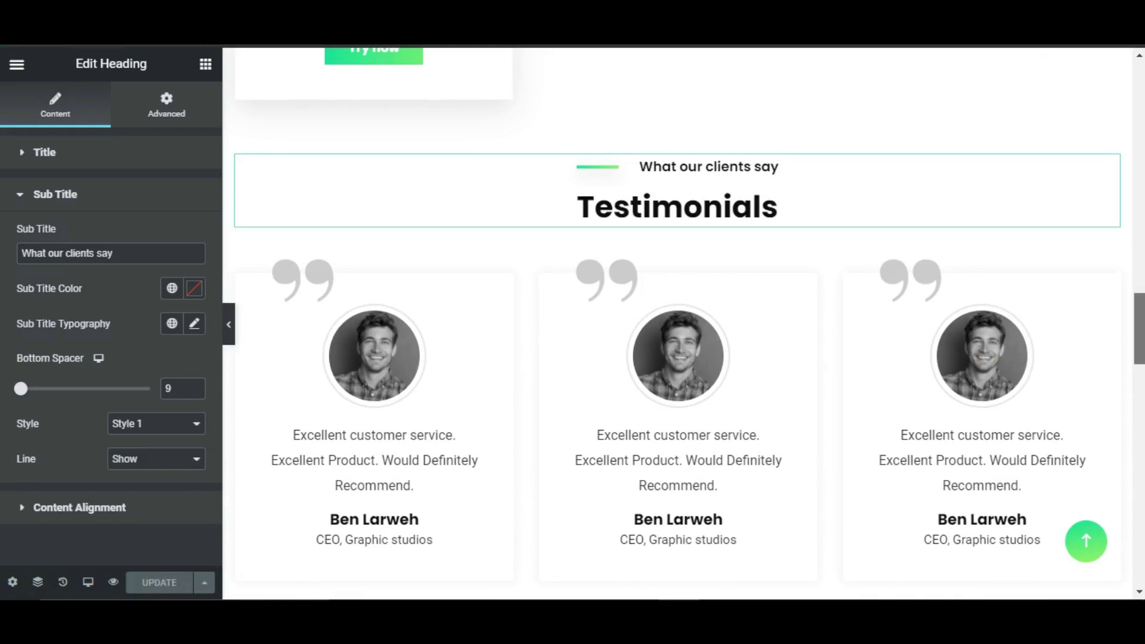
{"action": "scroll", "coordinate": [1138, 316], "scroll_direction": "up", "scroll_amount": 3}
{"action": "scroll", "coordinate": [477, 204], "scroll_direction": "down", "scroll_amount": 12}
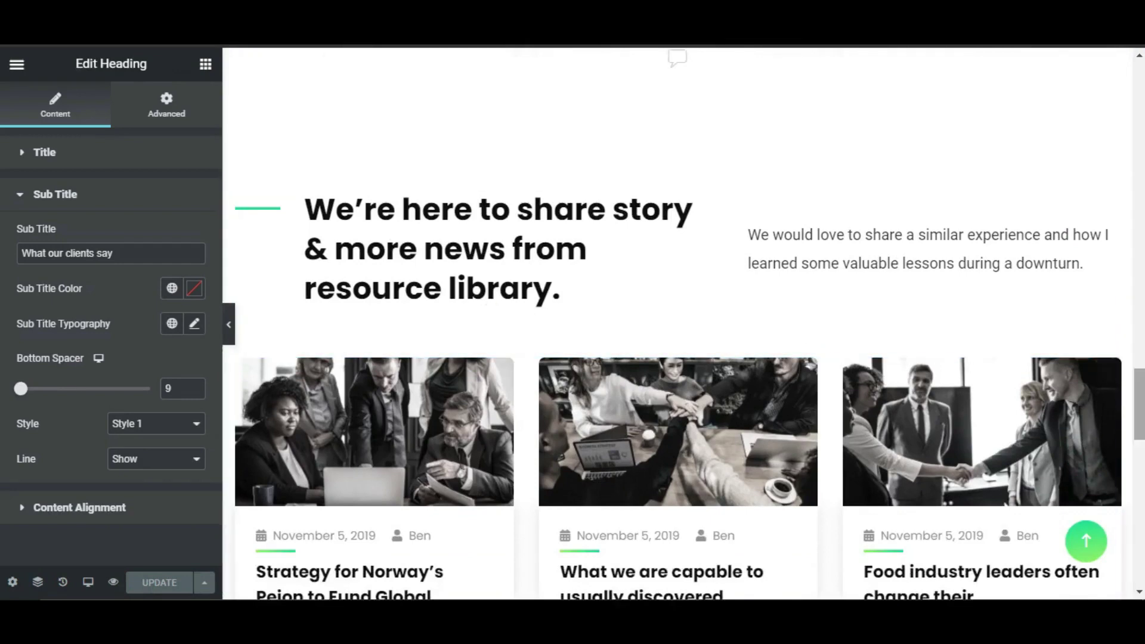
Step: Leave the heading settings for the widget list and scroll back over the testimonial cards
{"action": "scroll", "coordinate": [677, 322], "scroll_direction": "up", "scroll_amount": 2}
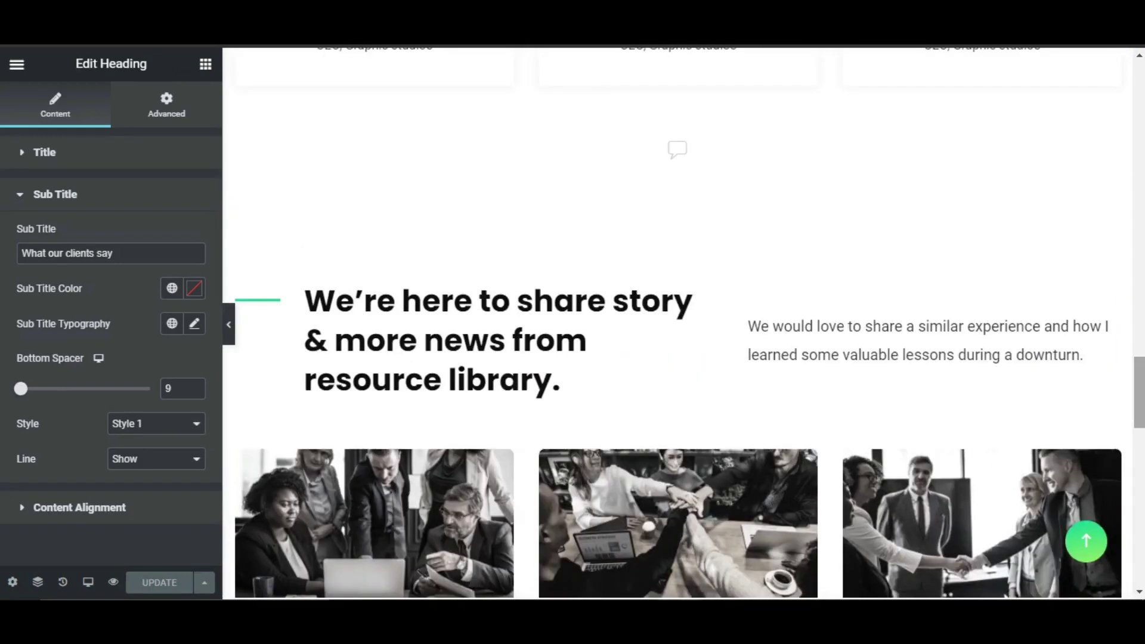
{"action": "scroll", "coordinate": [677, 322], "scroll_direction": "up", "scroll_amount": 1}
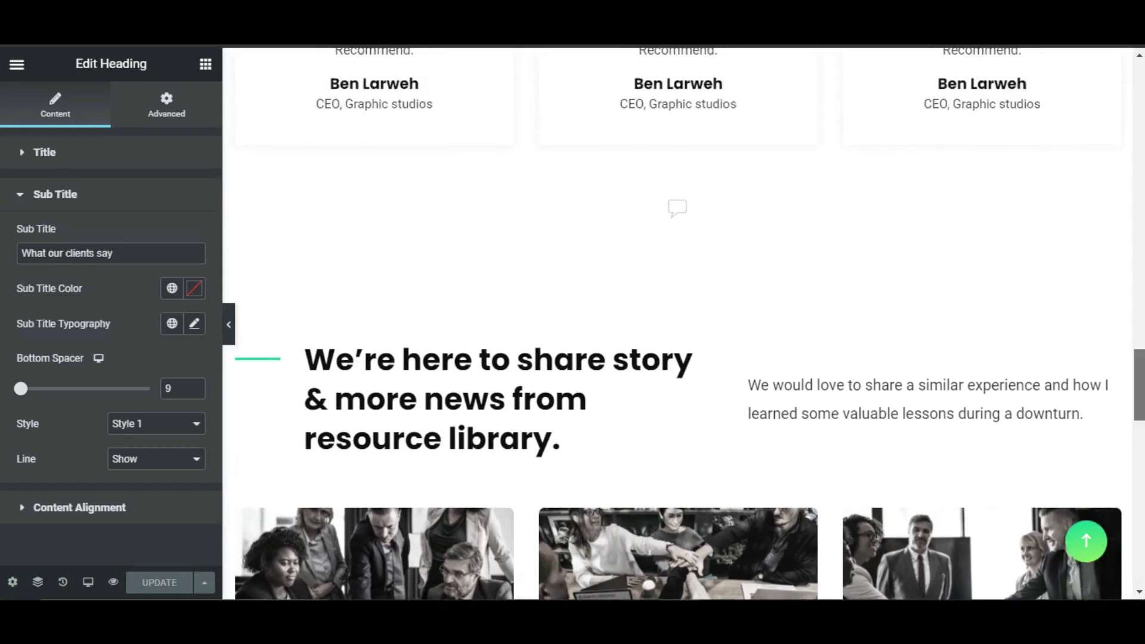
{"action": "scroll", "coordinate": [677, 322], "scroll_direction": "down", "scroll_amount": 3}
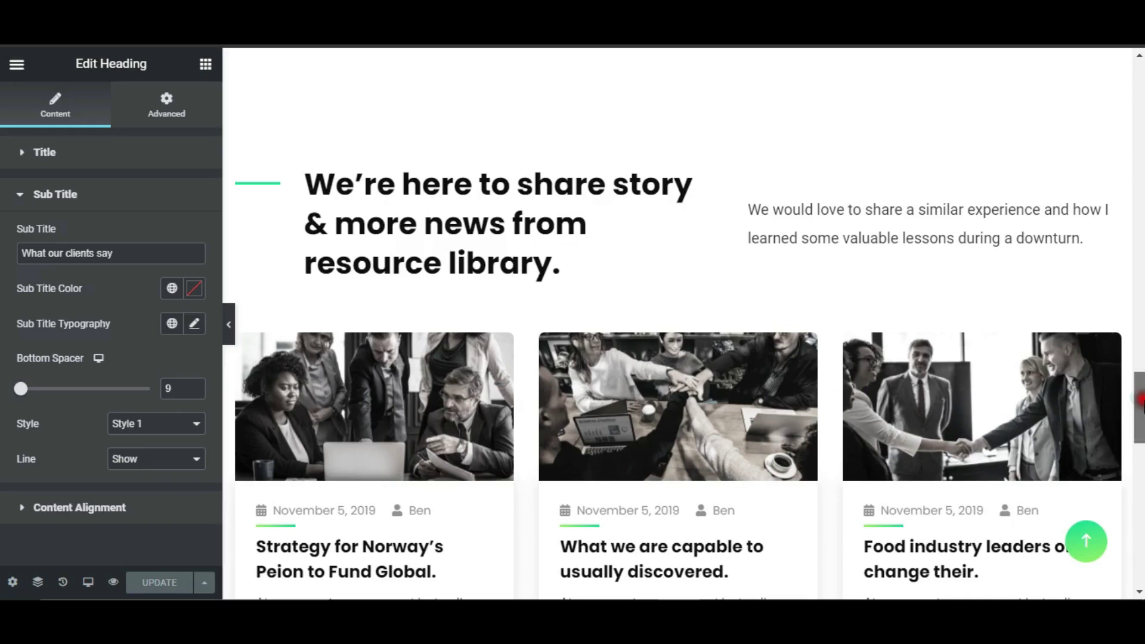
{"action": "scroll", "coordinate": [656, 453], "scroll_direction": "down", "scroll_amount": 1}
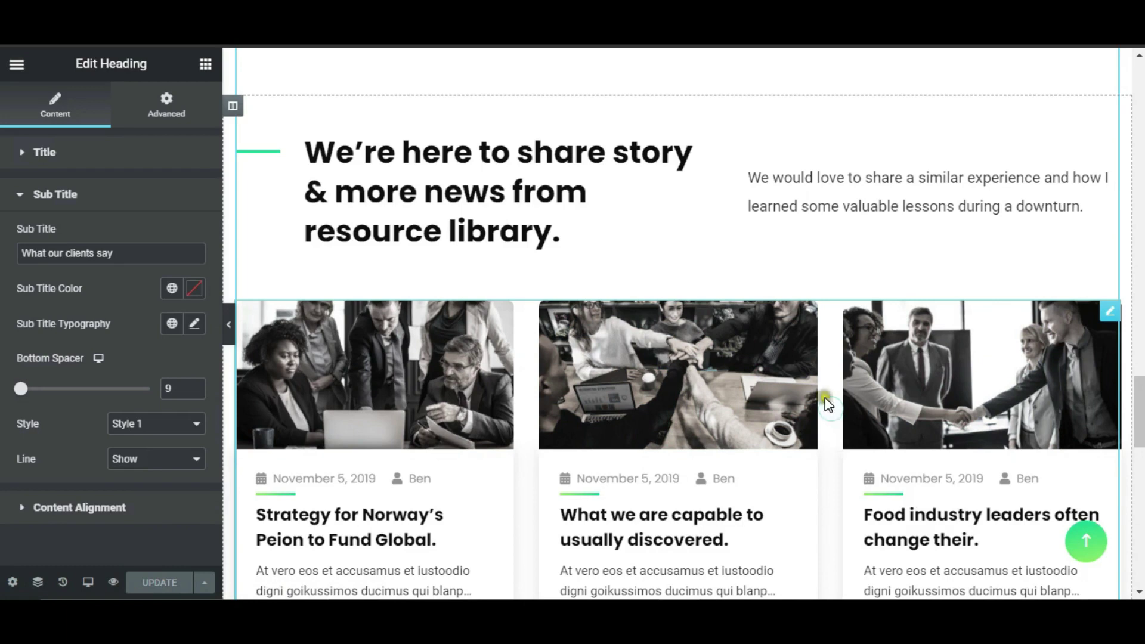
{"action": "key", "text": "Delete"}
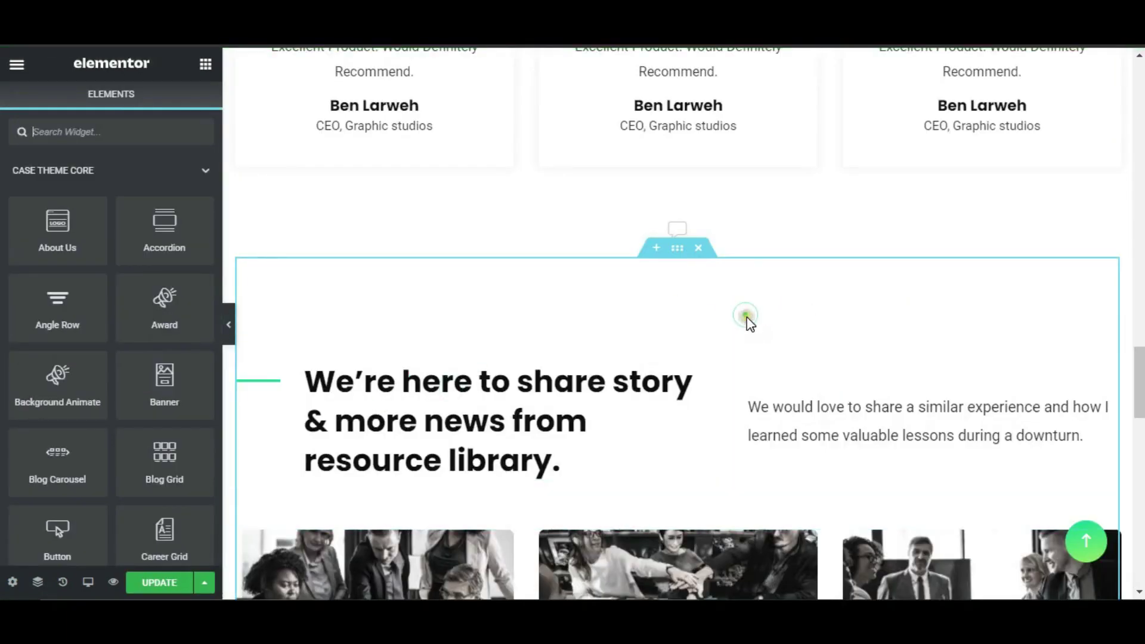
{"action": "scroll", "coordinate": [839, 332], "scroll_direction": "up", "scroll_amount": 2}
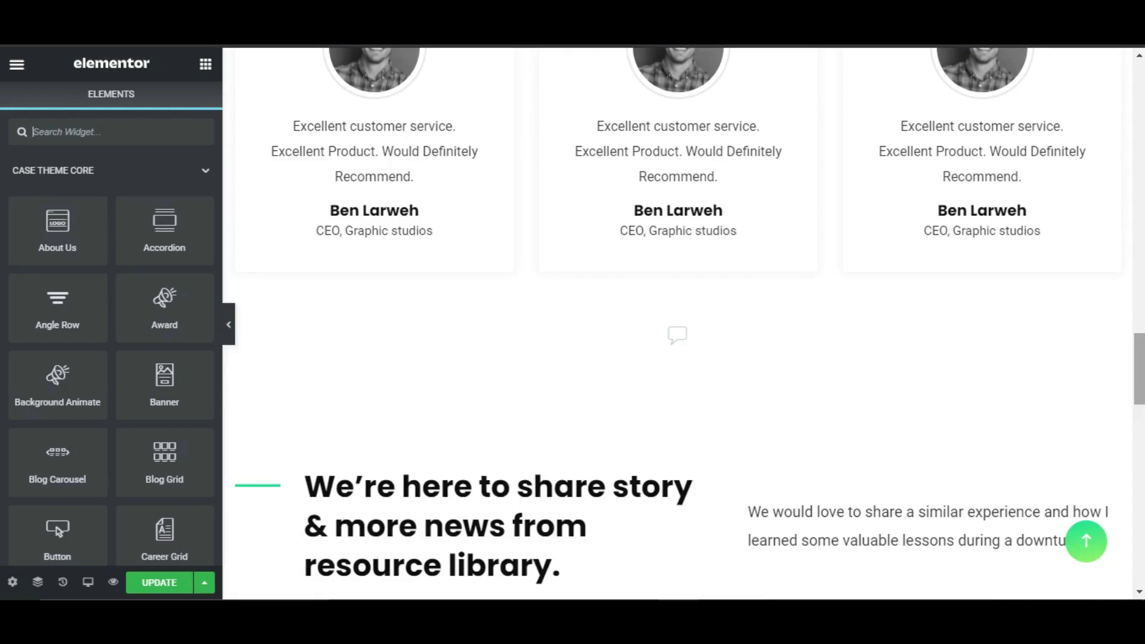
Step: Insert a new single-column section above the blog section
{"action": "left_click", "coordinate": [656, 404]}
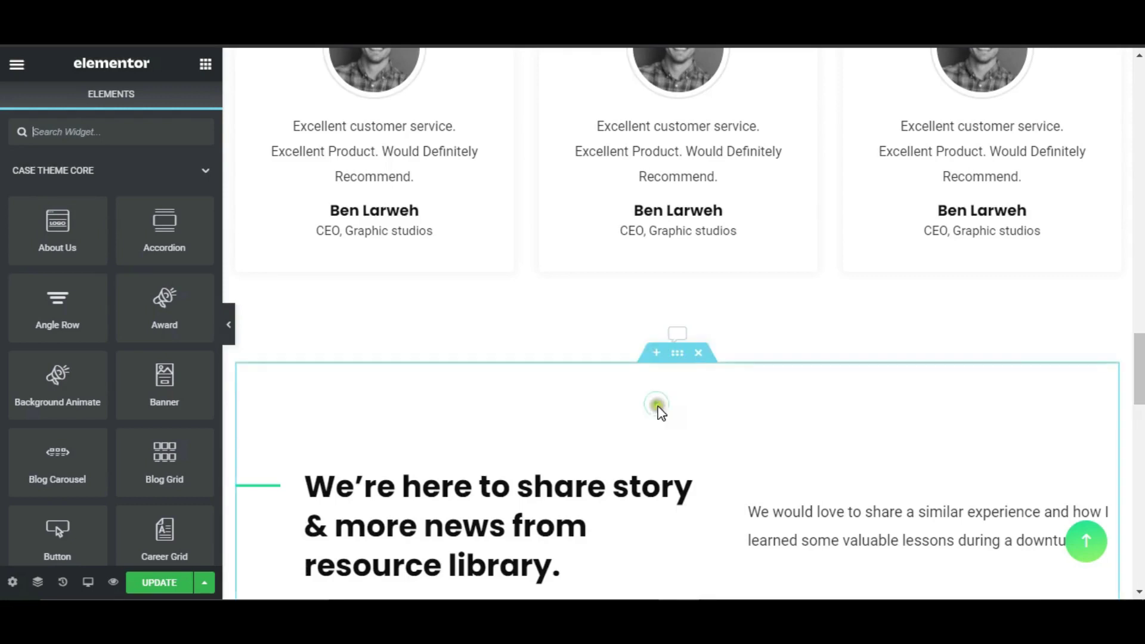
{"action": "left_click", "coordinate": [653, 350]}
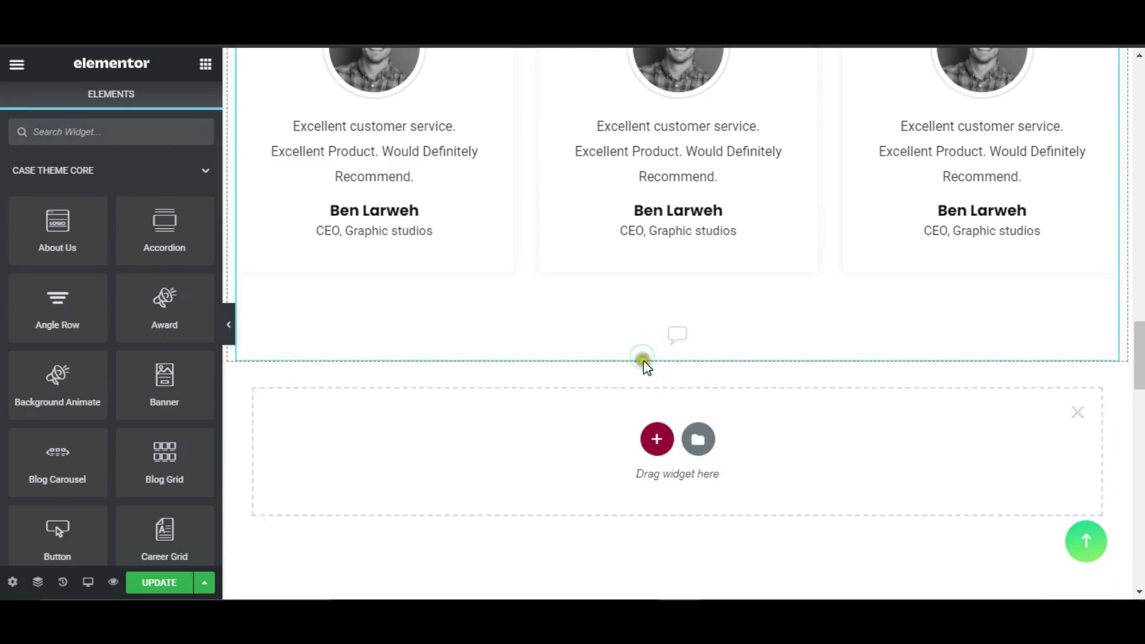
{"action": "left_click", "coordinate": [655, 440]}
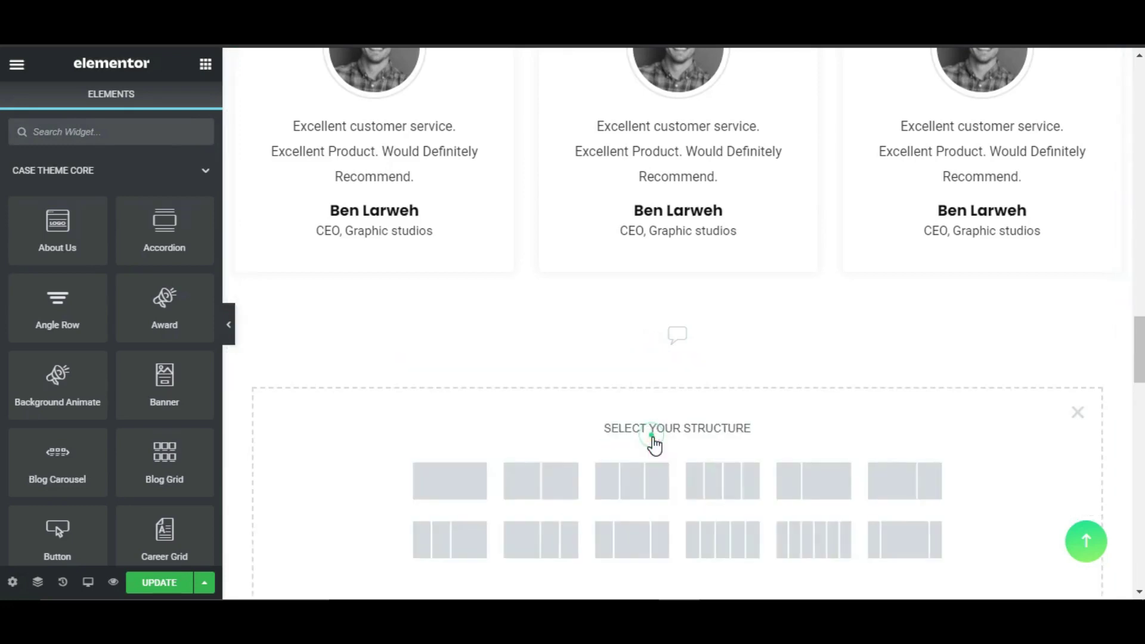
{"action": "left_click", "coordinate": [477, 471]}
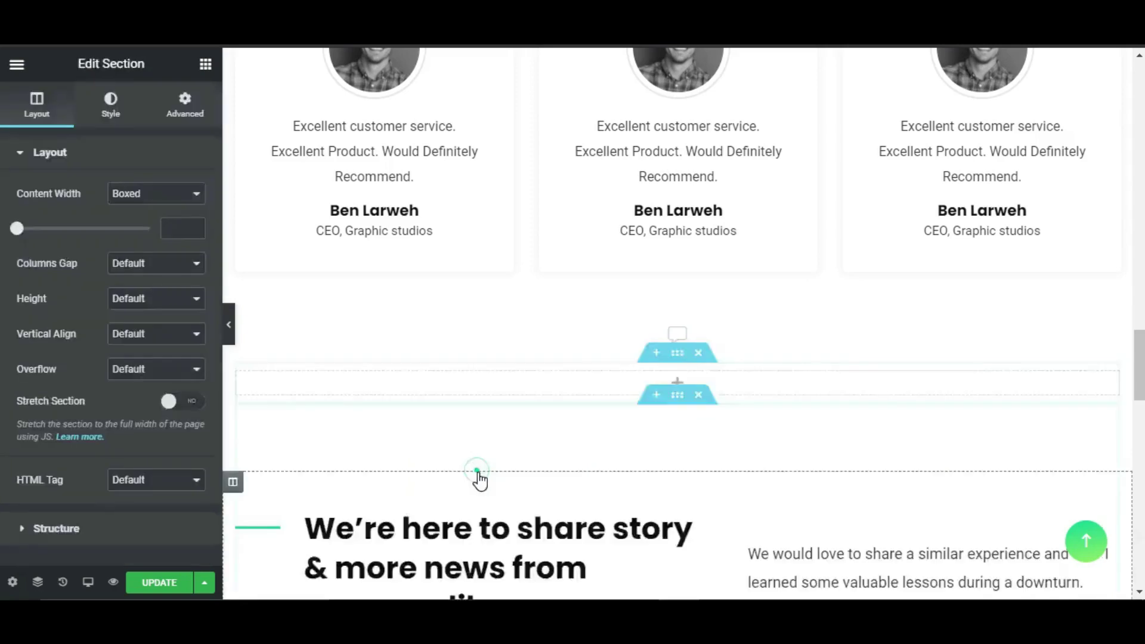
Step: Place a Call To Action widget in it and paste the grow-your-business headline as its title
{"action": "right_click", "coordinate": [679, 382]}
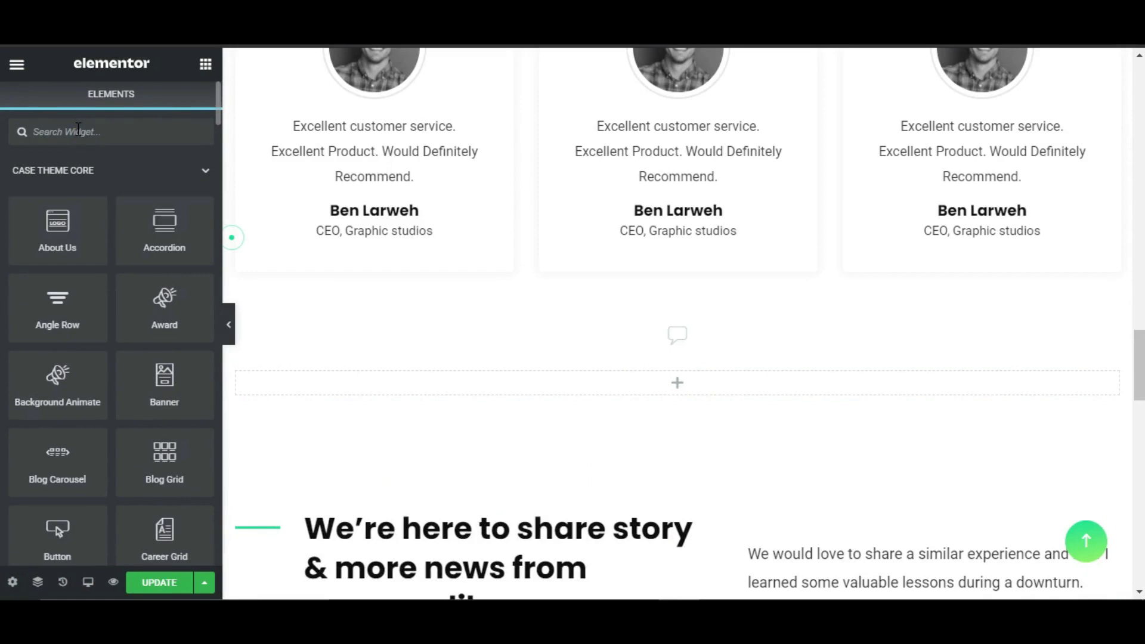
{"action": "type", "text": "CALL"}
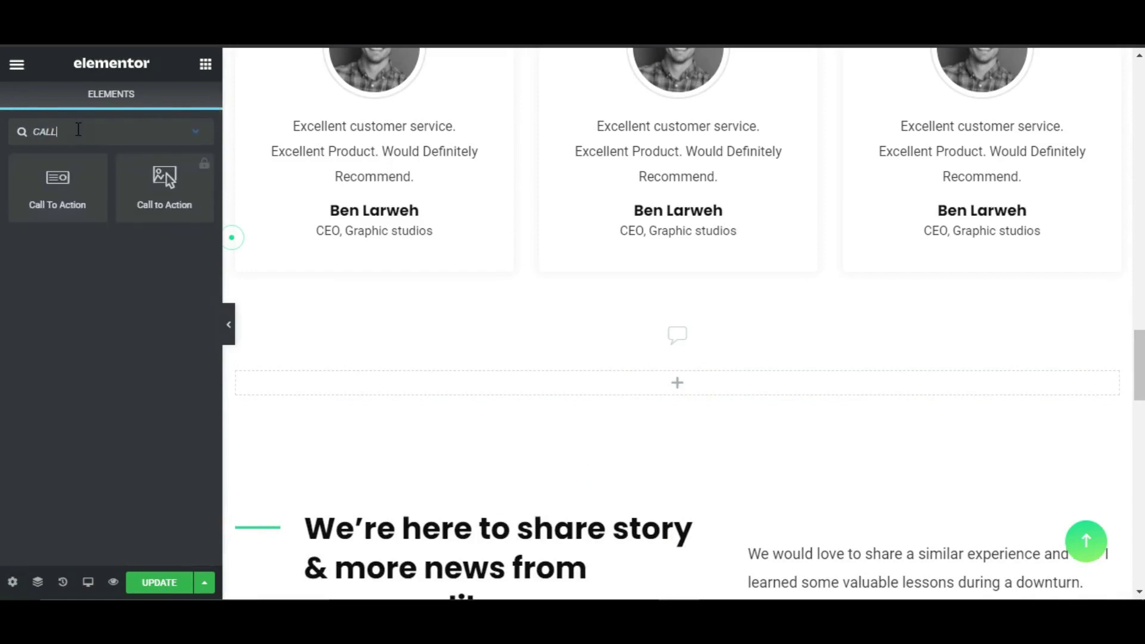
{"action": "left_click_drag", "start_coordinate": [57, 196], "coordinate": [671, 395]}
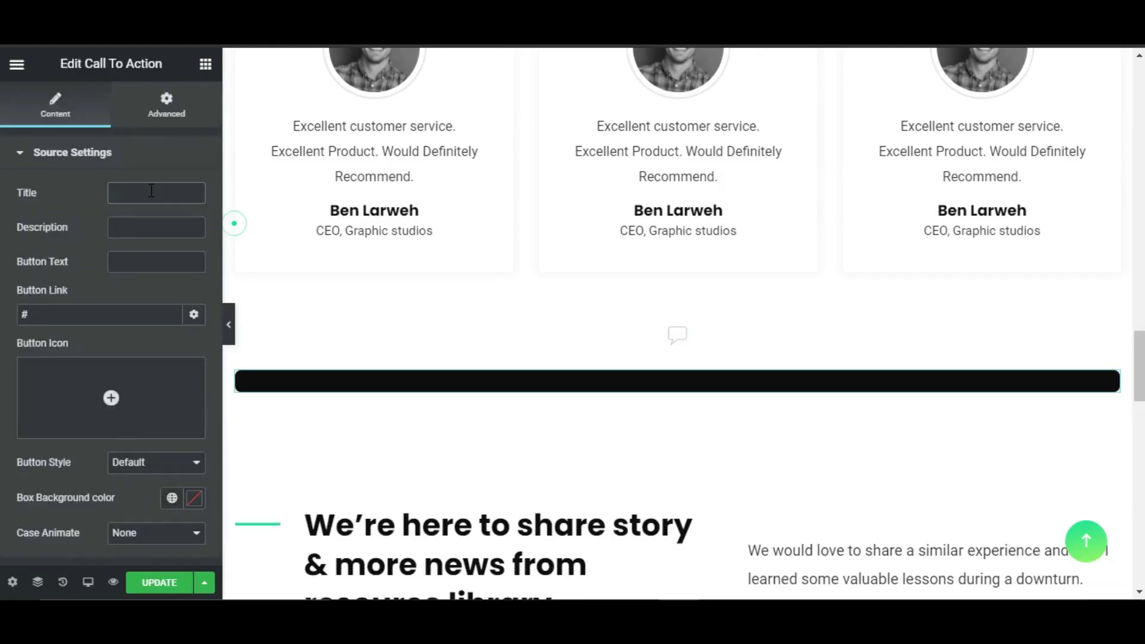
{"action": "type", "text": "We will help you to achieve your goals and to grow your business."}
{"action": "left_click", "coordinate": [152, 229]}
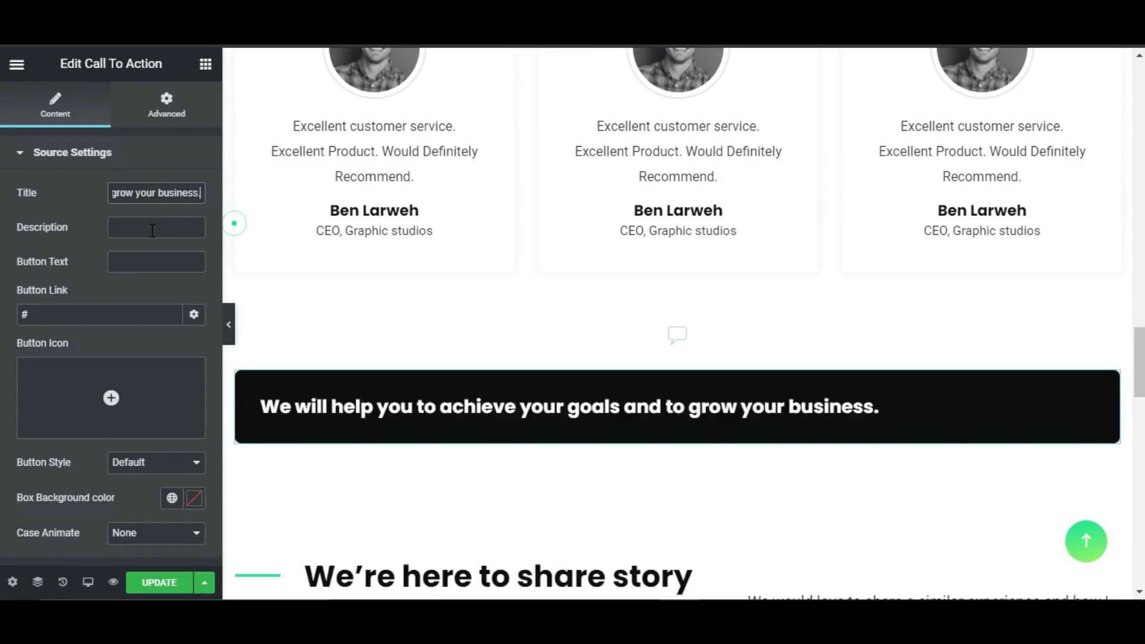
Step: Set the button text to 'GET STARTED' and select the button's placeholder link
{"action": "left_click", "coordinate": [152, 264]}
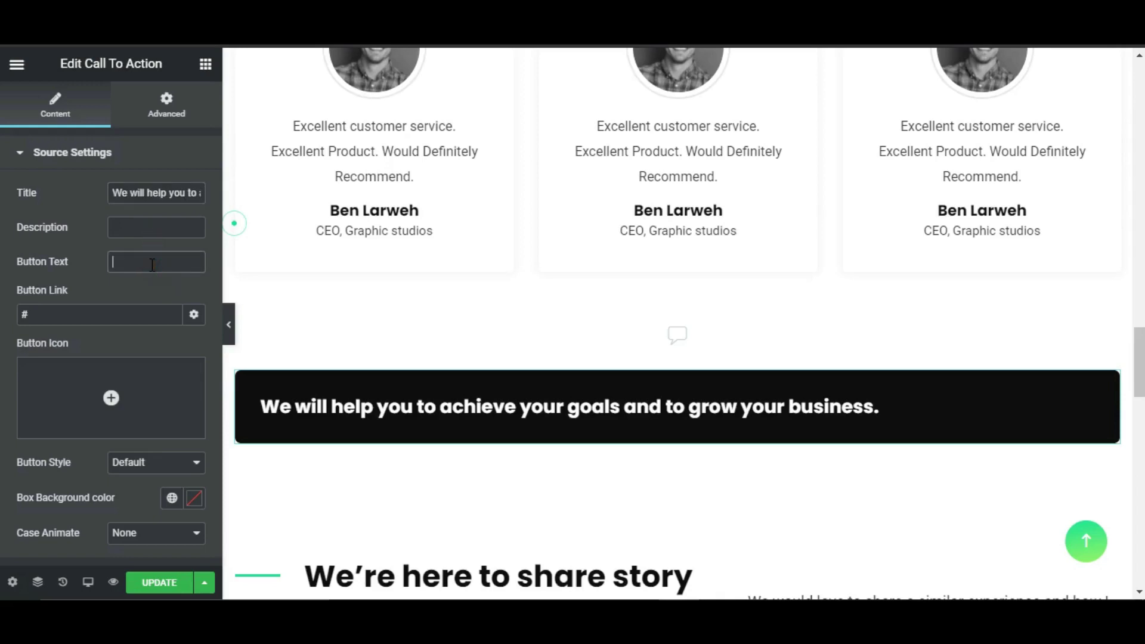
{"action": "type", "text": "GET STARTED"}
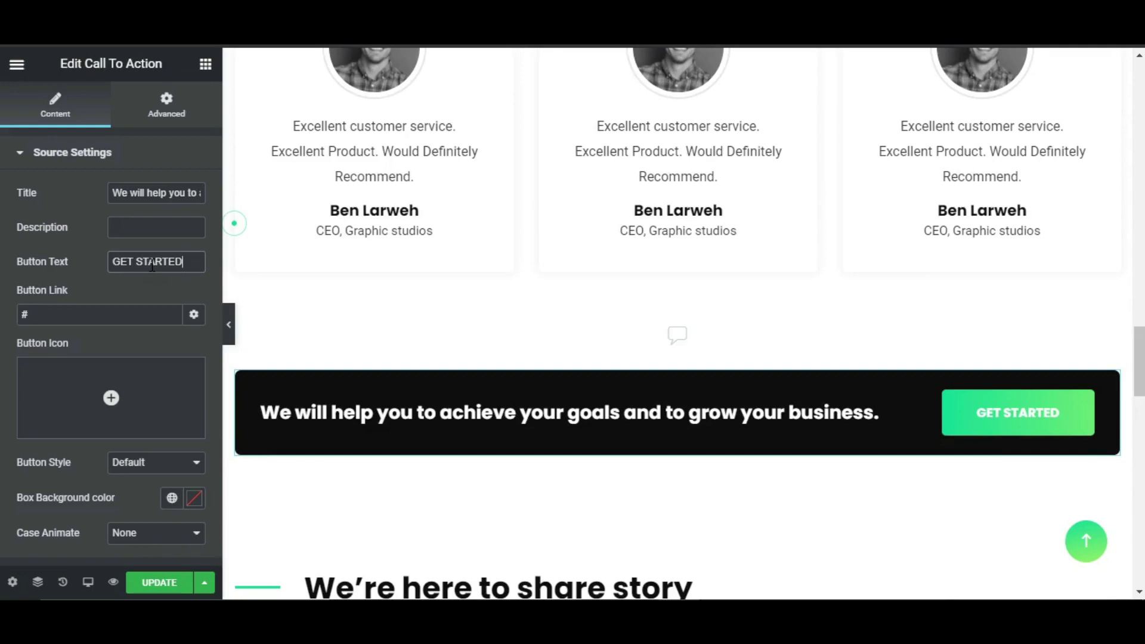
{"action": "double_click", "coordinate": [126, 320]}
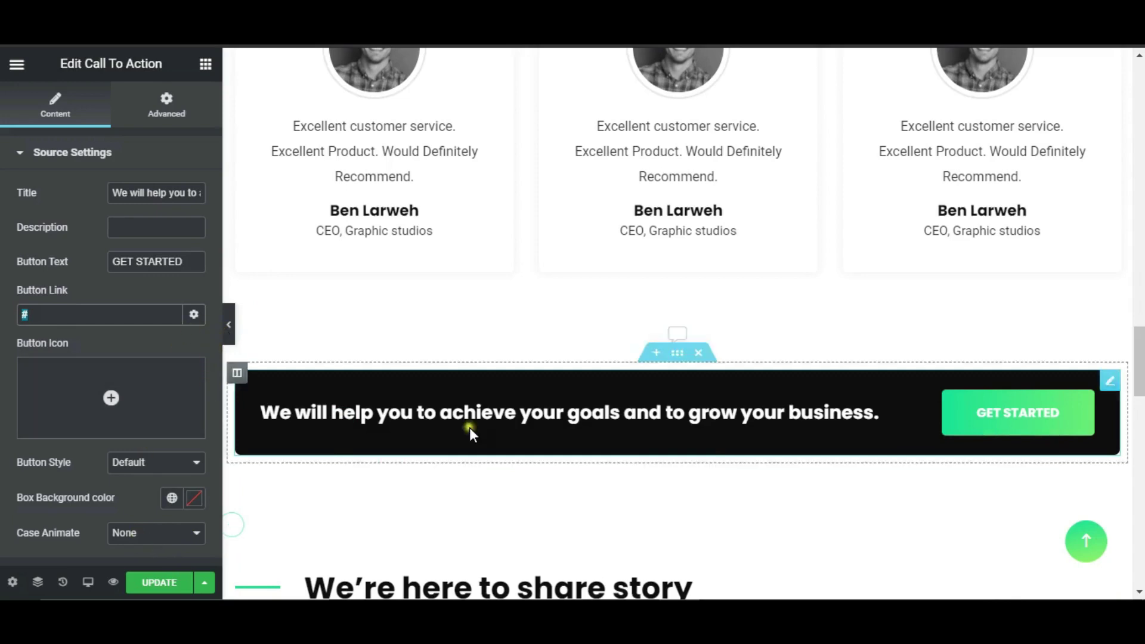
{"action": "mouse_move", "coordinate": [163, 402]}
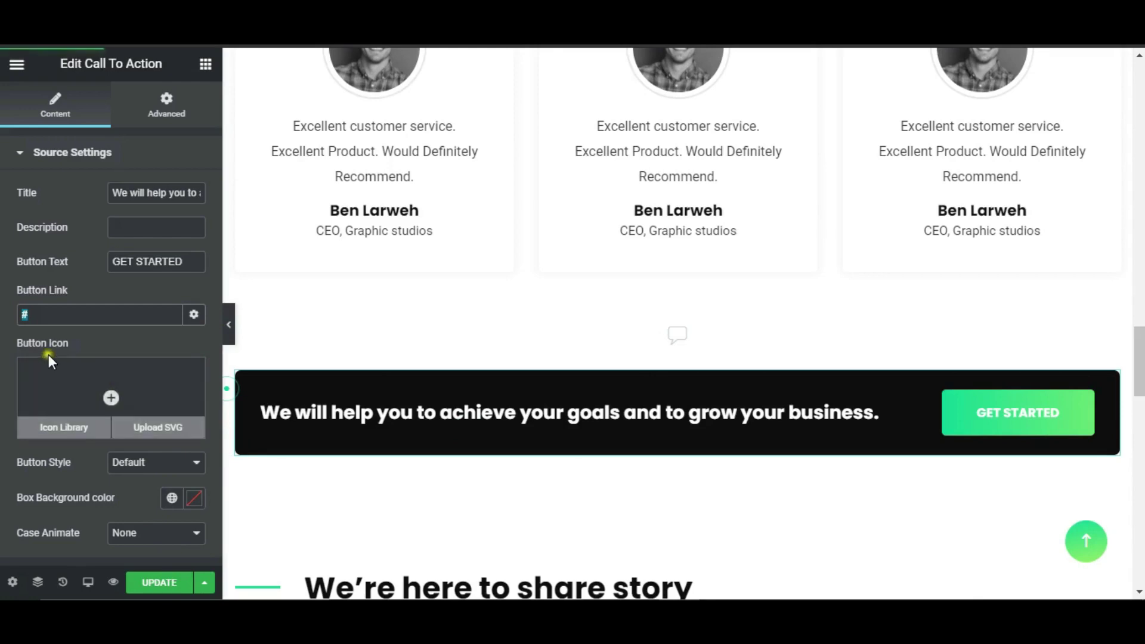
{"action": "mouse_move", "coordinate": [95, 396]}
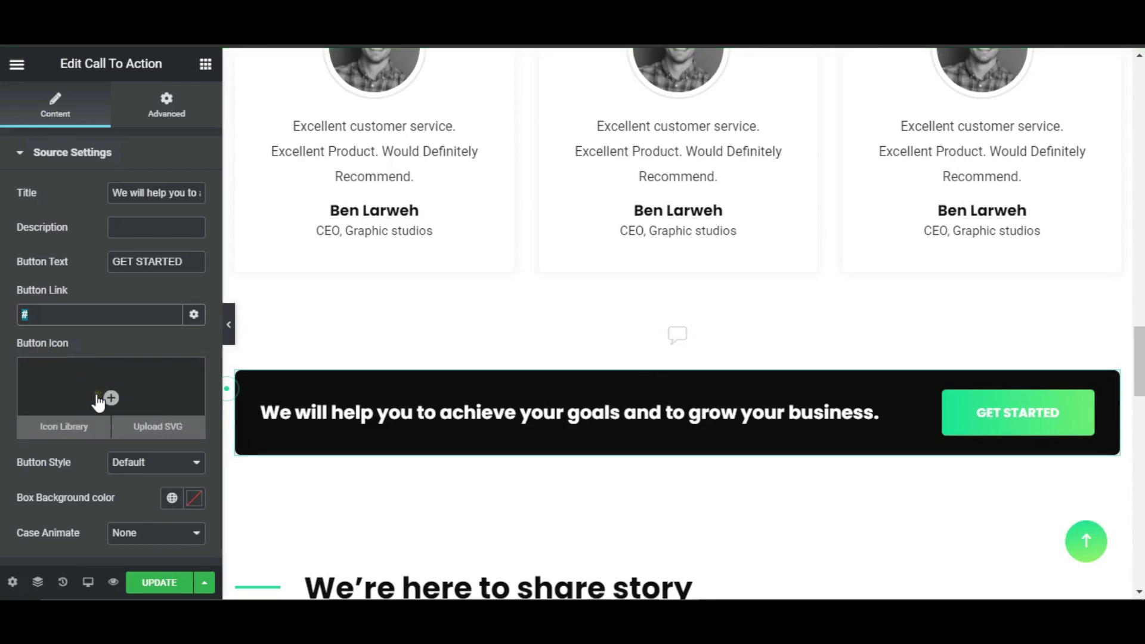
{"action": "left_click", "coordinate": [171, 470]}
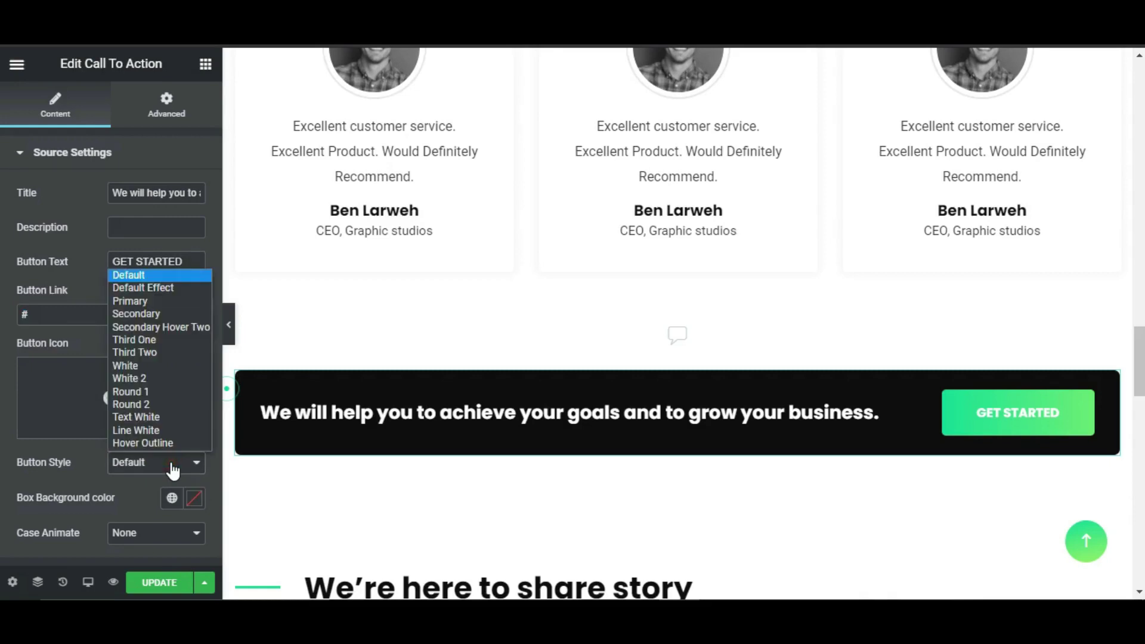
{"action": "left_click", "coordinate": [151, 288]}
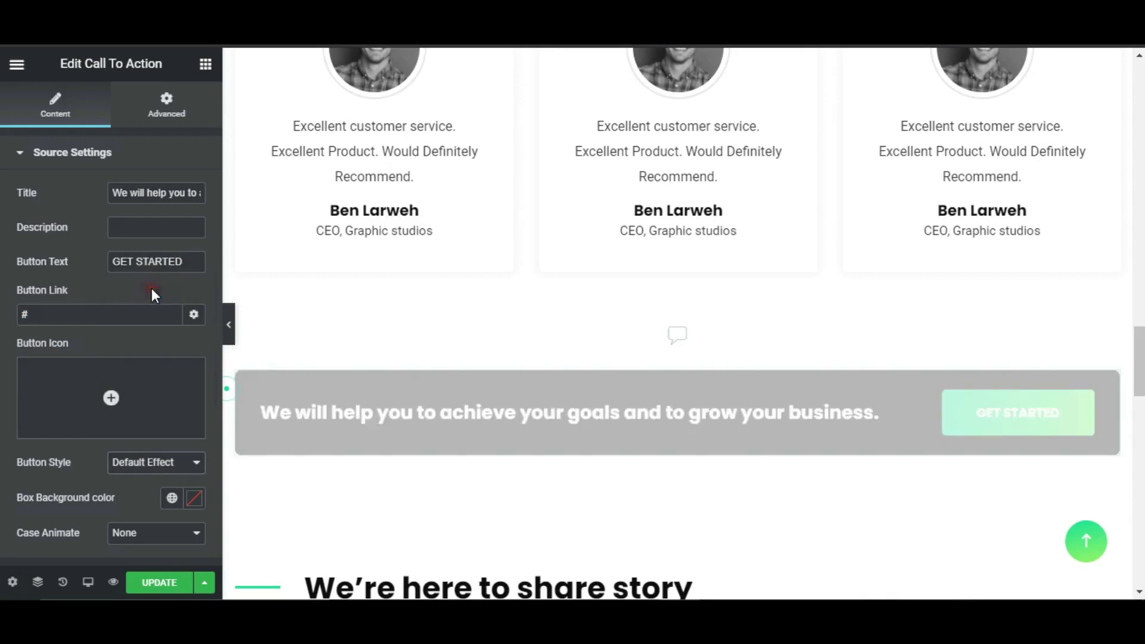
{"action": "left_click", "coordinate": [151, 456]}
{"action": "left_click", "coordinate": [152, 302]}
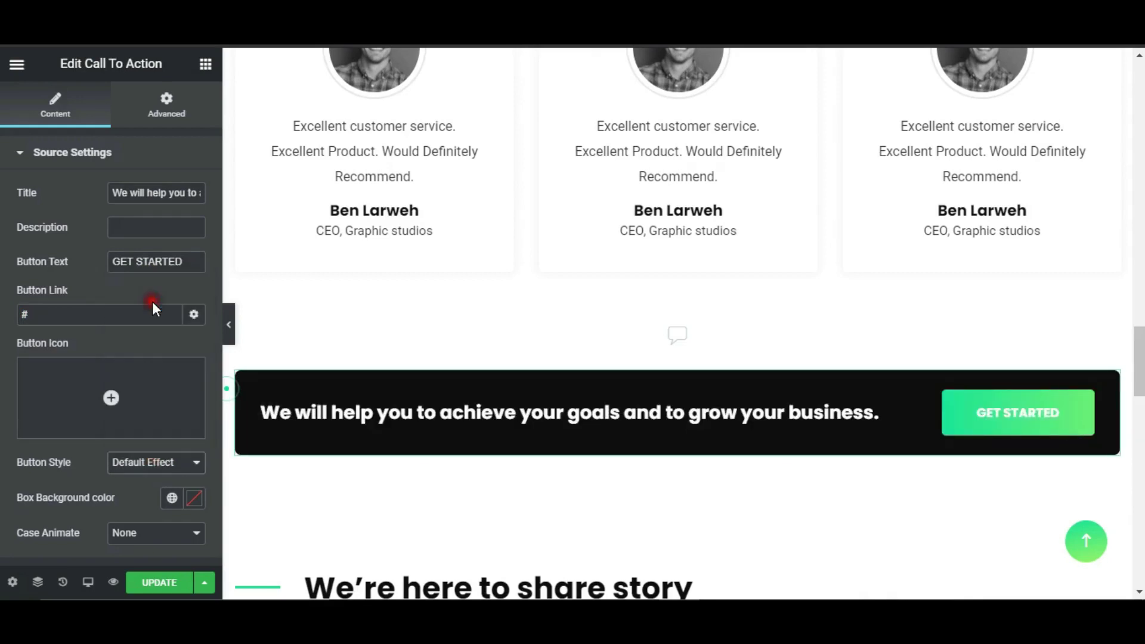
{"action": "left_click", "coordinate": [150, 463]}
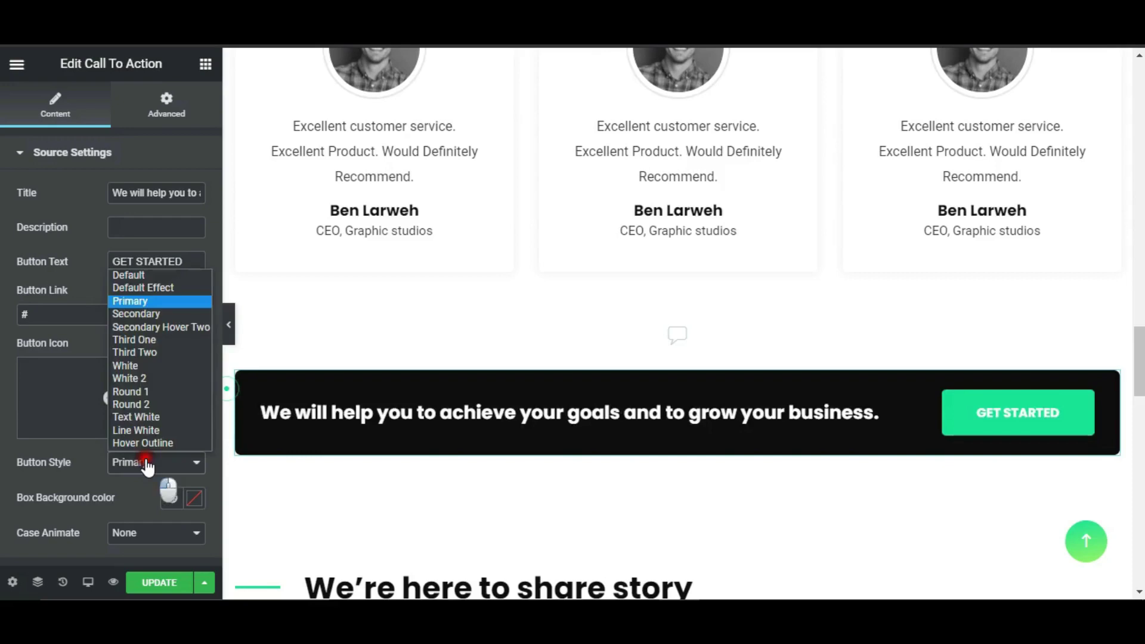
{"action": "left_click", "coordinate": [148, 315]}
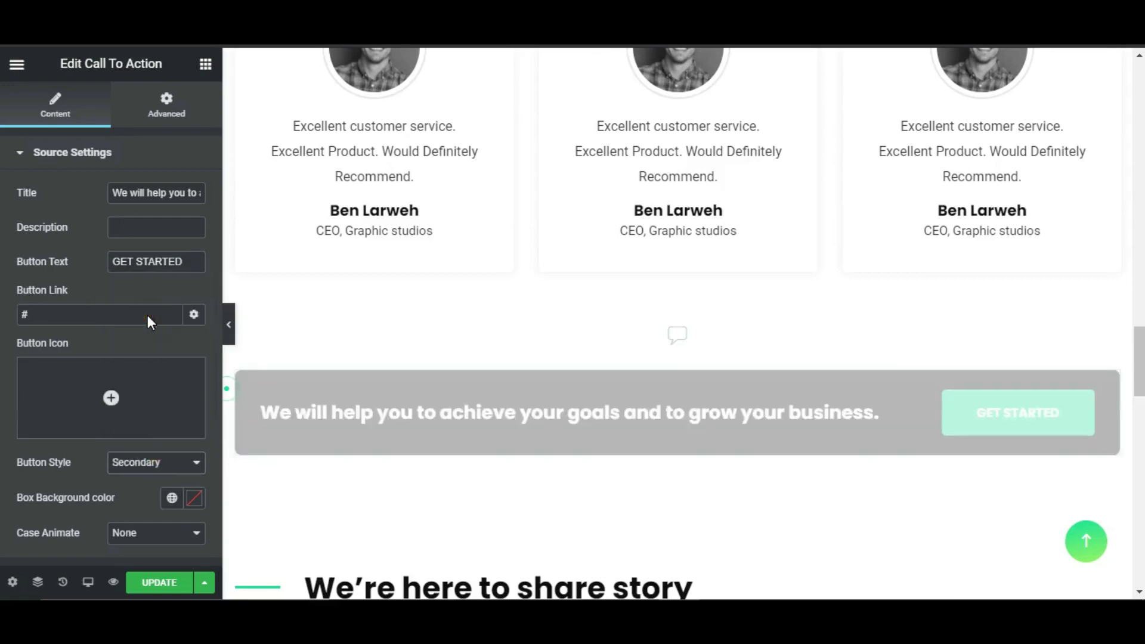
{"action": "left_click", "coordinate": [145, 464]}
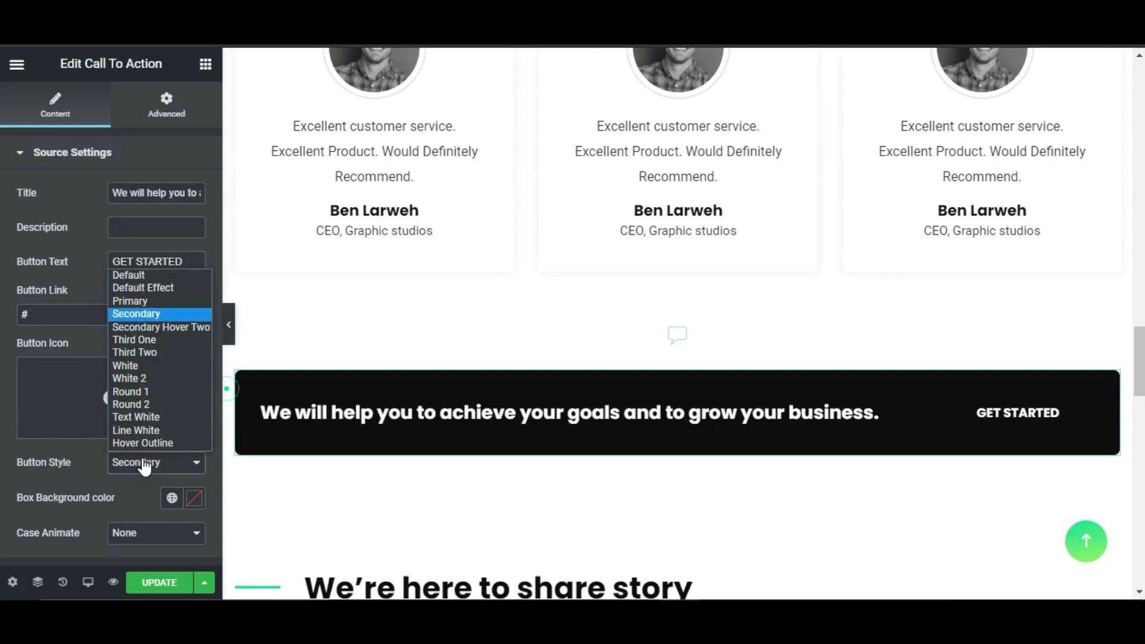
{"action": "left_click", "coordinate": [160, 328]}
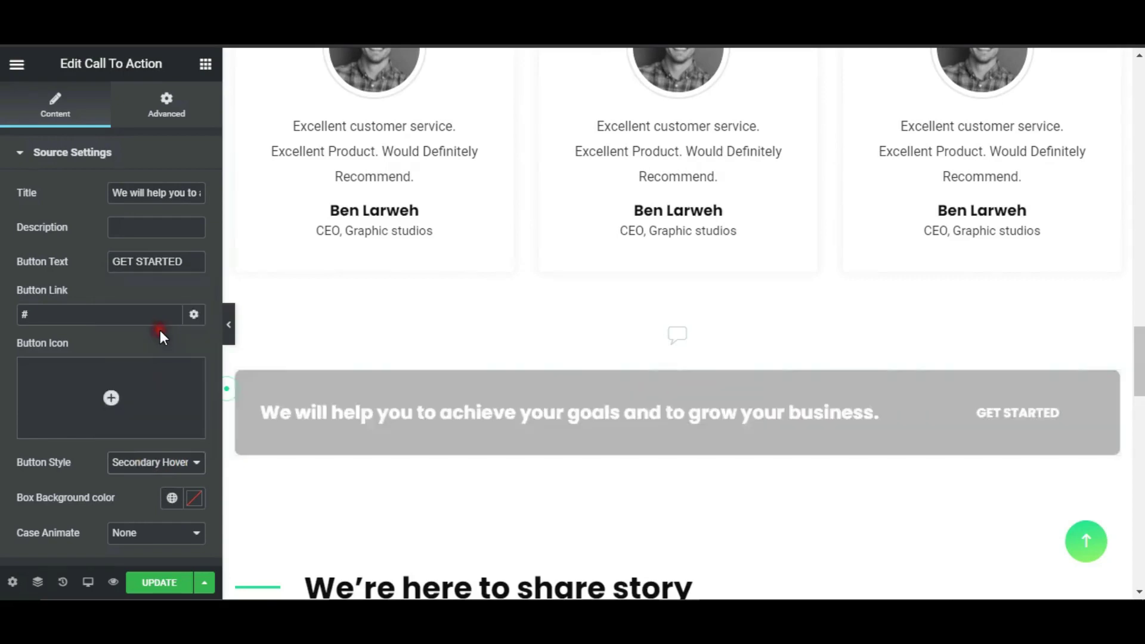
{"action": "left_click", "coordinate": [152, 464]}
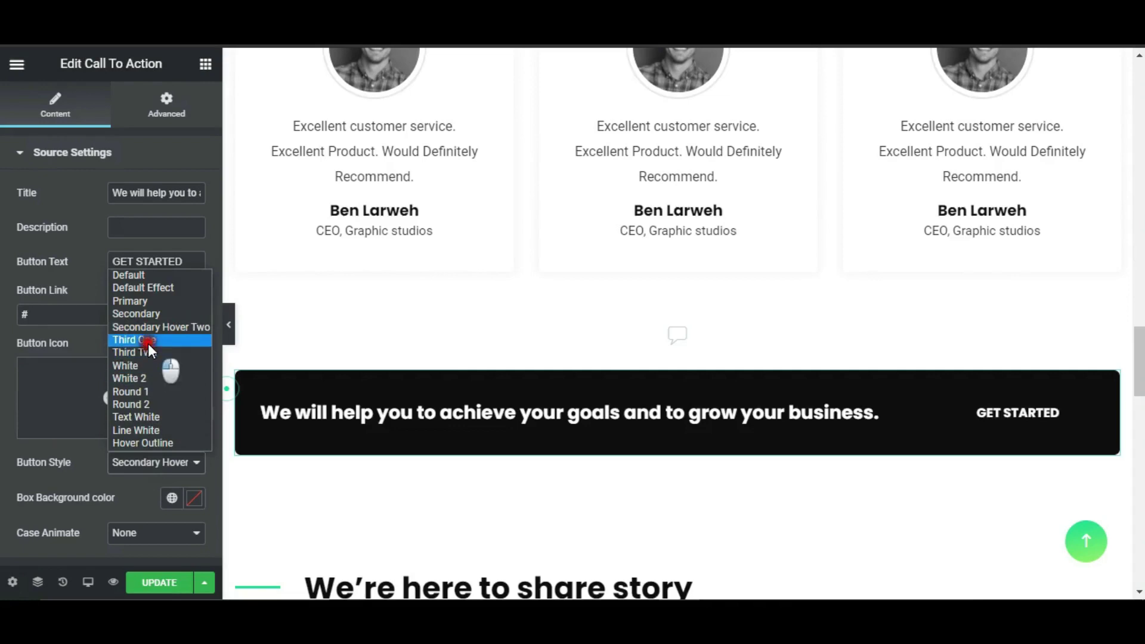
{"action": "left_click", "coordinate": [148, 343]}
{"action": "left_click", "coordinate": [148, 468]}
{"action": "left_click", "coordinate": [156, 418]}
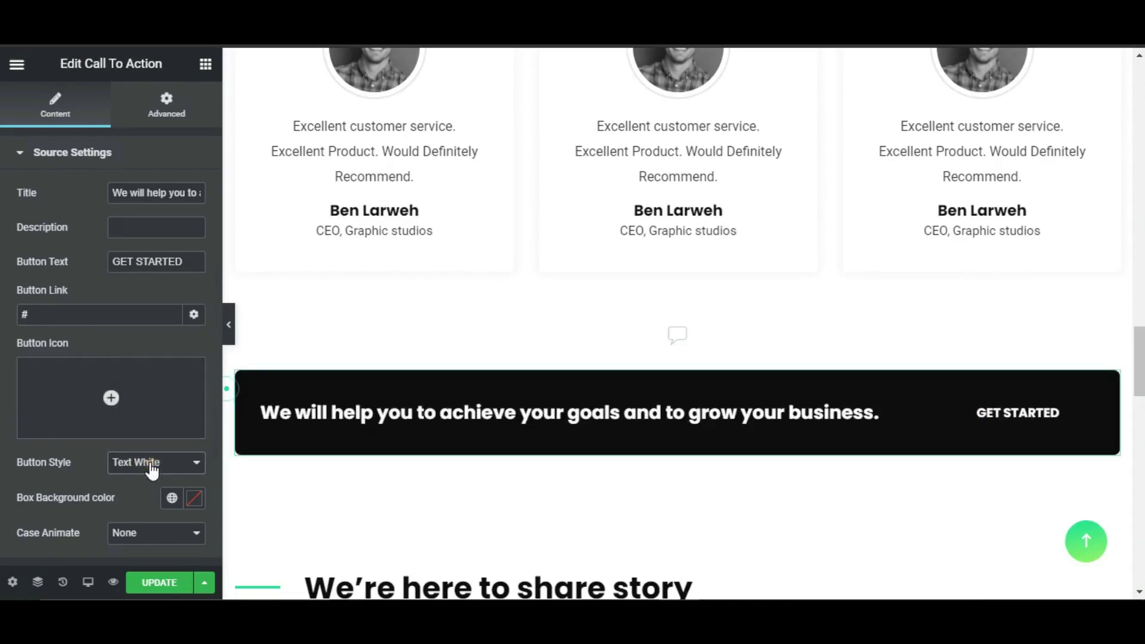
{"action": "left_click", "coordinate": [152, 468]}
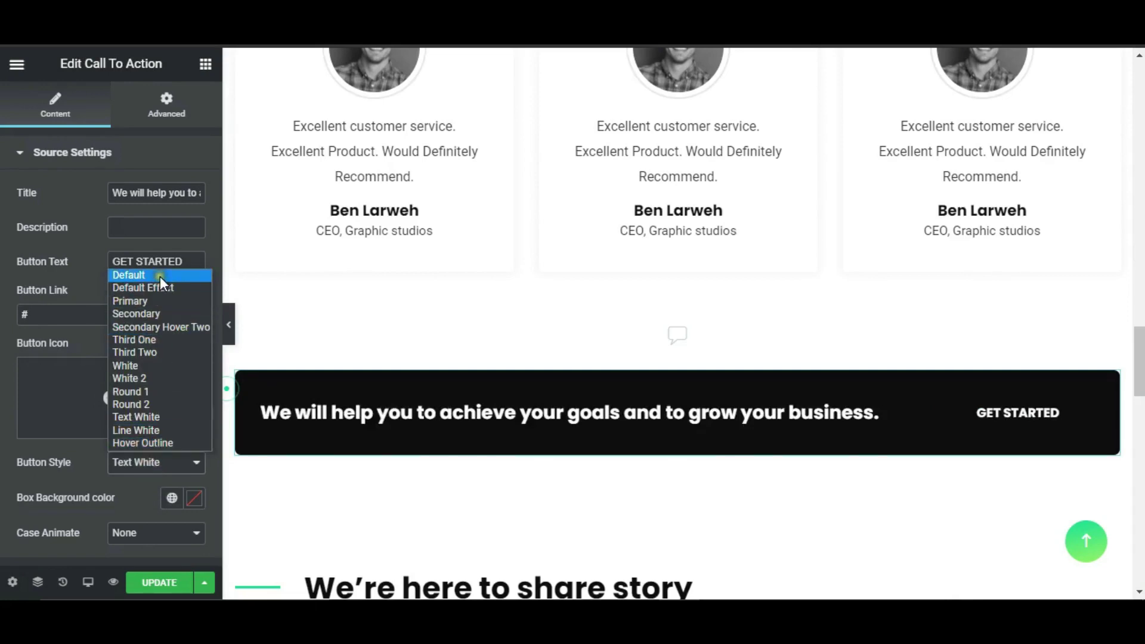
{"action": "left_click", "coordinate": [160, 276]}
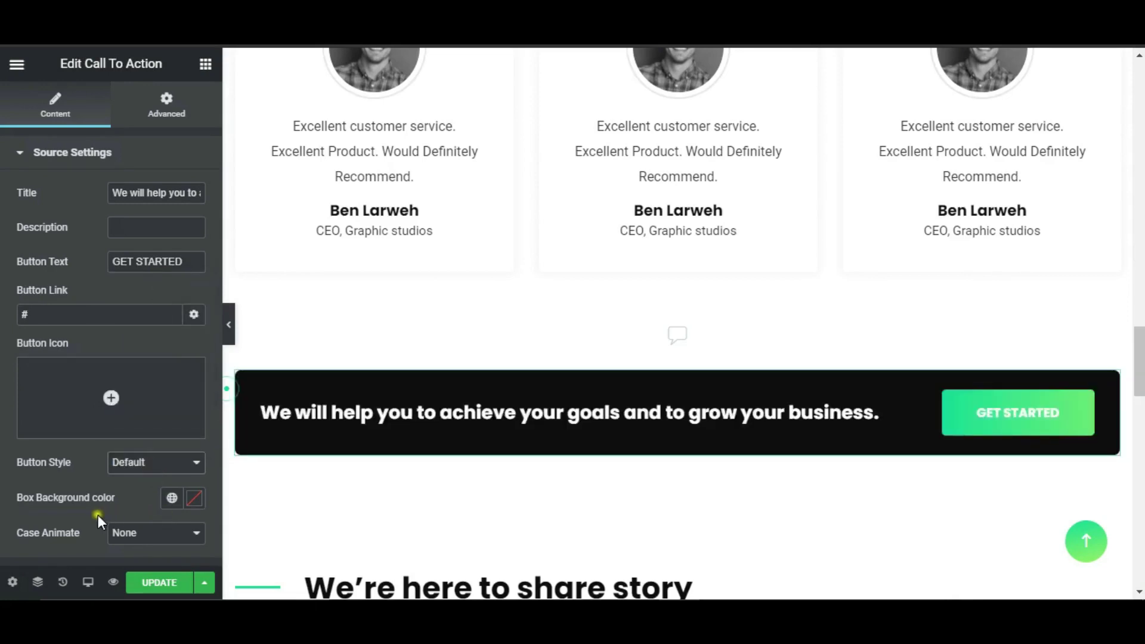
{"action": "left_click", "coordinate": [192, 500]}
{"action": "triple_click", "coordinate": [201, 463]}
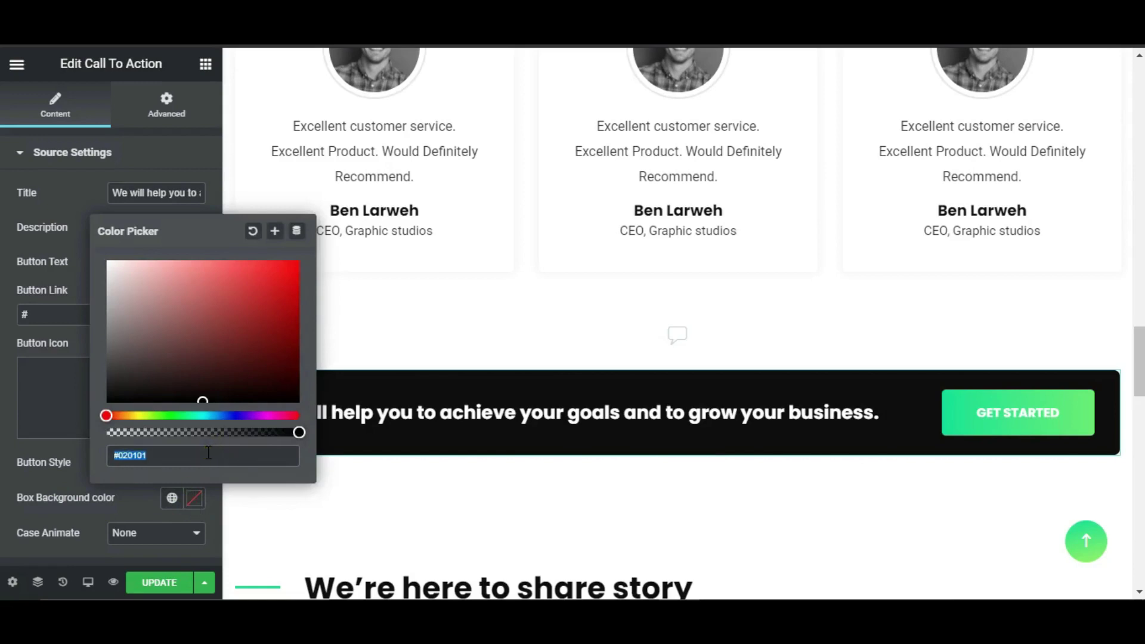
{"action": "left_click", "coordinate": [113, 546]}
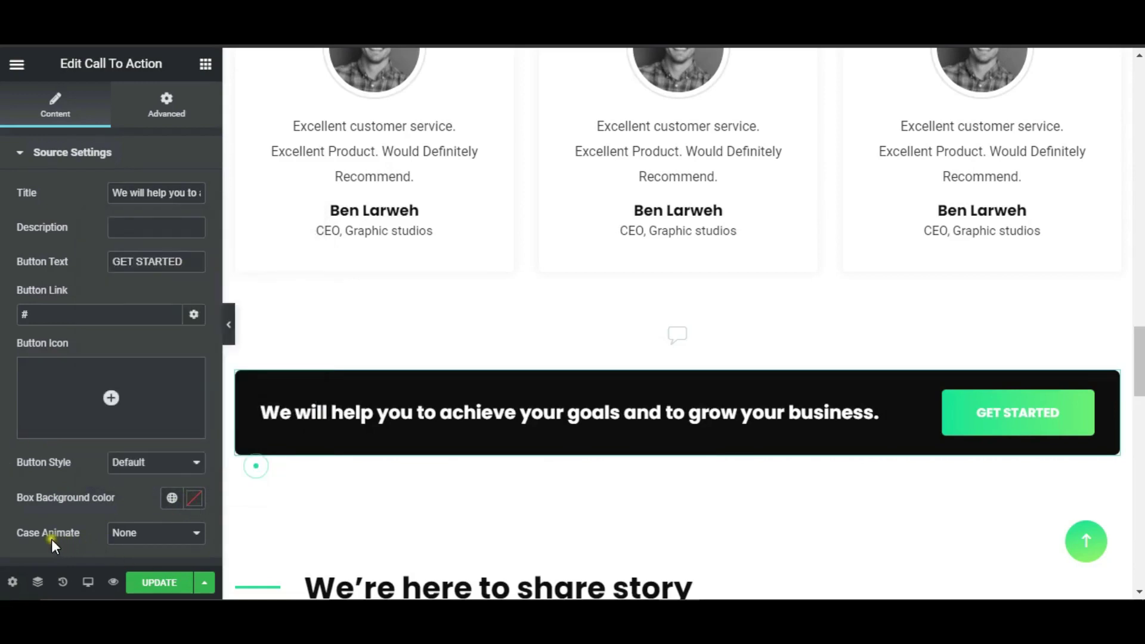
{"action": "left_click", "coordinate": [160, 536]}
Step: Preview banner animations bounce, flash, pulse, rubberBand, shake, swing and tada
{"action": "left_click", "coordinate": [162, 539]}
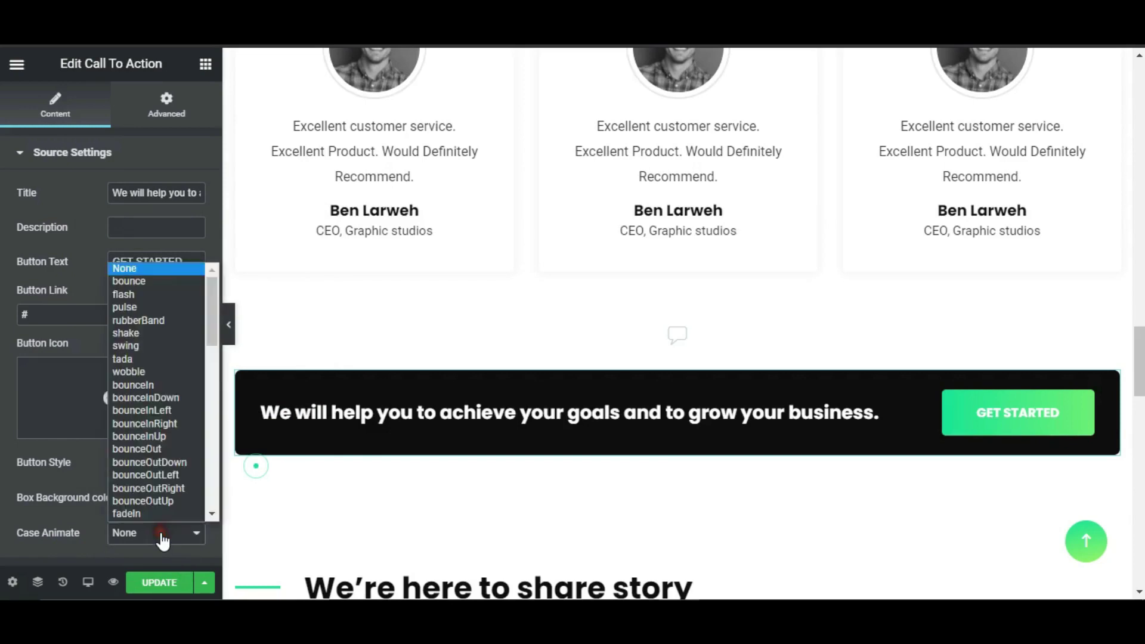
{"action": "left_click", "coordinate": [153, 282]}
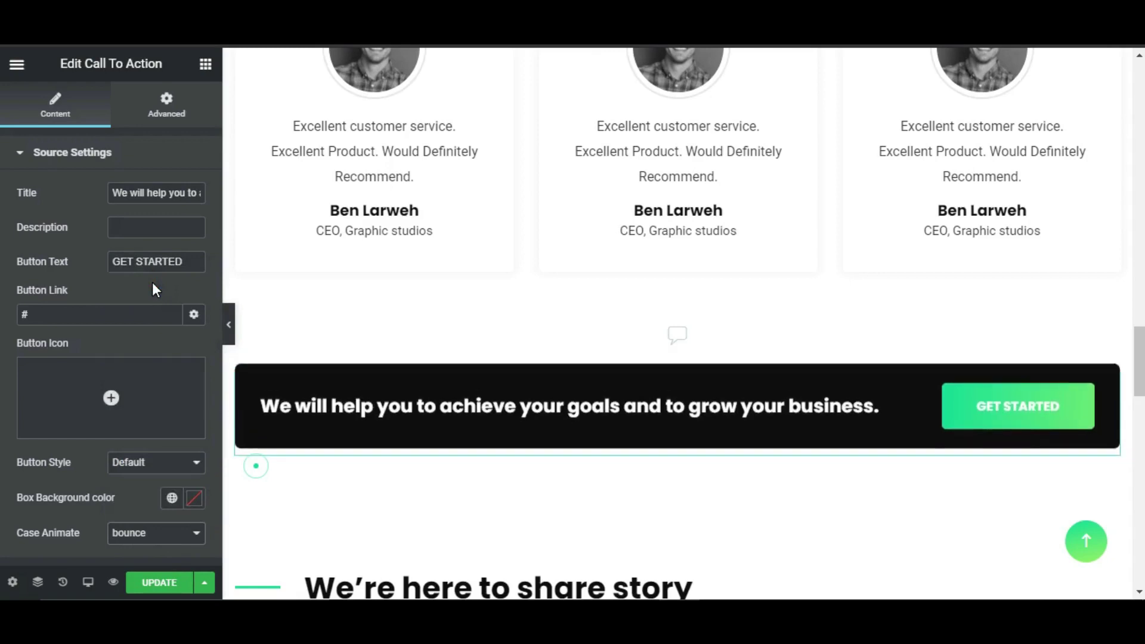
{"action": "left_click", "coordinate": [148, 528]}
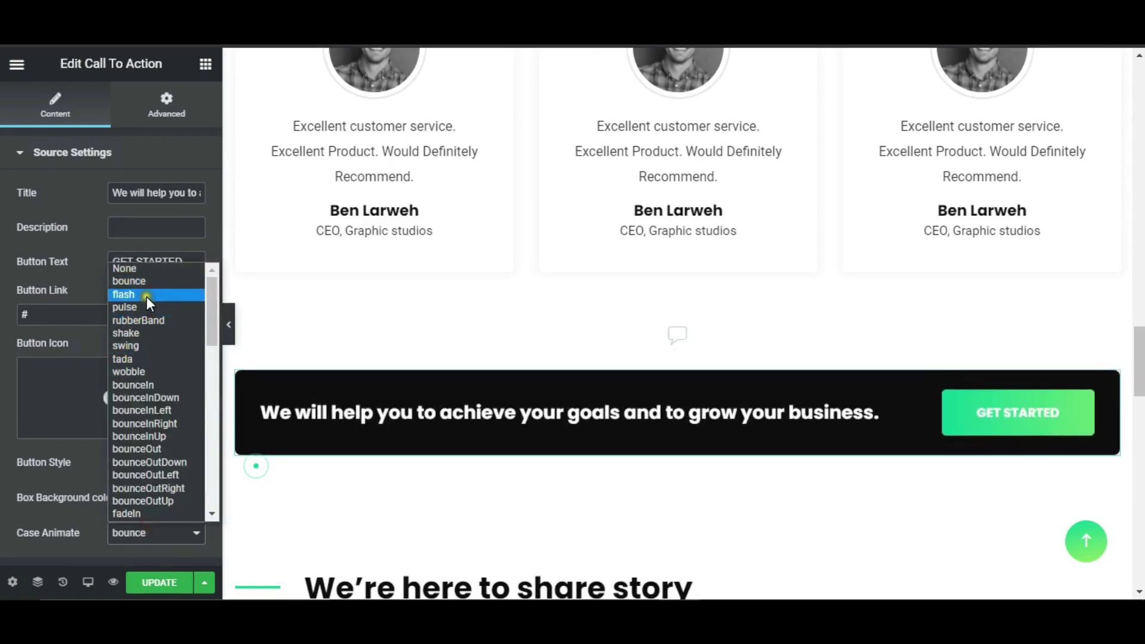
{"action": "left_click", "coordinate": [147, 295]}
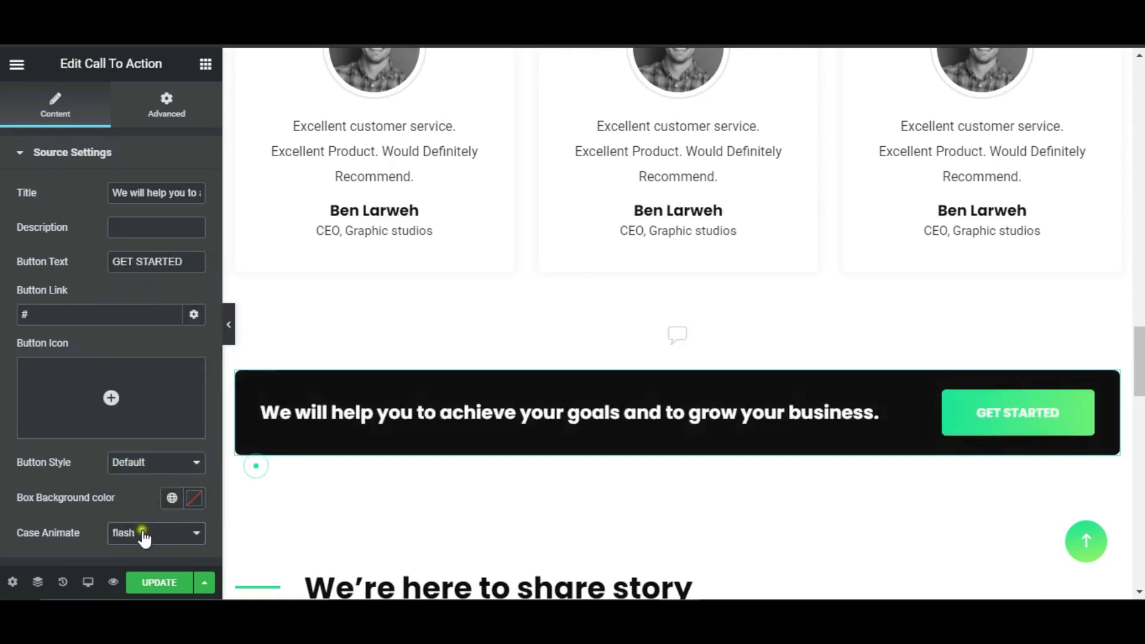
{"action": "left_click", "coordinate": [143, 535]}
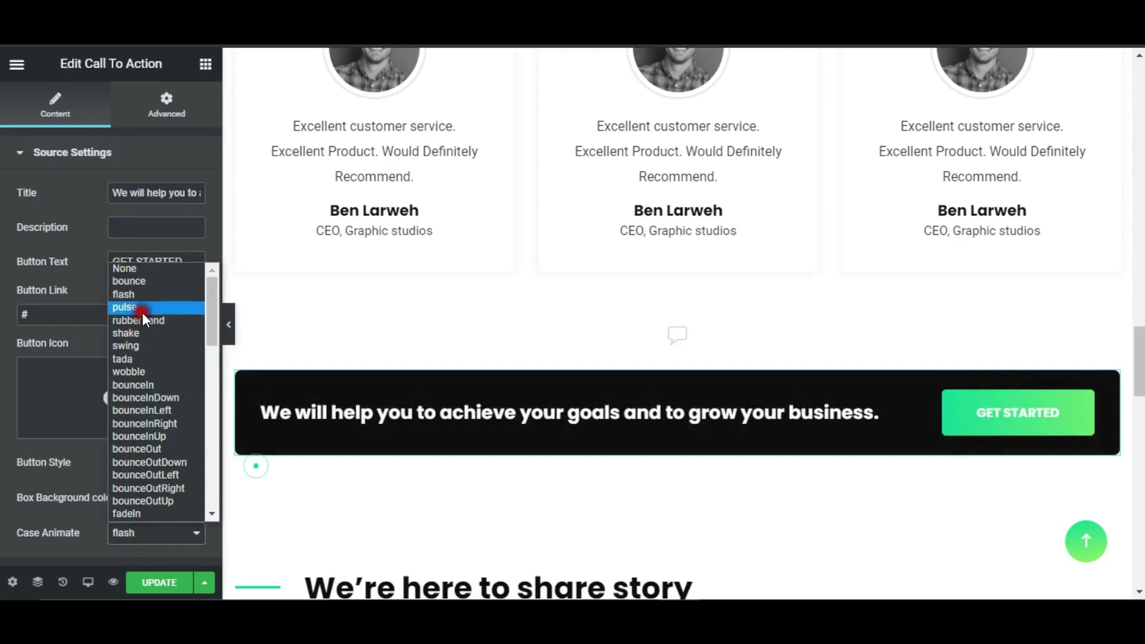
{"action": "left_click", "coordinate": [142, 313]}
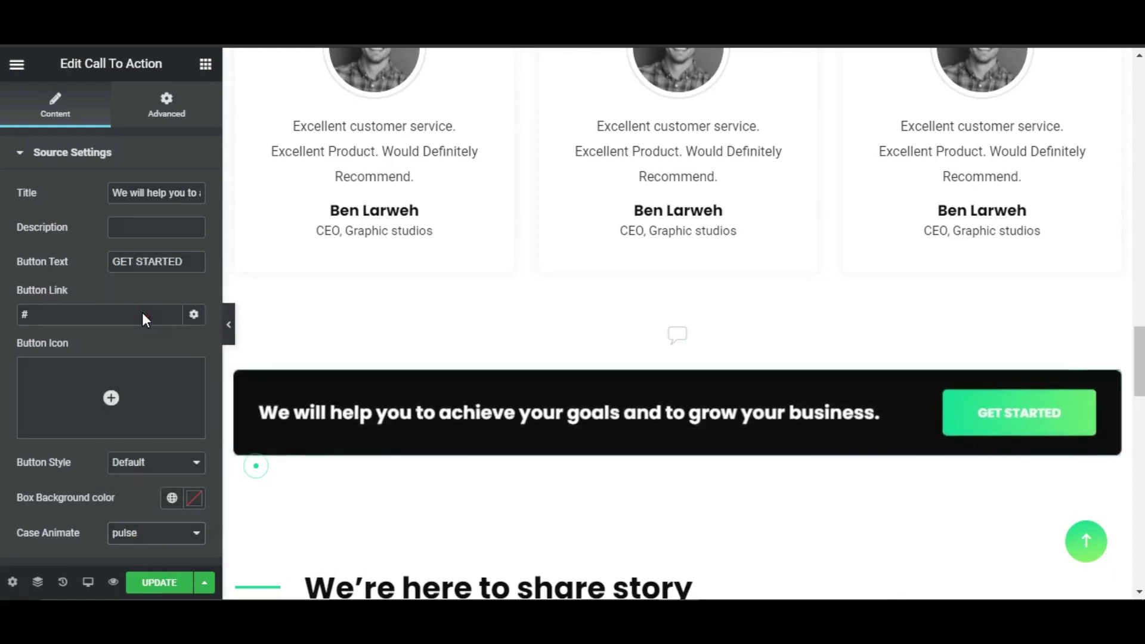
{"action": "key", "text": "alt+Down"}
{"action": "left_click", "coordinate": [165, 322]}
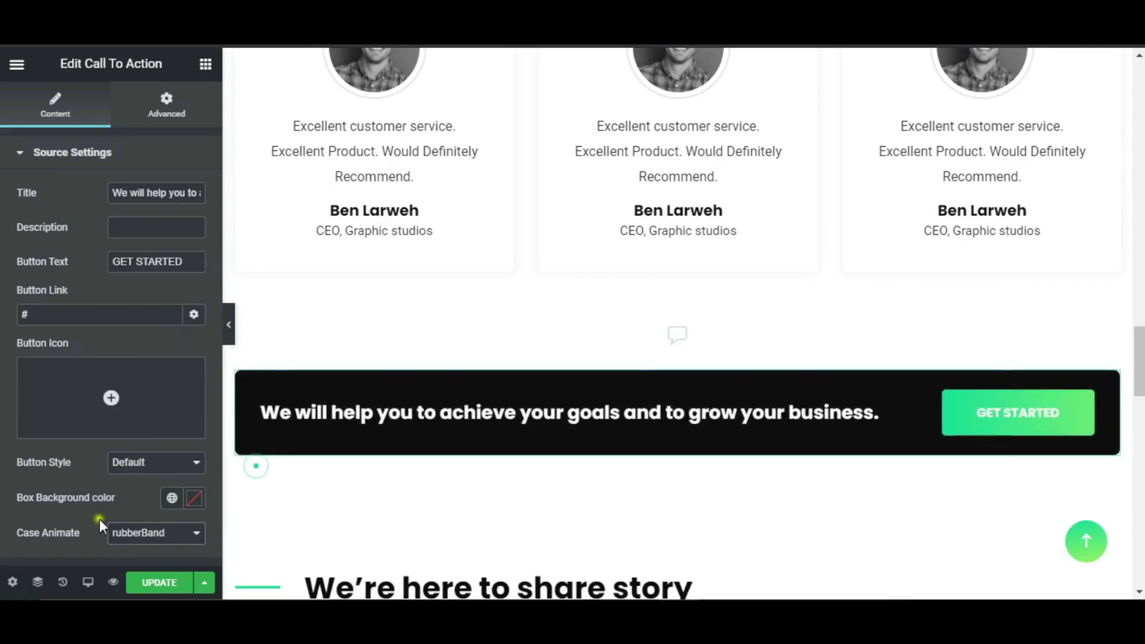
{"action": "left_click", "coordinate": [137, 536]}
{"action": "left_click", "coordinate": [149, 341]}
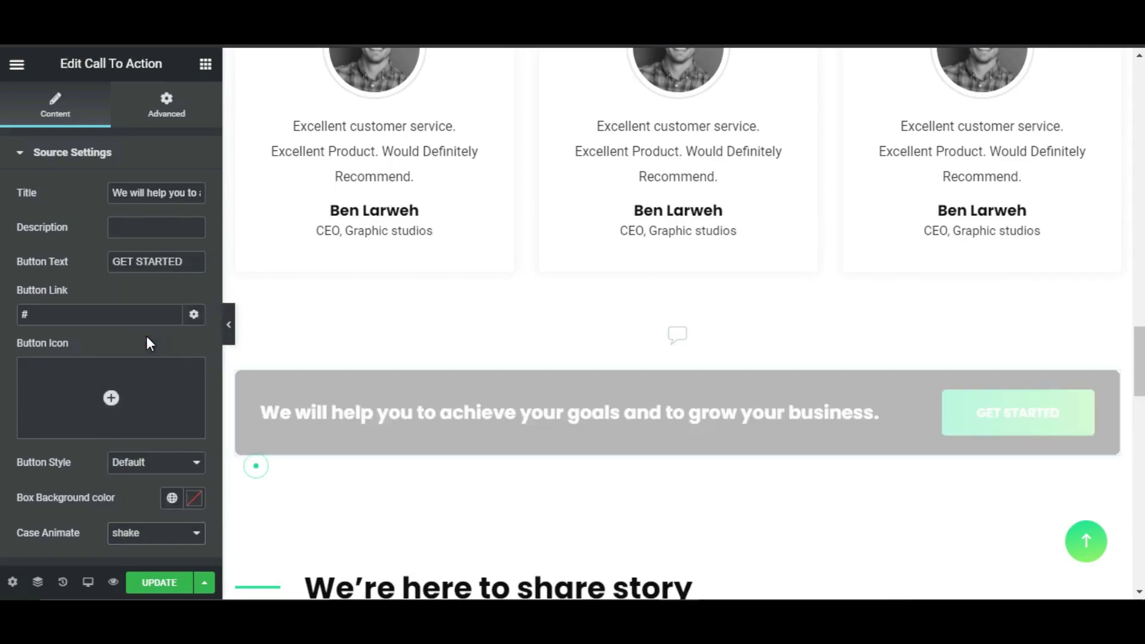
{"action": "left_click", "coordinate": [149, 533]}
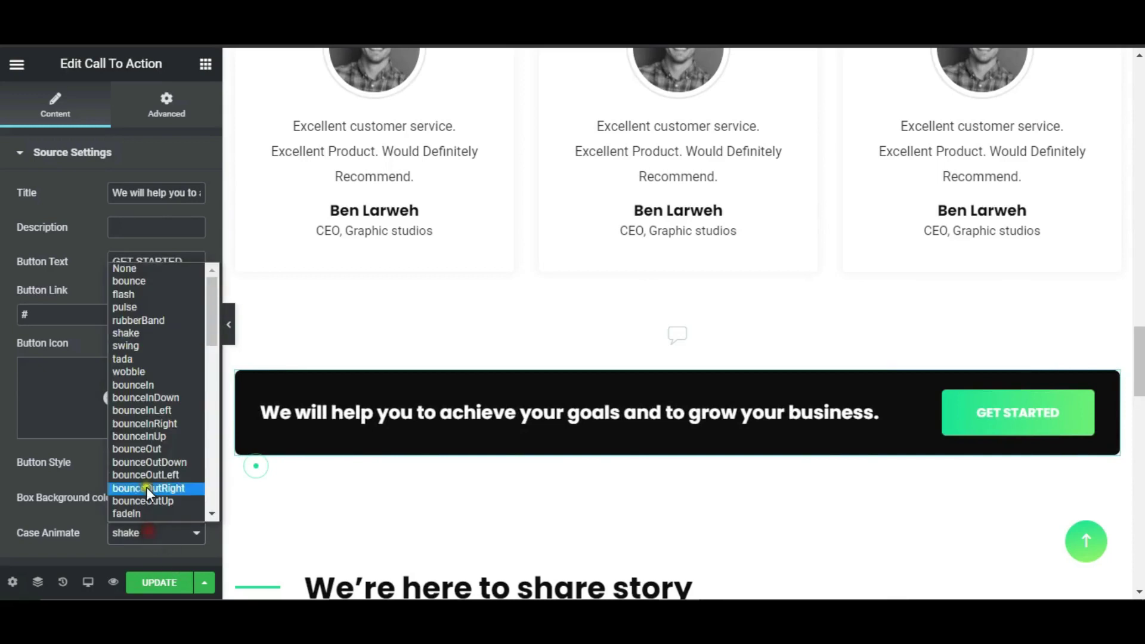
{"action": "left_click", "coordinate": [146, 347]}
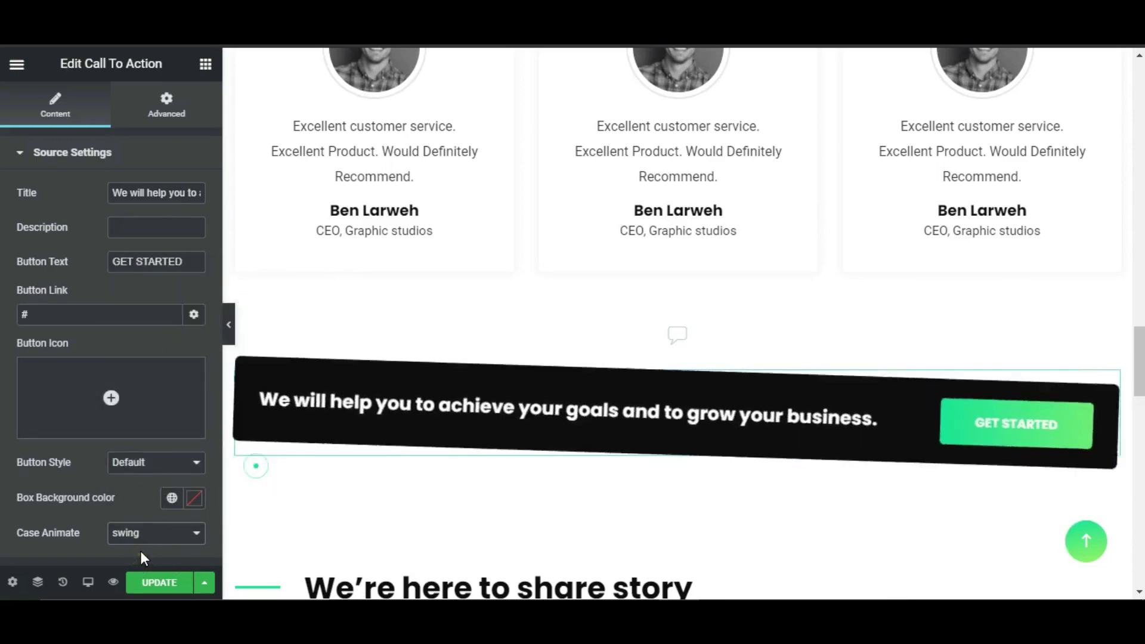
{"action": "left_click", "coordinate": [150, 534]}
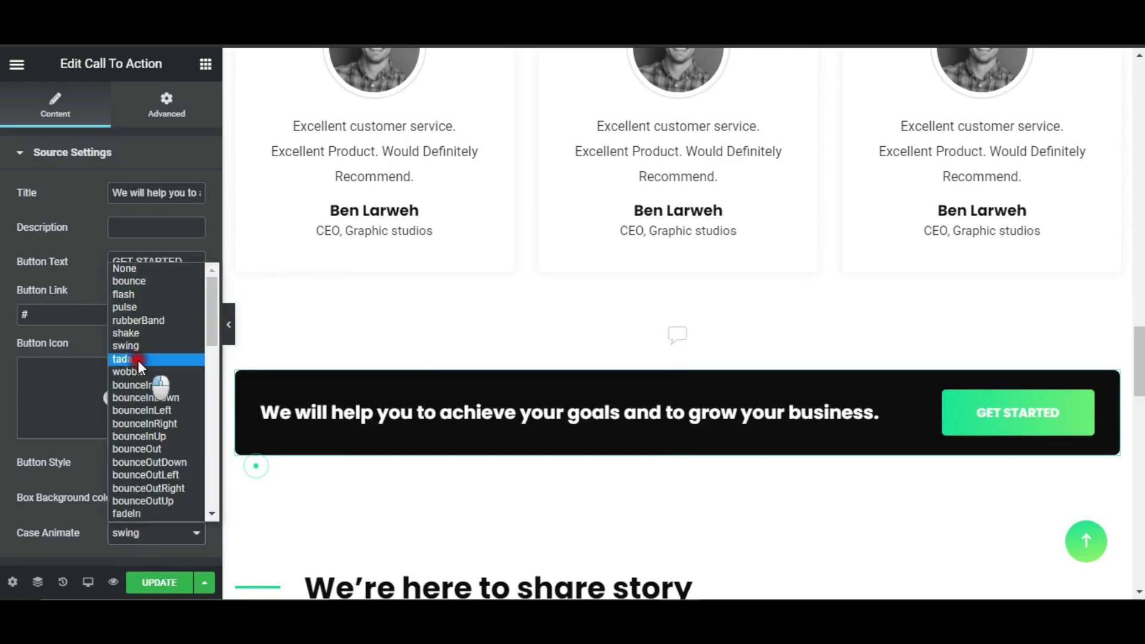
{"action": "left_click", "coordinate": [137, 361]}
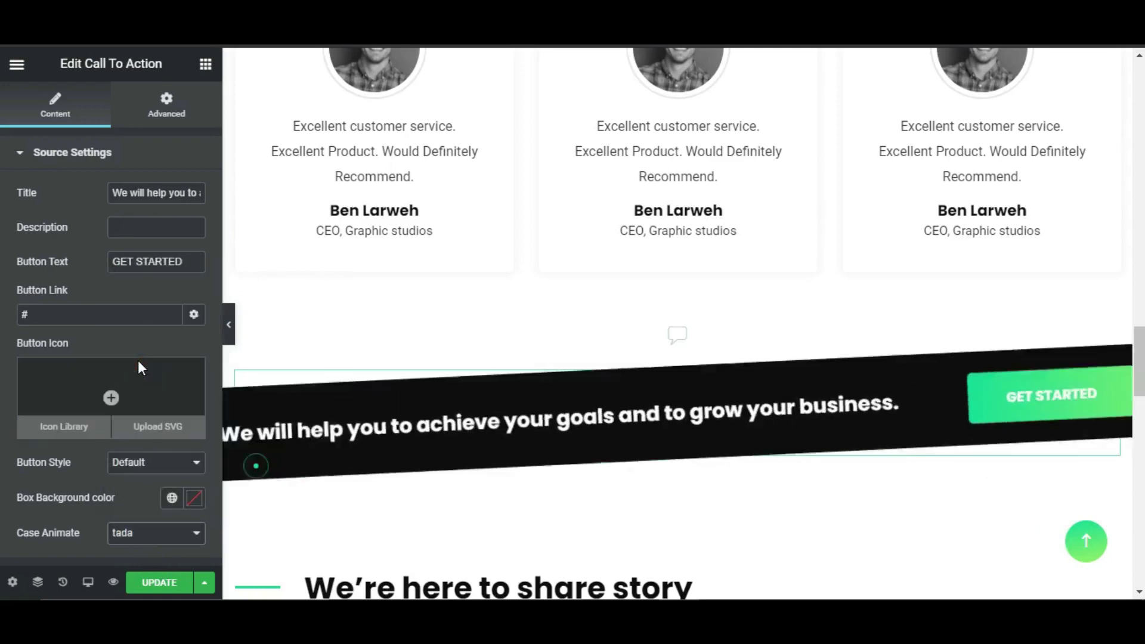
Step: Try wobble, bounceOut and fadeIn, settle on the flip animation, and save the page
{"action": "left_click", "coordinate": [133, 545]}
{"action": "scroll", "coordinate": [133, 514], "scroll_direction": "down", "scroll_amount": 1}
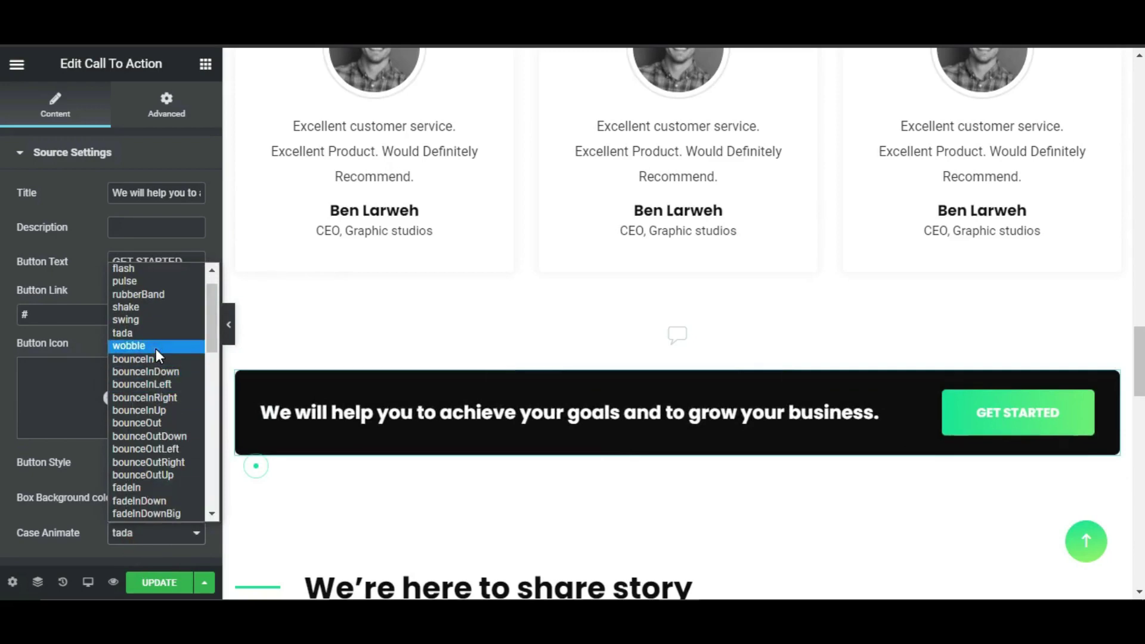
{"action": "left_click", "coordinate": [156, 349]}
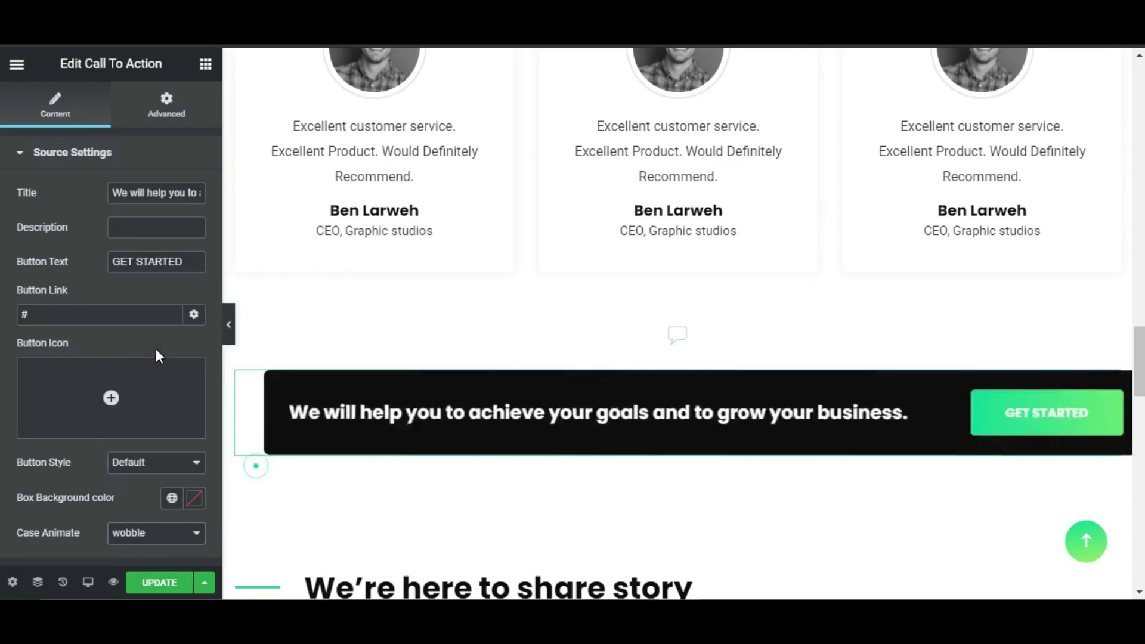
{"action": "left_click", "coordinate": [156, 532]}
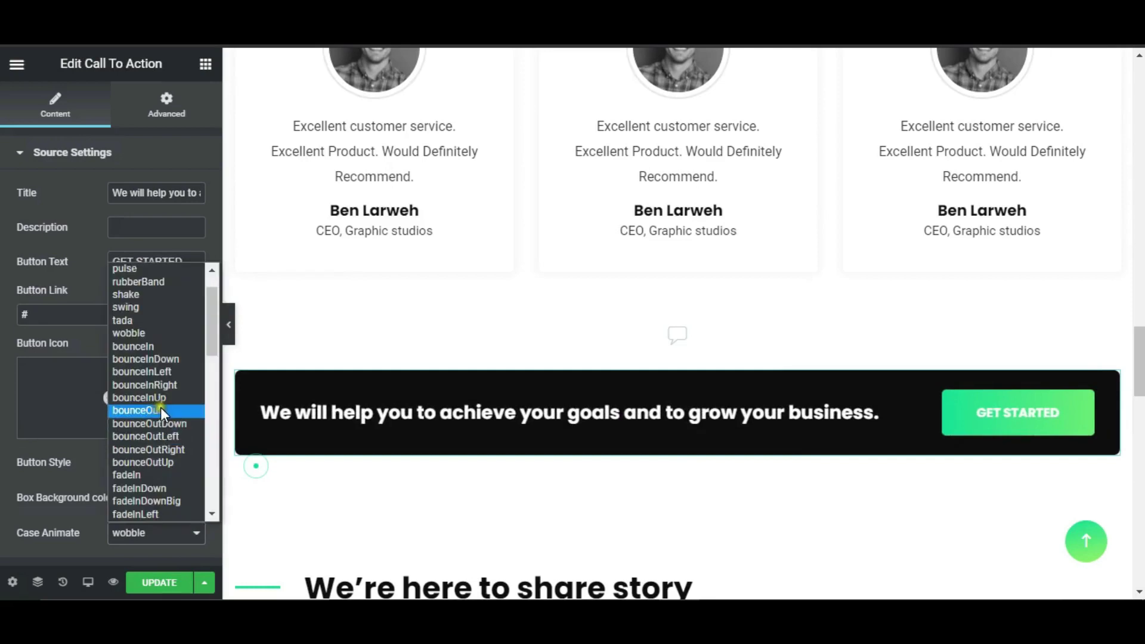
{"action": "left_click", "coordinate": [159, 410]}
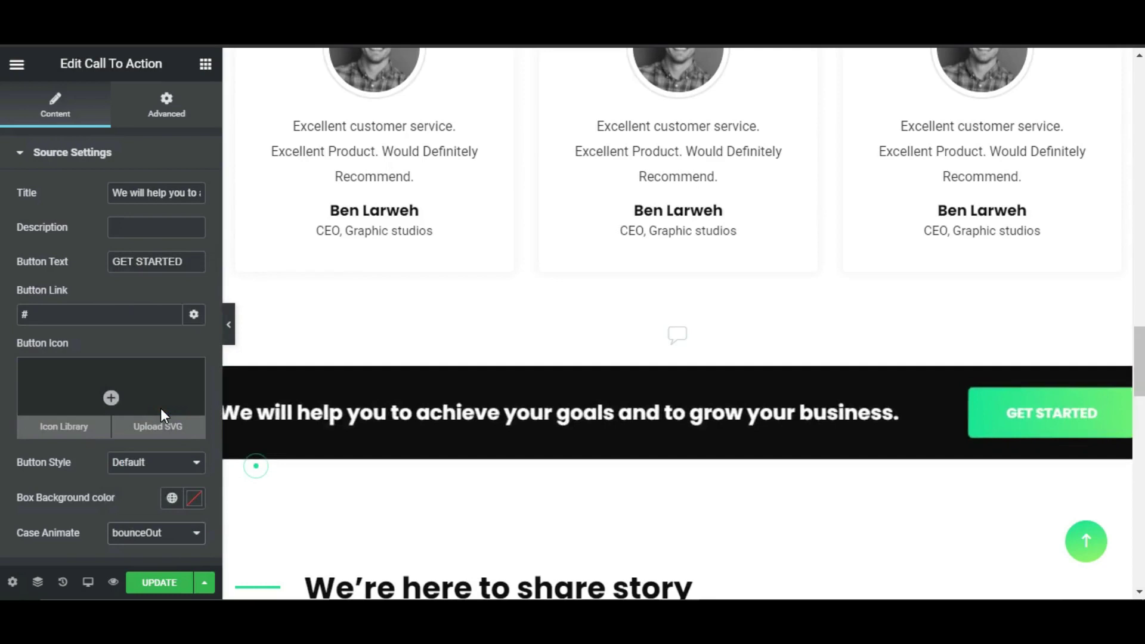
{"action": "left_click", "coordinate": [161, 532]}
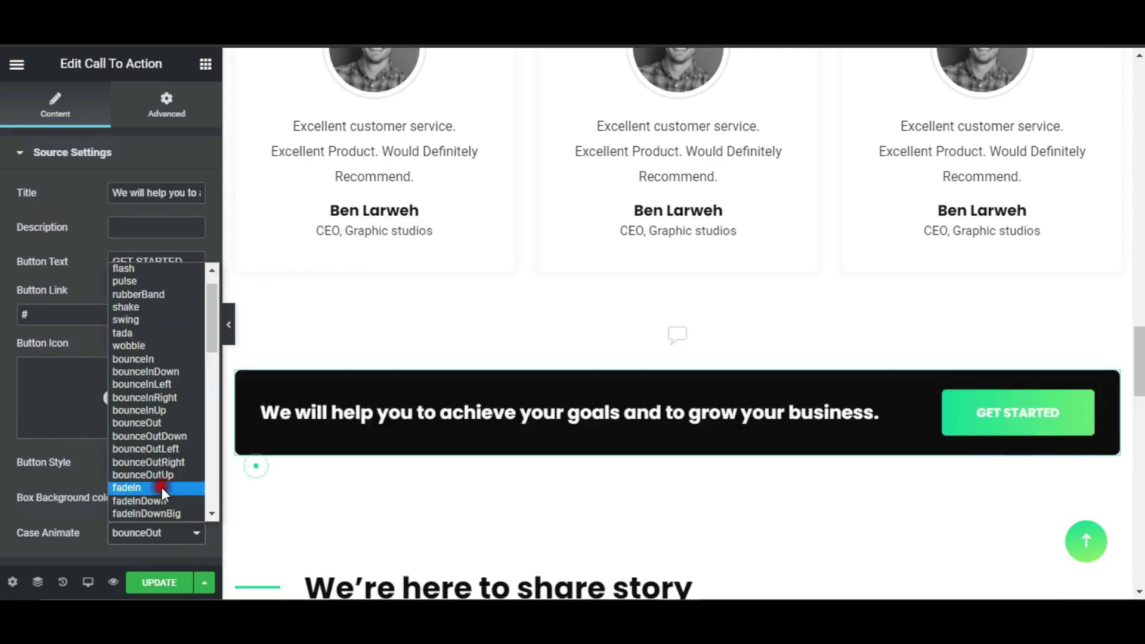
{"action": "left_click", "coordinate": [163, 487]}
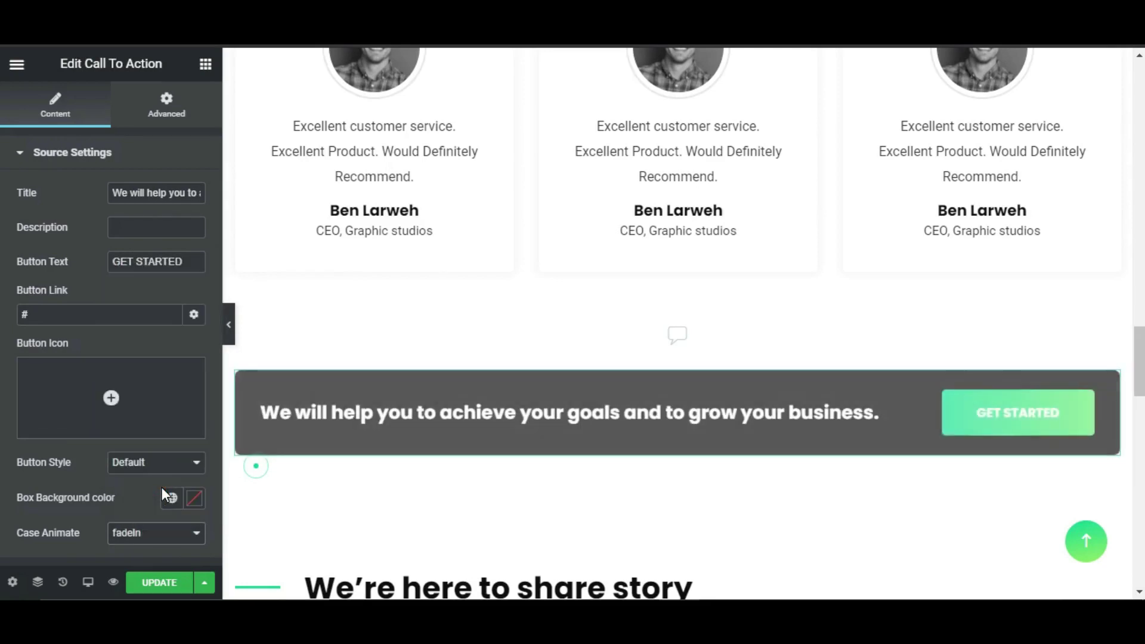
{"action": "left_click", "coordinate": [161, 533]}
{"action": "left_click_drag", "start_coordinate": [216, 323], "coordinate": [215, 358]}
{"action": "left_click", "coordinate": [178, 361]}
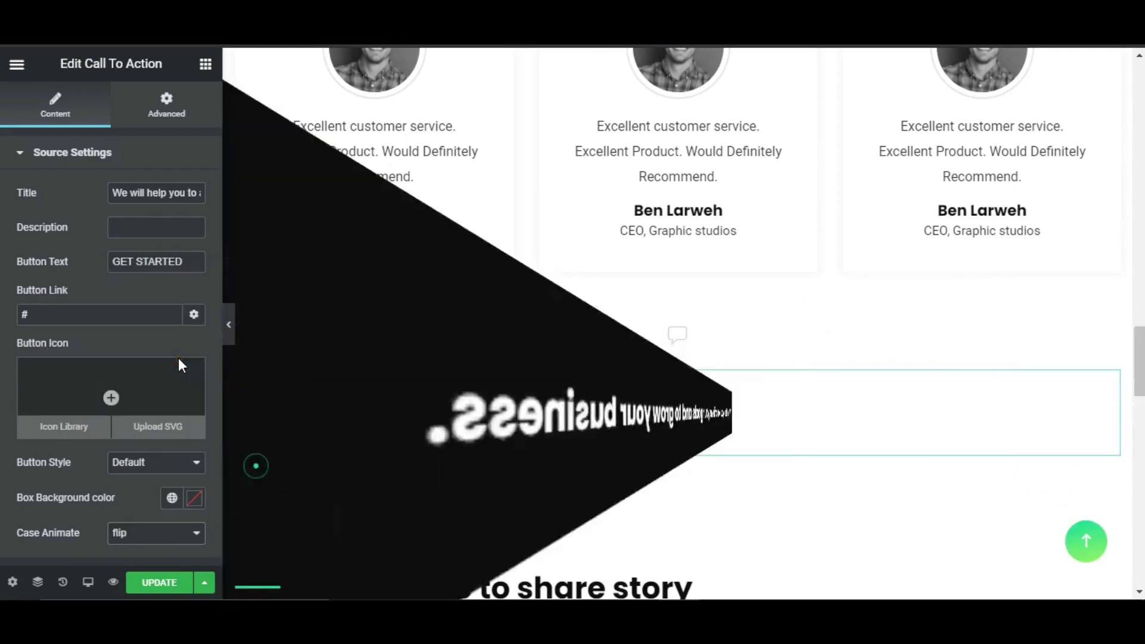
{"action": "left_click", "coordinate": [164, 585]}
{"action": "left_click", "coordinate": [165, 584]}
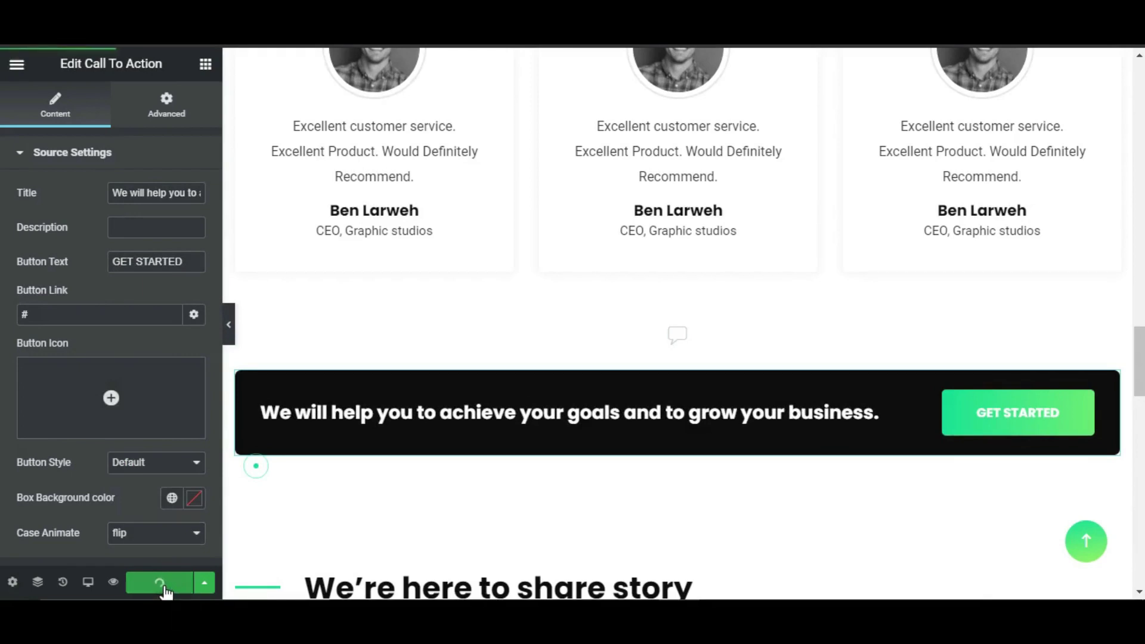
Step: Change the news section heading's title to 'Our Blog'
{"action": "scroll", "coordinate": [1140, 416], "scroll_direction": "down", "scroll_amount": 5}
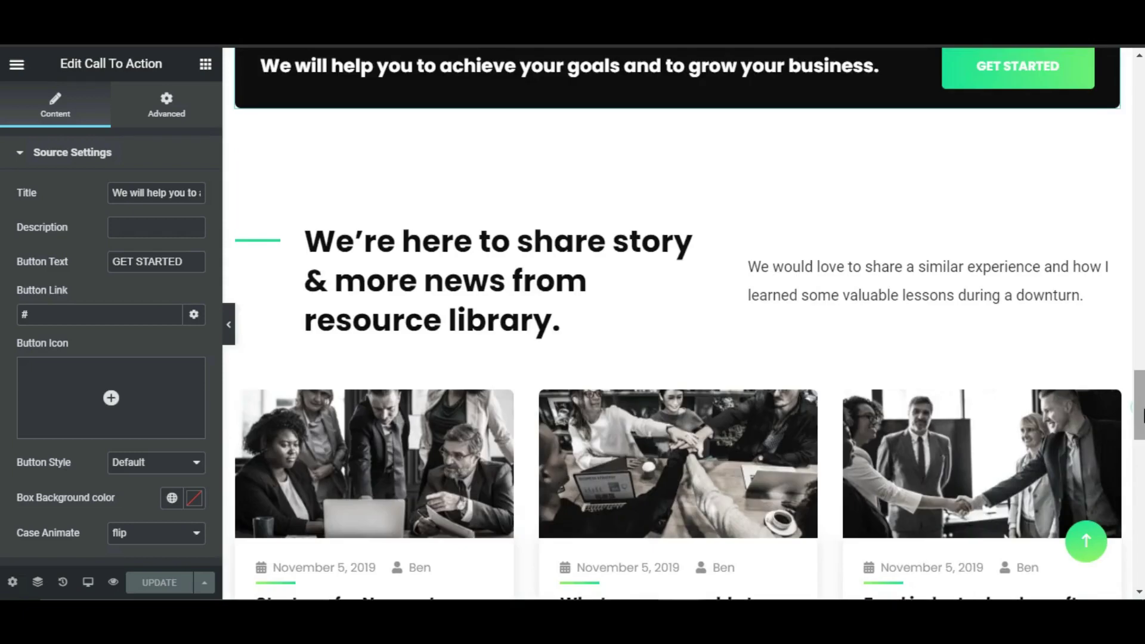
{"action": "left_click", "coordinate": [713, 234]}
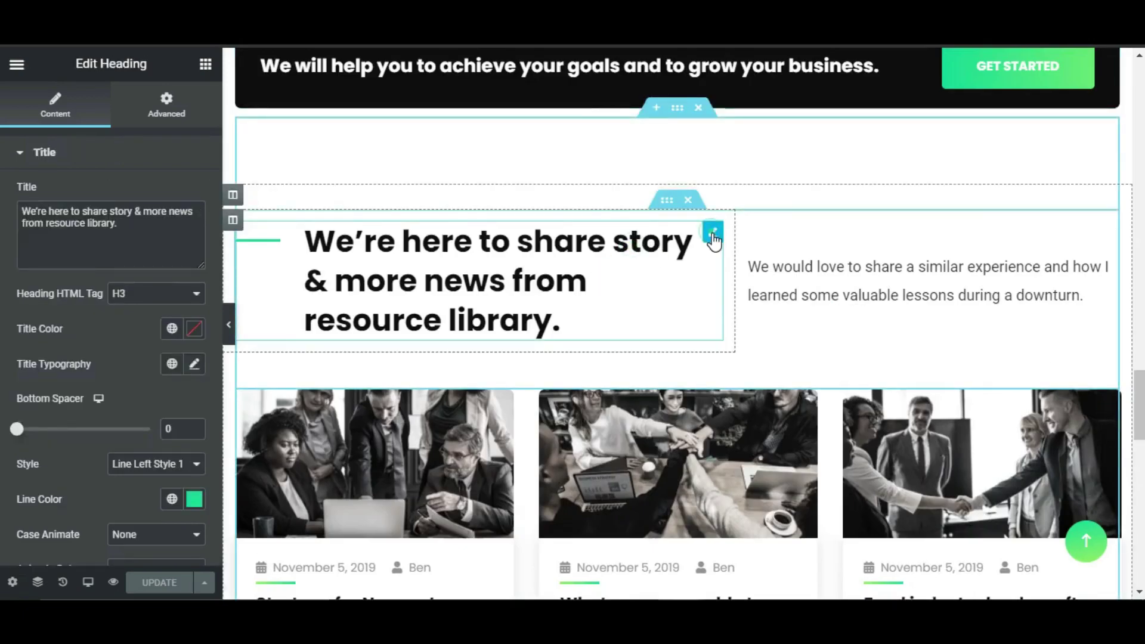
{"action": "left_click", "coordinate": [178, 229]}
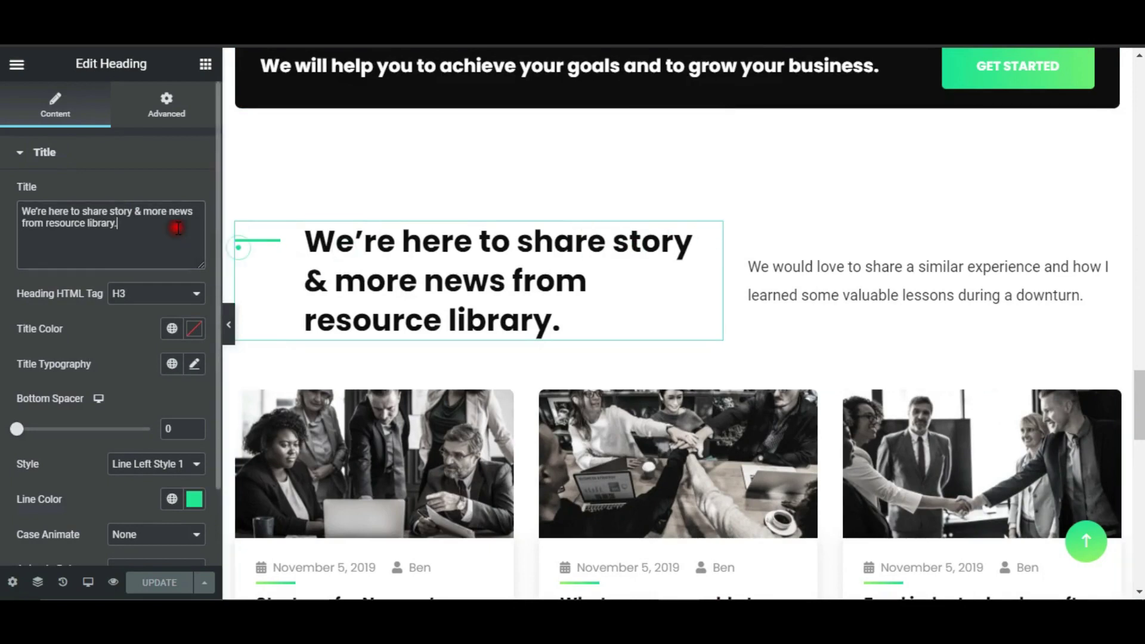
{"action": "key", "text": "ctrl+a"}
{"action": "type", "text": "Our Blog"}
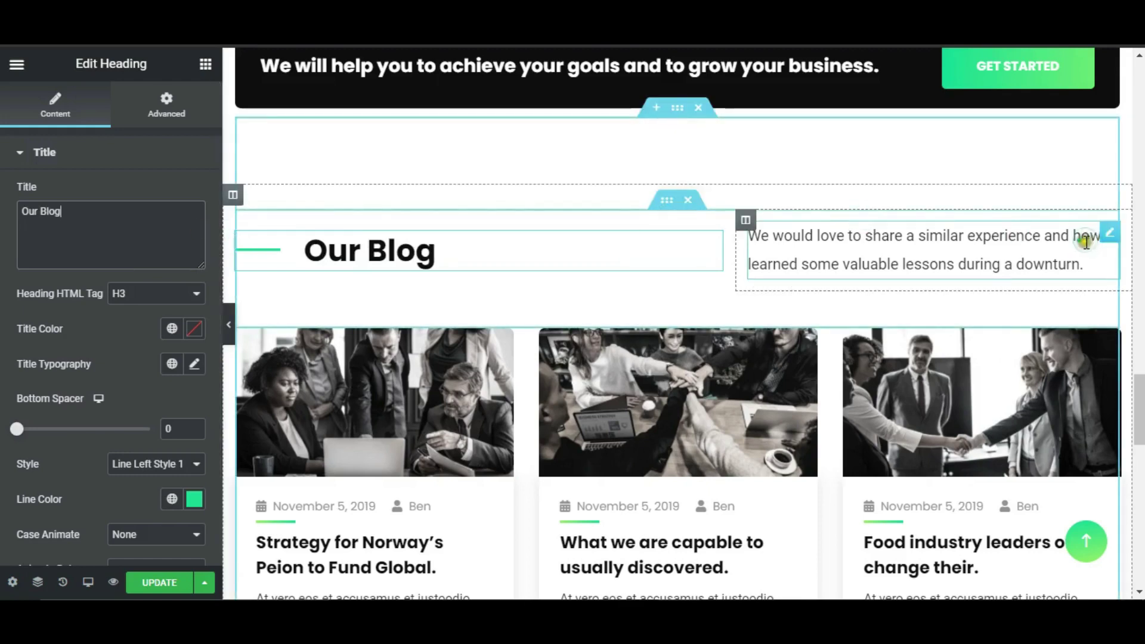
Step: Delete the intro paragraph widget beside the heading, leaving its column empty
{"action": "right_click", "coordinate": [1107, 235]}
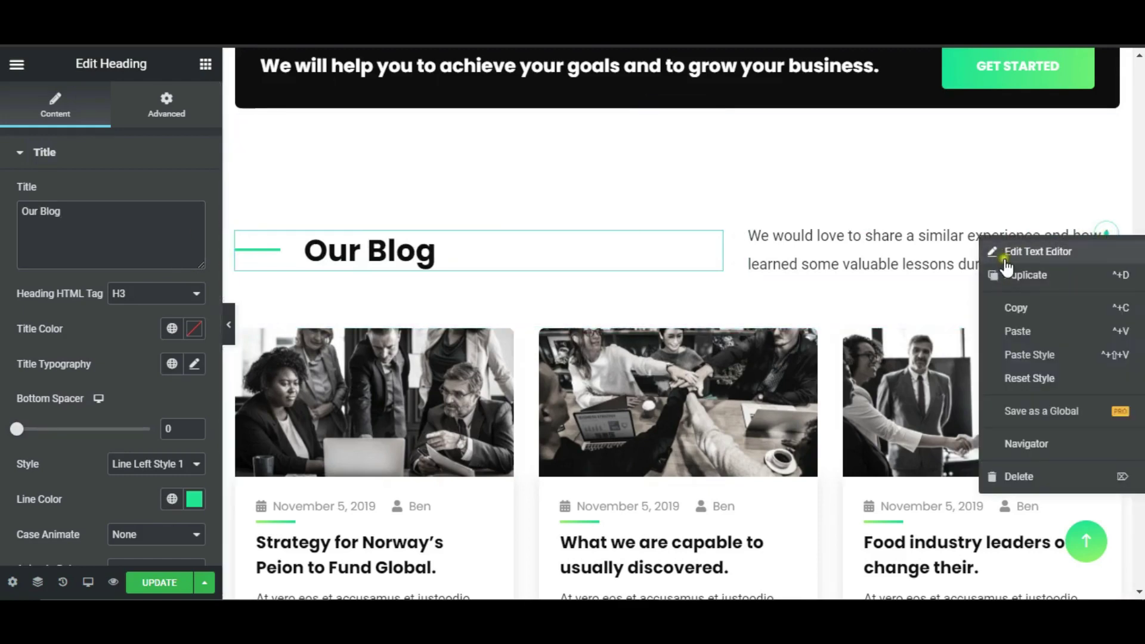
{"action": "left_click", "coordinate": [1049, 475]}
{"action": "scroll", "coordinate": [1106, 234], "scroll_direction": "down", "scroll_amount": 2}
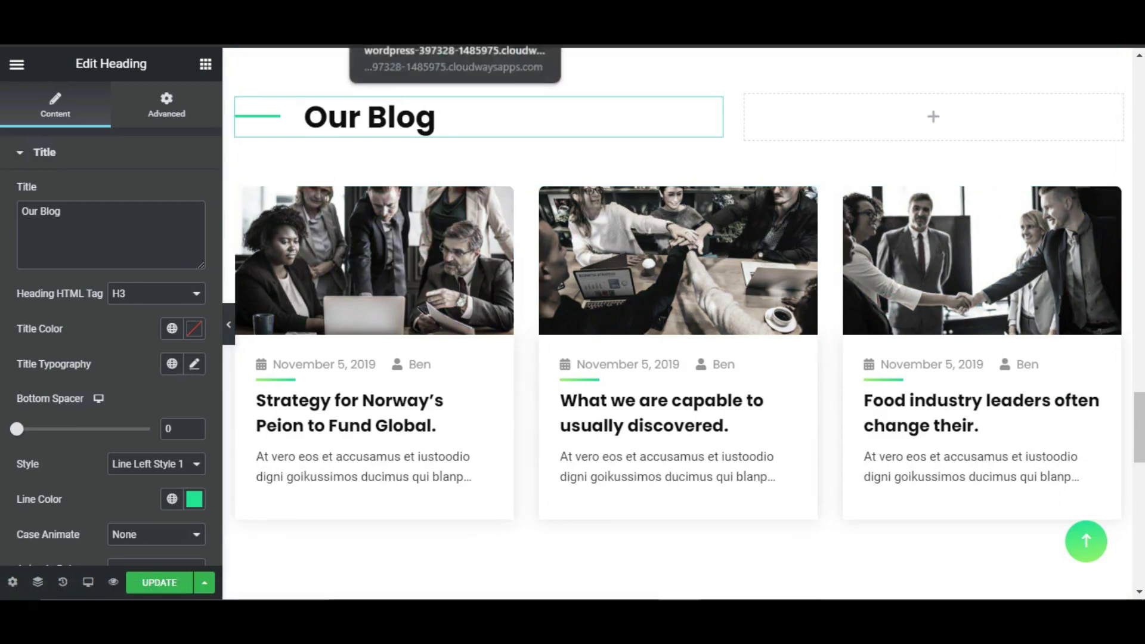
{"action": "left_click", "coordinate": [381, 35]}
{"action": "scroll", "coordinate": [632, 334], "scroll_direction": "down", "scroll_amount": 8}
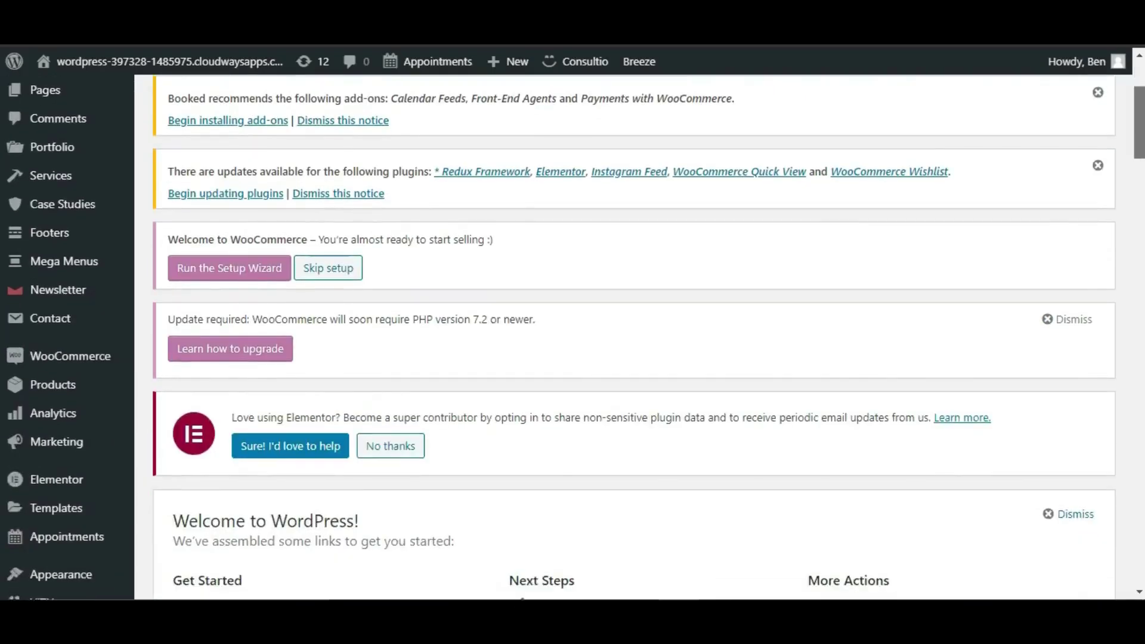
{"action": "scroll", "coordinate": [632, 334], "scroll_direction": "up", "scroll_amount": 6}
{"action": "scroll", "coordinate": [52, 224], "scroll_direction": "up", "scroll_amount": 2}
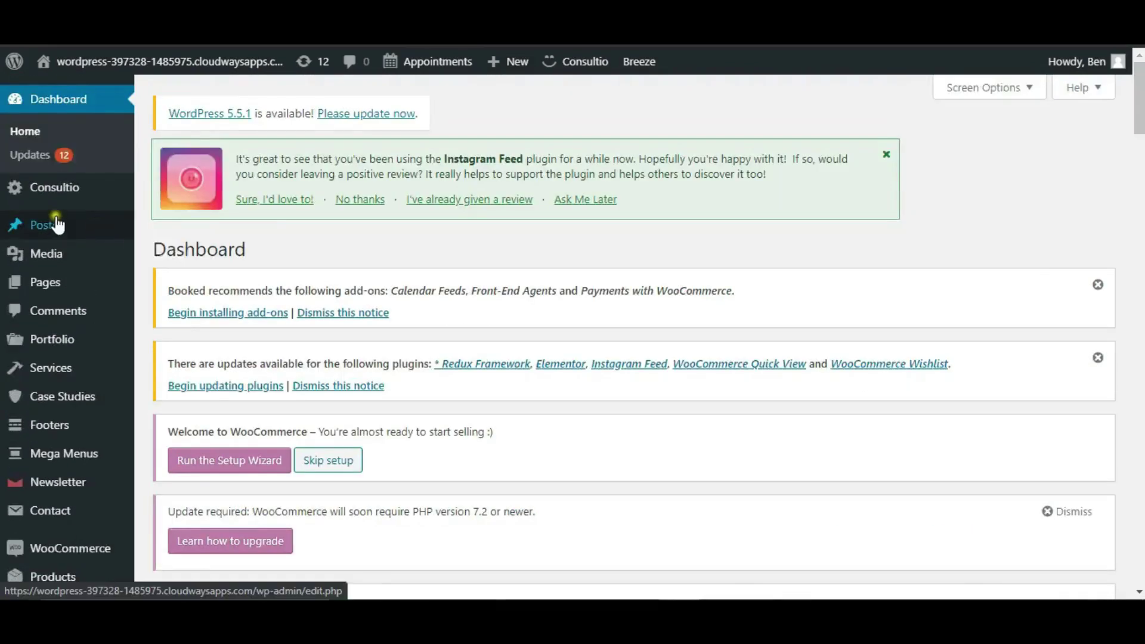
{"action": "left_click", "coordinate": [53, 225]}
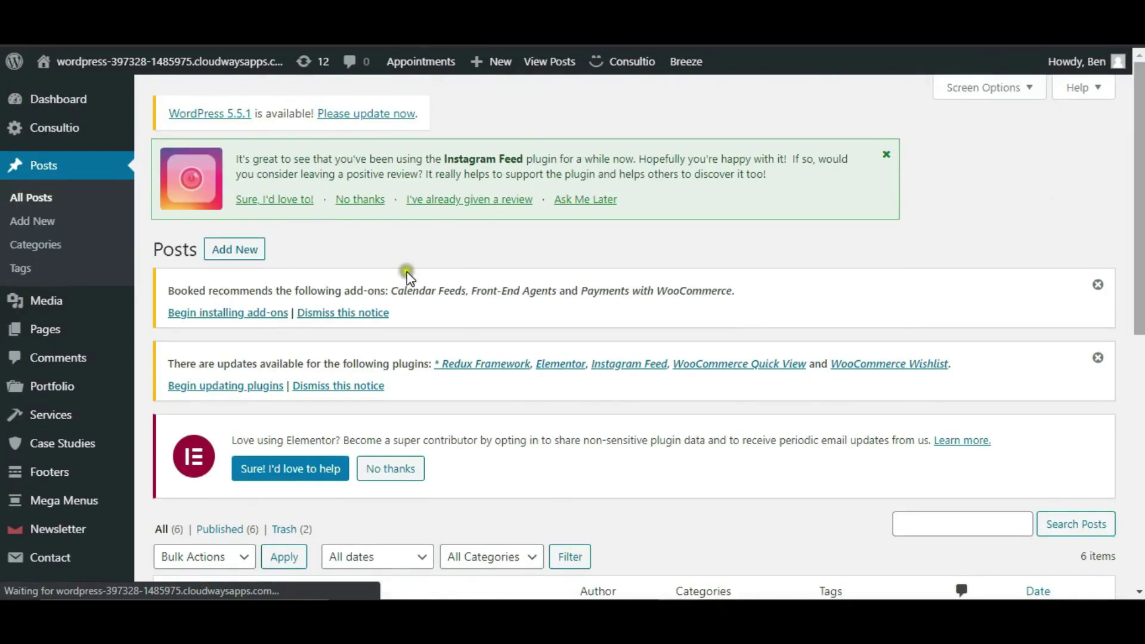
{"action": "scroll", "coordinate": [596, 239], "scroll_direction": "down", "scroll_amount": 1}
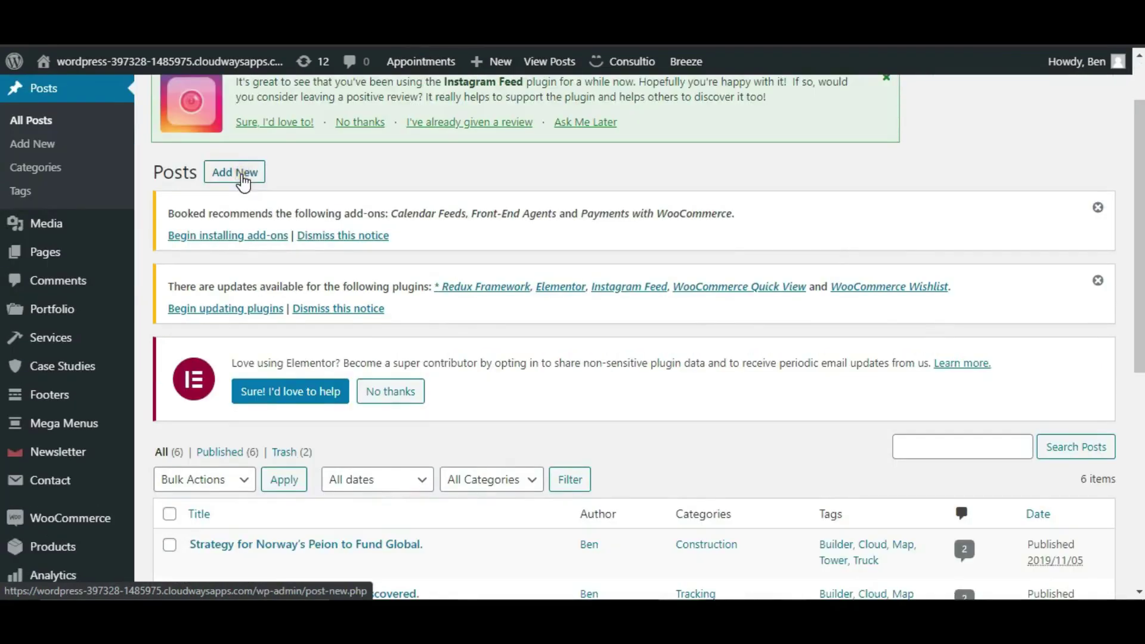
{"action": "left_click_drag", "start_coordinate": [1136, 215], "coordinate": [1136, 334]}
{"action": "scroll", "coordinate": [813, 291], "scroll_direction": "down", "scroll_amount": 2}
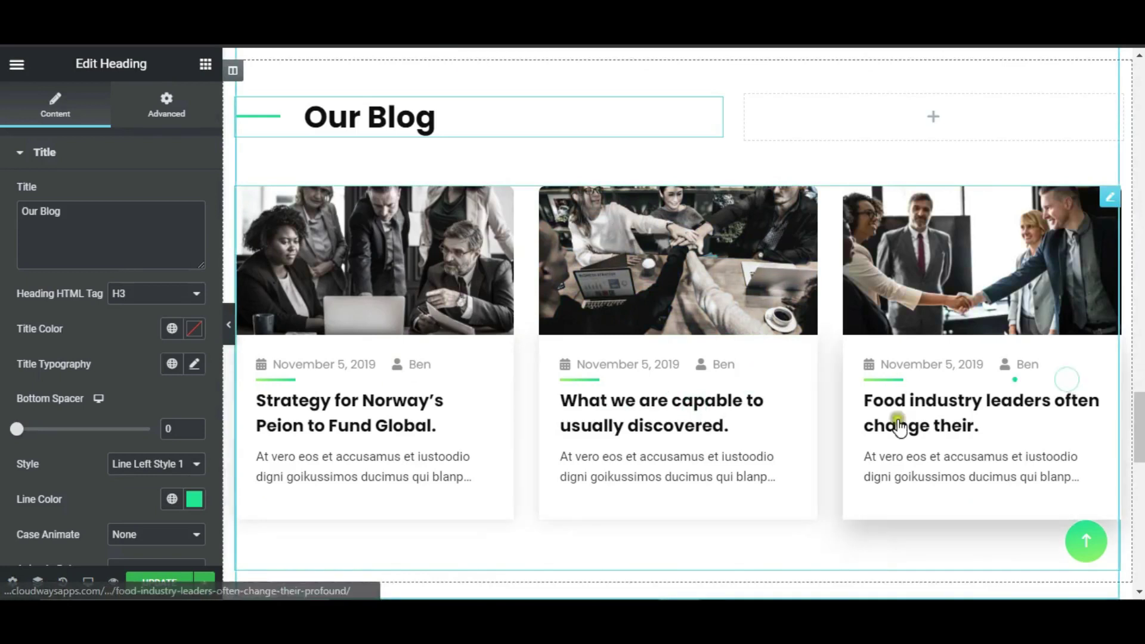
Step: Open the contact section's Contact Form 7 widget settings and check its selected form, Home Contact Form 5
{"action": "scroll", "coordinate": [688, 324], "scroll_direction": "down", "scroll_amount": 6}
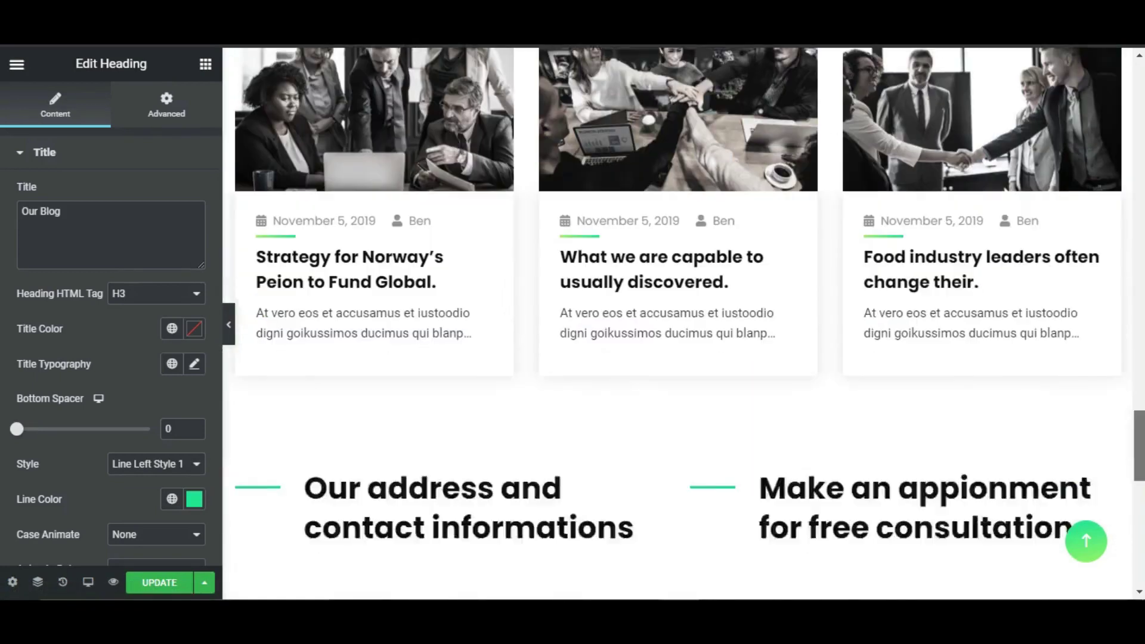
{"action": "mouse_move", "coordinate": [1139, 471]}
{"action": "left_mouse_down"}
{"action": "mouse_move", "coordinate": [1139, 486]}
{"action": "mouse_move", "coordinate": [1141, 477]}
{"action": "left_mouse_up"}
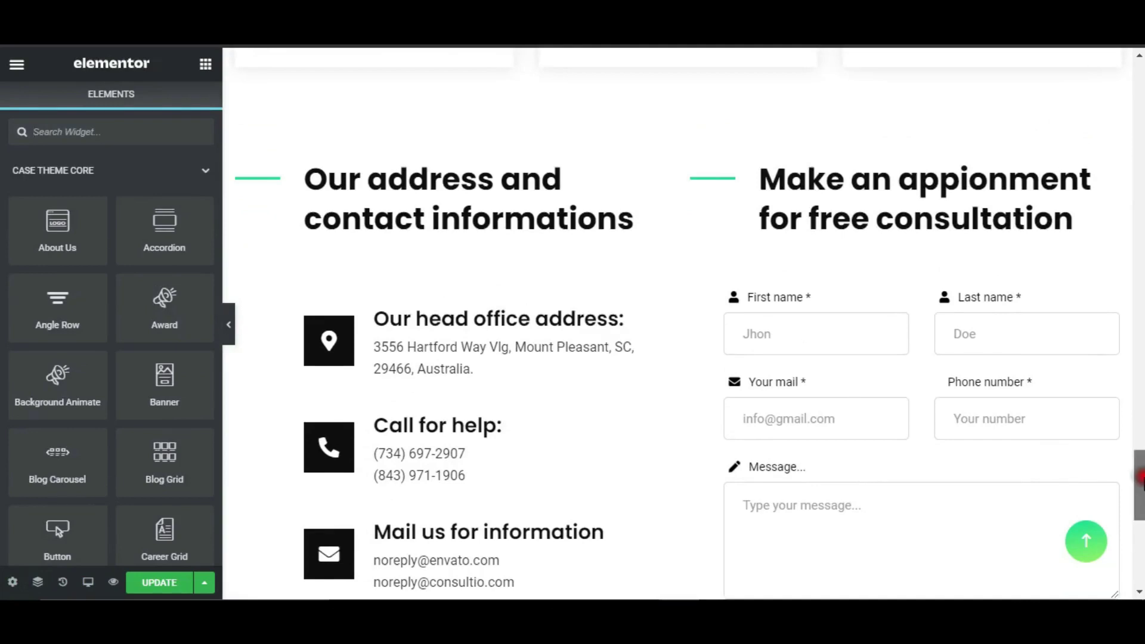
{"action": "scroll", "coordinate": [384, 353], "scroll_direction": "down", "scroll_amount": 1}
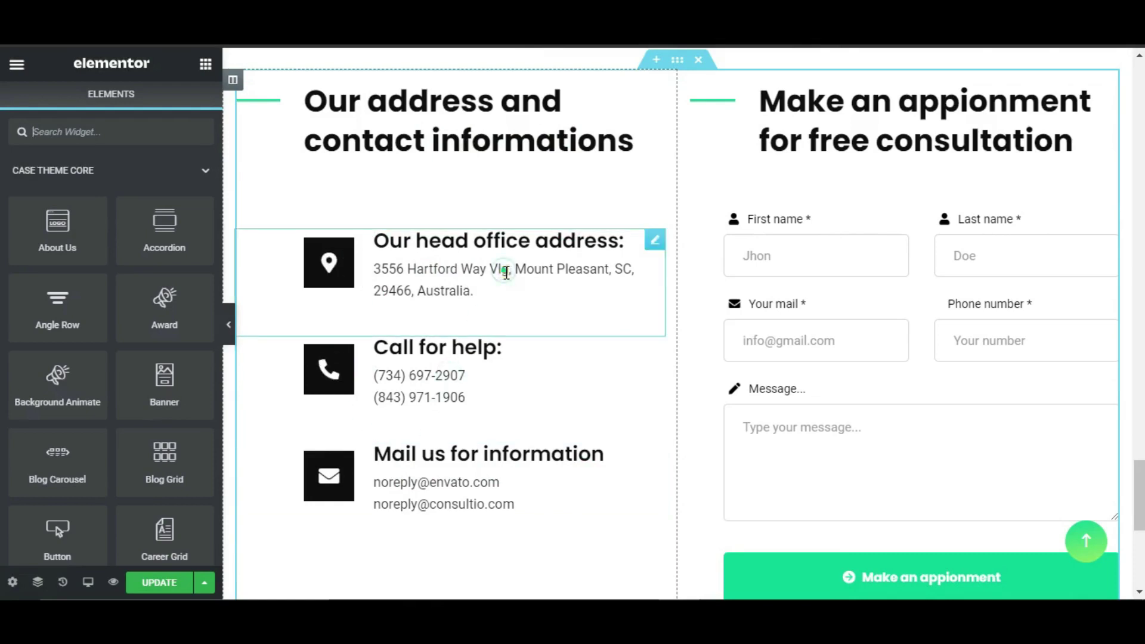
{"action": "scroll", "coordinate": [677, 322], "scroll_direction": "up", "scroll_amount": 2}
{"action": "scroll", "coordinate": [678, 322], "scroll_direction": "down", "scroll_amount": 1}
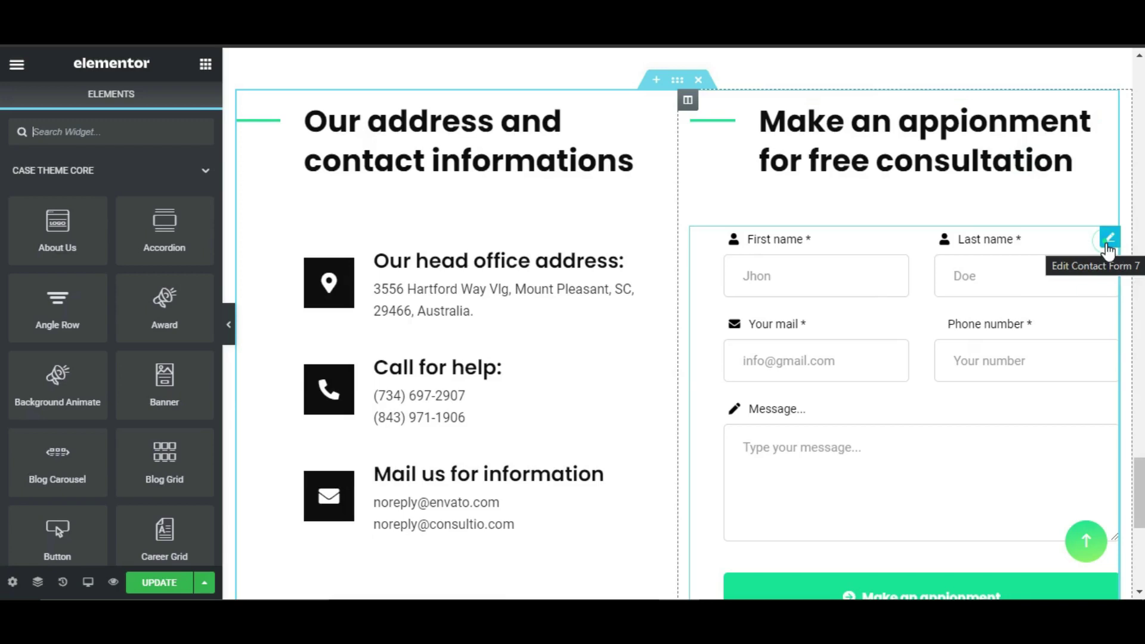
{"action": "left_click", "coordinate": [1108, 240]}
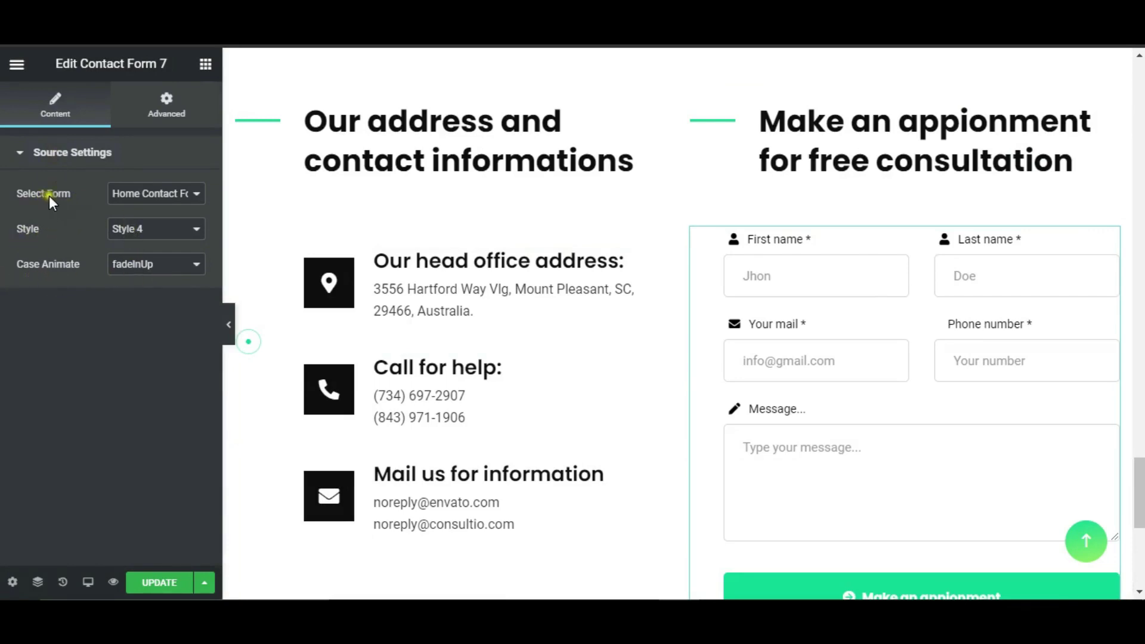
{"action": "left_click", "coordinate": [130, 198]}
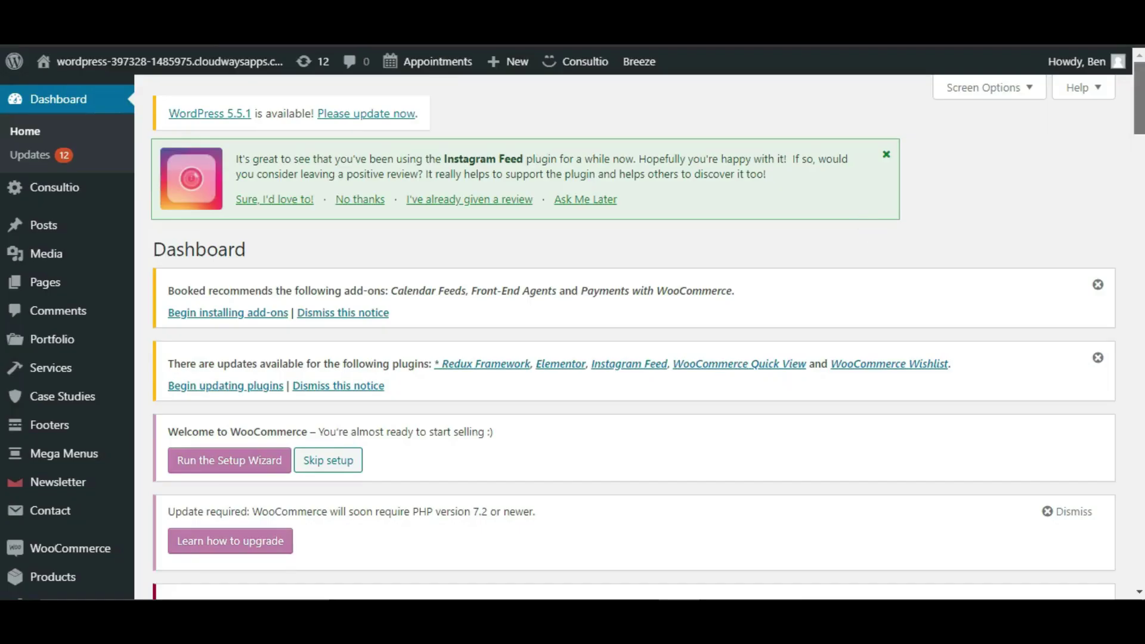
Step: Go to the Contact Form 7 forms list in WordPress admin to find the widget's form
{"action": "scroll", "coordinate": [72, 292], "scroll_direction": "down", "scroll_amount": 4}
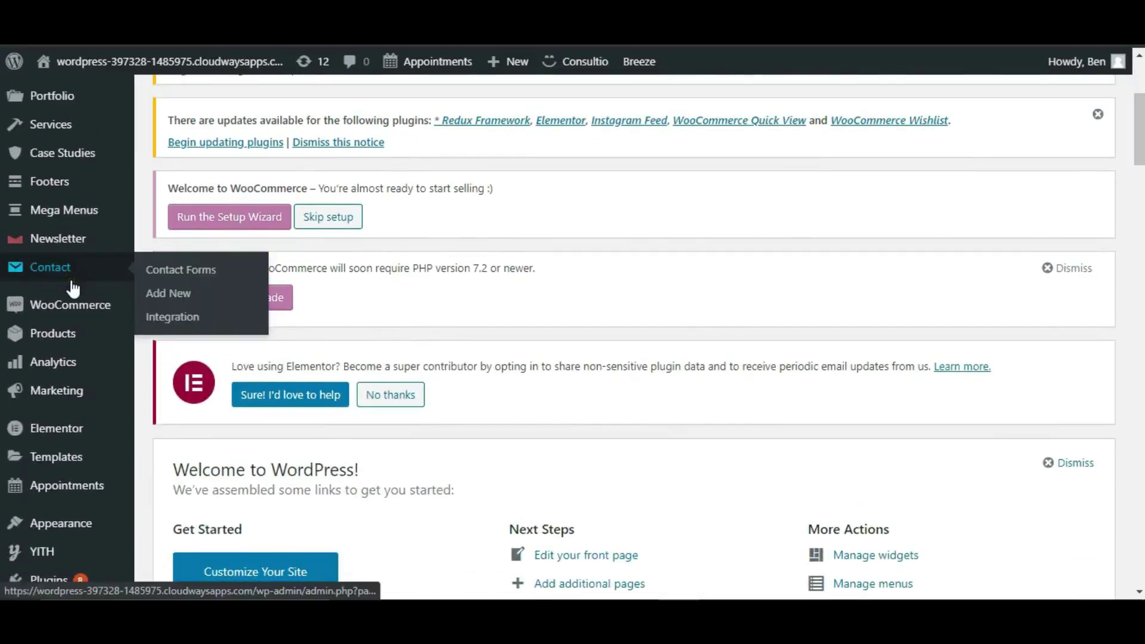
{"action": "left_click", "coordinate": [73, 288]}
{"action": "scroll", "coordinate": [1140, 358], "scroll_direction": "down", "scroll_amount": 3}
{"action": "scroll", "coordinate": [1140, 358], "scroll_direction": "up", "scroll_amount": 3}
{"action": "left_click_drag", "start_coordinate": [1140, 382], "coordinate": [1141, 503]}
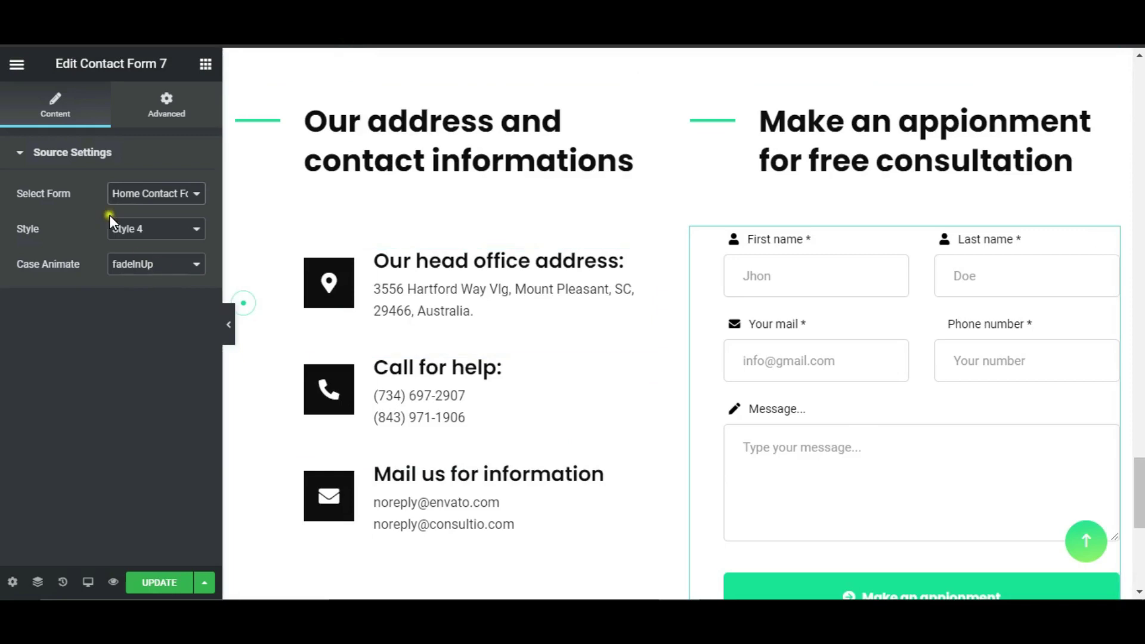
{"action": "left_click", "coordinate": [150, 197]}
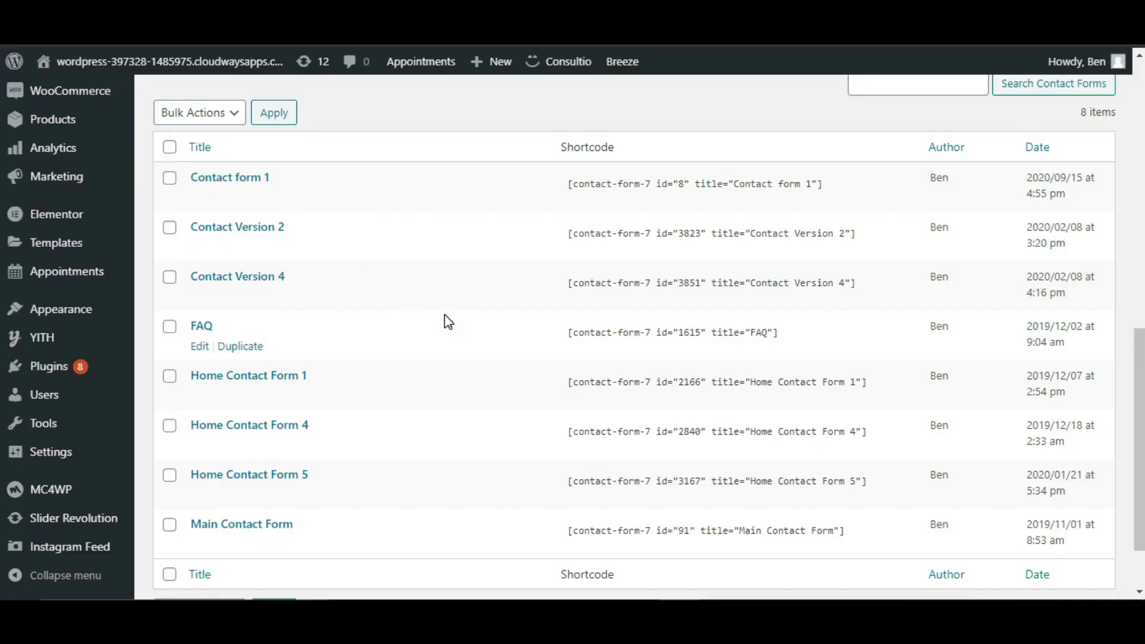
{"action": "scroll", "coordinate": [648, 338], "scroll_direction": "down", "scroll_amount": 2}
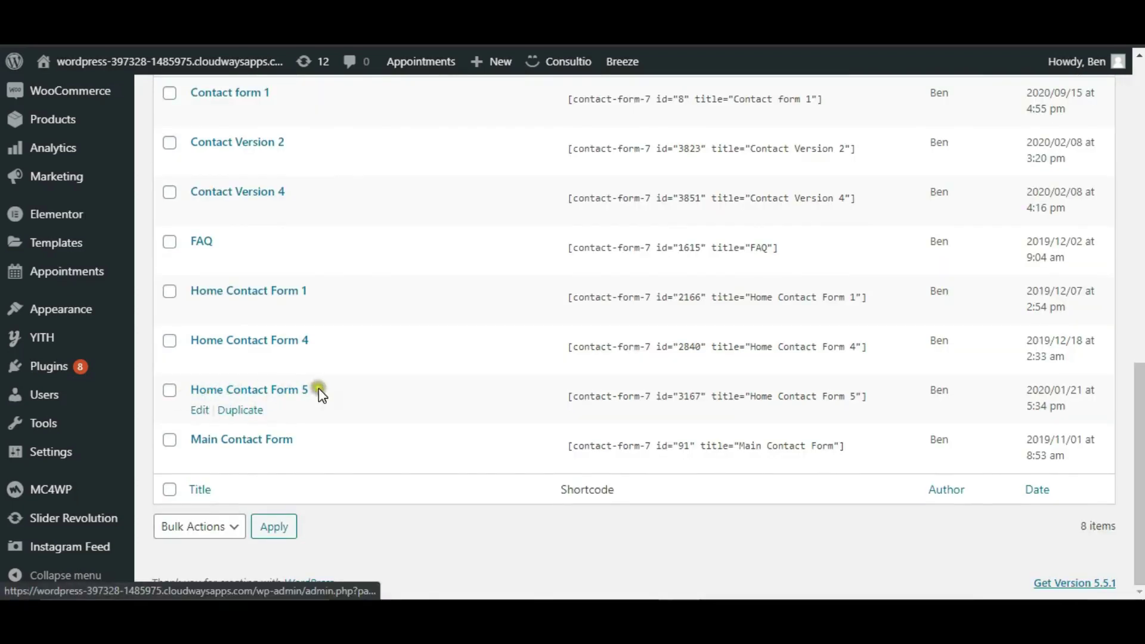
Step: Open Home Contact Form 5 and compare its name field template with the preview's placeholders
{"action": "left_click", "coordinate": [204, 411]}
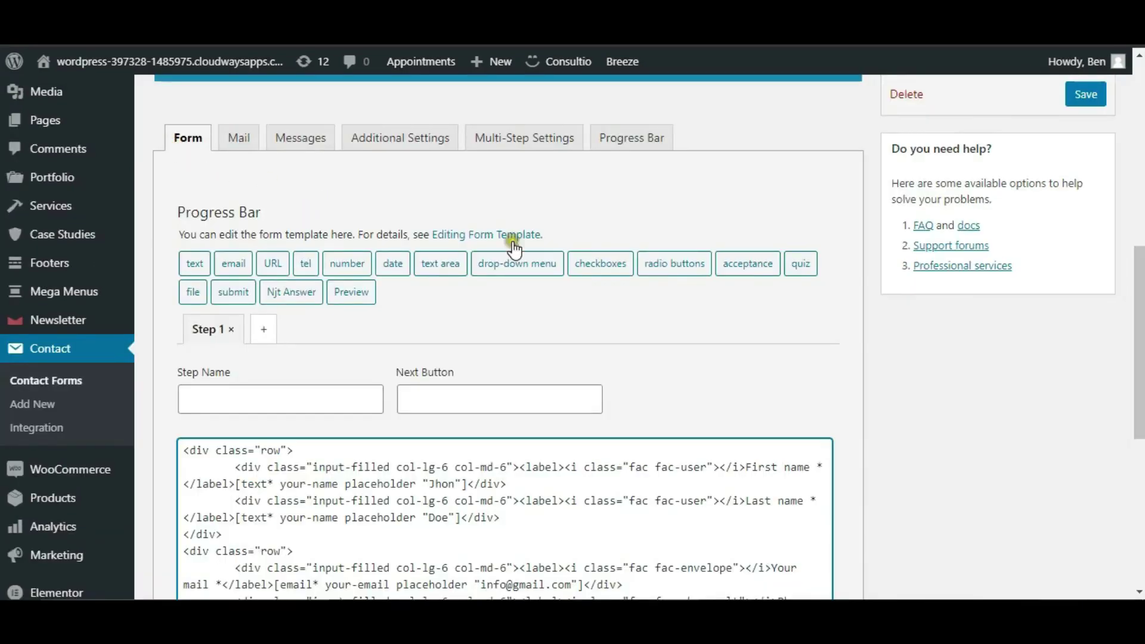
{"action": "scroll", "coordinate": [797, 315], "scroll_direction": "down", "scroll_amount": 5}
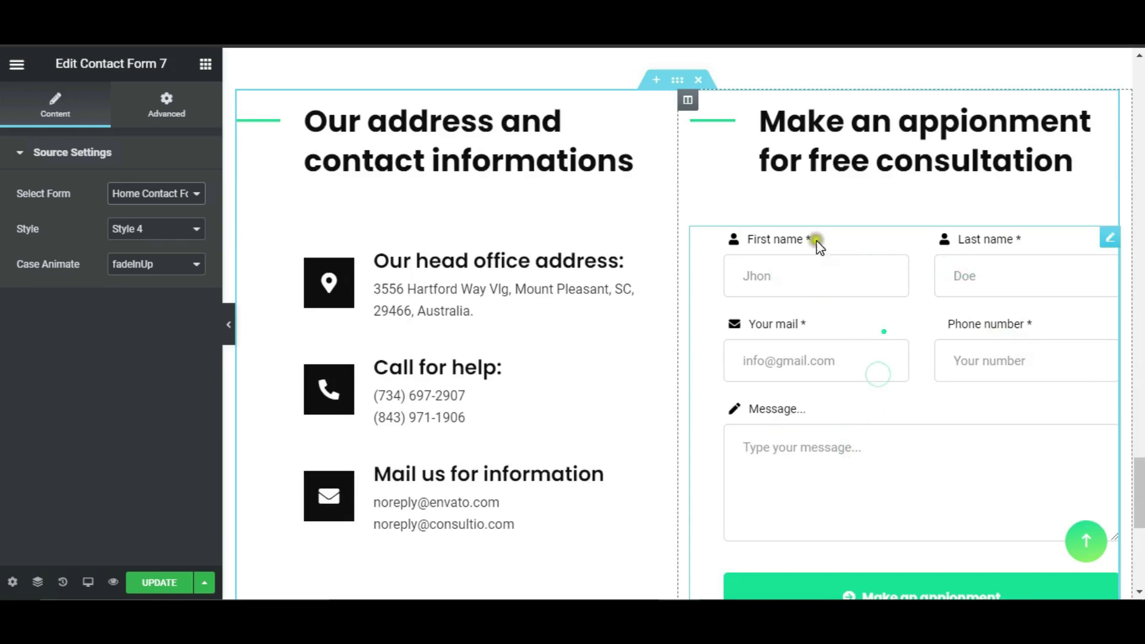
{"action": "left_click", "coordinate": [756, 280]}
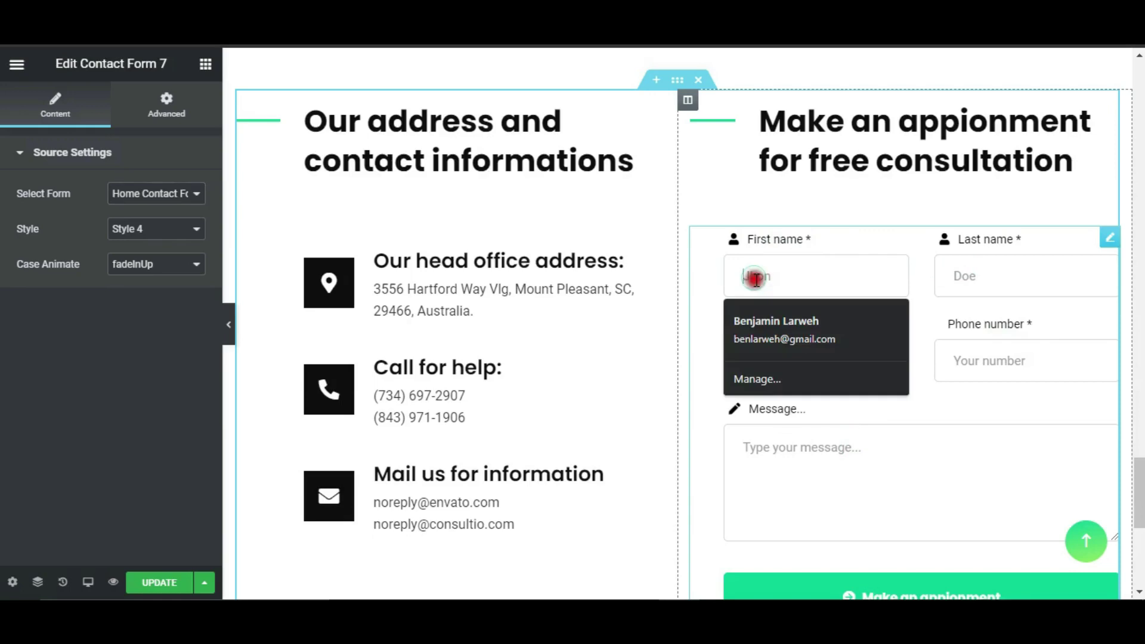
{"action": "left_click", "coordinate": [803, 279]}
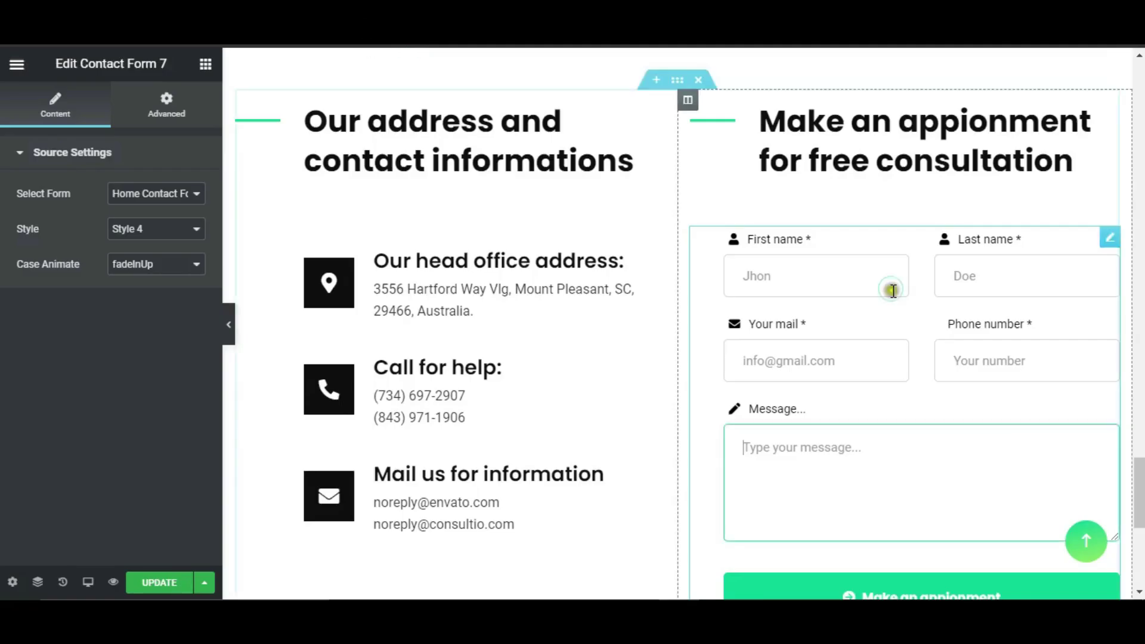
{"action": "left_click", "coordinate": [840, 277]}
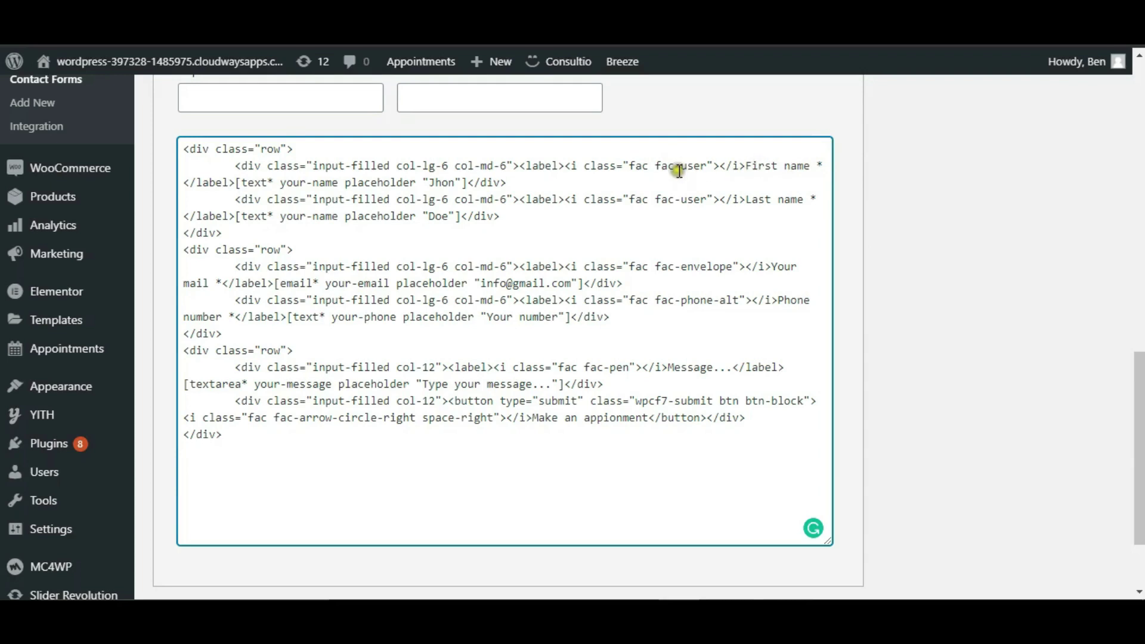
{"action": "double_click", "coordinate": [443, 182]}
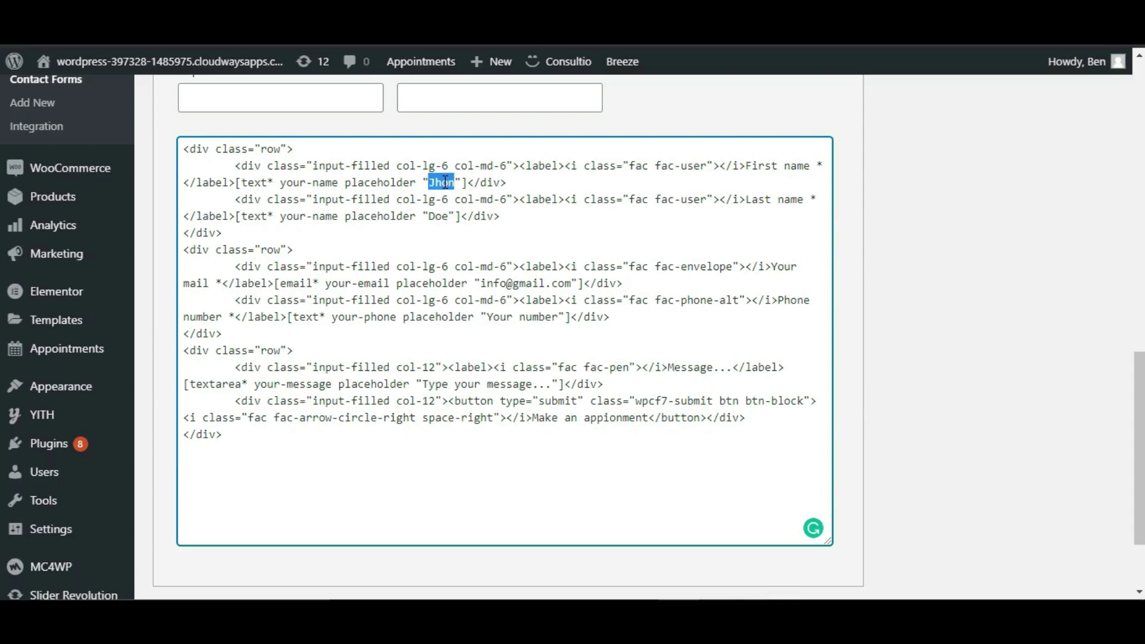
{"action": "key", "text": "BackSpace"}
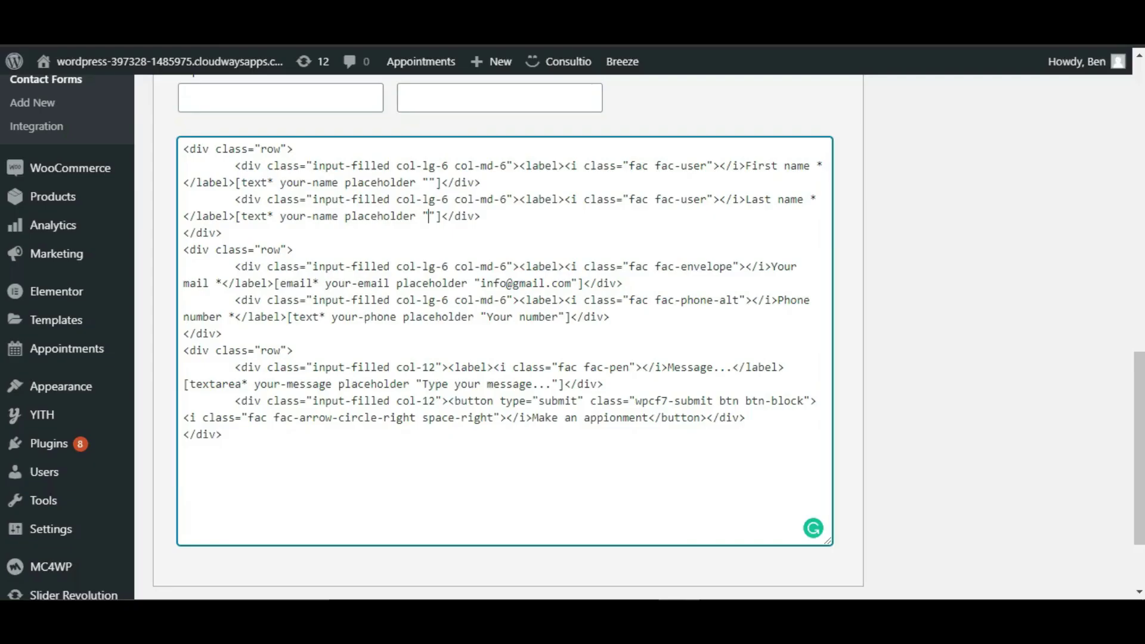
{"action": "left_click_drag", "start_coordinate": [570, 283], "coordinate": [481, 285]}
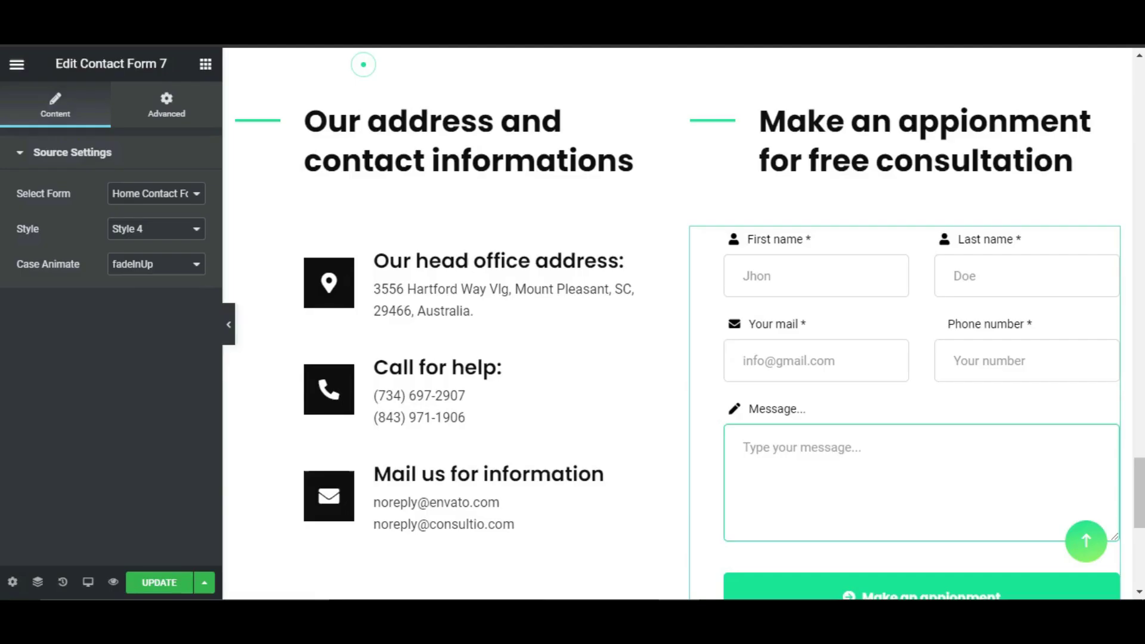
{"action": "left_click", "coordinate": [809, 327]}
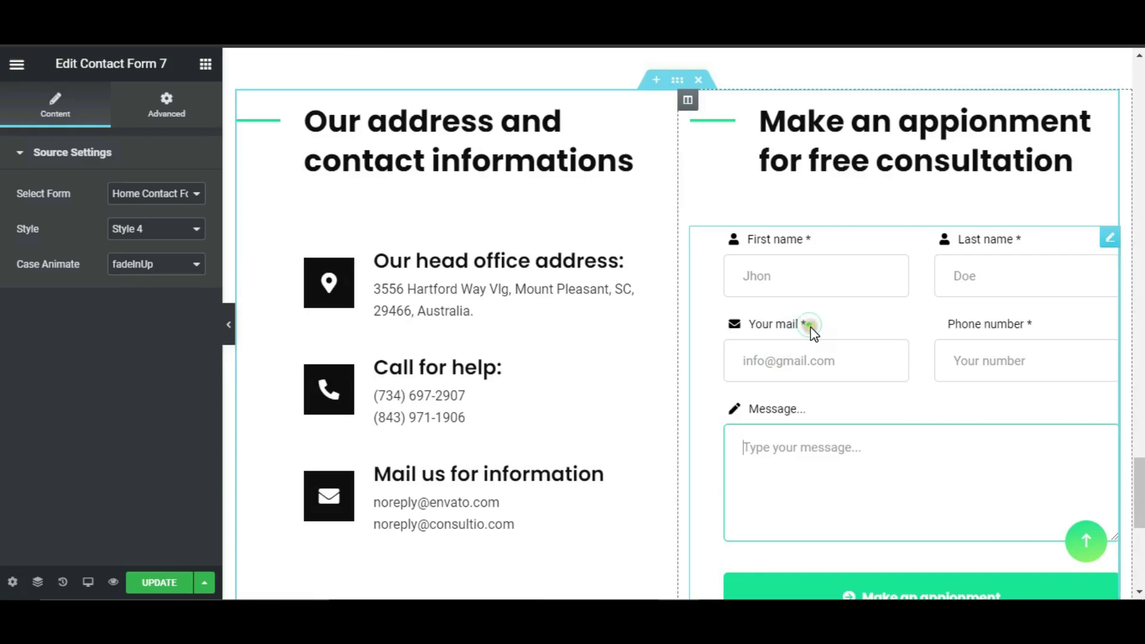
{"action": "left_click", "coordinate": [751, 326]}
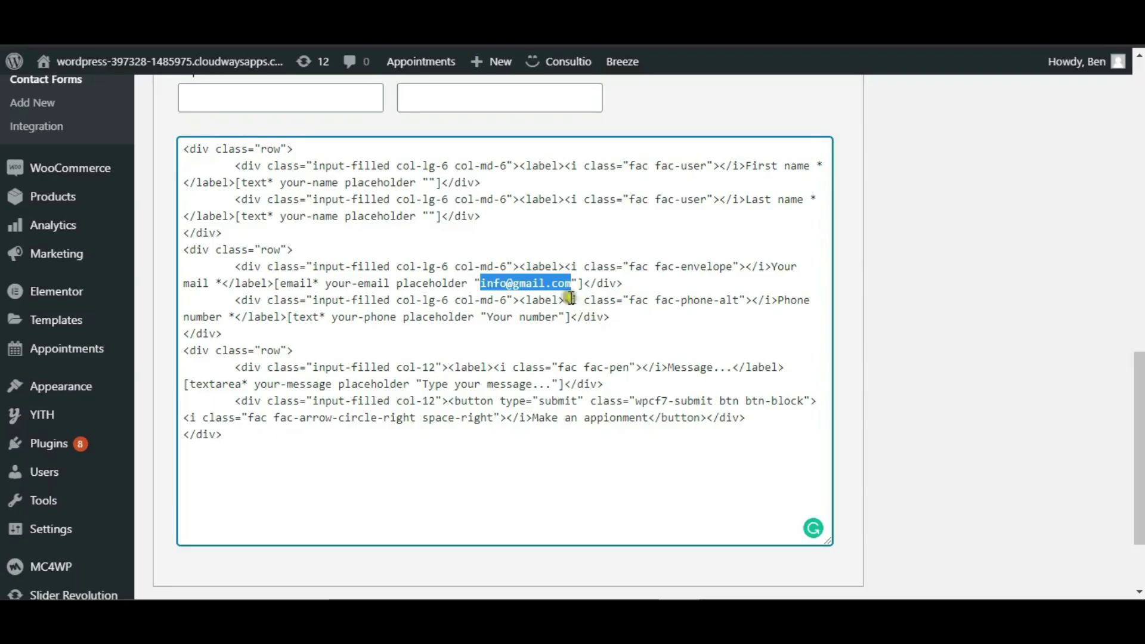
{"action": "left_click_drag", "start_coordinate": [555, 298], "coordinate": [565, 289]}
Step: Replace the email and phone placeholders with 'Enter your email' and 'E.g +233'
{"action": "type", "text": "Enter your ema"}
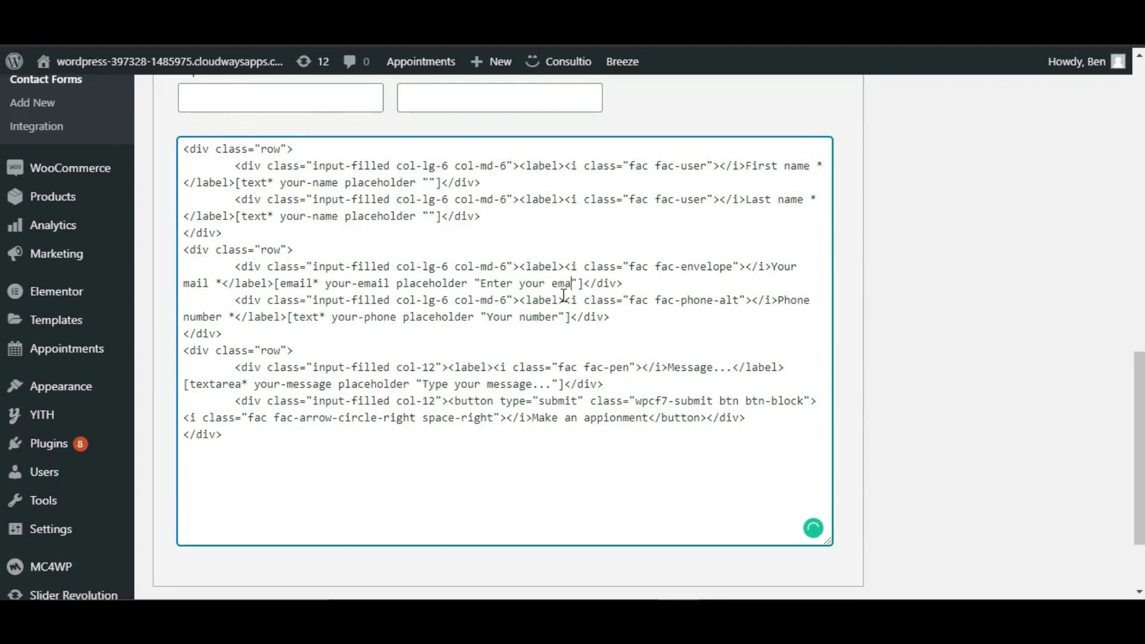
{"action": "type", "text": "il address"}
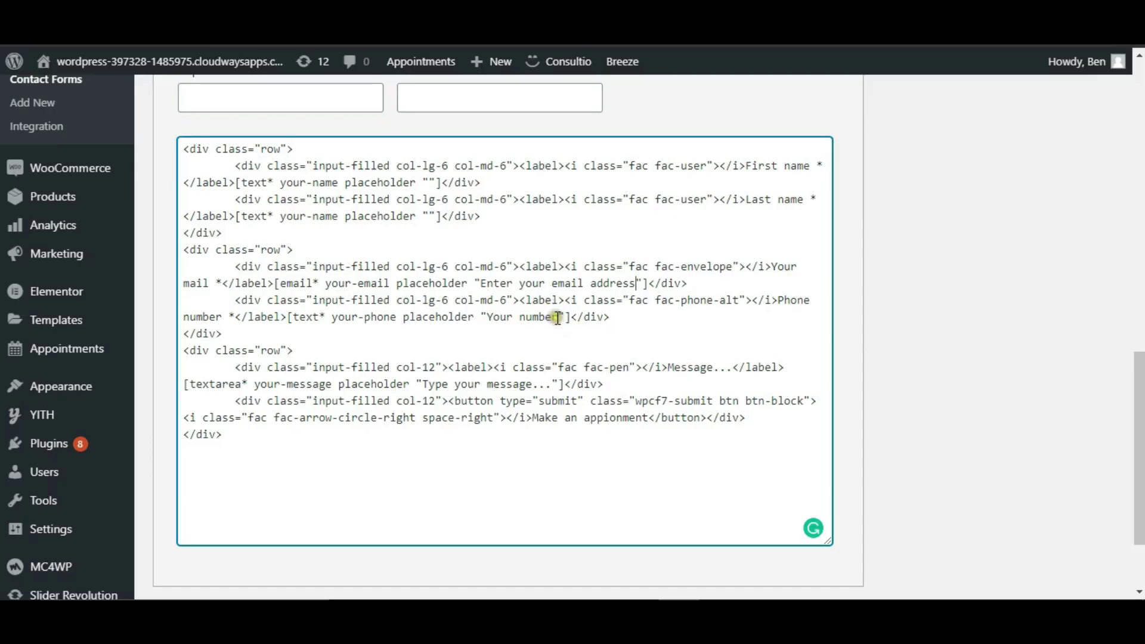
{"action": "left_click_drag", "start_coordinate": [557, 317], "coordinate": [487, 318]}
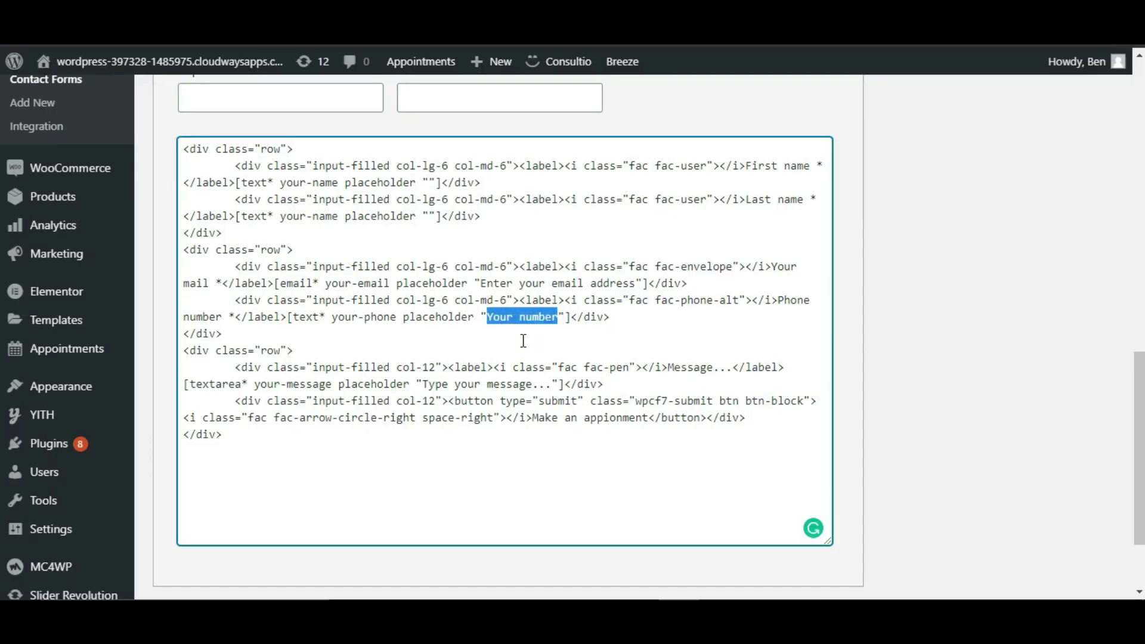
{"action": "type", "text": "E.g +233"}
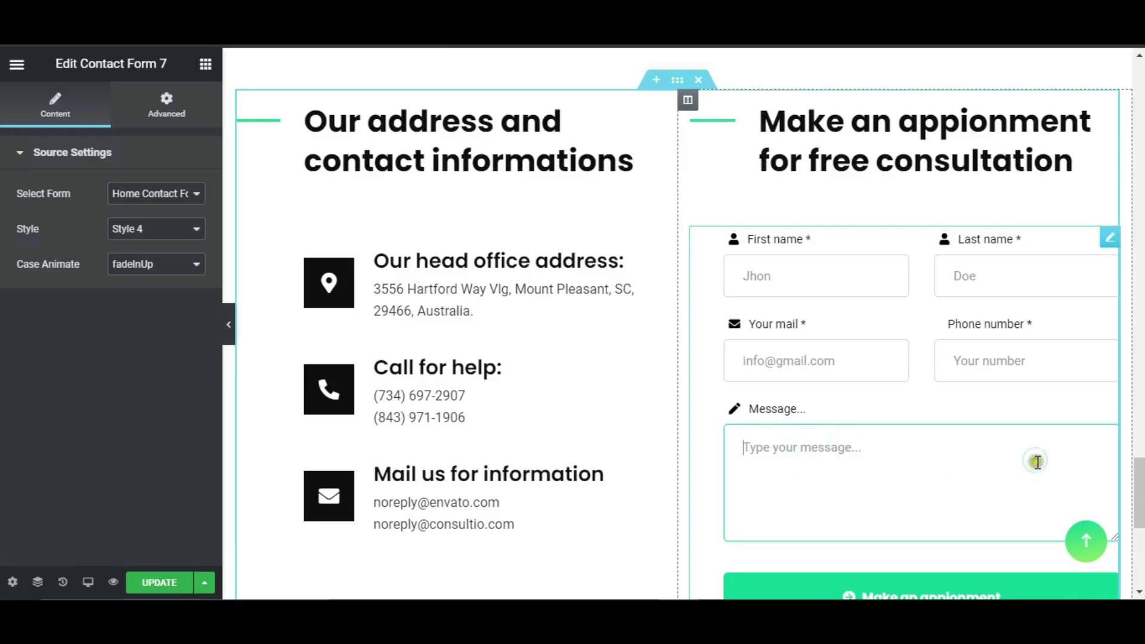
Step: Change the appointment button text to SUBMIT, save the form, and update the Elementor page
{"action": "scroll", "coordinate": [954, 459], "scroll_direction": "down", "scroll_amount": 5}
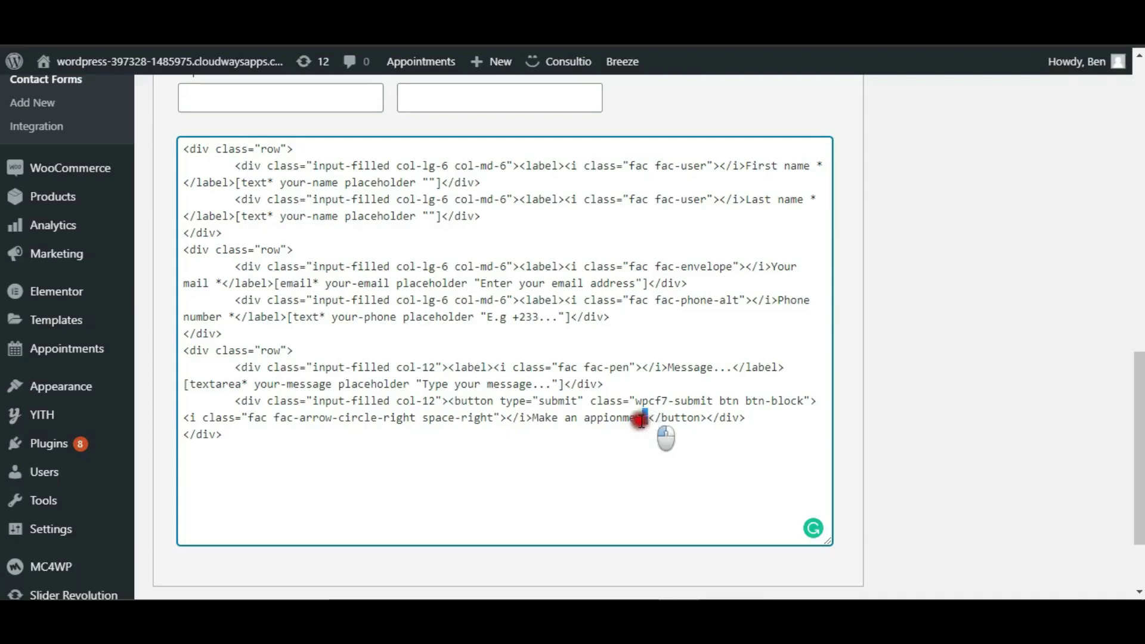
{"action": "left_click_drag", "start_coordinate": [649, 418], "coordinate": [536, 414]}
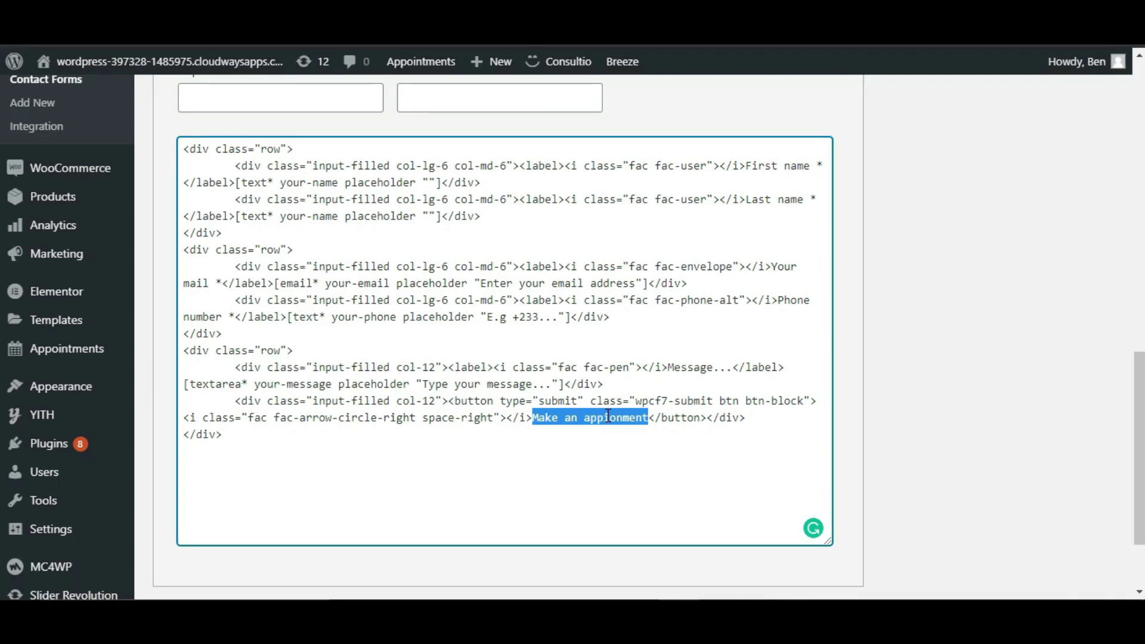
{"action": "scroll", "coordinate": [607, 416], "scroll_direction": "up", "scroll_amount": 8}
{"action": "left_click", "coordinate": [1089, 271]}
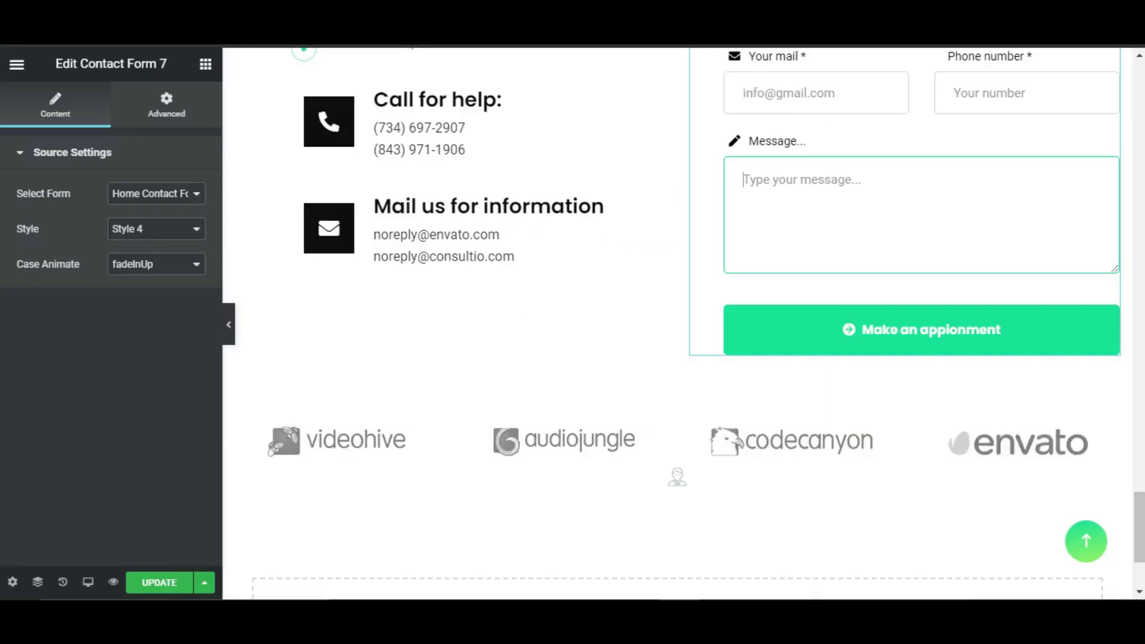
{"action": "left_click", "coordinate": [154, 582]}
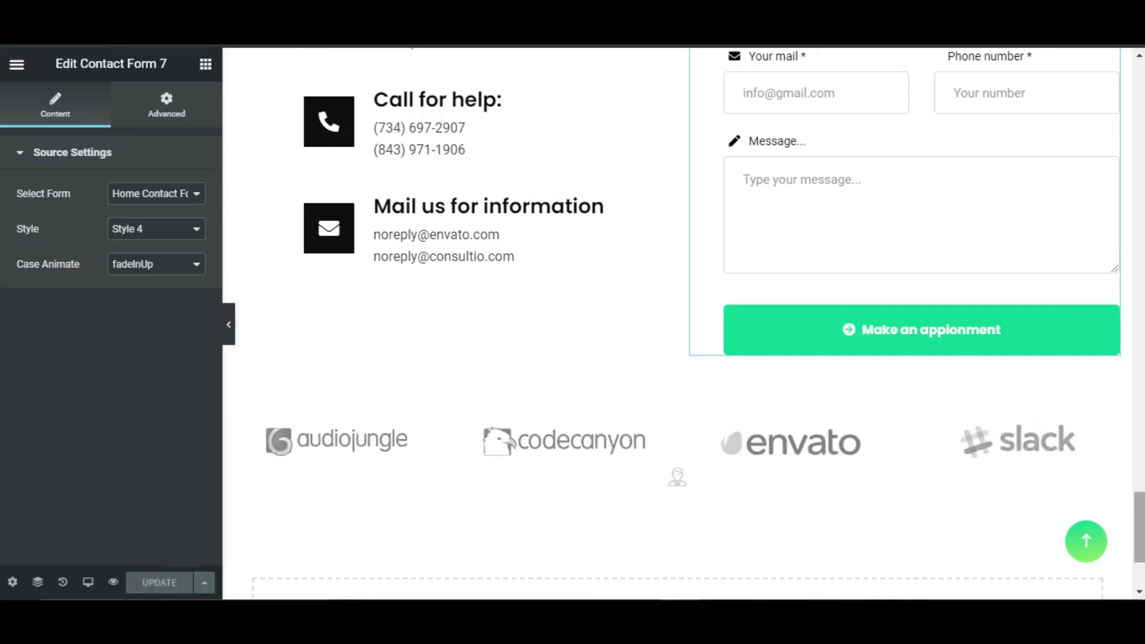
{"action": "scroll", "coordinate": [391, 511], "scroll_direction": "up", "scroll_amount": 3}
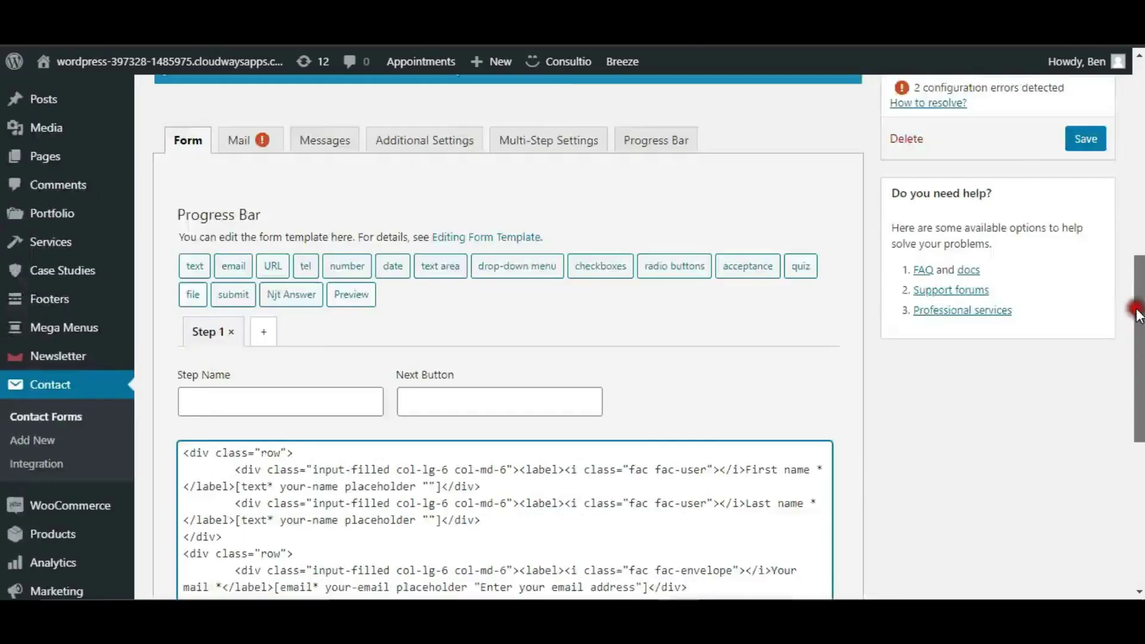
Step: Open the contact form's Mail tab and locate the To recipient field
{"action": "mouse_move", "coordinate": [1135, 292]}
{"action": "left_mouse_down"}
{"action": "mouse_move", "coordinate": [1134, 238]}
{"action": "mouse_move", "coordinate": [1134, 271]}
{"action": "left_mouse_up"}
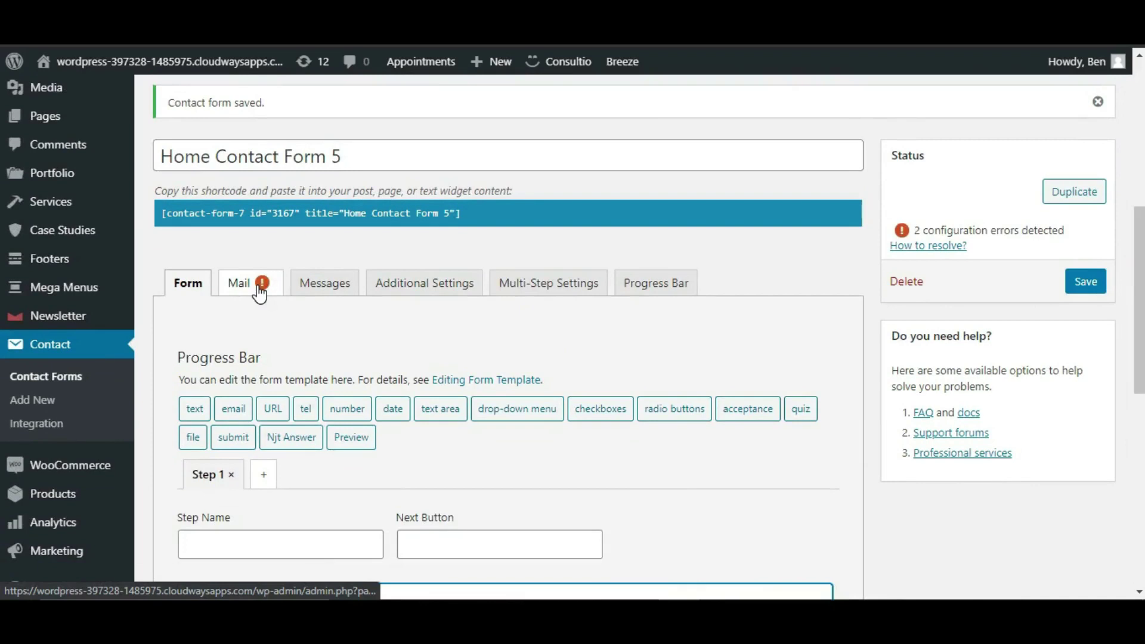
{"action": "left_click", "coordinate": [258, 285]}
{"action": "scroll", "coordinate": [256, 290], "scroll_direction": "down", "scroll_amount": 3}
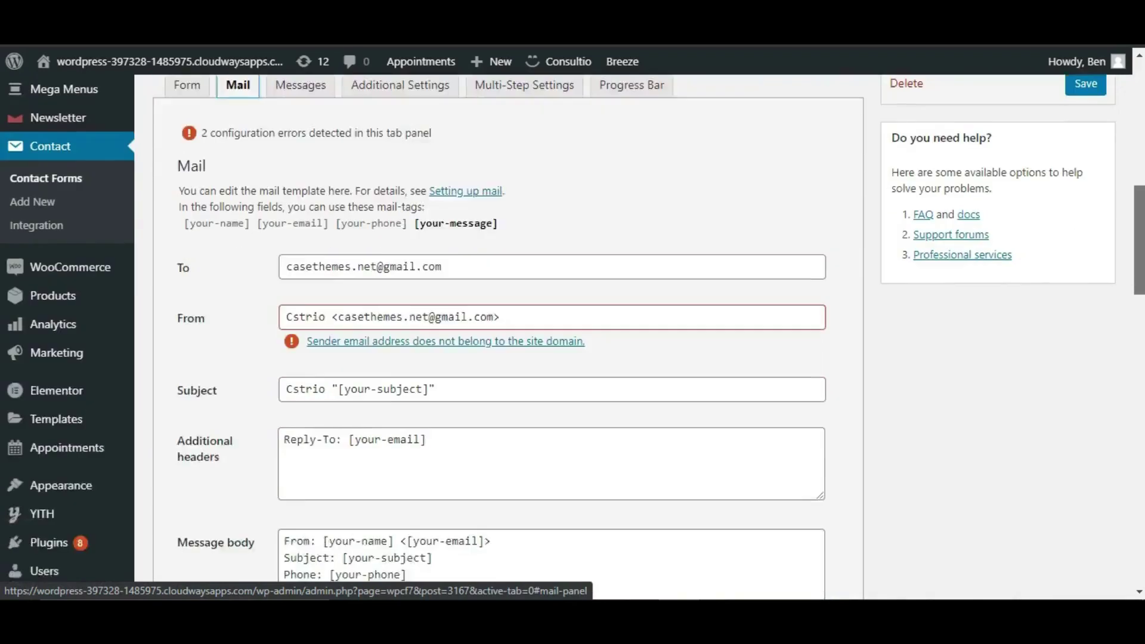
{"action": "scroll", "coordinate": [214, 253], "scroll_direction": "down", "scroll_amount": 1}
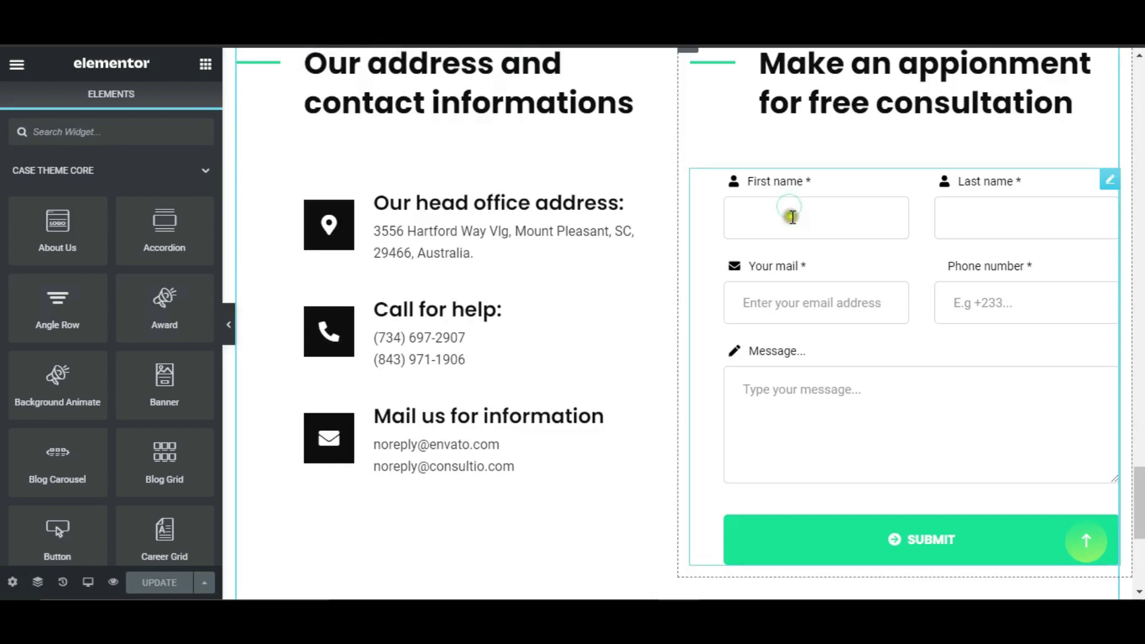
{"action": "left_click", "coordinate": [793, 216]}
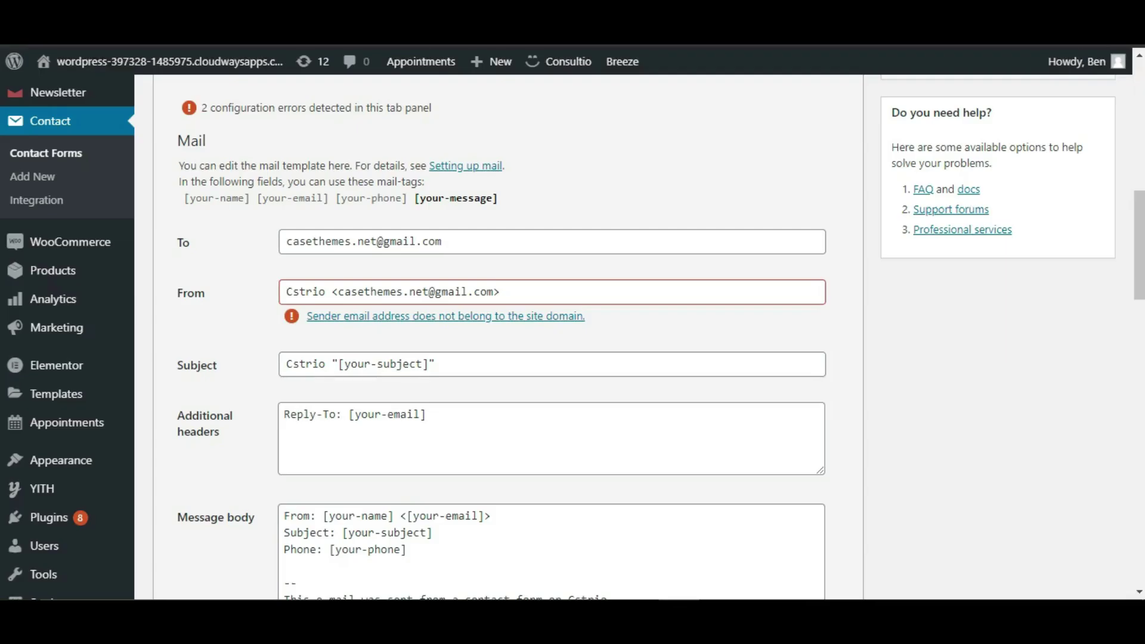
{"action": "left_click", "coordinate": [358, 244]}
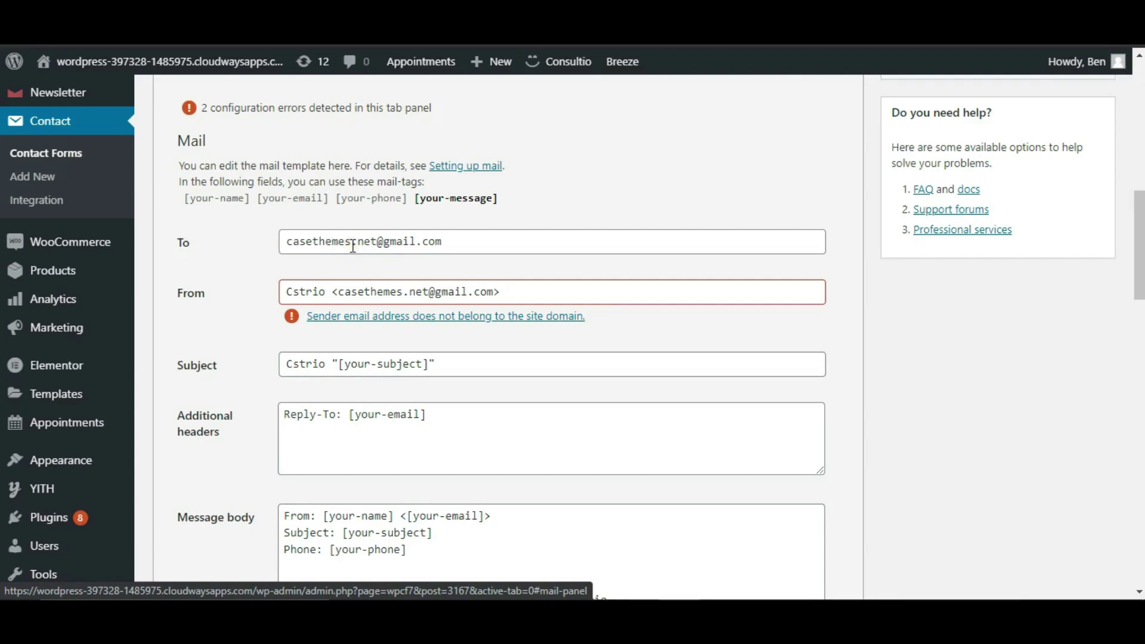
Step: Replace the recipient's Gmail address with an info address on the website.com domain
{"action": "left_click", "coordinate": [386, 241]}
{"action": "left_click_drag", "start_coordinate": [387, 241], "coordinate": [468, 243]}
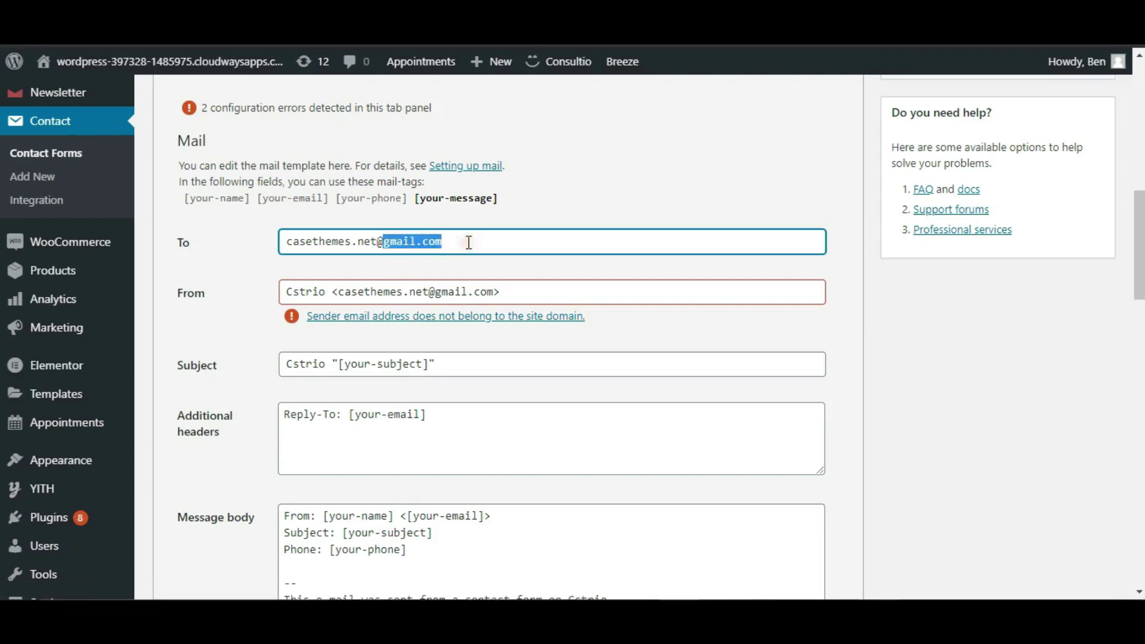
{"action": "type", "text": "WEBIte.com"}
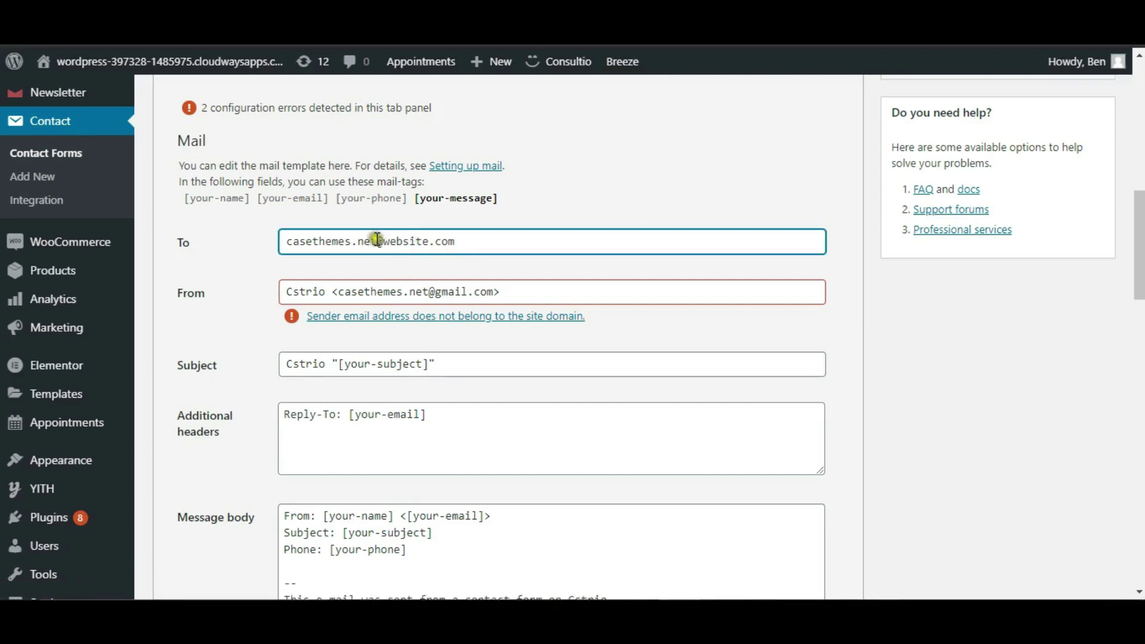
{"action": "left_click_drag", "start_coordinate": [376, 241], "coordinate": [283, 245]}
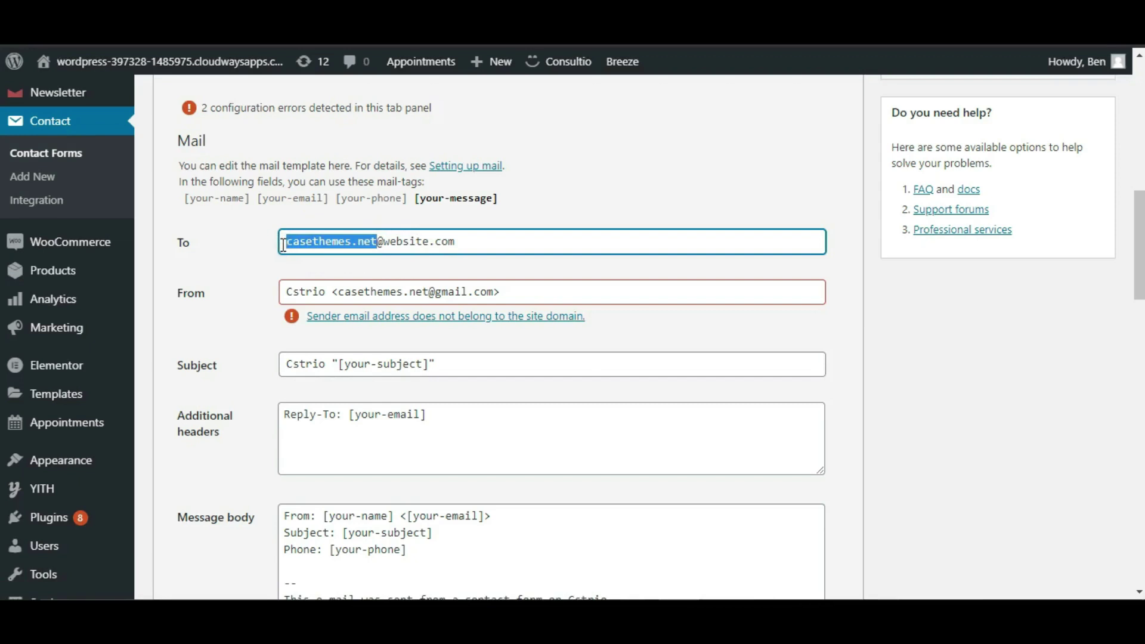
{"action": "type", "text": "info"}
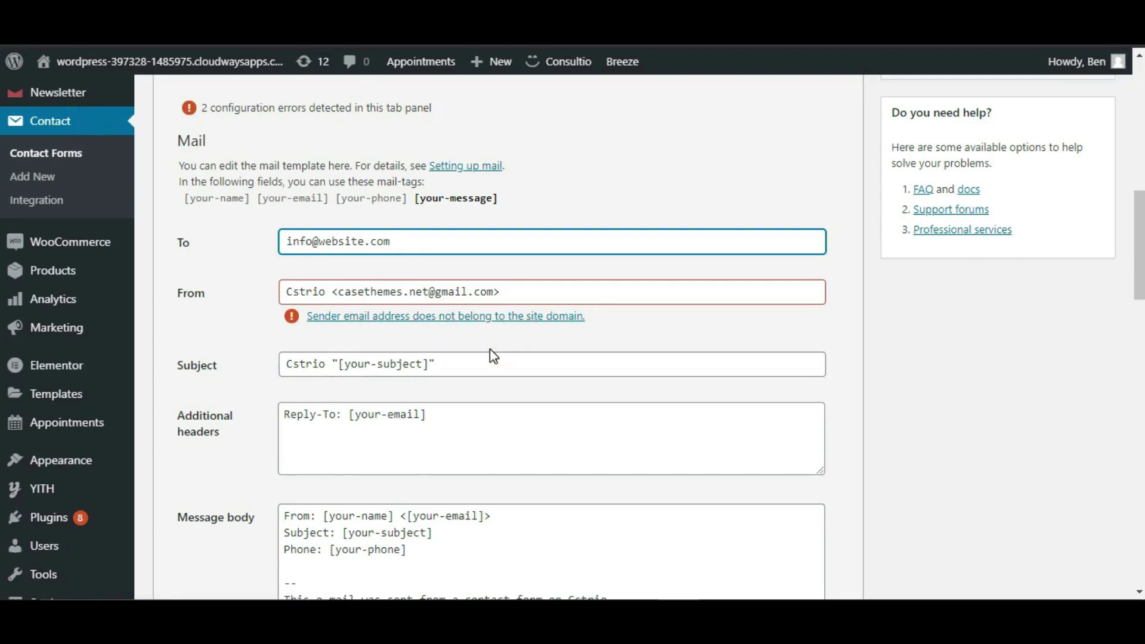
Step: Replace the old sender e-mail address with the site's info address
{"action": "key", "text": "ctrl+a"}
{"action": "key", "text": "ctrl+c"}
{"action": "left_click", "coordinate": [339, 291]}
{"action": "left_click_drag", "start_coordinate": [340, 292], "coordinate": [493, 289]}
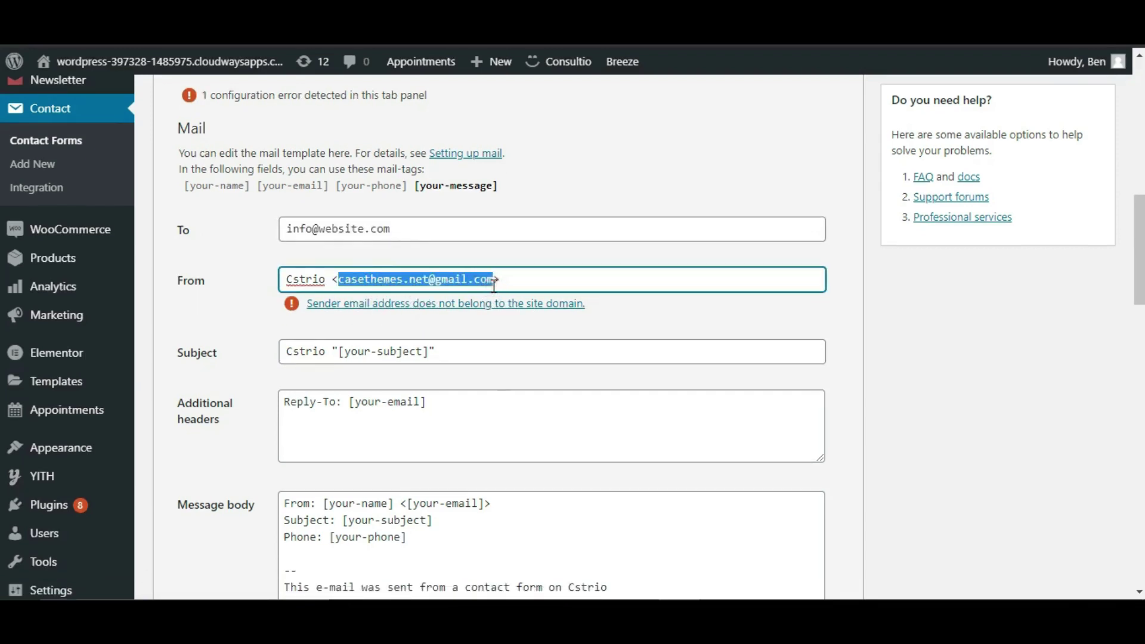
{"action": "key", "text": "ctrl+v"}
Step: Change the mail sender name from Cstrio to 'Website'
{"action": "double_click", "coordinate": [310, 281]}
{"action": "key", "text": "ctrl+a"}
{"action": "left_click", "coordinate": [311, 282]}
{"action": "left_click", "coordinate": [330, 280]}
{"action": "key", "text": "BackSpace"}
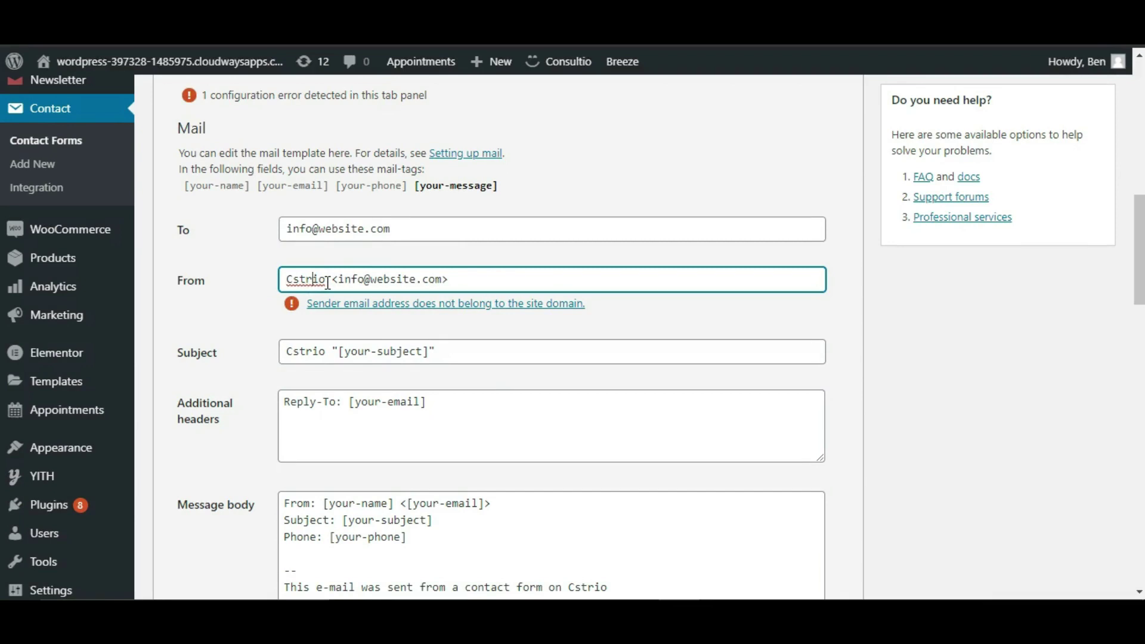
{"action": "left_click", "coordinate": [315, 280]}
{"action": "double_click", "coordinate": [307, 279]}
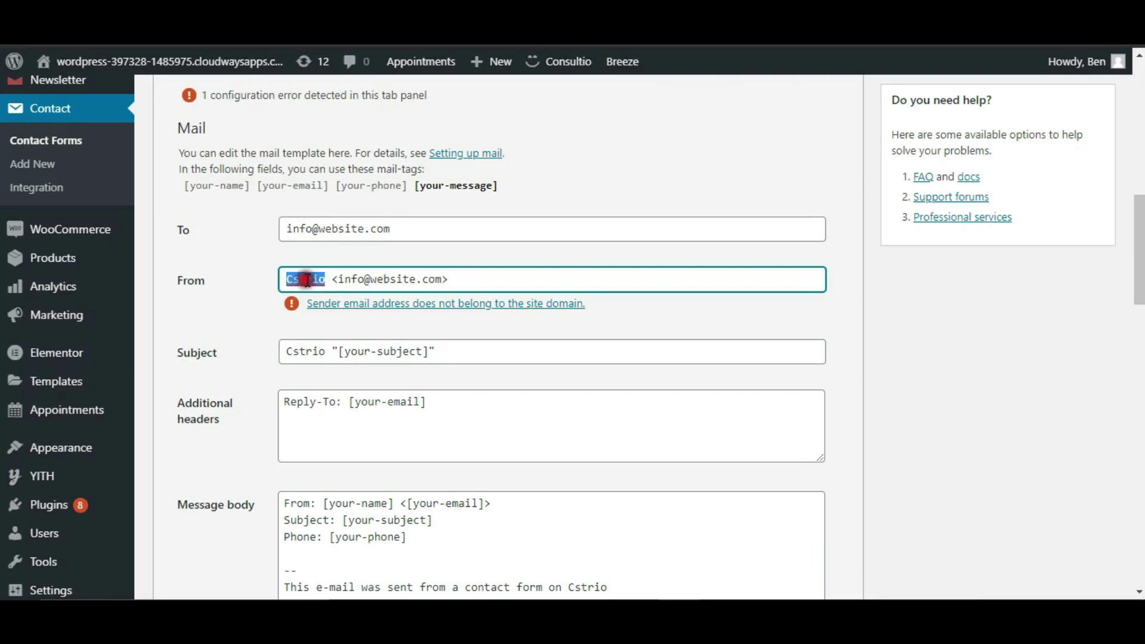
{"action": "type", "text": "Website"}
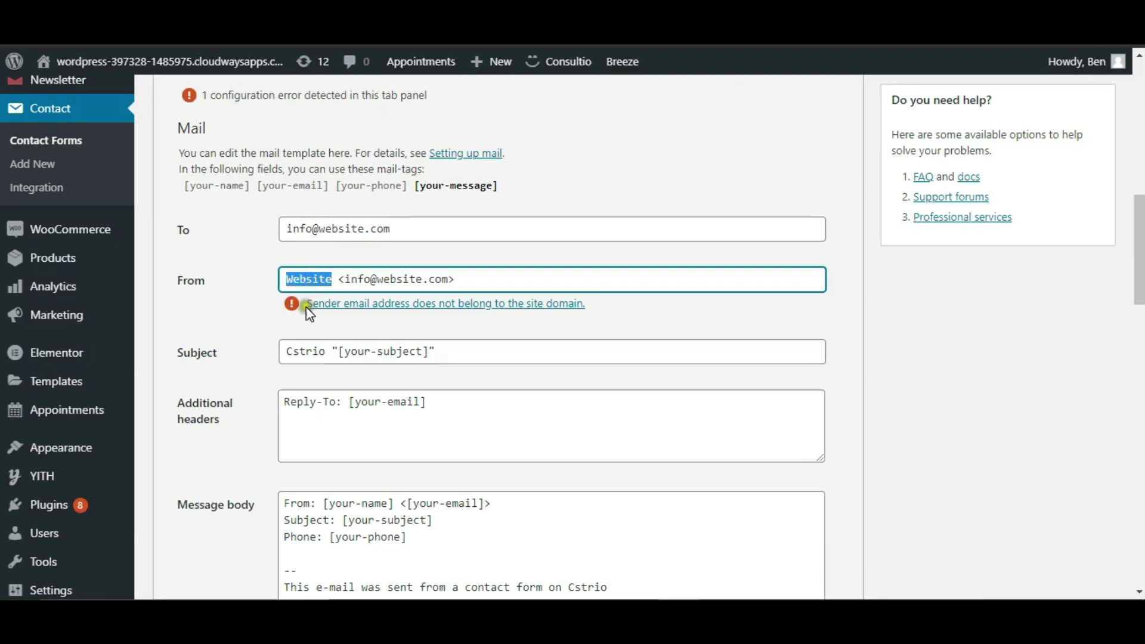
{"action": "double_click", "coordinate": [313, 352]}
{"action": "scroll", "coordinate": [312, 353], "scroll_direction": "down", "scroll_amount": 3}
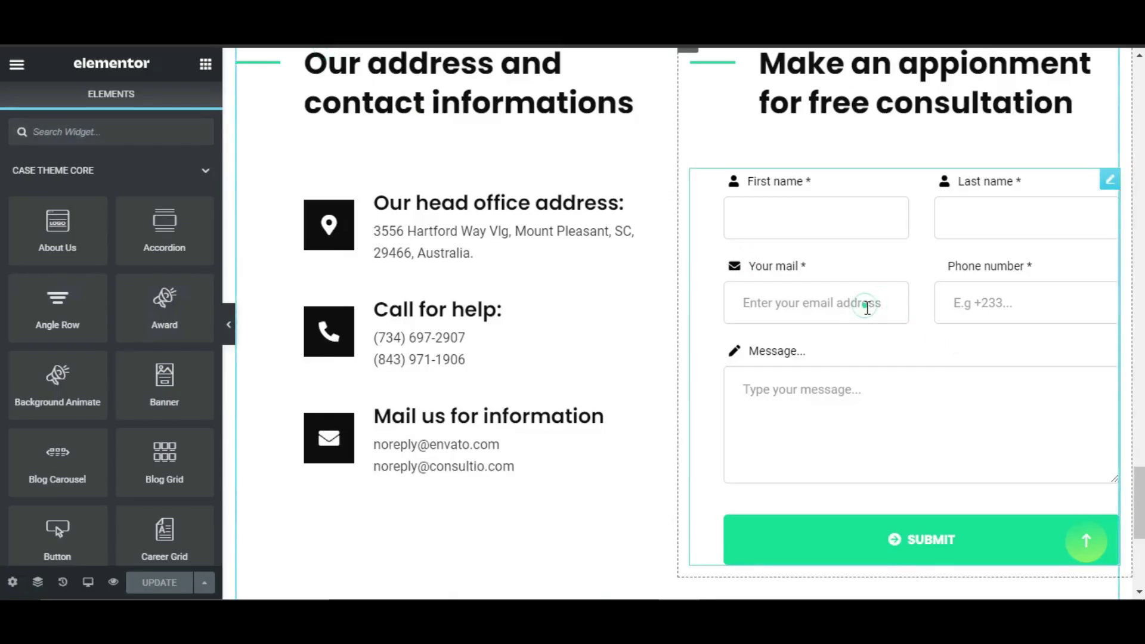
Step: Replace the Cstrio subject template with 'New Website Design Request'
{"action": "left_click", "coordinate": [408, 154]}
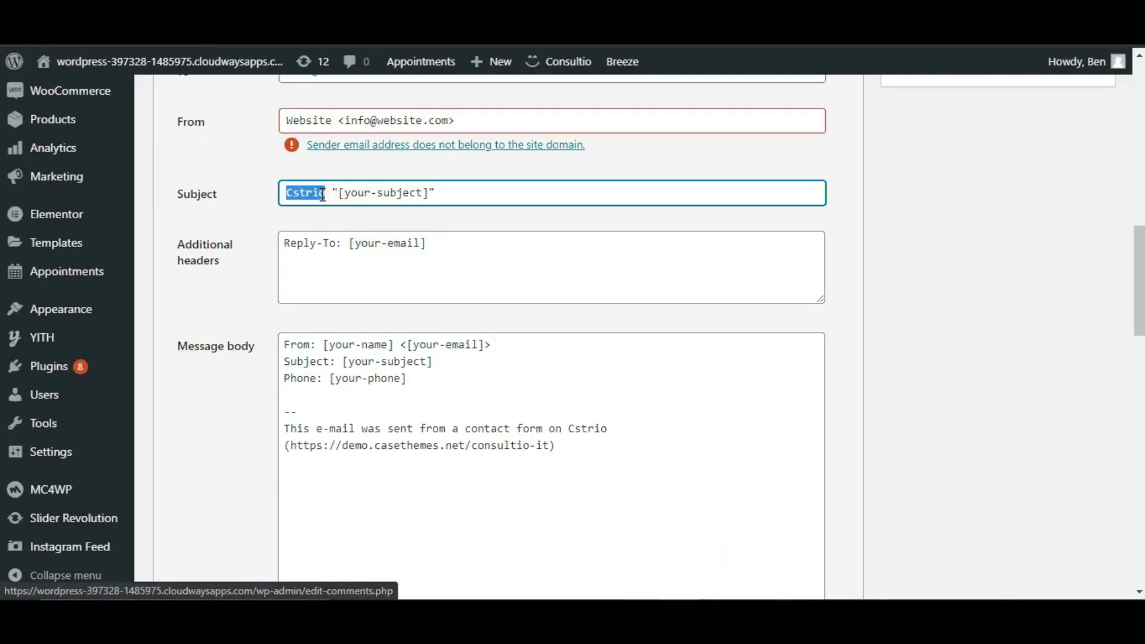
{"action": "scroll", "coordinate": [775, 313], "scroll_direction": "up", "scroll_amount": 2}
{"action": "left_click", "coordinate": [775, 311]}
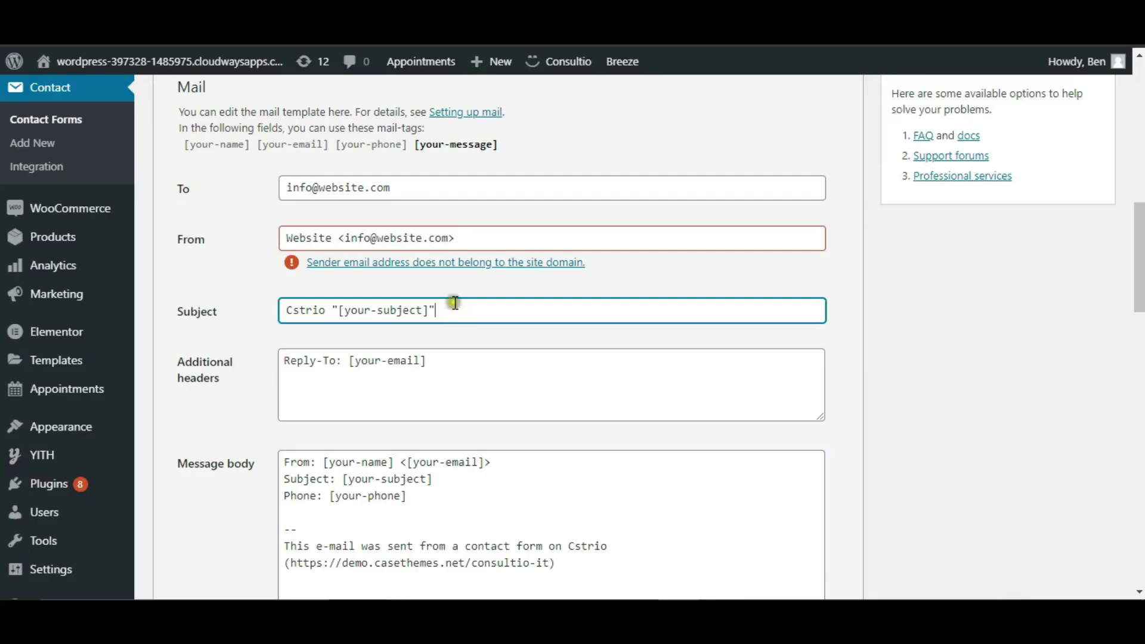
{"action": "left_click", "coordinate": [455, 304]}
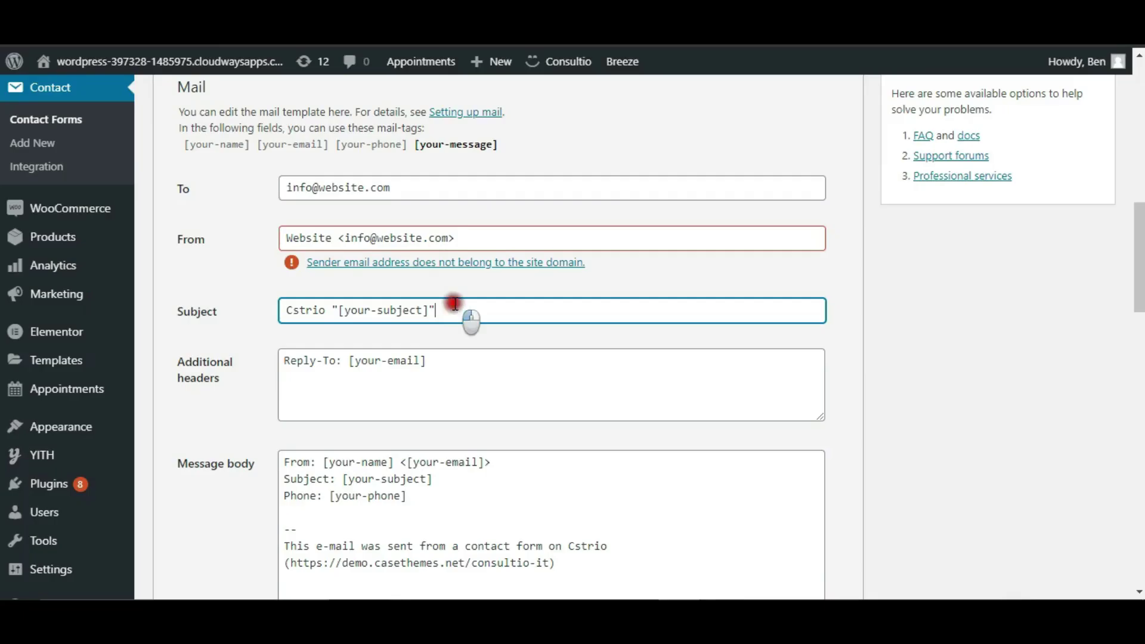
{"action": "triple_click", "coordinate": [455, 304]}
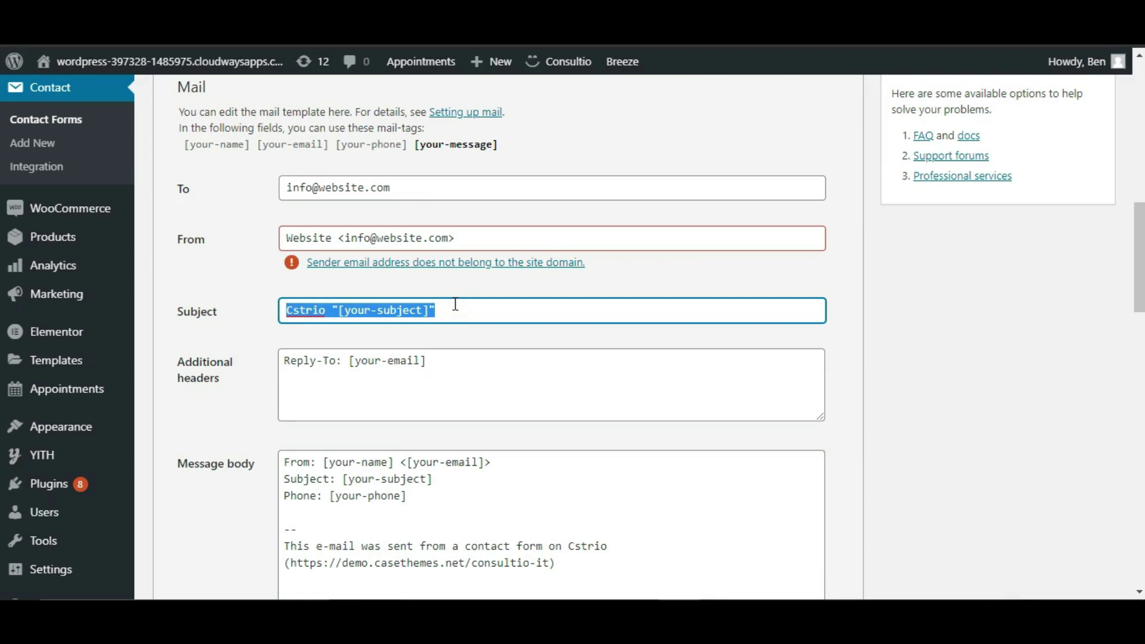
{"action": "type", "text": "New Website Design Request"}
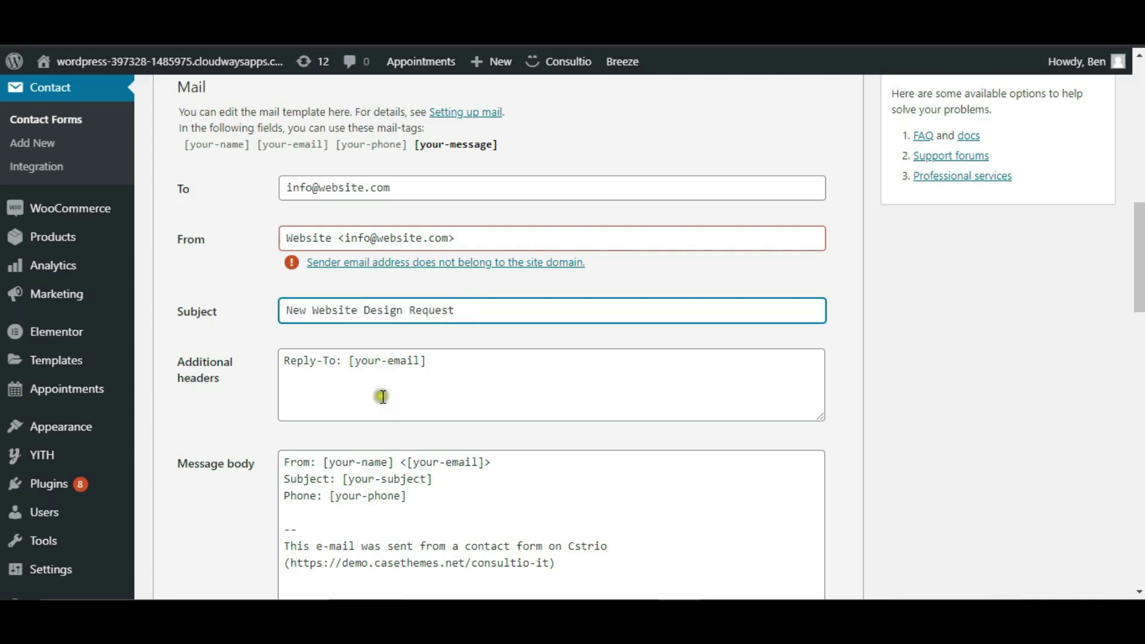
{"action": "scroll", "coordinate": [304, 261], "scroll_direction": "down", "scroll_amount": 3}
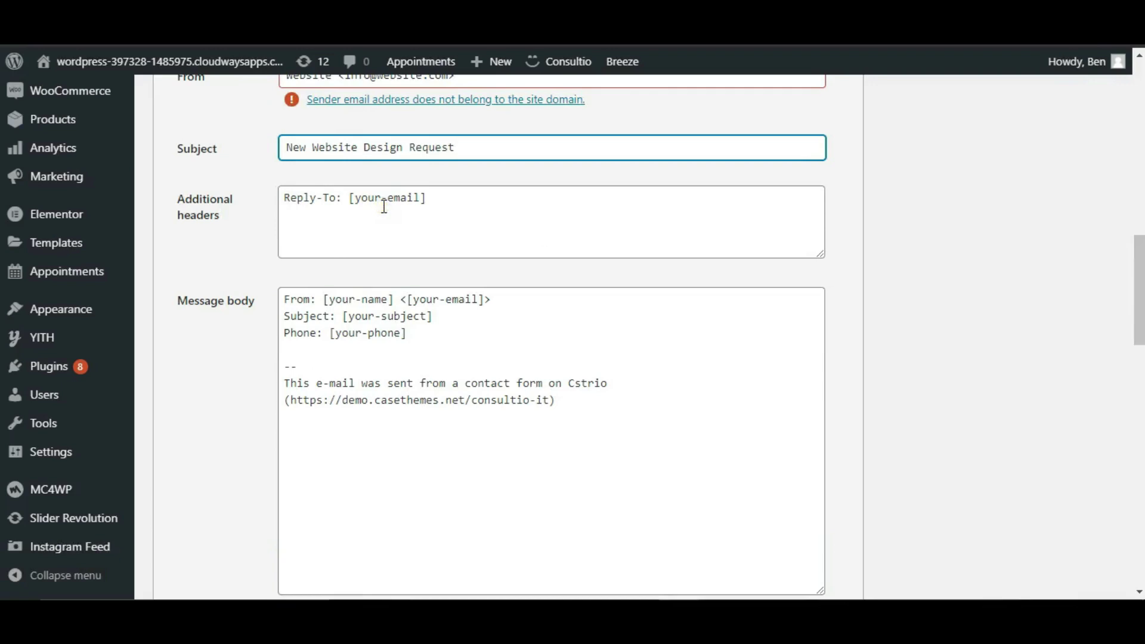
{"action": "left_click_drag", "start_coordinate": [347, 198], "coordinate": [424, 197]}
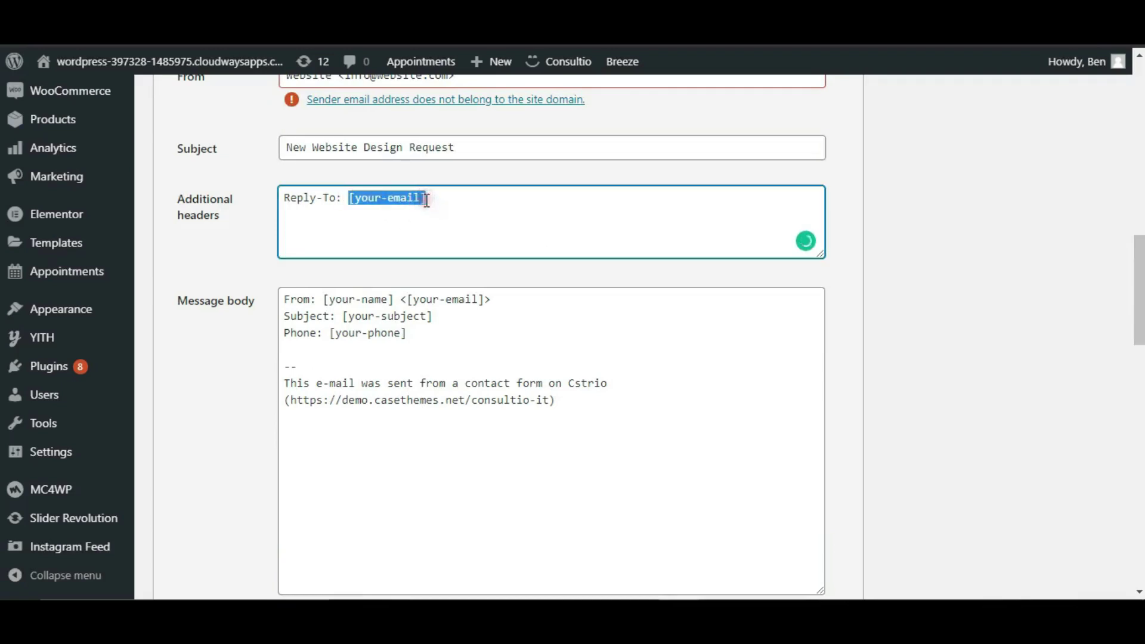
{"action": "left_click", "coordinate": [426, 199]}
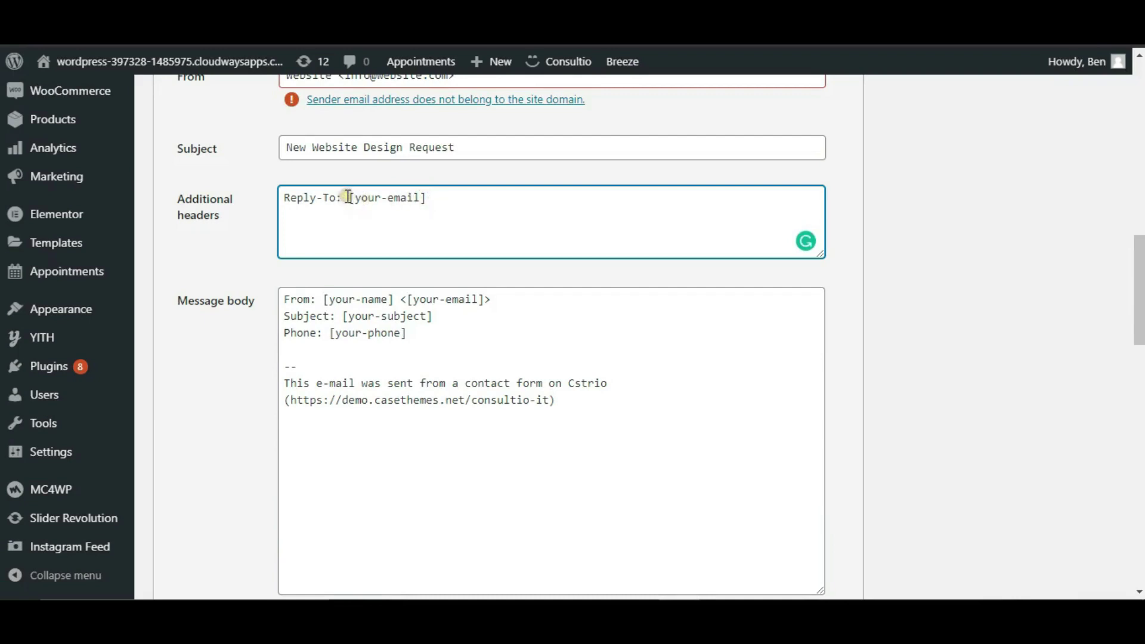
{"action": "scroll", "coordinate": [564, 334], "scroll_direction": "up", "scroll_amount": 8}
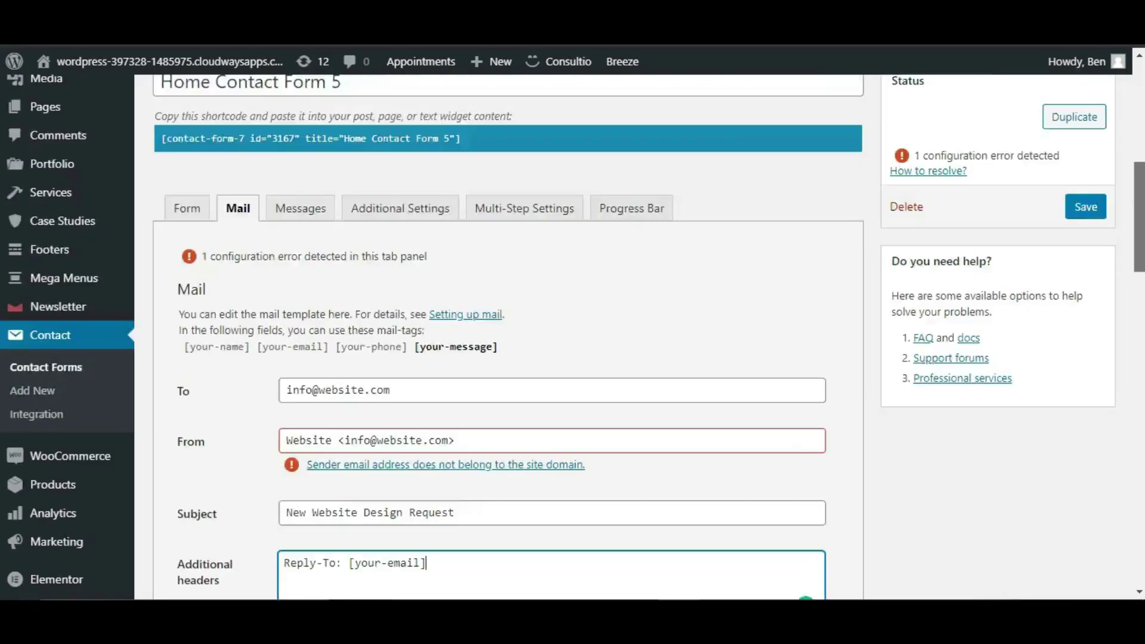
{"action": "scroll", "coordinate": [206, 340], "scroll_direction": "down", "scroll_amount": 2}
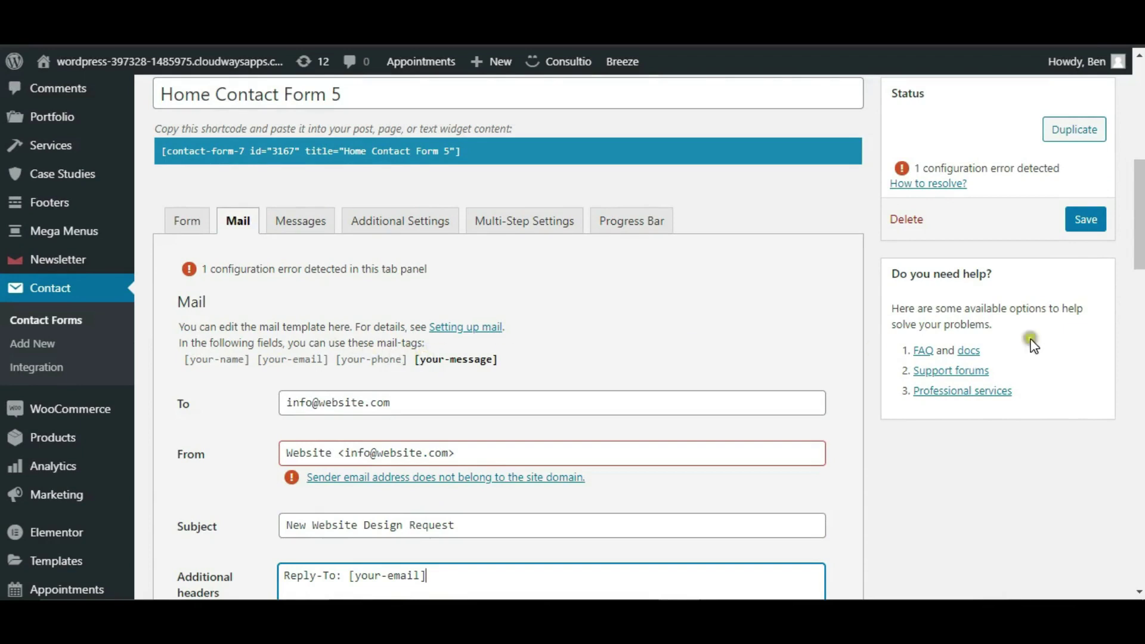
{"action": "scroll", "coordinate": [1029, 340], "scroll_direction": "down", "scroll_amount": 2}
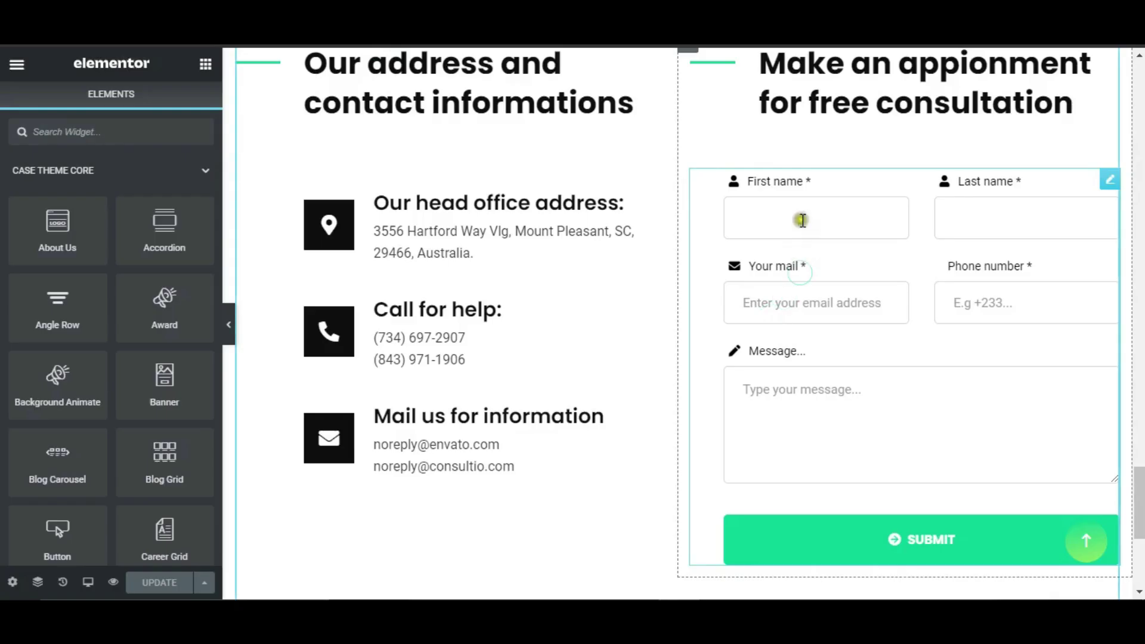
{"action": "left_click", "coordinate": [802, 220]}
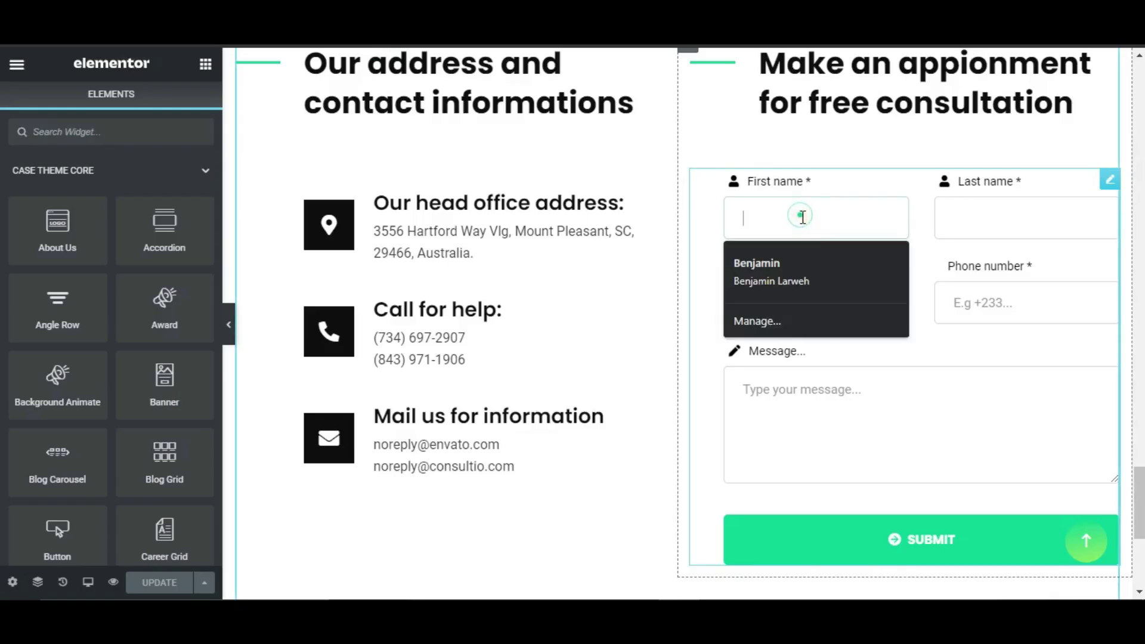
{"action": "left_click", "coordinate": [876, 439]}
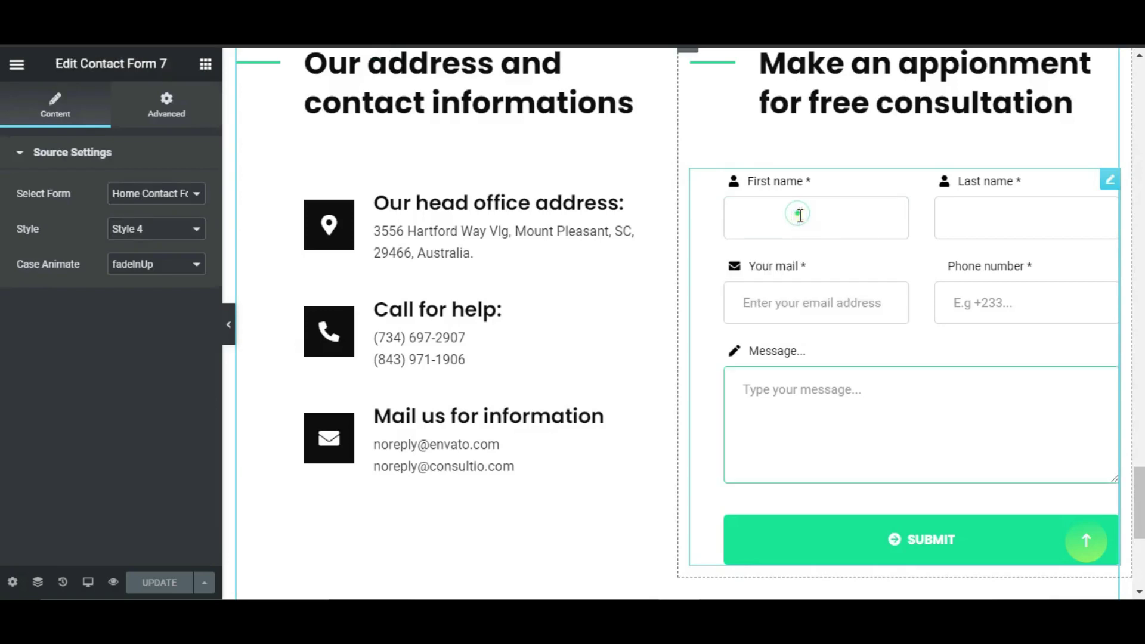
{"action": "left_click", "coordinate": [799, 215]}
{"action": "left_click", "coordinate": [903, 416]}
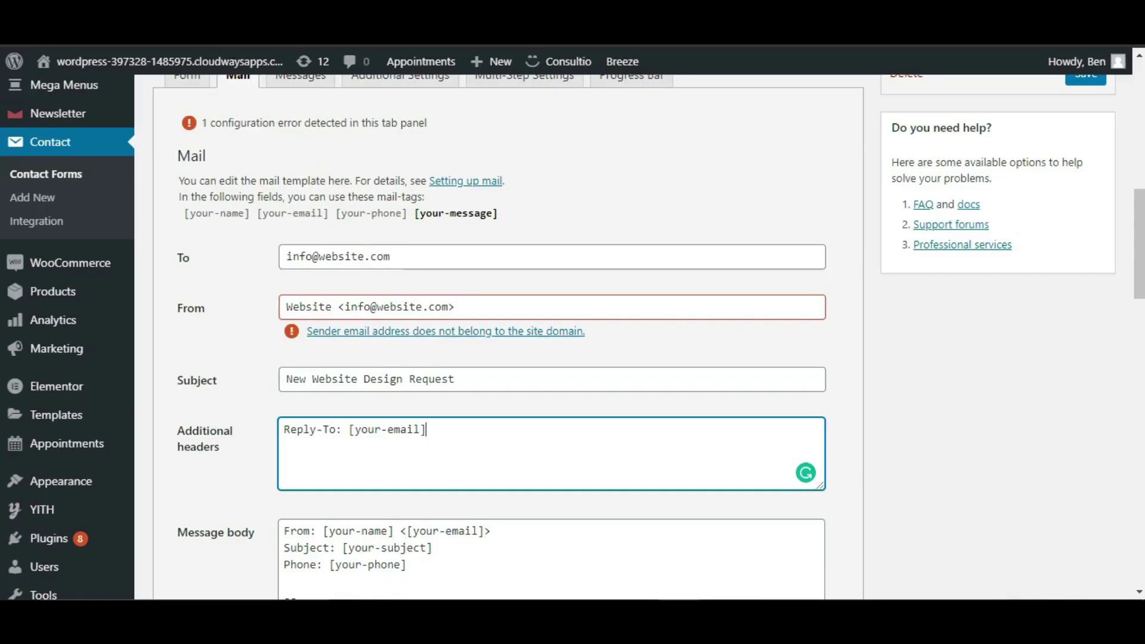
{"action": "left_click_drag", "start_coordinate": [1139, 280], "coordinate": [1140, 327]}
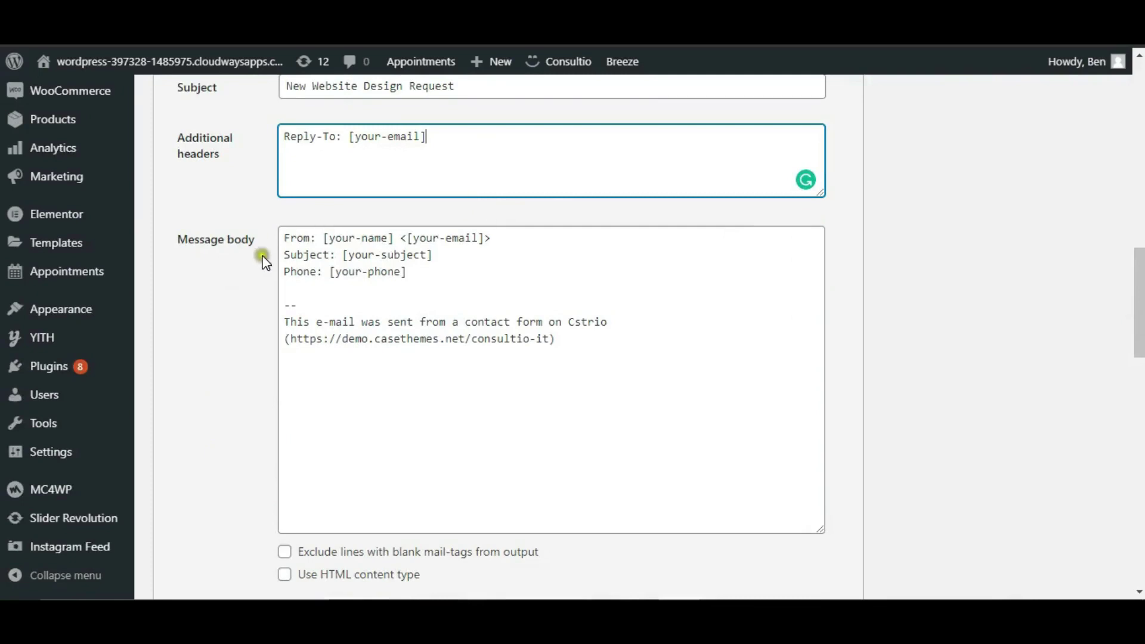
Step: Replace the [your-subject] tag in the message body with the pasted subject wording
{"action": "left_click", "coordinate": [394, 239]}
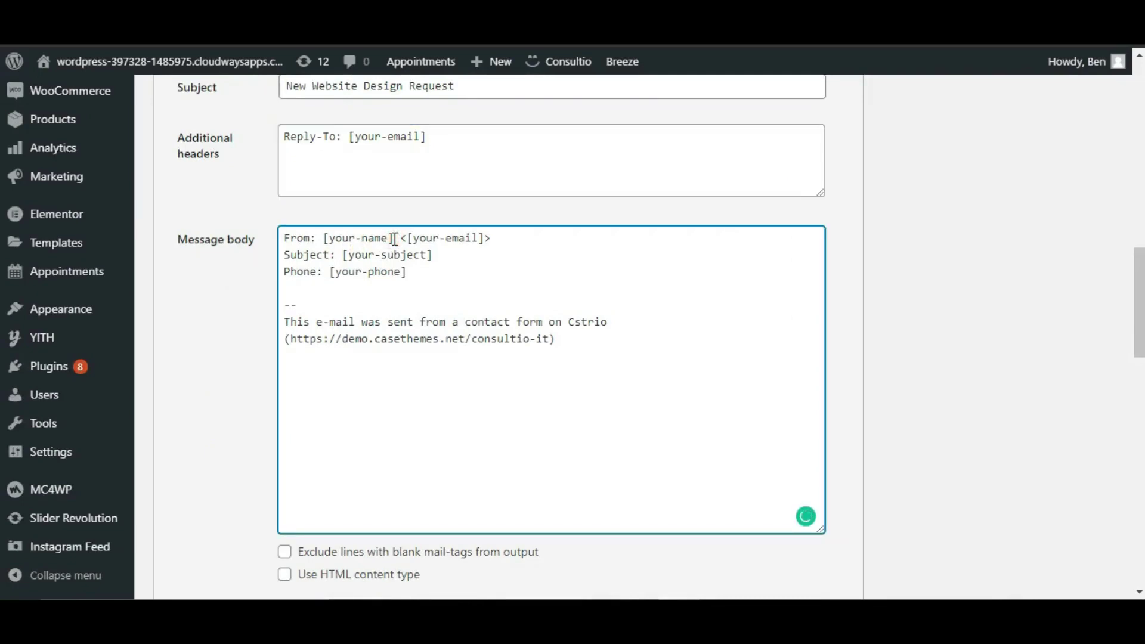
{"action": "left_click", "coordinate": [325, 31]}
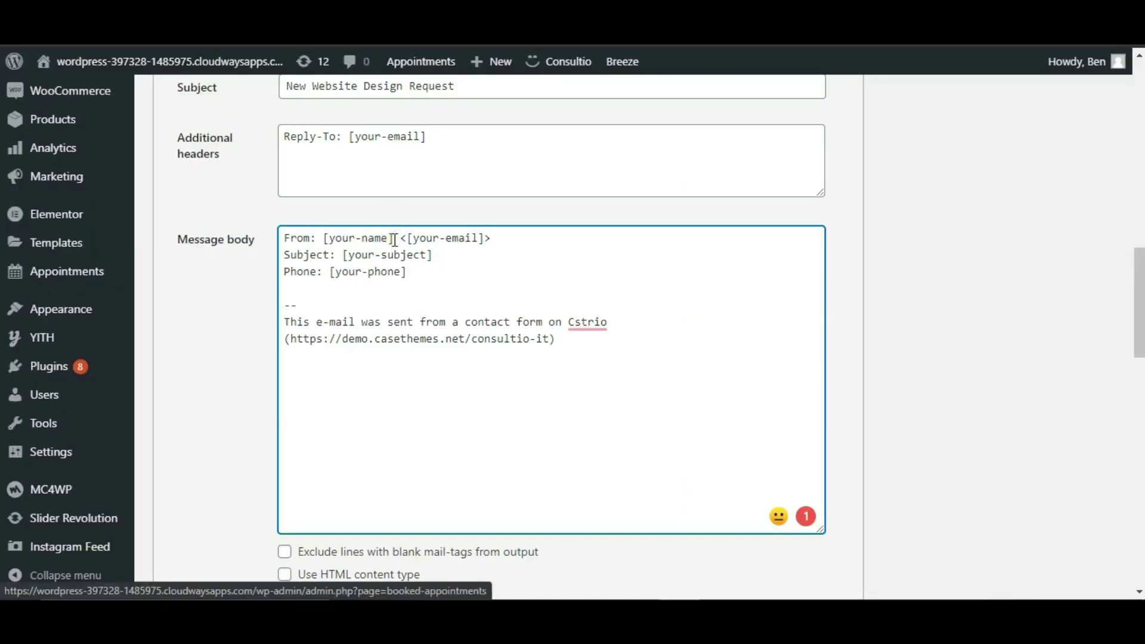
{"action": "left_click_drag", "start_coordinate": [394, 240], "coordinate": [326, 241]}
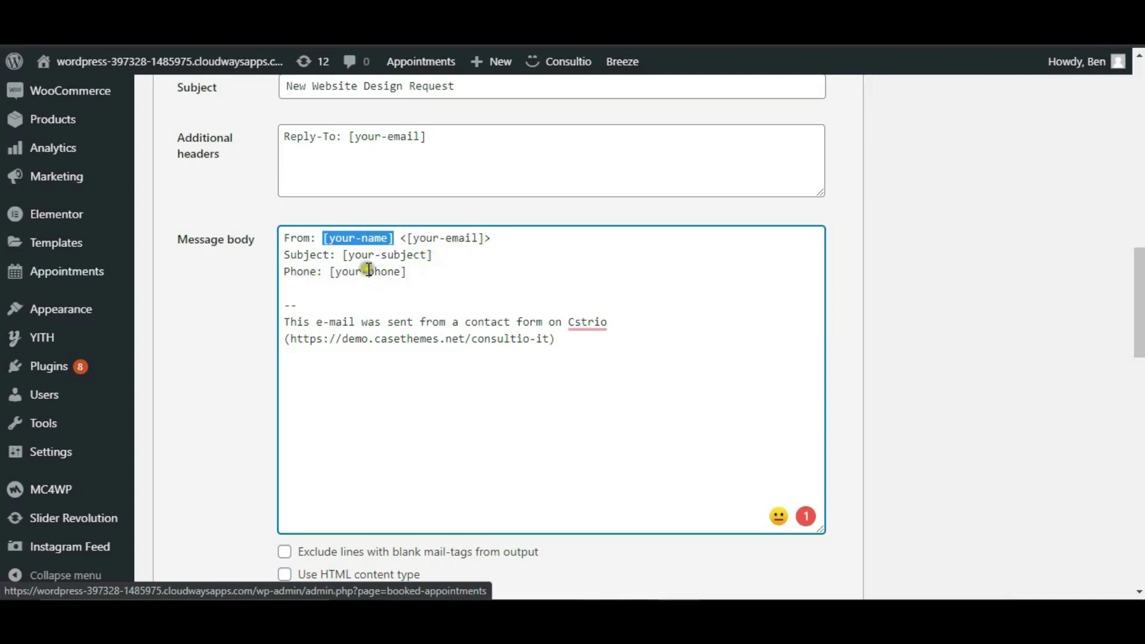
{"action": "scroll", "coordinate": [1139, 301], "scroll_direction": "up", "scroll_amount": 2}
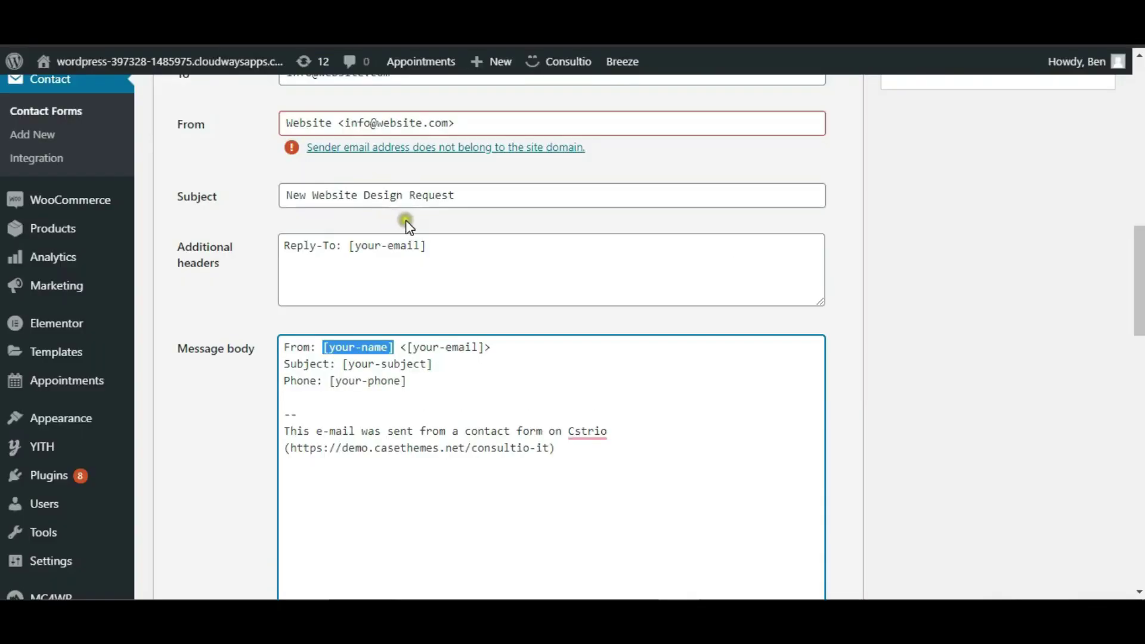
{"action": "scroll", "coordinate": [596, 239], "scroll_direction": "up", "scroll_amount": 1}
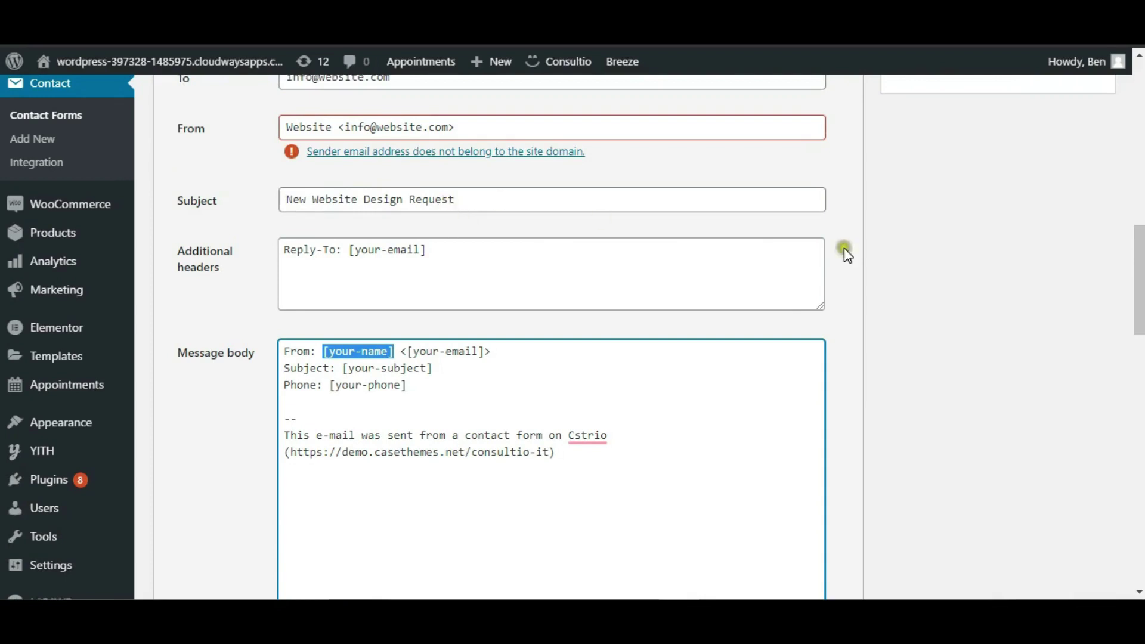
{"action": "scroll", "coordinate": [656, 274], "scroll_direction": "down", "scroll_amount": 1}
{"action": "left_click_drag", "start_coordinate": [433, 298], "coordinate": [341, 300]}
{"action": "type", "text": "New Website Design Request"}
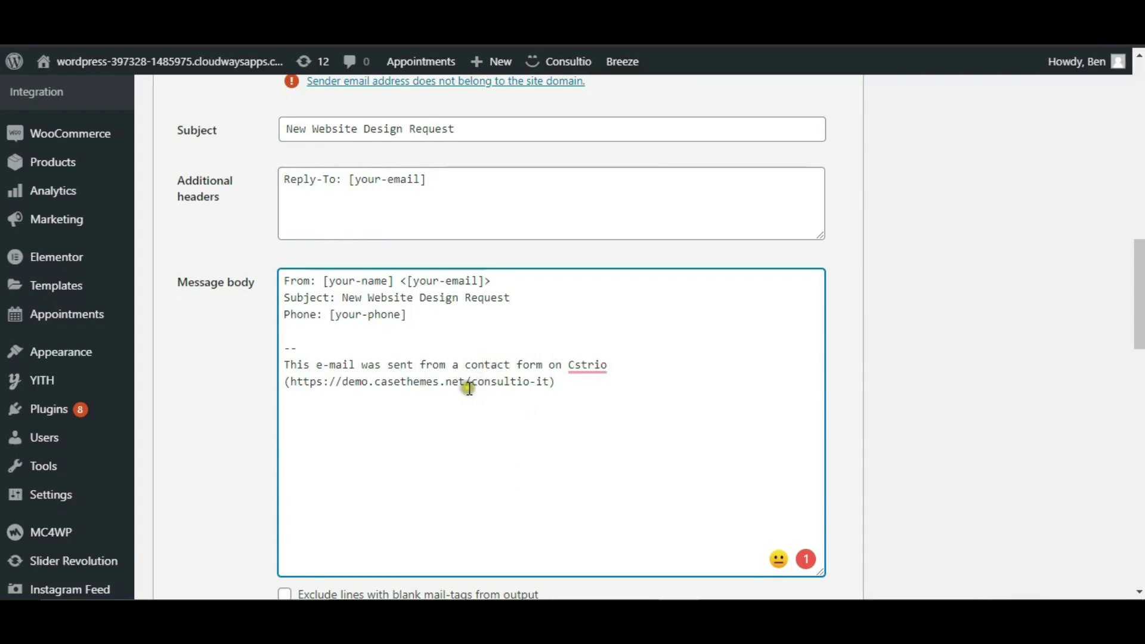
Step: Swap the footer's Cstrio site reference for 'on your website'
{"action": "left_click_drag", "start_coordinate": [549, 364], "coordinate": [588, 397]}
{"action": "key", "text": "BackSpace"}
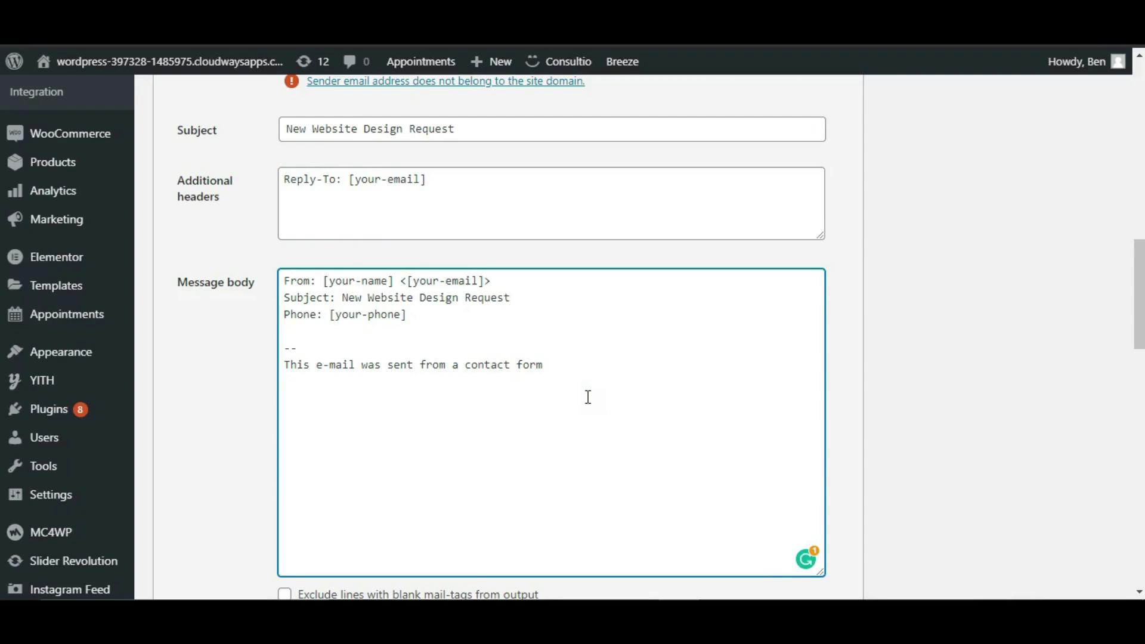
{"action": "type", "text": "on your website"}
{"action": "scroll", "coordinate": [588, 397], "scroll_direction": "down", "scroll_amount": 8}
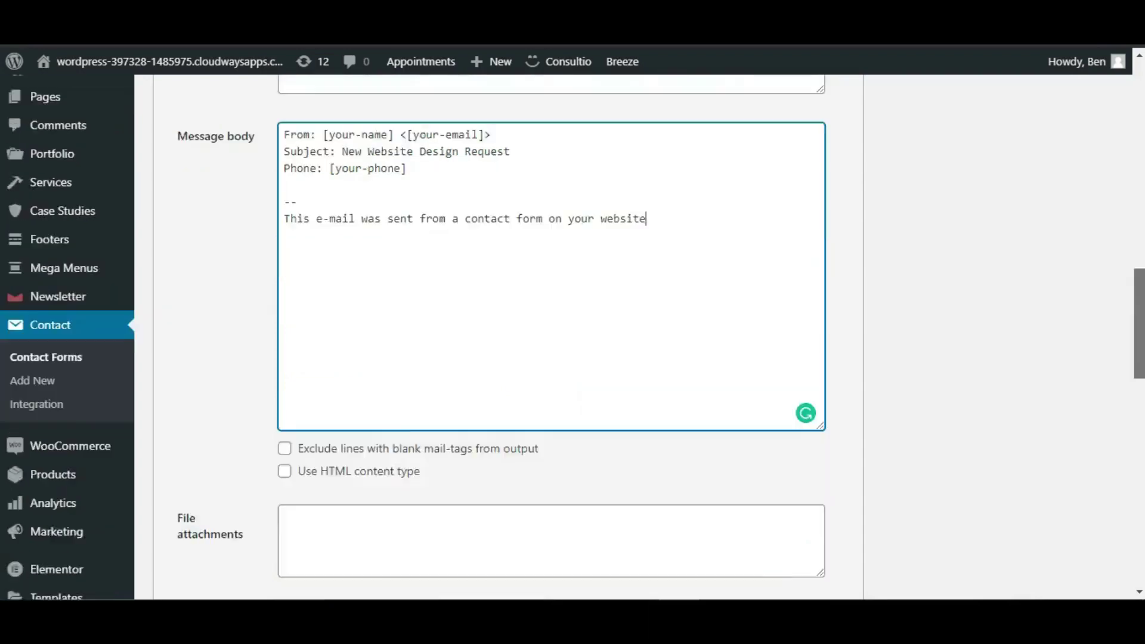
{"action": "scroll", "coordinate": [363, 281], "scroll_direction": "down", "scroll_amount": 1}
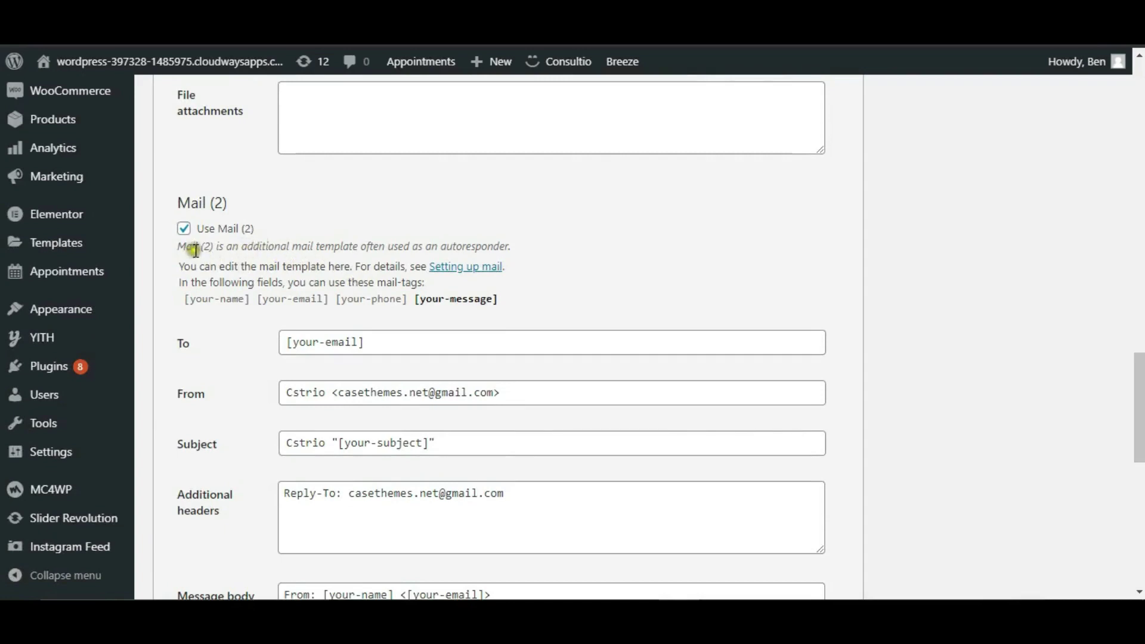
Step: Save Home Contact Form 5 and bring up its Messages settings
{"action": "scroll", "coordinate": [805, 355], "scroll_direction": "down", "scroll_amount": 2}
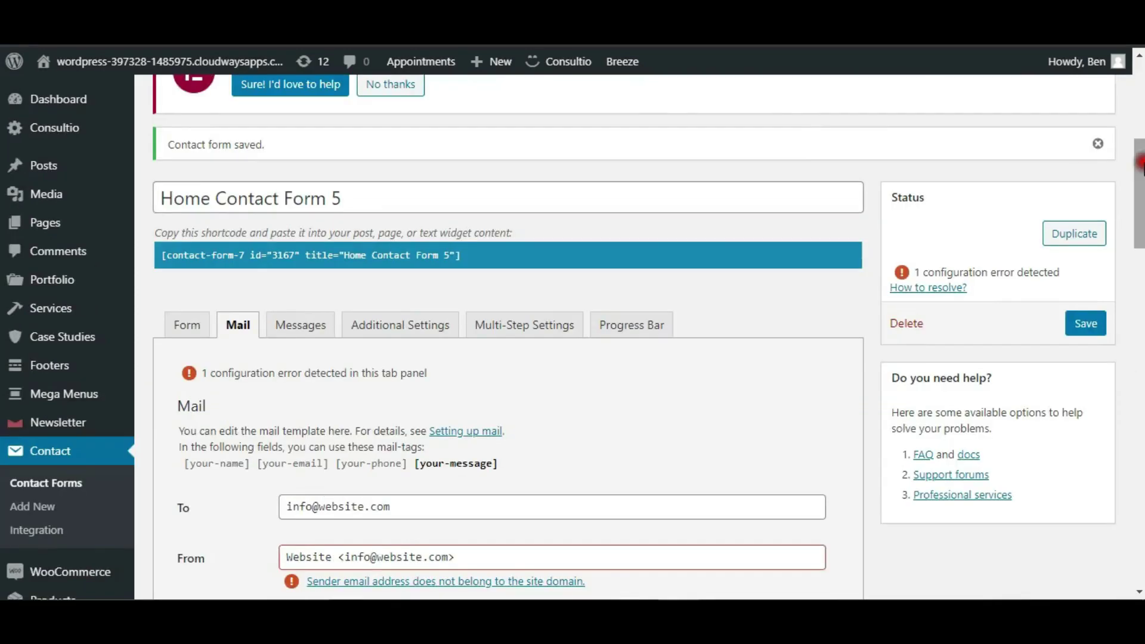
{"action": "left_click", "coordinate": [318, 334]}
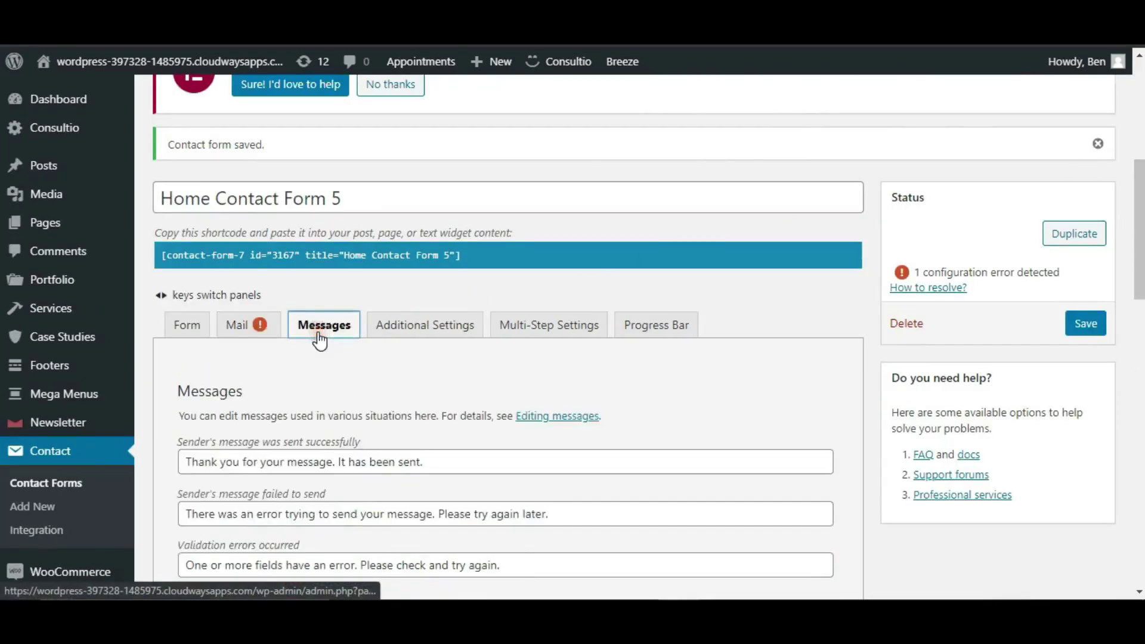
Step: Review the form's Messages settings
{"action": "scroll", "coordinate": [317, 334], "scroll_direction": "down", "scroll_amount": 5}
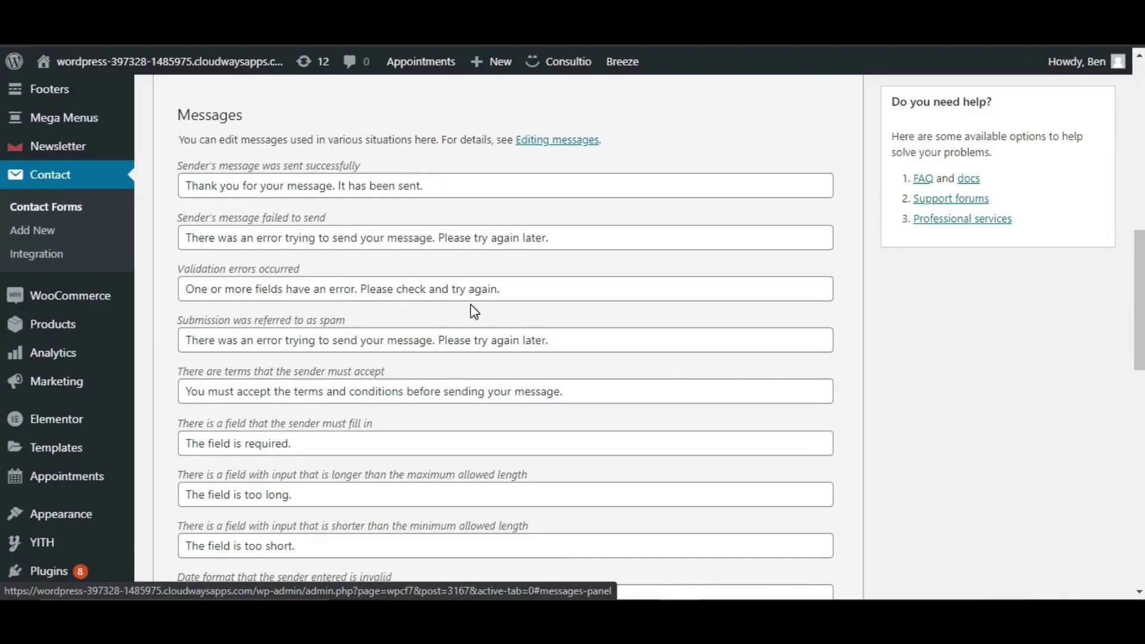
{"action": "left_click", "coordinate": [182, 185]}
{"action": "left_click", "coordinate": [227, 227]}
{"action": "left_click", "coordinate": [487, 249]}
{"action": "left_click", "coordinate": [373, 243]}
{"action": "left_click", "coordinate": [442, 447]}
{"action": "scroll", "coordinate": [467, 340], "scroll_direction": "up", "scroll_amount": 5}
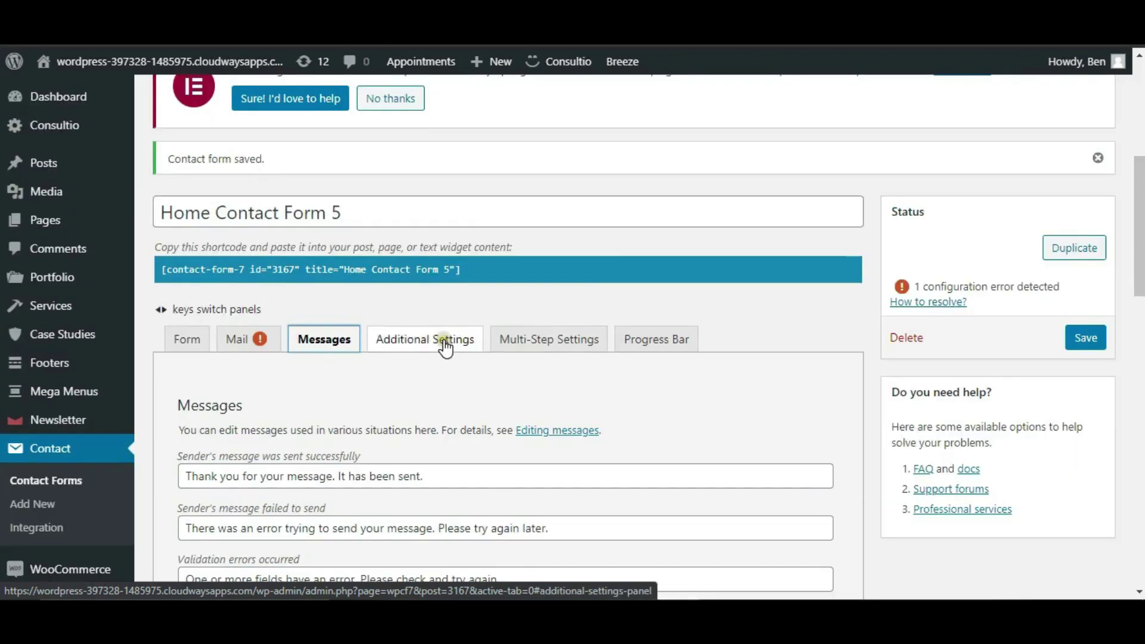
Step: Look through Additional Settings and Multi-Step Settings, ending on the Progress Bar settings
{"action": "left_click", "coordinate": [444, 345]}
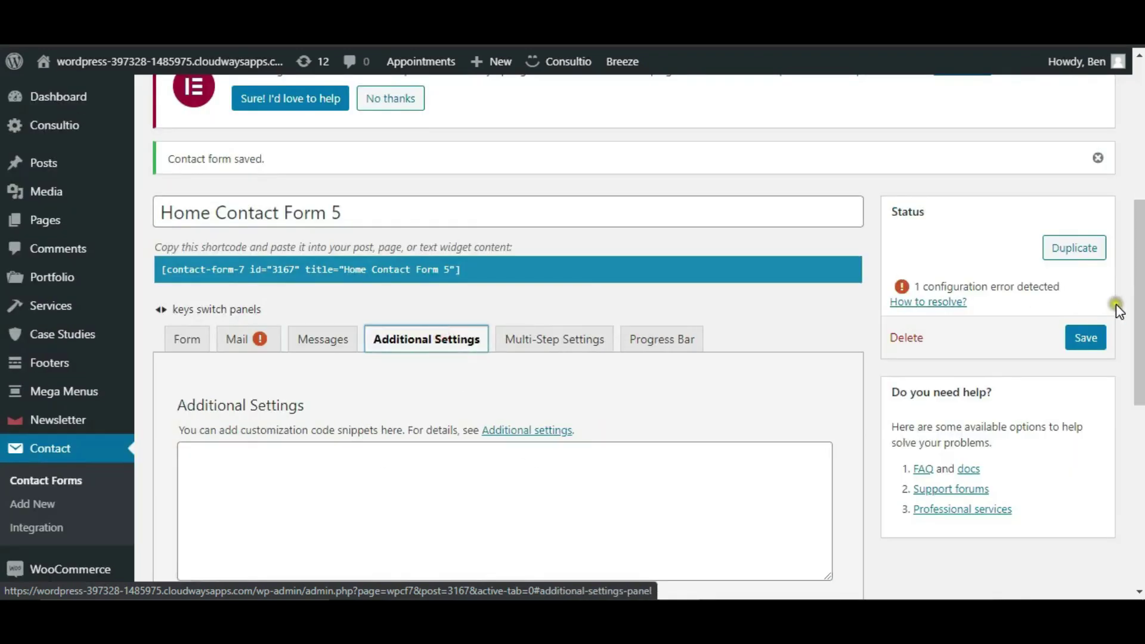
{"action": "mouse_move", "coordinate": [1139, 309]}
{"action": "left_mouse_down"}
{"action": "mouse_move", "coordinate": [1139, 383]}
{"action": "mouse_move", "coordinate": [1139, 343]}
{"action": "left_mouse_up"}
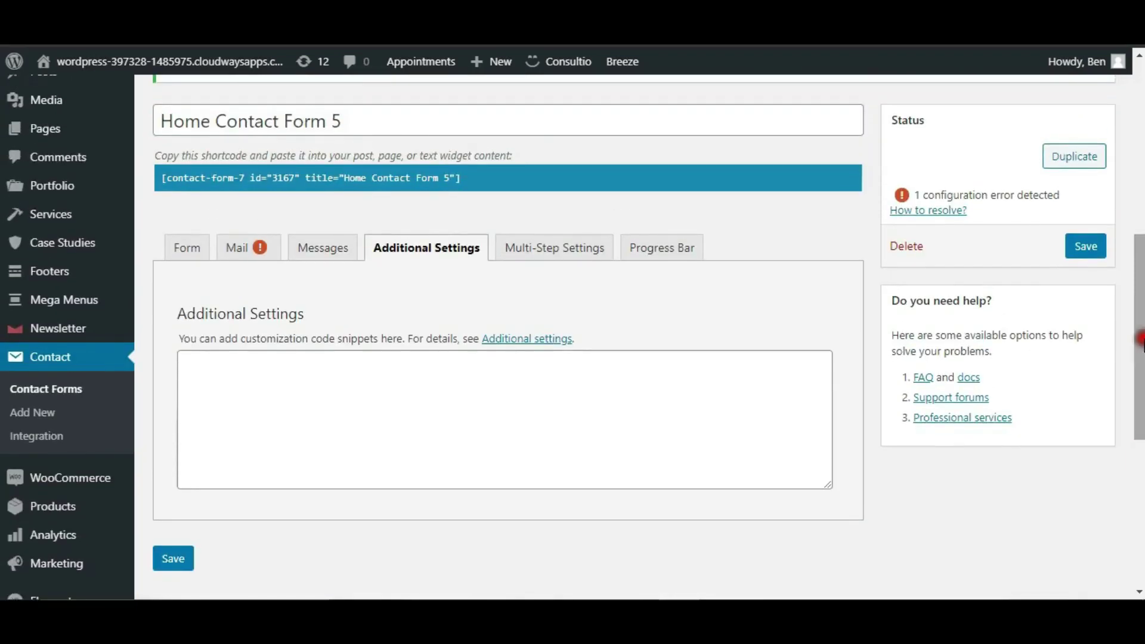
{"action": "left_click", "coordinate": [573, 259]}
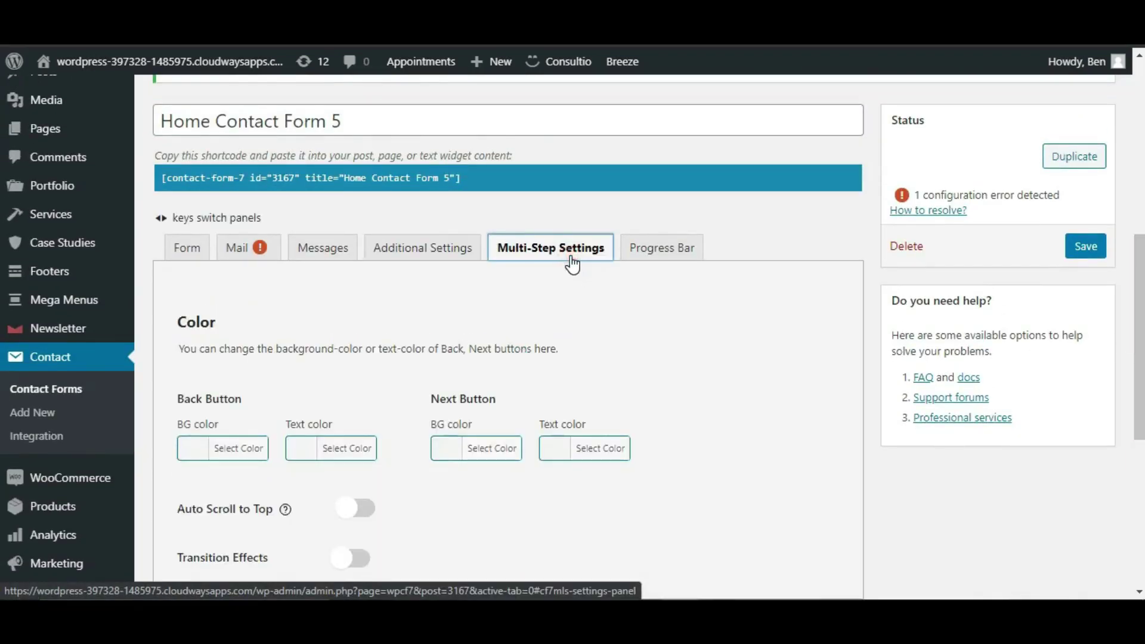
{"action": "left_click", "coordinate": [621, 255]}
{"action": "left_click", "coordinate": [582, 255]}
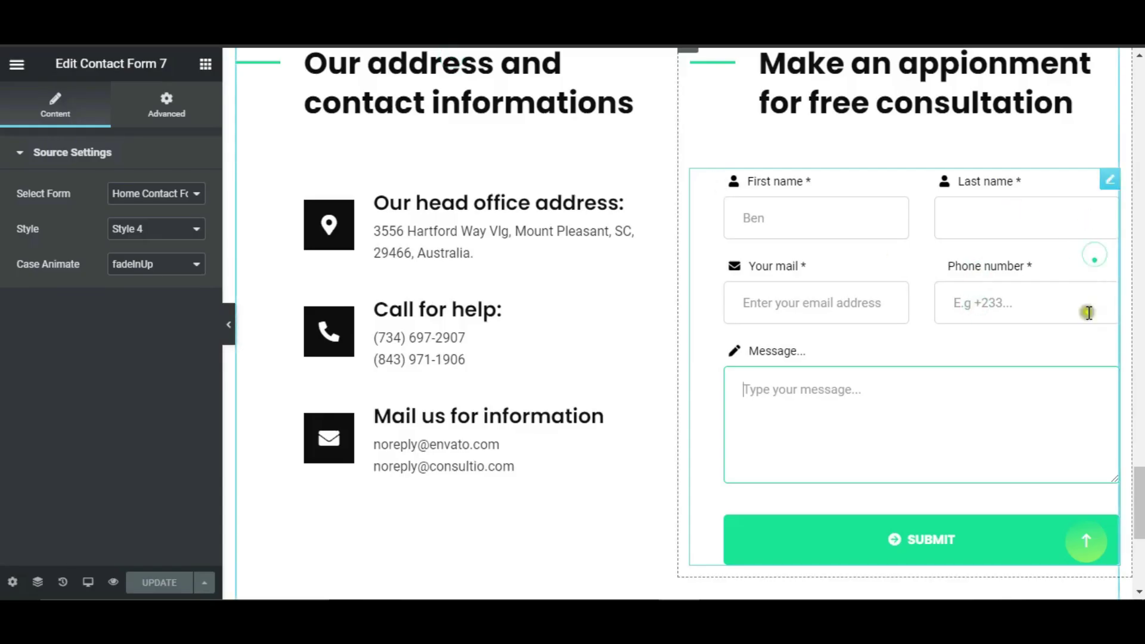
{"action": "left_click", "coordinate": [917, 378]}
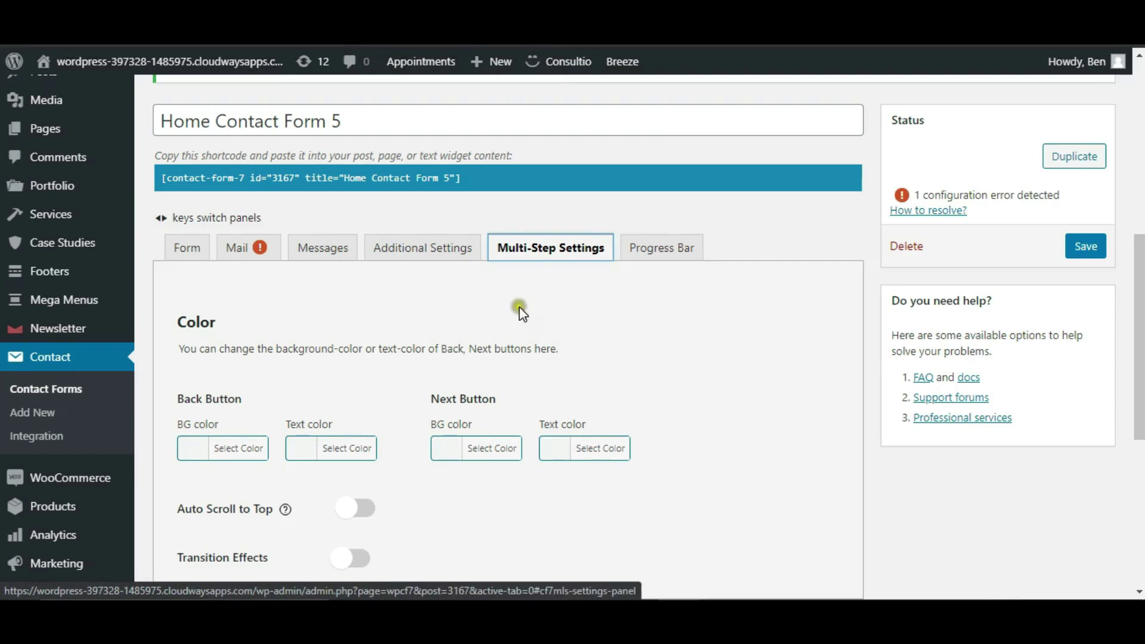
{"action": "left_click", "coordinate": [638, 255]}
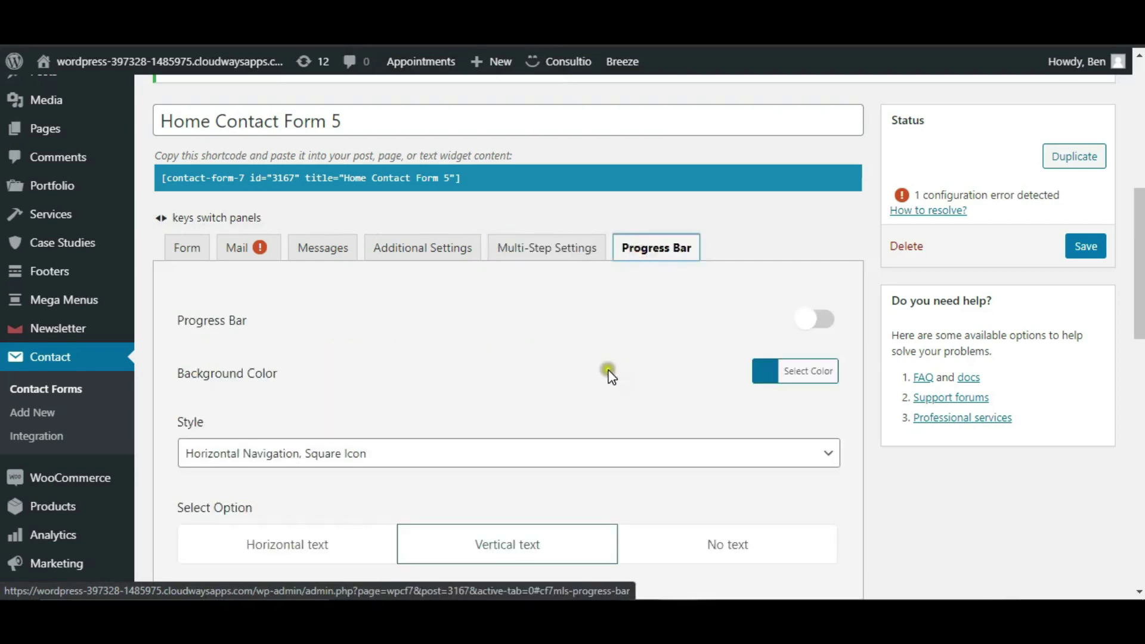
Step: Switch on the progress bar, save the contact form, and update the Elementor page
{"action": "scroll", "coordinate": [621, 310], "scroll_direction": "down", "scroll_amount": 1}
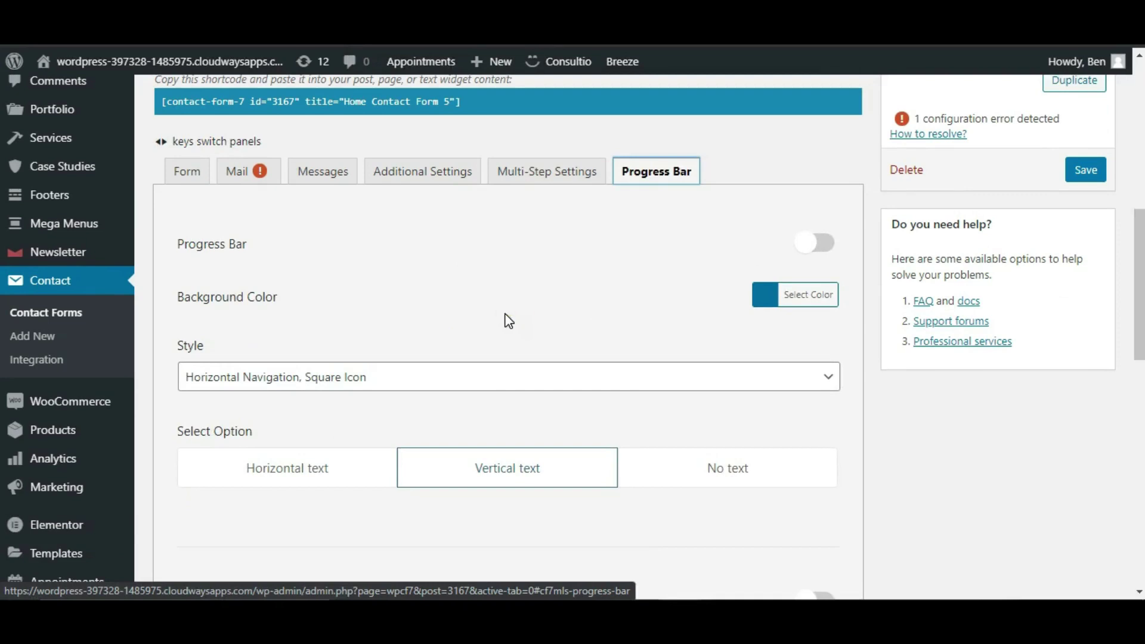
{"action": "left_click", "coordinate": [827, 259]}
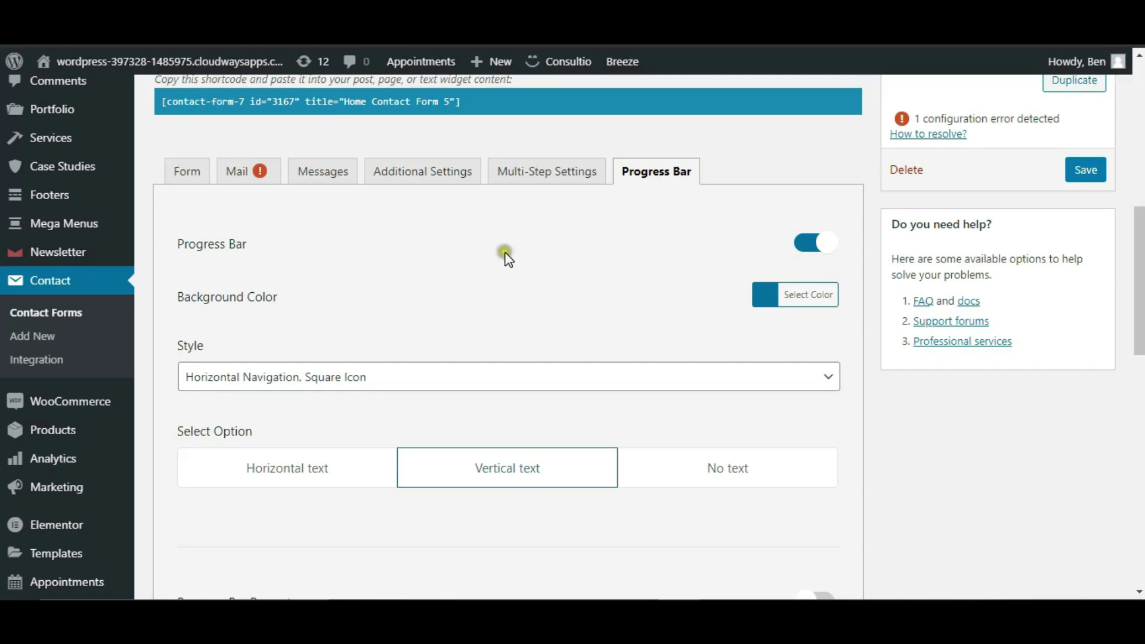
{"action": "left_click", "coordinate": [187, 172]}
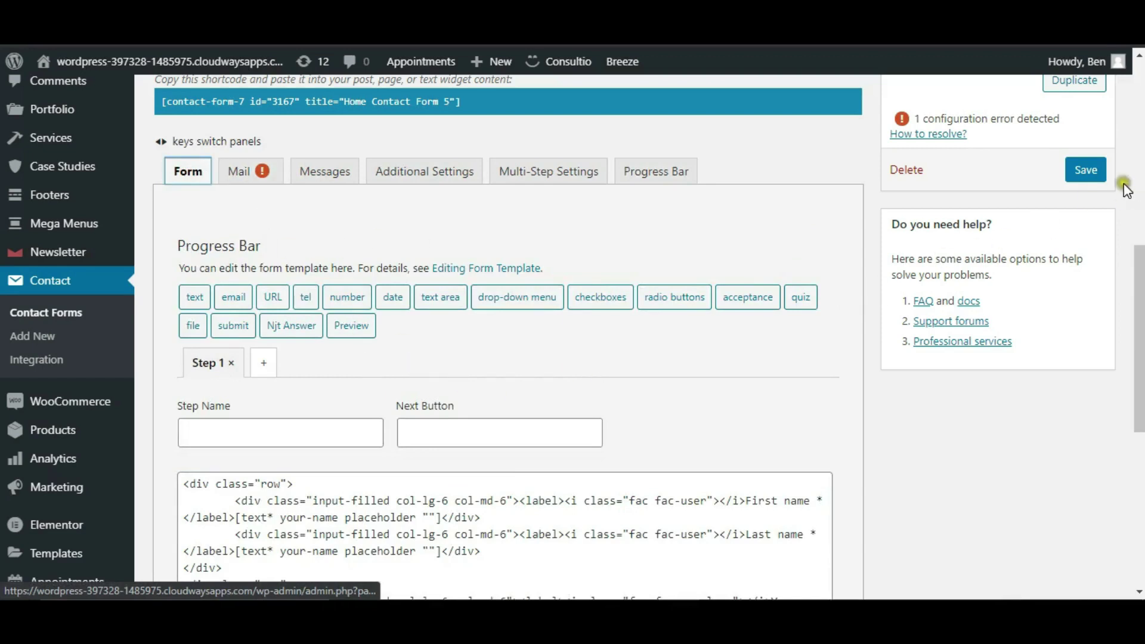
{"action": "left_click", "coordinate": [1096, 178]}
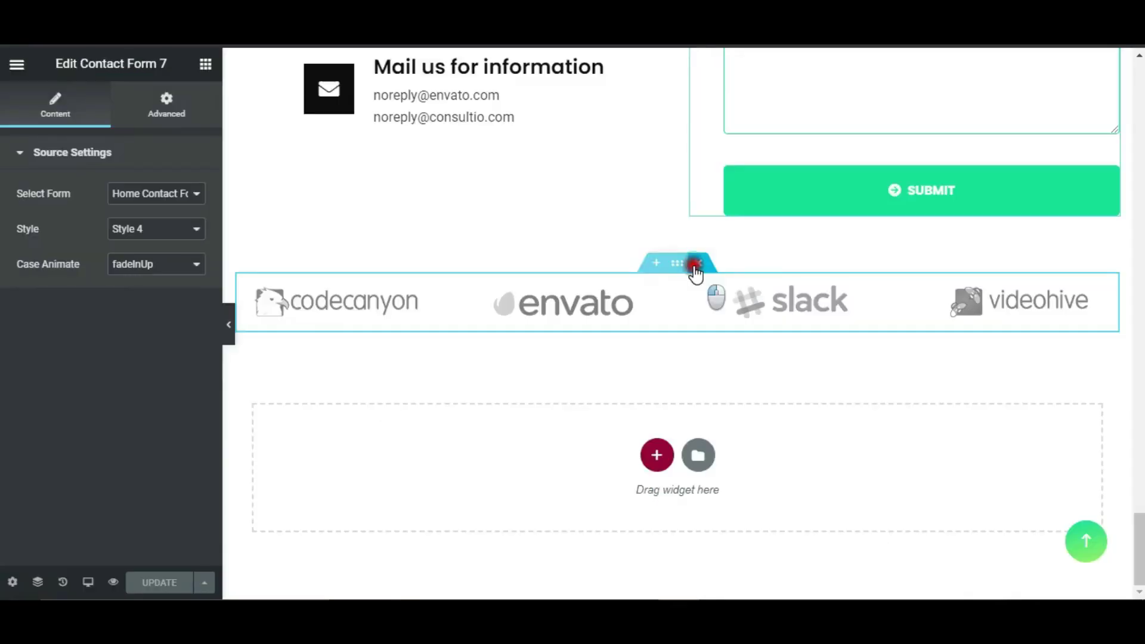
{"action": "scroll", "coordinate": [696, 267], "scroll_direction": "up", "scroll_amount": 1}
{"action": "left_click", "coordinate": [173, 578]}
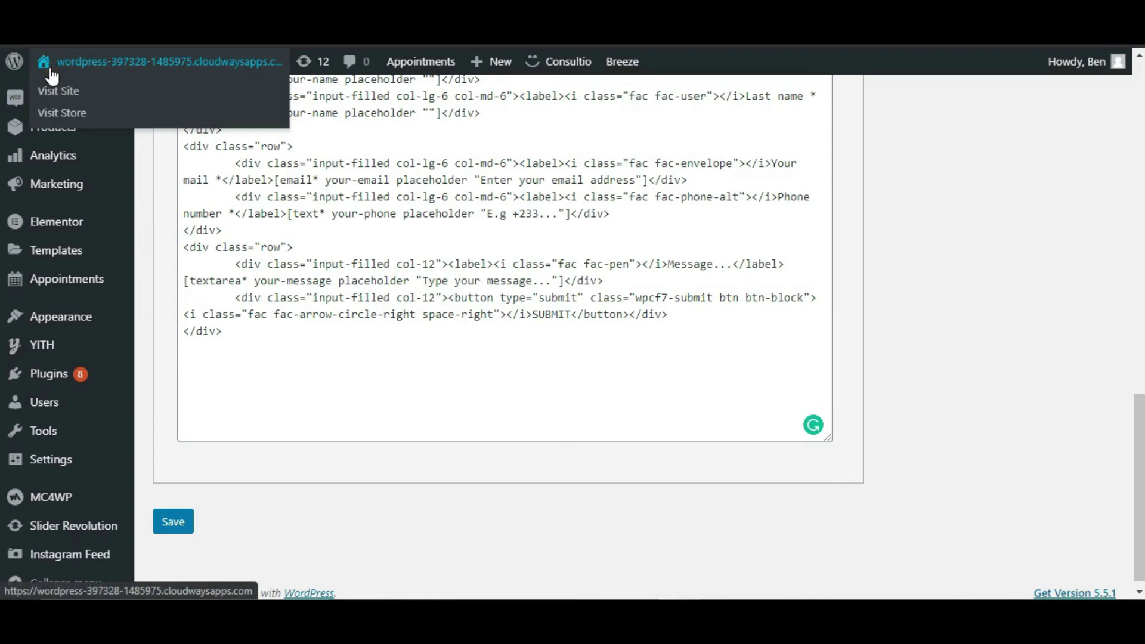
{"action": "left_click", "coordinate": [60, 92]}
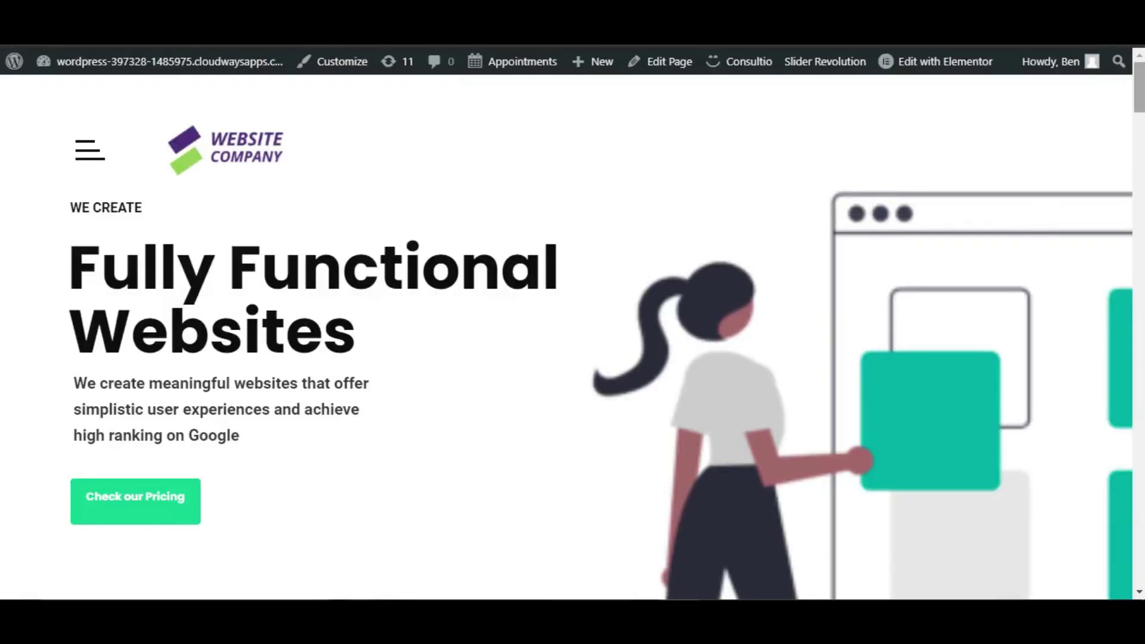
{"action": "scroll", "coordinate": [572, 334], "scroll_direction": "down", "scroll_amount": 3}
{"action": "scroll", "coordinate": [573, 334], "scroll_direction": "up", "scroll_amount": 3}
{"action": "scroll", "coordinate": [572, 334], "scroll_direction": "down", "scroll_amount": 3}
{"action": "scroll", "coordinate": [572, 334], "scroll_direction": "down", "scroll_amount": 5}
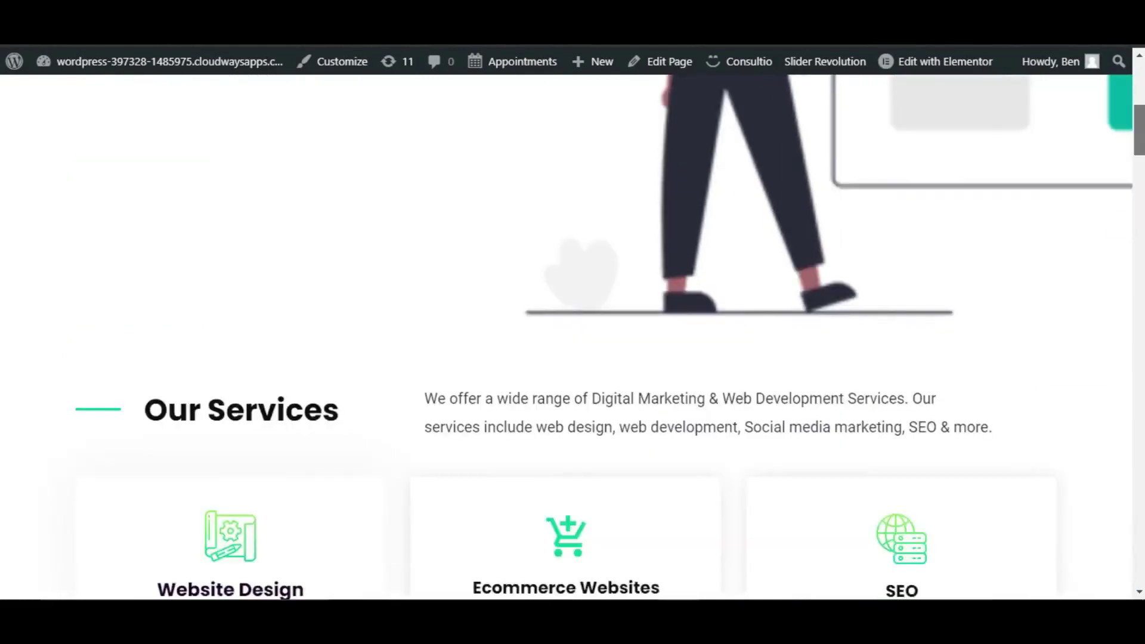
{"action": "scroll", "coordinate": [572, 334], "scroll_direction": "down", "scroll_amount": 5}
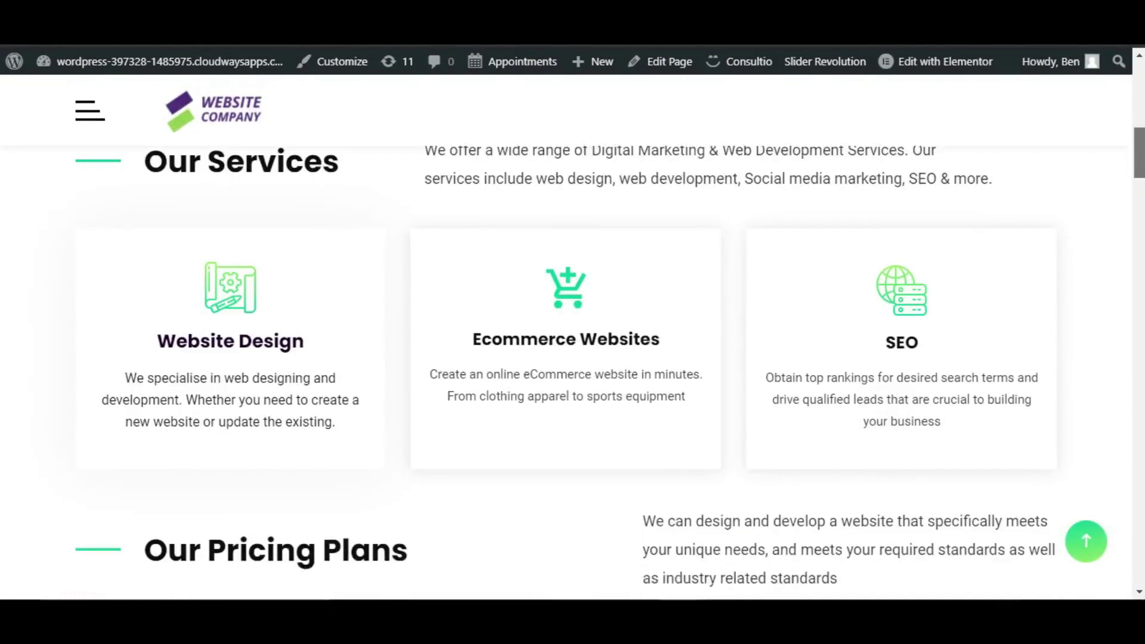
{"action": "scroll", "coordinate": [531, 364], "scroll_direction": "down", "scroll_amount": 3}
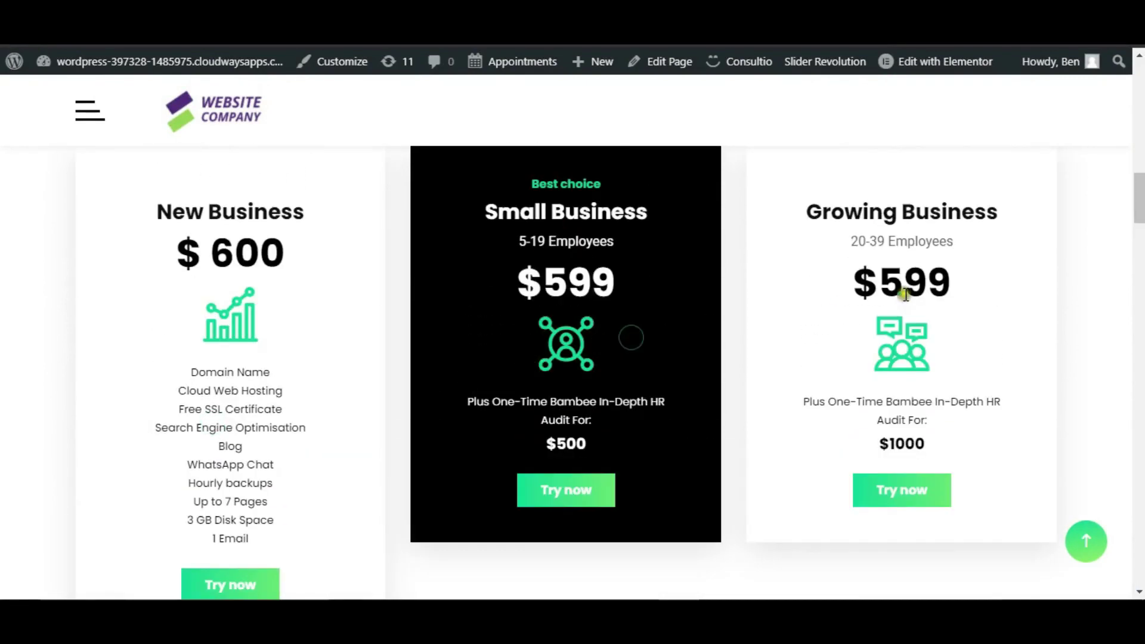
{"action": "left_click_drag", "start_coordinate": [1138, 198], "coordinate": [1139, 229]}
{"action": "scroll", "coordinate": [573, 358], "scroll_direction": "down", "scroll_amount": 4}
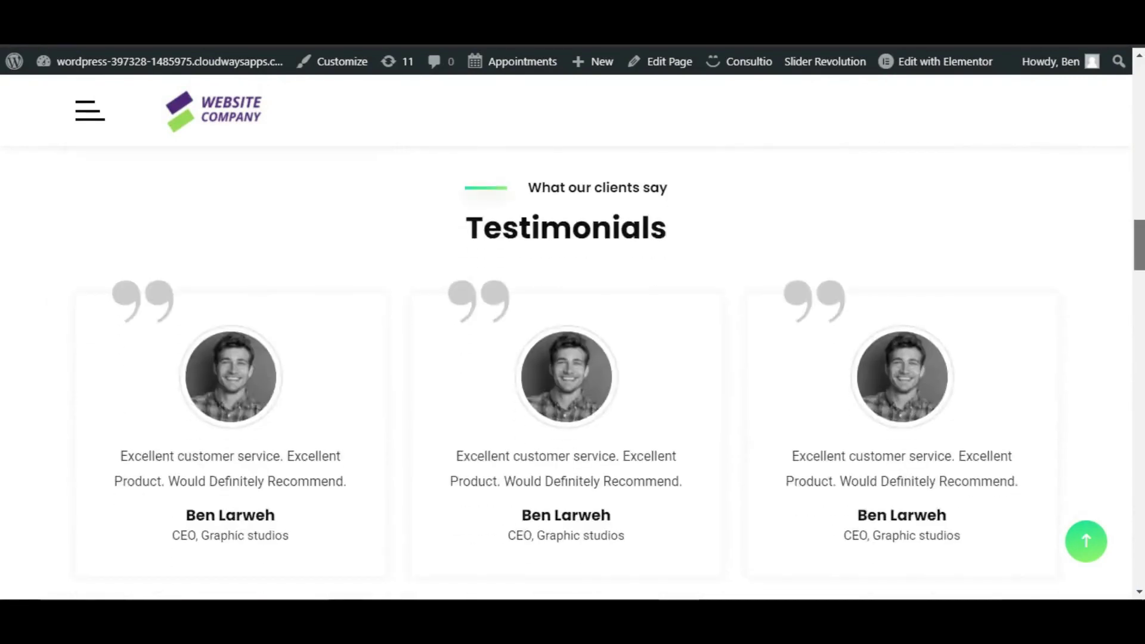
{"action": "scroll", "coordinate": [961, 404], "scroll_direction": "down", "scroll_amount": 3}
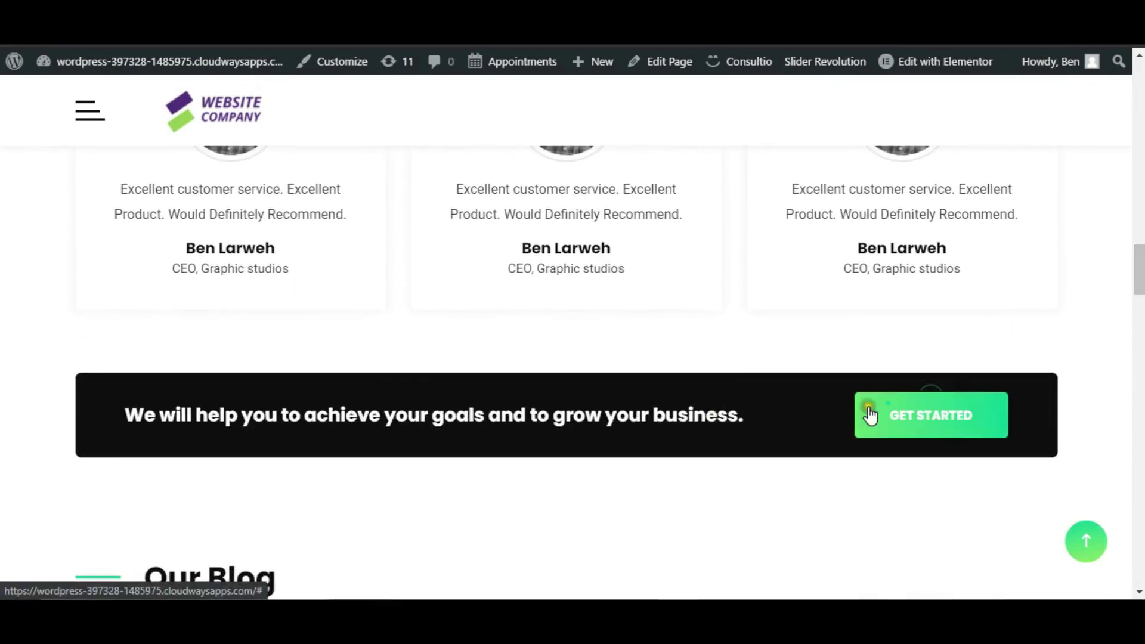
{"action": "scroll", "coordinate": [866, 409], "scroll_direction": "down", "scroll_amount": 10}
{"action": "scroll", "coordinate": [572, 370], "scroll_direction": "down", "scroll_amount": 5}
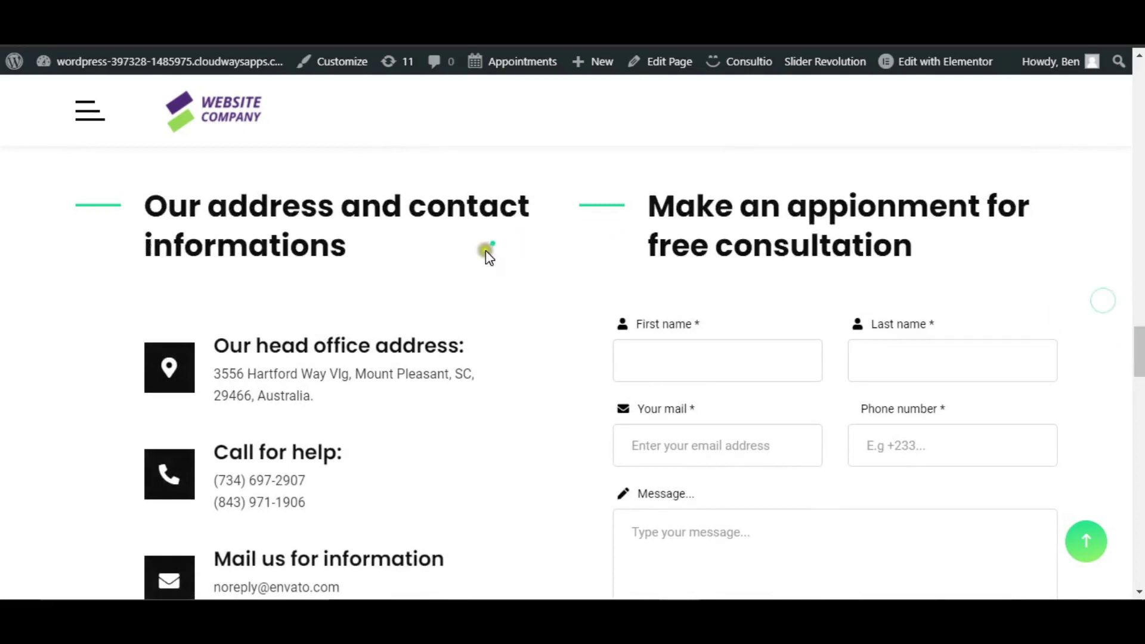
{"action": "scroll", "coordinate": [610, 388], "scroll_direction": "down", "scroll_amount": 1}
{"action": "scroll", "coordinate": [573, 370], "scroll_direction": "down", "scroll_amount": 7}
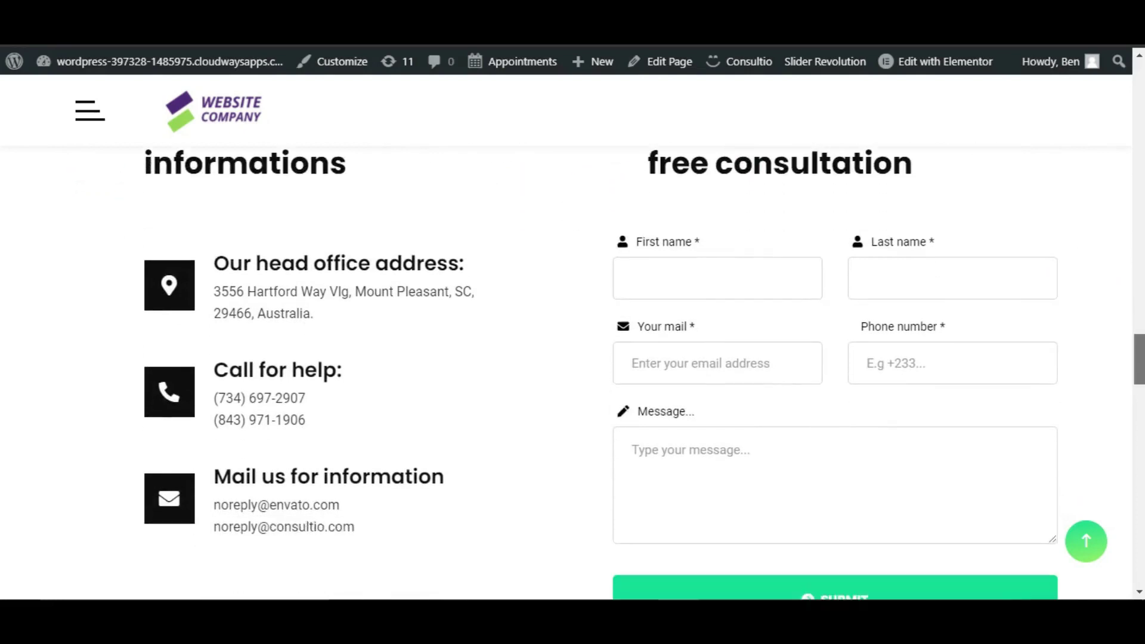
{"action": "key", "text": "Home"}
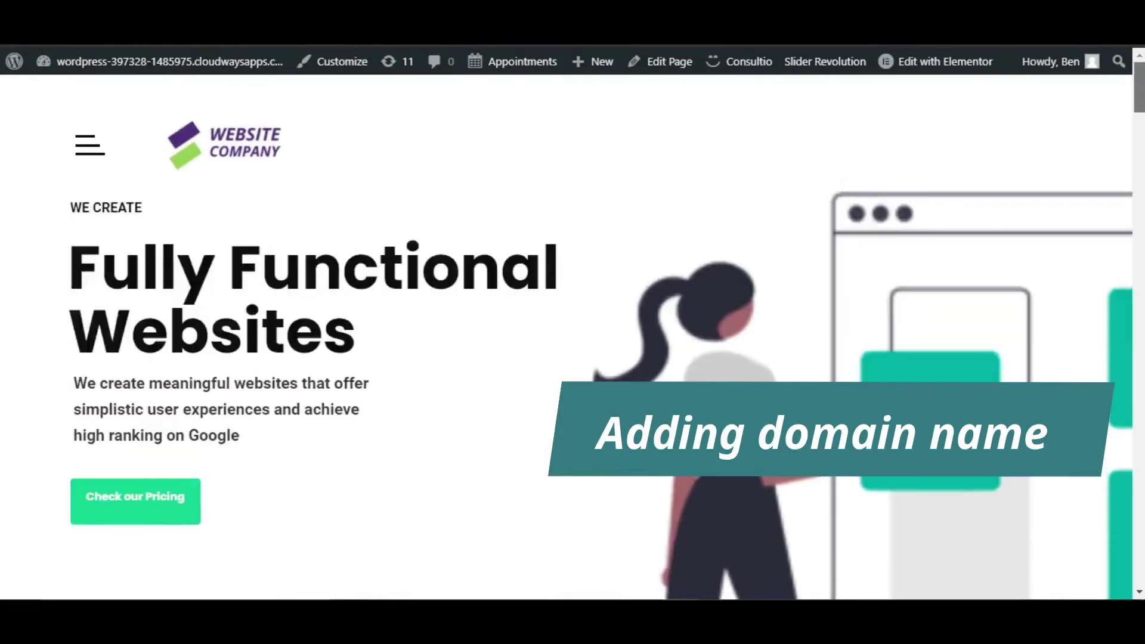
{"action": "scroll", "coordinate": [573, 334], "scroll_direction": "down", "scroll_amount": 1}
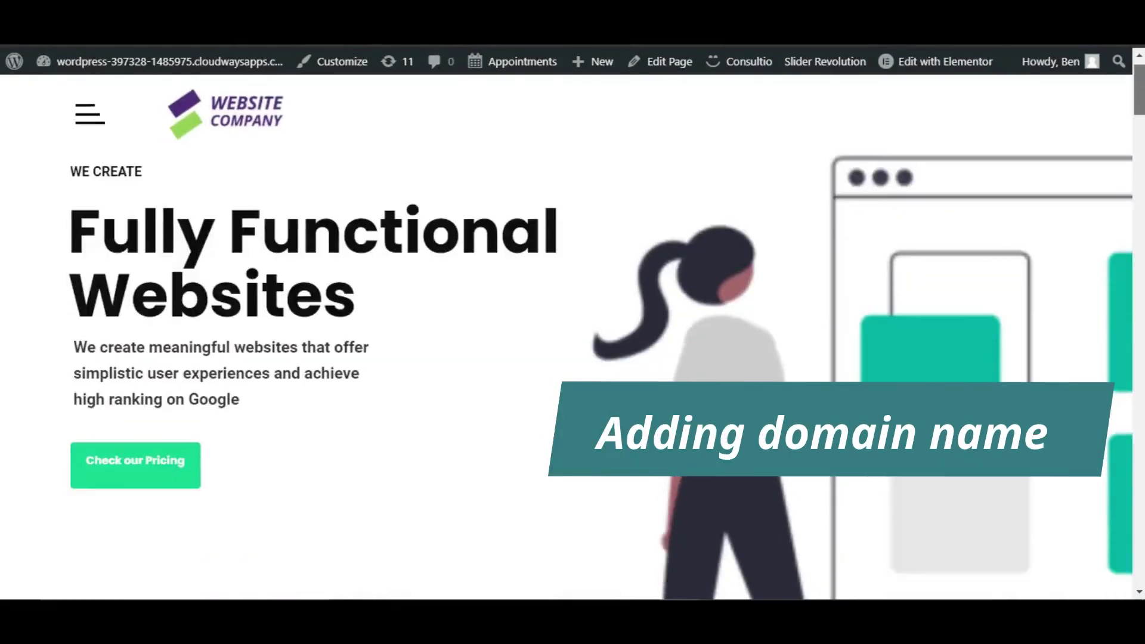
{"action": "scroll", "coordinate": [573, 334], "scroll_direction": "down", "scroll_amount": 8}
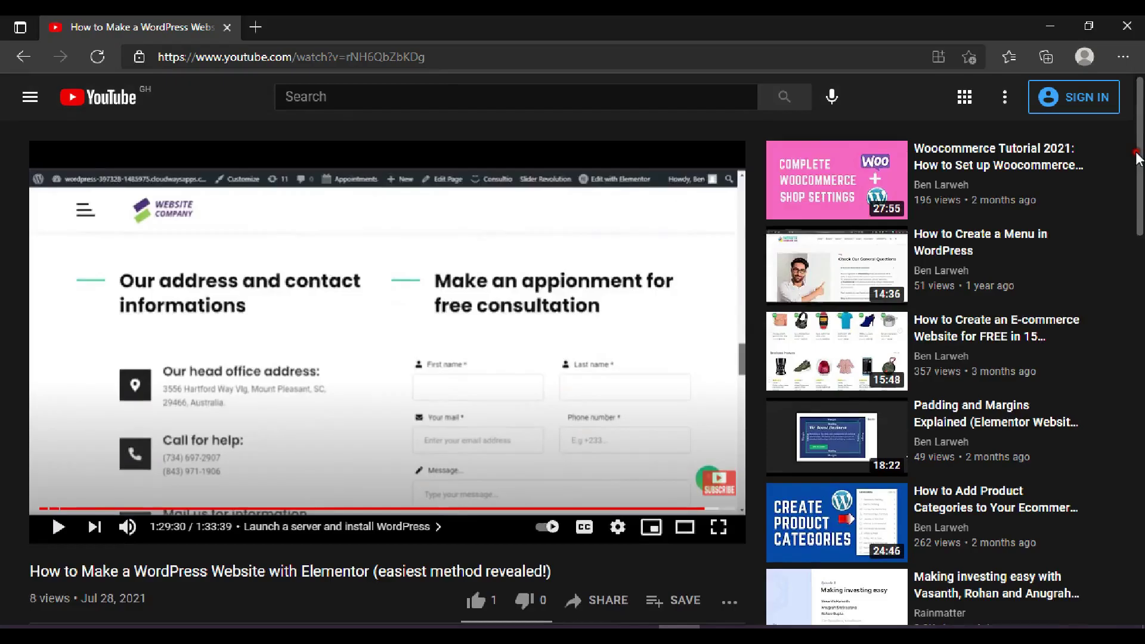
{"action": "scroll", "coordinate": [1140, 190], "scroll_direction": "down", "scroll_amount": 3}
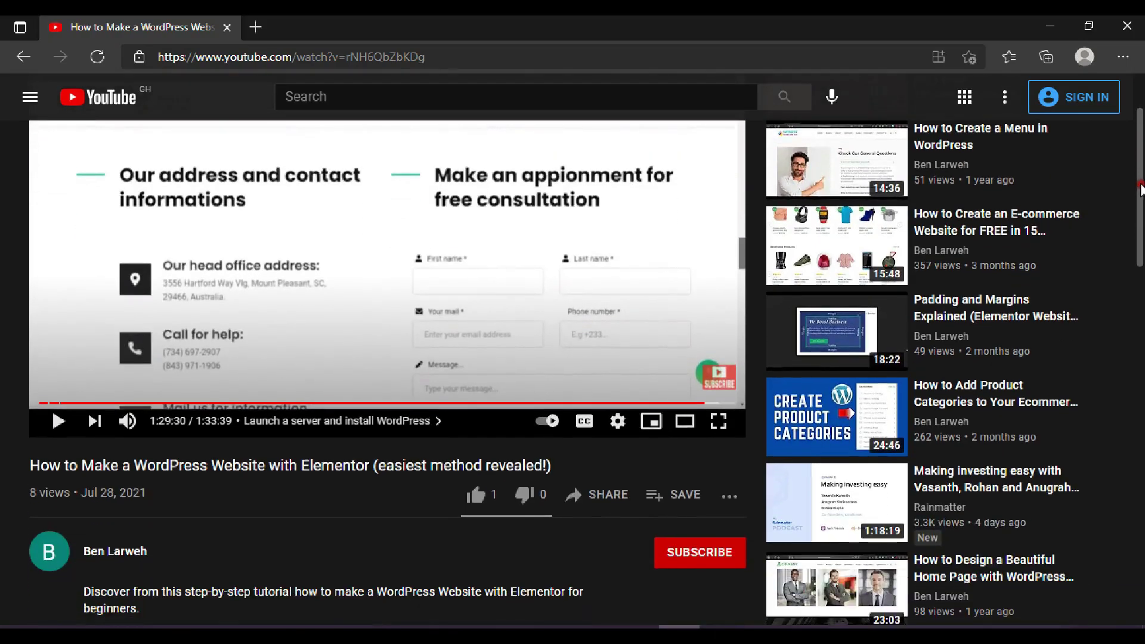
Step: Follow the domain-name link in the YouTube description to Namecheap
{"action": "scroll", "coordinate": [1140, 190], "scroll_direction": "down", "scroll_amount": 2}
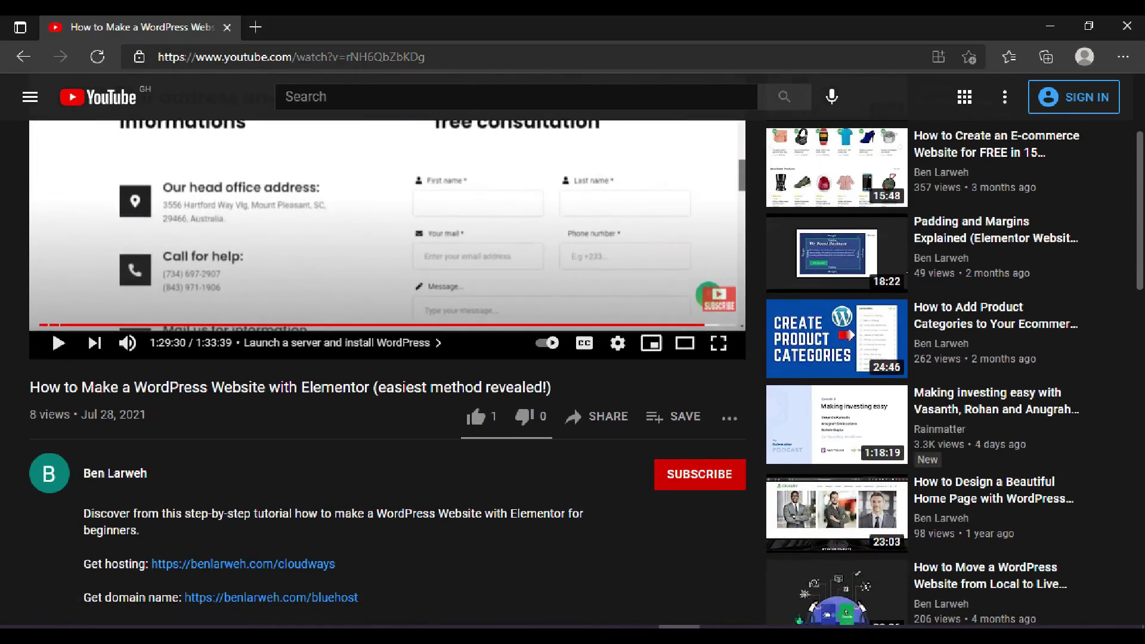
{"action": "left_click", "coordinate": [346, 599]}
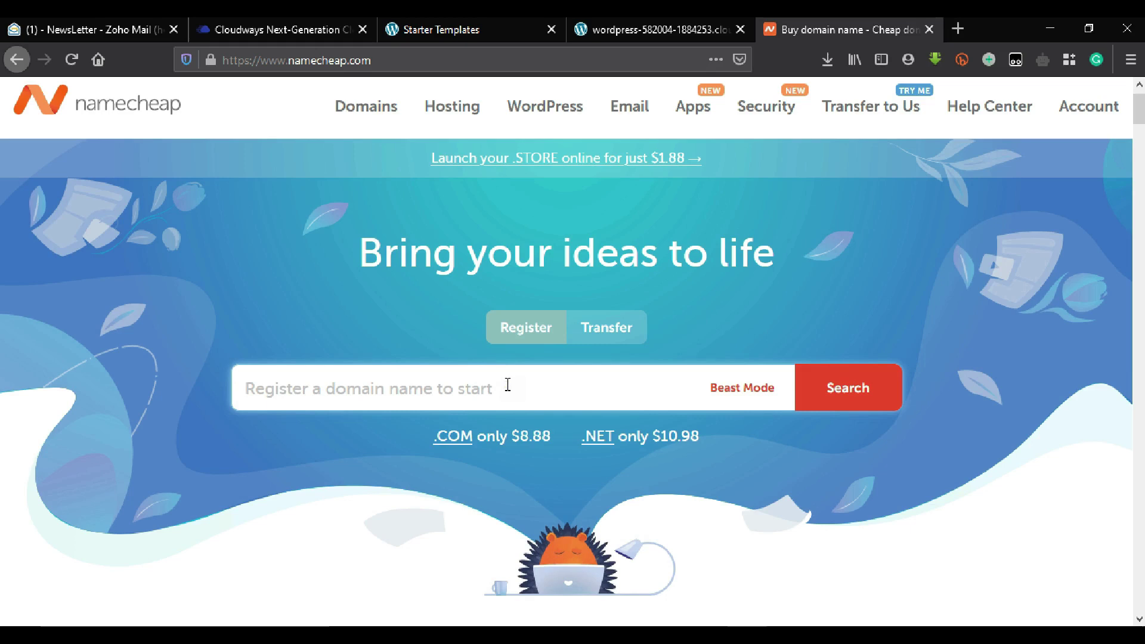
Step: Sign in to Namecheap and reach the Advanced DNS records for webdesignspotlight.xyz
{"action": "scroll", "coordinate": [507, 385], "scroll_direction": "up", "scroll_amount": 1}
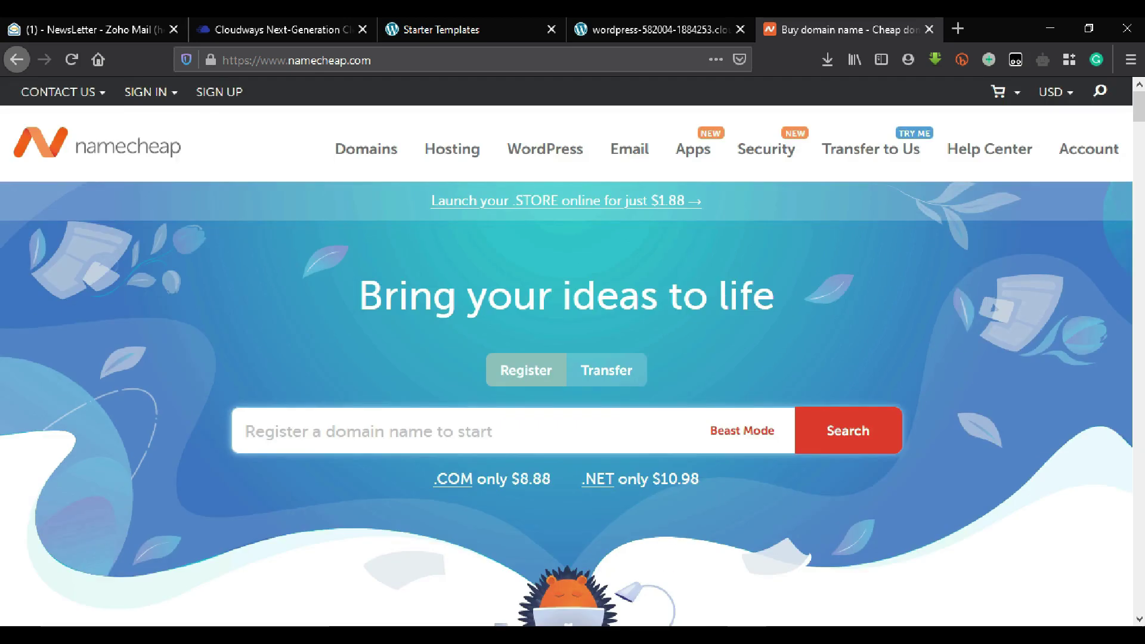
{"action": "left_click", "coordinate": [146, 92]}
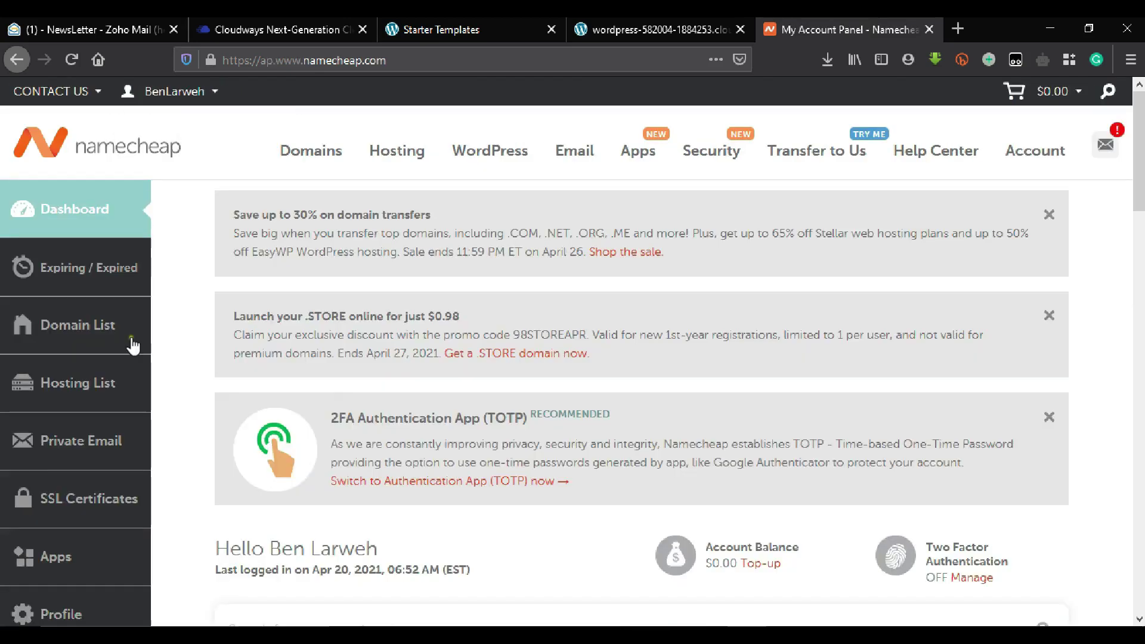
{"action": "left_click", "coordinate": [115, 338]}
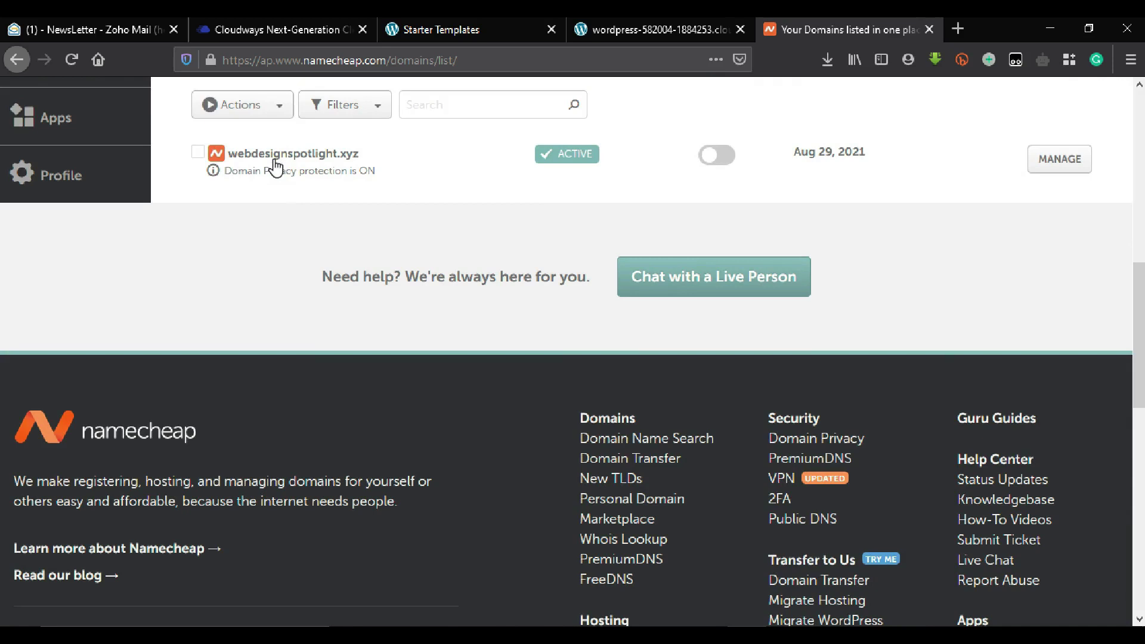
{"action": "left_click", "coordinate": [1036, 171]}
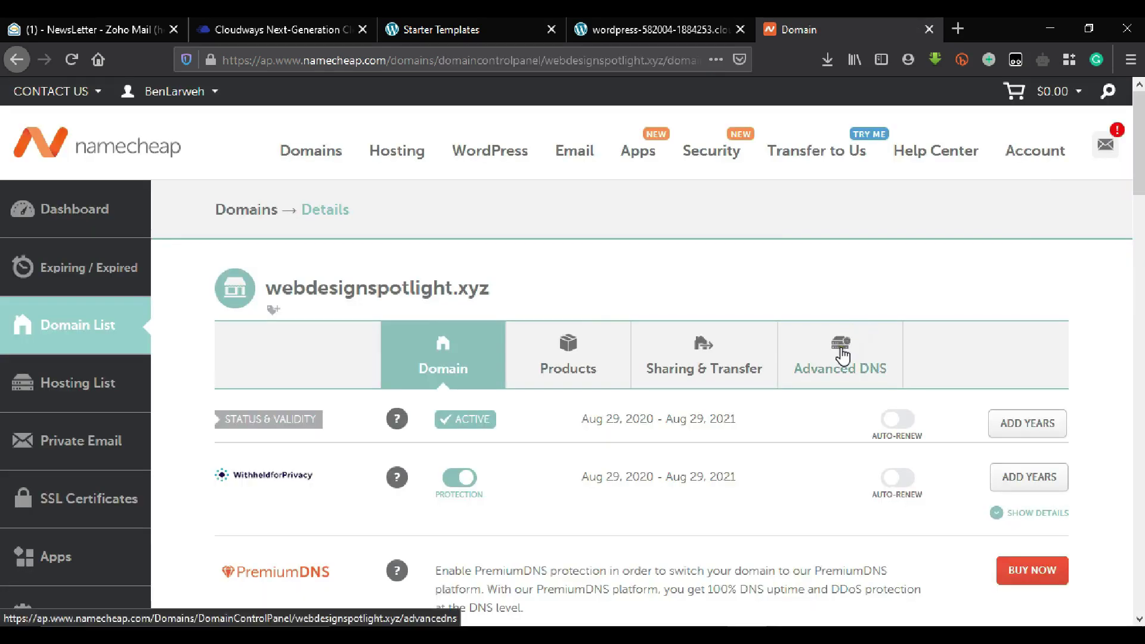
{"action": "left_click", "coordinate": [842, 356]}
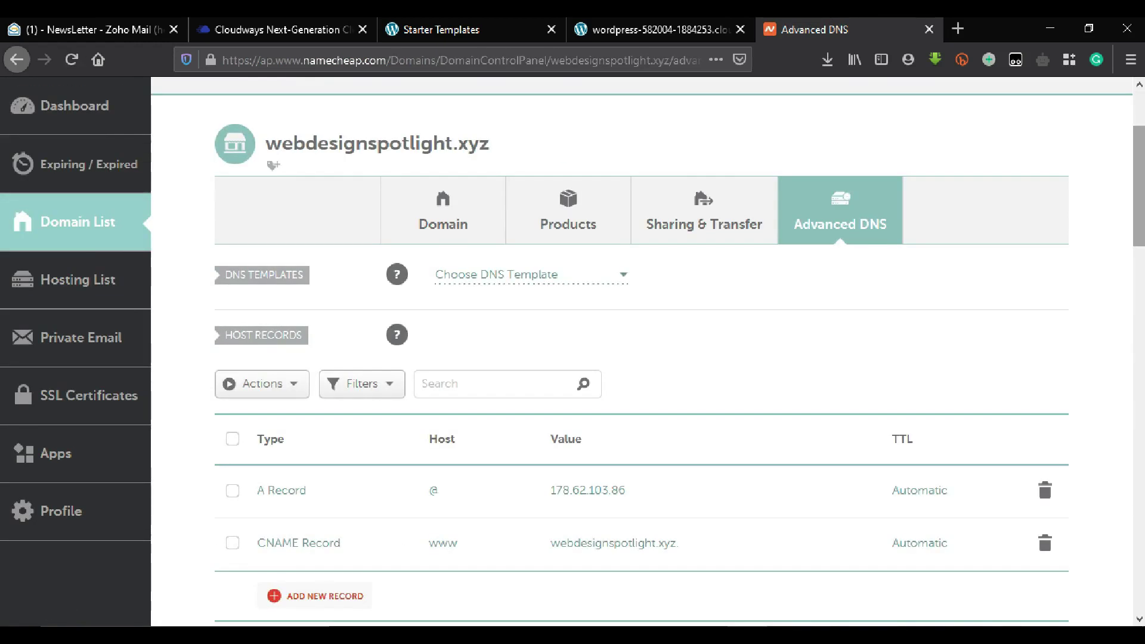
{"action": "scroll", "coordinate": [573, 352], "scroll_direction": "up", "scroll_amount": 3}
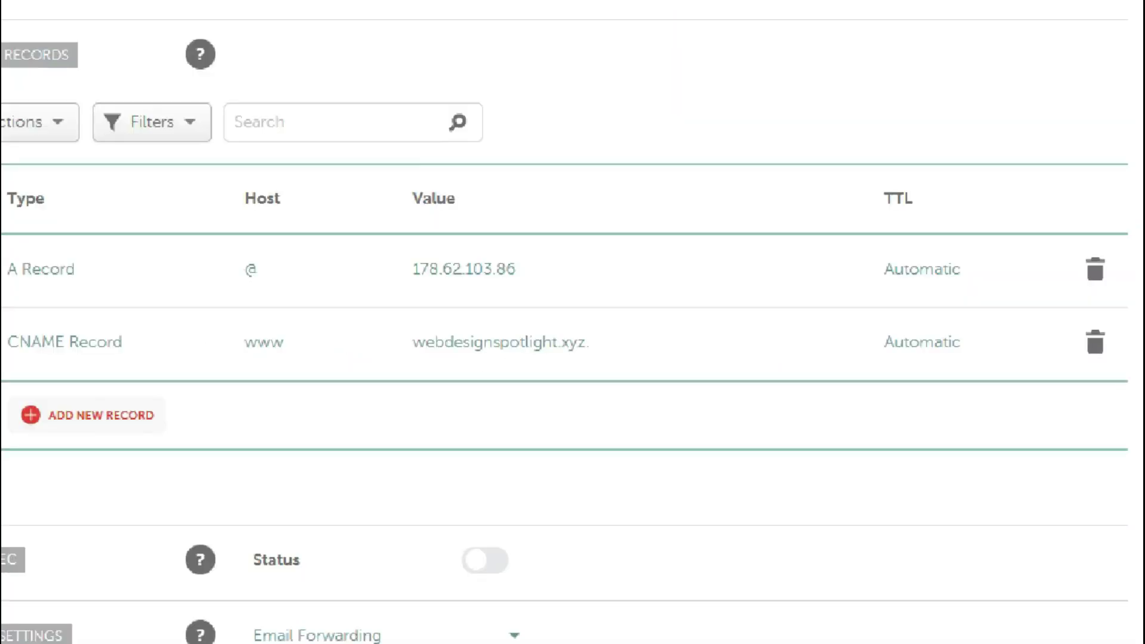
Step: Delete the existing A record and the www CNAME record
{"action": "left_click", "coordinate": [1097, 274]}
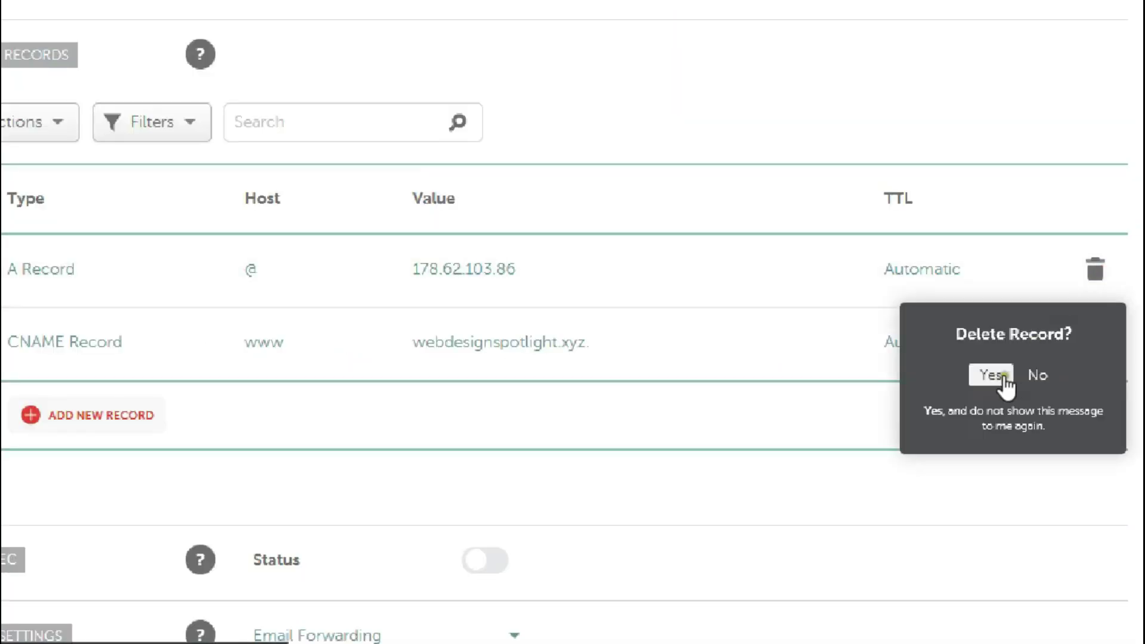
{"action": "left_click", "coordinate": [1004, 374]}
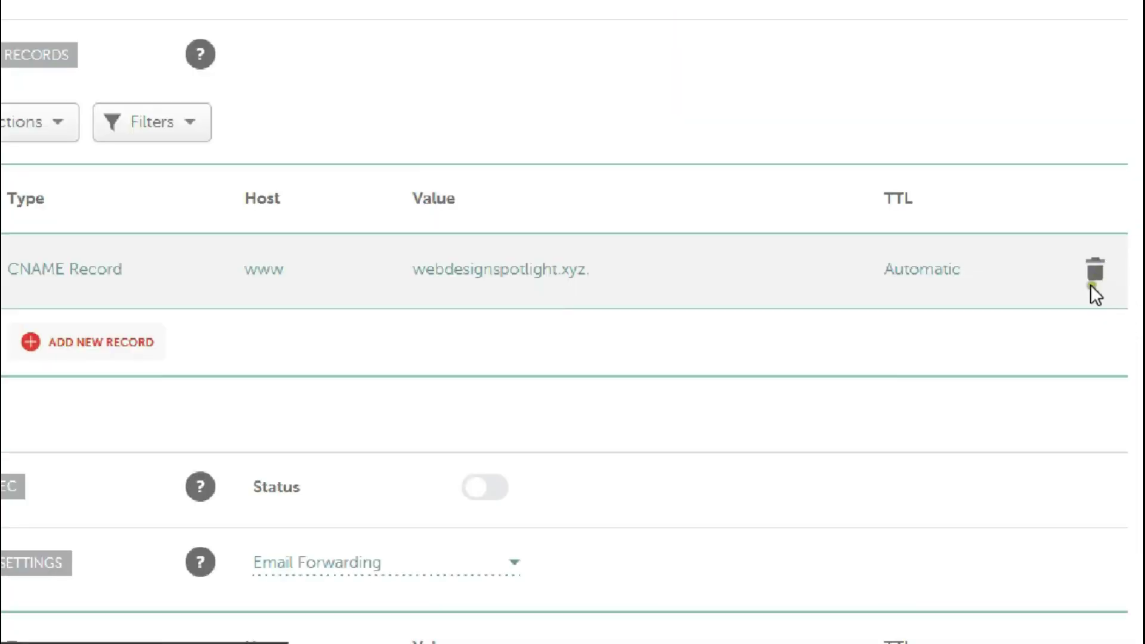
{"action": "left_click", "coordinate": [1092, 279]}
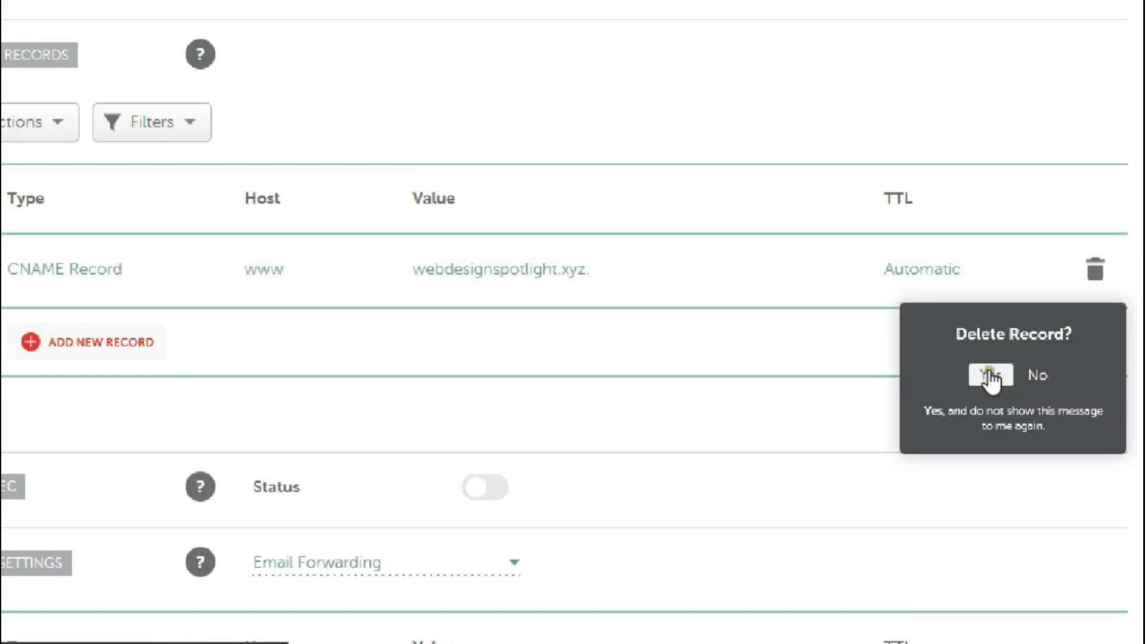
{"action": "left_click", "coordinate": [990, 375]}
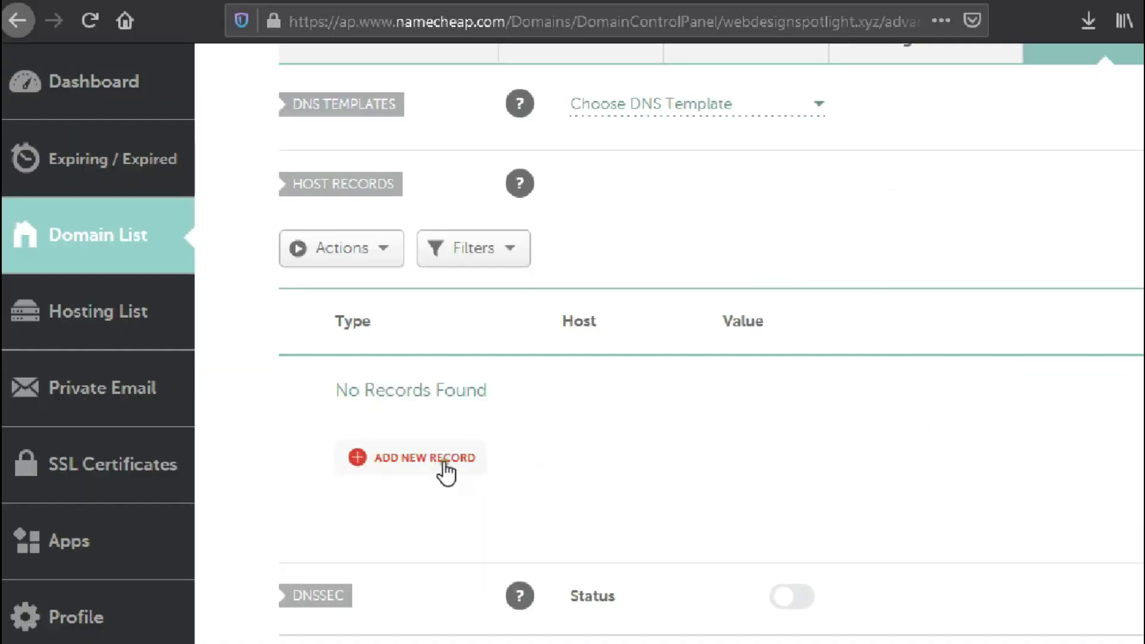
Step: Add a new A Record with host @
{"action": "left_click", "coordinate": [444, 466]}
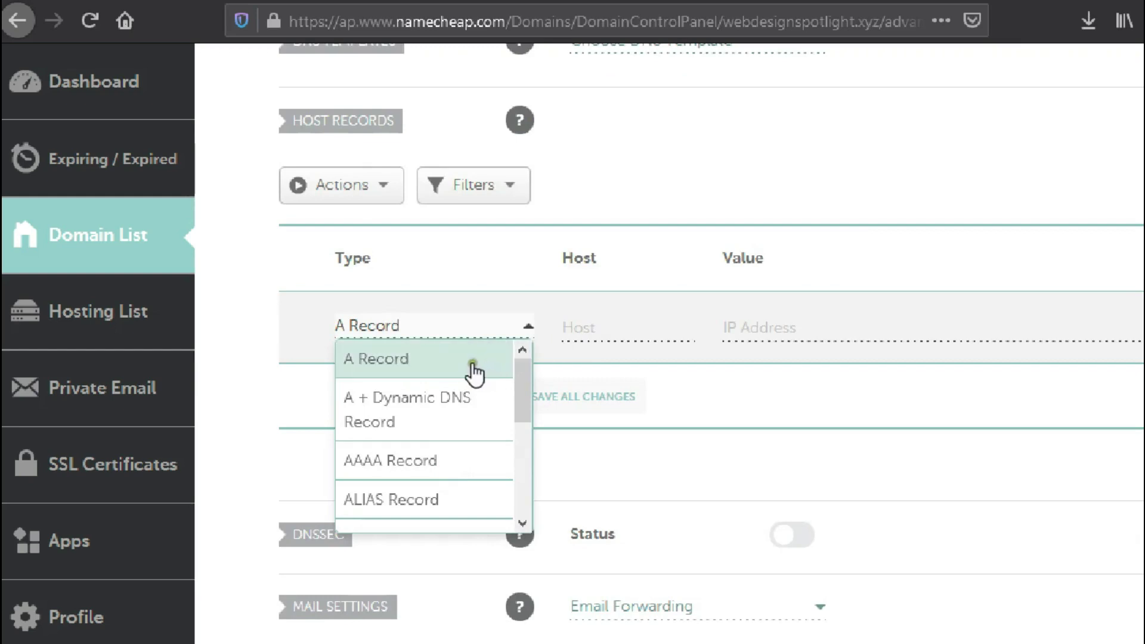
{"action": "left_click", "coordinate": [473, 371]}
{"action": "left_click", "coordinate": [592, 327]}
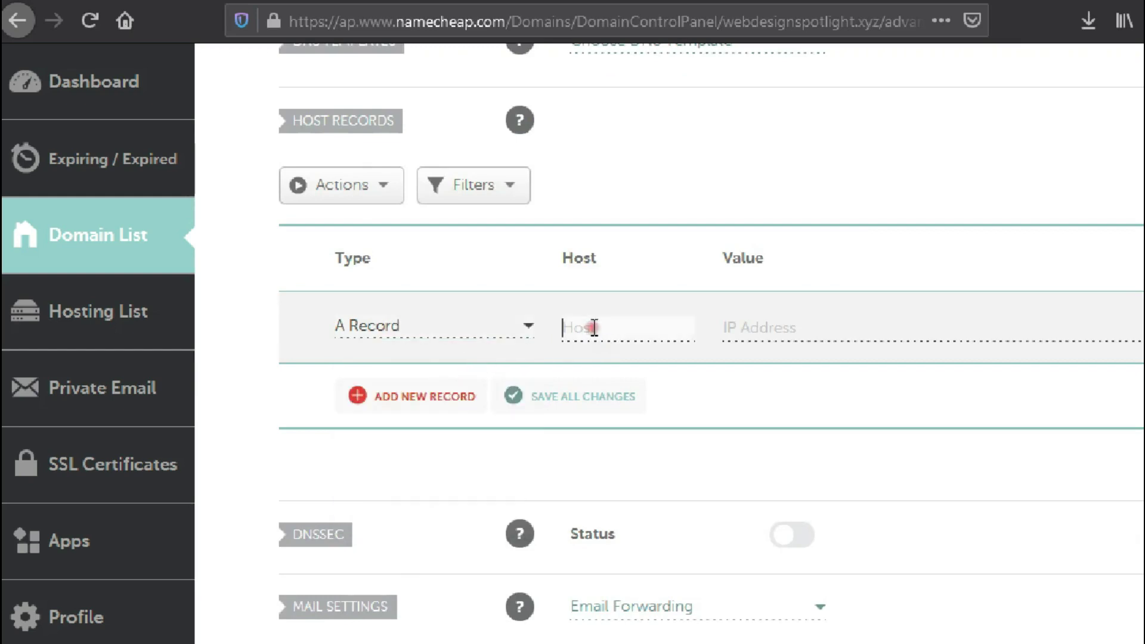
{"action": "type", "text": "@"}
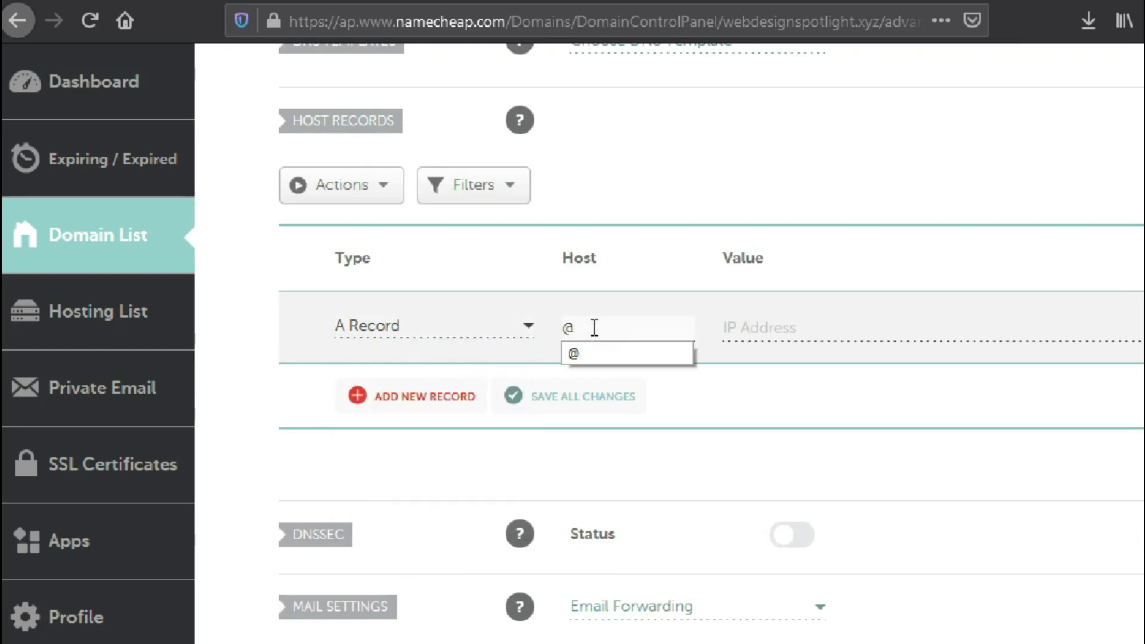
{"action": "left_click", "coordinate": [831, 325]}
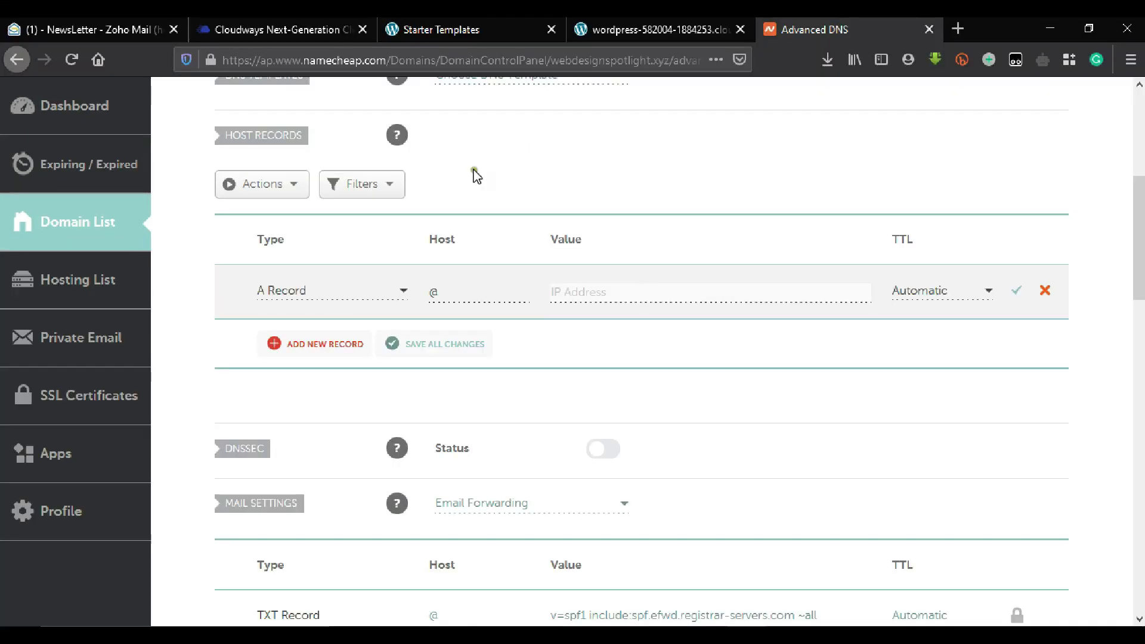
Step: Copy the Cloudways server's public IP 139.59.163.67 from its Master Credentials
{"action": "left_click", "coordinate": [313, 25]}
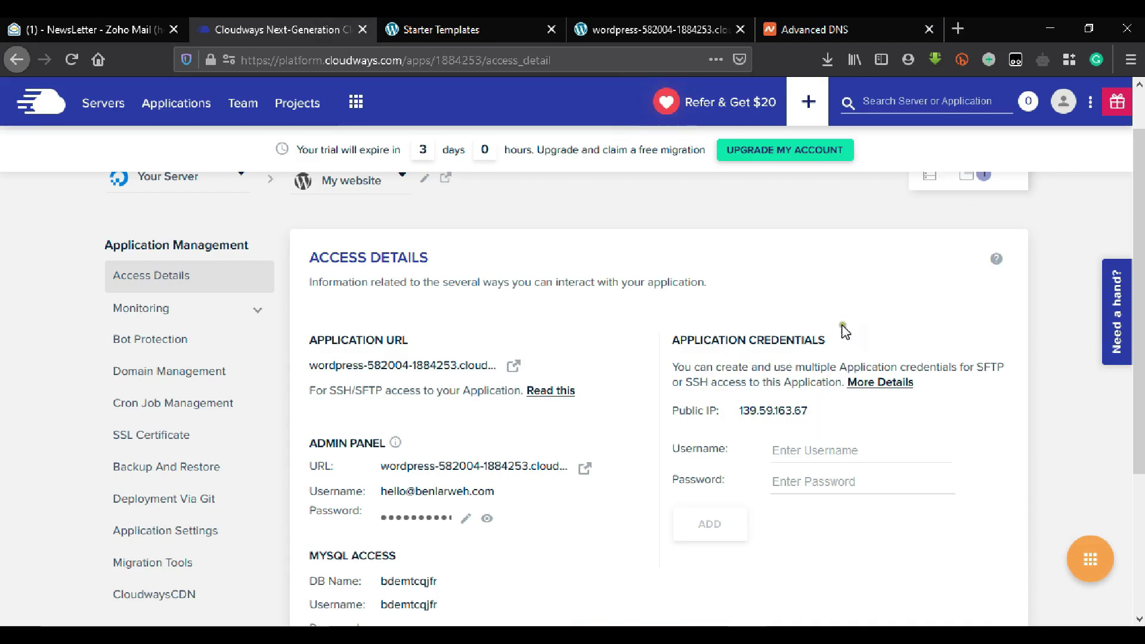
{"action": "scroll", "coordinate": [656, 334], "scroll_direction": "up", "scroll_amount": 1}
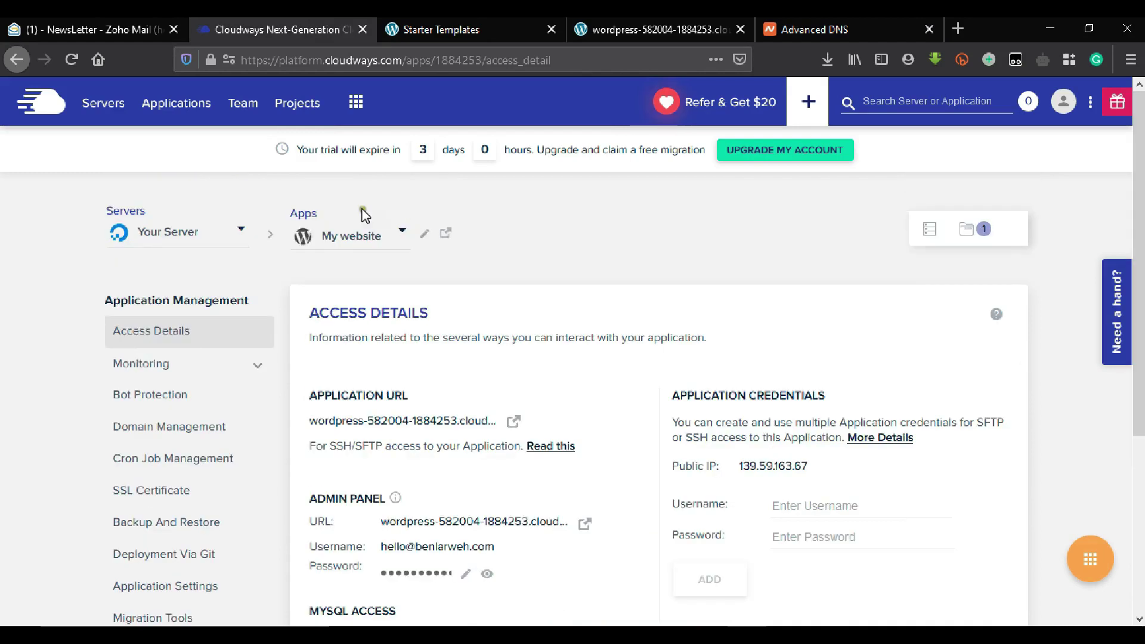
{"action": "left_click", "coordinate": [106, 105]}
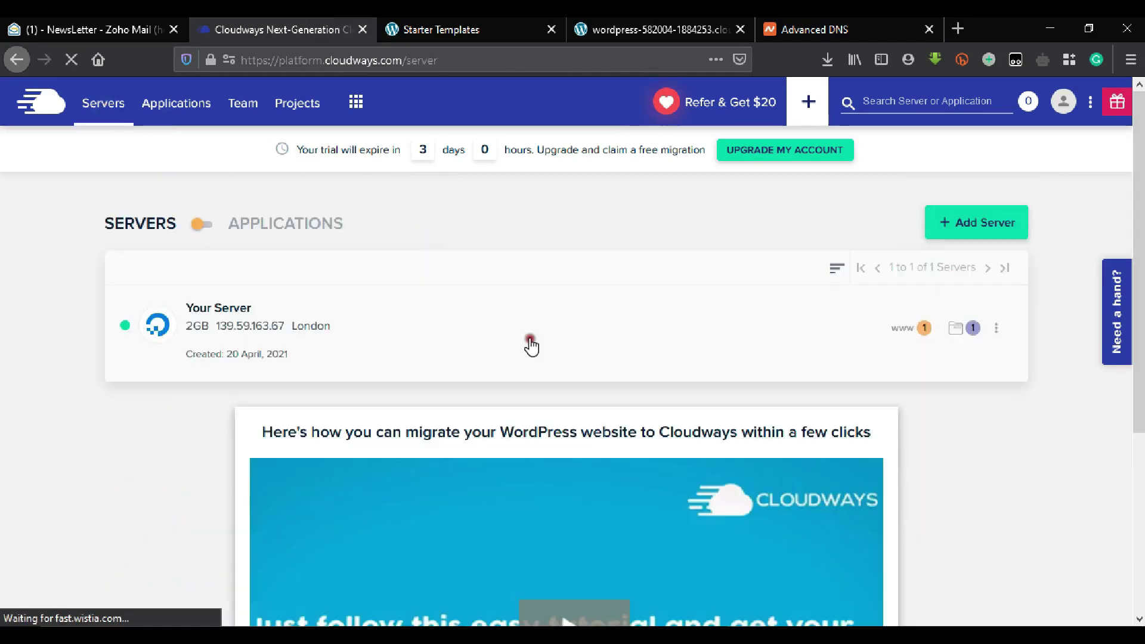
{"action": "left_click", "coordinate": [531, 345]}
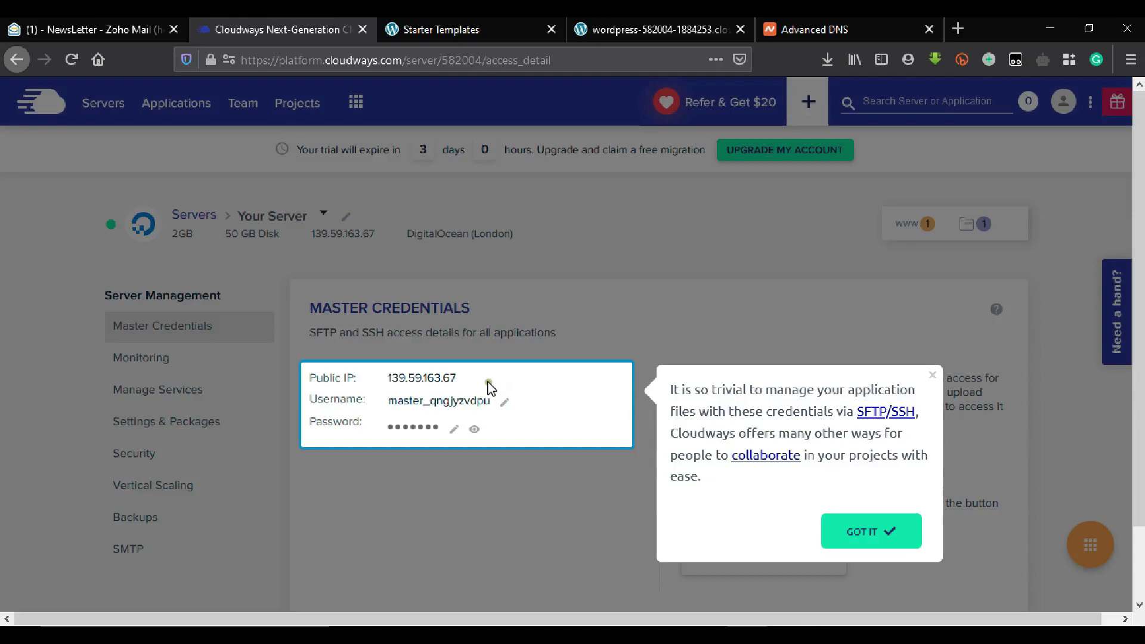
{"action": "left_click", "coordinate": [882, 529]}
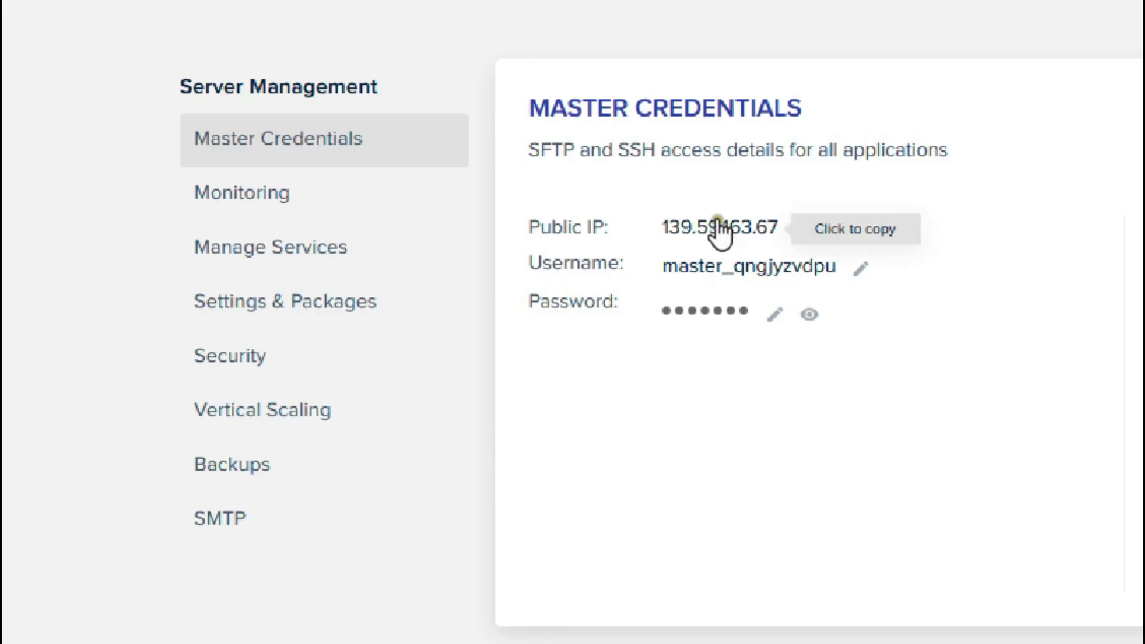
{"action": "left_click", "coordinate": [417, 377]}
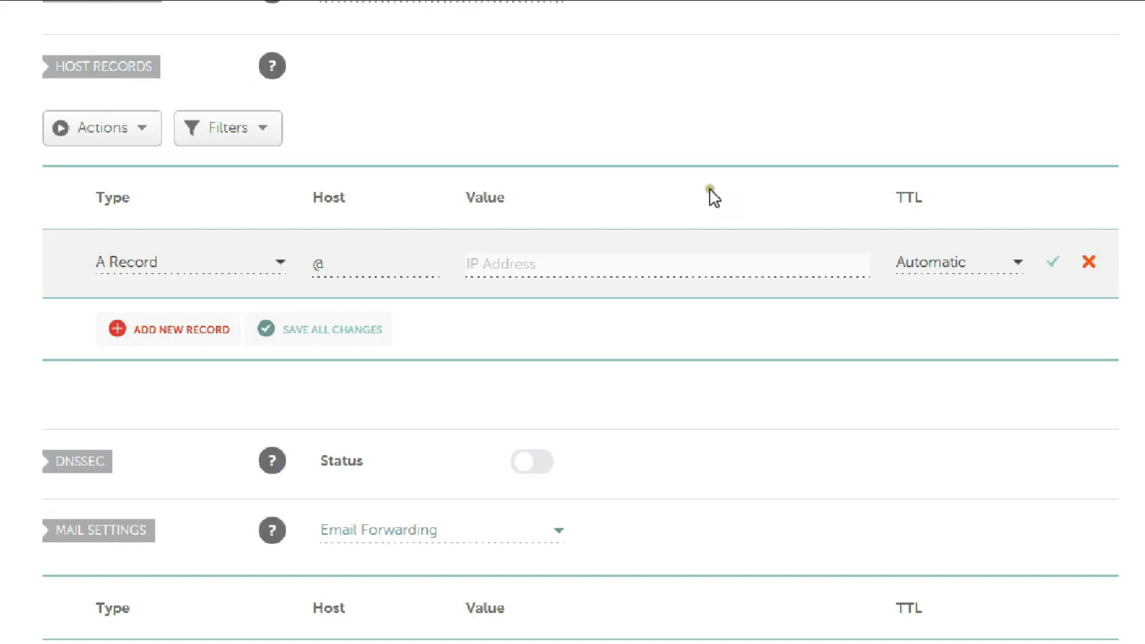
Step: Save the A record pointing to 139.59.163.67 and add a new CNAME record
{"action": "key", "text": "ctrl+v"}
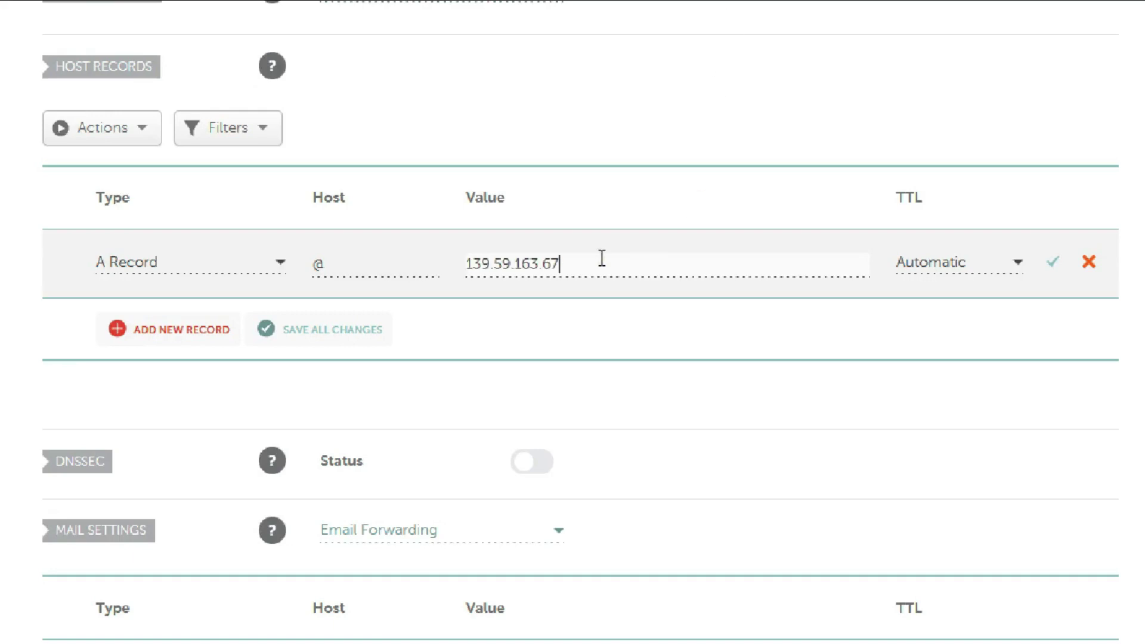
{"action": "left_click", "coordinate": [1053, 271]}
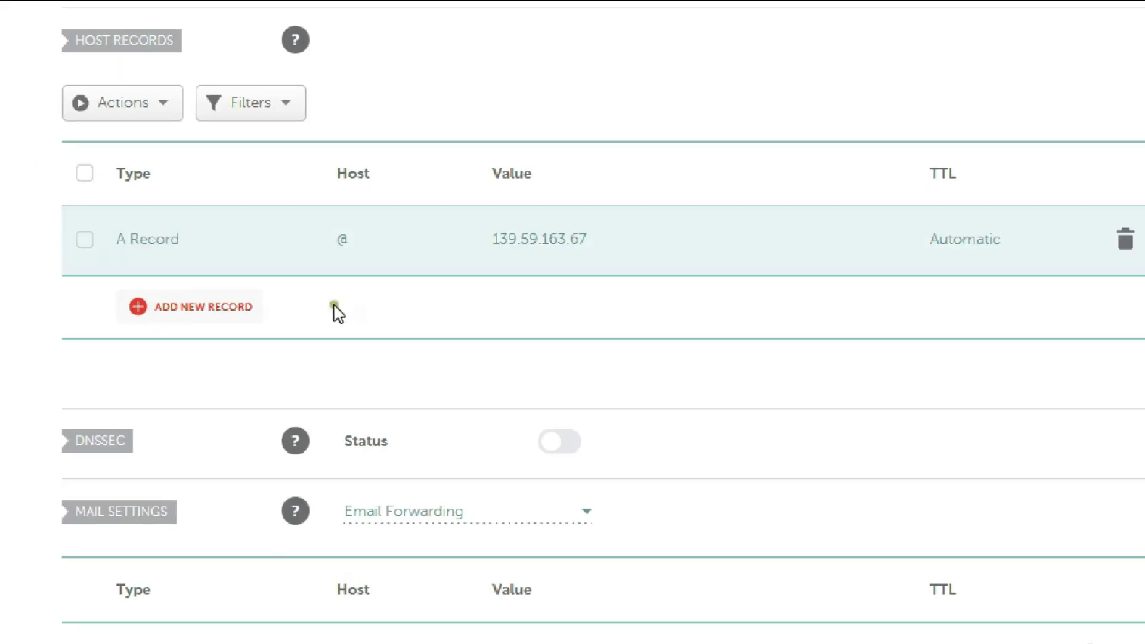
{"action": "left_click", "coordinate": [235, 308]}
{"action": "left_click", "coordinate": [236, 307]}
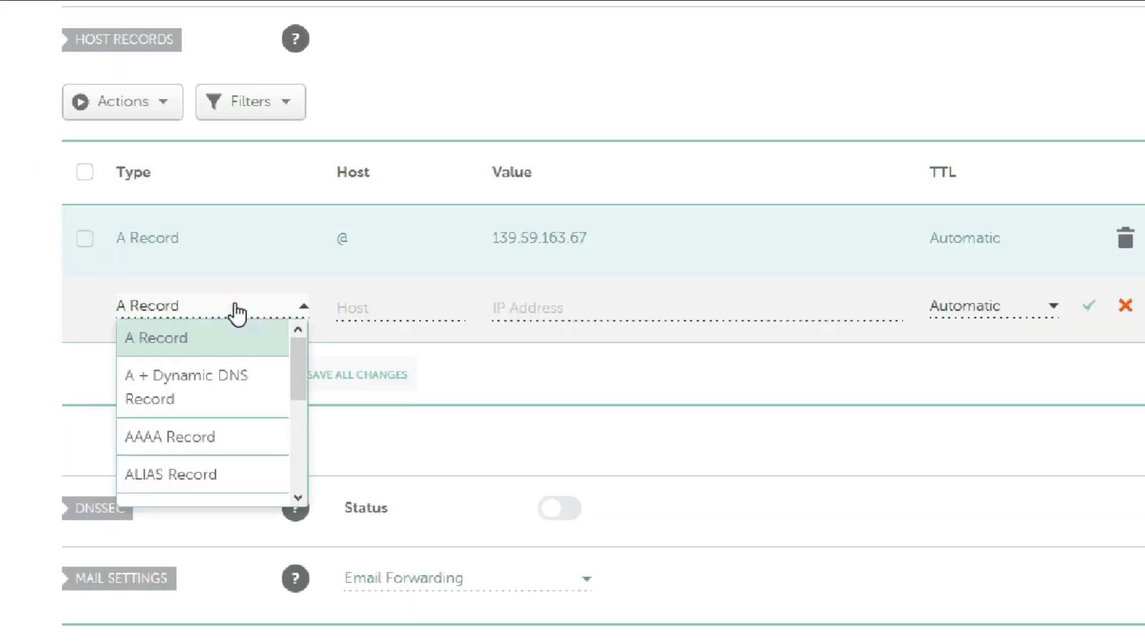
{"action": "left_click", "coordinate": [296, 351]}
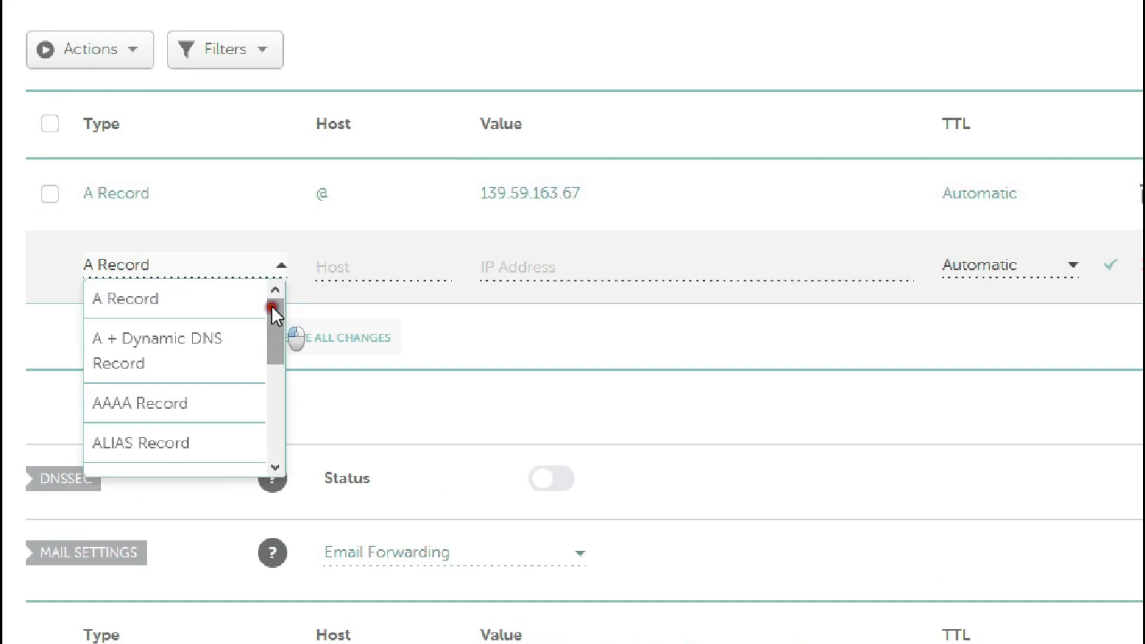
{"action": "left_click_drag", "start_coordinate": [270, 305], "coordinate": [271, 384]}
{"action": "left_click", "coordinate": [189, 354]}
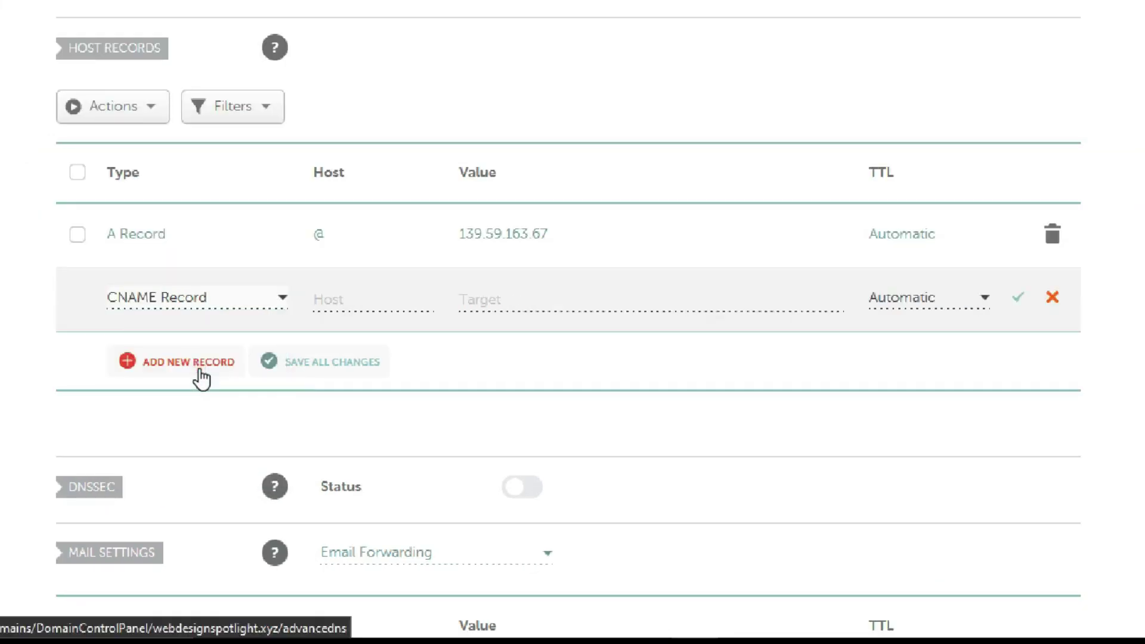
Step: Give the CNAME host www and target webdesignspotlight.xyz, then save it
{"action": "left_click", "coordinate": [360, 300]}
{"action": "type", "text": "www"}
{"action": "left_click", "coordinate": [505, 301]}
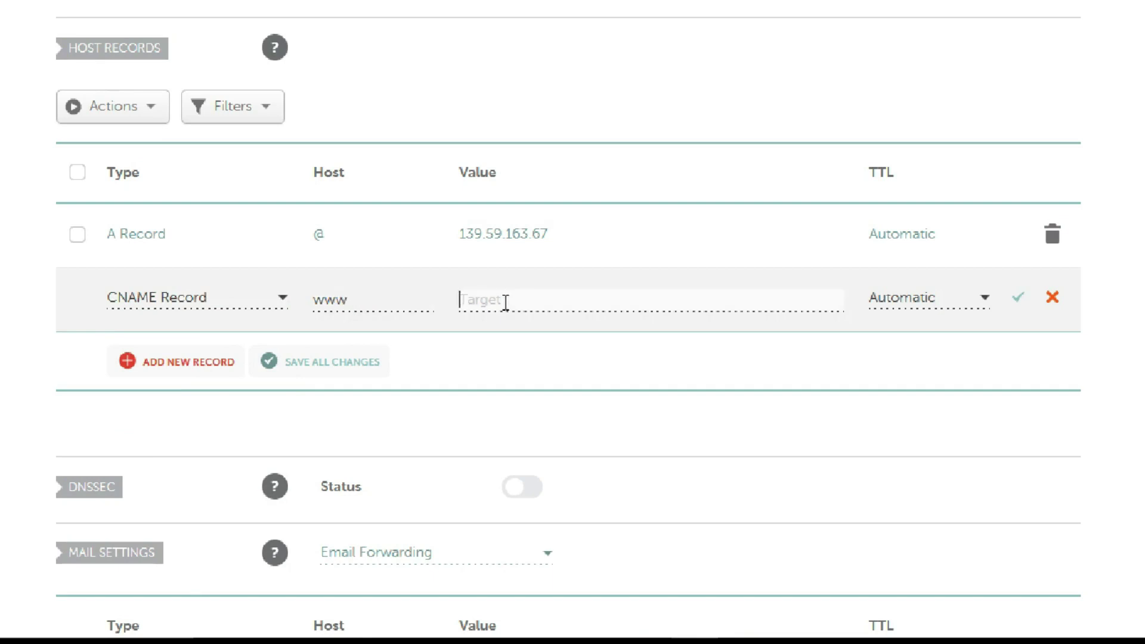
{"action": "key", "text": "ctrl+v"}
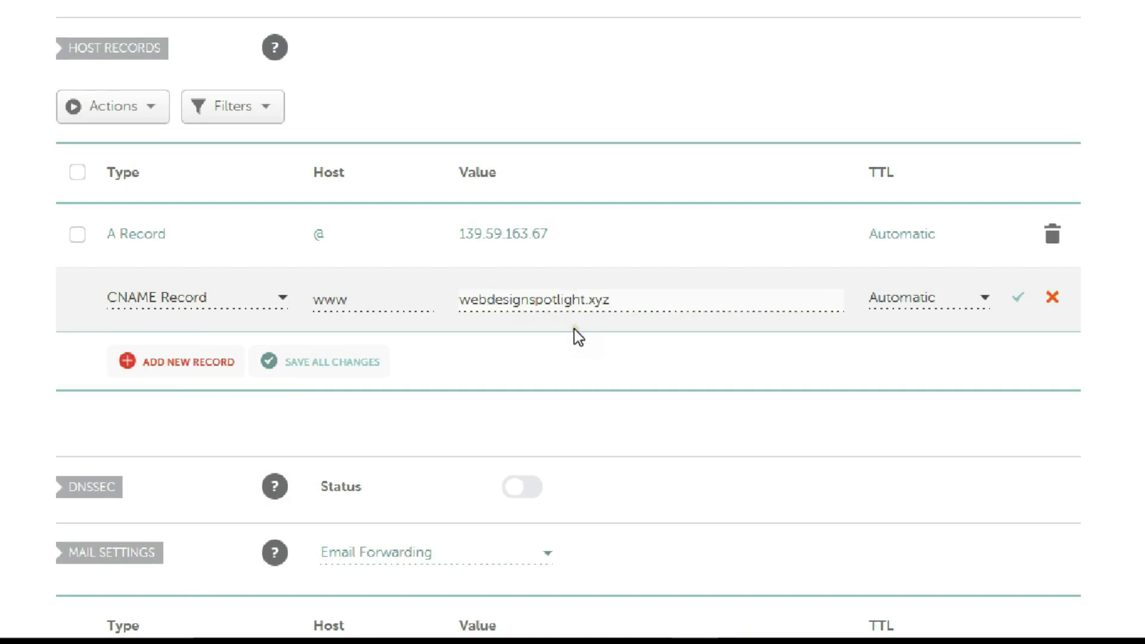
{"action": "left_click", "coordinate": [1019, 298]}
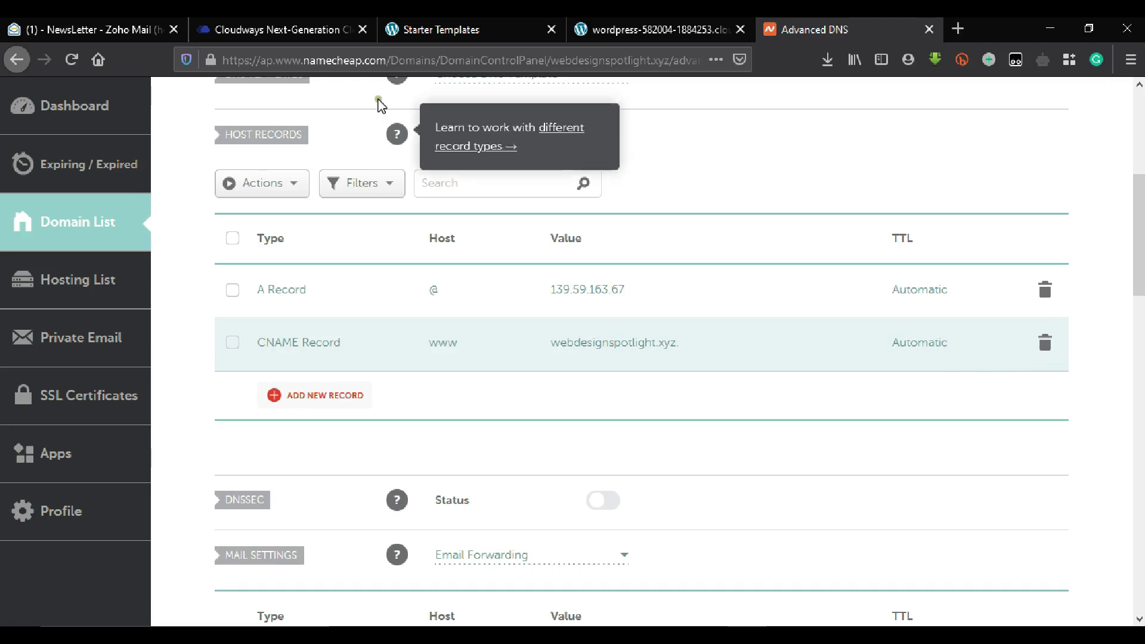
Step: Set webdesignspotlight.xyz as the My website application's primary domain in Cloudways Domain Management
{"action": "left_click", "coordinate": [303, 23]}
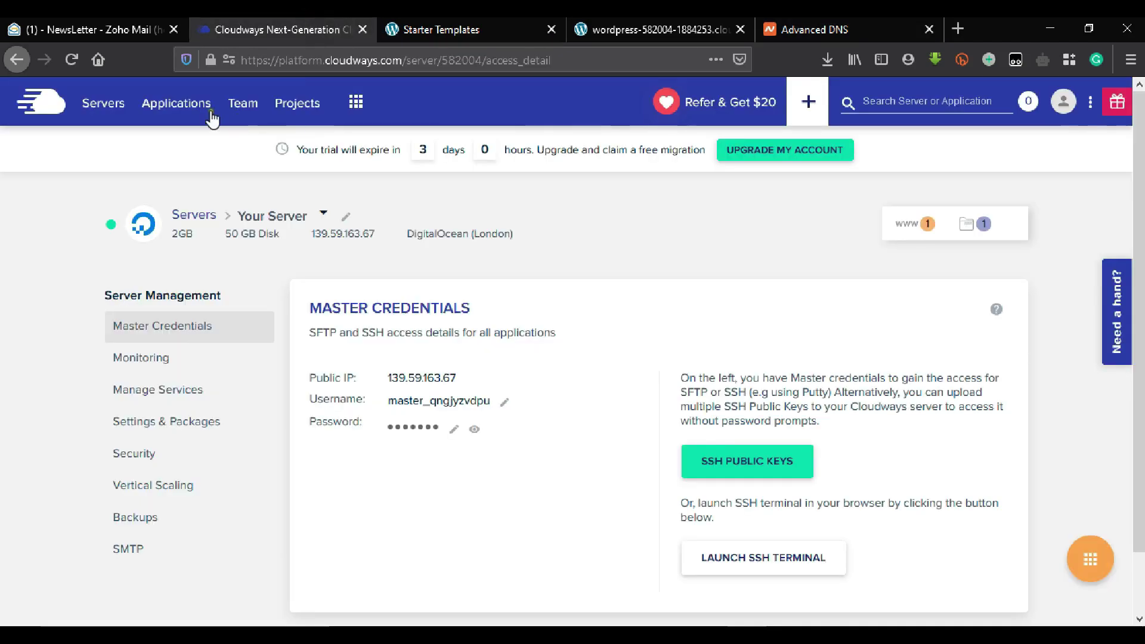
{"action": "left_click", "coordinate": [176, 105]}
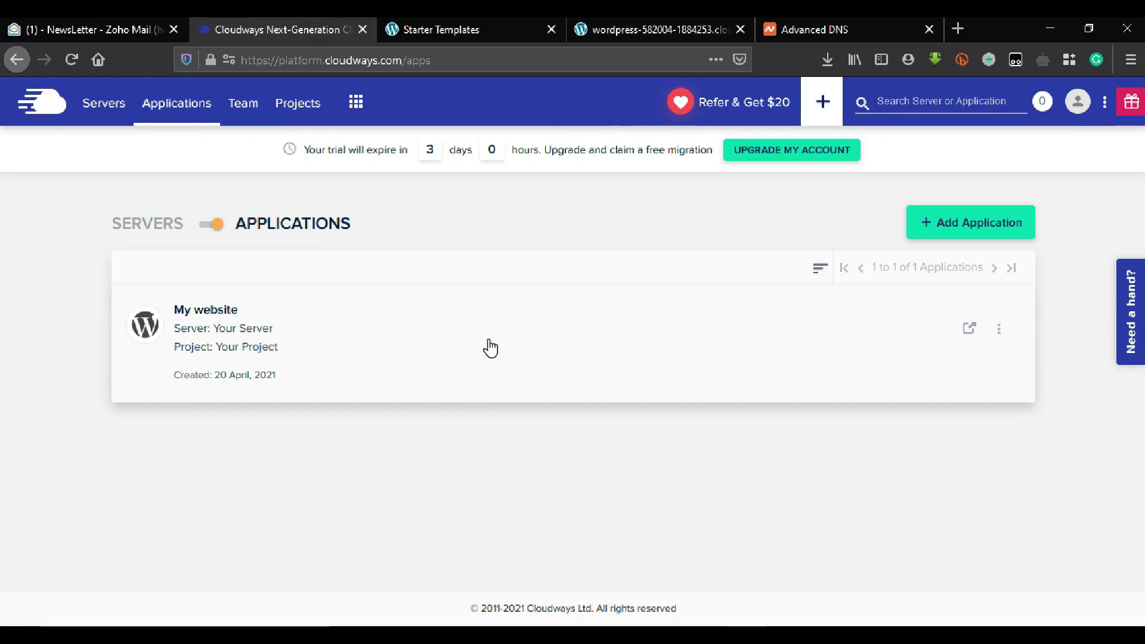
{"action": "left_click", "coordinate": [490, 348]}
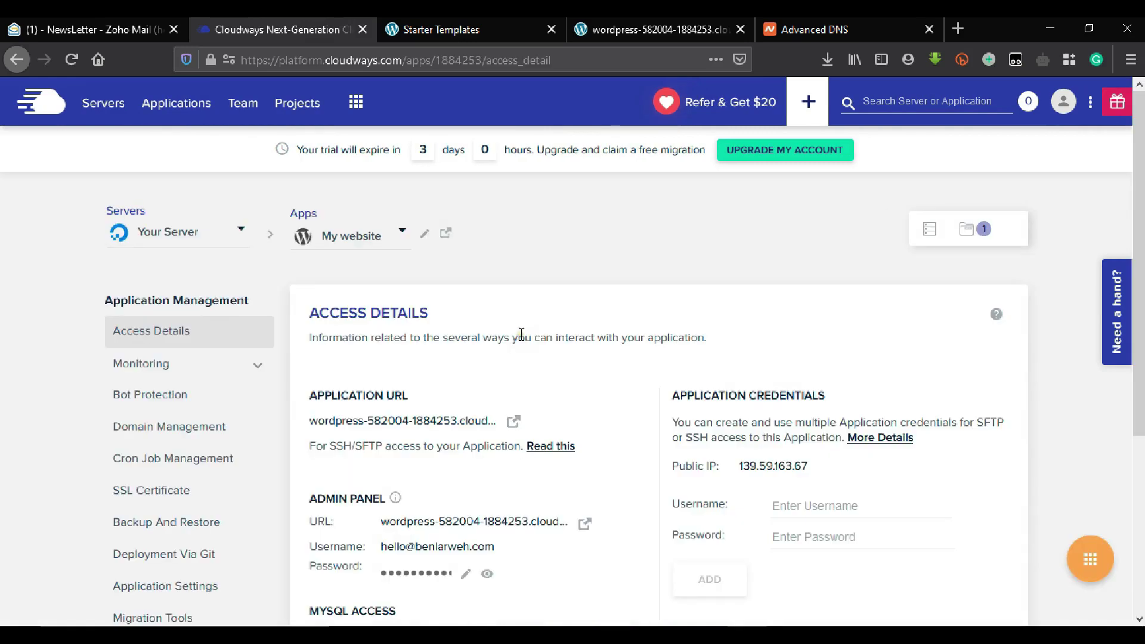
{"action": "left_click", "coordinate": [203, 428]}
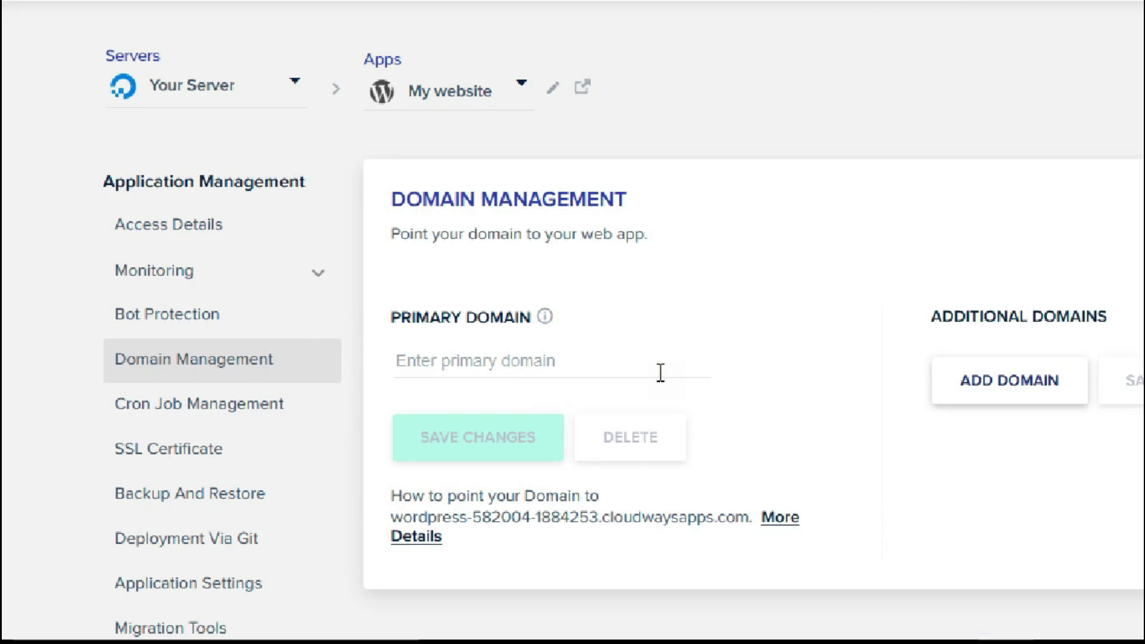
{"action": "left_click", "coordinate": [661, 373]}
{"action": "key", "text": "ctrl+v"}
{"action": "left_click", "coordinate": [518, 448]}
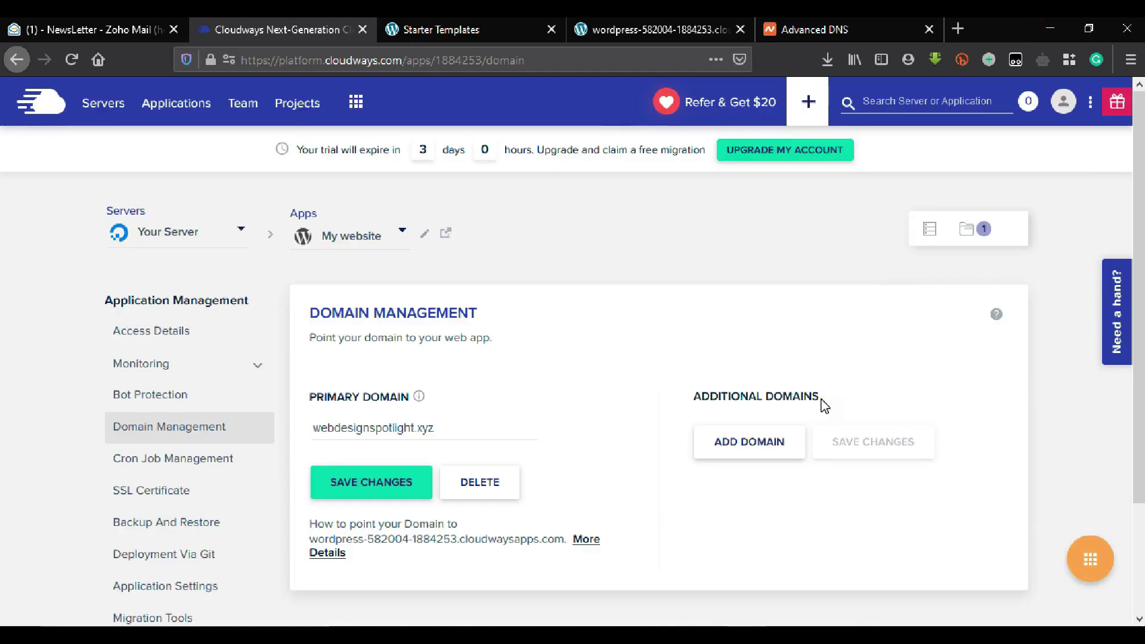
{"action": "left_click", "coordinate": [959, 27]}
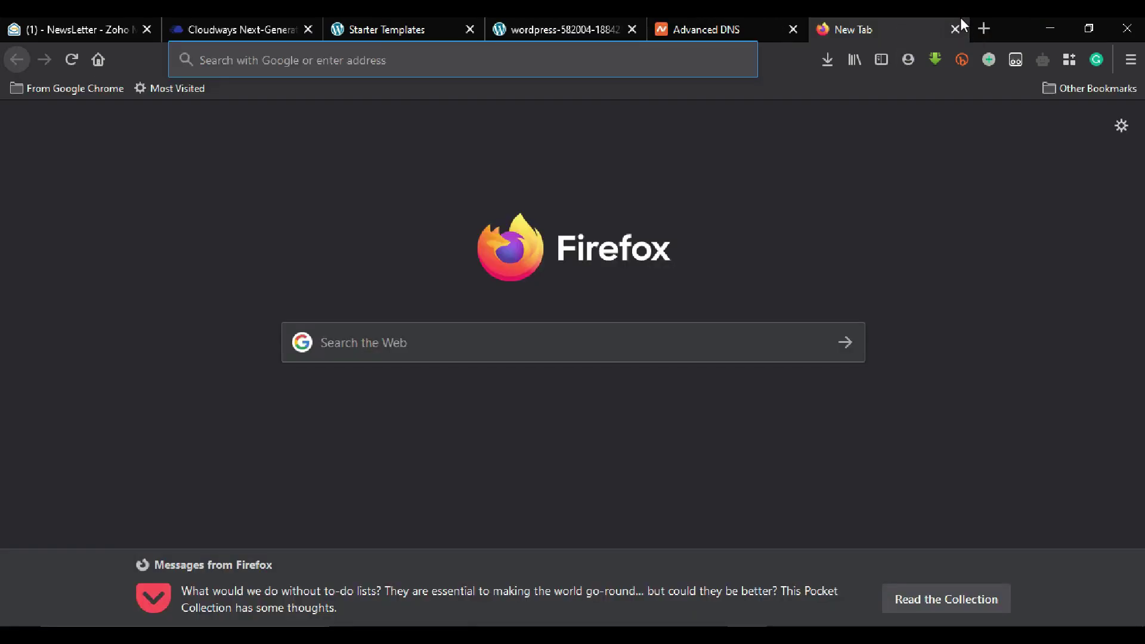
Step: Visit webdesignspotlight.xyz and inspect its Potential Security Risk warning and connection details
{"action": "key", "text": "ctrl+v"}
{"action": "key", "text": "Return"}
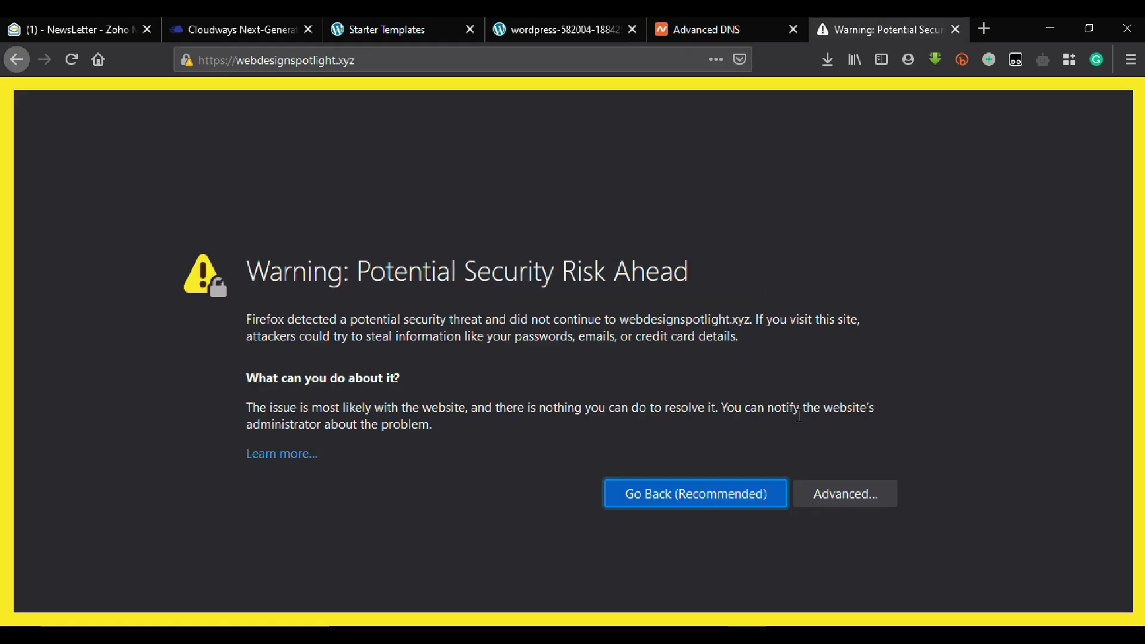
{"action": "triple_click", "coordinate": [536, 416]}
{"action": "left_click", "coordinate": [1082, 388]}
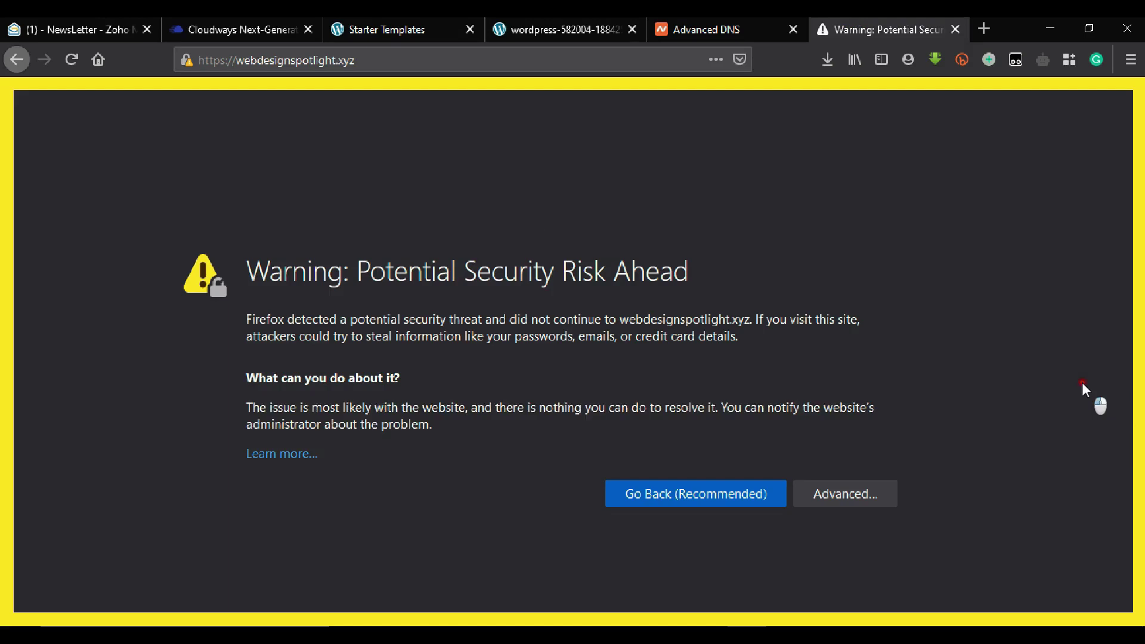
{"action": "left_click", "coordinate": [185, 61]}
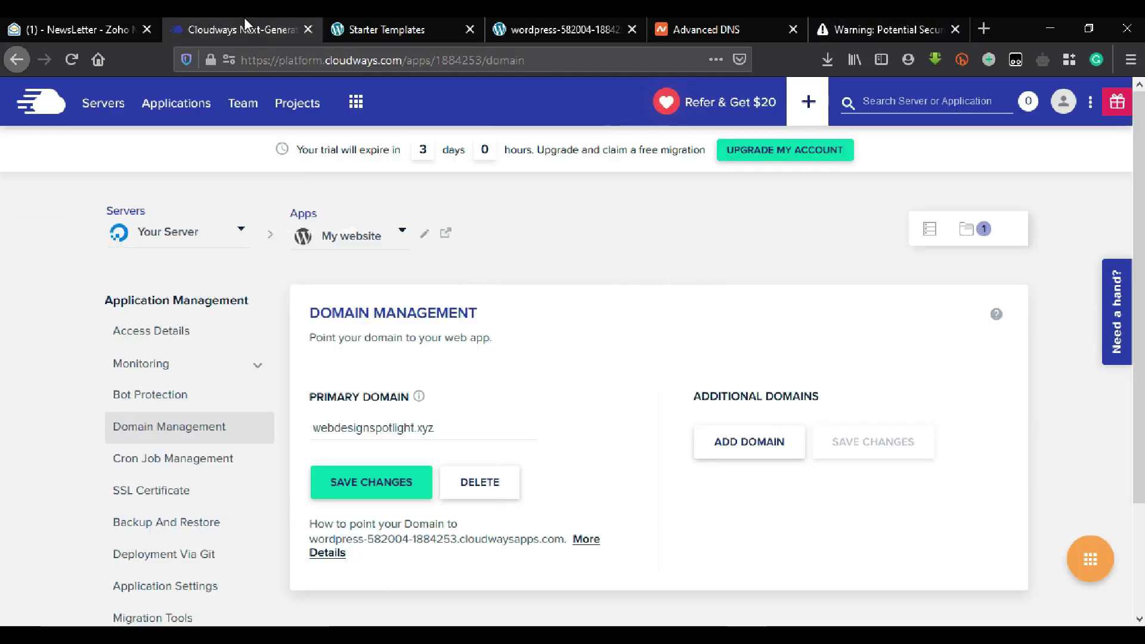
Step: Open the application's SSL Certificate settings and select Let's Encrypt
{"action": "scroll", "coordinate": [769, 376], "scroll_direction": "down", "scroll_amount": 2}
{"action": "left_click", "coordinate": [224, 378]}
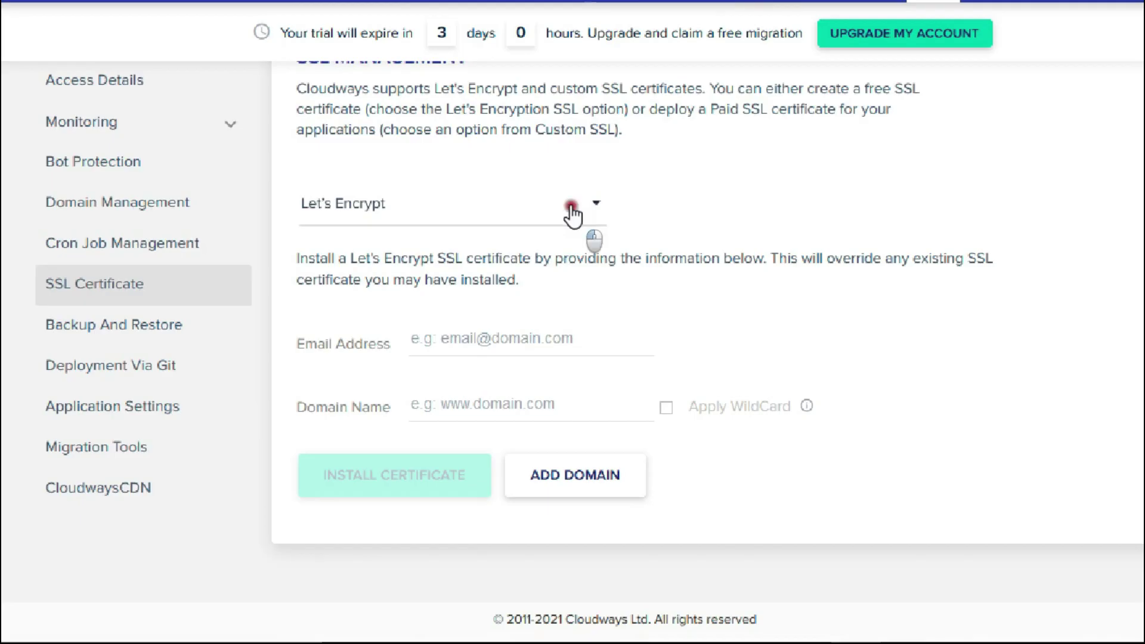
{"action": "left_click", "coordinate": [573, 210]}
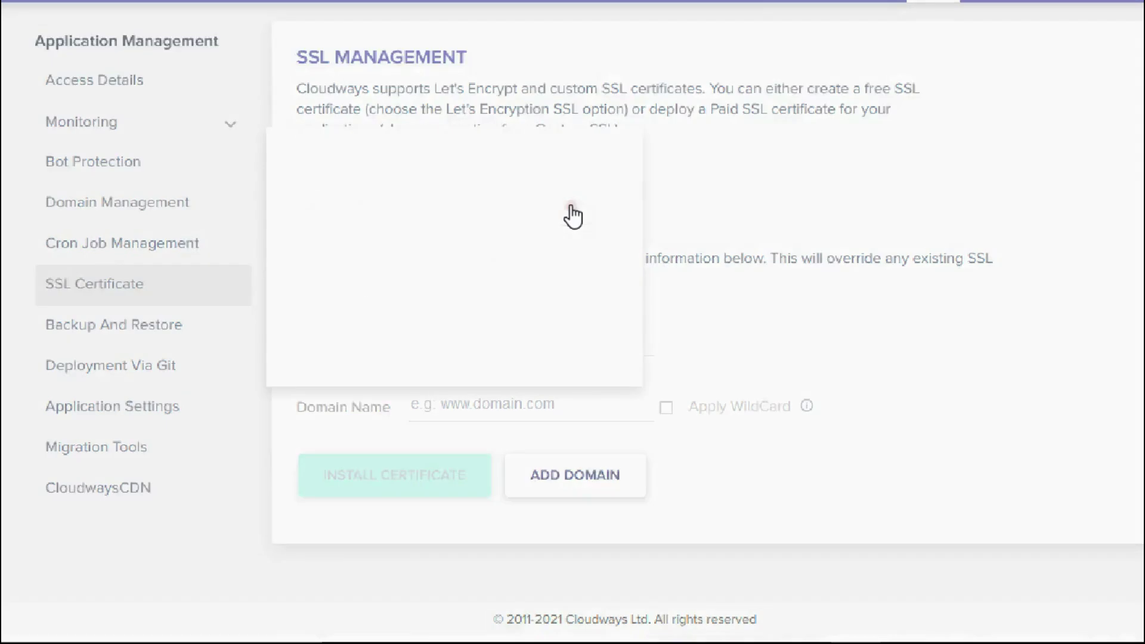
{"action": "left_click", "coordinate": [550, 211]}
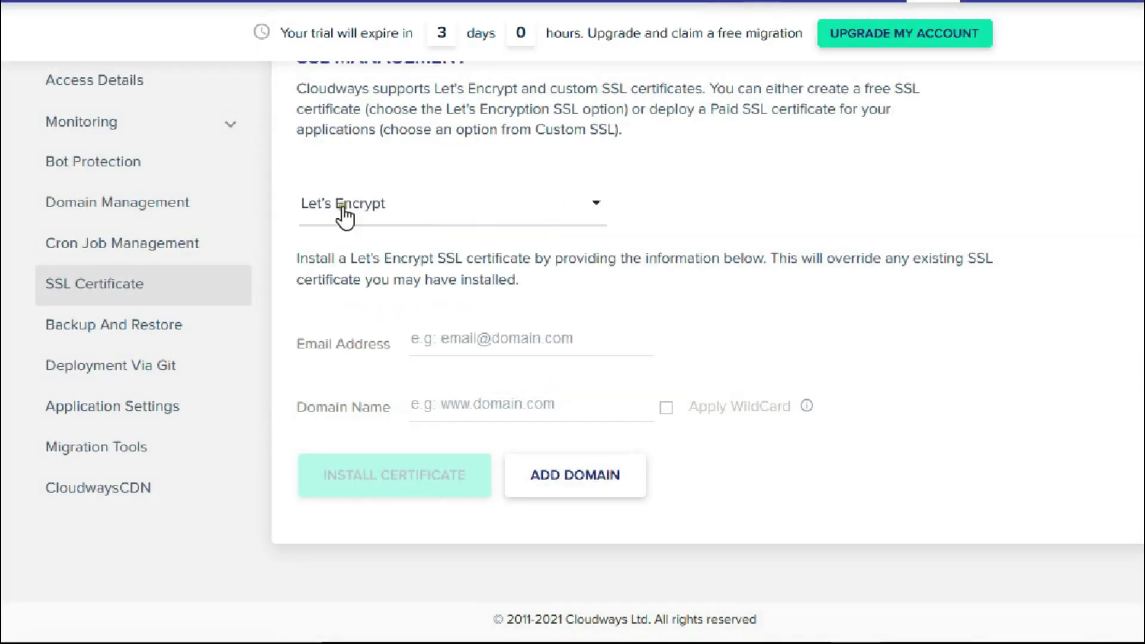
Step: Install the certificate for webdesignspotlight.xyz with the contact e-mail, then enable HTTPS redirection
{"action": "left_click", "coordinate": [536, 348]}
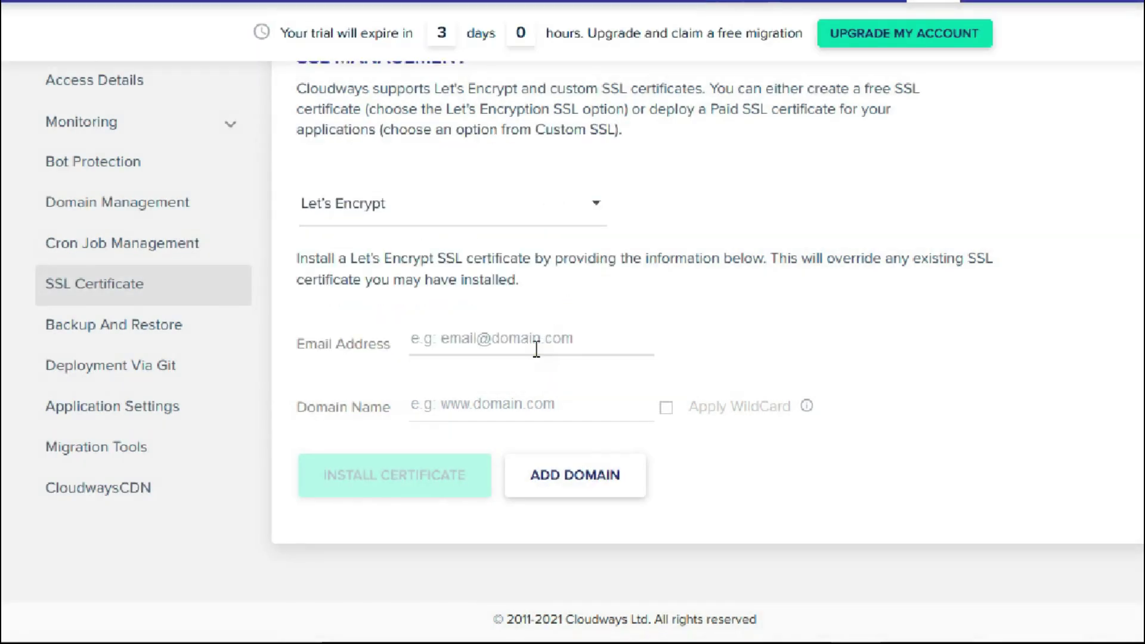
{"action": "left_click", "coordinate": [533, 392]}
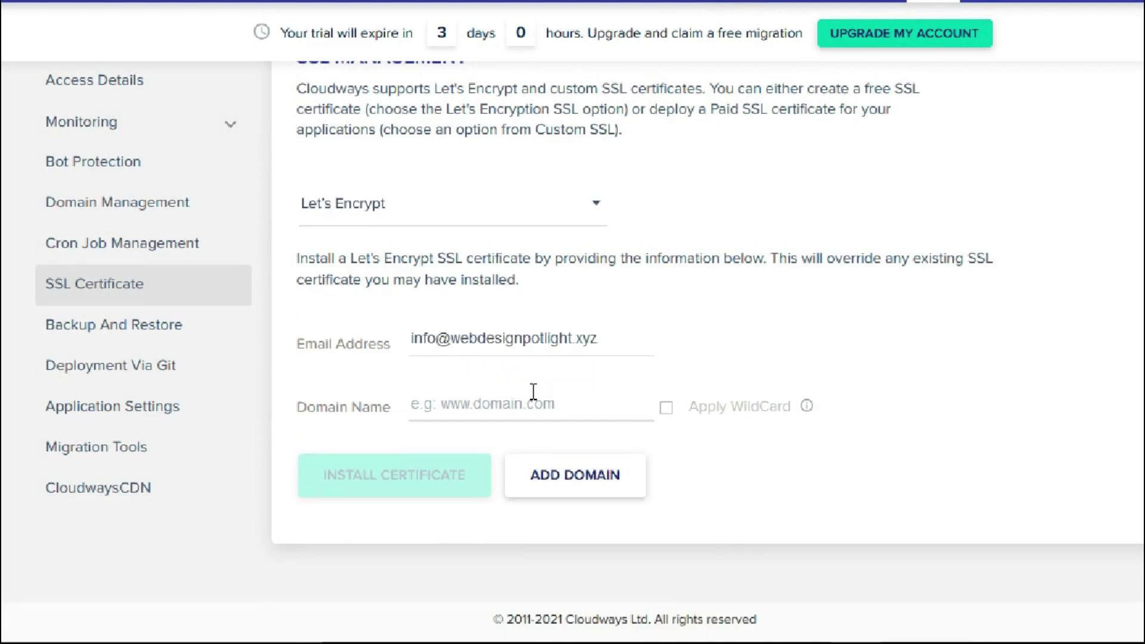
{"action": "type", "text": "webdesignspotlight.xyz"}
{"action": "left_click", "coordinate": [434, 474]}
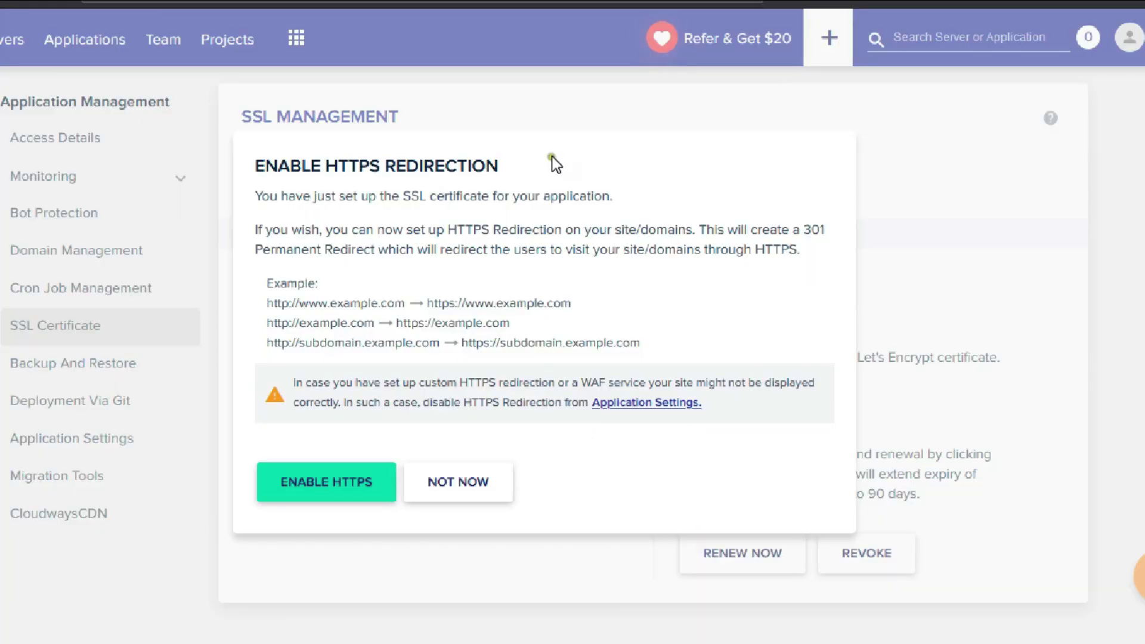
{"action": "left_click", "coordinate": [334, 495]}
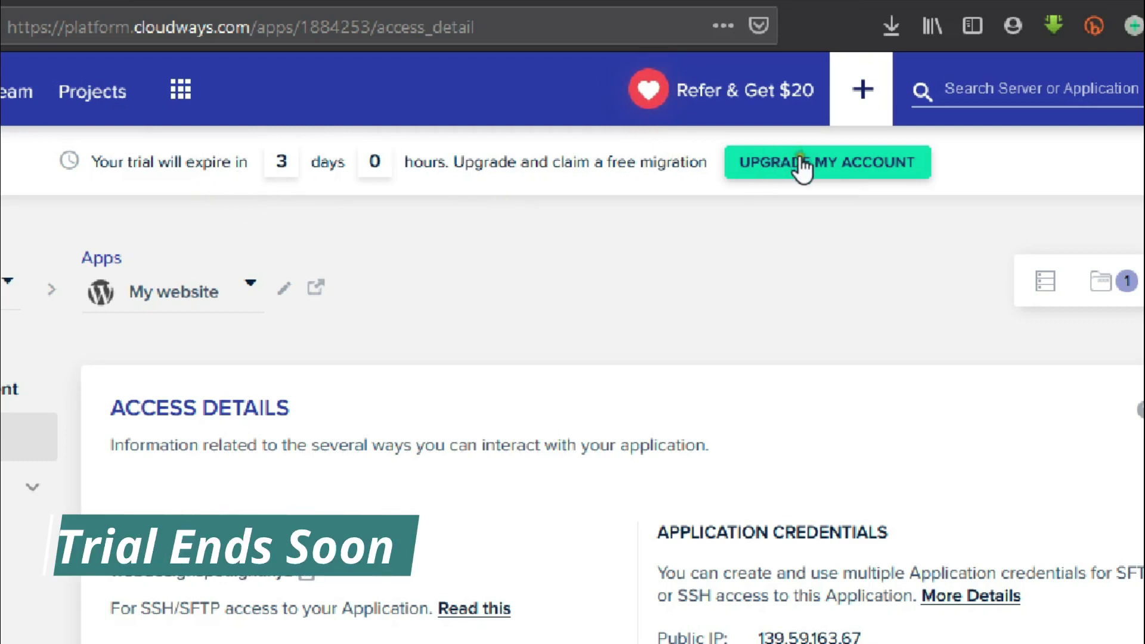
{"action": "left_click", "coordinate": [763, 170]}
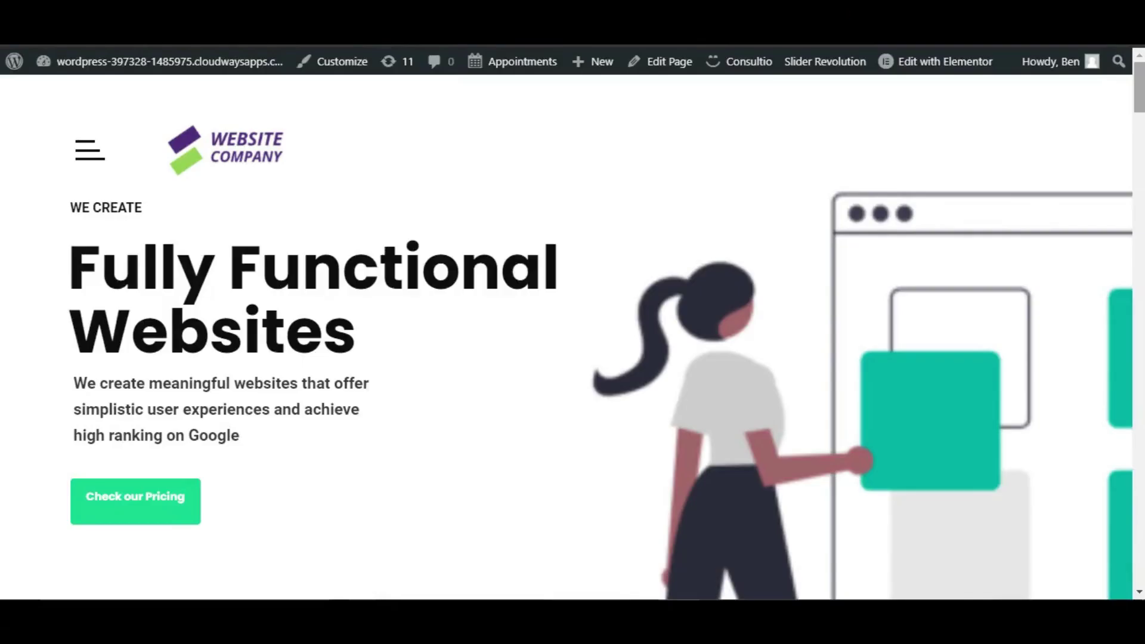
{"action": "scroll", "coordinate": [572, 334], "scroll_direction": "down", "scroll_amount": 4}
{"action": "scroll", "coordinate": [573, 334], "scroll_direction": "up", "scroll_amount": 4}
{"action": "scroll", "coordinate": [572, 334], "scroll_direction": "down", "scroll_amount": 6}
{"action": "scroll", "coordinate": [572, 333], "scroll_direction": "down", "scroll_amount": 5}
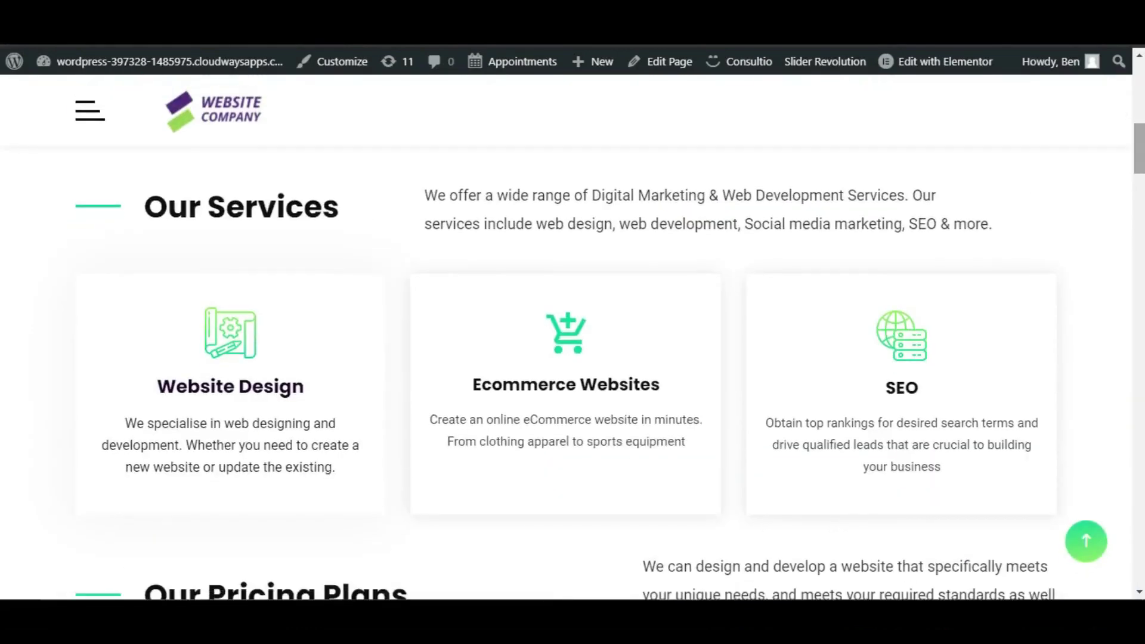
{"action": "scroll", "coordinate": [572, 334], "scroll_direction": "down", "scroll_amount": 5}
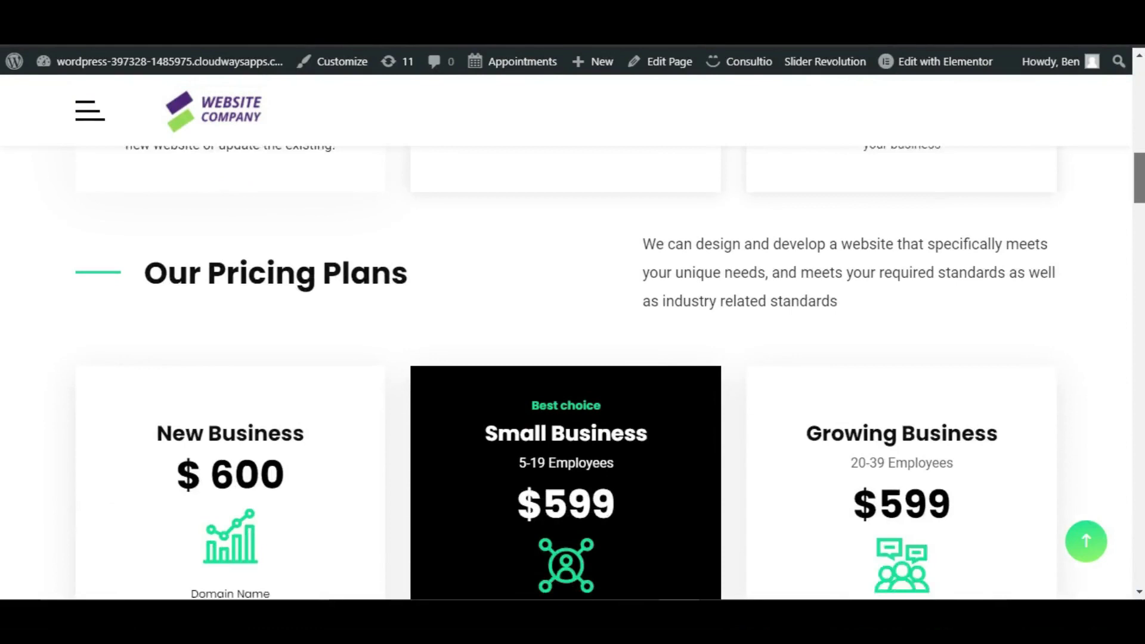
{"action": "scroll", "coordinate": [532, 367], "scroll_direction": "down", "scroll_amount": 3}
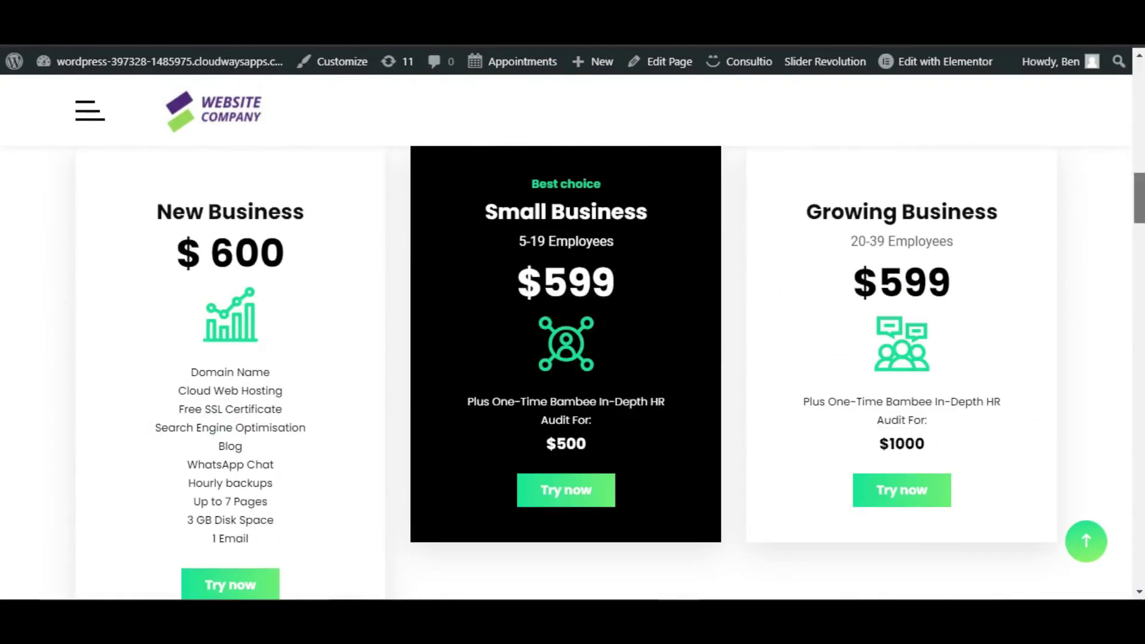
{"action": "scroll", "coordinate": [1138, 196], "scroll_direction": "down", "scroll_amount": 7}
{"action": "scroll", "coordinate": [509, 382], "scroll_direction": "down", "scroll_amount": 1}
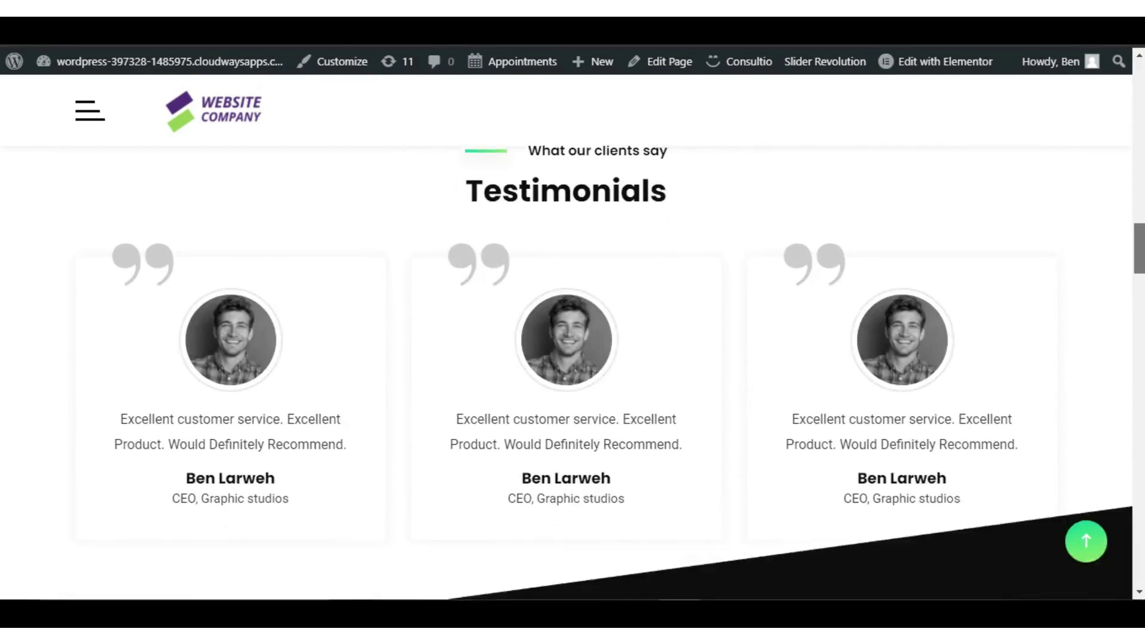